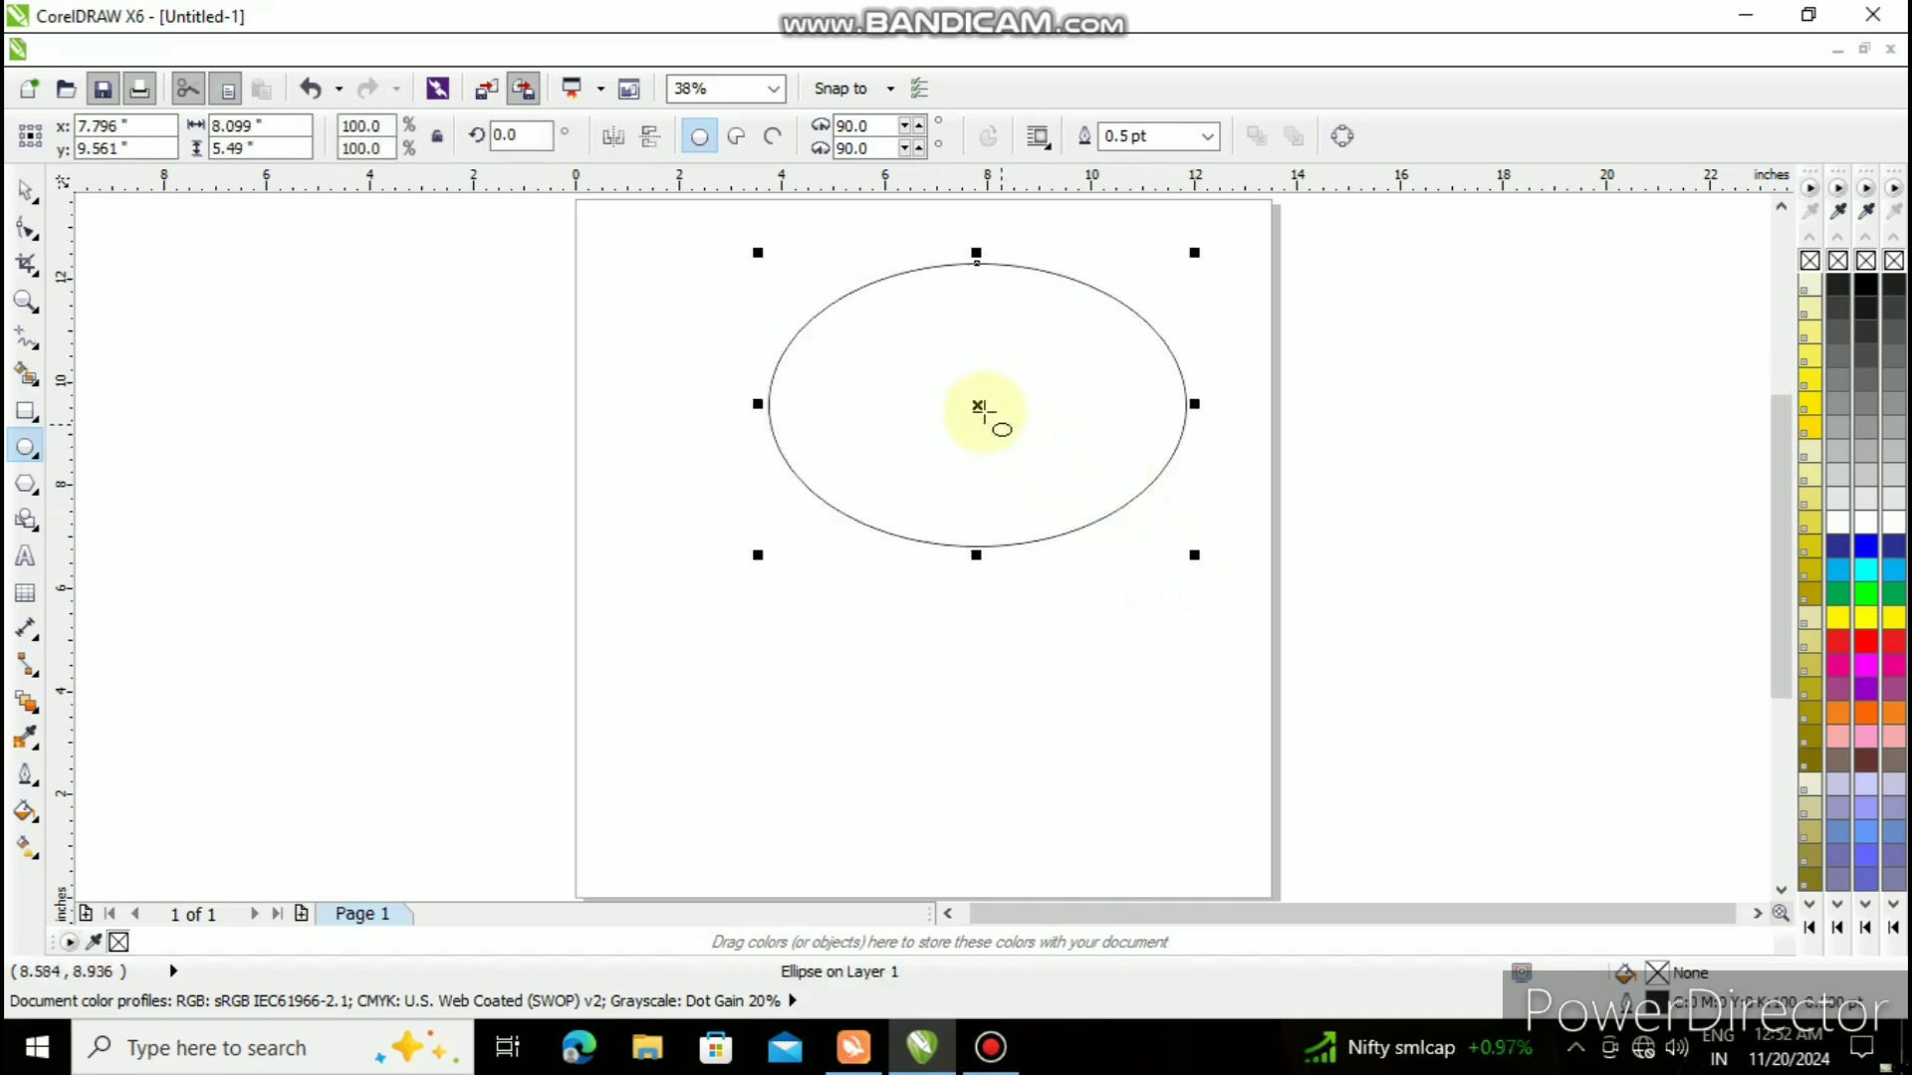
# - Move the large ellipse so its center sits at about x 6.98, y 10.43 in, and set its outline width to 8.0 pt
pyautogui.moveTo(981, 409)
pyautogui.mouseDown()
pyautogui.moveTo(937, 393)
pyautogui.moveTo(936, 361)
pyautogui.mouseUp()
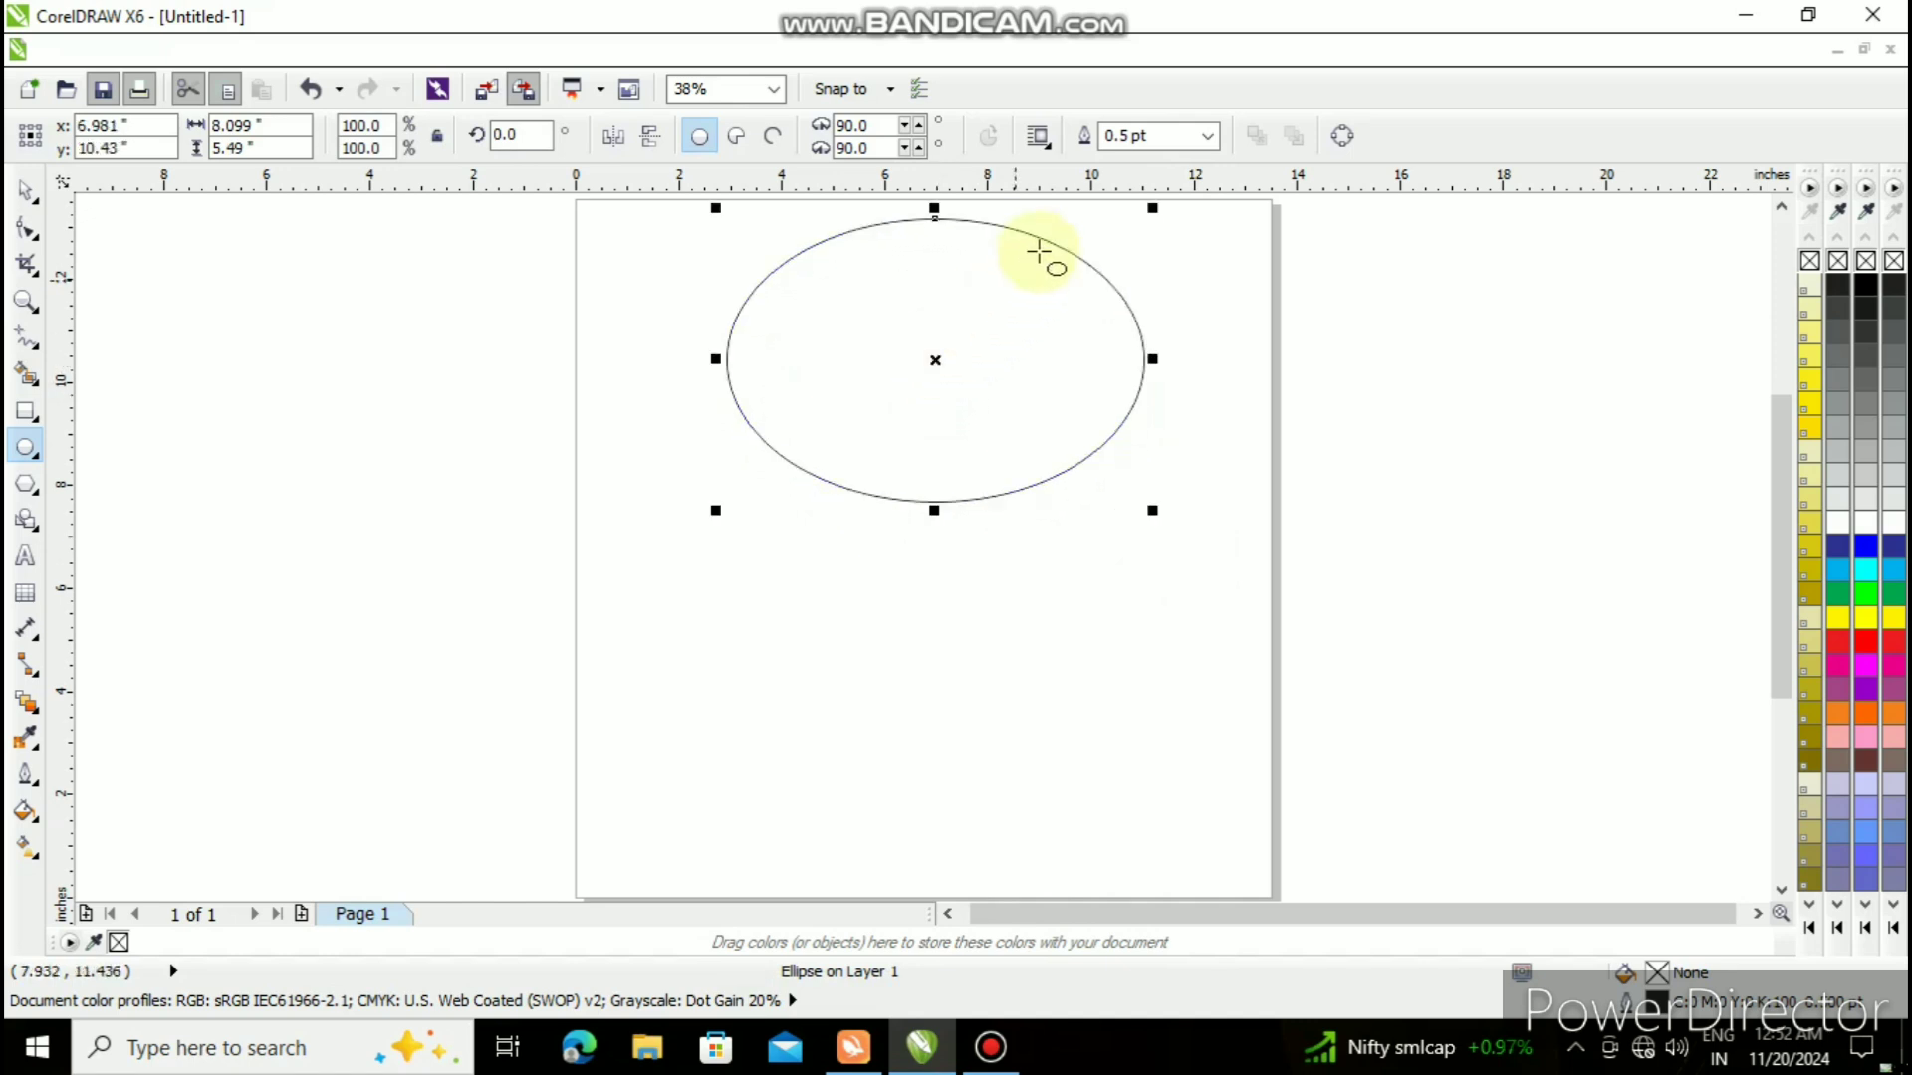
pyautogui.click(1210, 137)
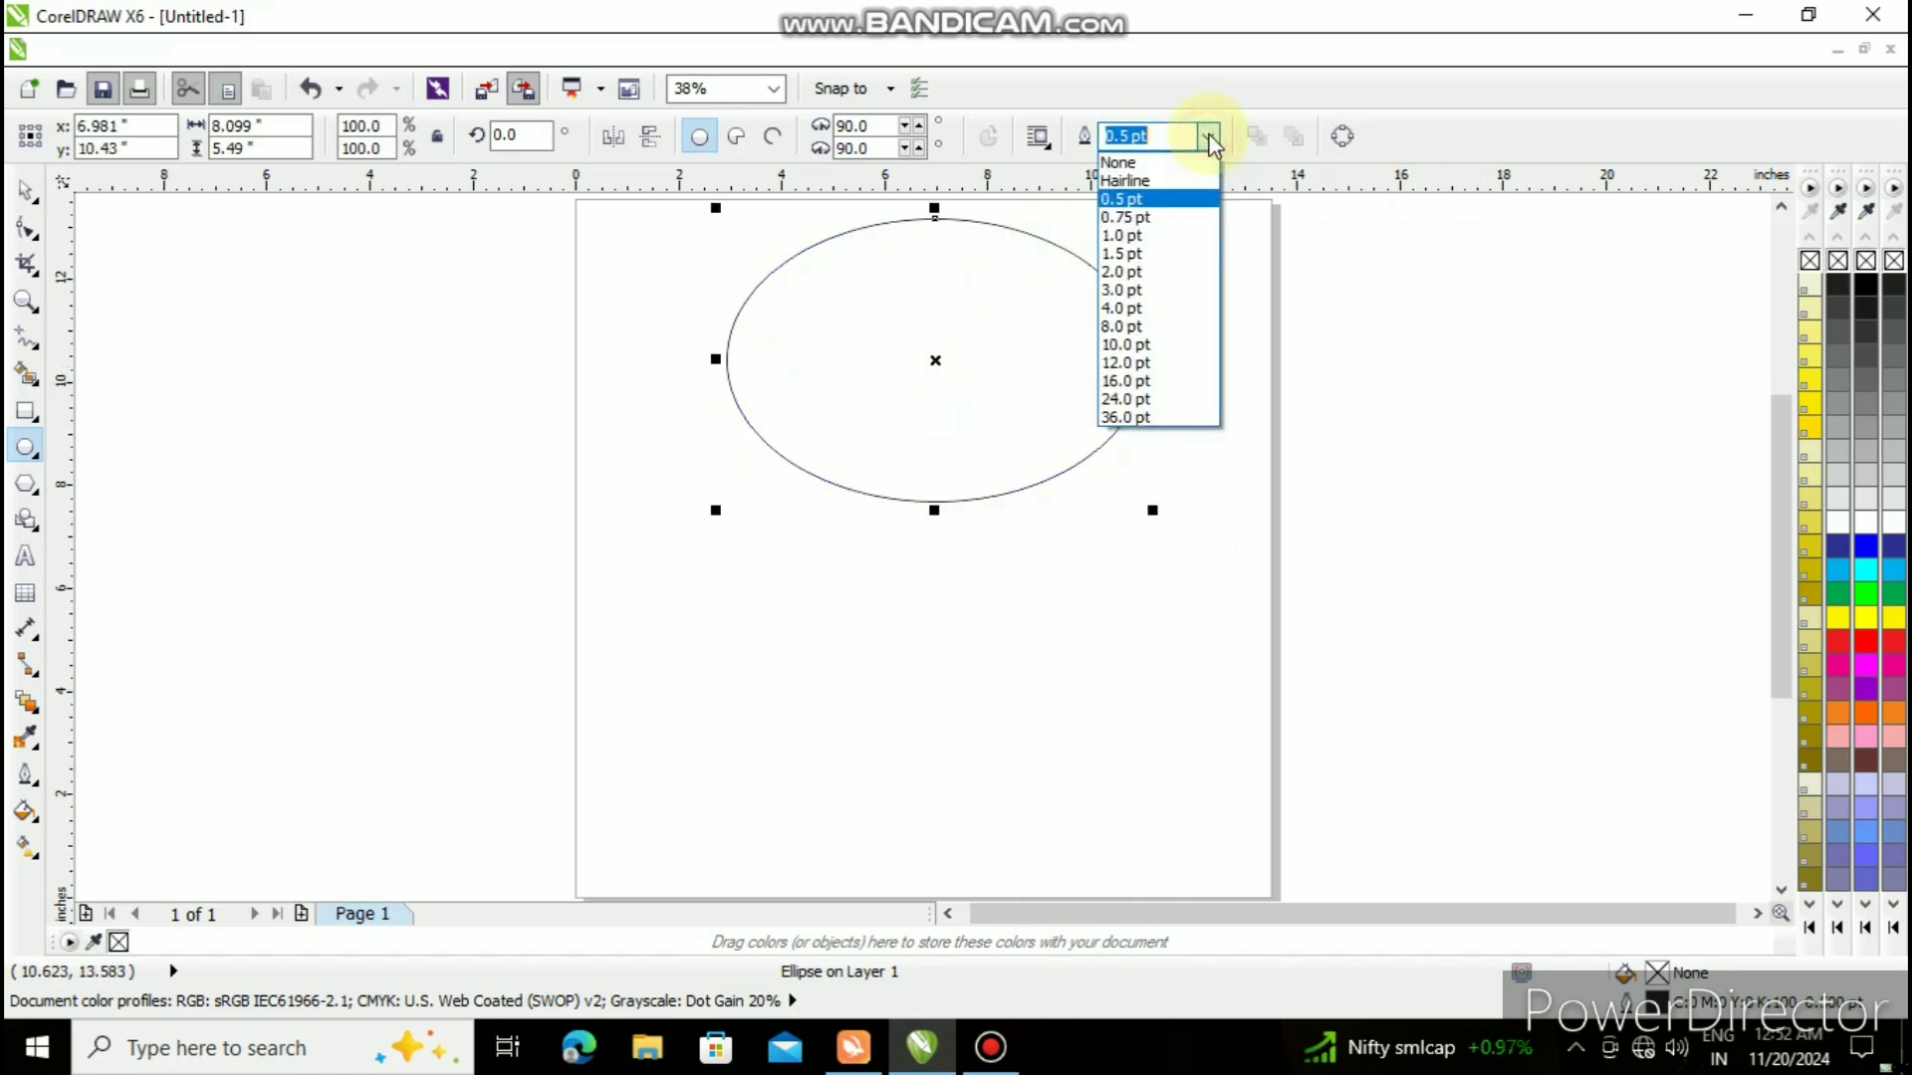
pyautogui.click(1179, 291)
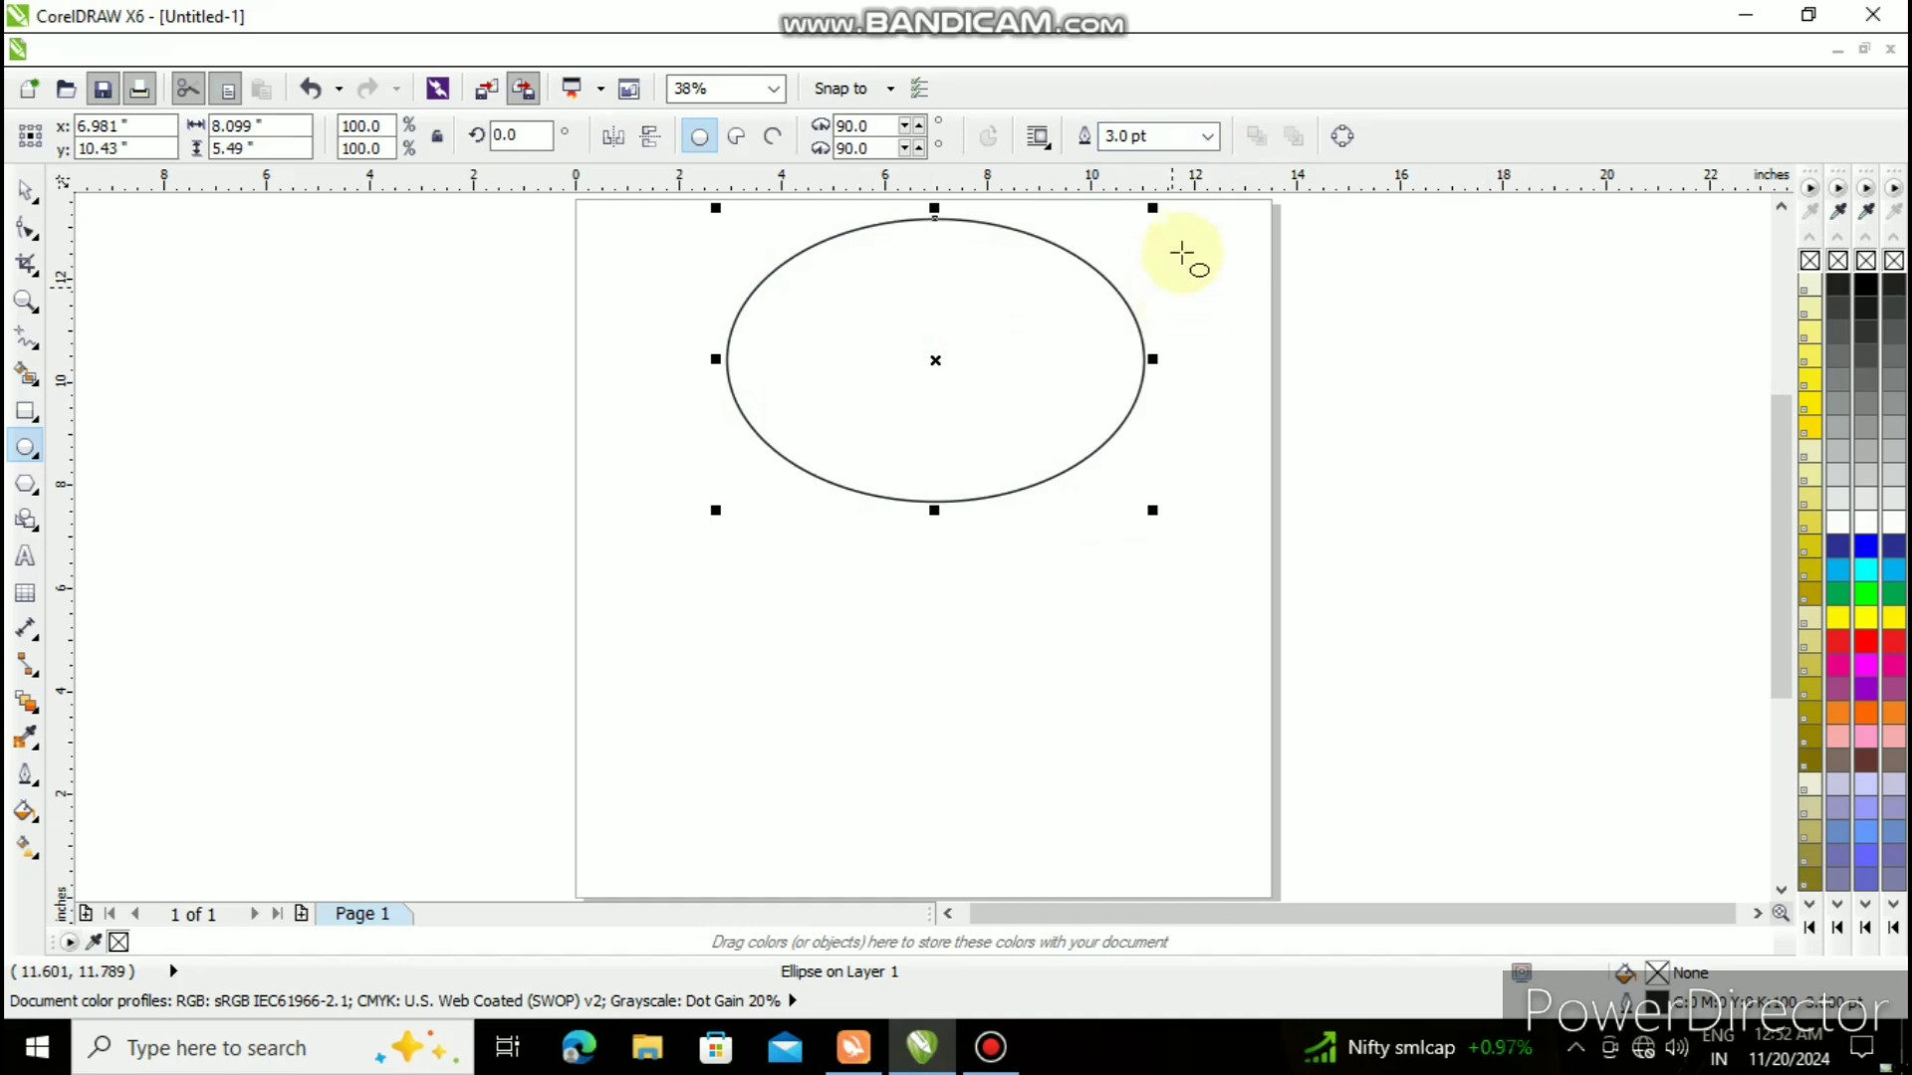
pyautogui.click(1207, 140)
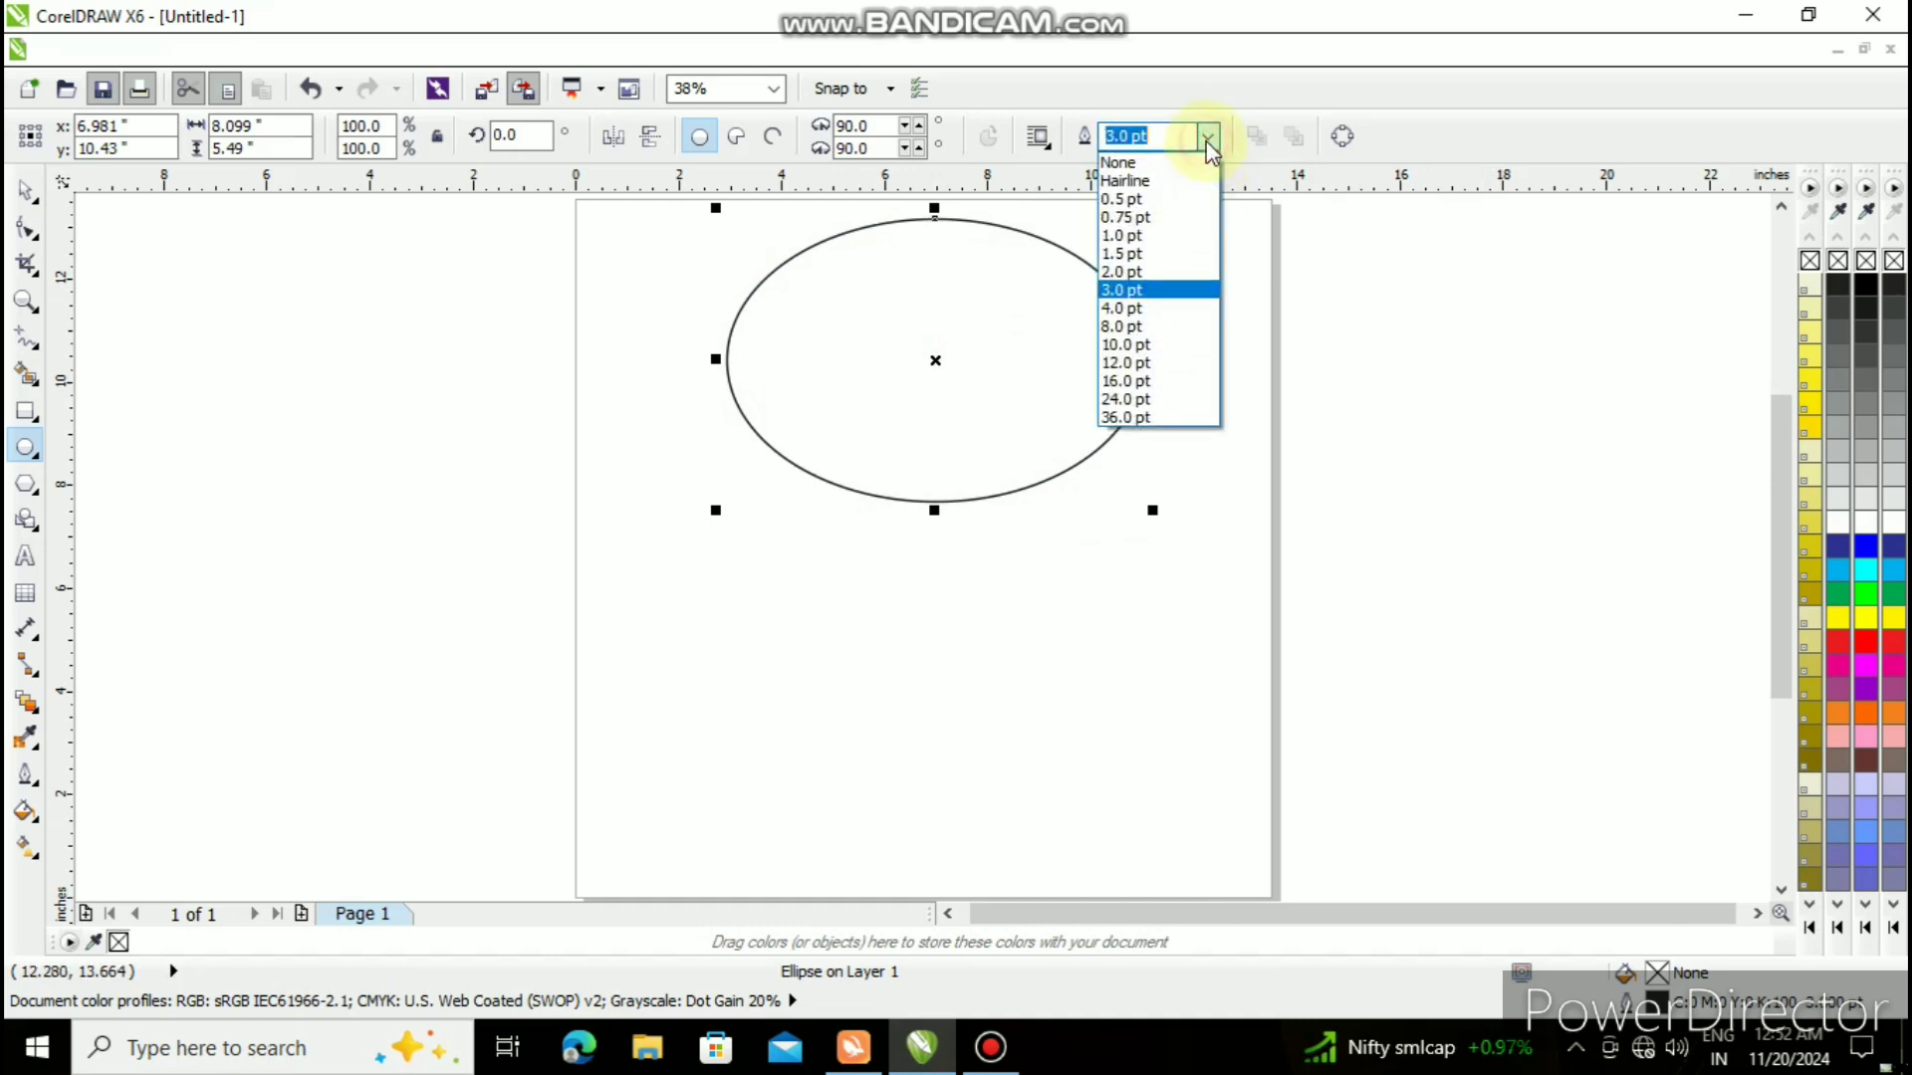
pyautogui.click(1143, 309)
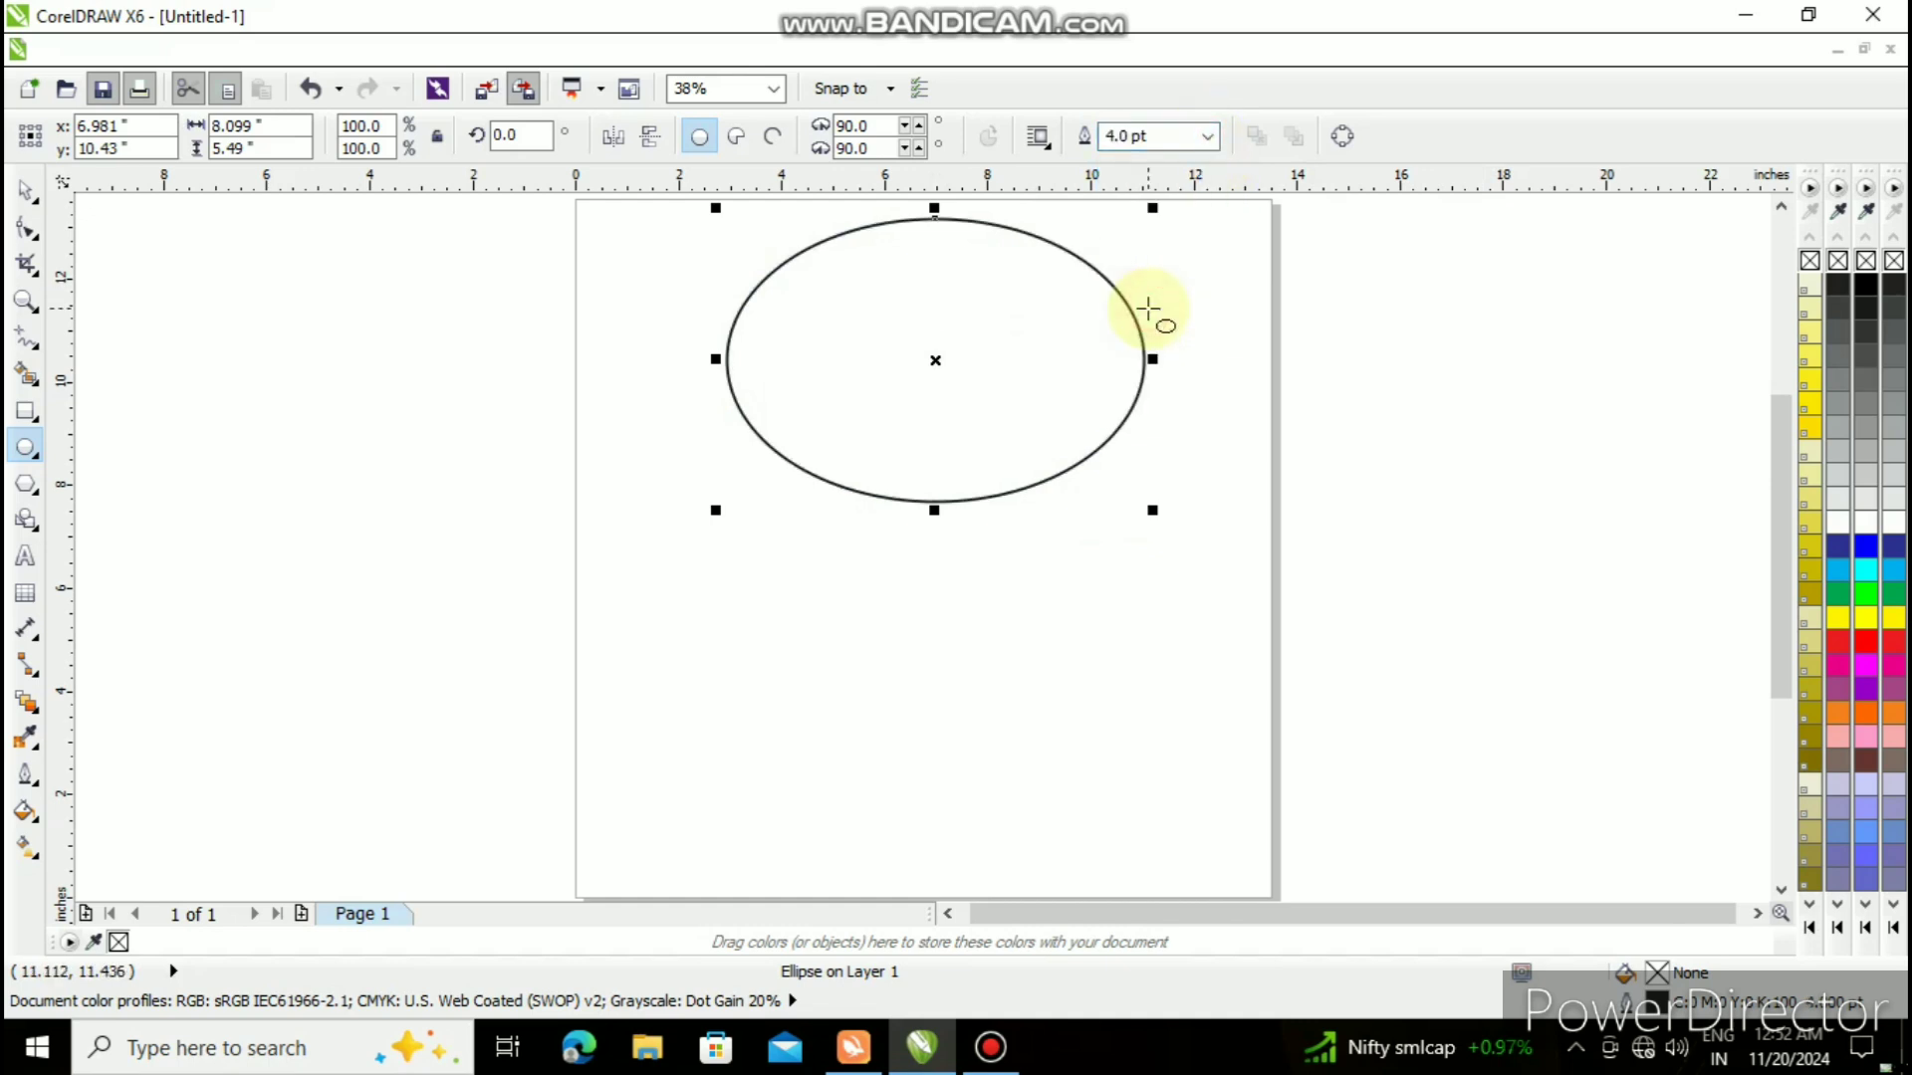
pyautogui.click(1208, 141)
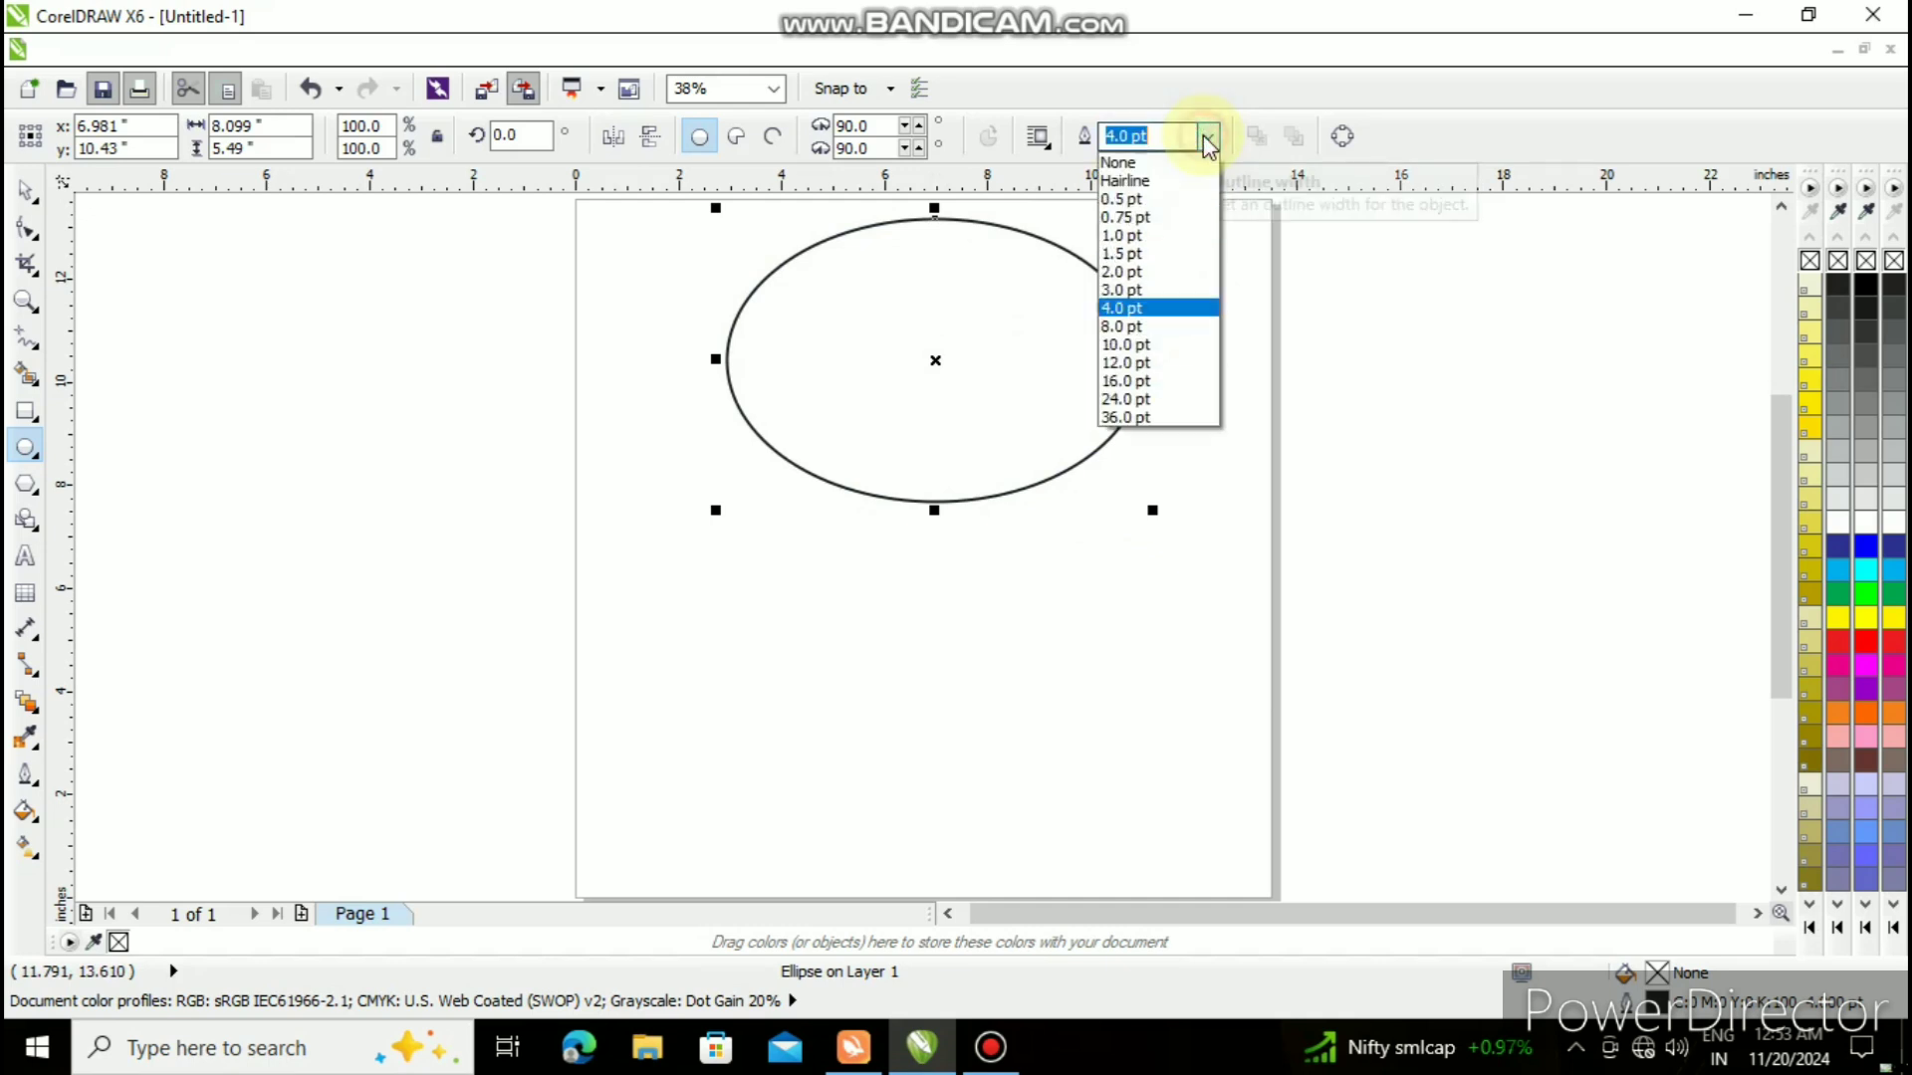
pyautogui.click(1158, 328)
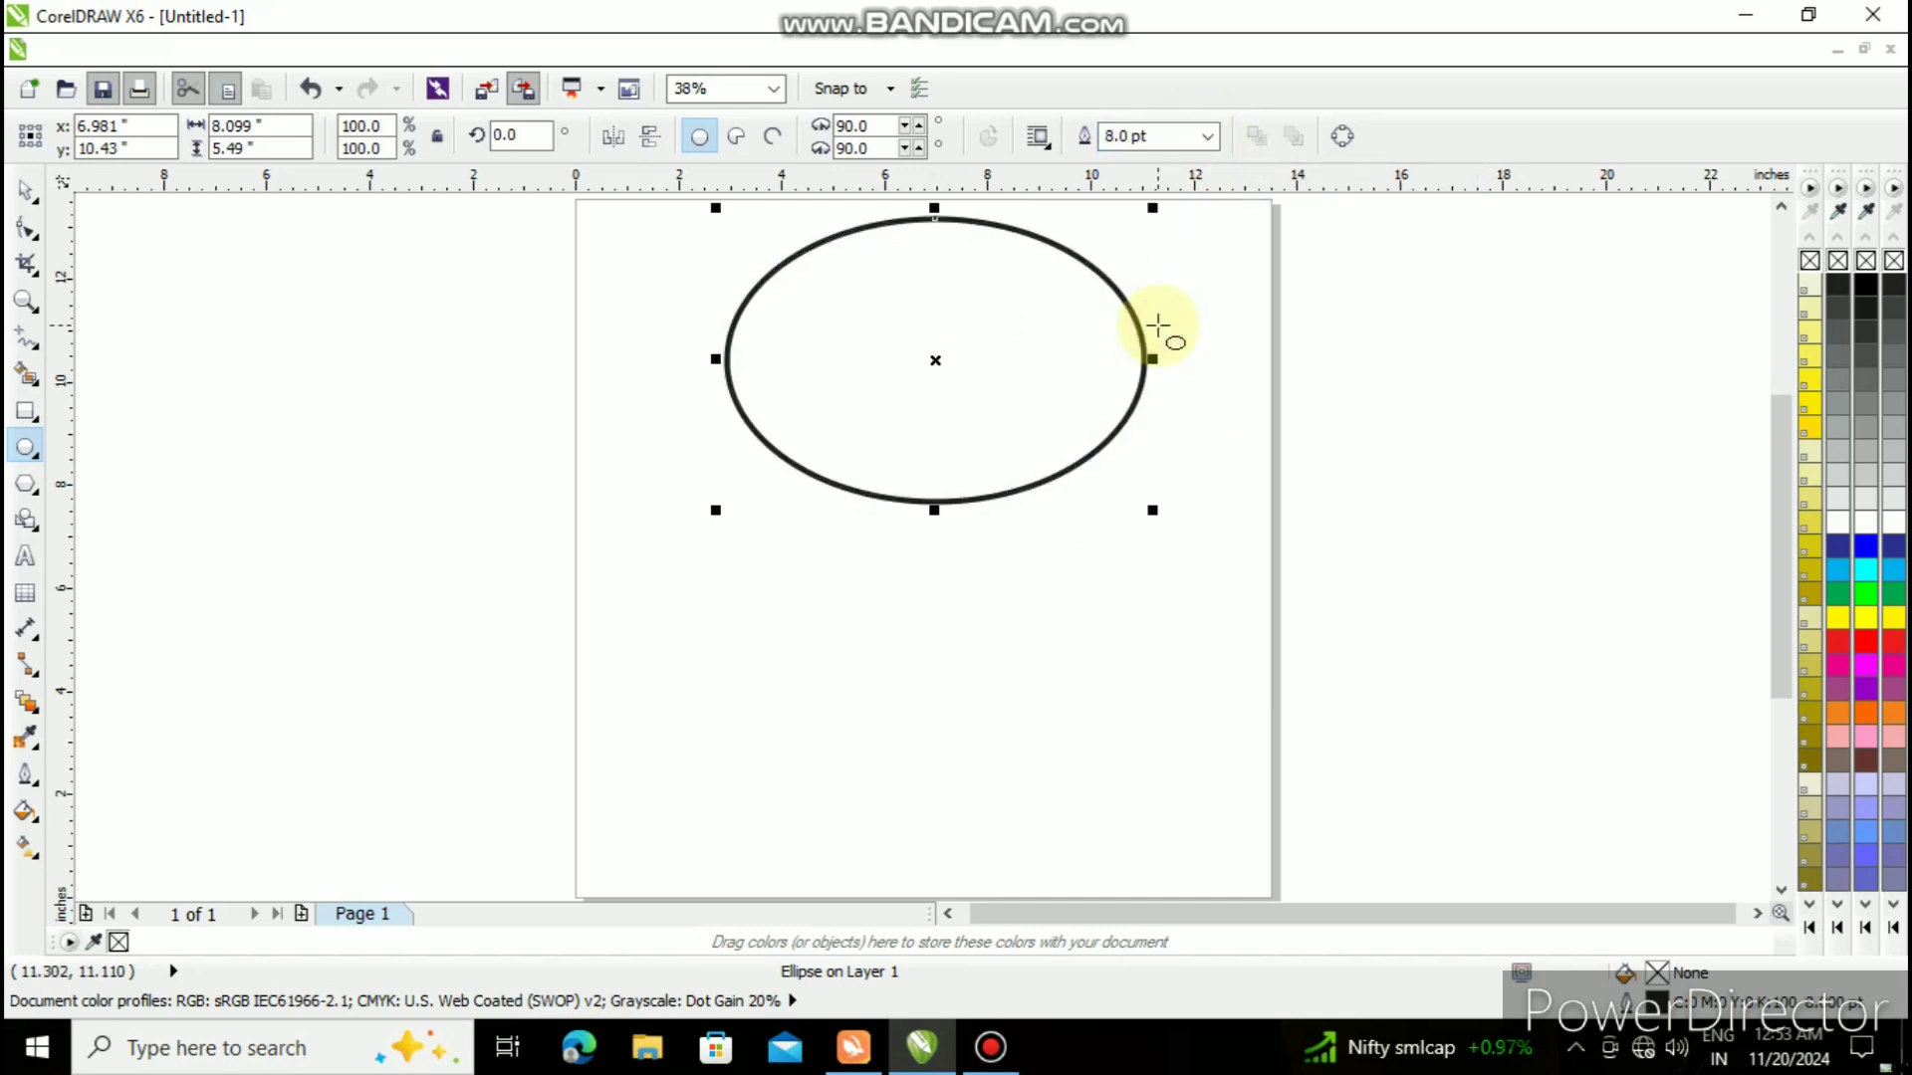
pyautogui.click(1193, 302)
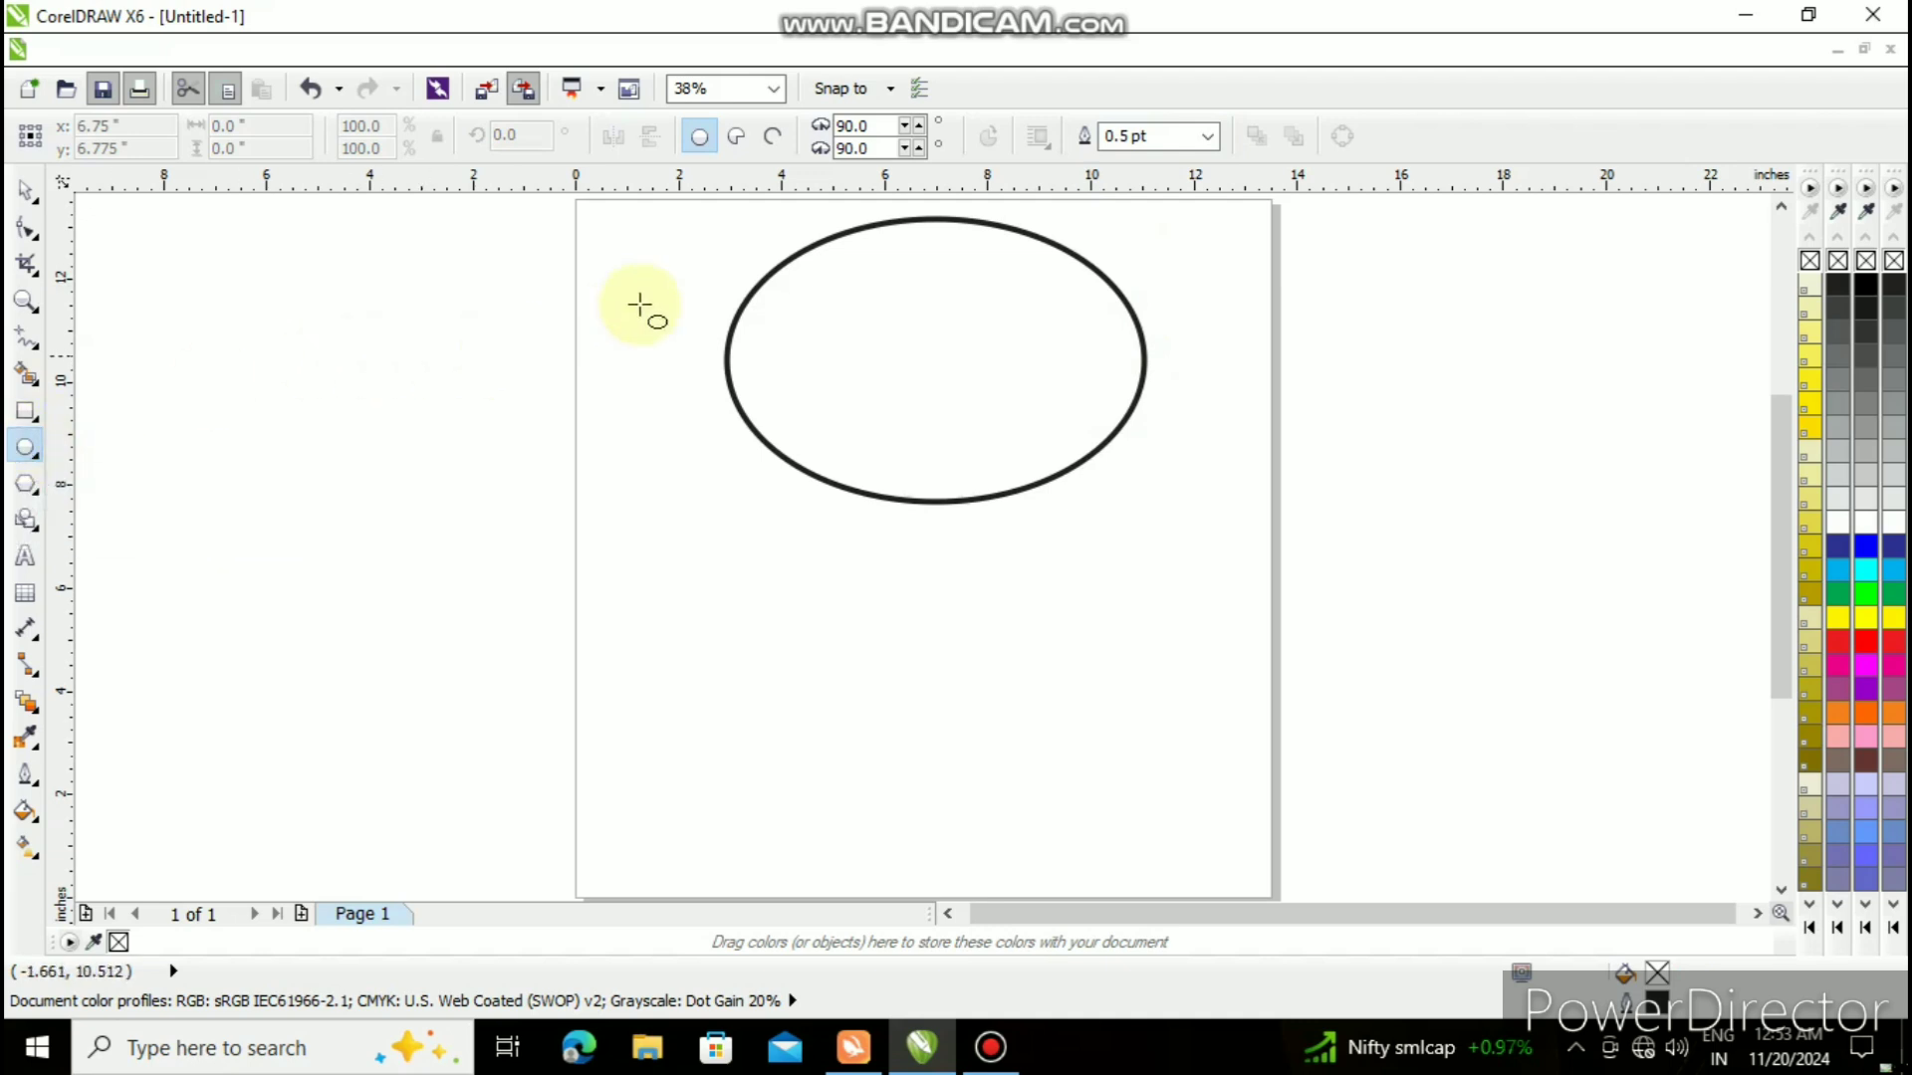
# - Draw a near-circular ellipse about 2.6 by 2.5 in over the large ellipse's upper-left edge, shift it slightly up, and fill it black
pyautogui.moveTo(705, 223); pyautogui.dragTo(848, 357)
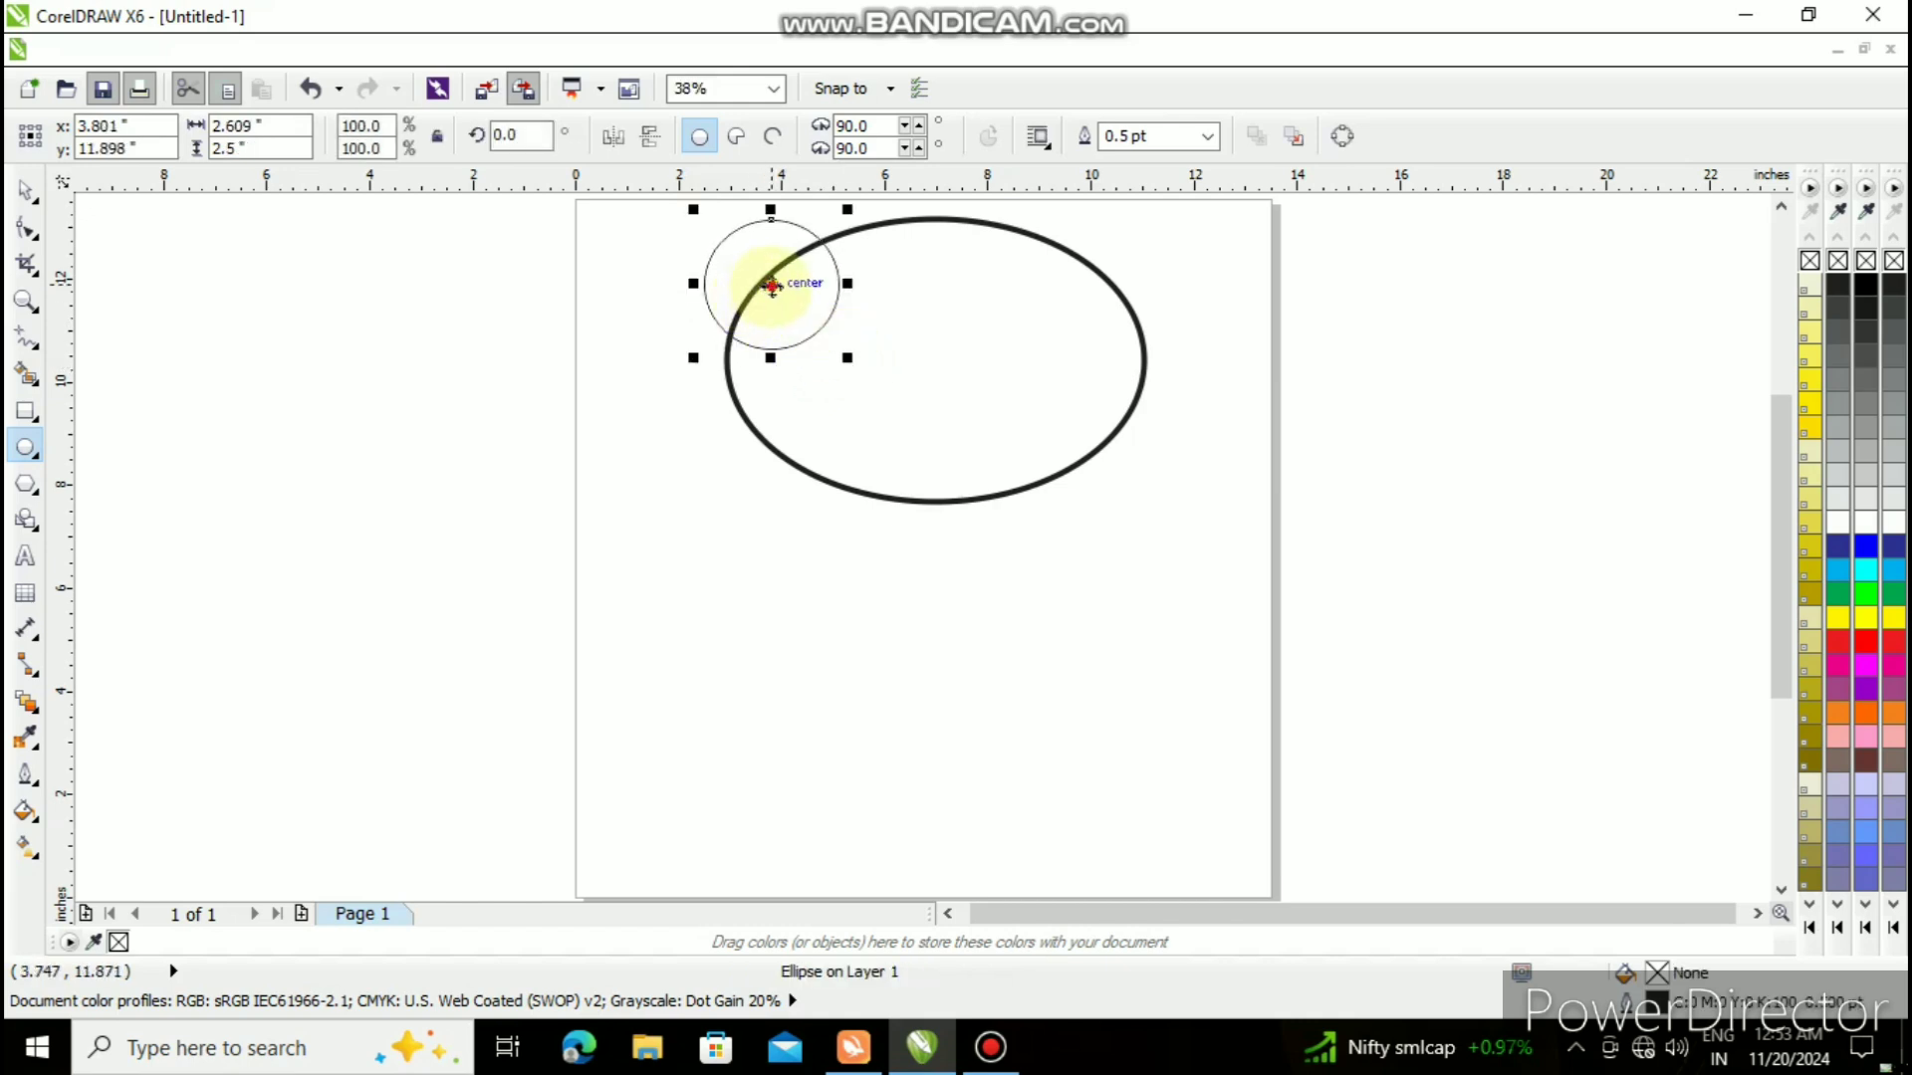
pyautogui.moveTo(772, 285)
pyautogui.mouseDown()
pyautogui.moveTo(800, 247)
pyautogui.moveTo(769, 254)
pyautogui.moveTo(764, 236)
pyautogui.moveTo(774, 248)
pyautogui.mouseUp()
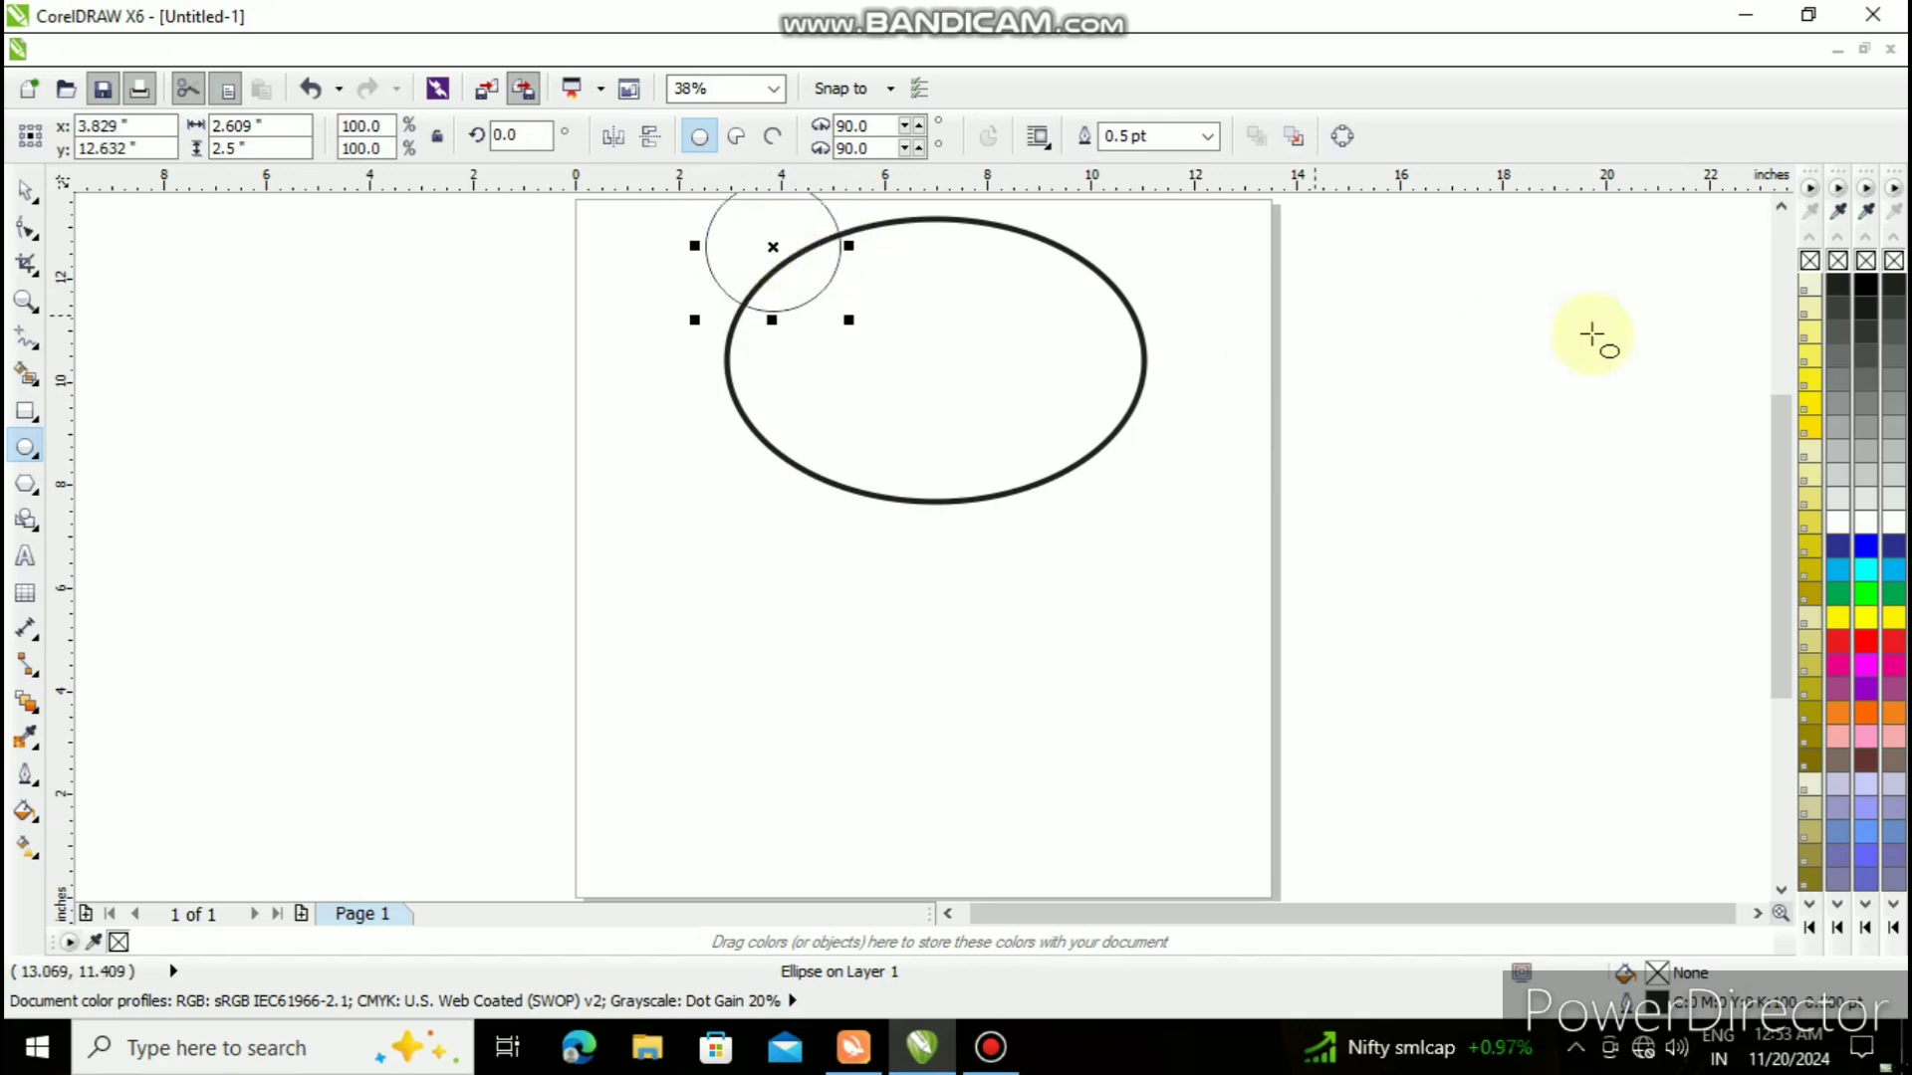
pyautogui.click(1839, 286)
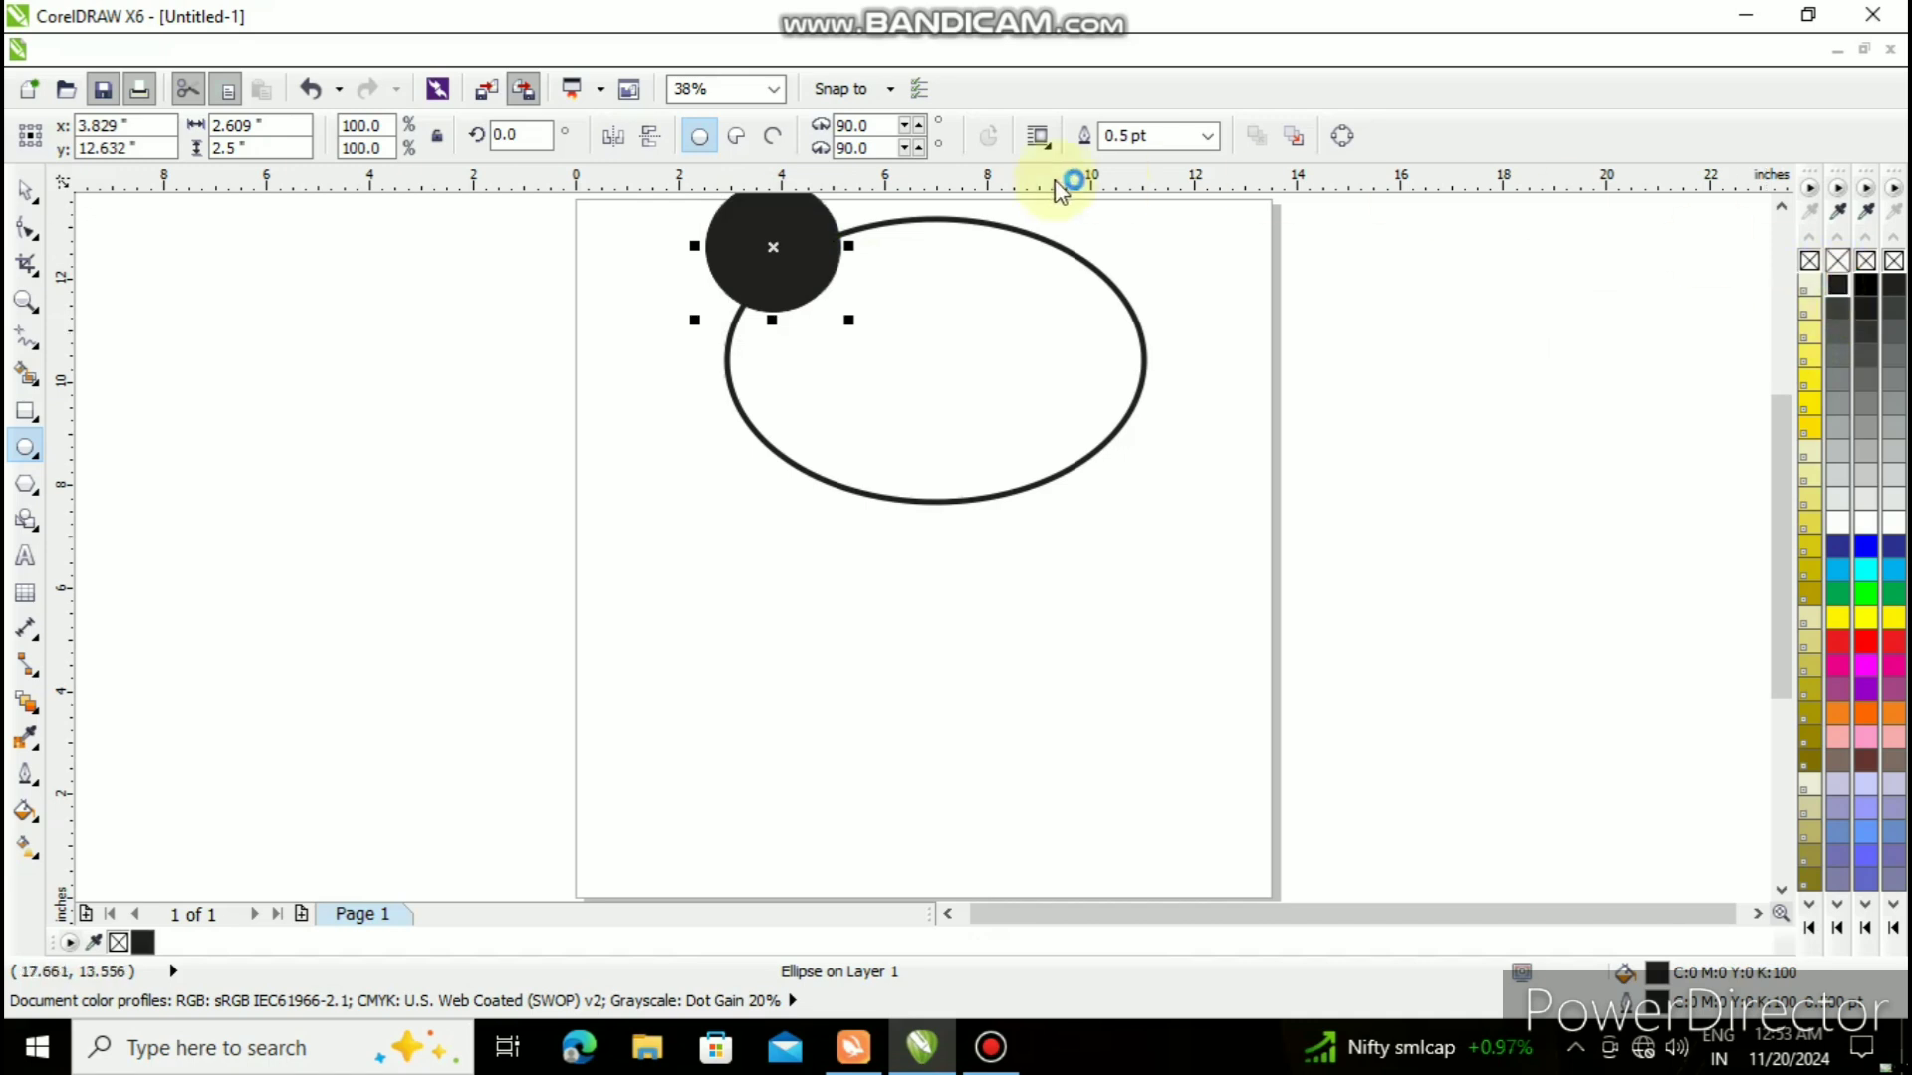
# - Send the black circle to the back of the layer
pyautogui.rightClick(791, 275)
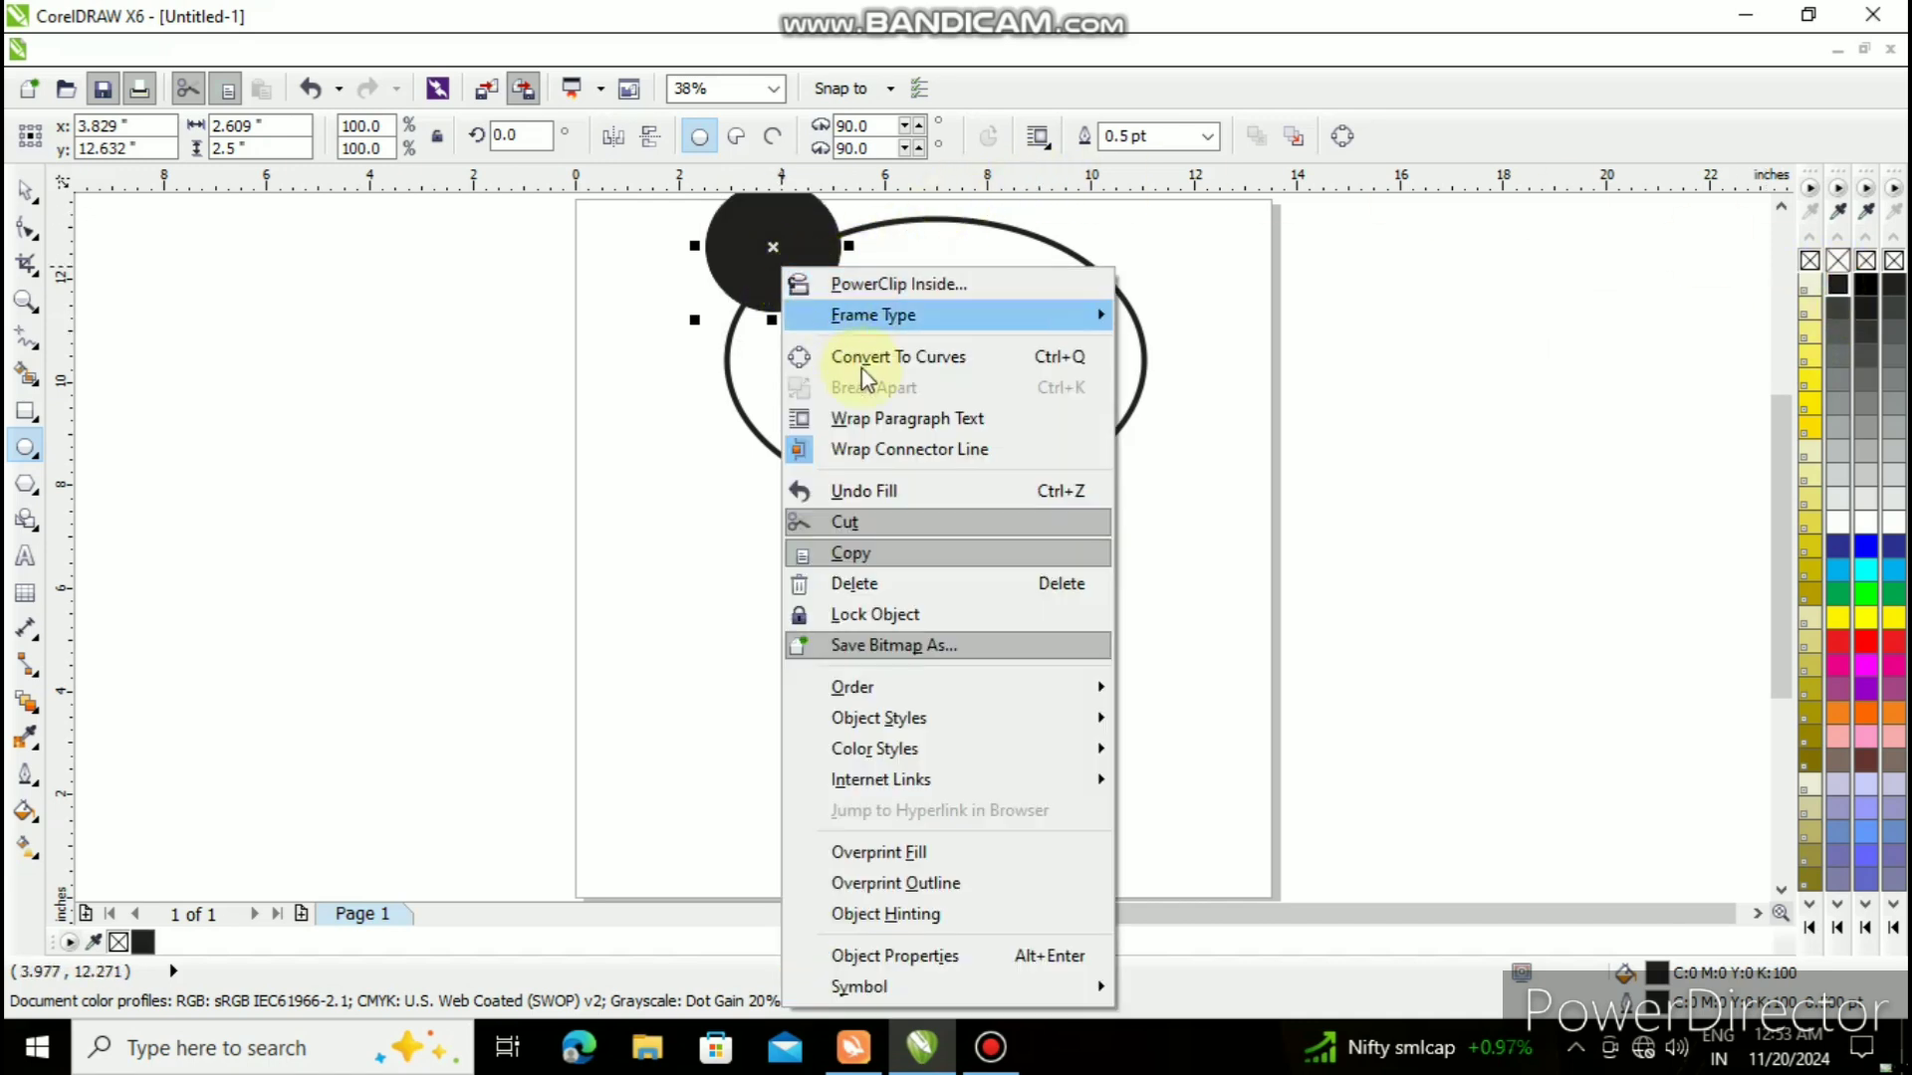
pyautogui.click(873, 687)
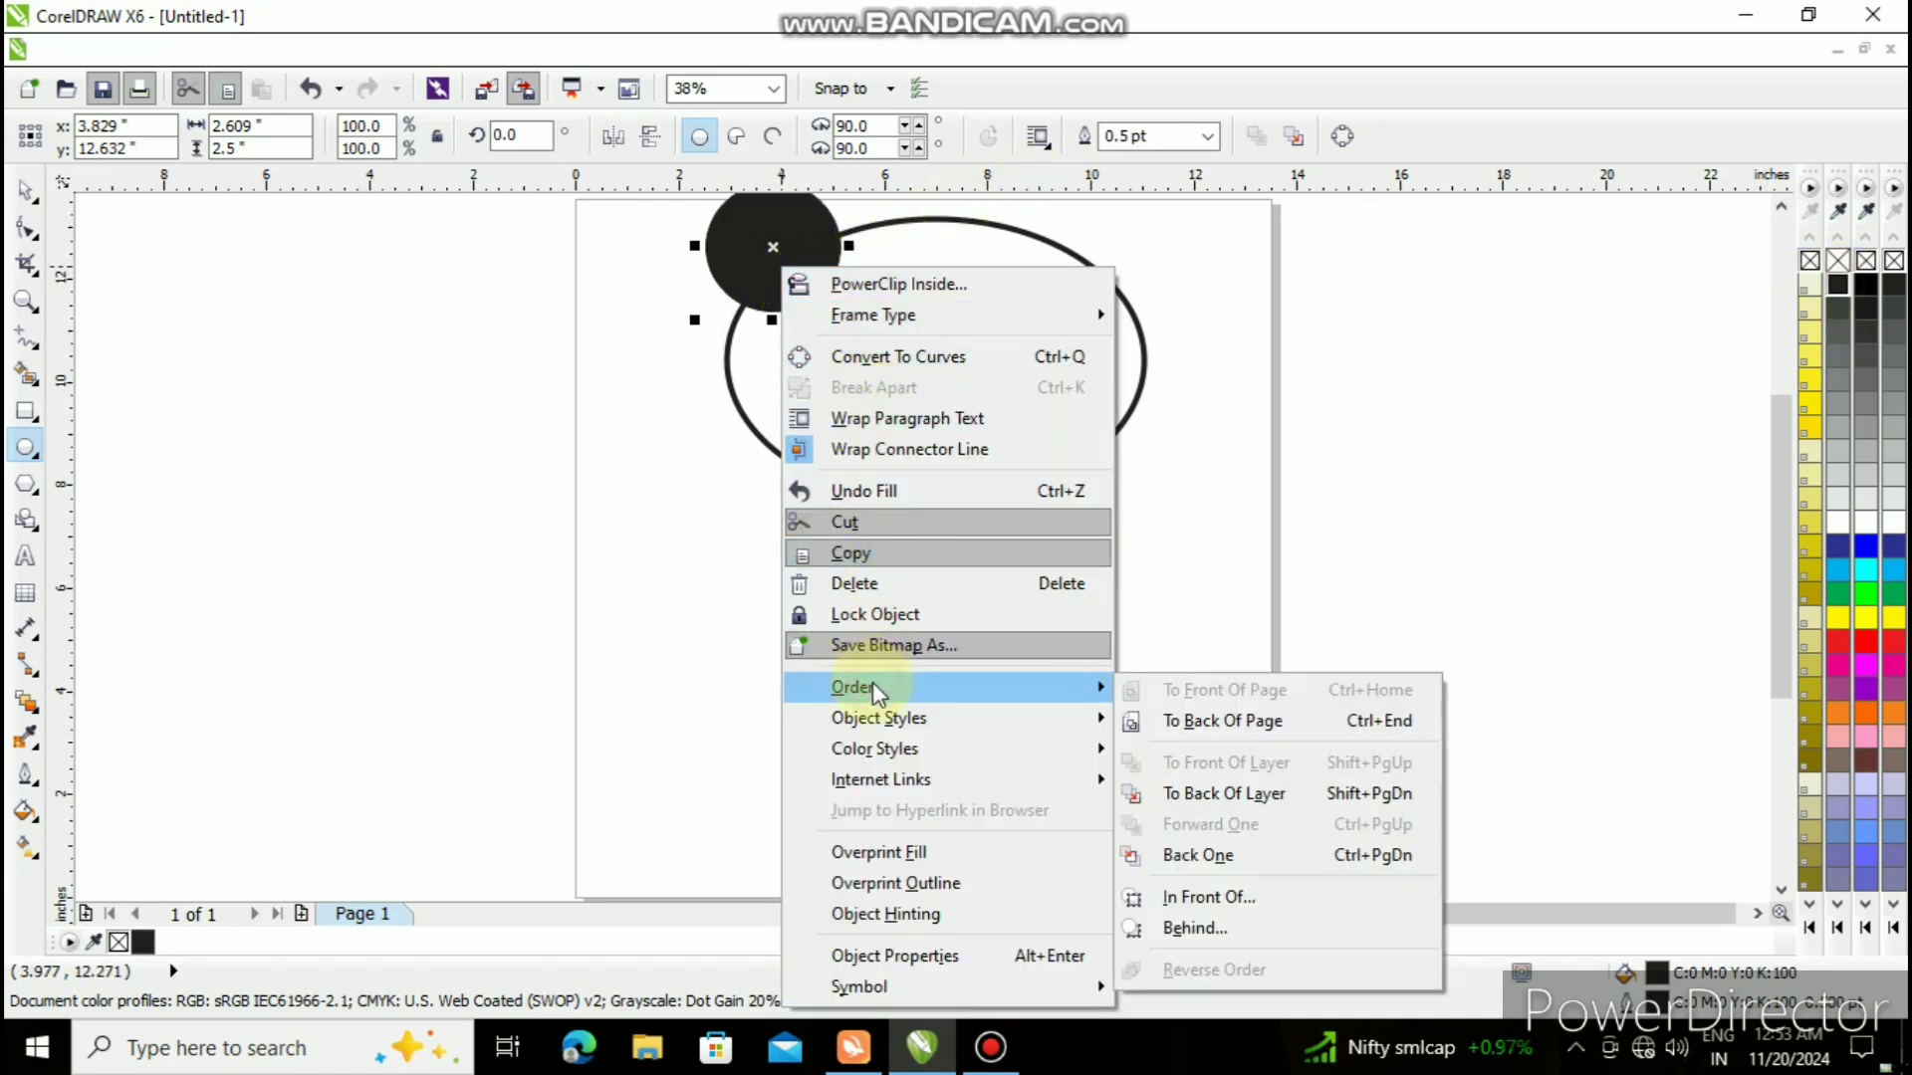
pyautogui.click(1224, 792)
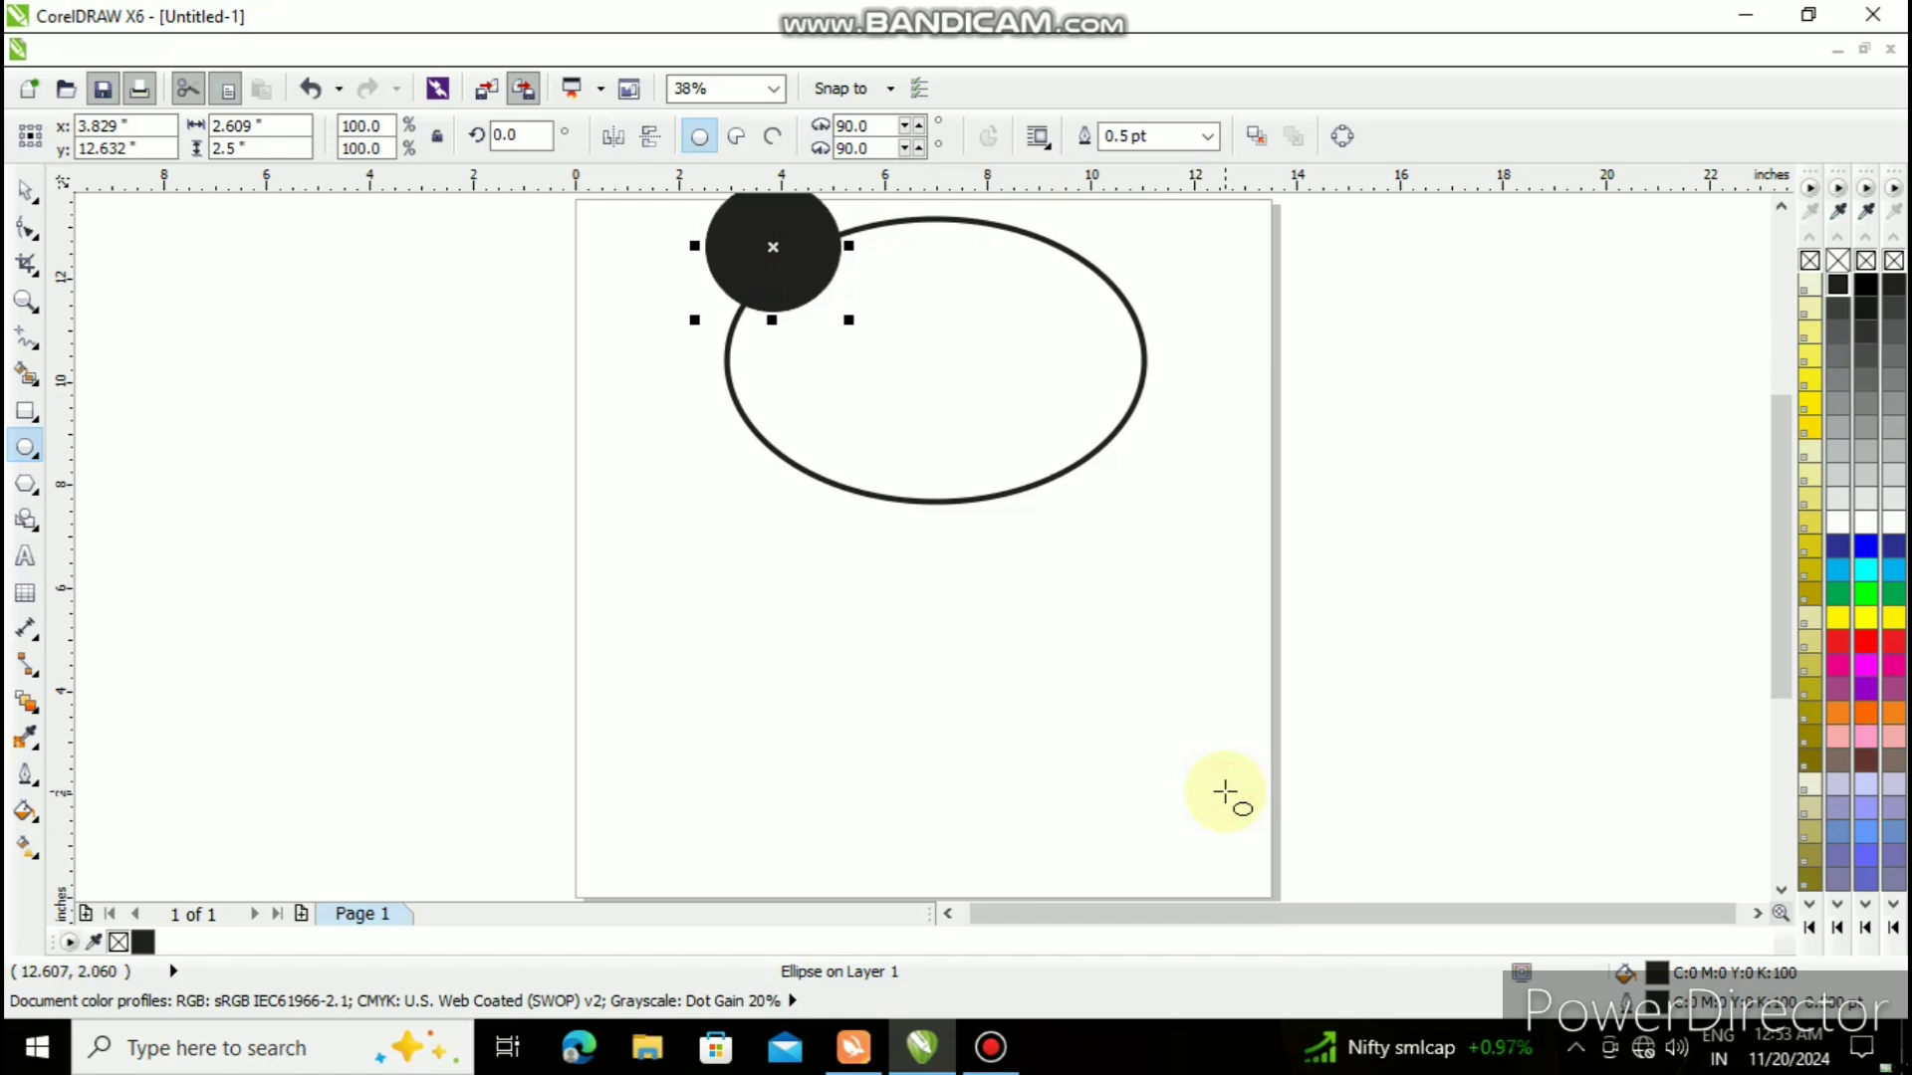
# - Fill the large ellipse with white so it covers the overlapping part of the black circle
pyautogui.click(25, 189)
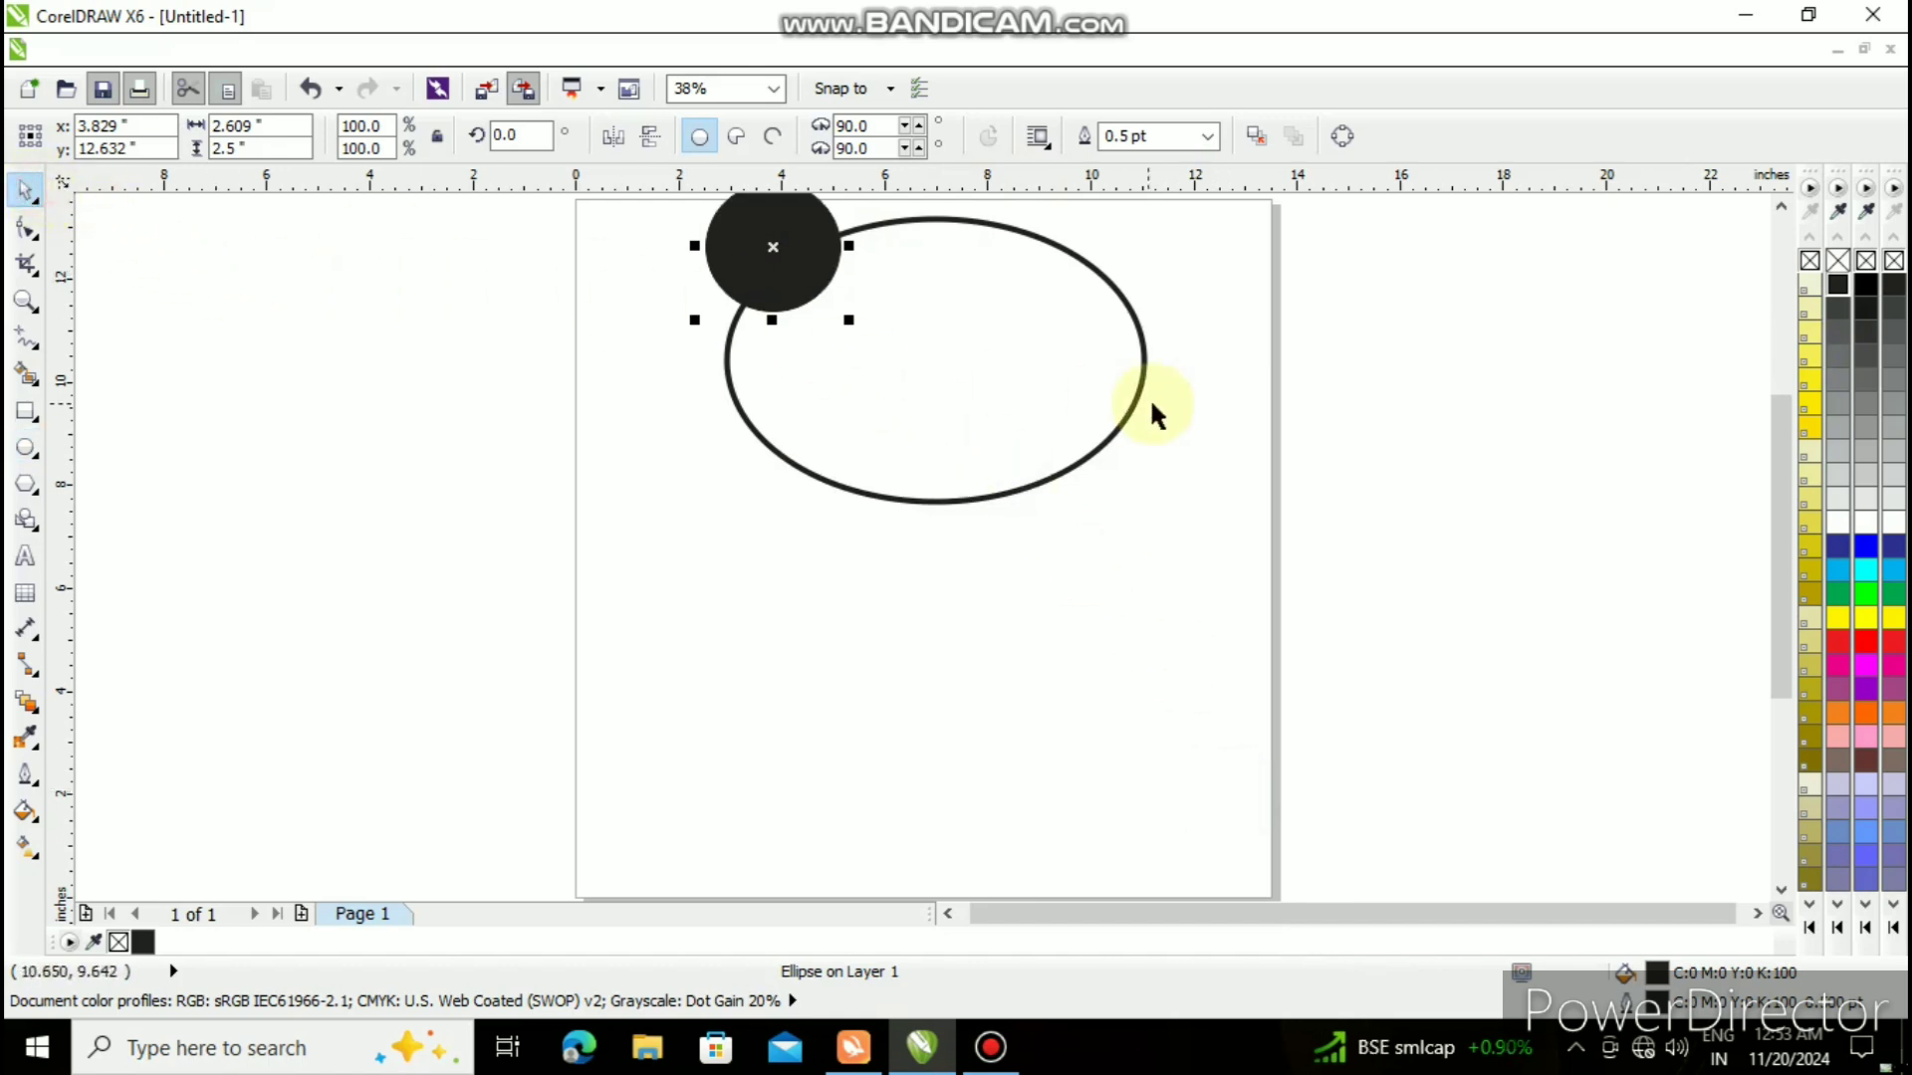
pyautogui.click(1152, 403)
pyautogui.click(984, 352)
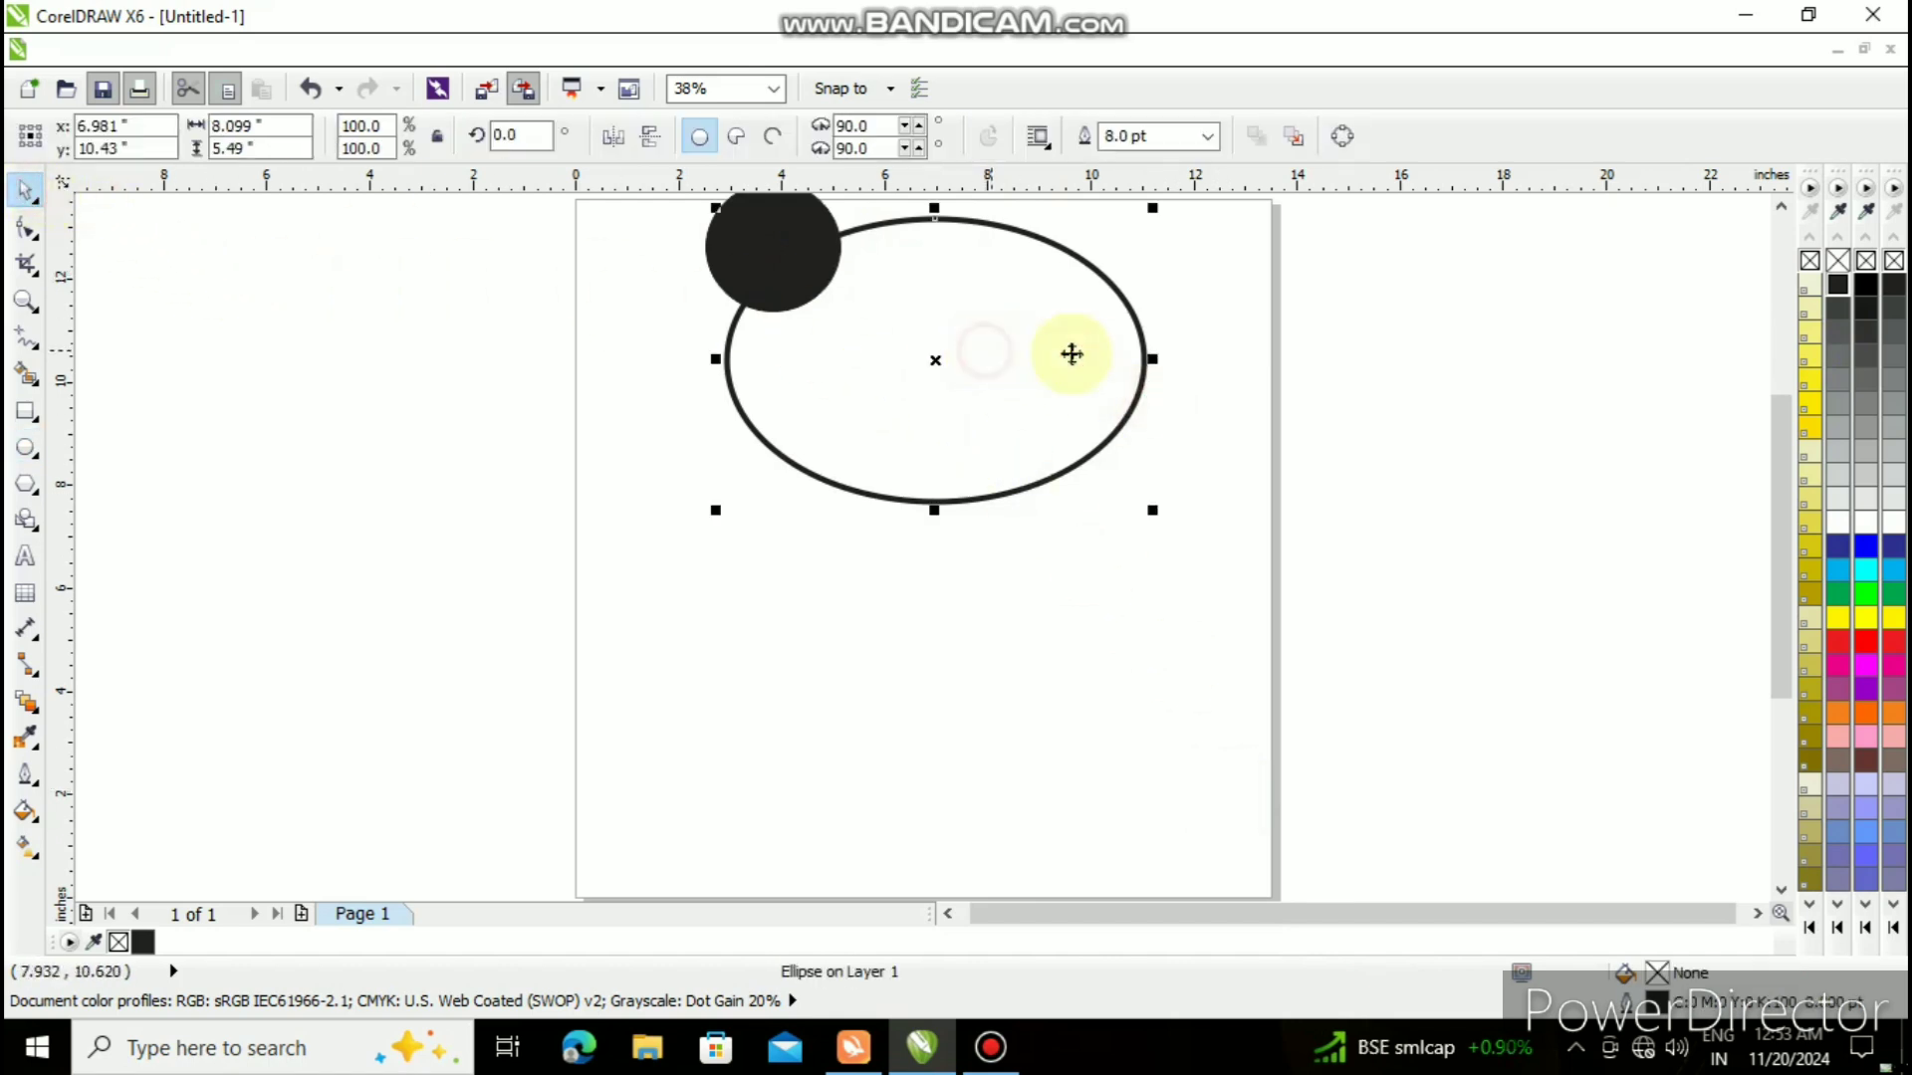
pyautogui.click(1855, 524)
# - Duplicate the black circle and place the copy behind the head ellipse's upper-right edge as a second ear
pyautogui.click(800, 227)
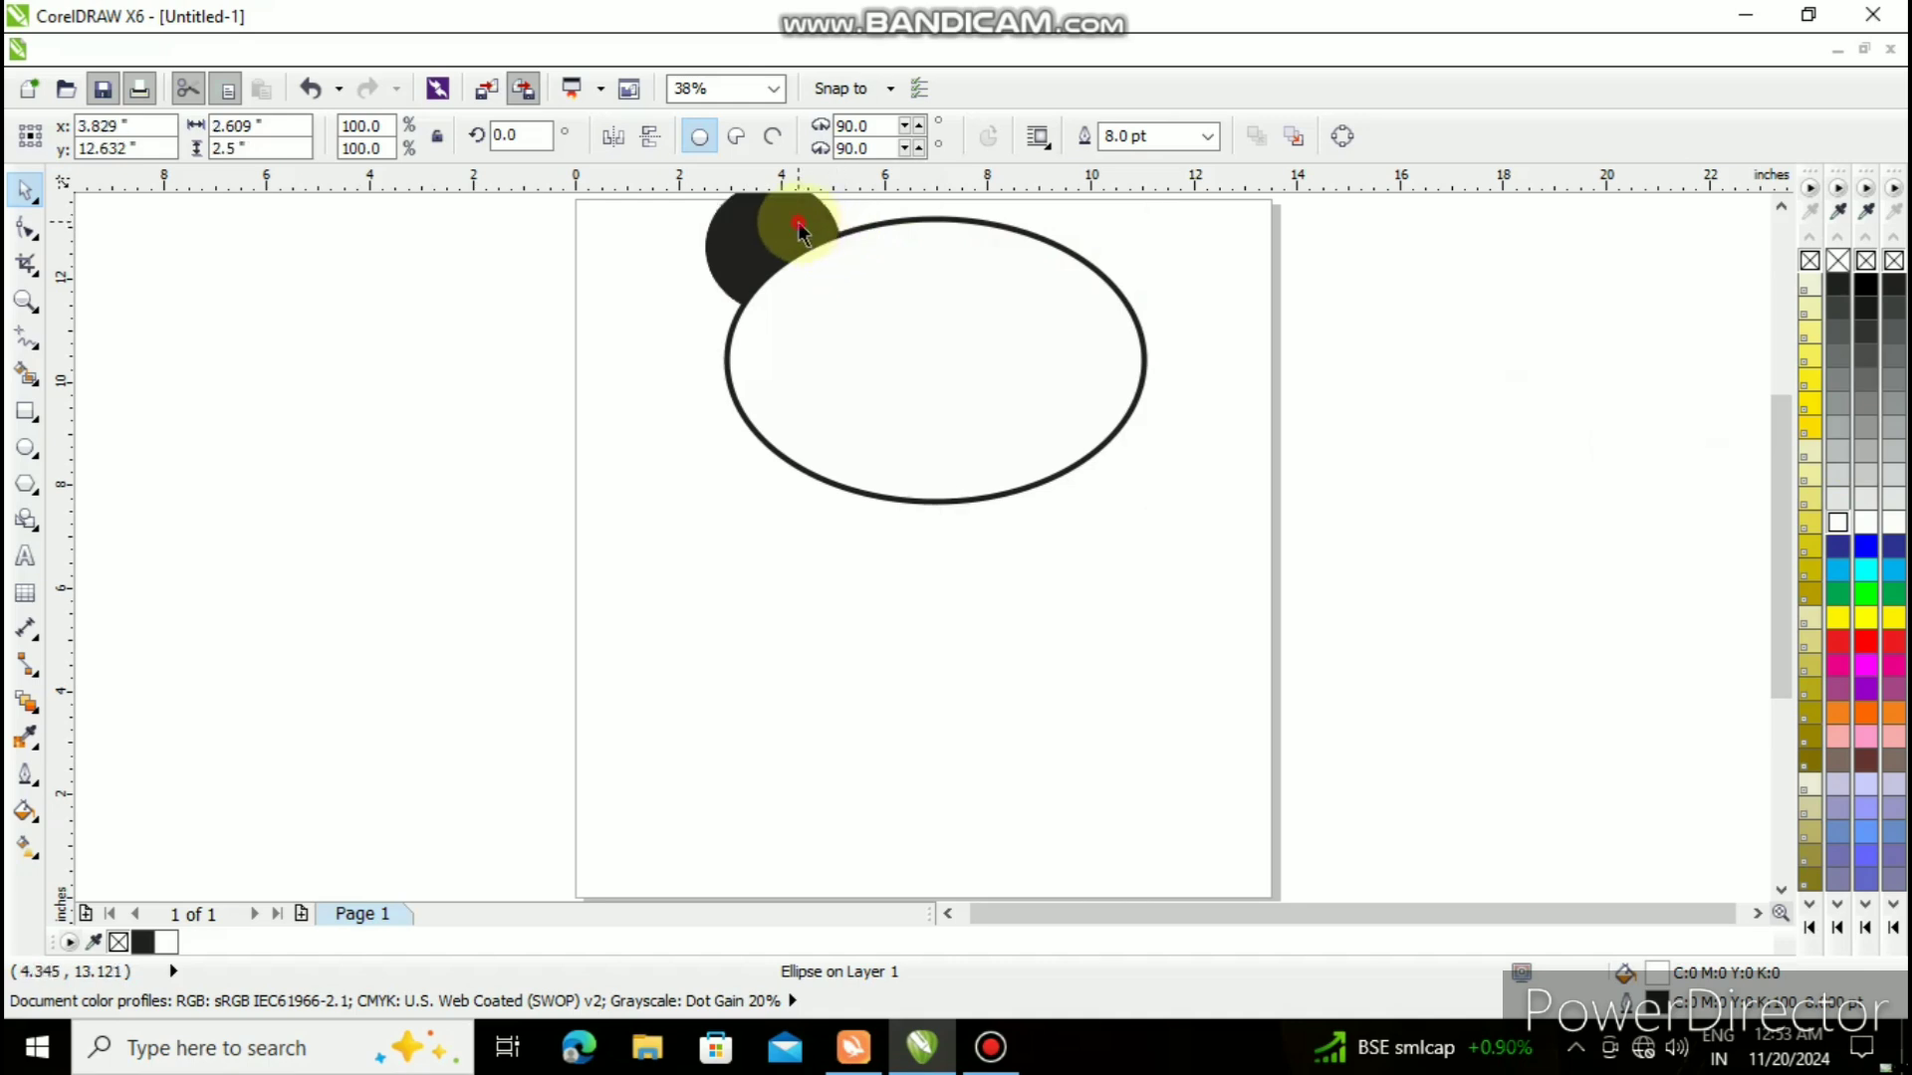
pyautogui.hotkey('shift', 'pageup')
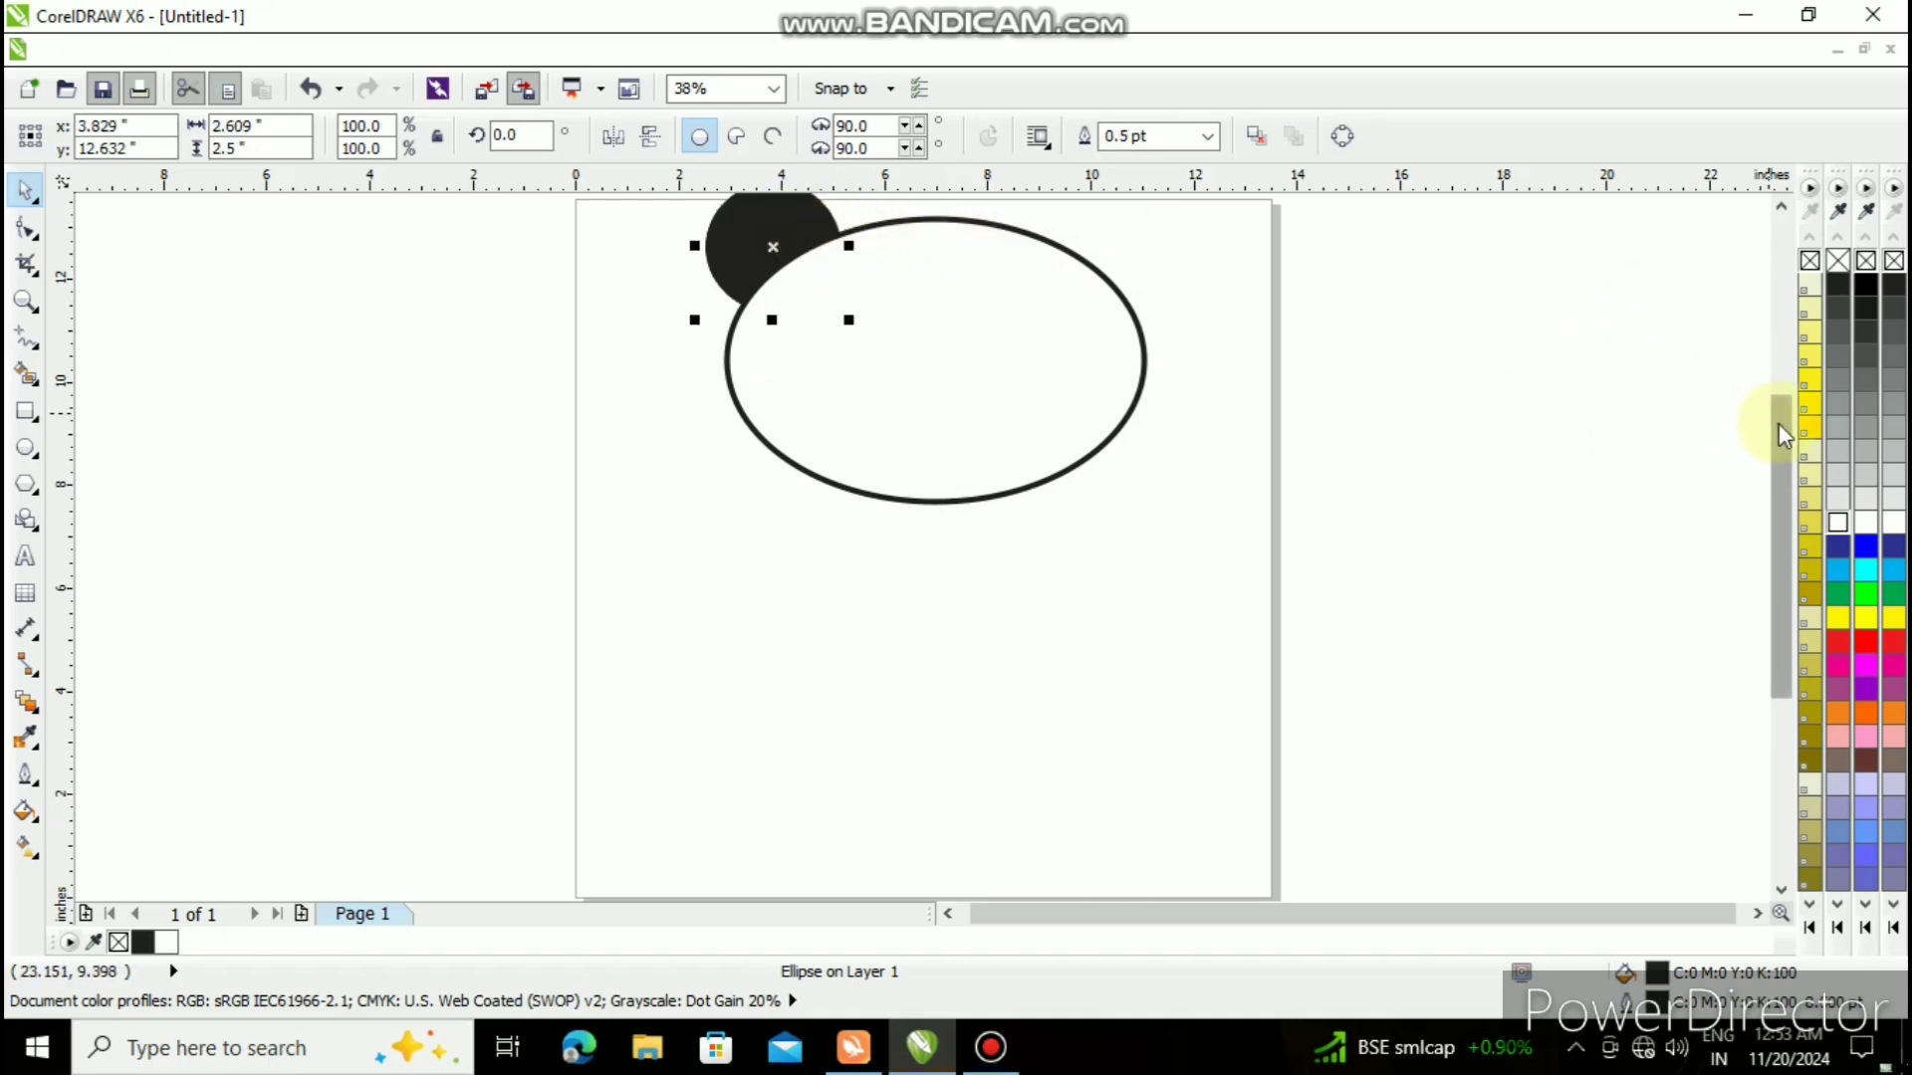
pyautogui.moveTo(1778, 422); pyautogui.dragTo(1779, 414)
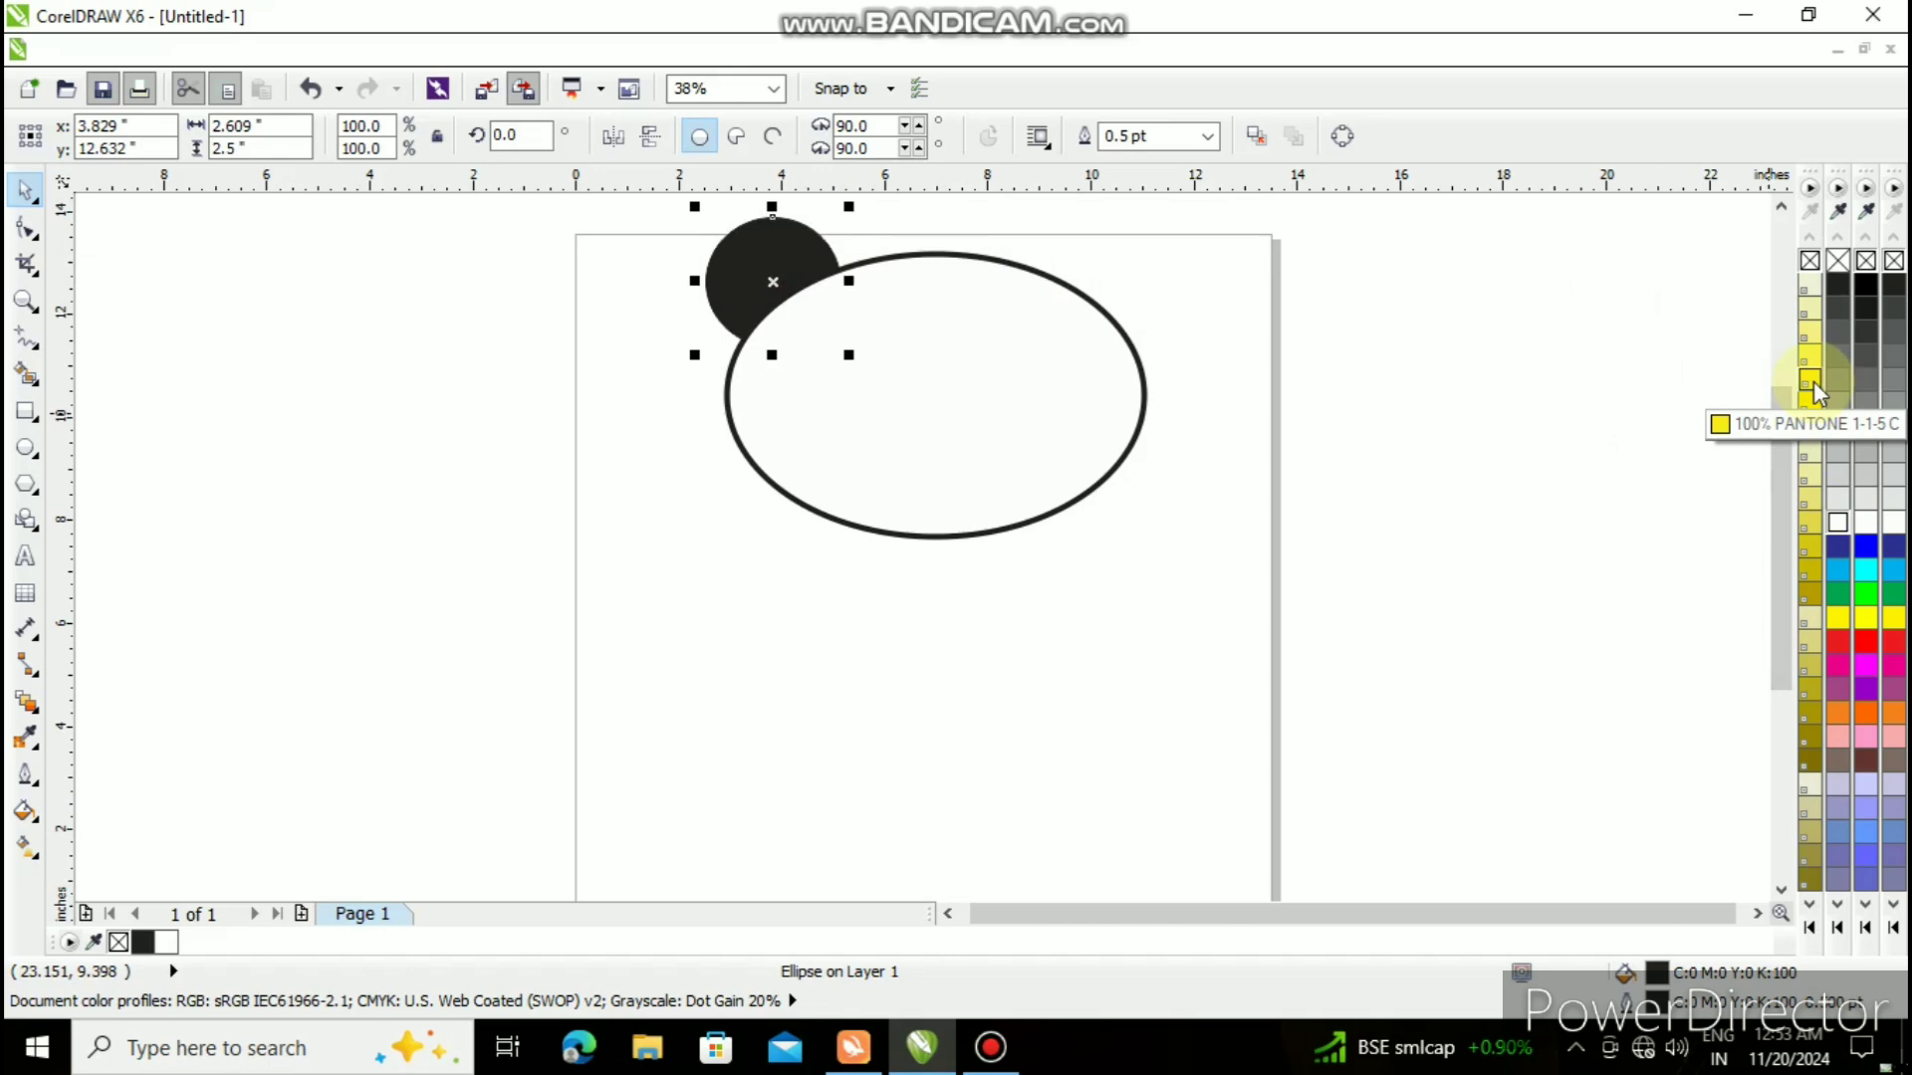
pyautogui.hotkey('ctrl', 'd')
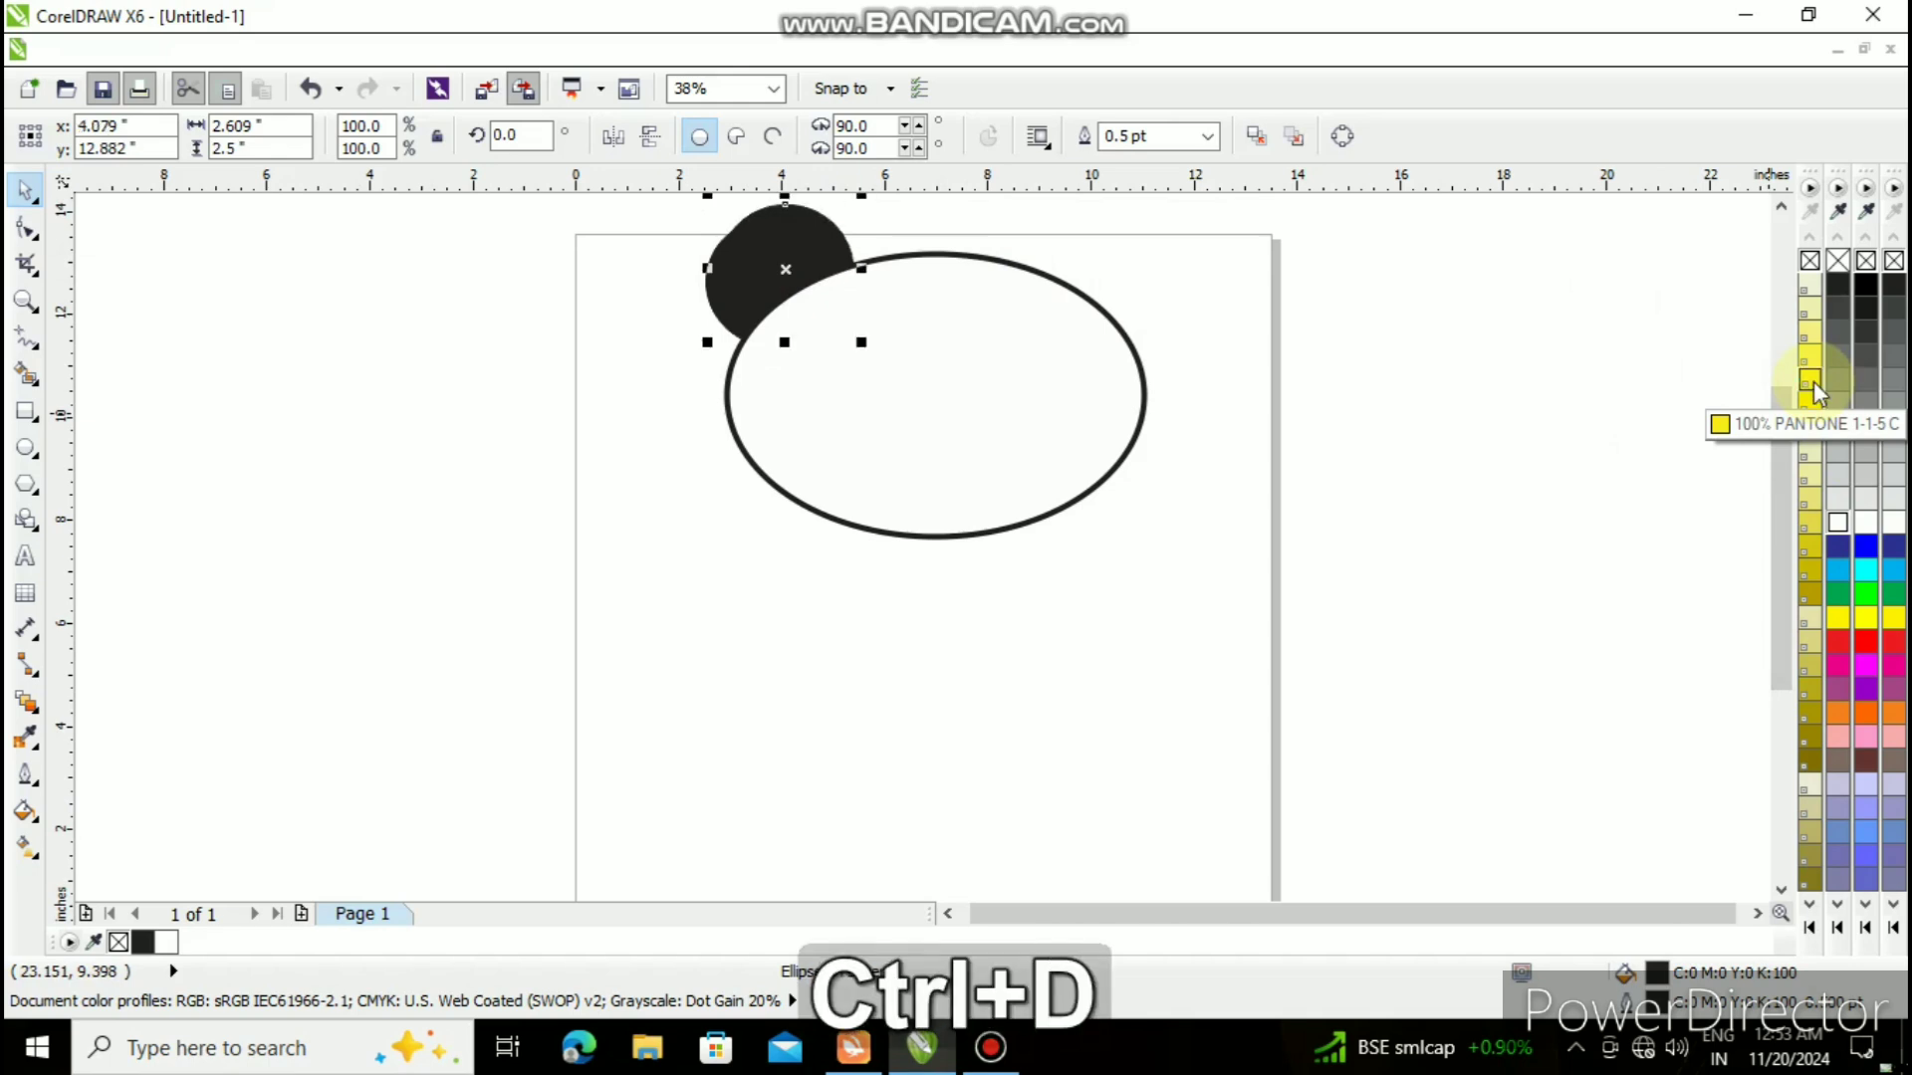
pyautogui.moveTo(802, 248); pyautogui.dragTo(1112, 269)
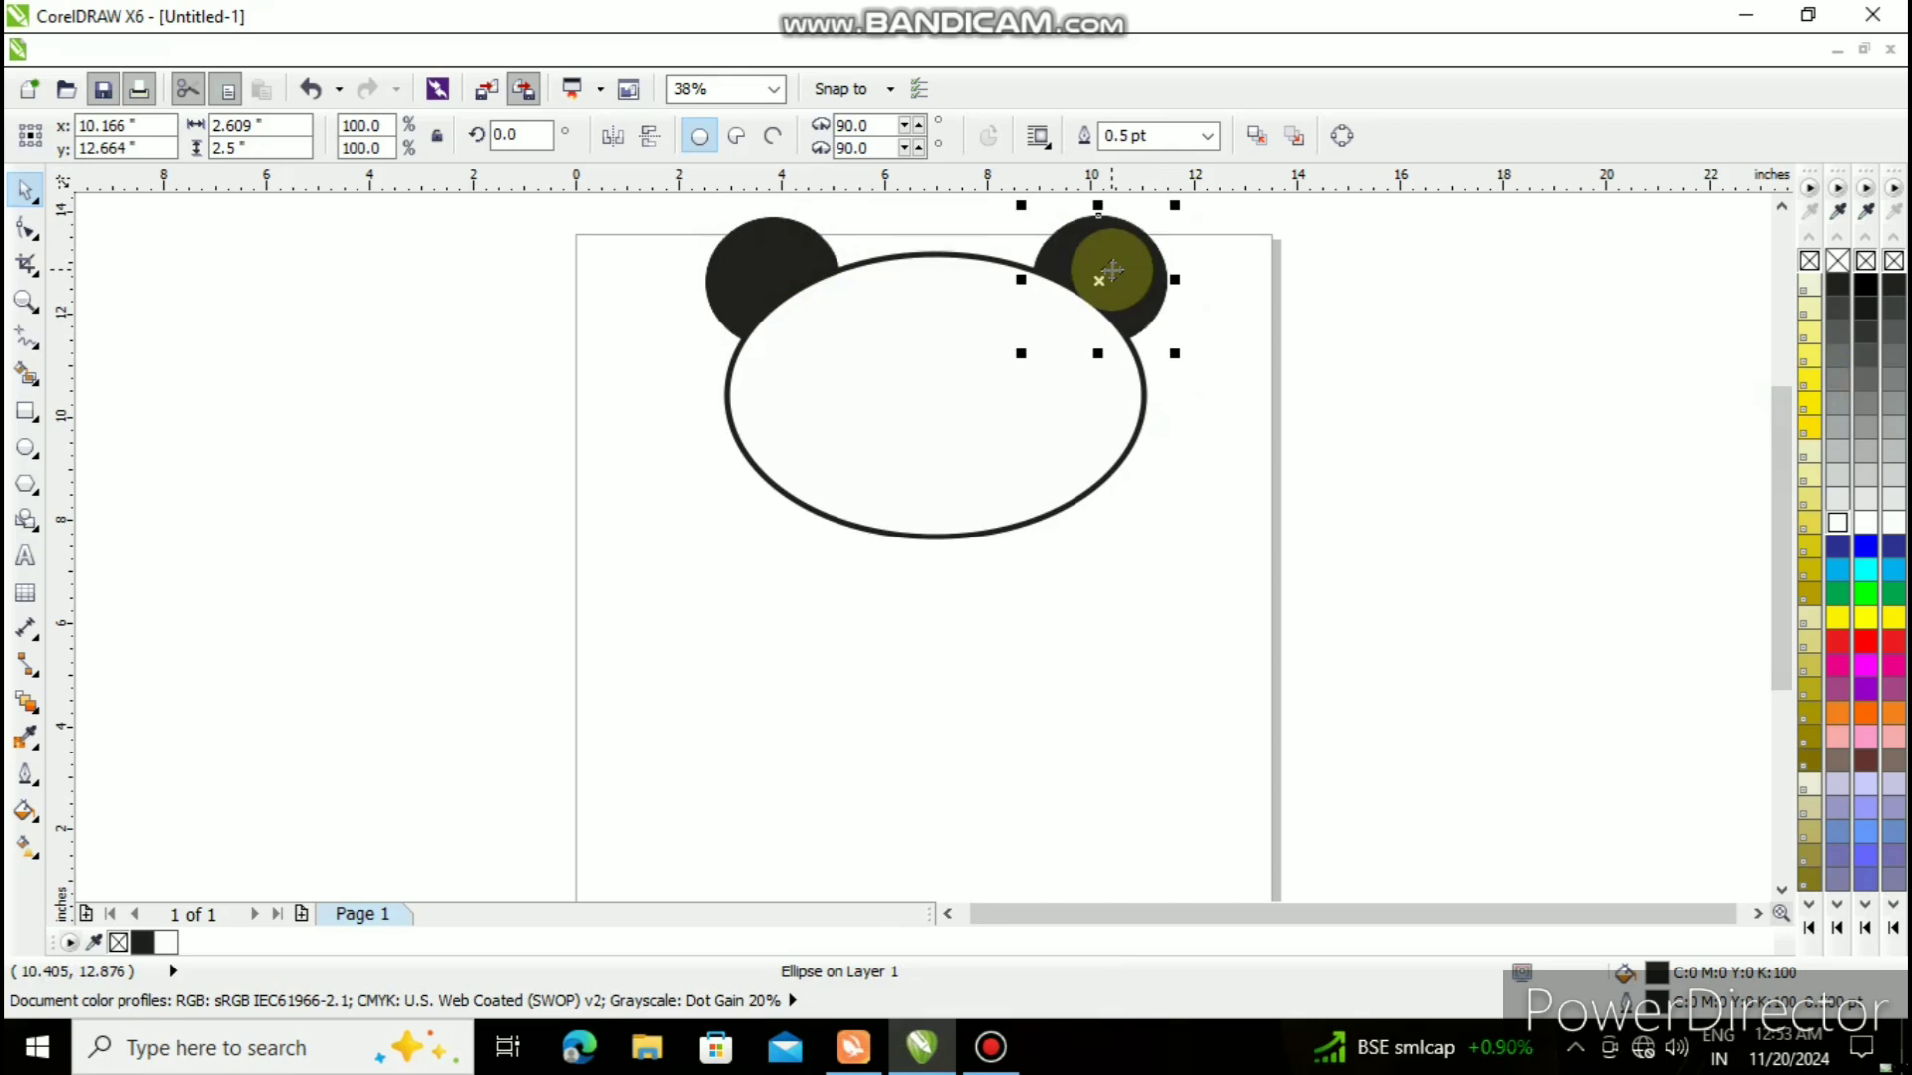
# - Nudge the right ear inward and up until its center is at about x 9.68, y 12.78 in
pyautogui.press('Down')
pyautogui.press('Down')
pyautogui.press('Down')
pyautogui.press('Down')
pyautogui.press('Down')
pyautogui.press('Down')
pyautogui.press('Down')
pyautogui.press('Down')
pyautogui.press('Down')
pyautogui.press('Down')
pyautogui.press('Down')
pyautogui.press('Down')
pyautogui.press('Left')
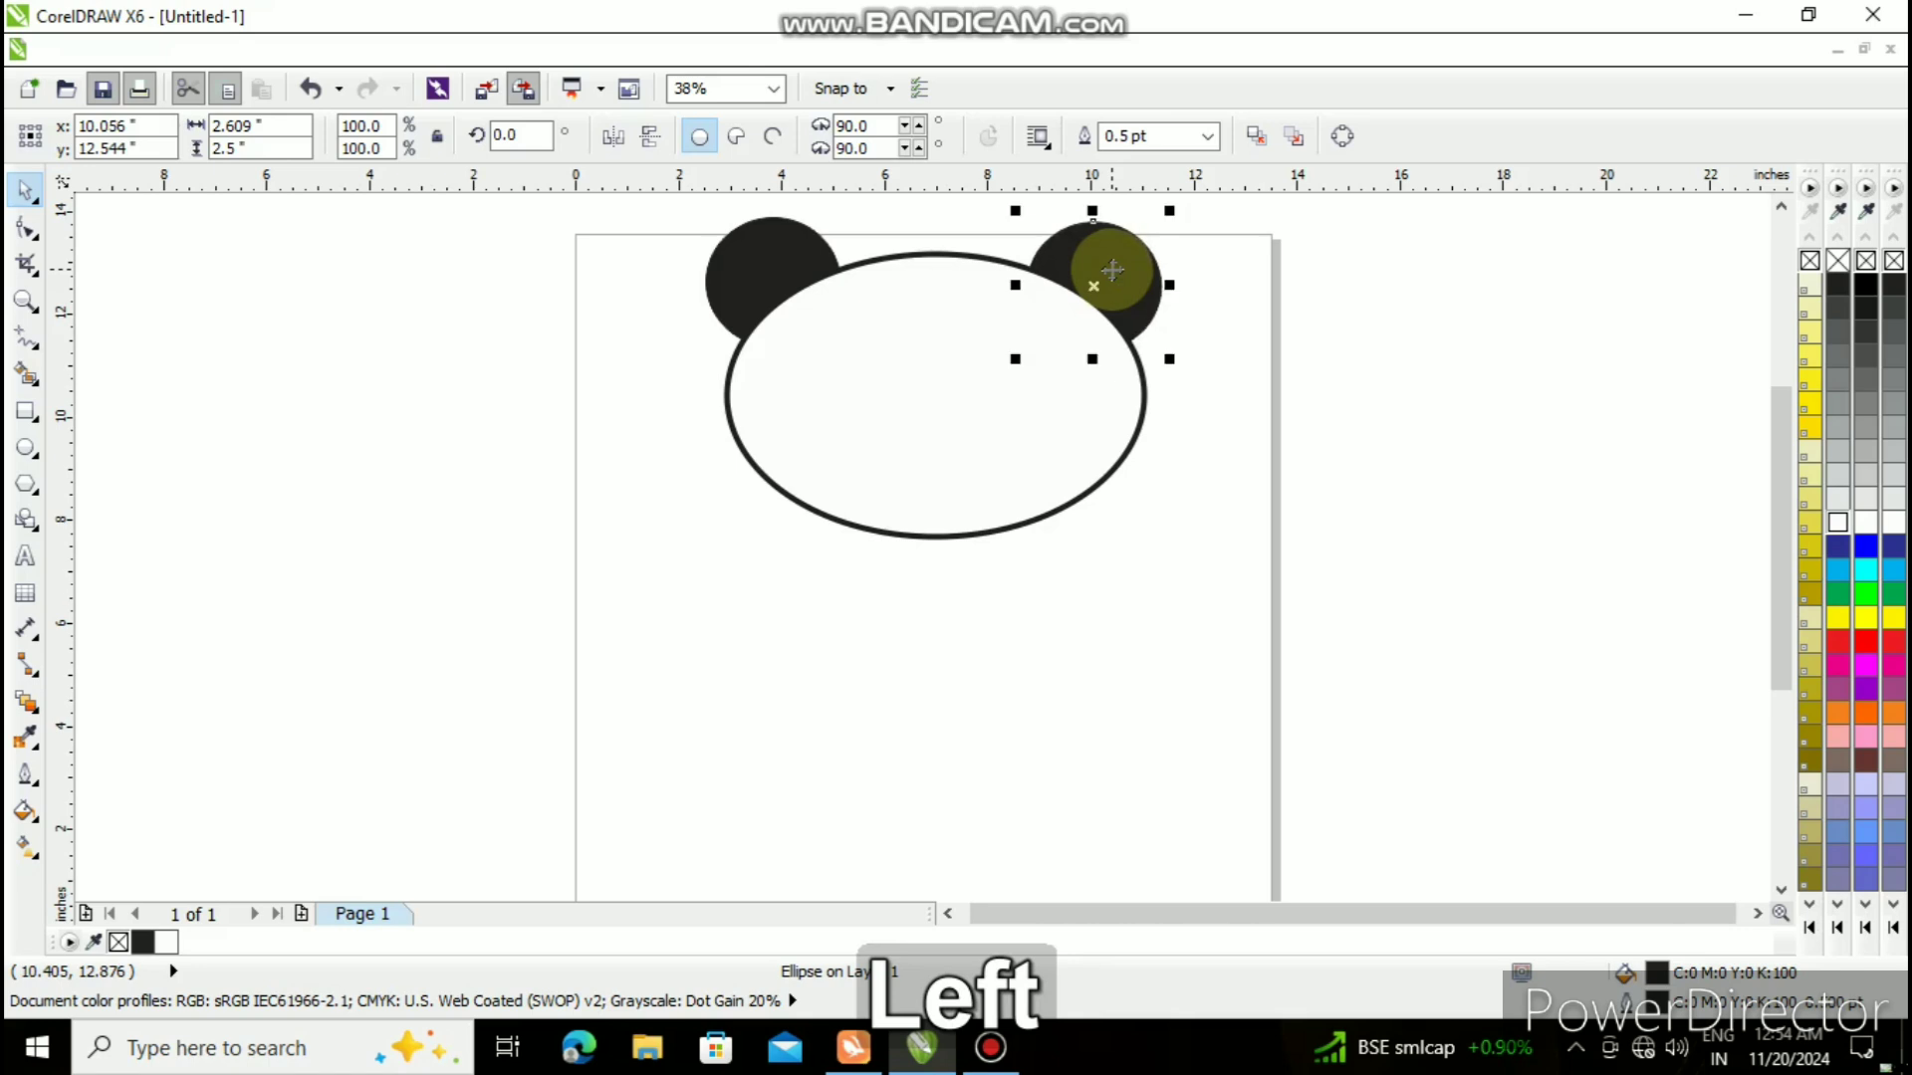
pyautogui.press('Left')
pyautogui.press('Left')
pyautogui.press('Left')
pyautogui.press('Left')
pyautogui.press('Left')
pyautogui.press('Left')
pyautogui.press('Left')
pyautogui.press('Left')
pyautogui.press('Left')
pyautogui.press('Left')
pyautogui.press('Left')
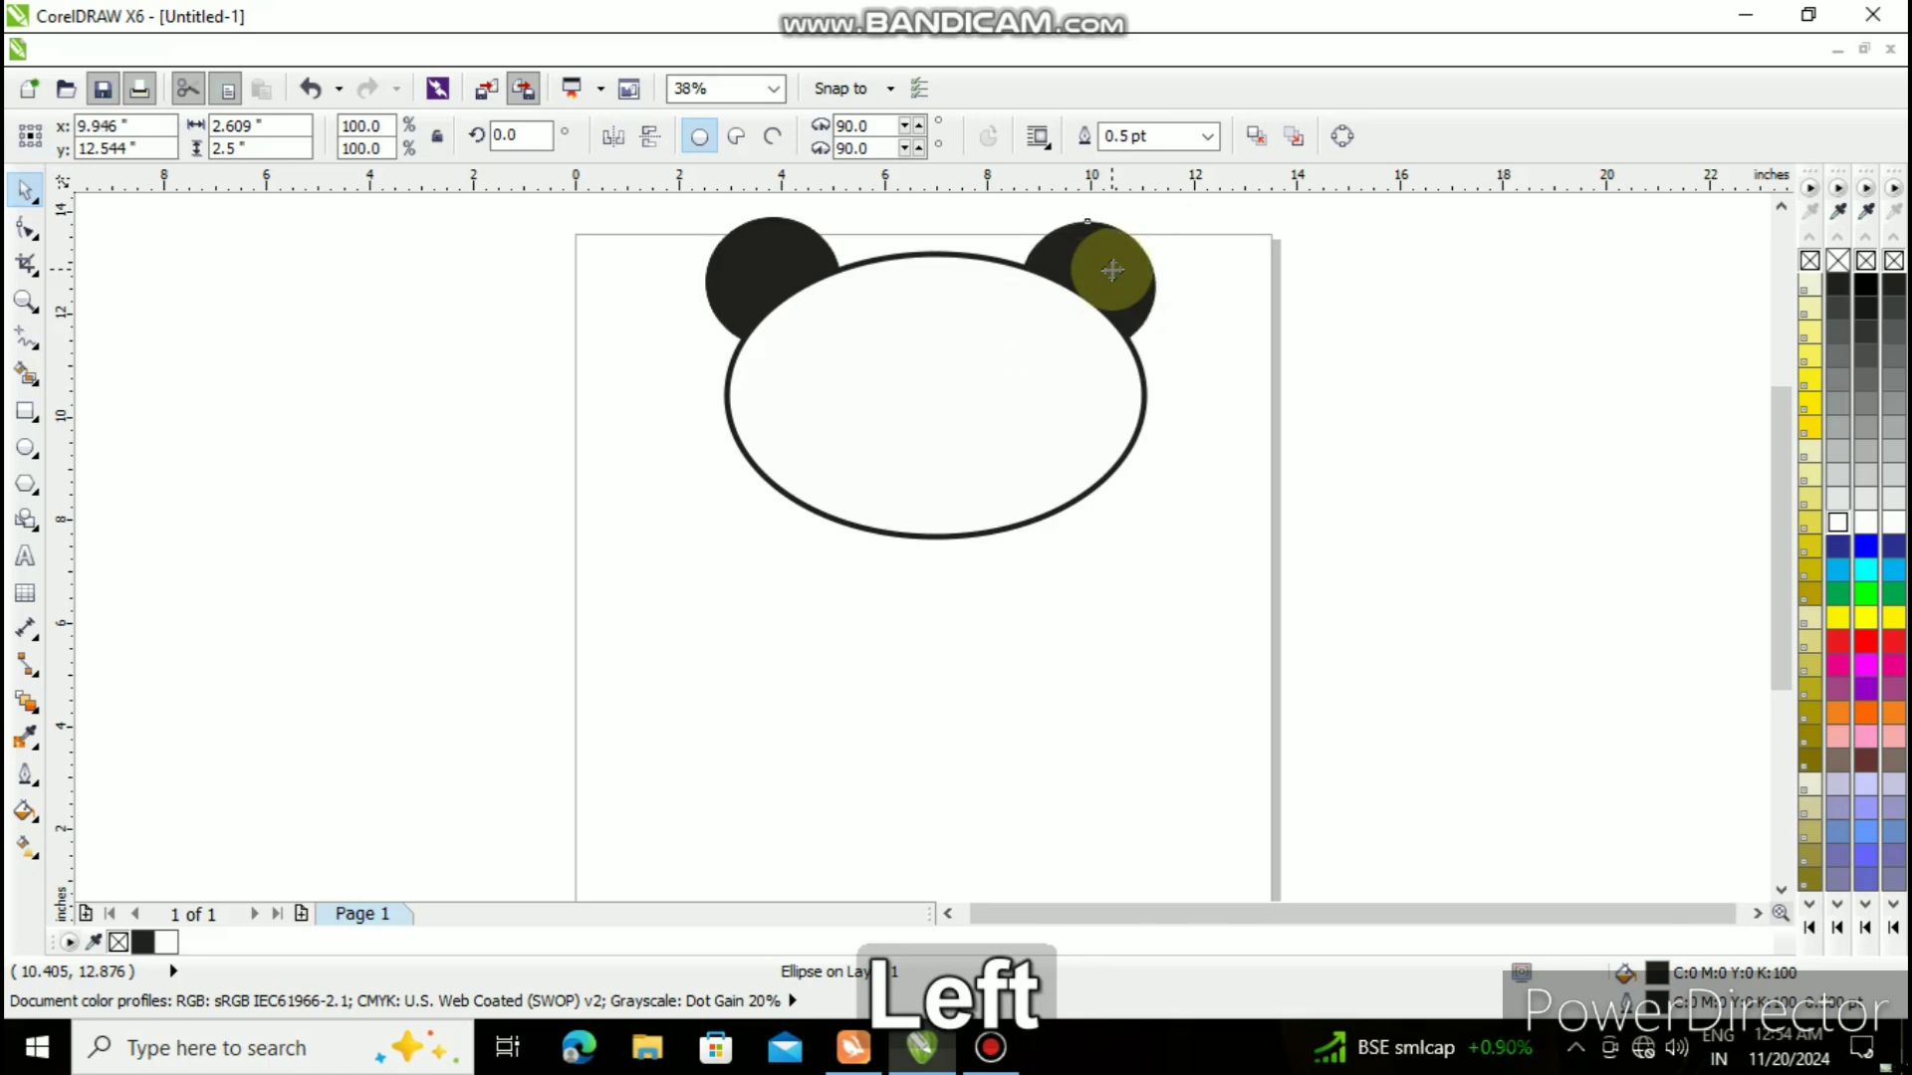
pyautogui.press('Left')
pyautogui.press('Left')
pyautogui.press('Left')
pyautogui.press('Left')
pyautogui.press('Left')
pyautogui.press('Left')
pyautogui.press('Left')
pyautogui.press('Left')
pyautogui.press('Left')
pyautogui.press('Left')
pyautogui.press('Left')
pyautogui.press('Left')
pyautogui.press('Left')
pyautogui.press('Left')
pyautogui.press('Left')
pyautogui.press('Left')
pyautogui.press('Left')
pyautogui.press('Left')
pyautogui.press('Left')
pyautogui.press('Left')
pyautogui.press('Up')
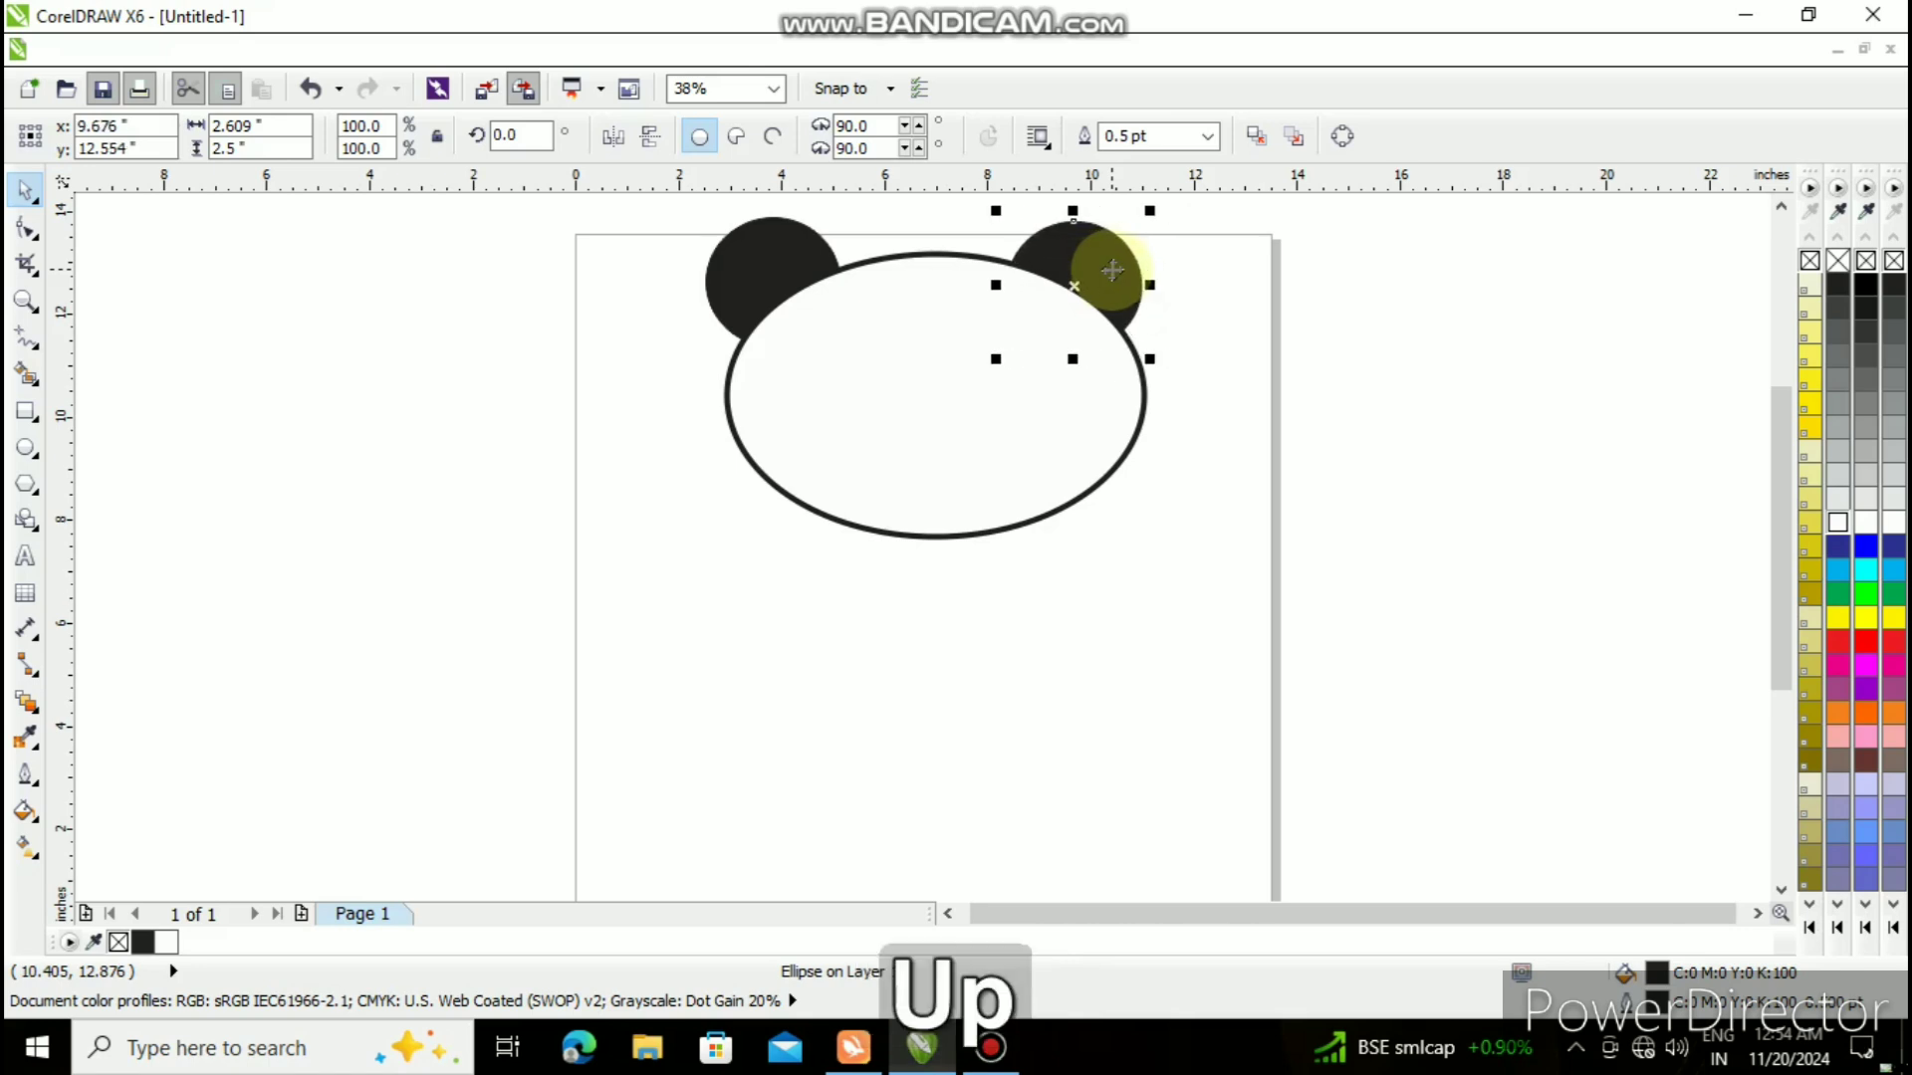
pyautogui.press('Up')
pyautogui.press('Up')
pyautogui.press('Up')
pyautogui.press('Up')
pyautogui.press('Up')
pyautogui.press('Up')
pyautogui.press('Up')
pyautogui.press('Up')
pyautogui.press('Up')
pyautogui.press('Up')
pyautogui.press('Up')
pyautogui.press('Up')
pyautogui.press('Up')
pyautogui.press('Up')
pyautogui.press('Up')
pyautogui.press('Up')
pyautogui.press('Up')
pyautogui.press('Up')
pyautogui.press('Up')
pyautogui.press('Up')
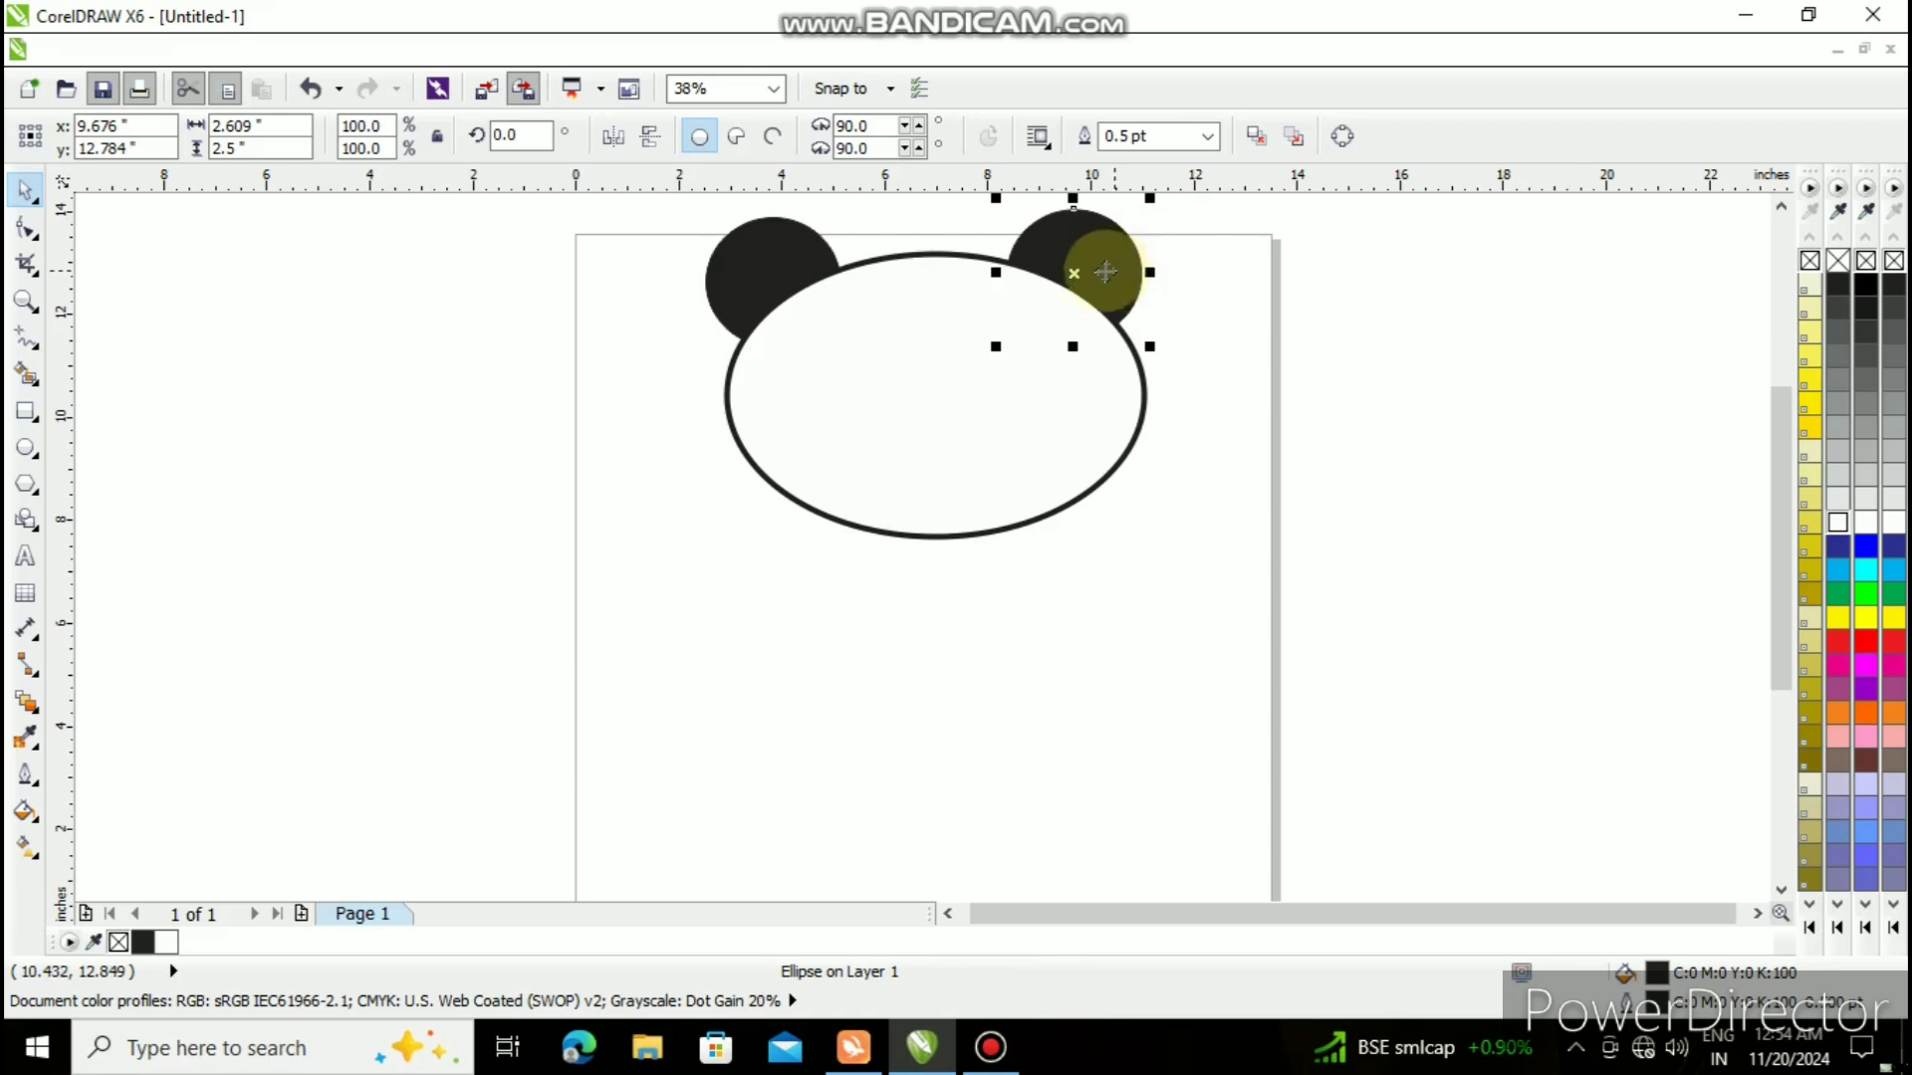
# - Nudge the left ear inward and up until its center is at about x 4.14, y 12.85 in
pyautogui.click(793, 255)
pyautogui.press('Right')
pyautogui.press('Right')
pyautogui.press('Right')
pyautogui.press('Right')
pyautogui.press('Right')
pyautogui.press('Right')
pyautogui.press('Right')
pyautogui.press('Right')
pyautogui.press('Right')
pyautogui.press('Right')
pyautogui.press('Right')
pyautogui.press('Right')
pyautogui.press('Right')
pyautogui.press('Right')
pyautogui.press('Right')
pyautogui.press('Right')
pyautogui.press('Right')
pyautogui.press('Right')
pyautogui.press('Right')
pyautogui.press('Right')
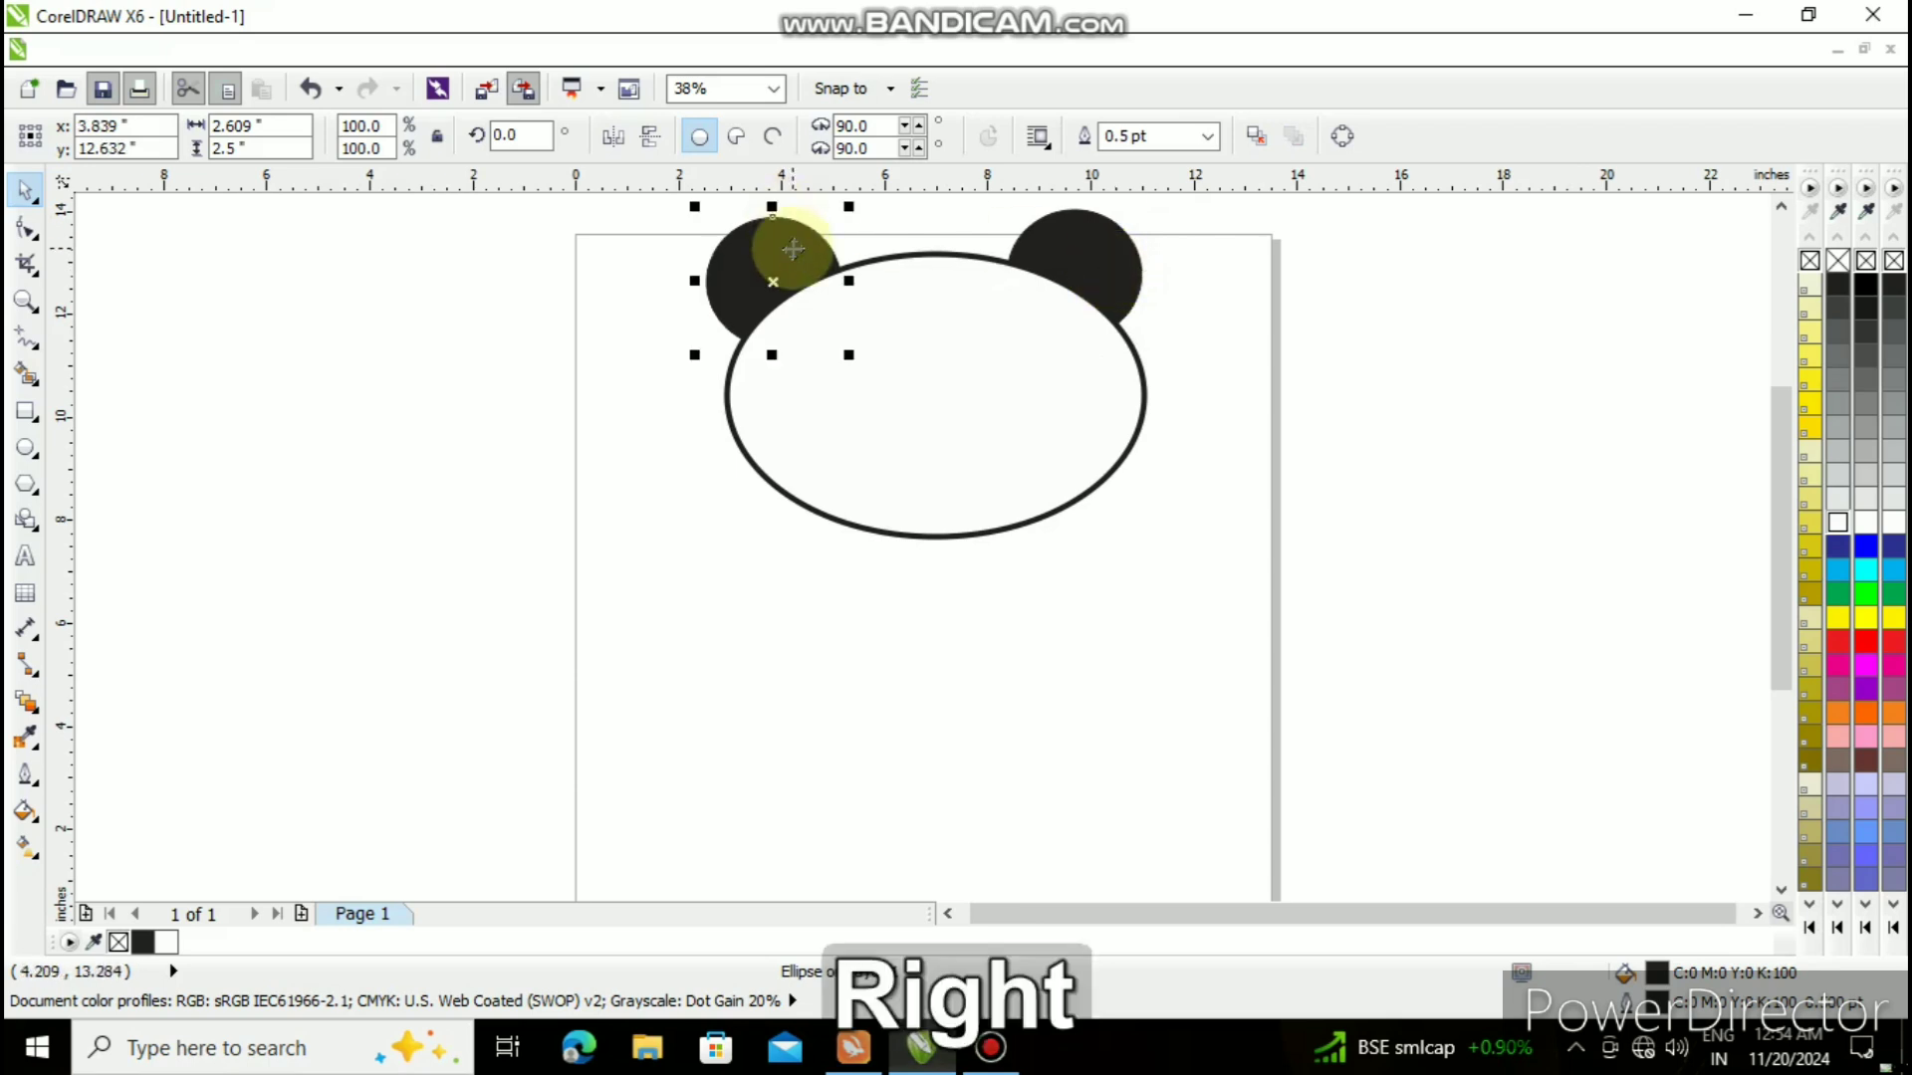
pyautogui.press('Up')
pyautogui.press('Up')
pyautogui.press('Up')
pyautogui.press('Up')
pyautogui.press('Up')
pyautogui.press('Up')
pyautogui.press('Up')
pyautogui.press('Up')
pyautogui.press('Up')
pyautogui.press('Up')
pyautogui.press('Up')
pyautogui.press('Up')
pyautogui.press('Up')
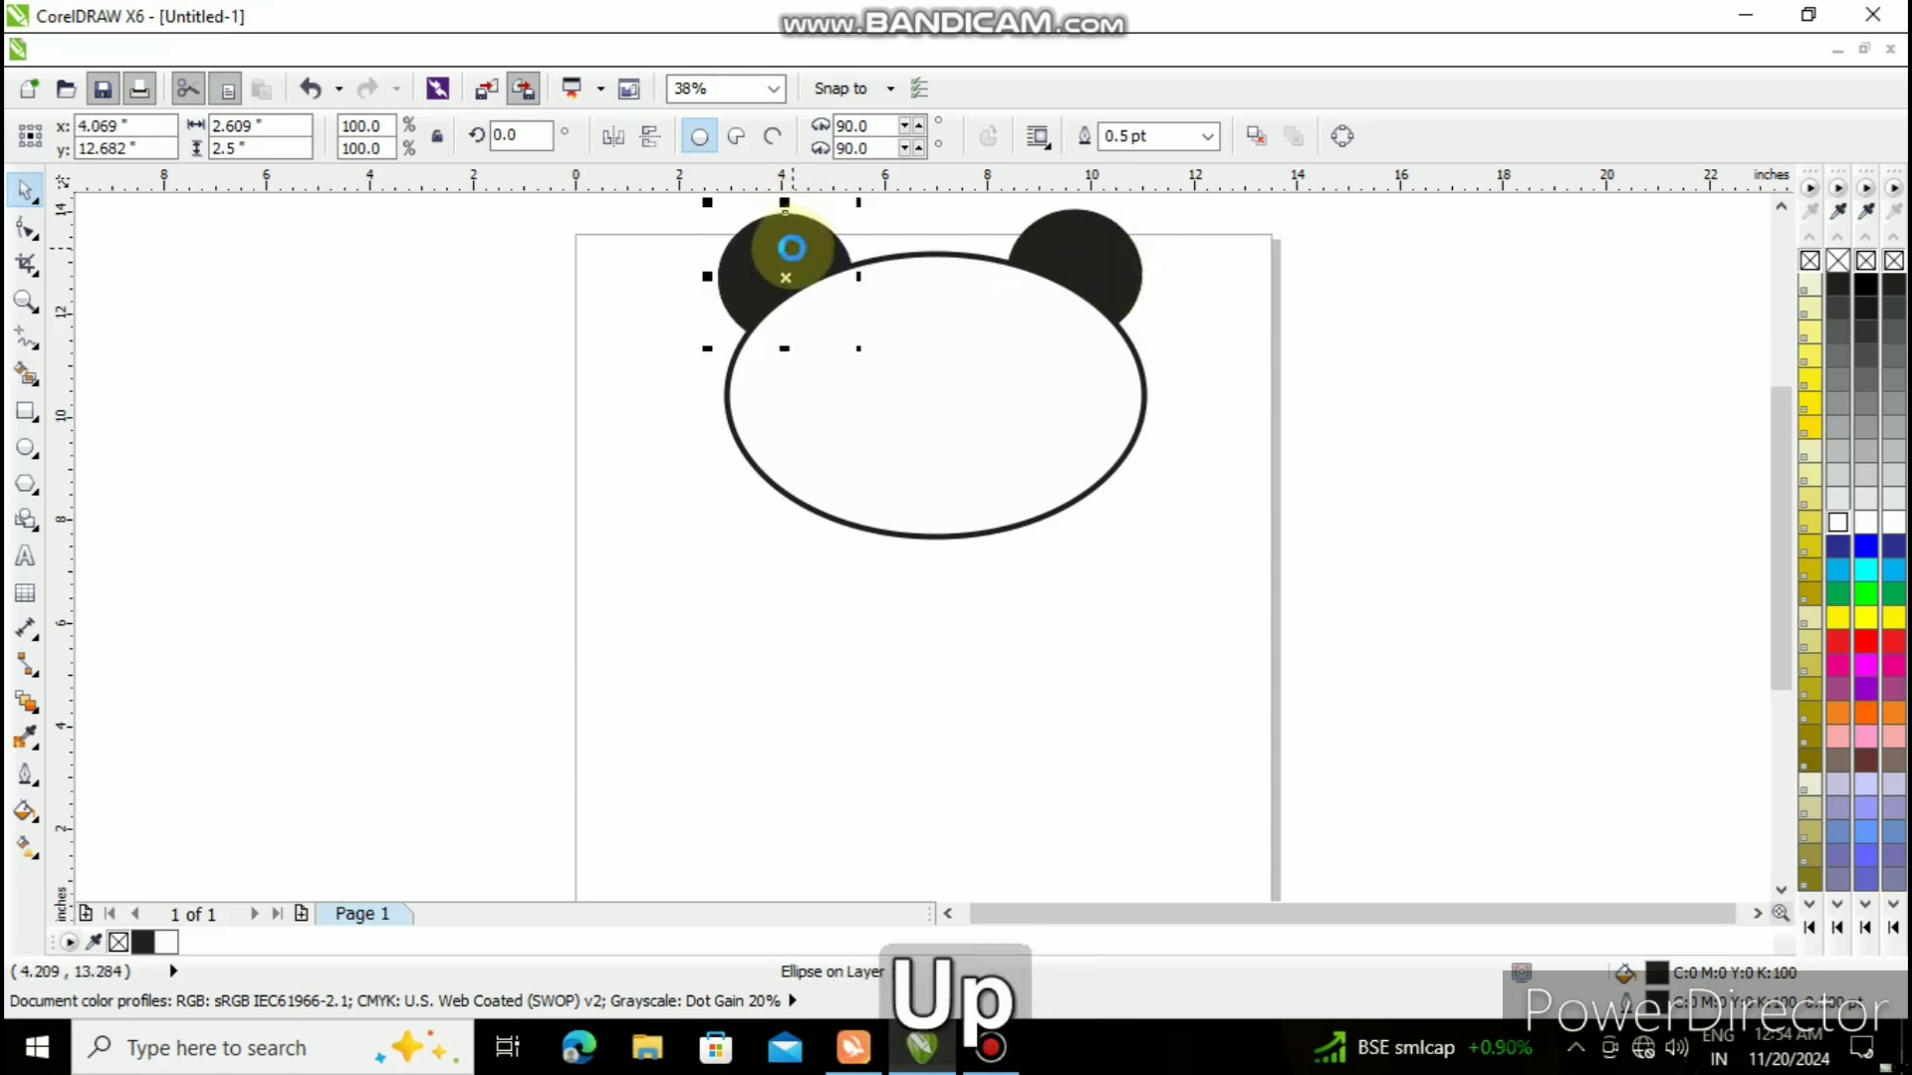
pyautogui.press('Right')
pyautogui.press('Right')
pyautogui.press('Right')
pyautogui.press('Right')
pyautogui.press('Right')
pyautogui.press('Right')
pyautogui.press('Right')
pyautogui.press('Up')
pyautogui.press('Up')
pyautogui.press('Up')
pyautogui.press('Up')
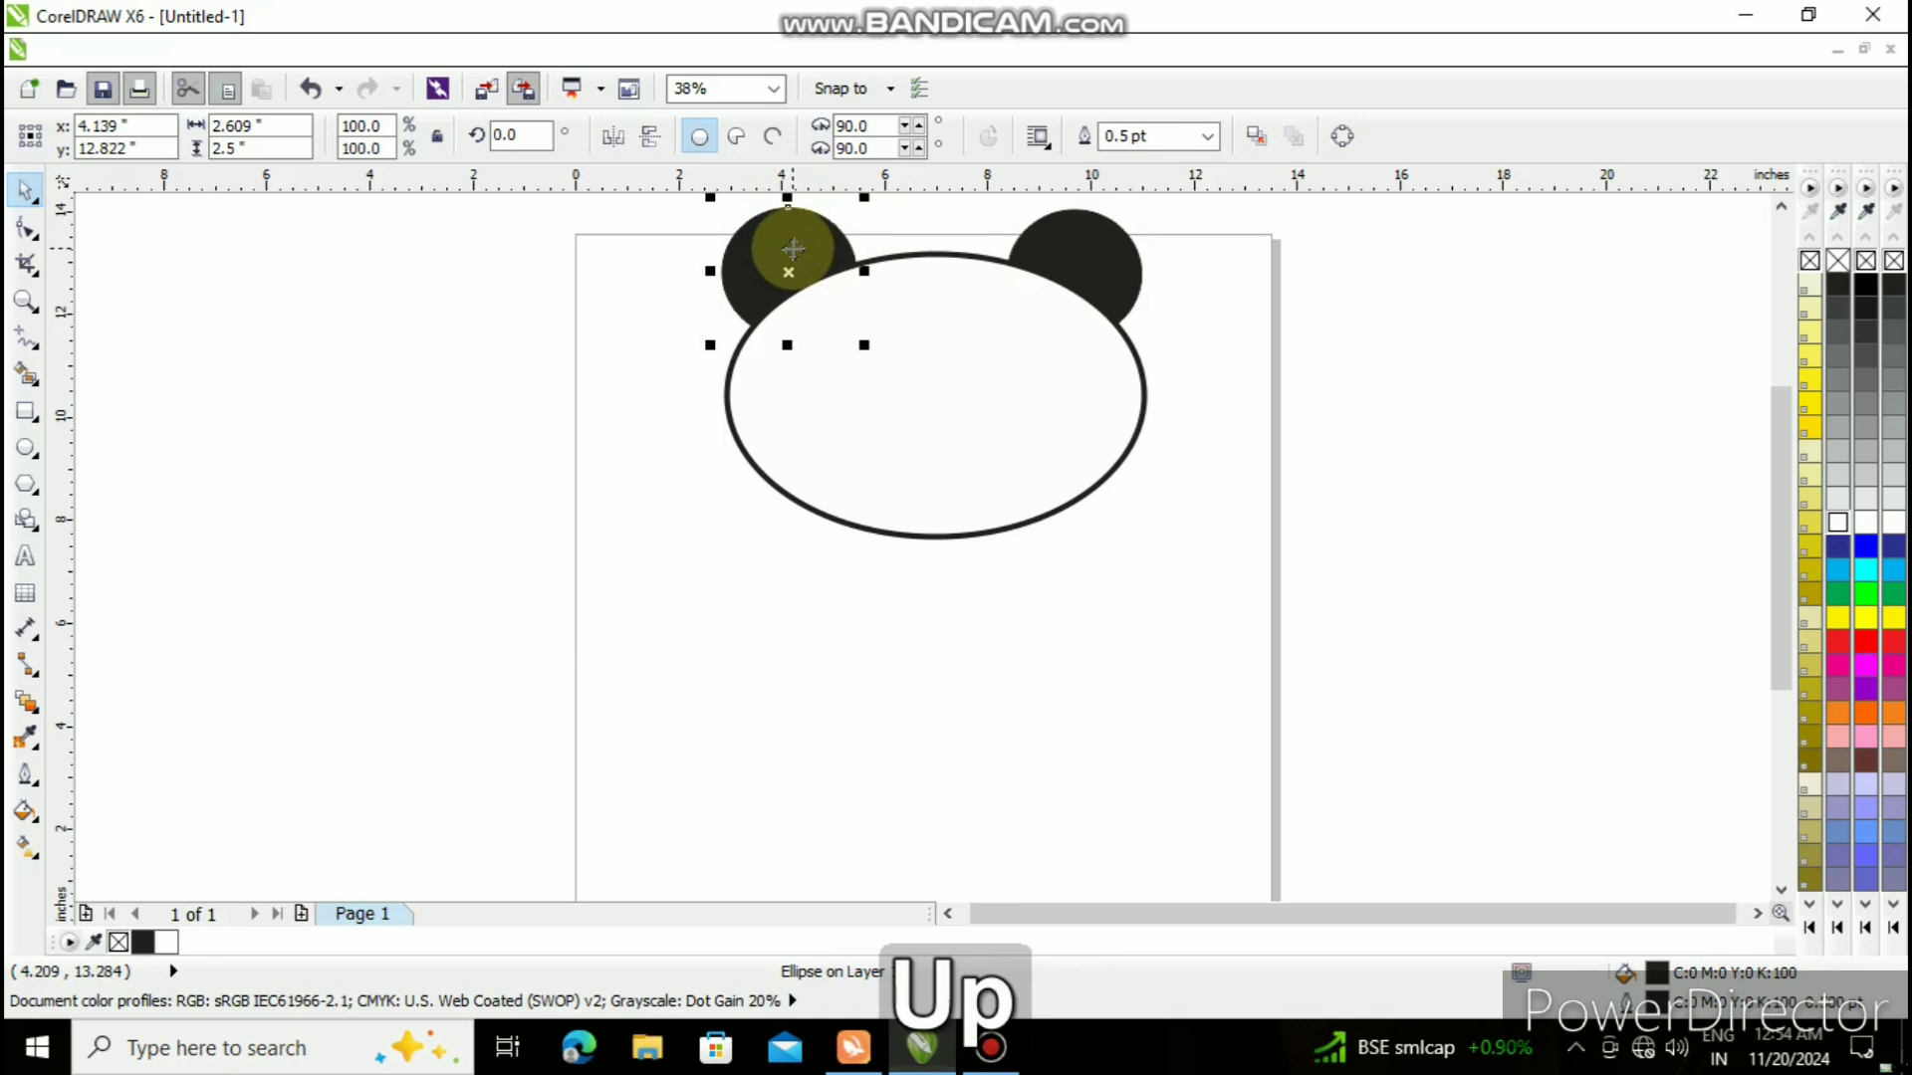
pyautogui.press('Down')
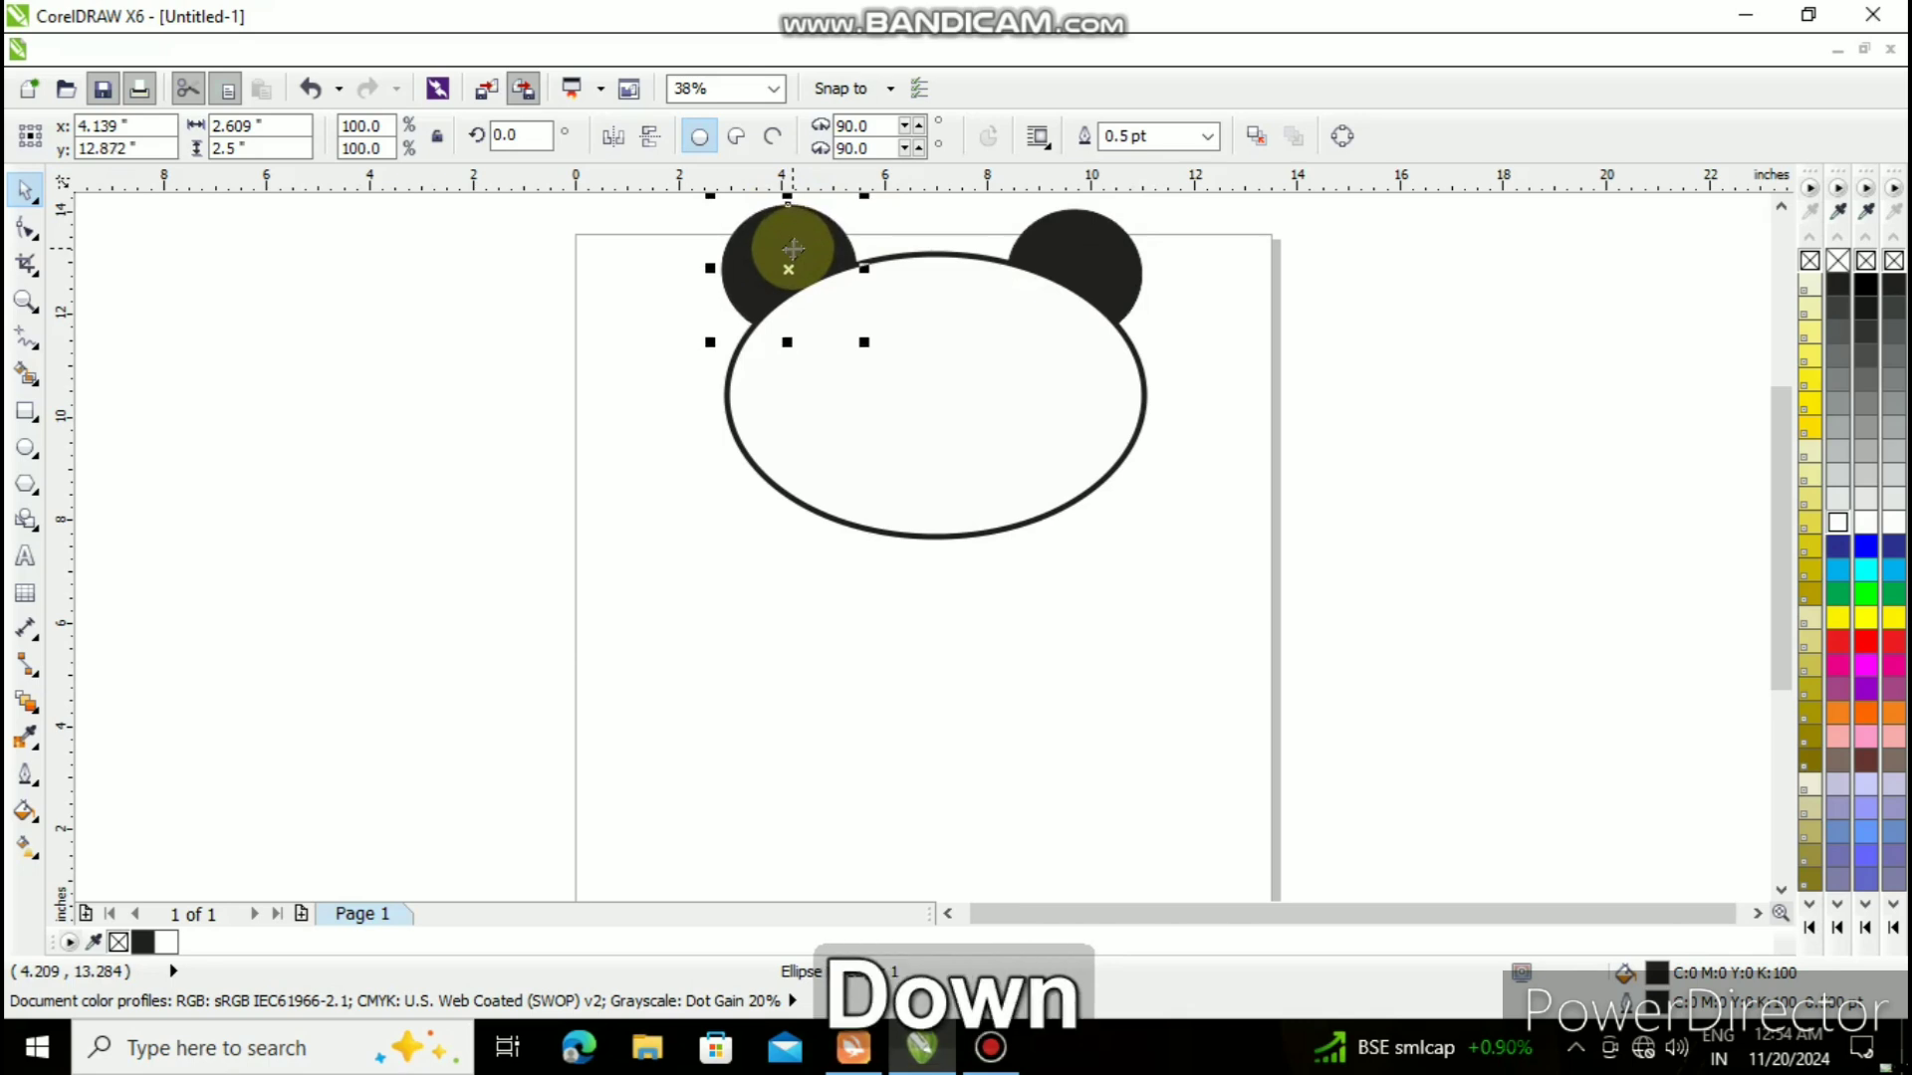
# - Nudge the right ear up level with the left one and inward to about x 9.40, y 12.87 in
pyautogui.click(1104, 277)
pyautogui.press('Up')
pyautogui.press('Up')
pyautogui.press('Up')
pyautogui.press('Up')
pyautogui.press('Up')
pyautogui.press('Up')
pyautogui.press('Up')
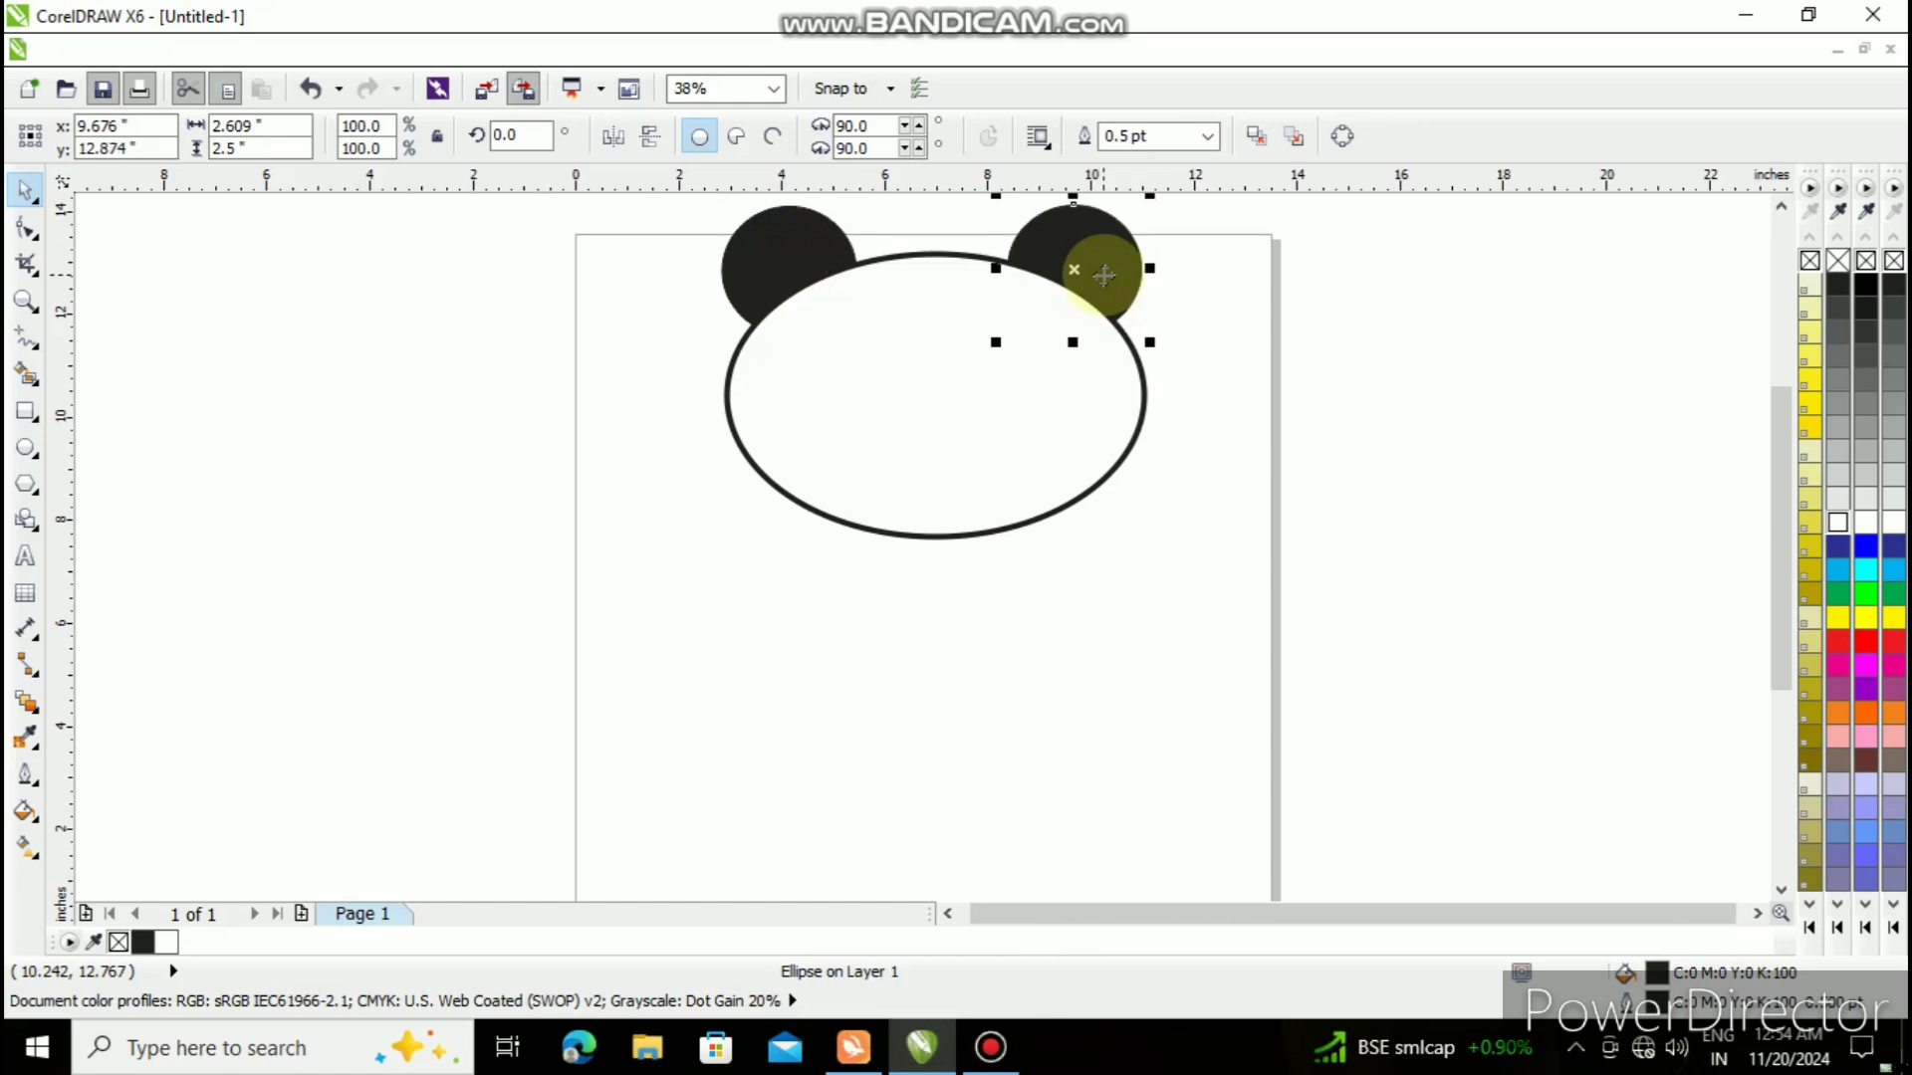
pyautogui.press('Left')
pyautogui.press('Left')
pyautogui.press('Left')
pyautogui.press('Left')
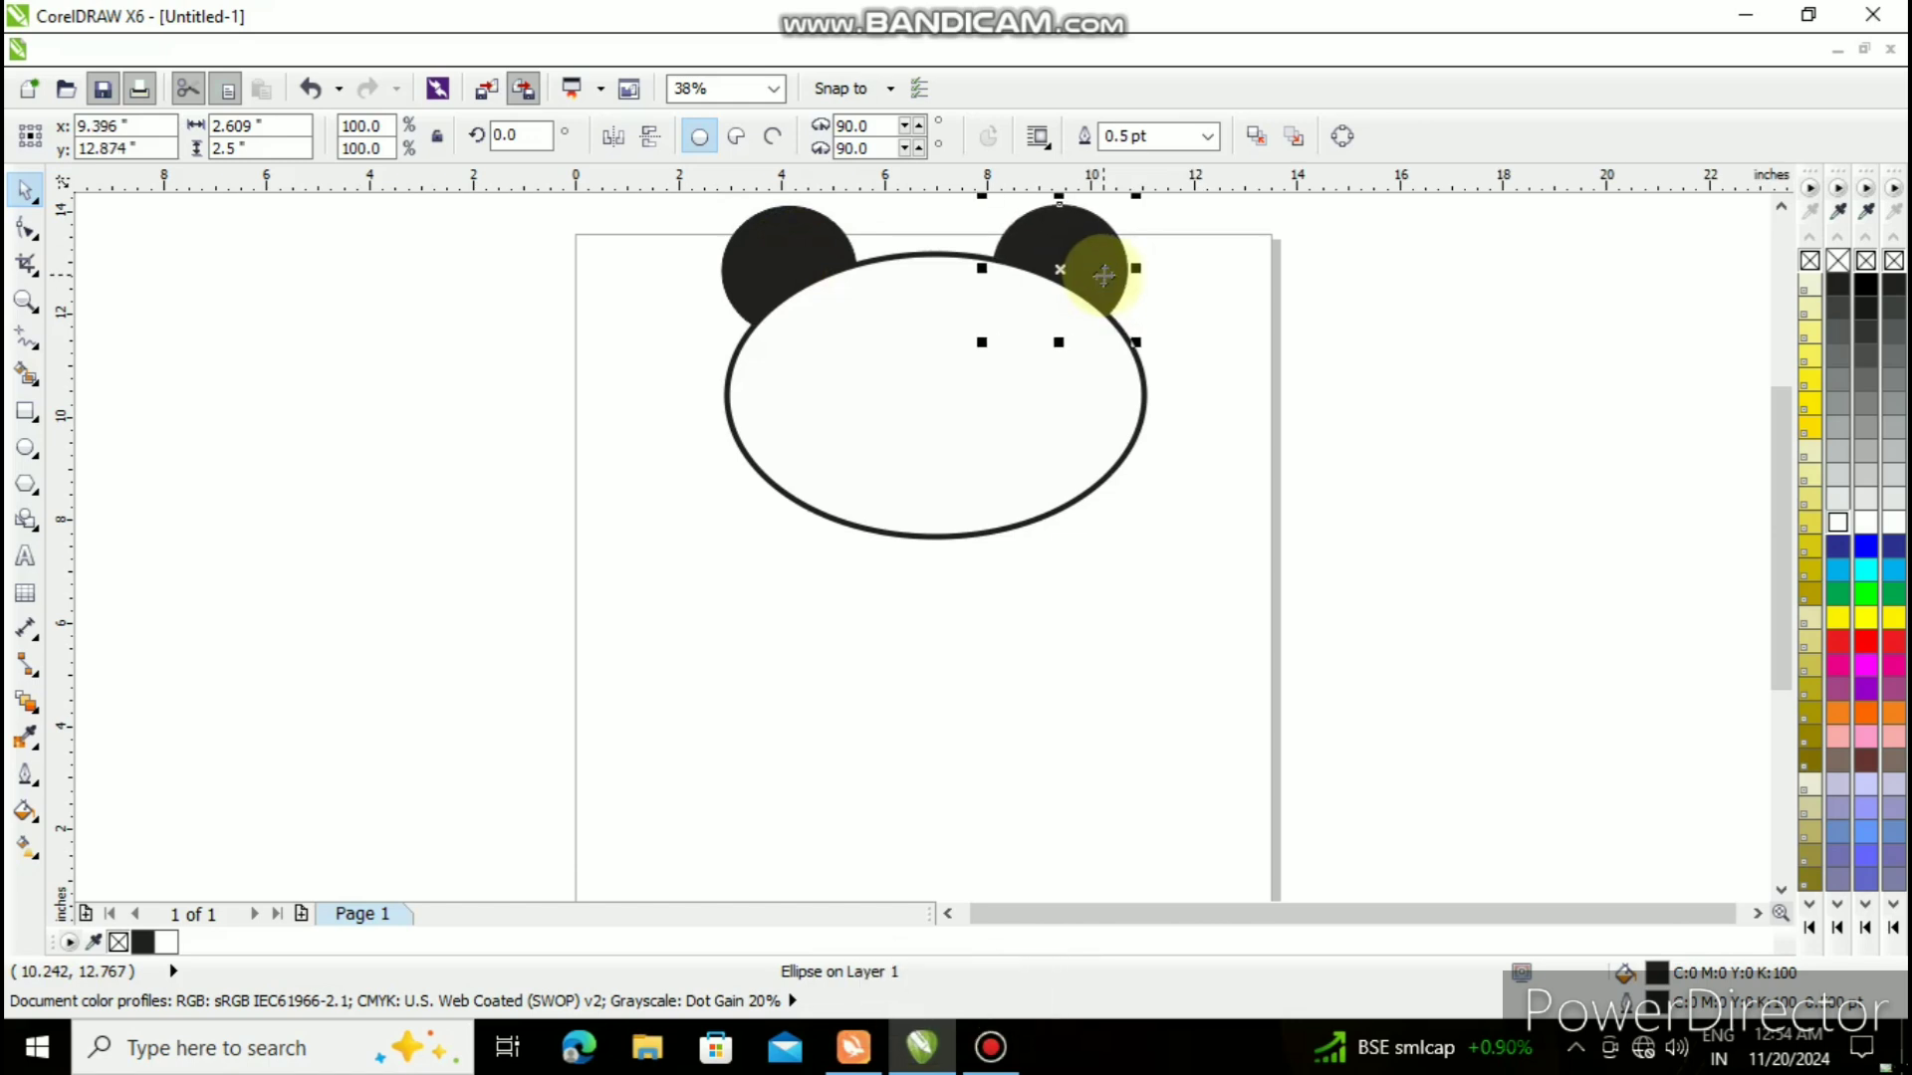
# - Nudge the left ear slightly inward to about x 4.27 in, then clear the selection
pyautogui.click(780, 259)
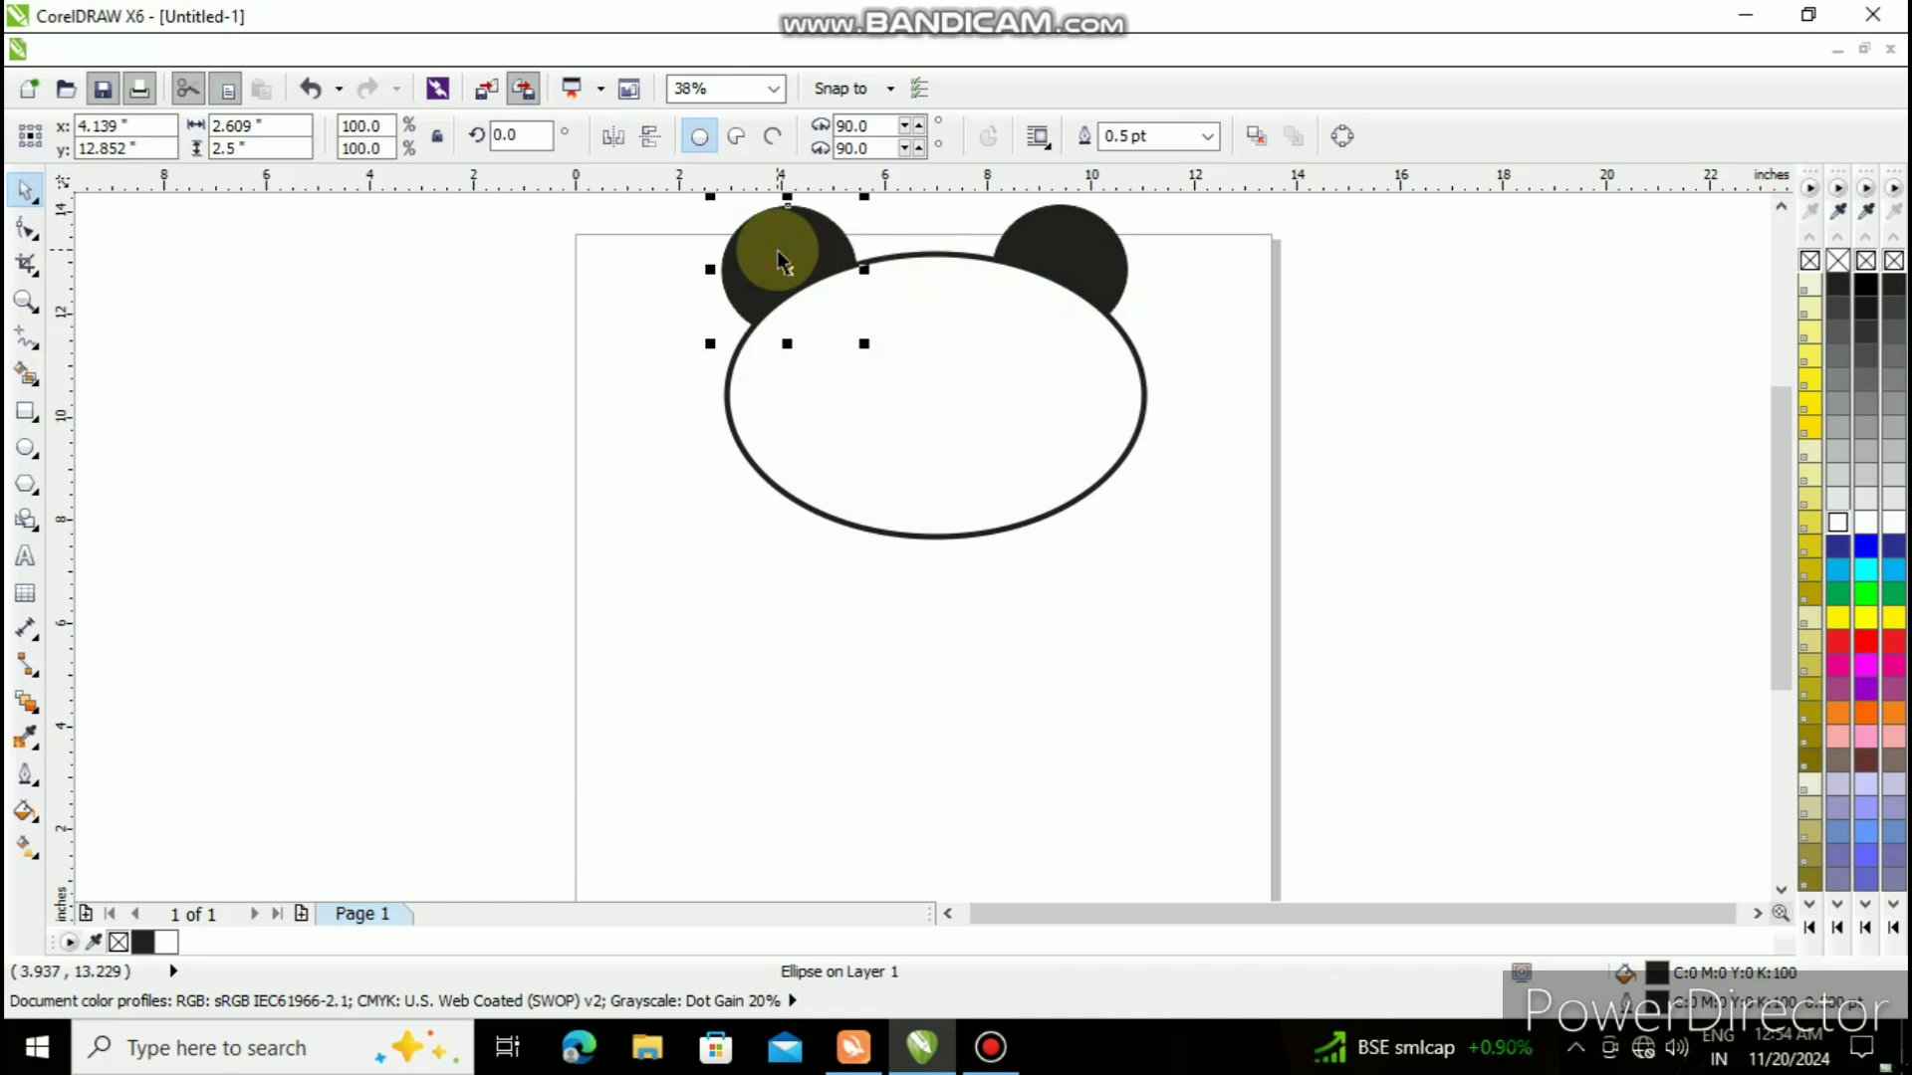
pyautogui.press('Right')
pyautogui.press('Right')
pyautogui.press('Right')
pyautogui.press('Right')
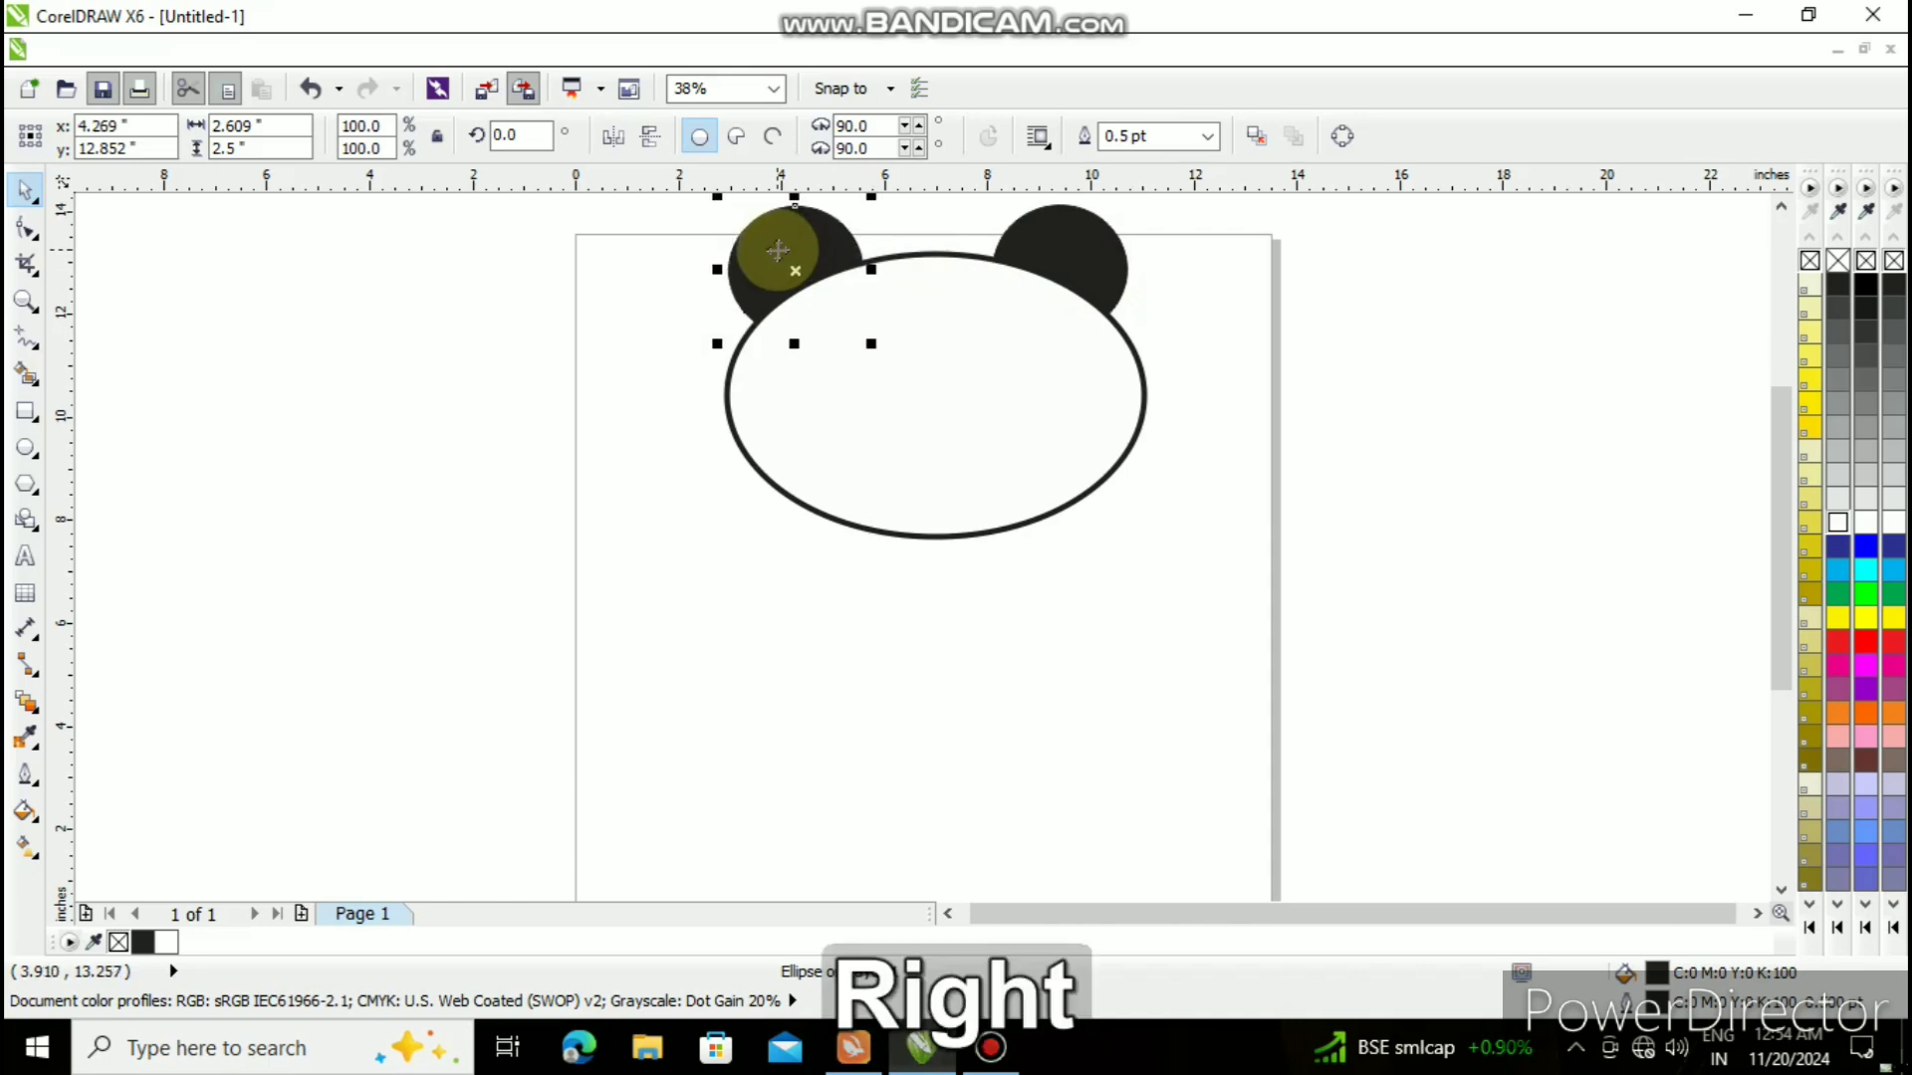
pyautogui.click(984, 687)
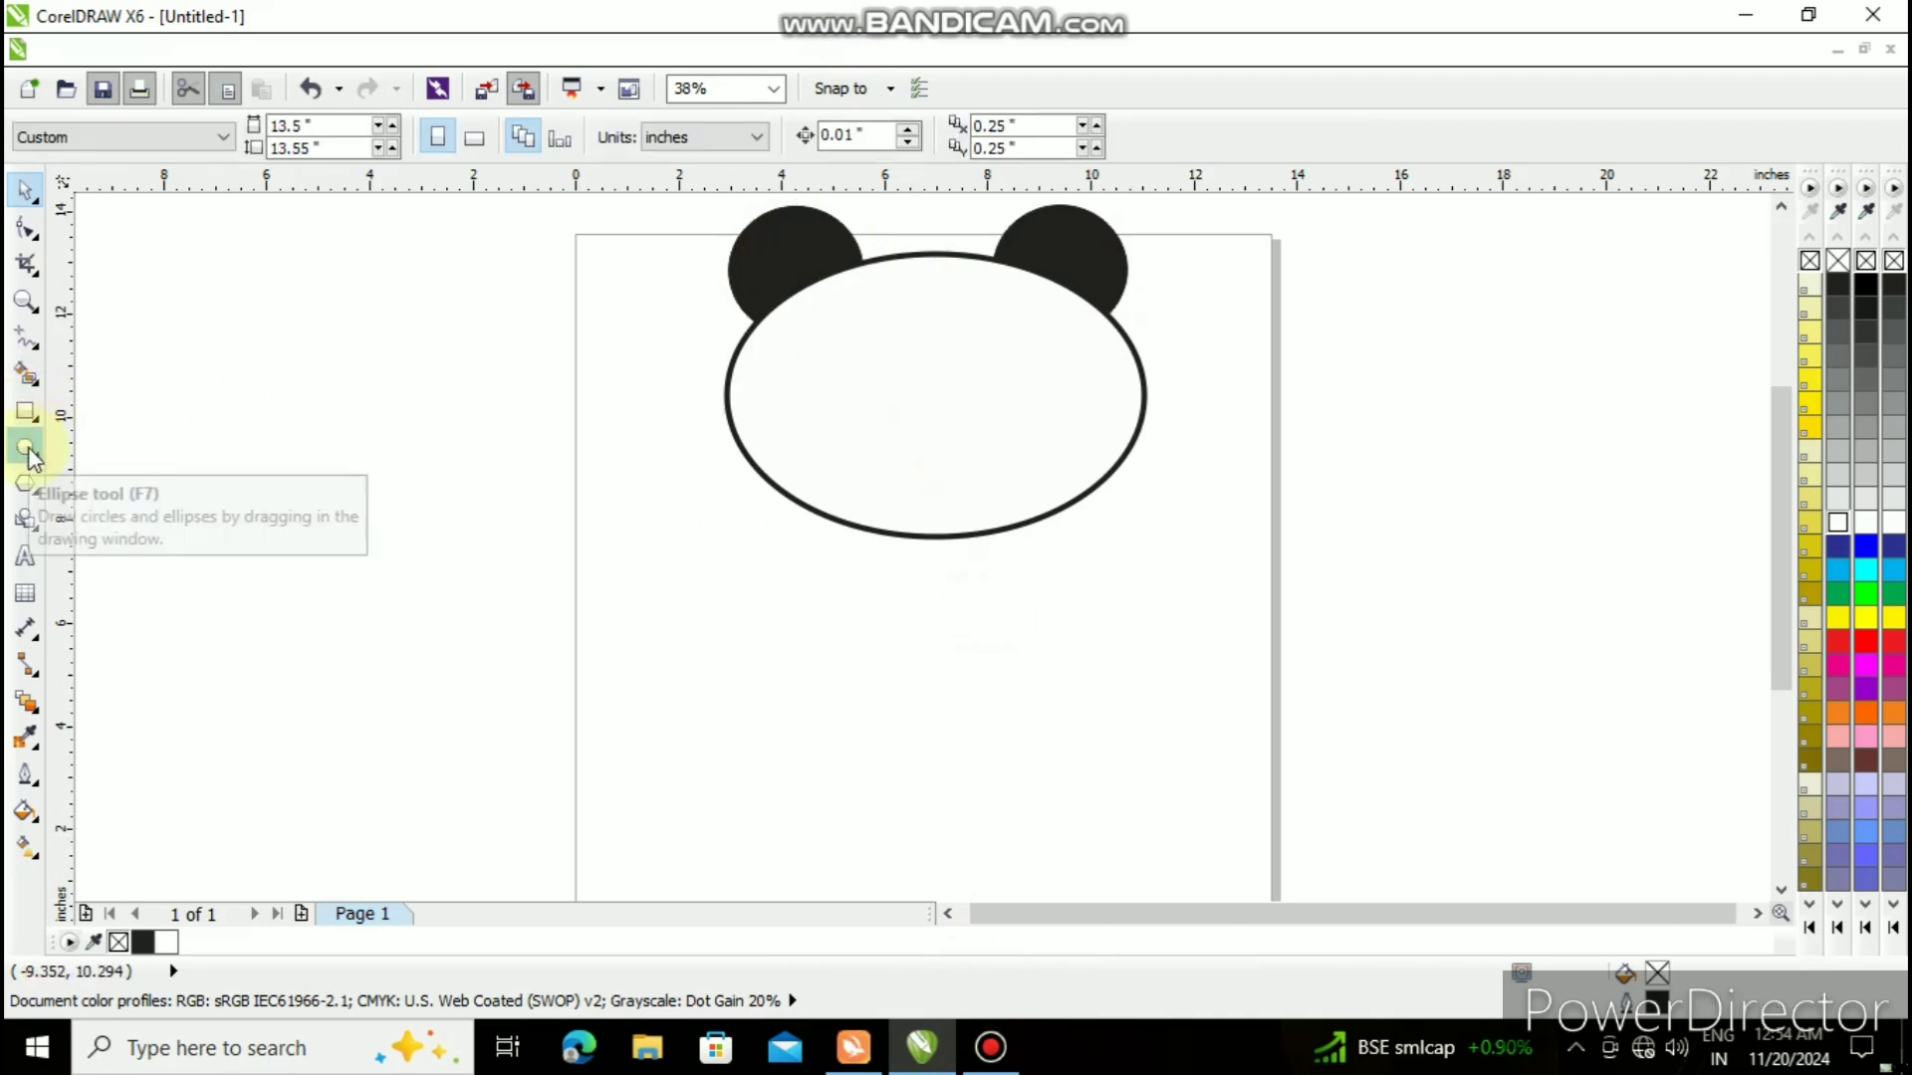
# - Draw an ellipse about 2.42 by 2.77 in for the left eye patch and rotate it to about 319.3°
pyautogui.click(26, 450)
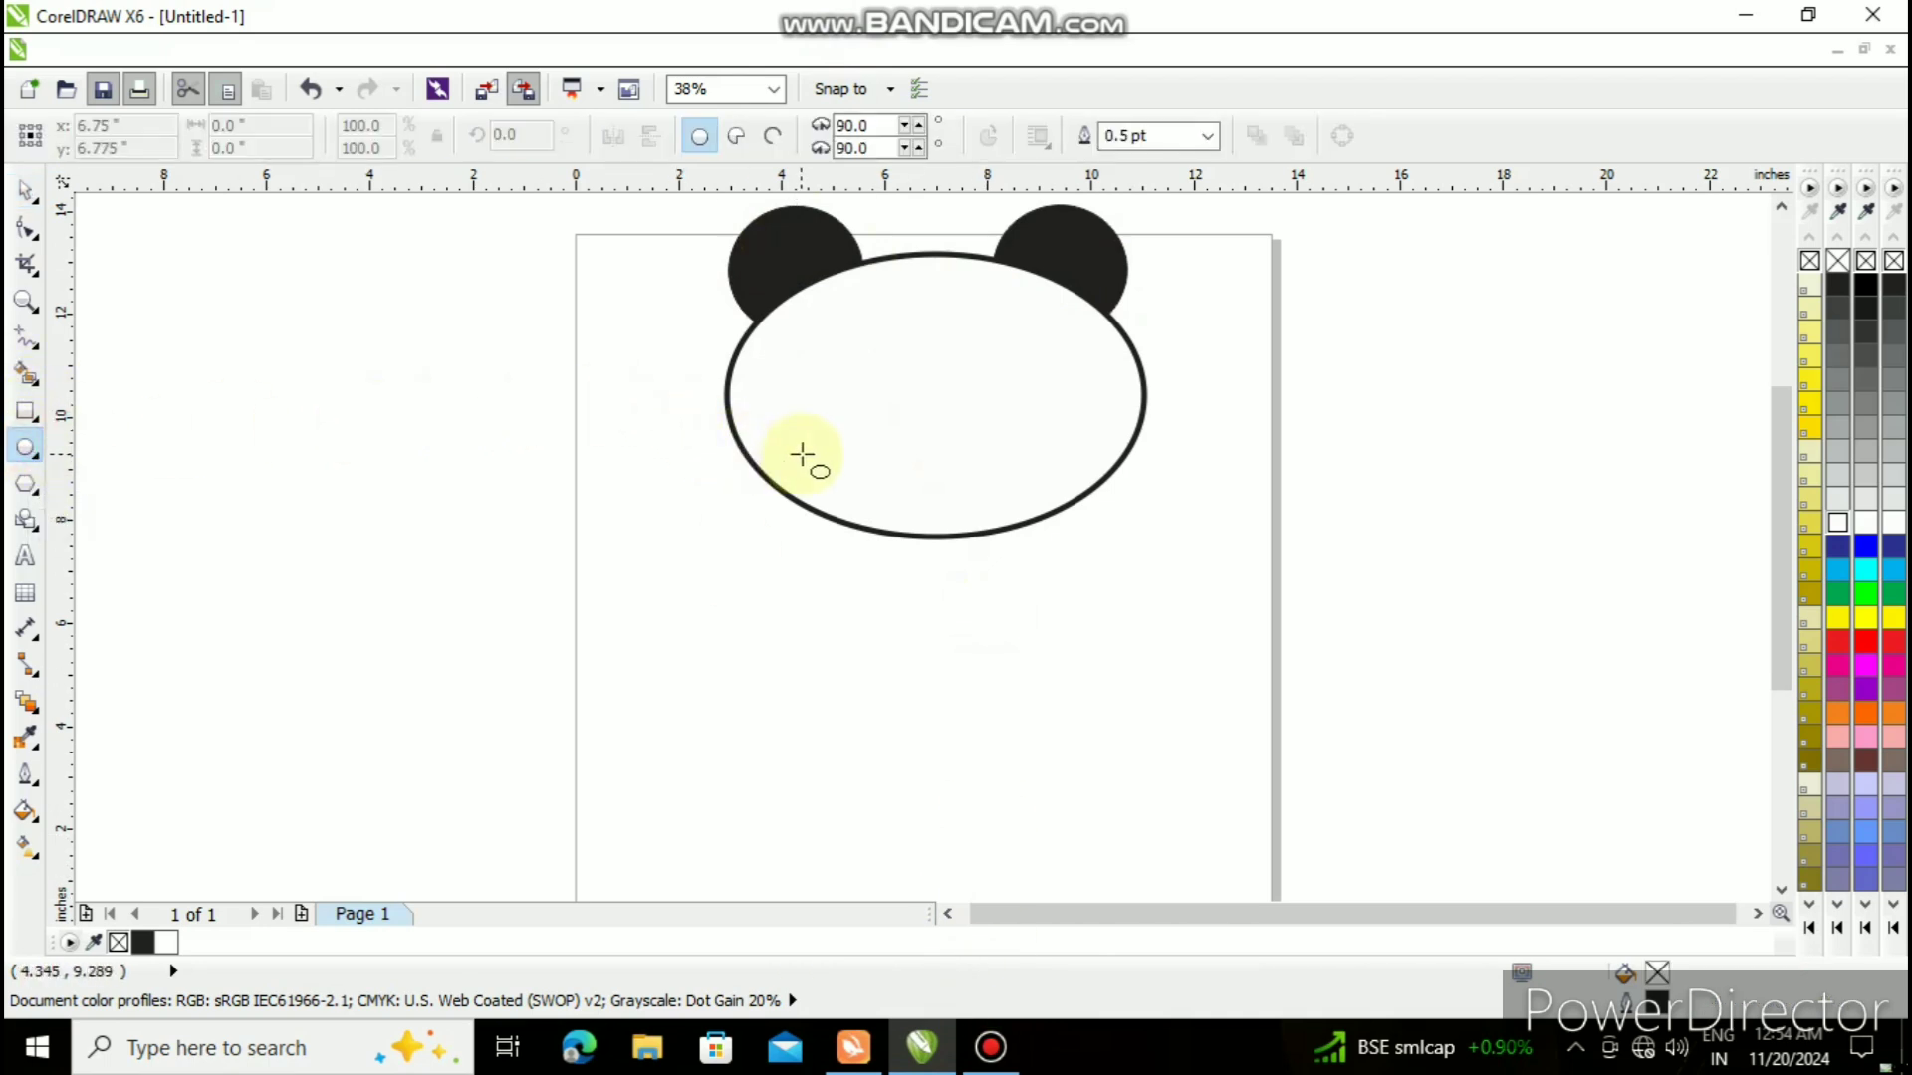
pyautogui.moveTo(801, 455); pyautogui.dragTo(935, 303)
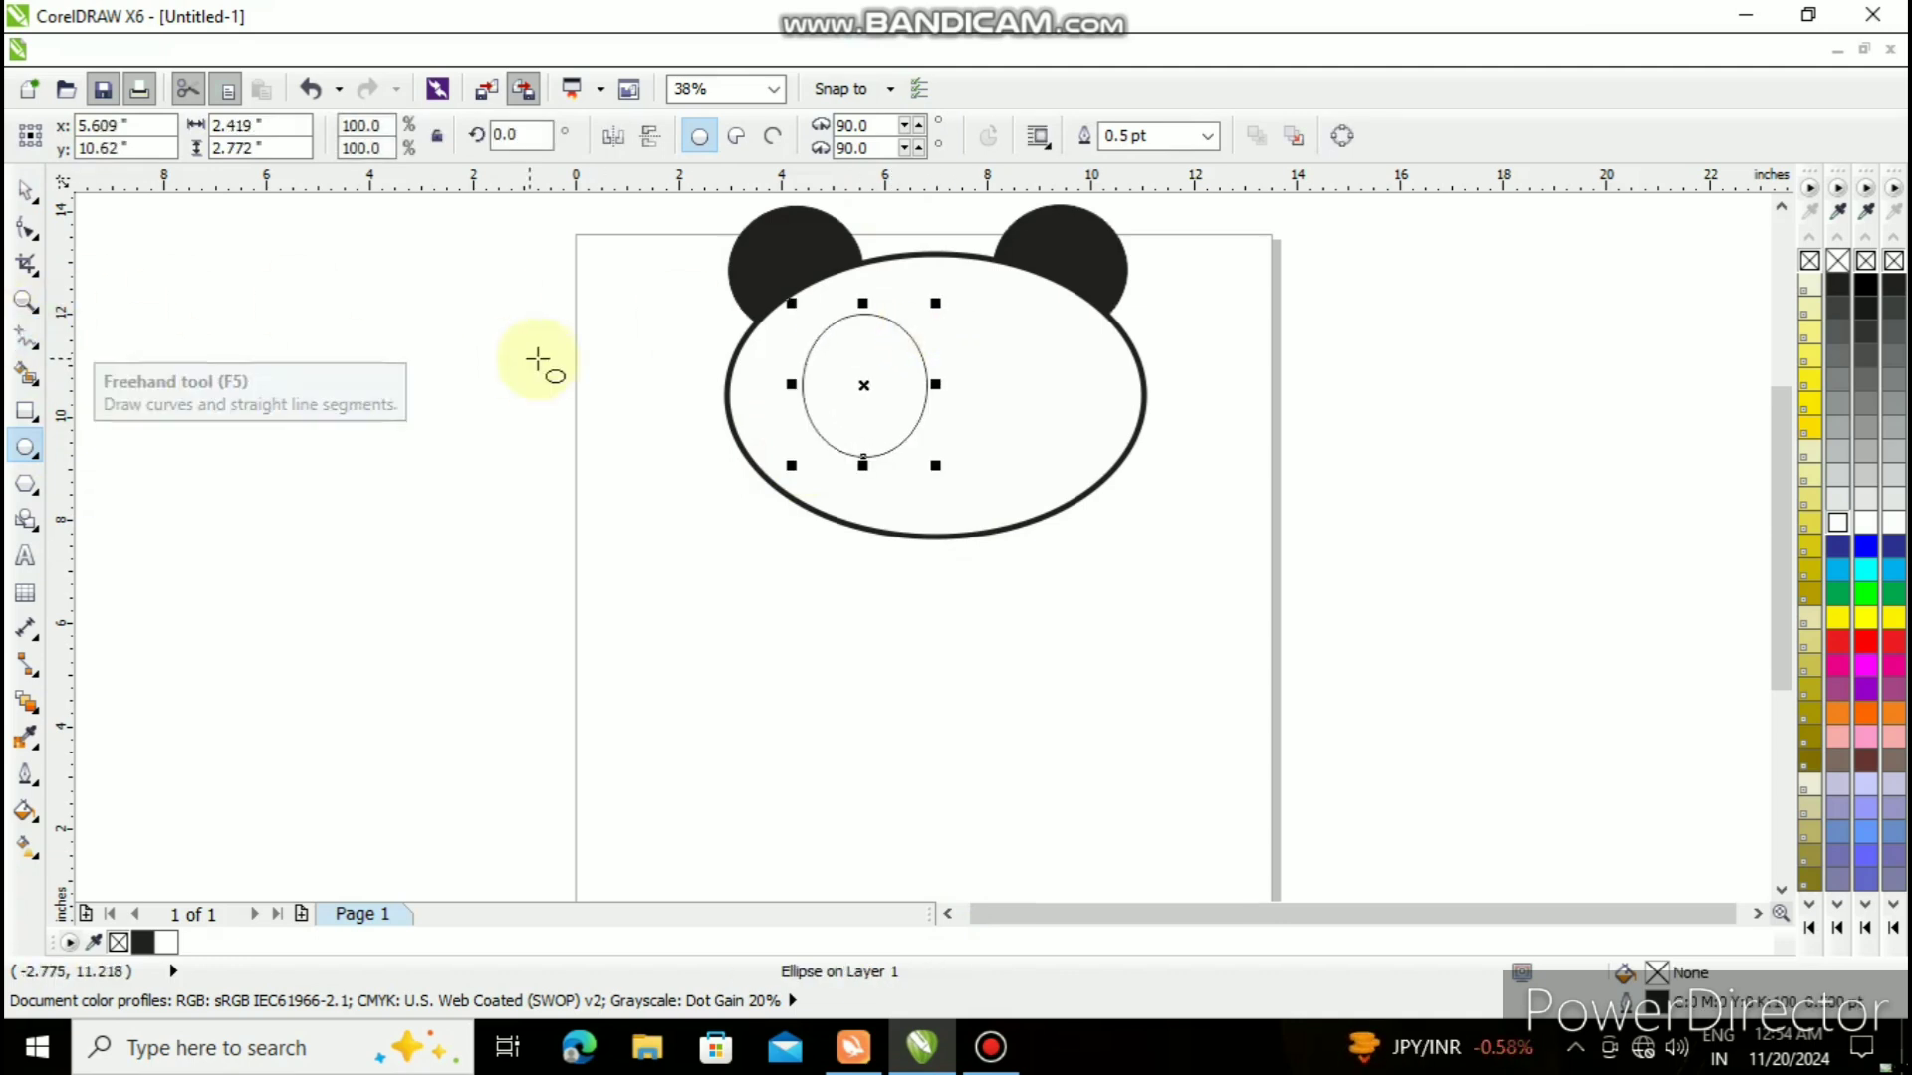
pyautogui.click(865, 385)
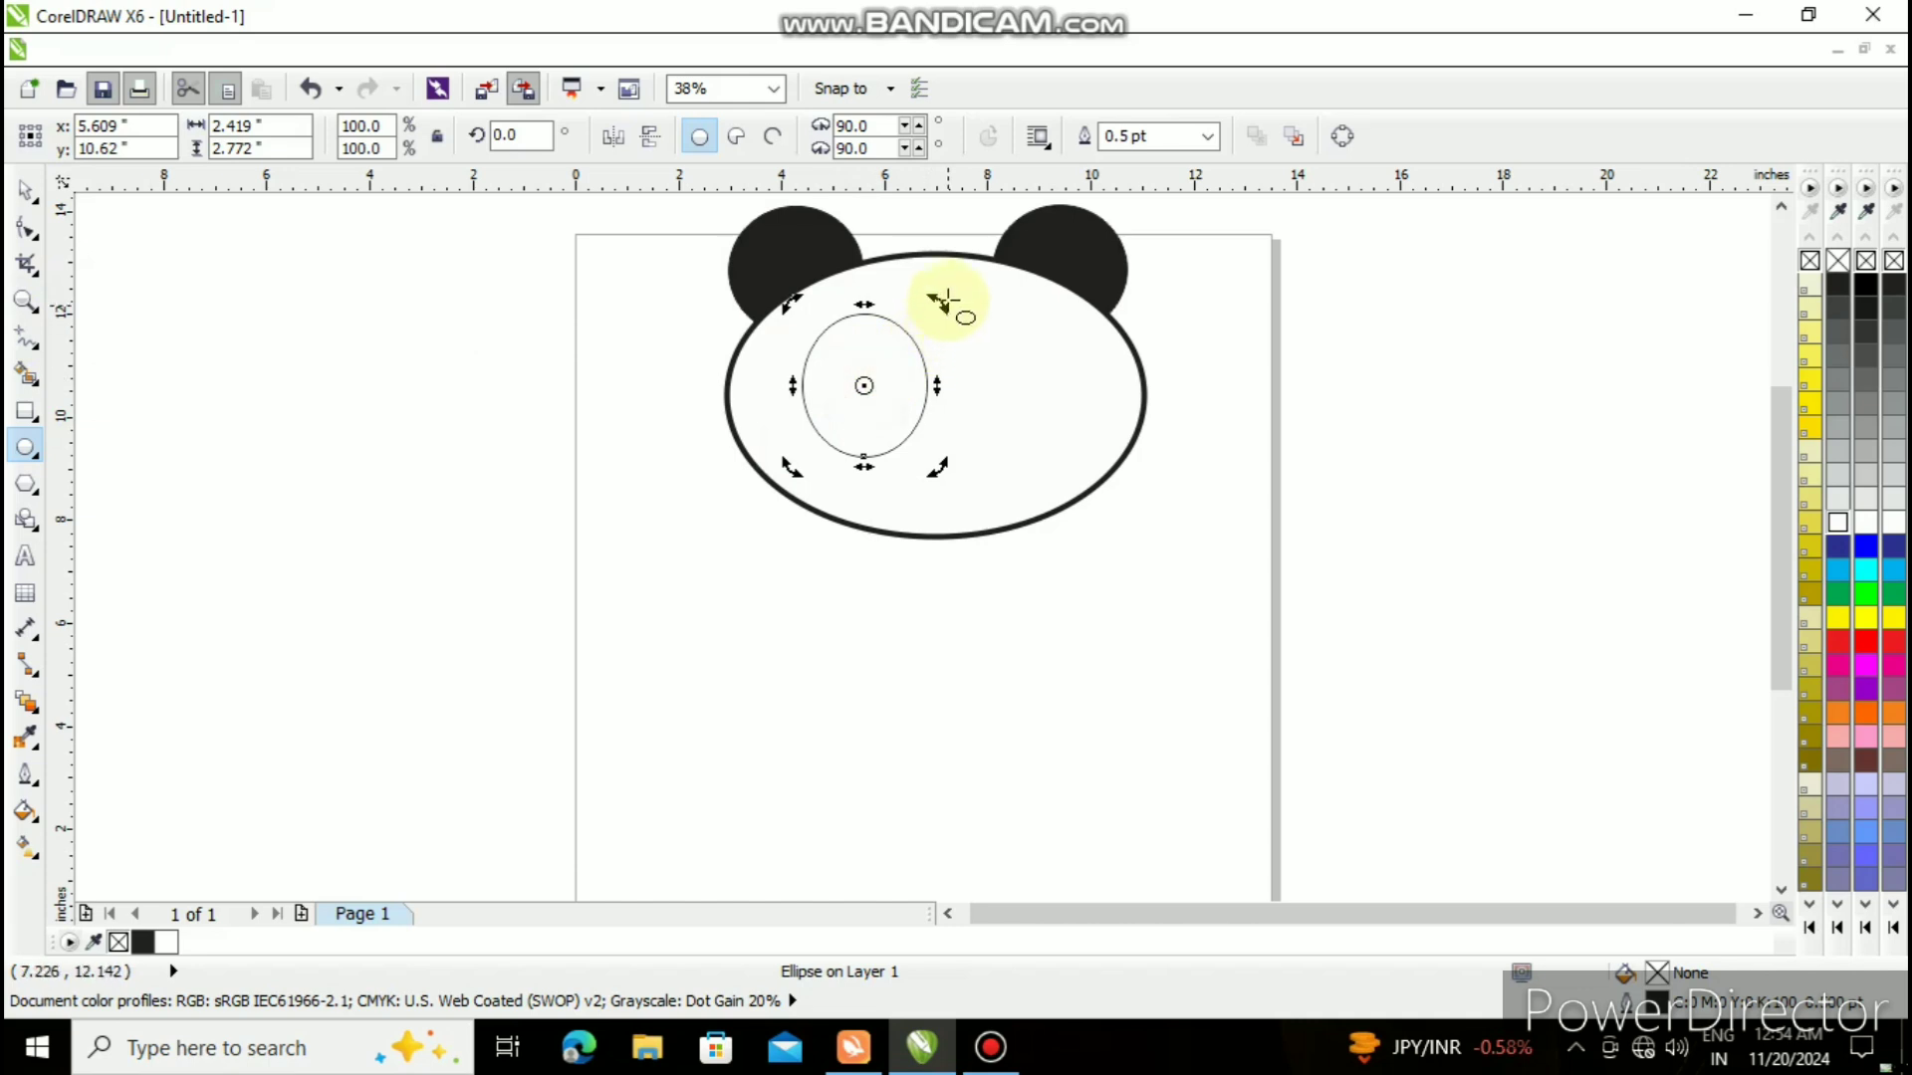
pyautogui.moveTo(937, 302); pyautogui.dragTo(1050, 363)
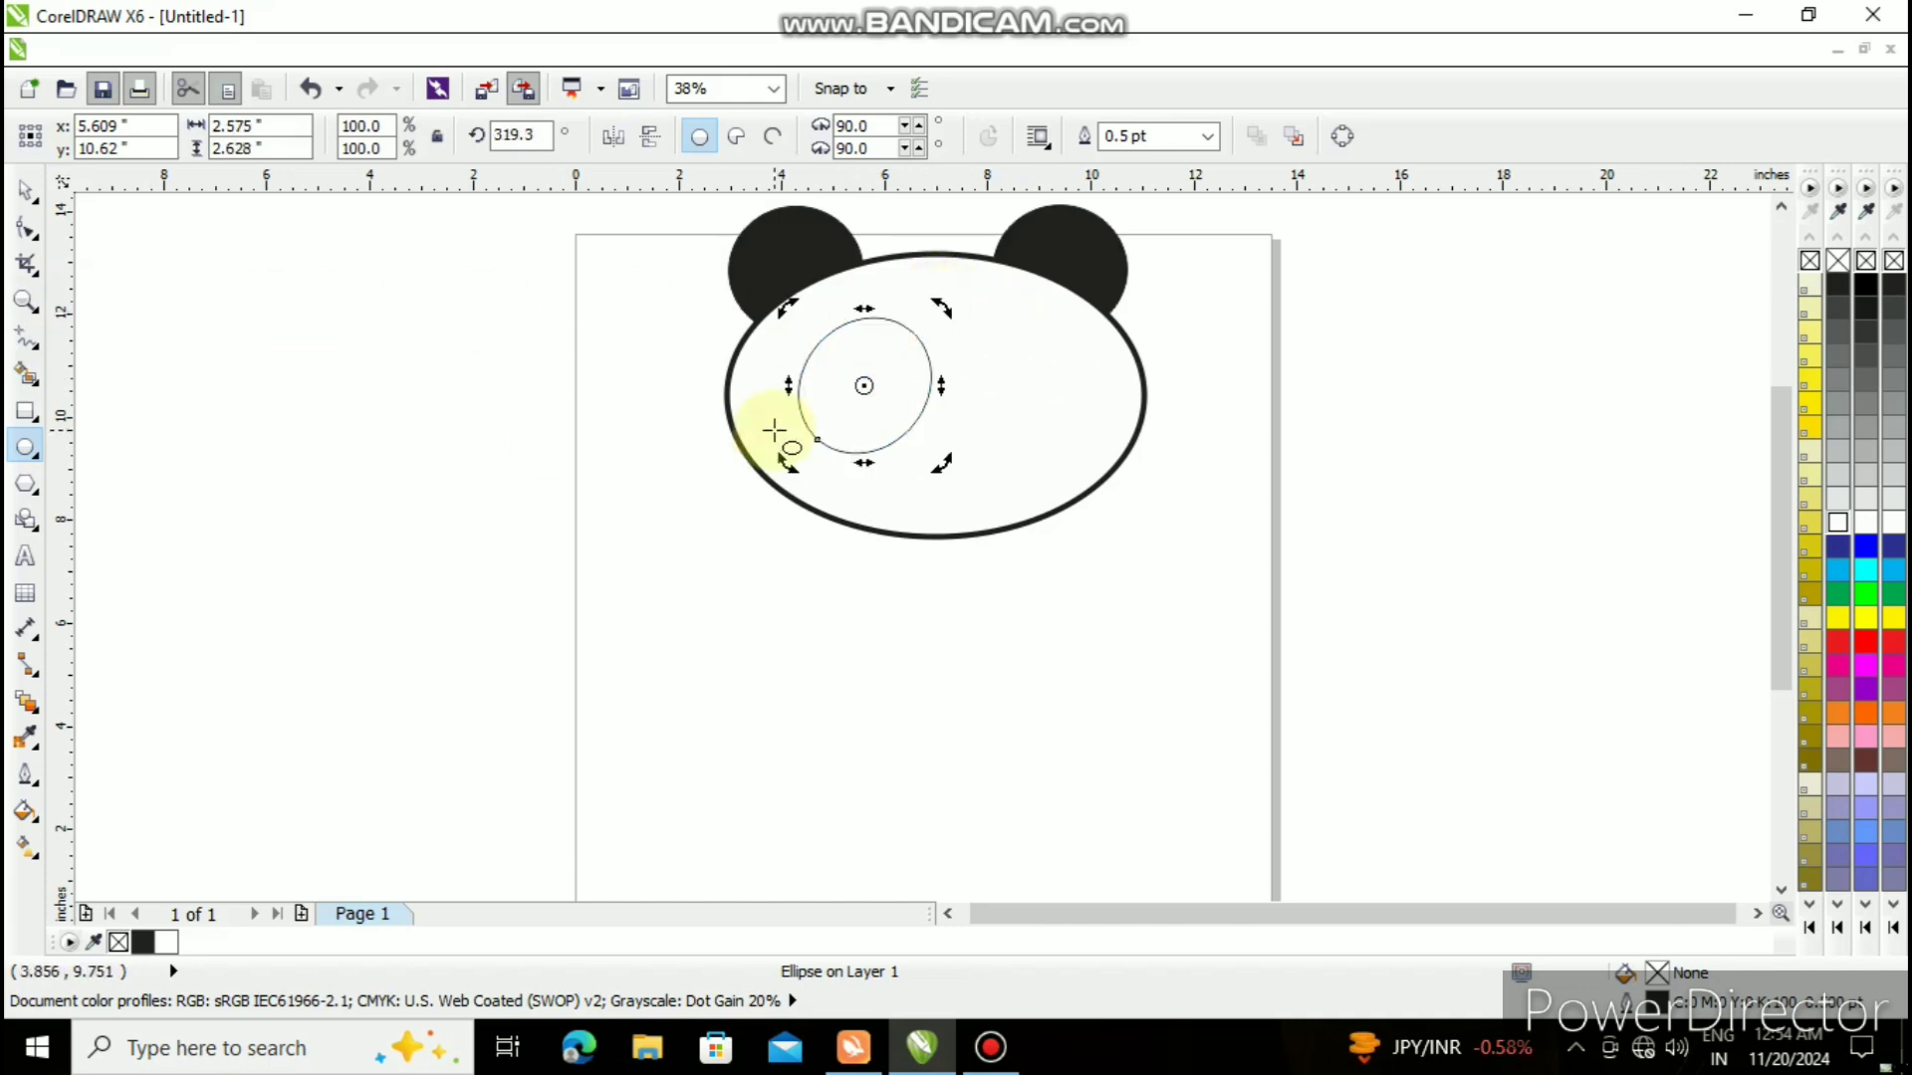
# - Try converting the left eye patch to curves and reshaping its upper-left side by moving and adding nodes
pyautogui.press('ctrl')
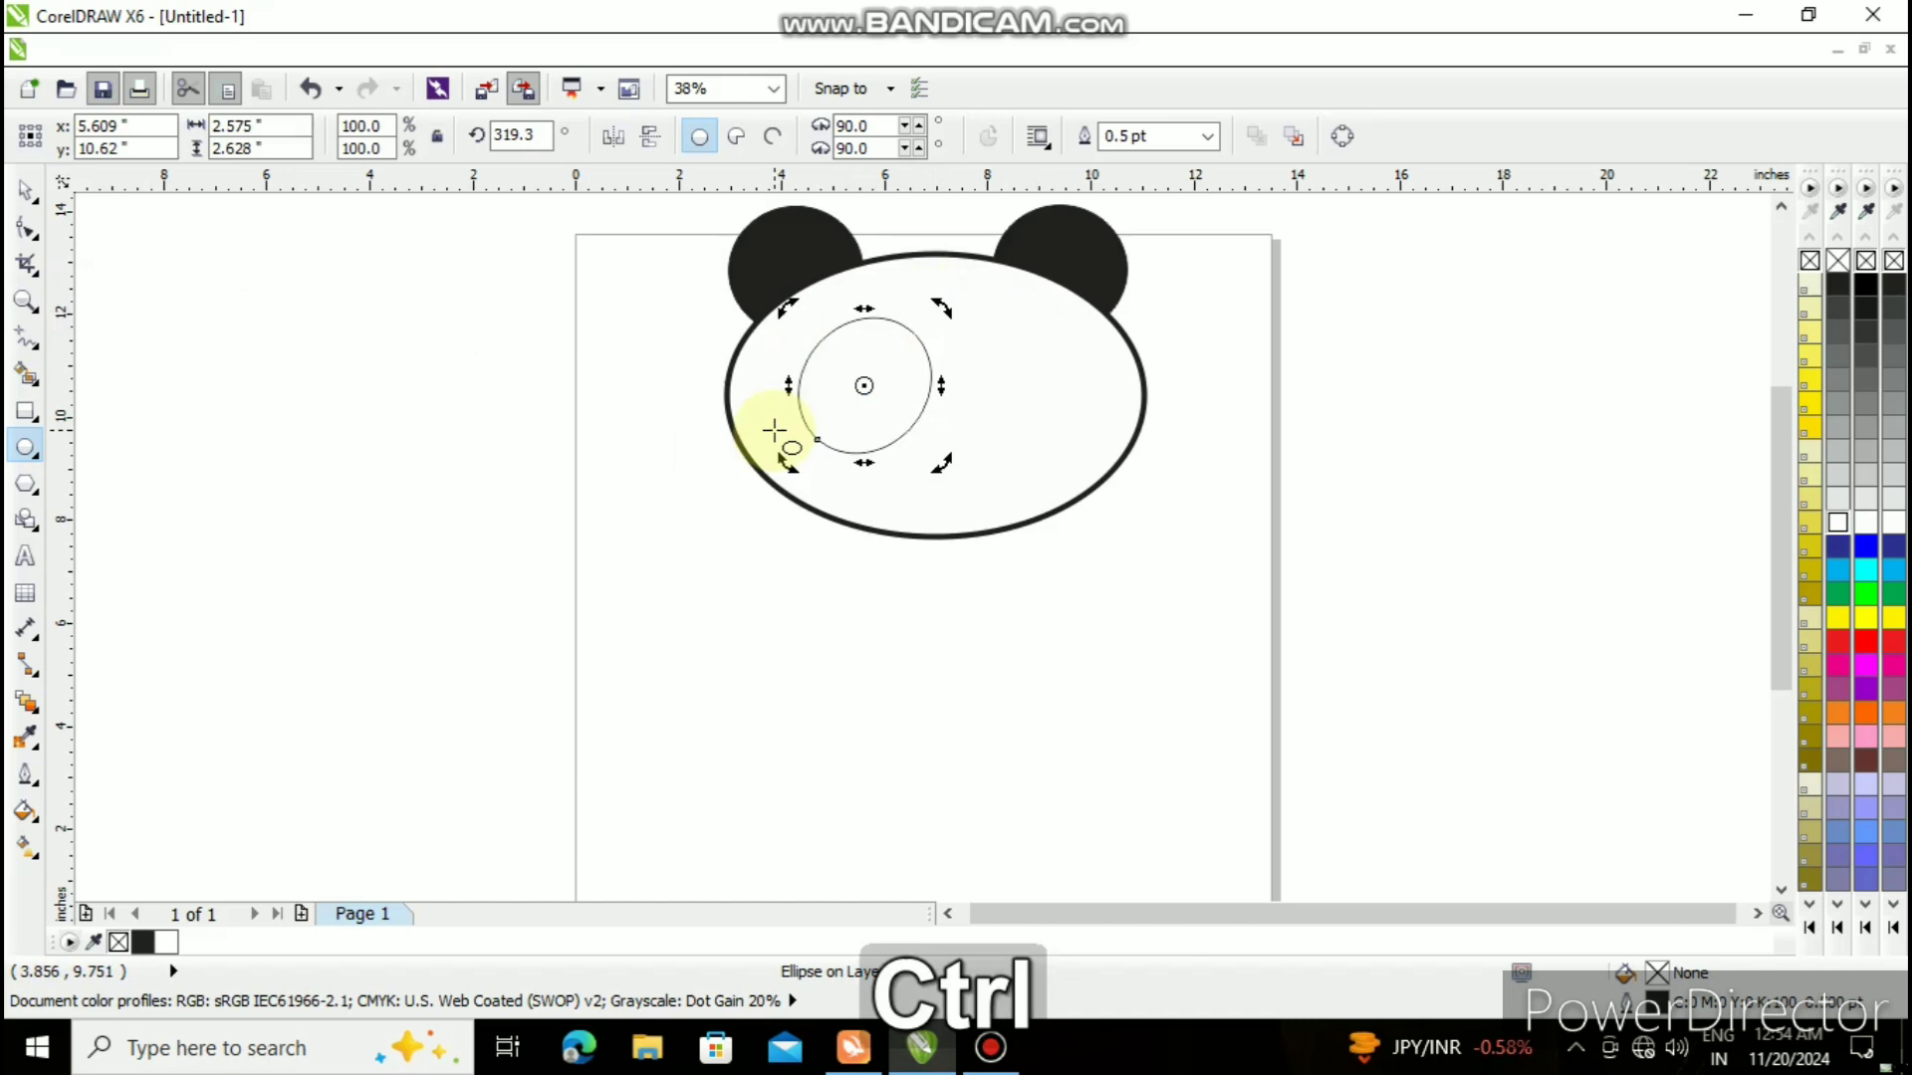
pyautogui.hotkey('ctrl', 'q')
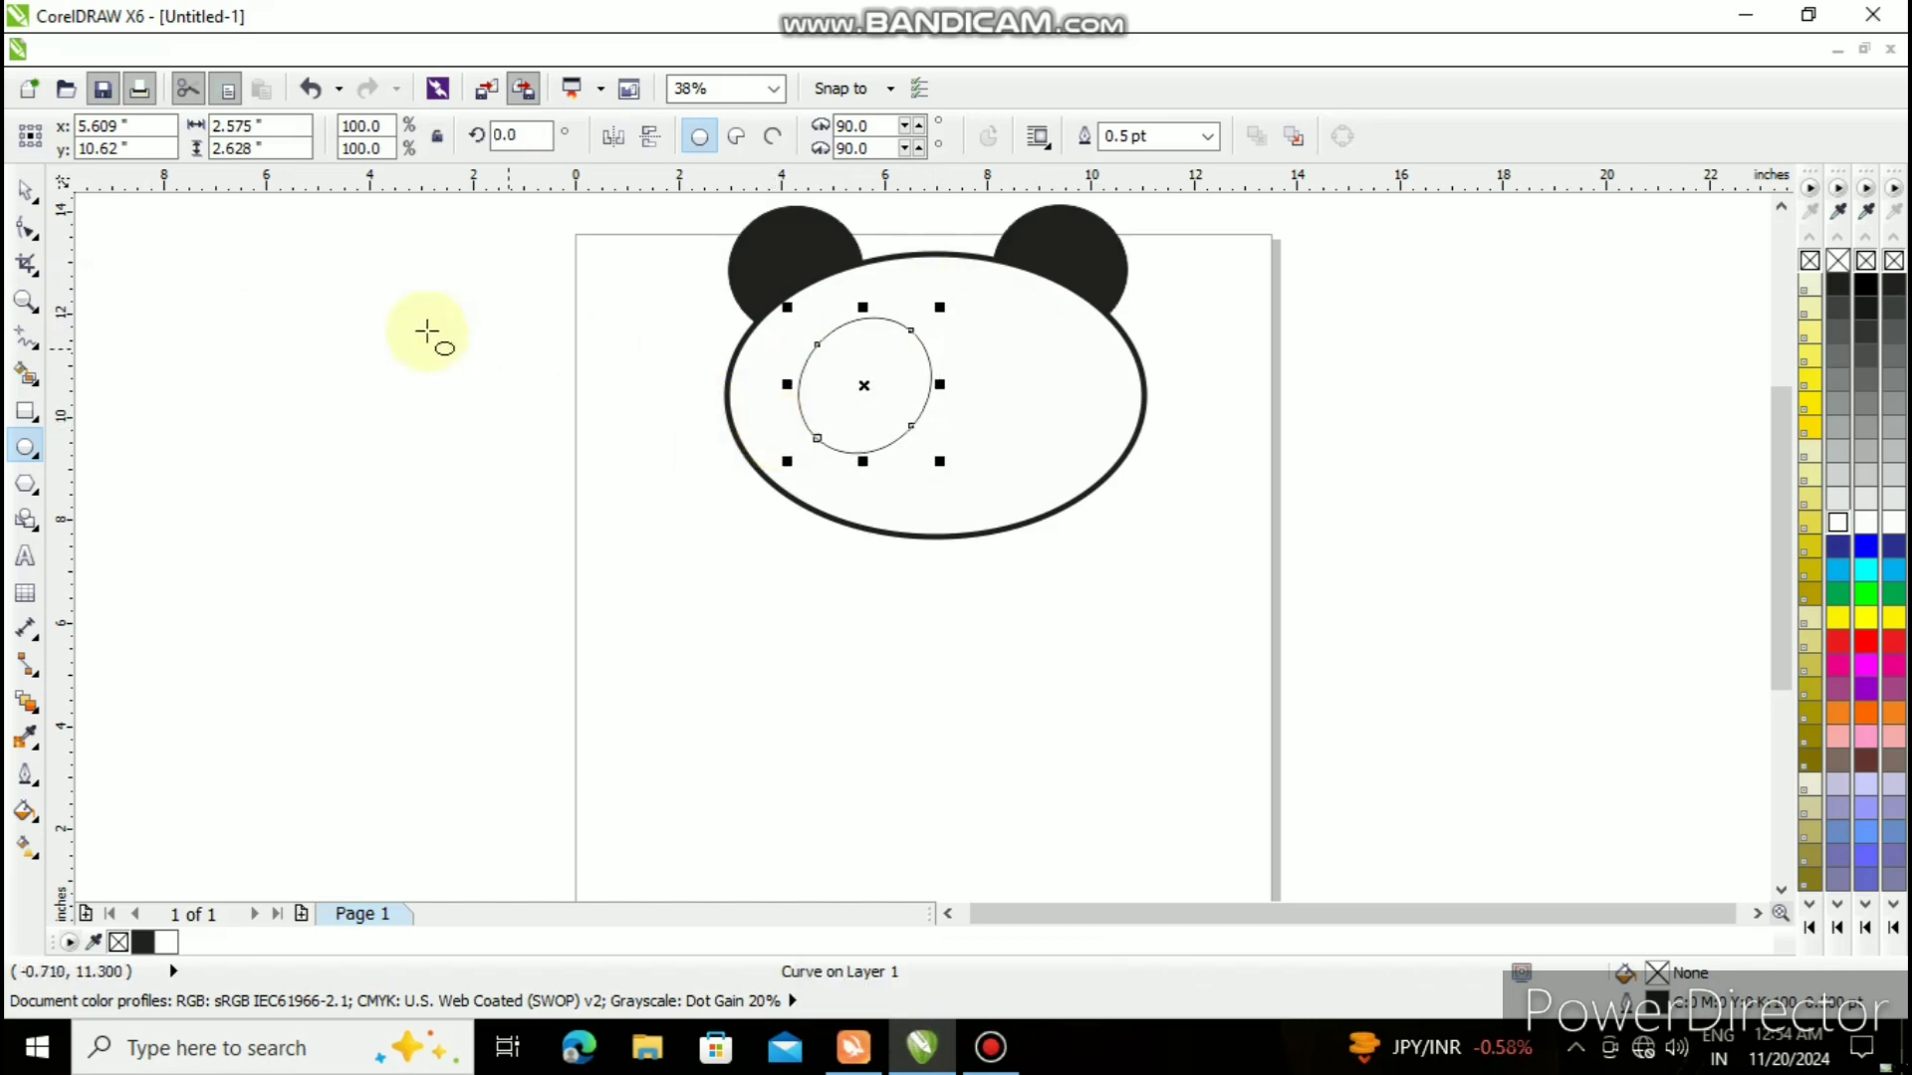
pyautogui.click(26, 228)
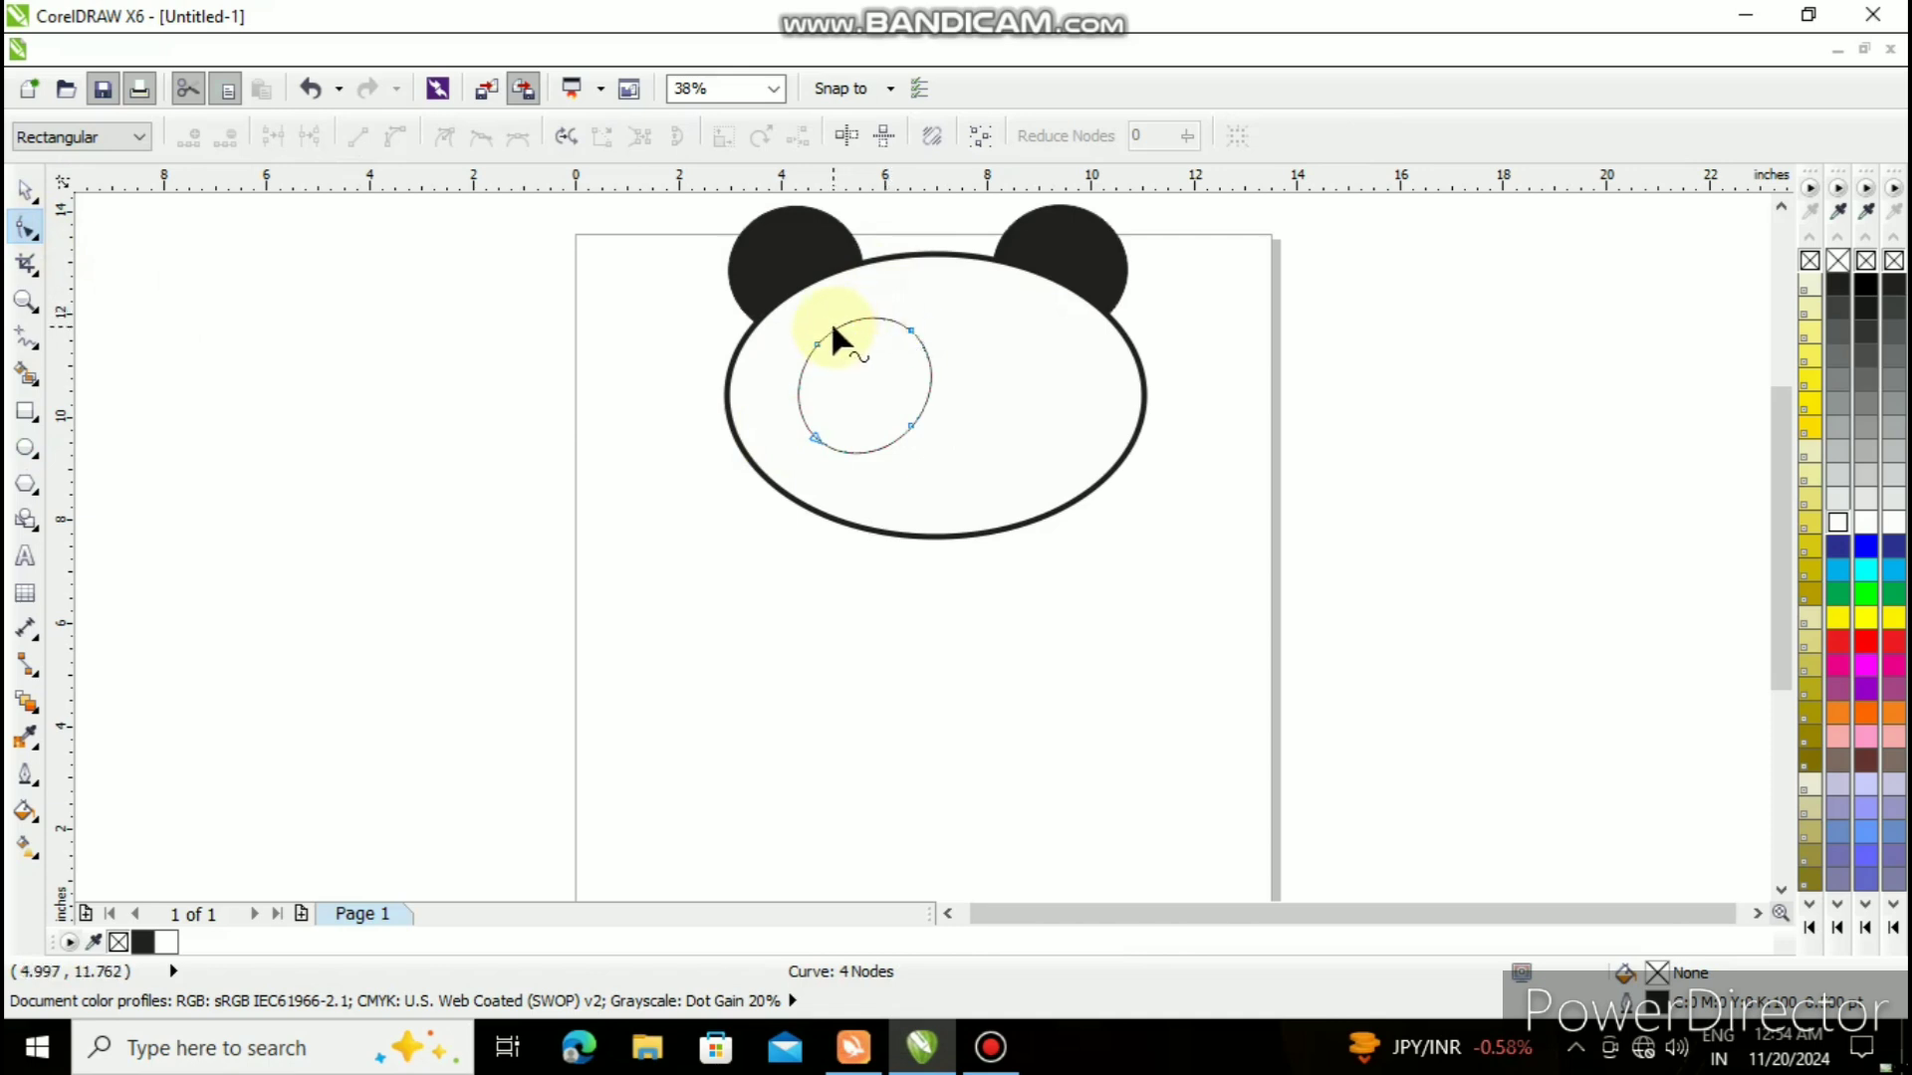
pyautogui.moveTo(832, 324)
pyautogui.mouseDown()
pyautogui.moveTo(862, 341)
pyautogui.moveTo(835, 351)
pyautogui.mouseUp()
pyautogui.moveTo(744, 408); pyautogui.dragTo(810, 420)
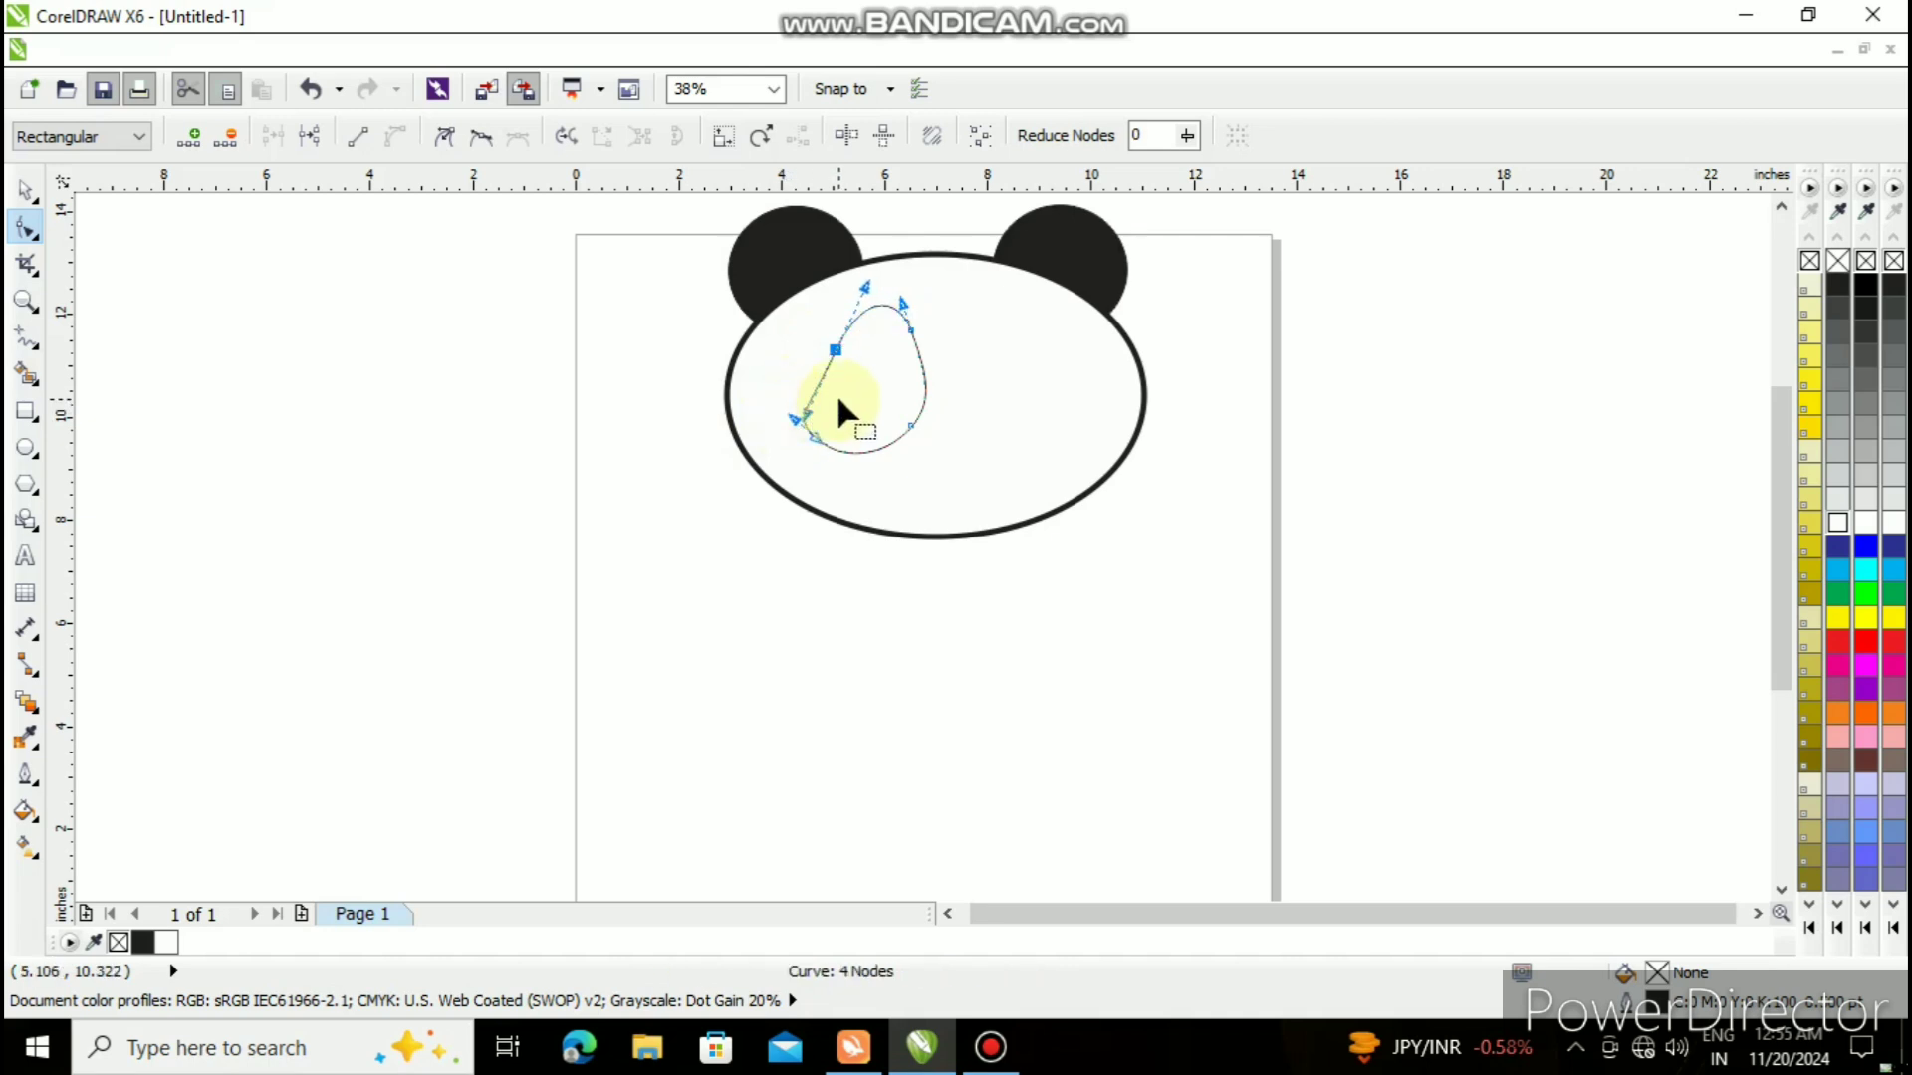
pyautogui.doubleClick(828, 367)
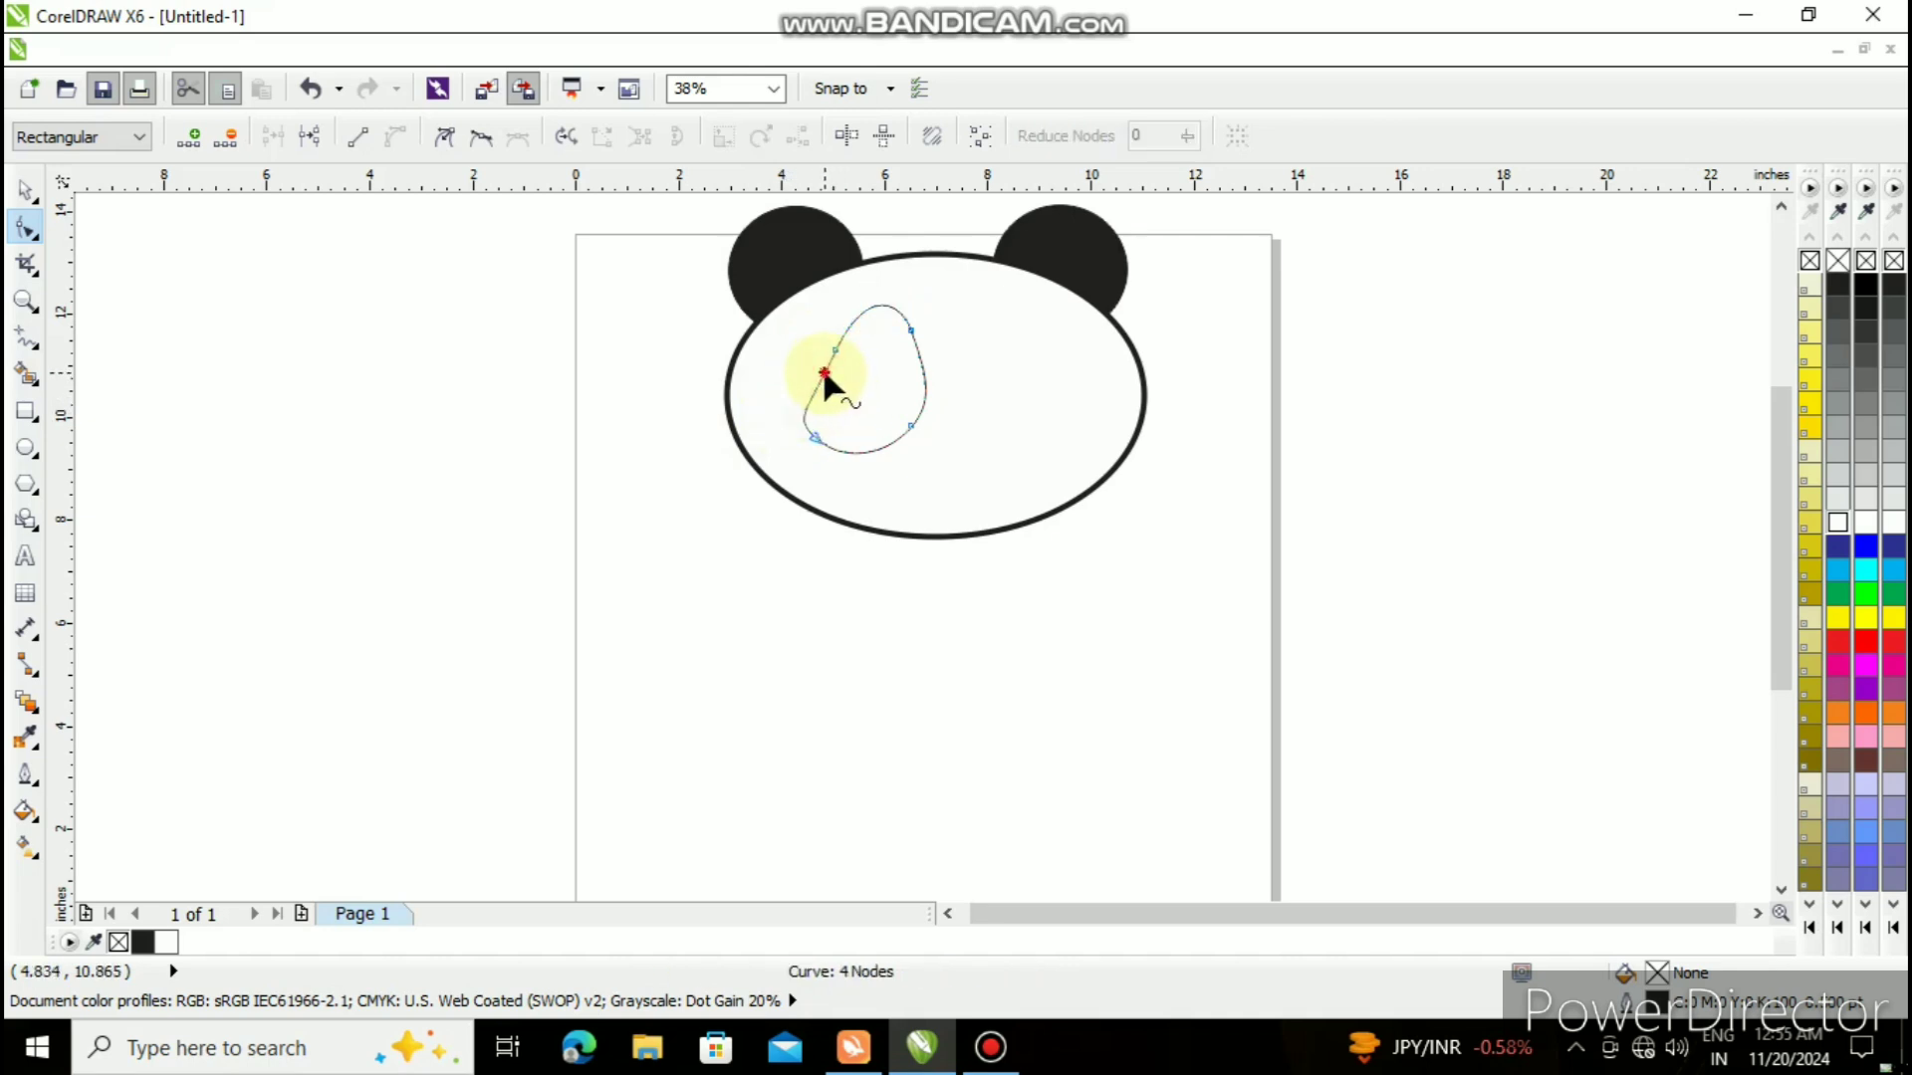
pyautogui.moveTo(821, 367); pyautogui.dragTo(815, 358)
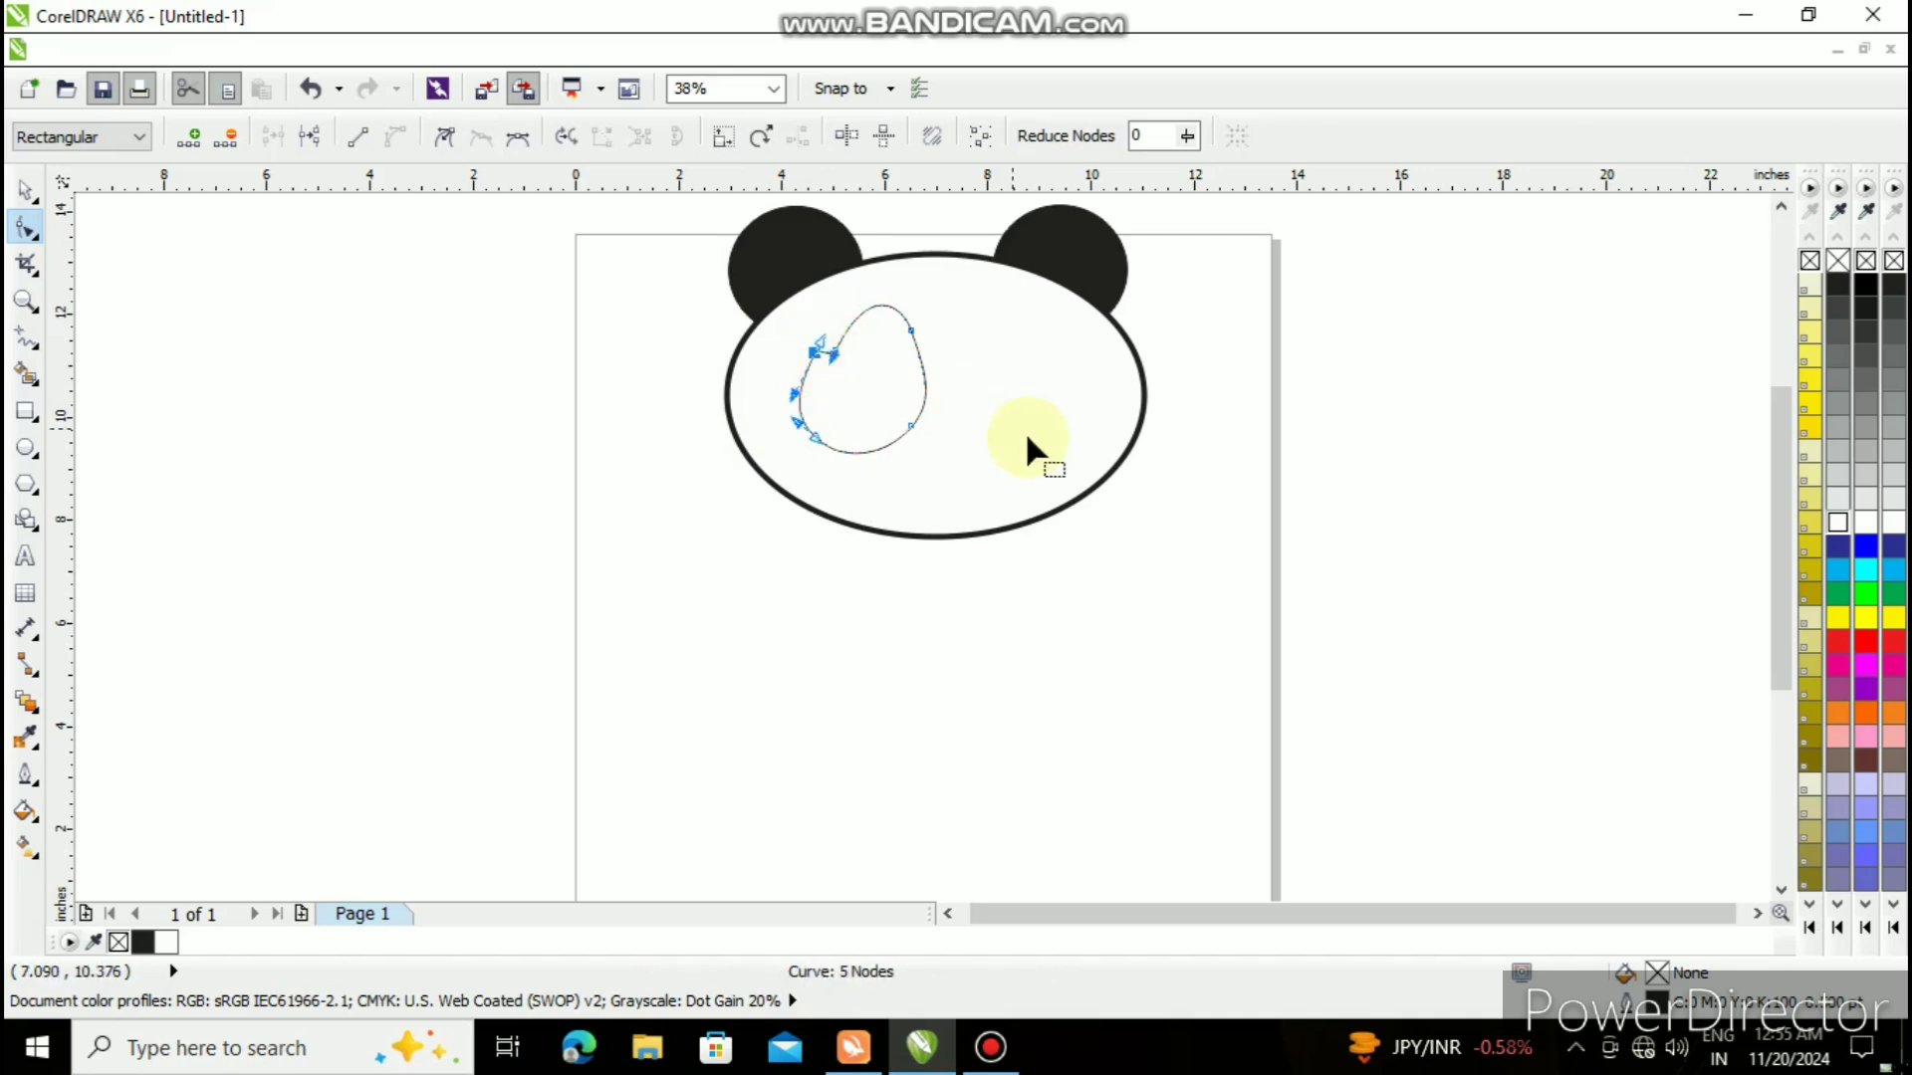
# - Undo the node edits and the curve conversion of the left eye patch
pyautogui.hotkey('ctrl', 'z')
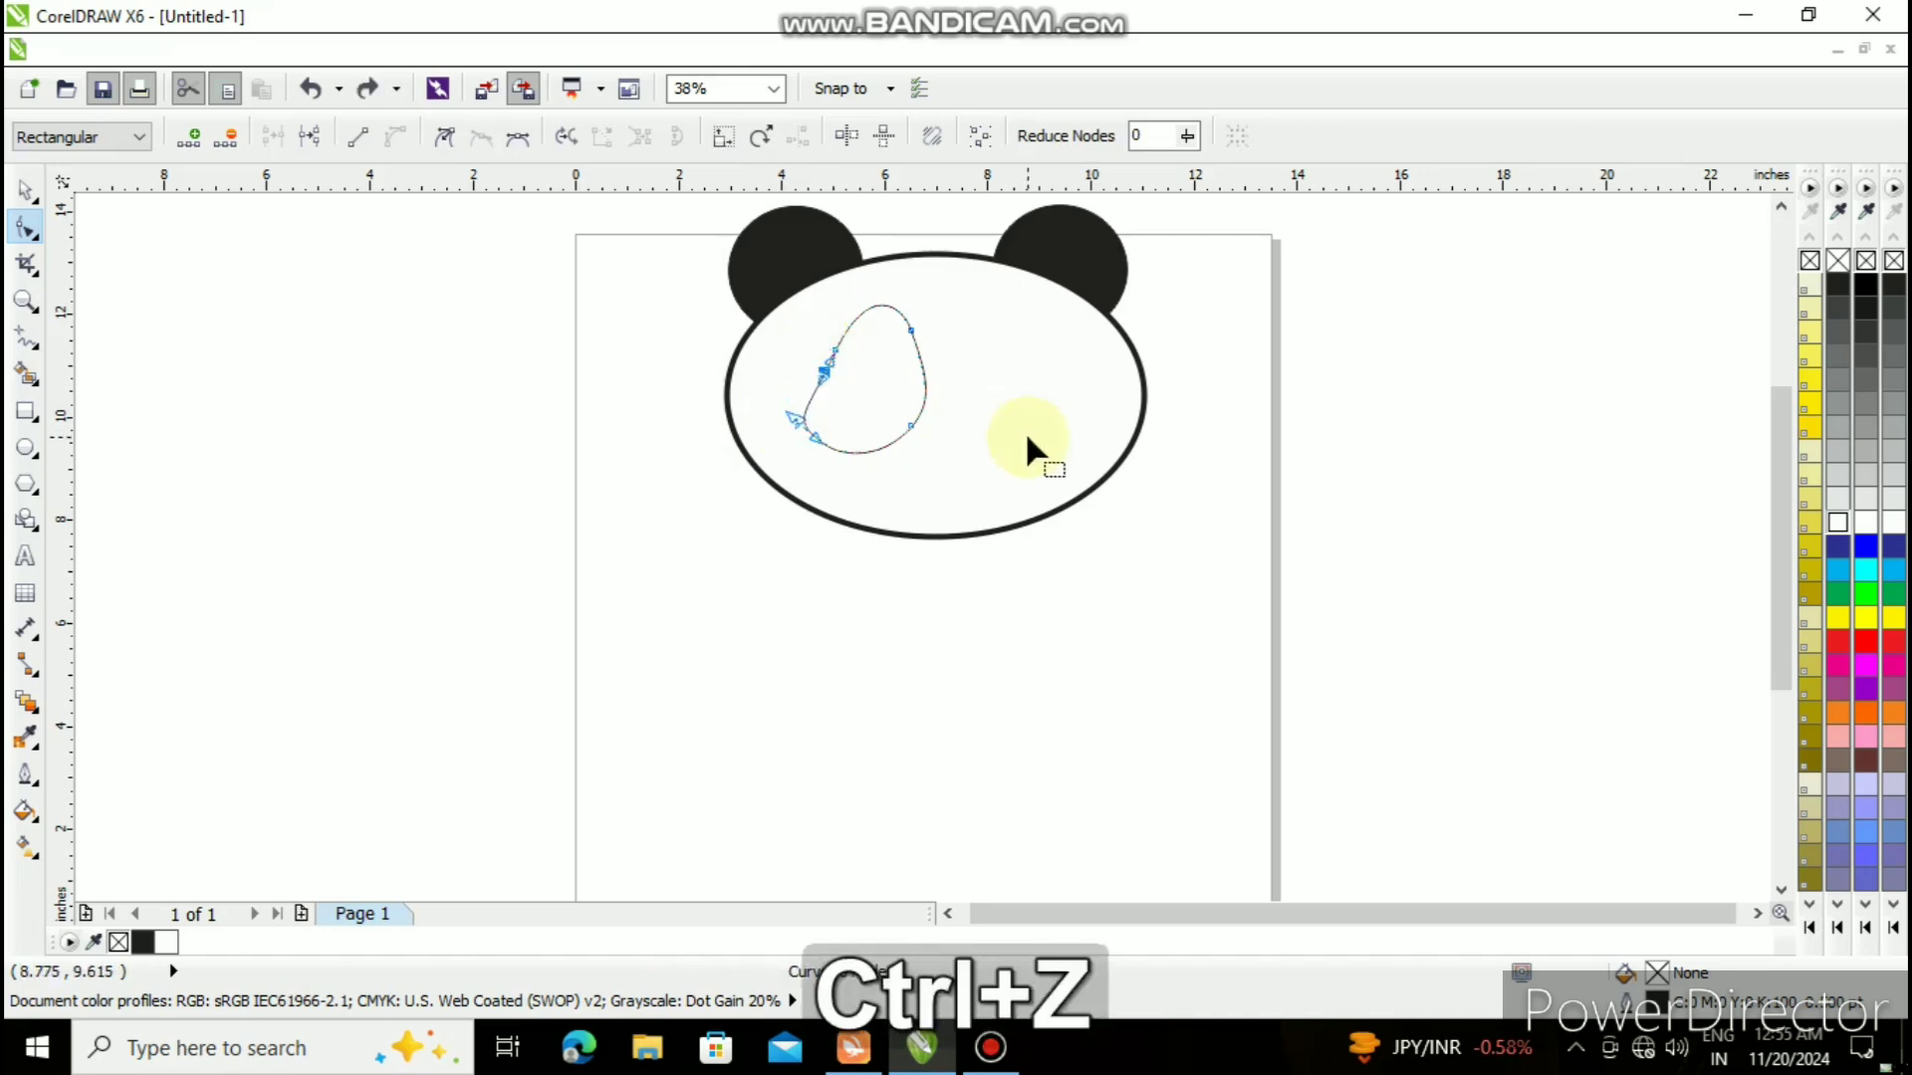
pyautogui.hotkey('ctrl', 'z')
pyautogui.hotkey('ctrl', 'z')
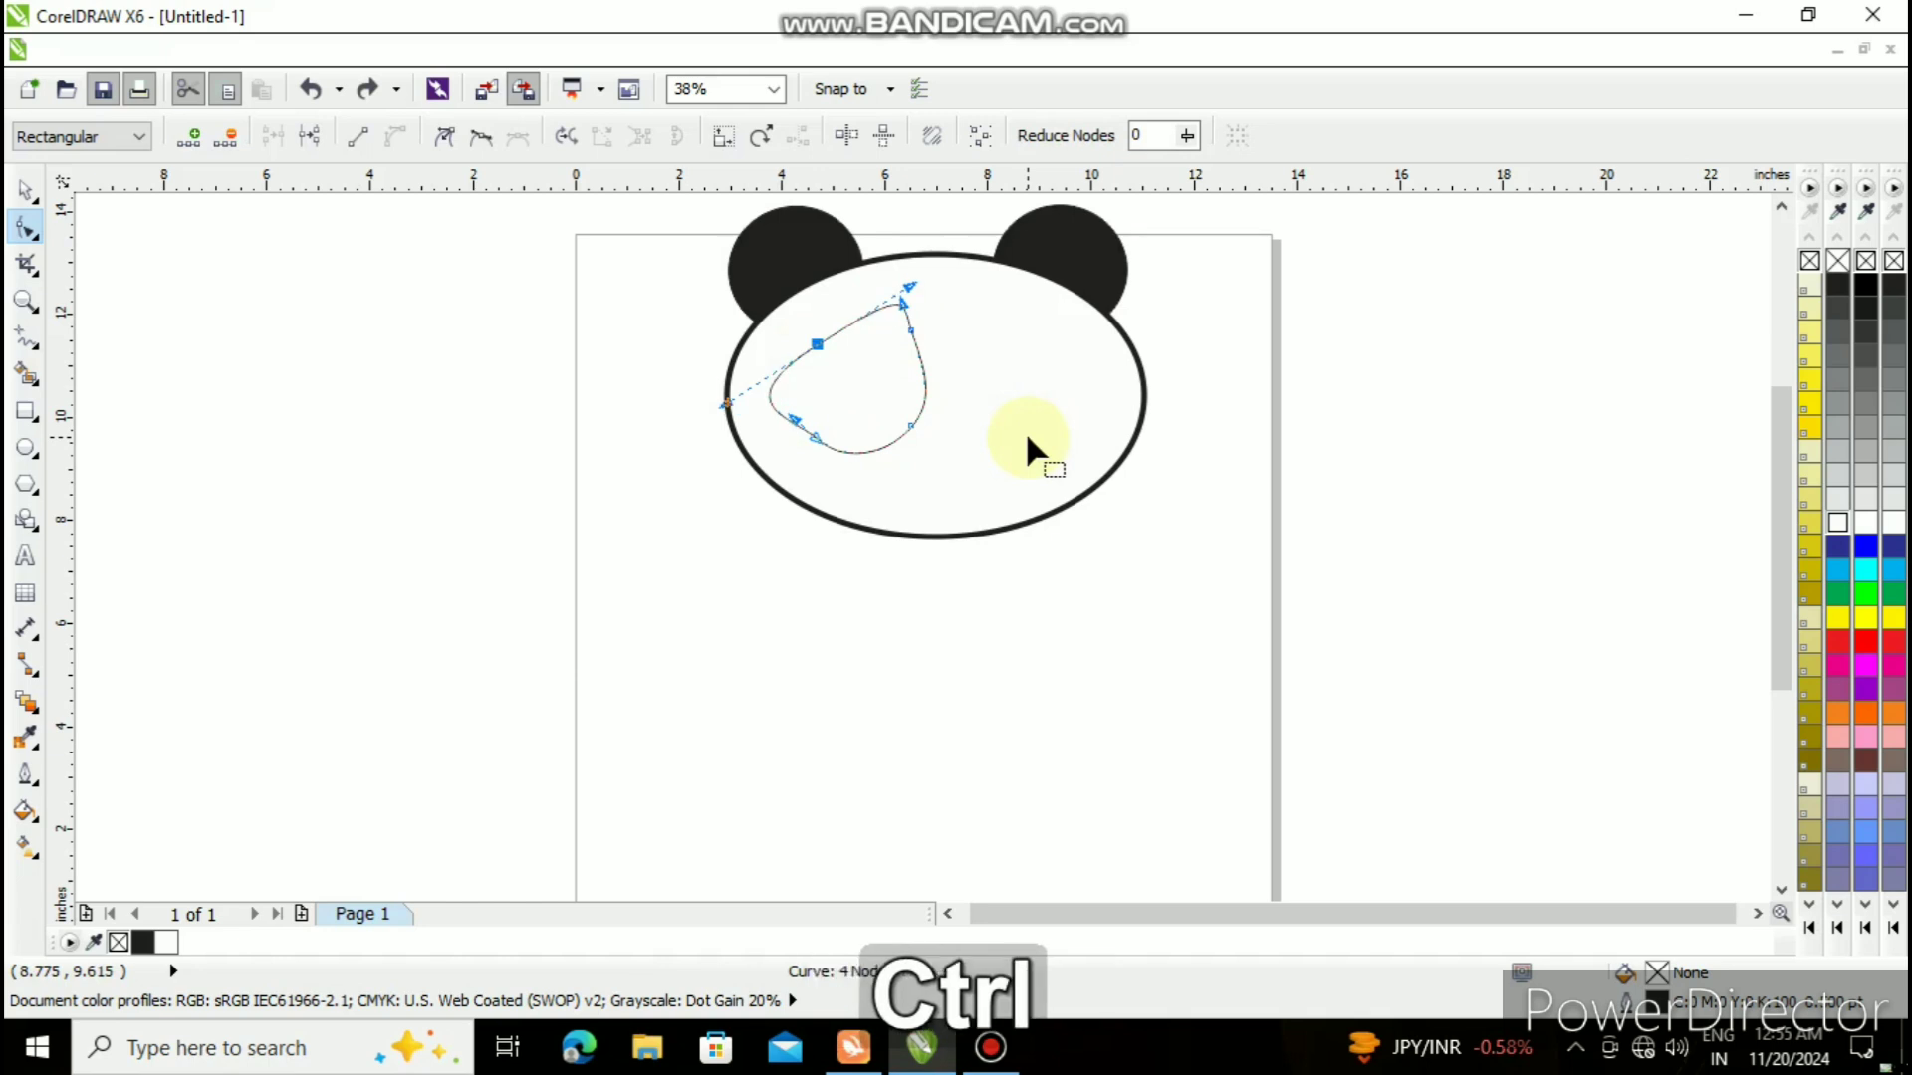
pyautogui.hotkey('ctrl', 'z')
pyautogui.hotkey('ctrl', 'z')
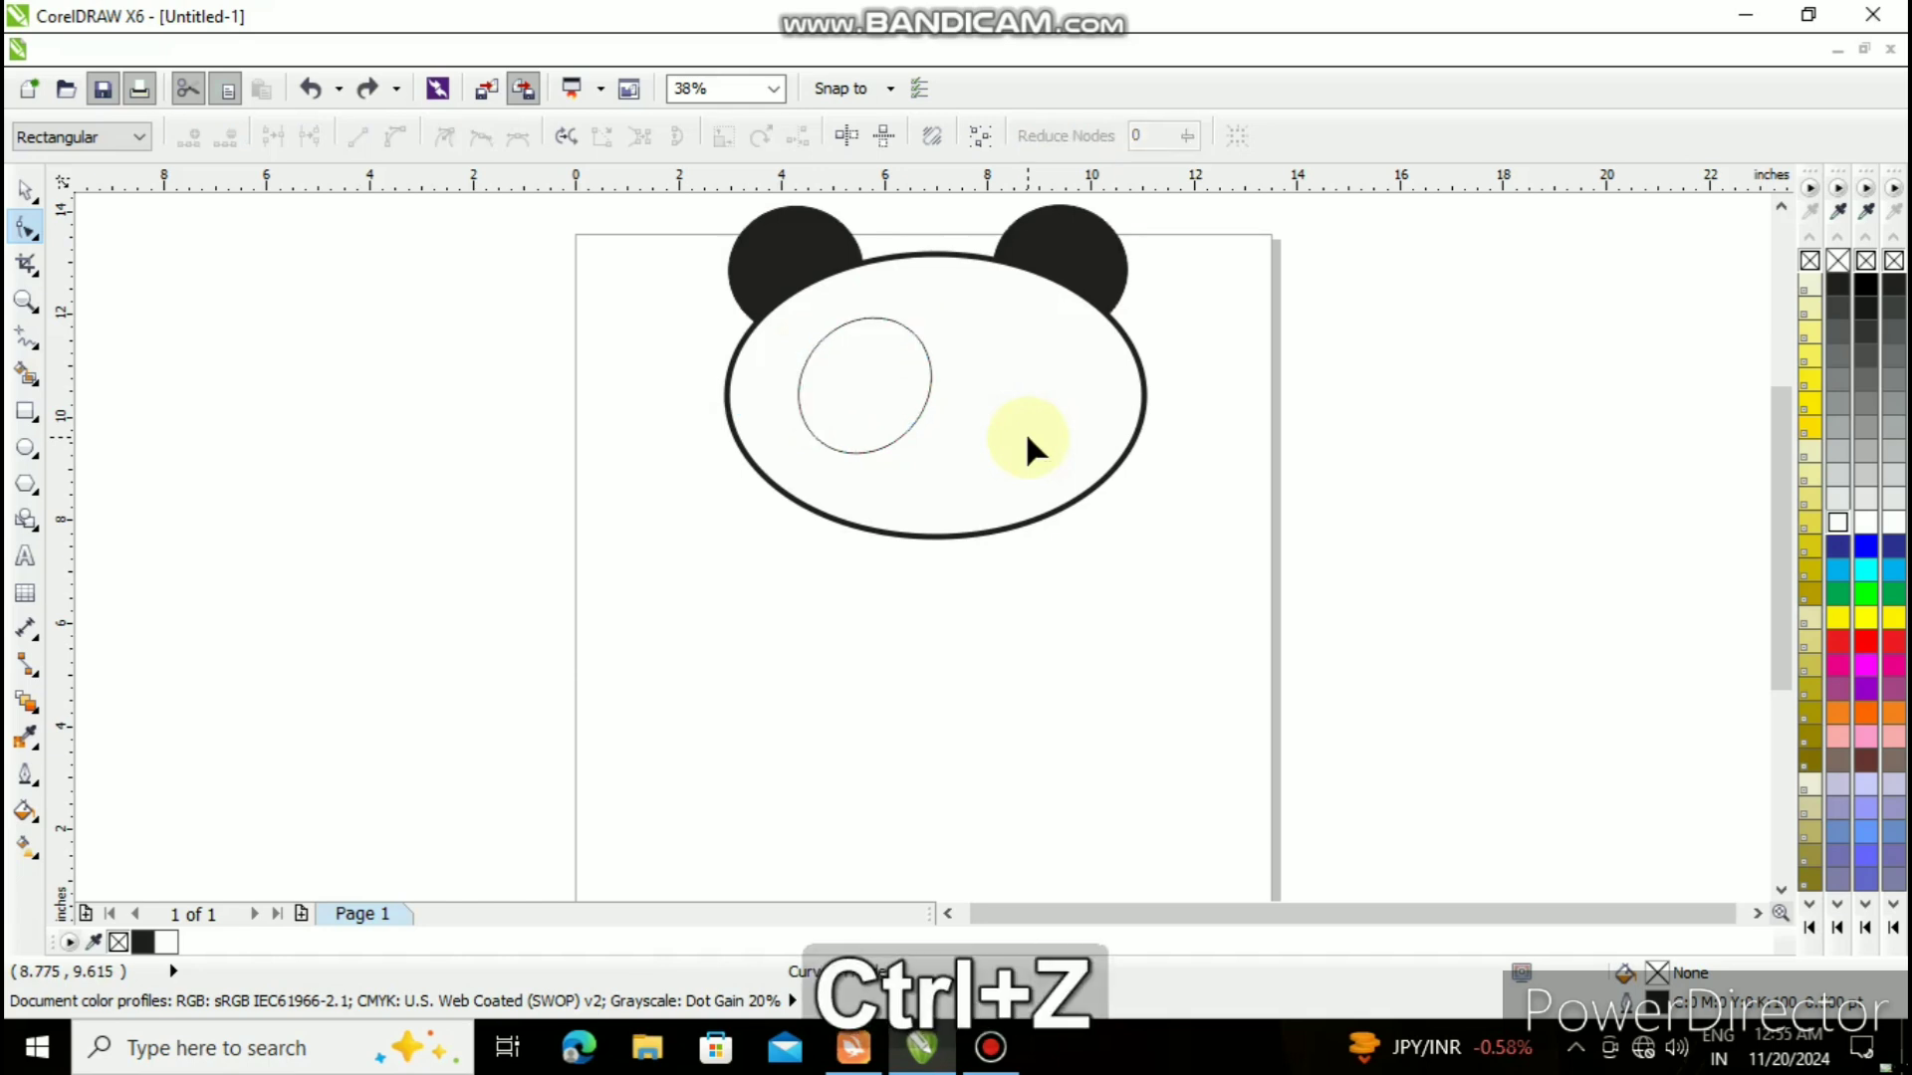
pyautogui.hotkey('ctrl', 'z')
# - Scale the left eye patch down to about 85.1%, center it at about x 5.65, y 10.84 in, and fill it black
pyautogui.click(25, 189)
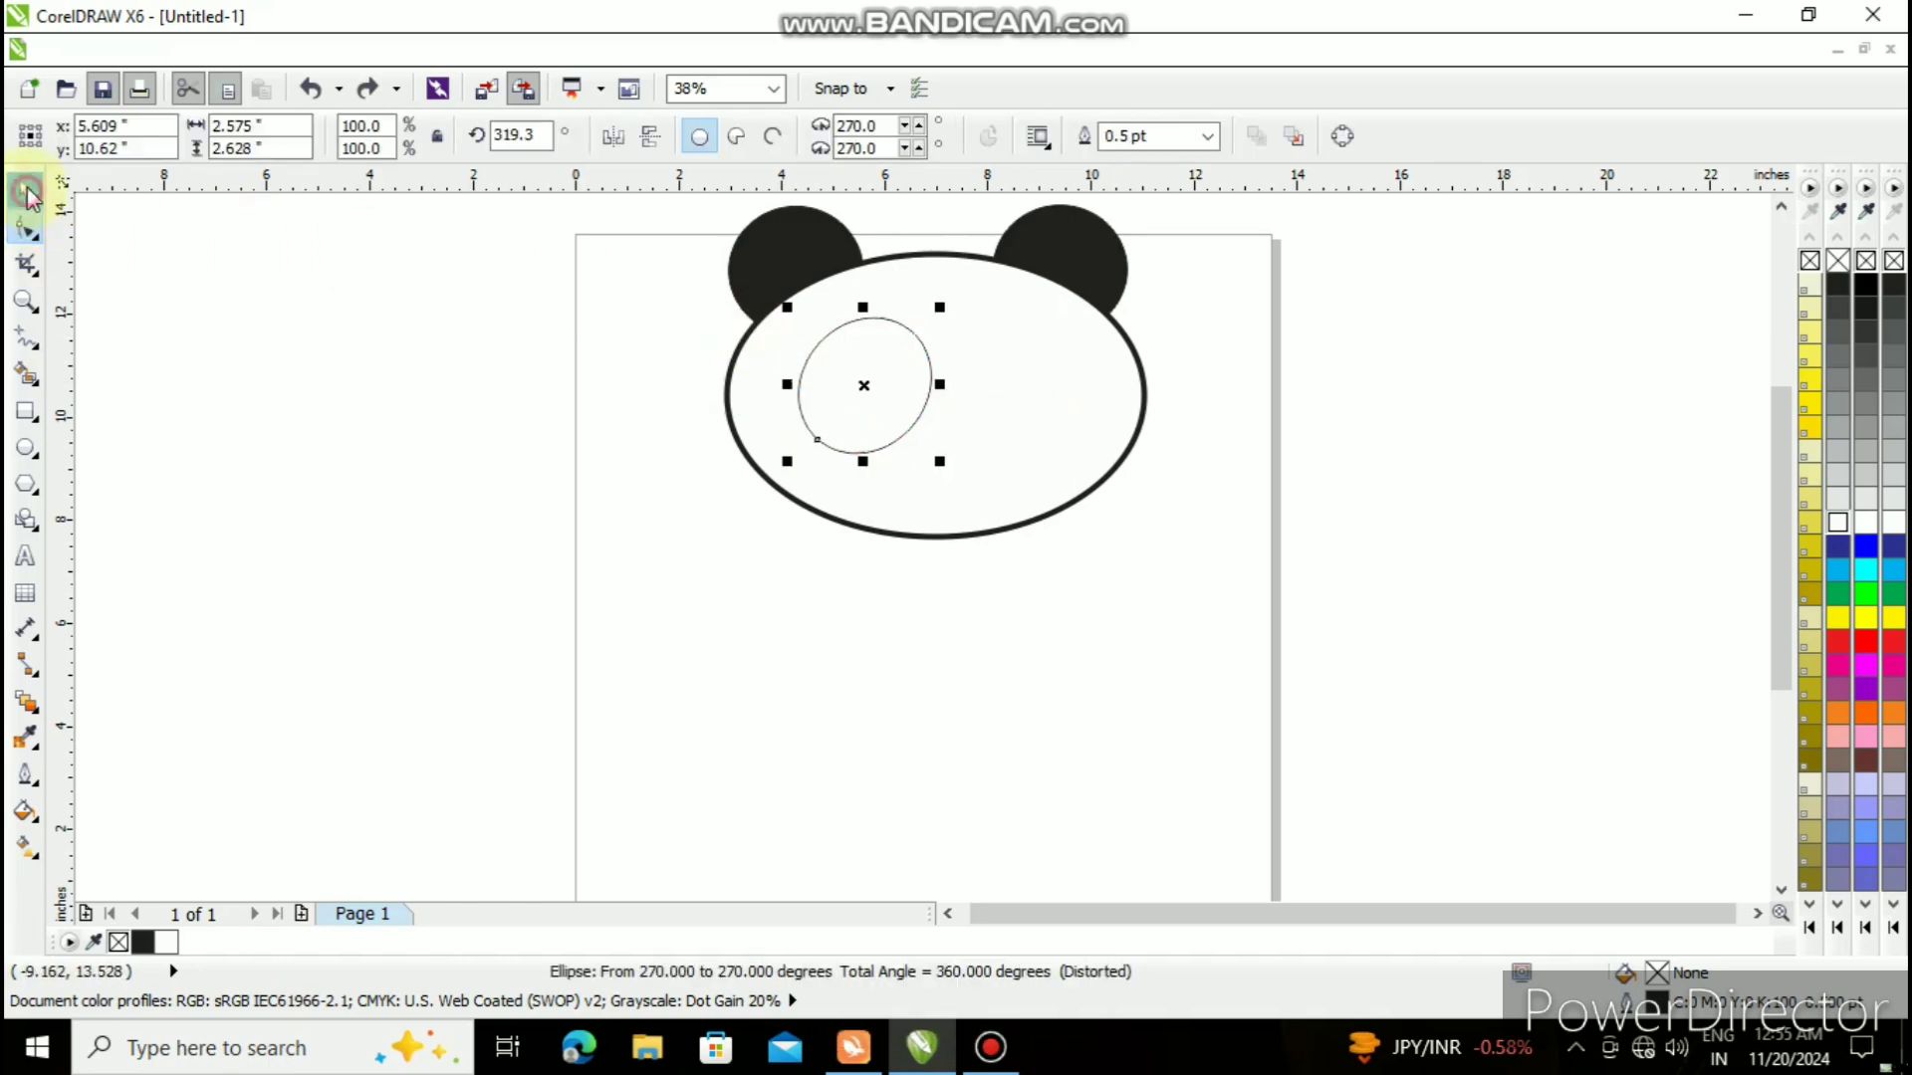
pyautogui.click(803, 376)
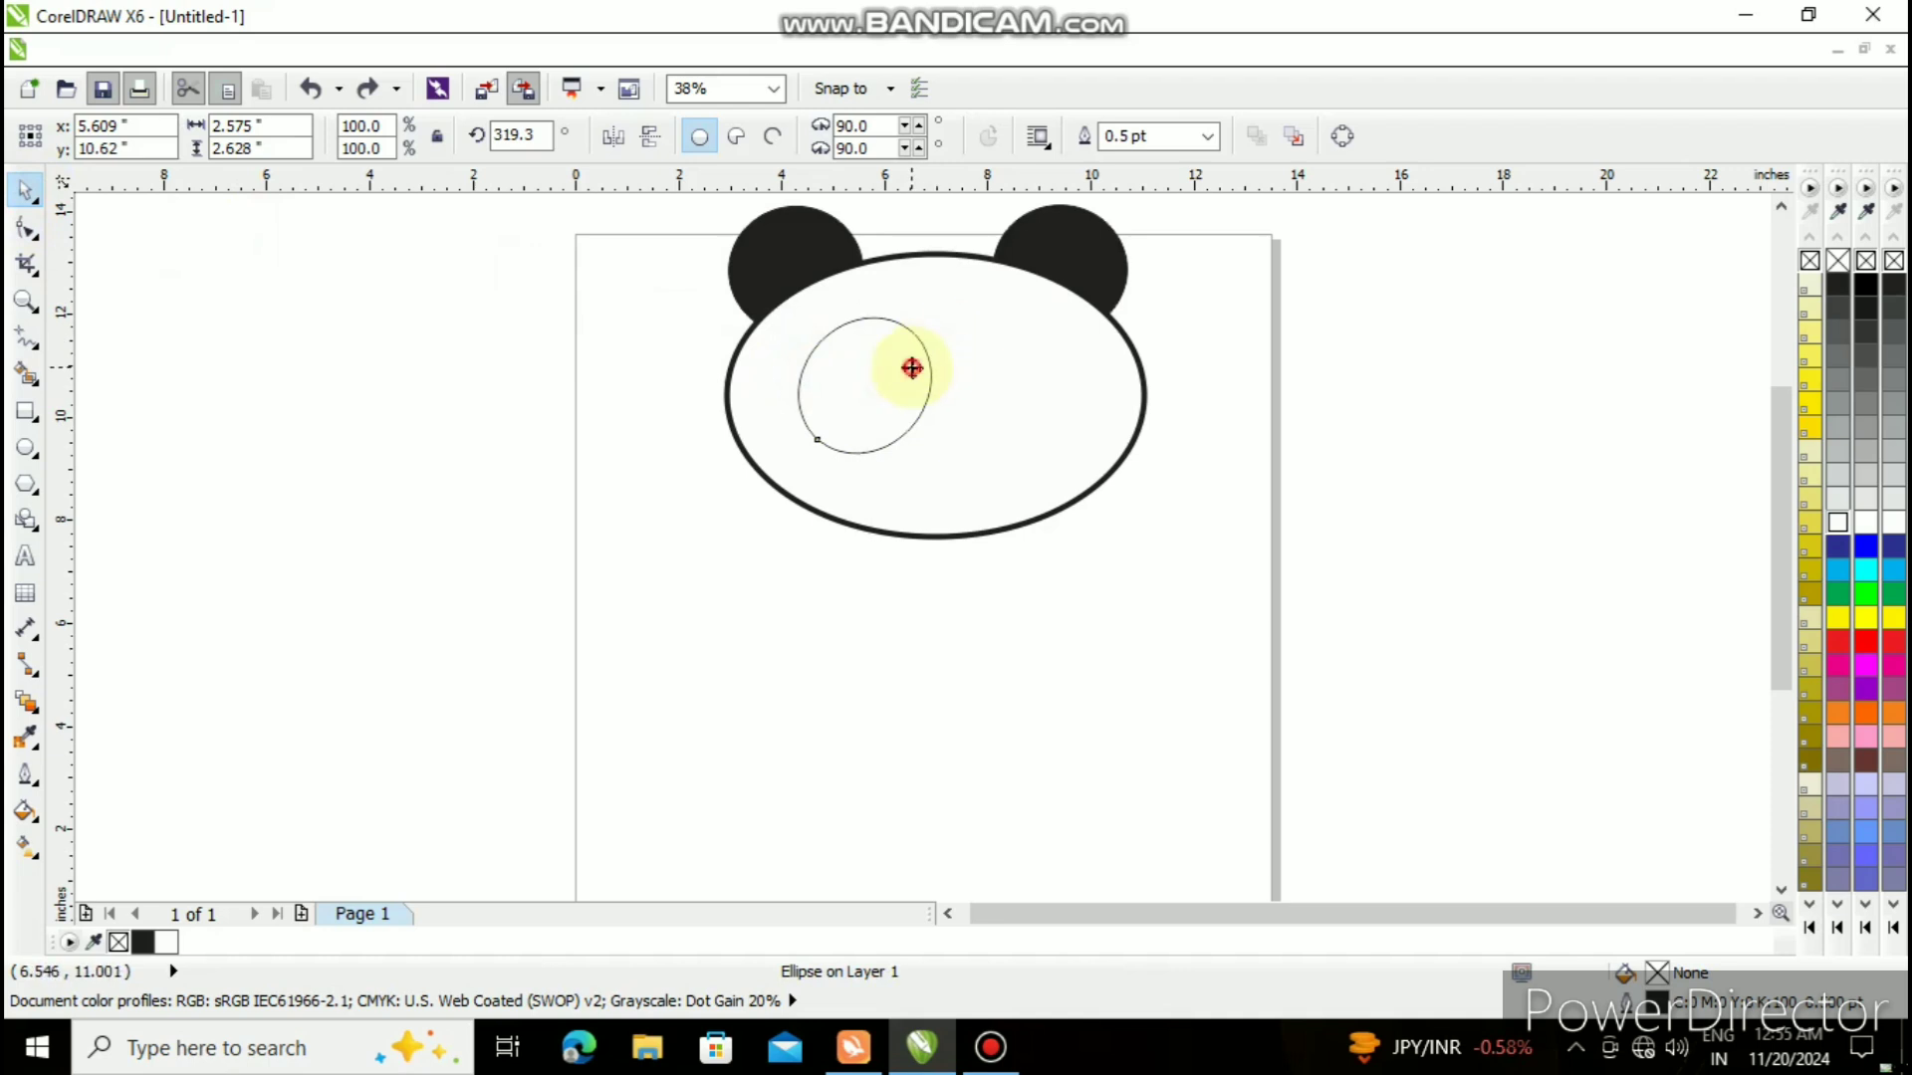
pyautogui.click(910, 372)
pyautogui.moveTo(940, 306); pyautogui.dragTo(914, 311)
pyautogui.moveTo(861, 390); pyautogui.dragTo(872, 367)
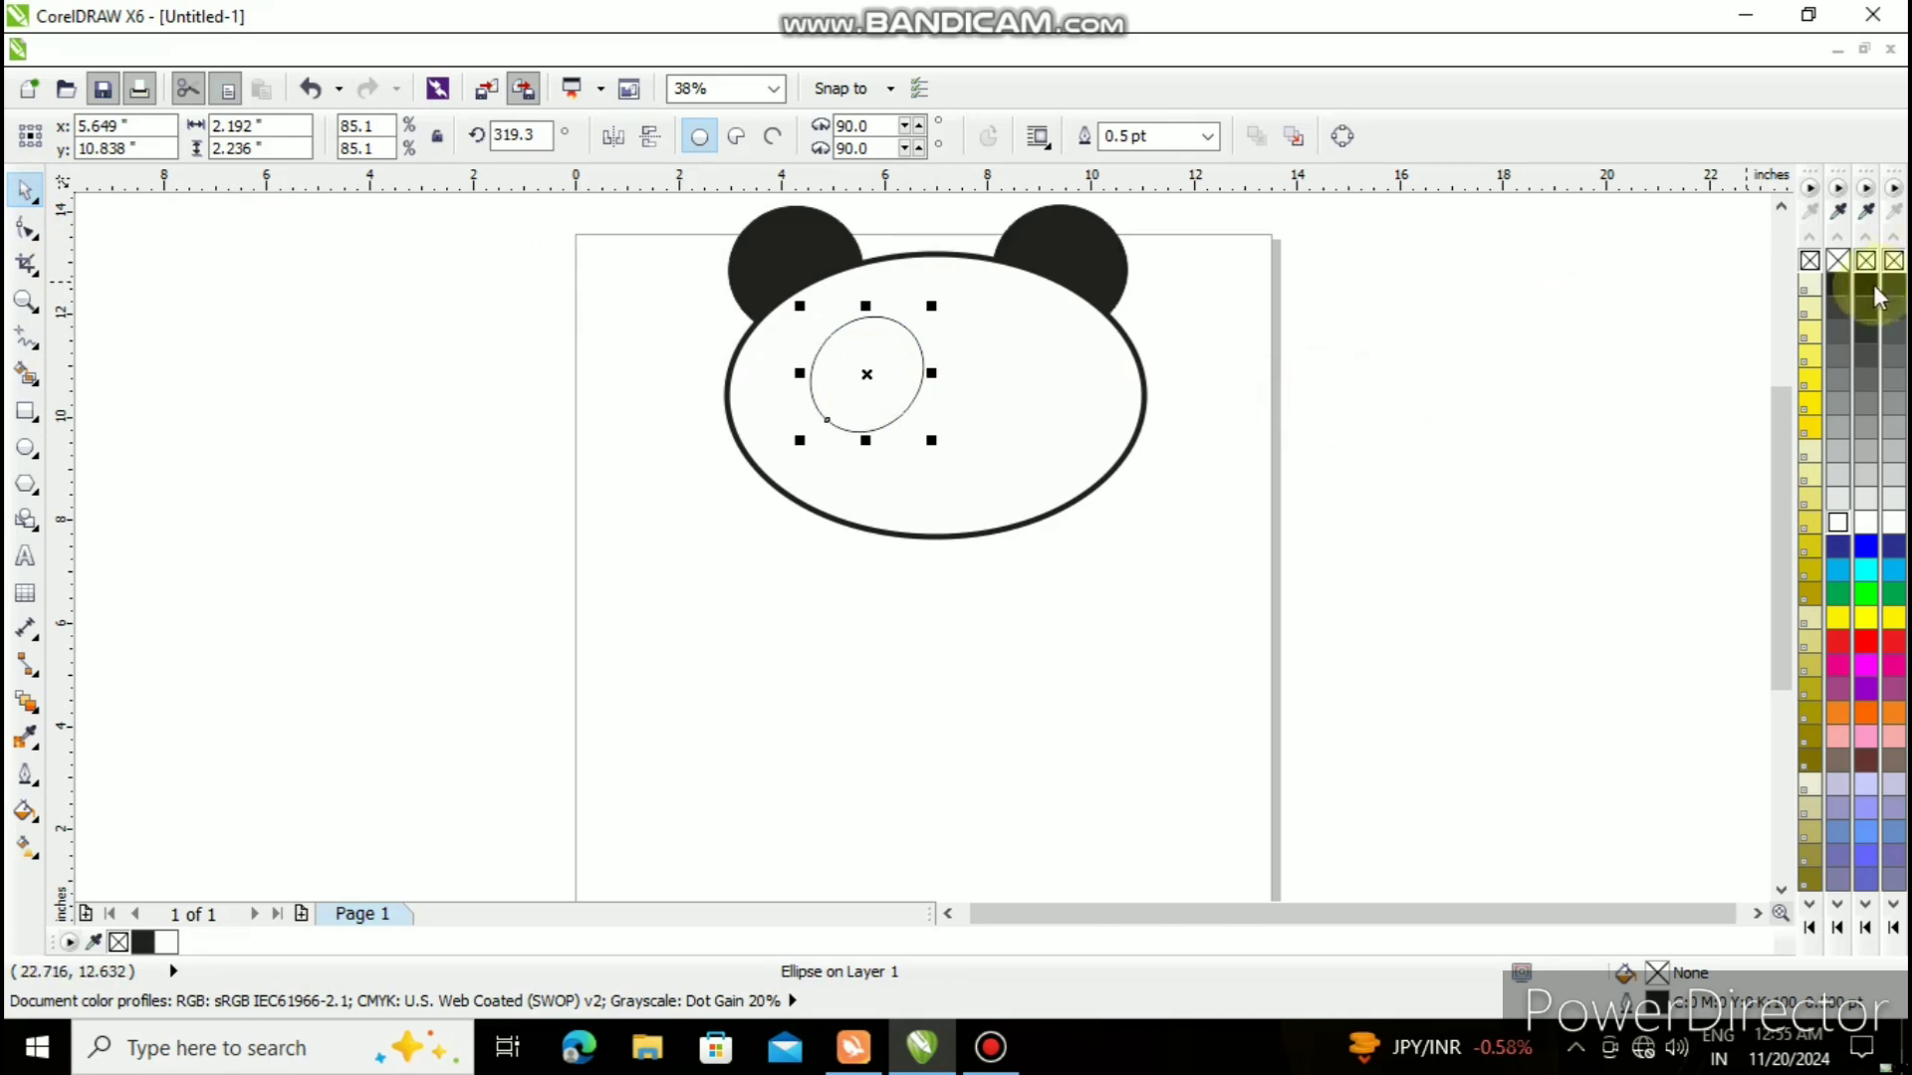
pyautogui.click(1838, 288)
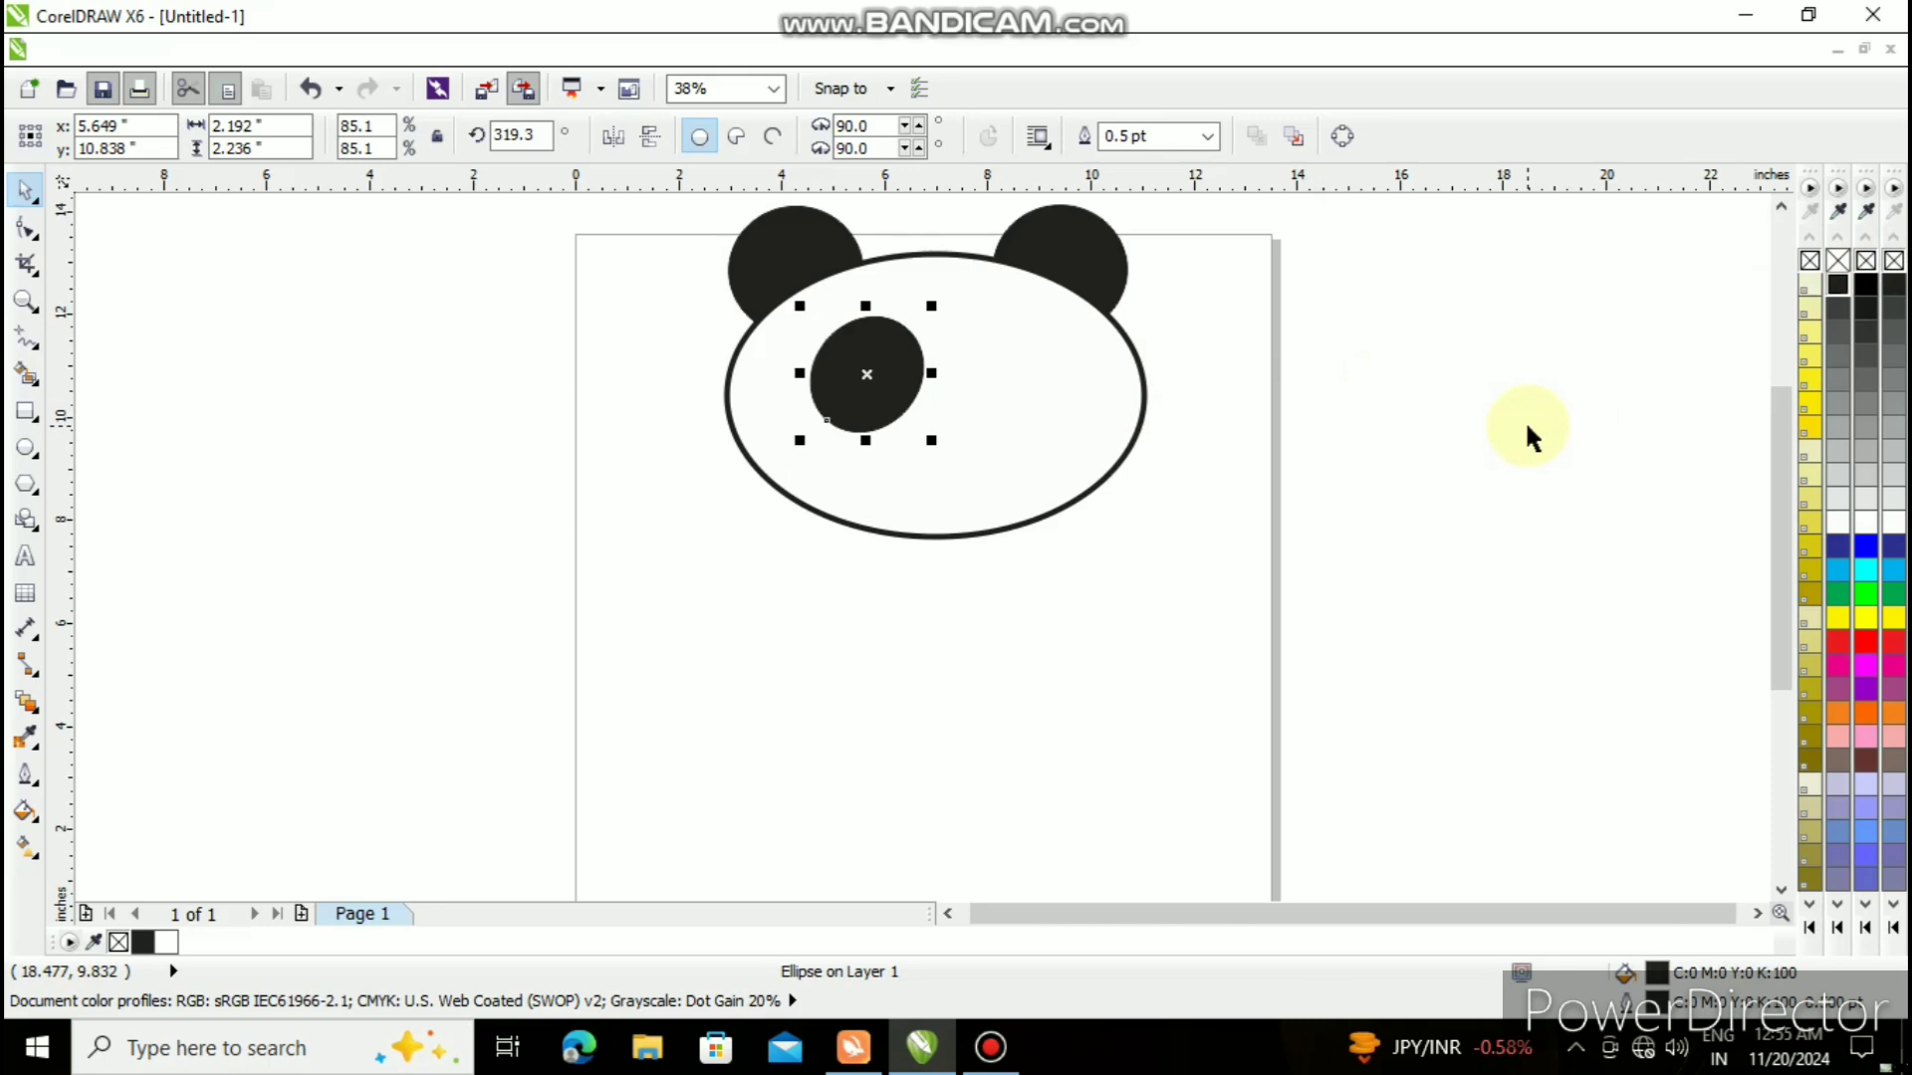
# - Duplicate the black eye patch, place the copy at about x 9.35, y 10.87 in, and mirror it horizontally
pyautogui.hotkey('ctrl', 'd')
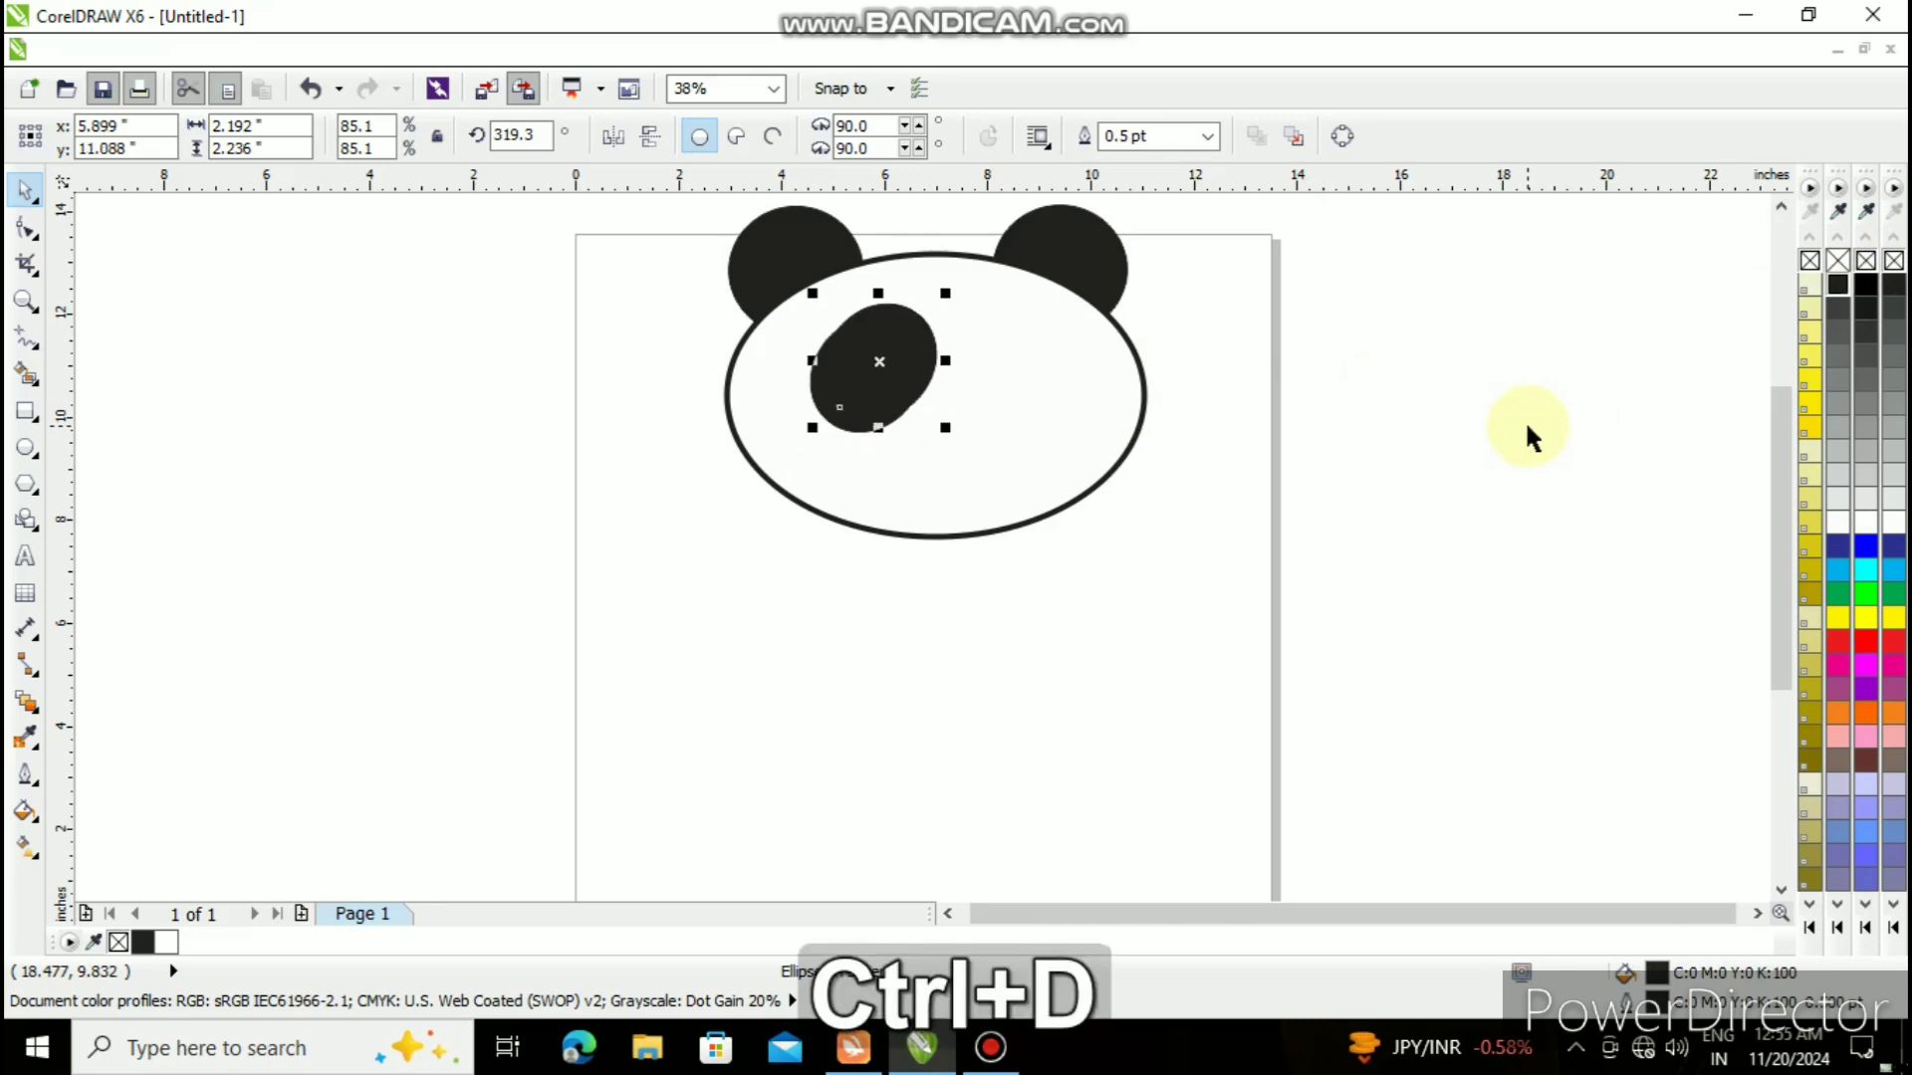
pyautogui.moveTo(878, 366); pyautogui.dragTo(1056, 373)
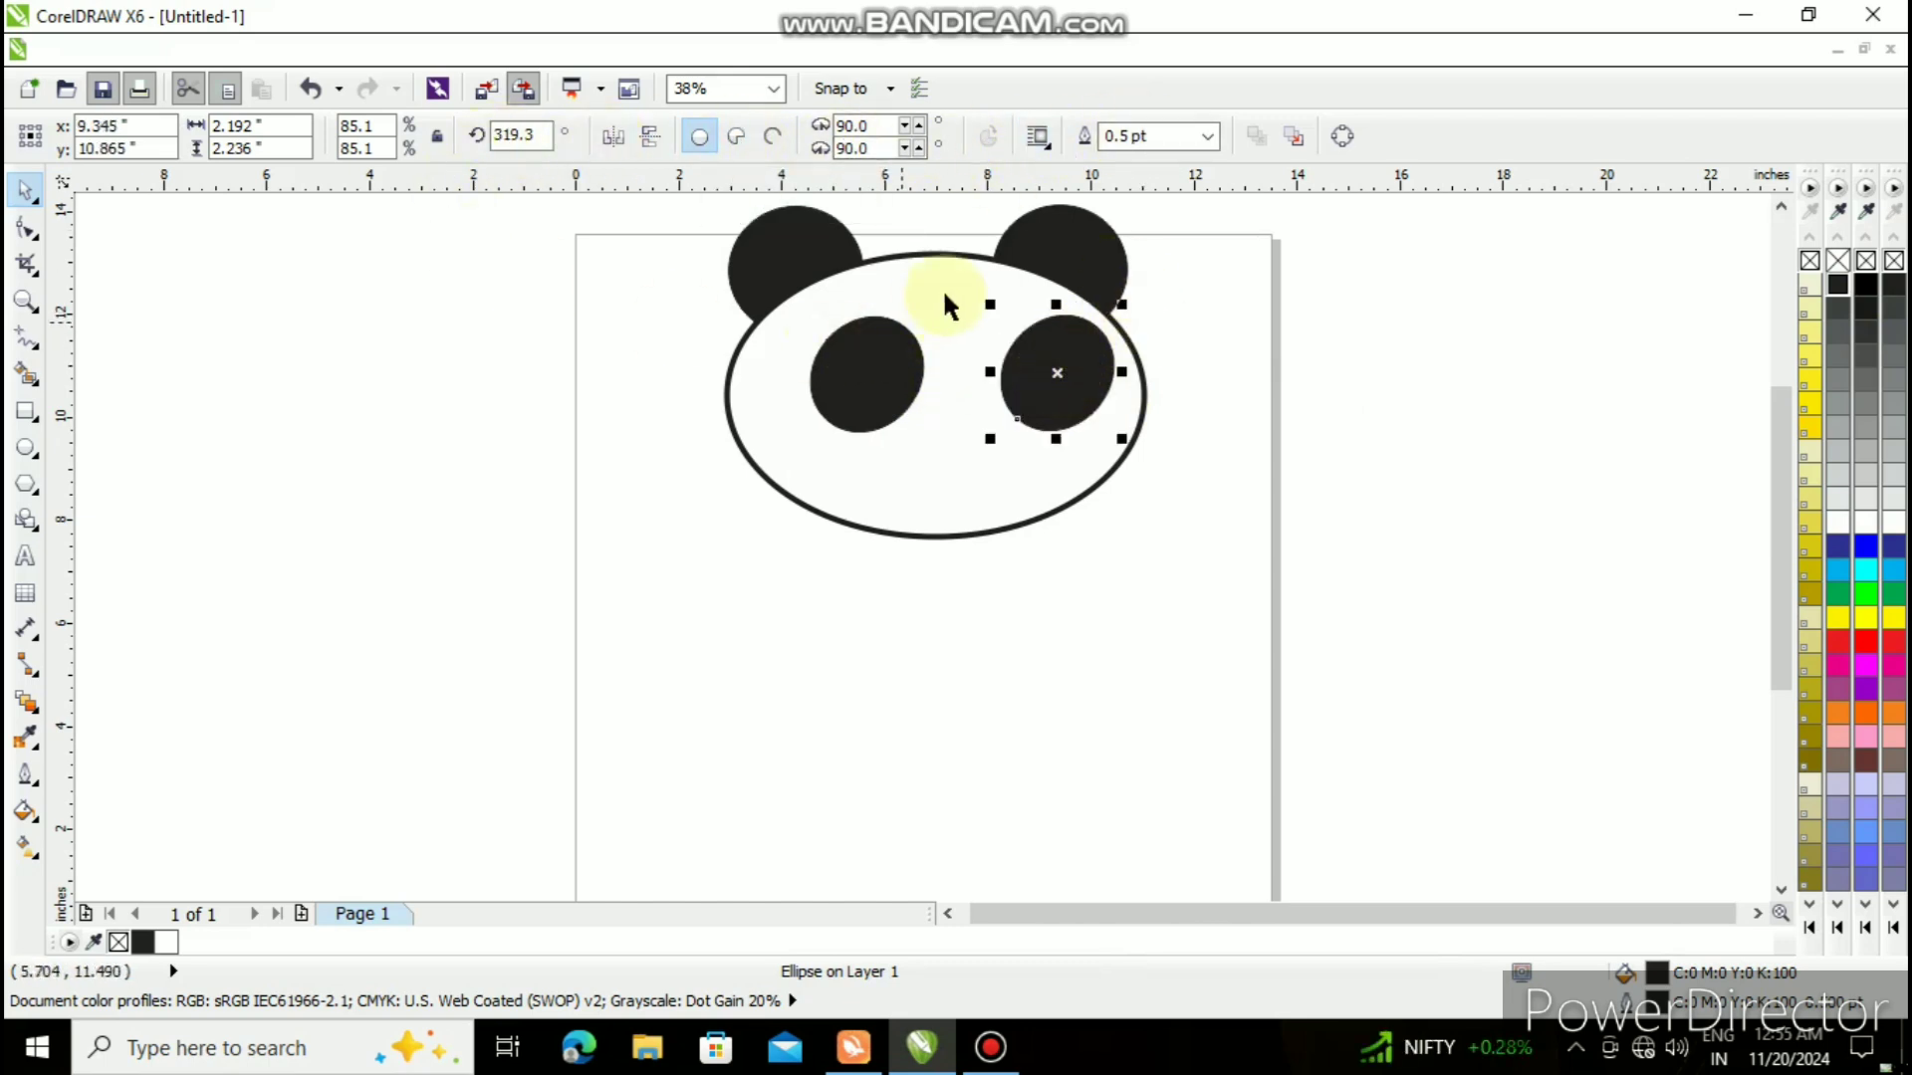
pyautogui.click(611, 139)
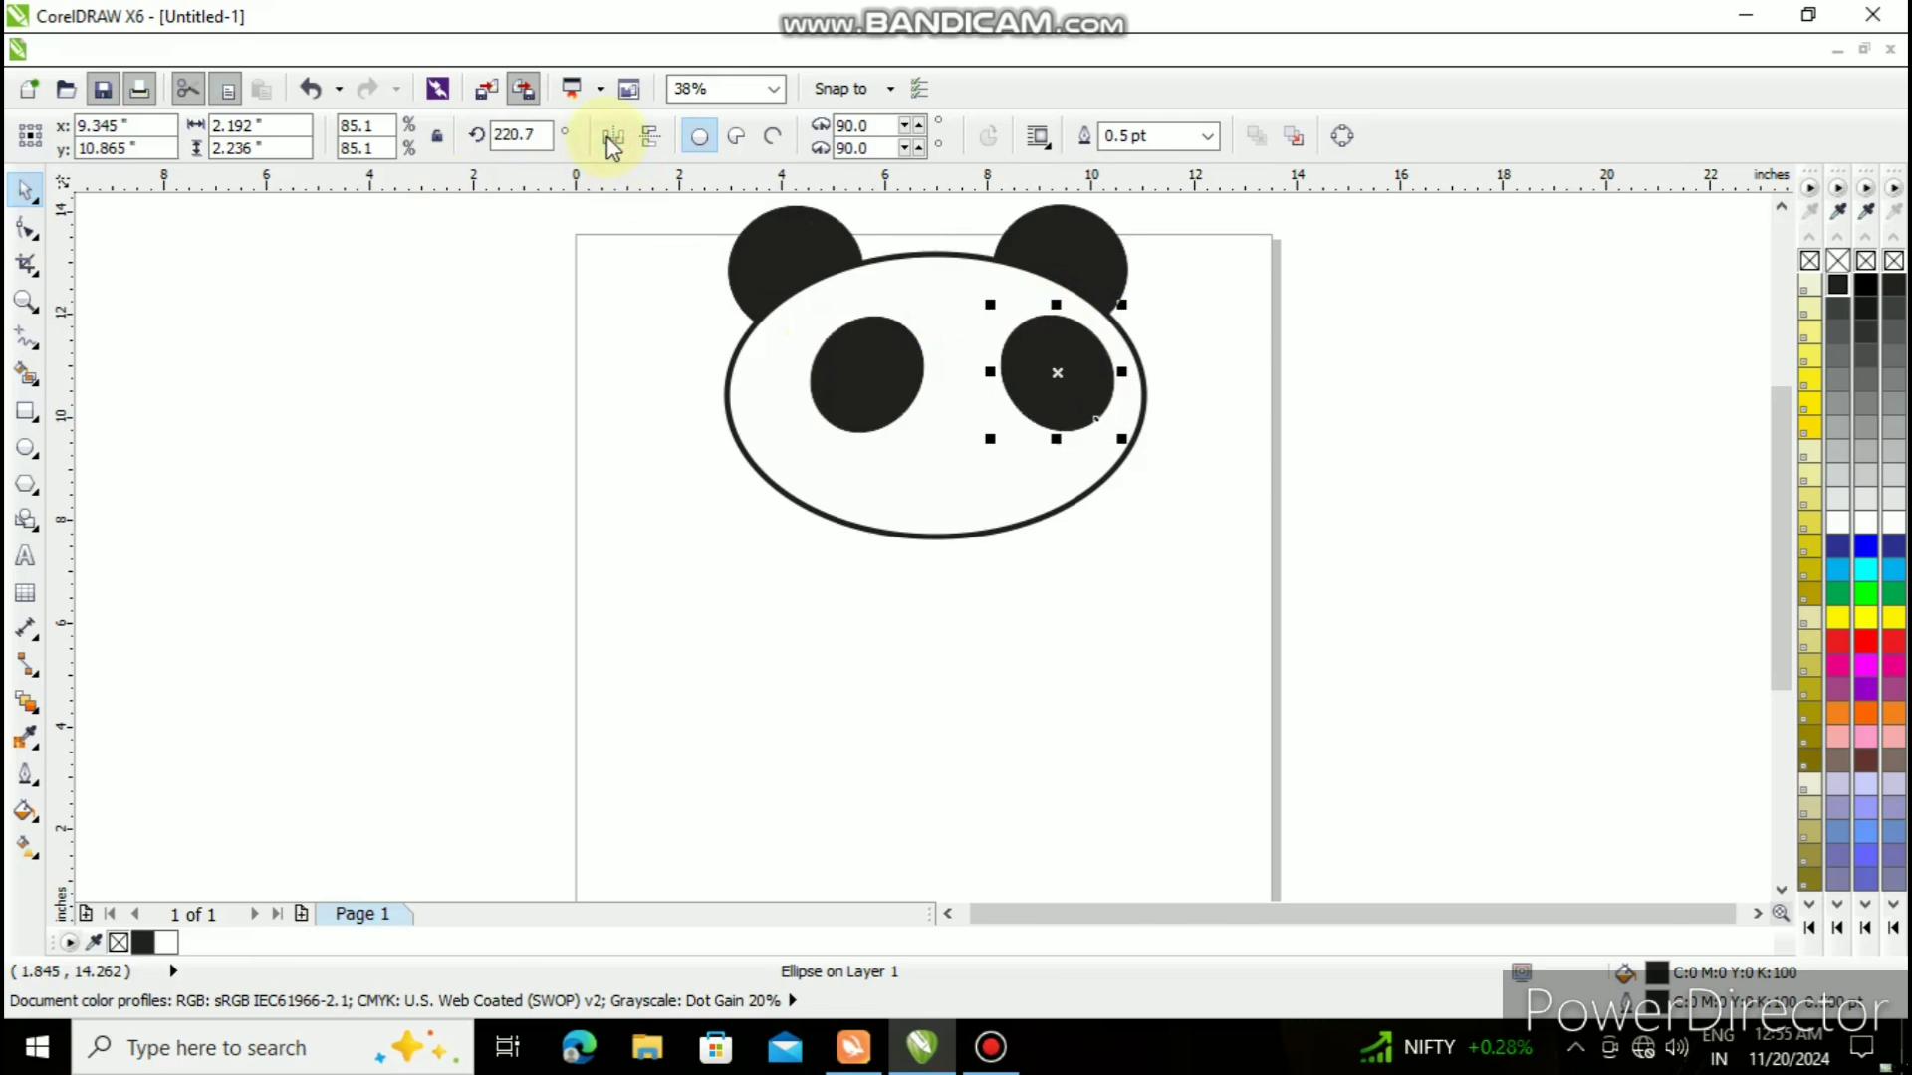
# - Nudge the right eye patch inward until its center is at about x 8.55 in
pyautogui.press('Left')
pyautogui.press('Left')
pyautogui.press('Left')
pyautogui.press('Left')
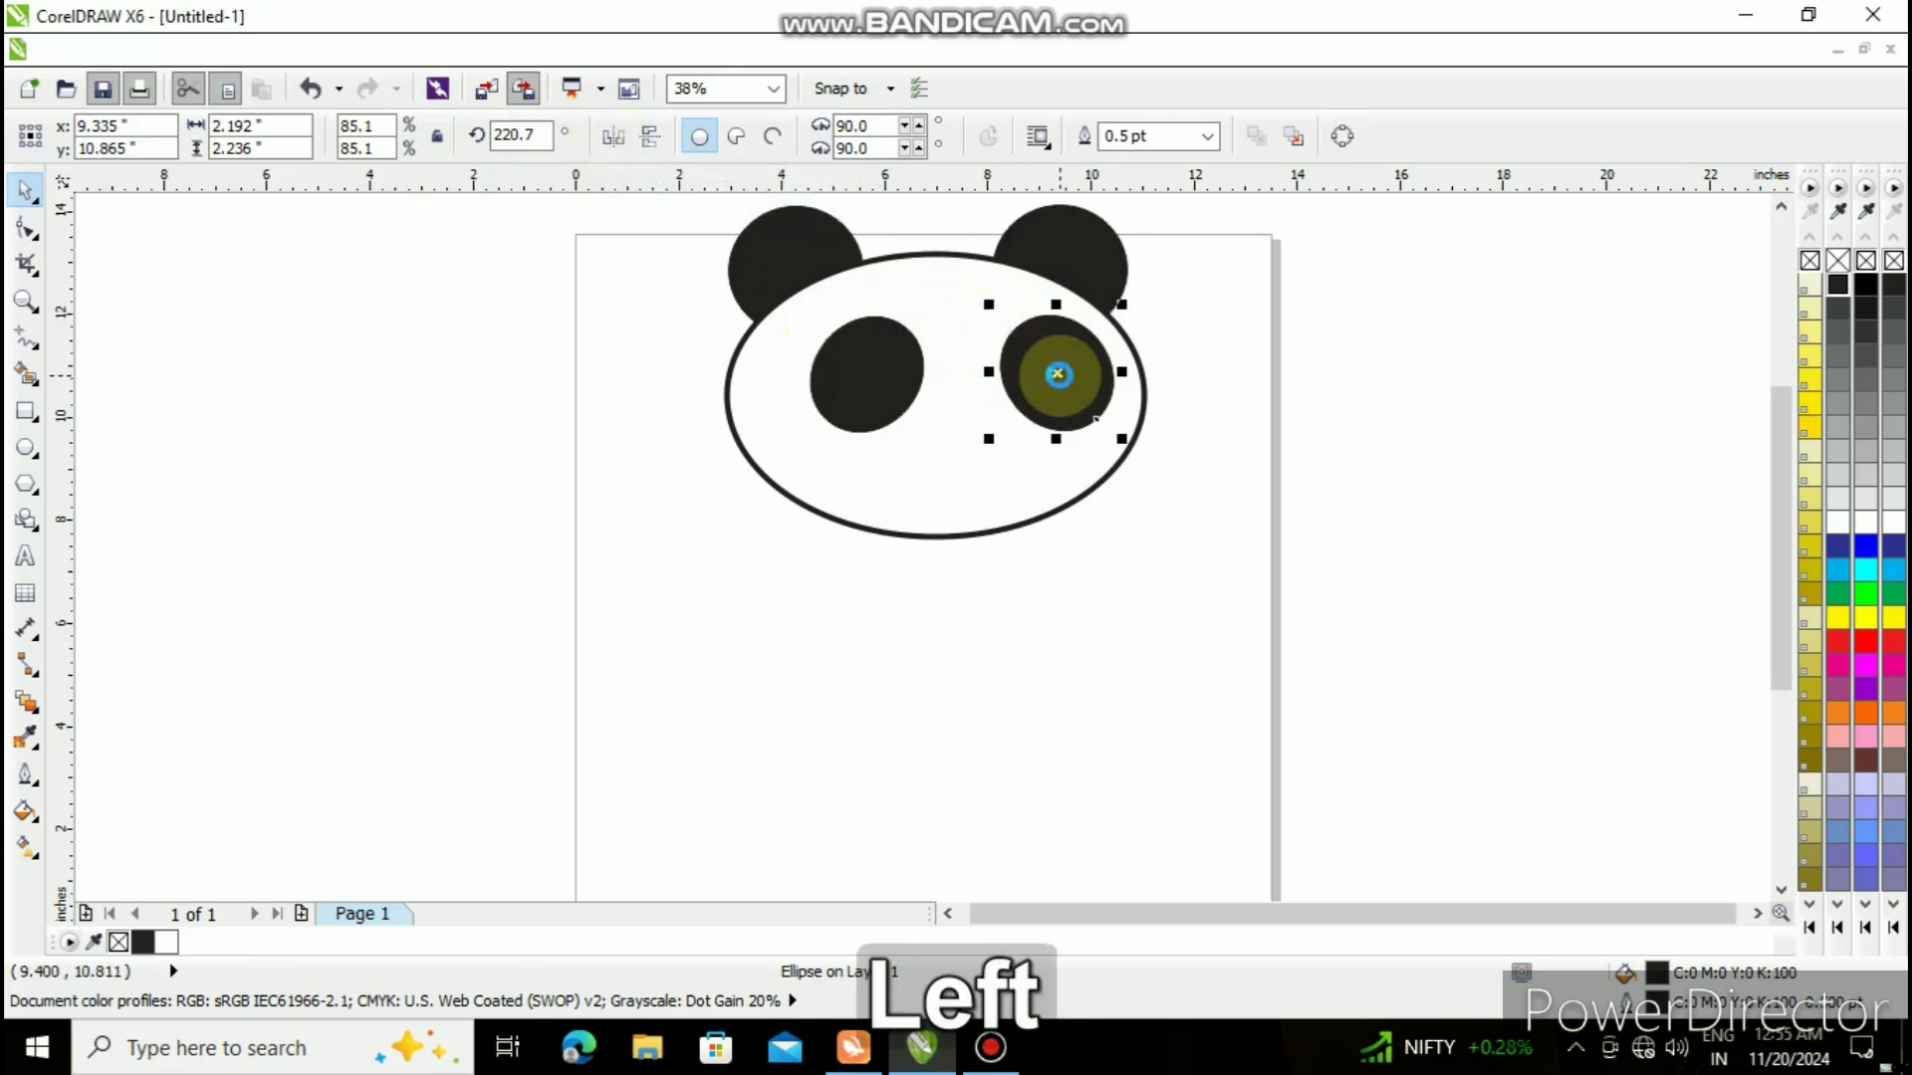
pyautogui.press('Left')
pyautogui.press('Left')
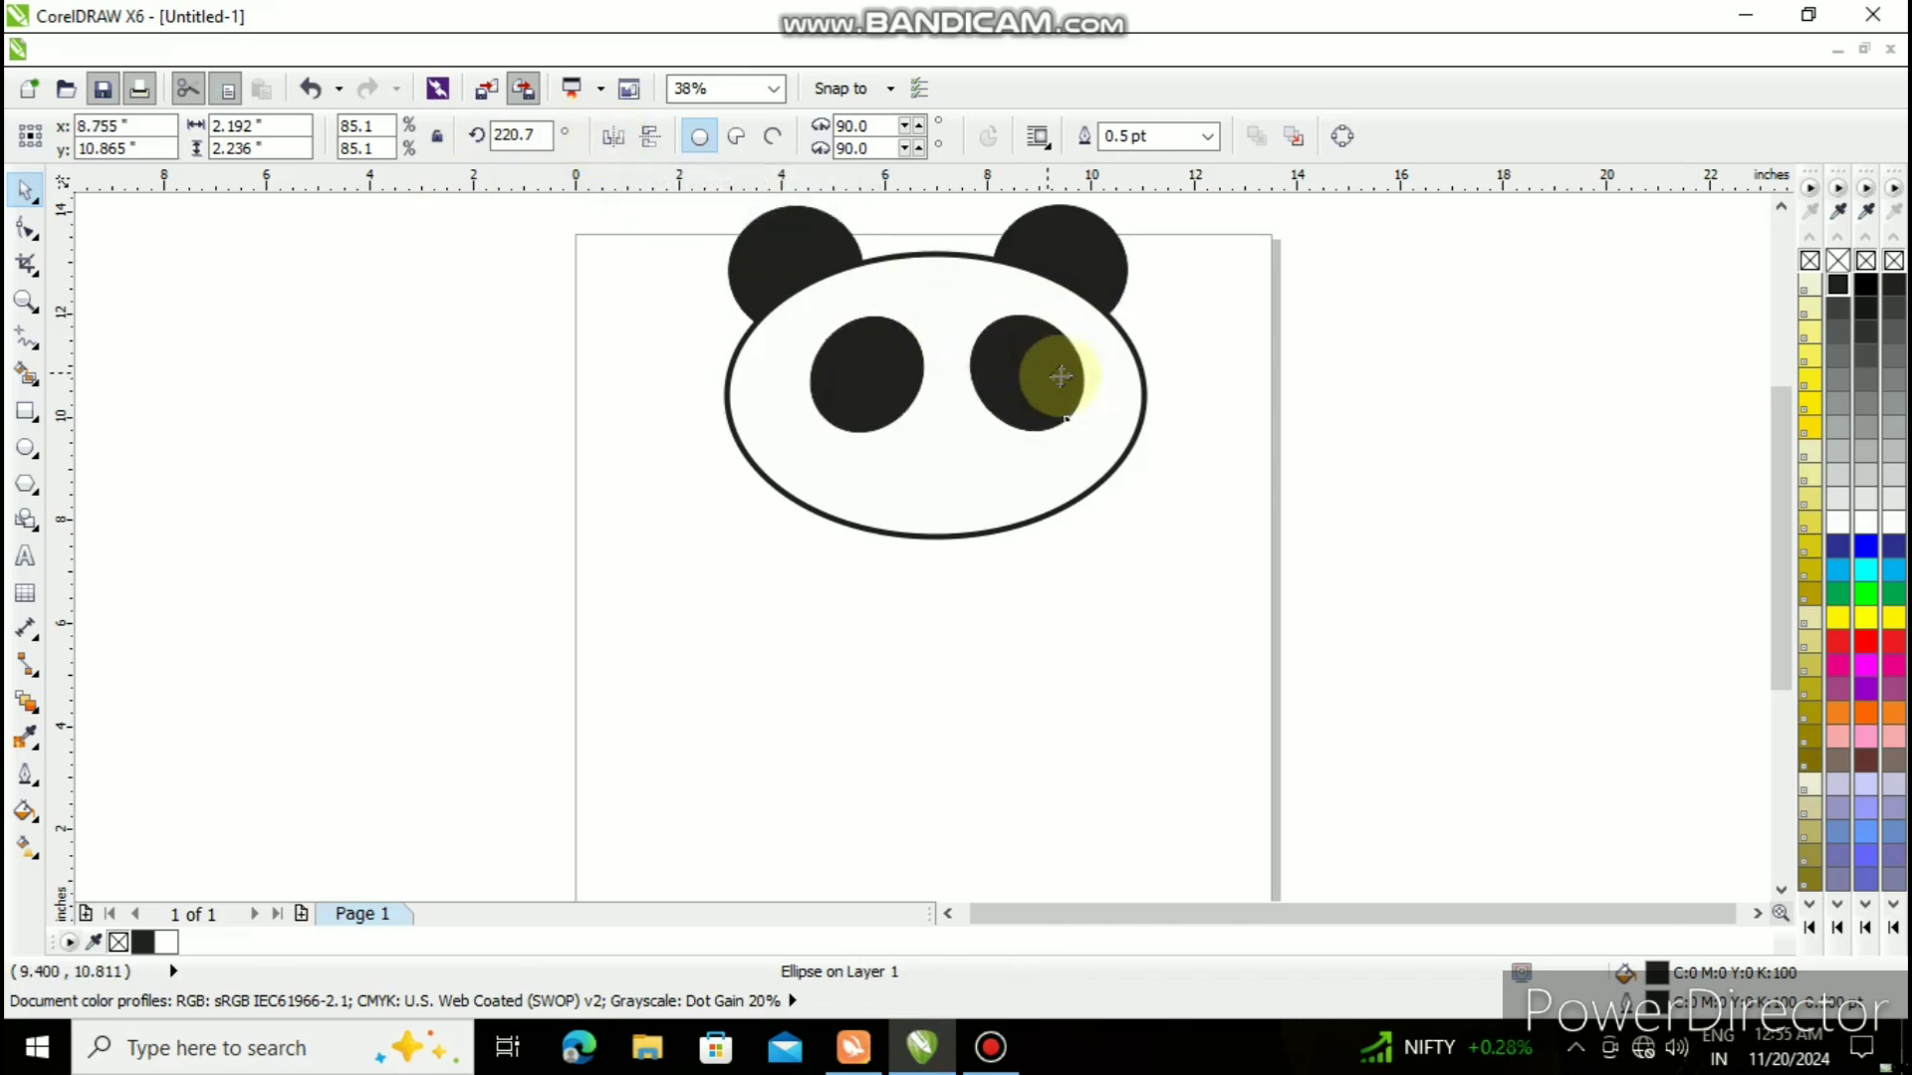
pyautogui.press('Left')
pyautogui.press('Left')
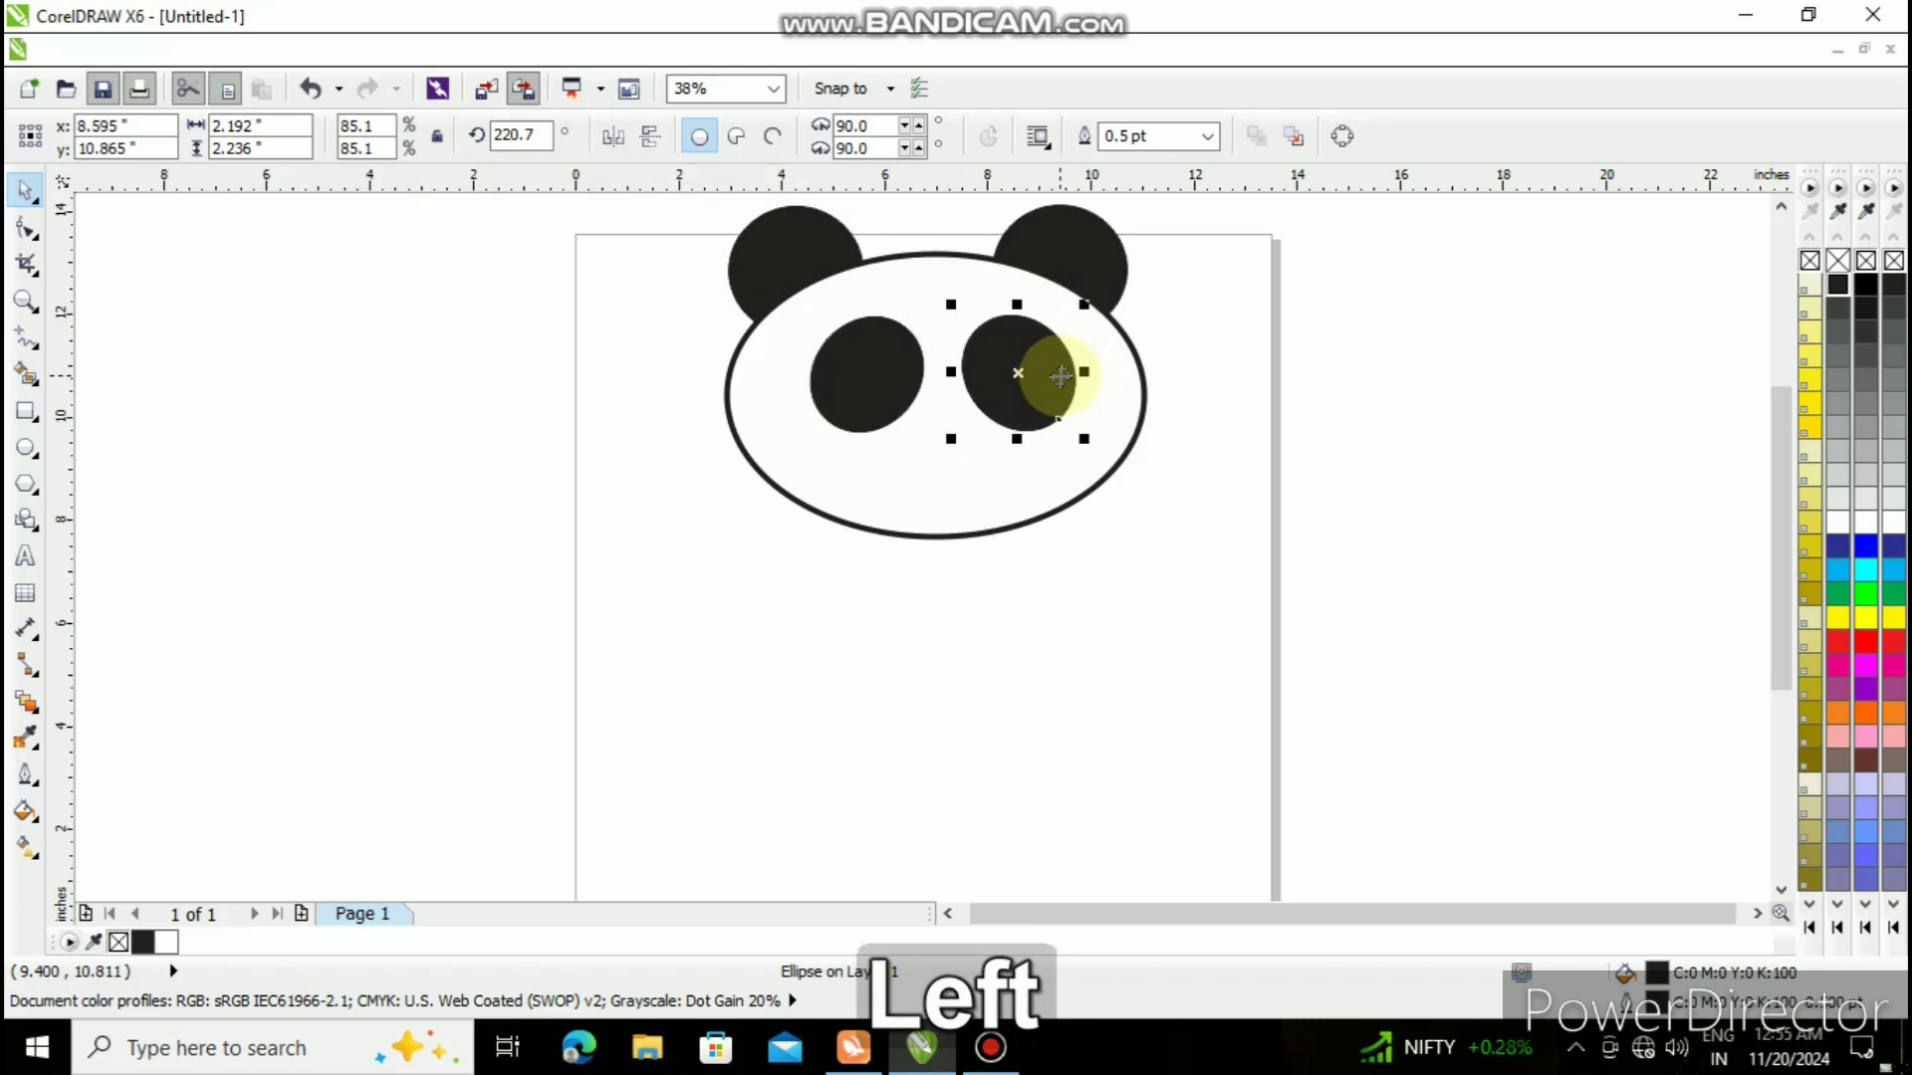
# - Nudge the left eye patch outward until its center is at about x 5.28 in
pyautogui.scroll(2, 1055, 375)
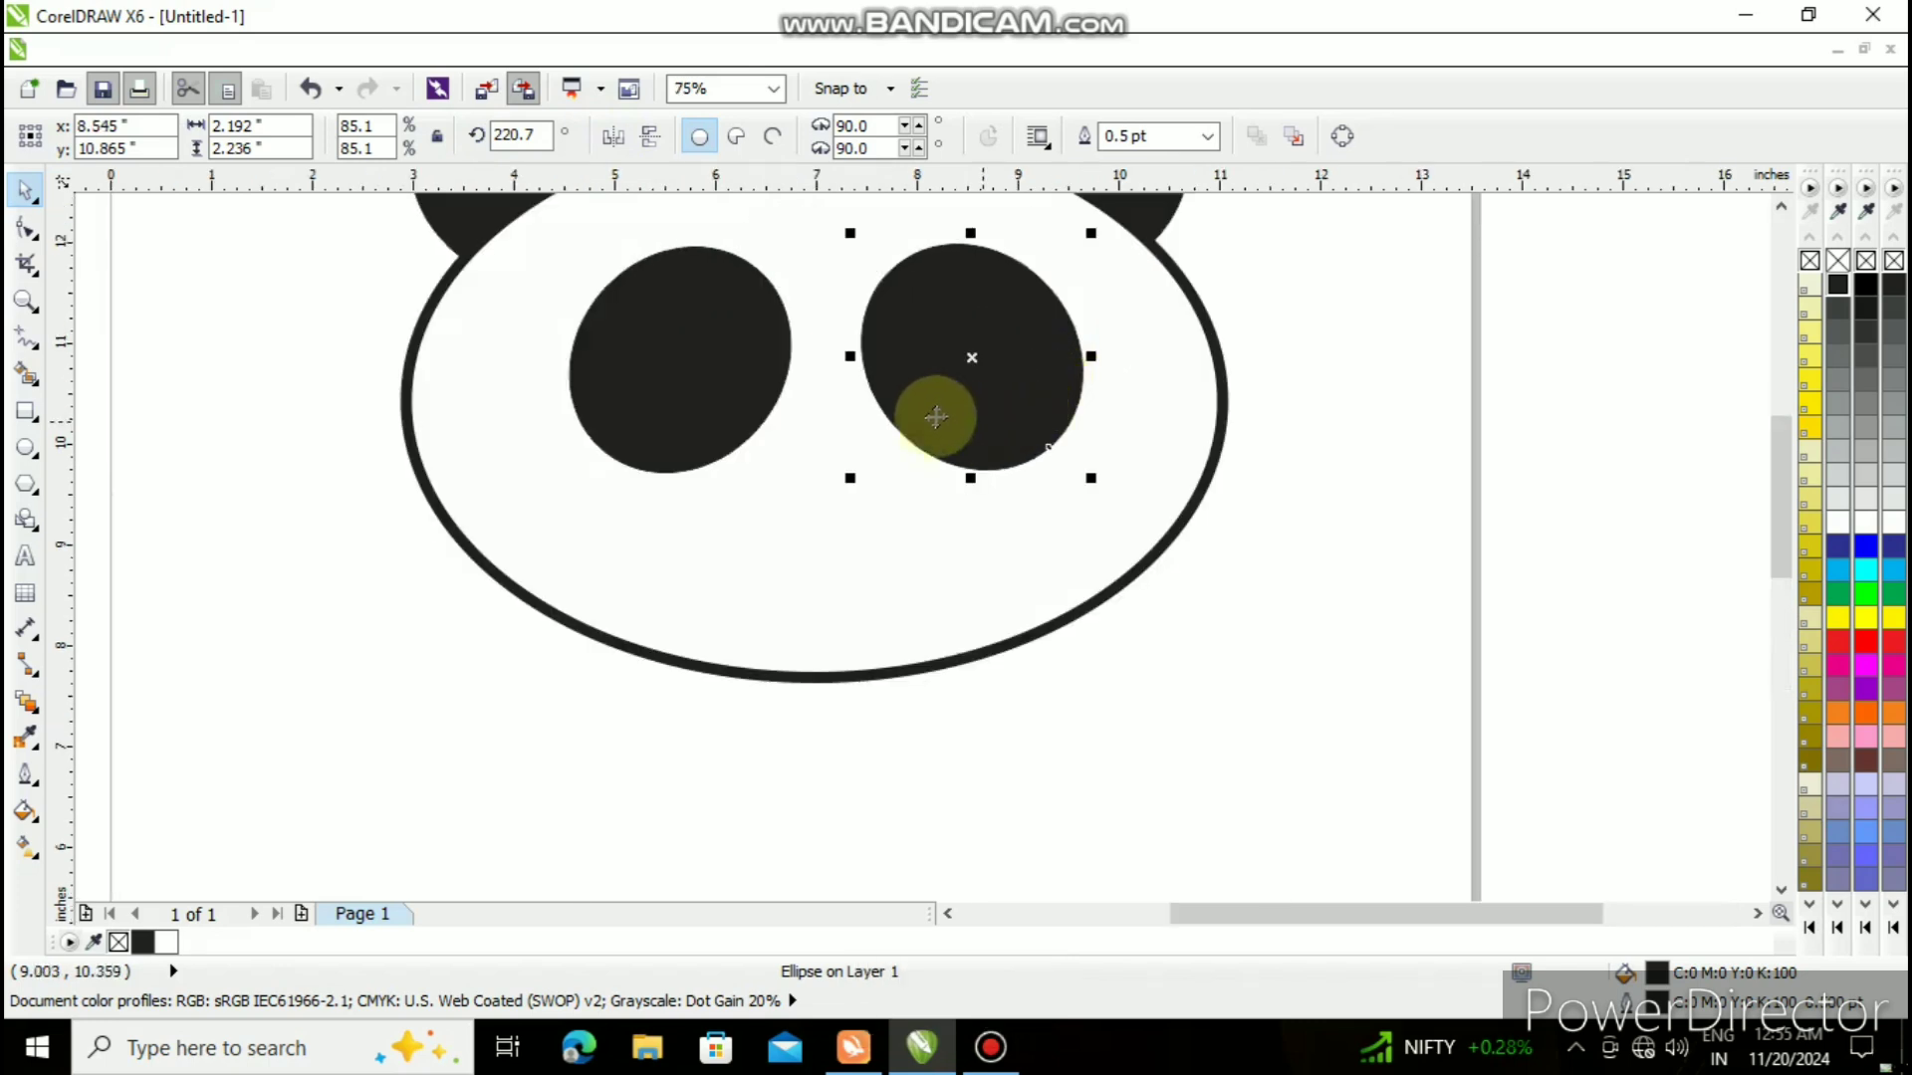
pyautogui.click(716, 385)
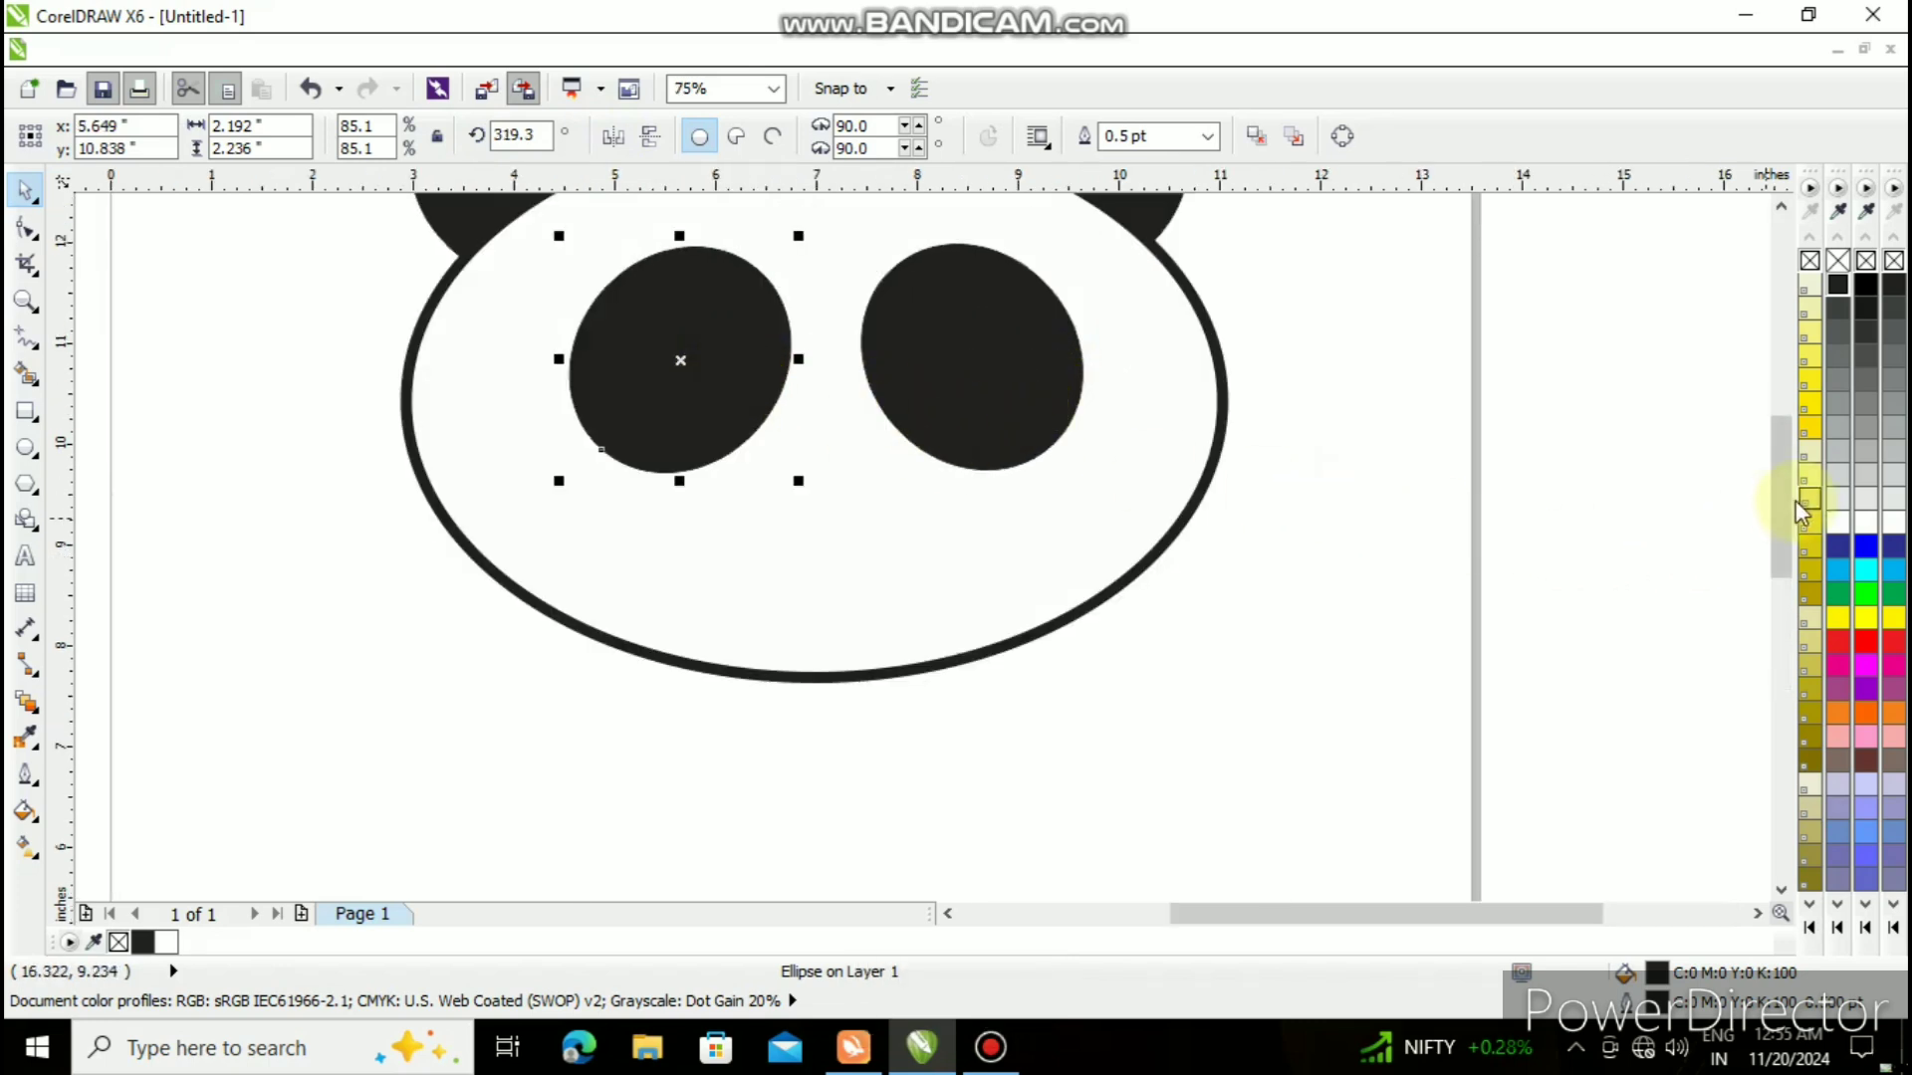
pyautogui.scroll(2, 1782, 496)
pyautogui.moveTo(1778, 492); pyautogui.dragTo(1778, 487)
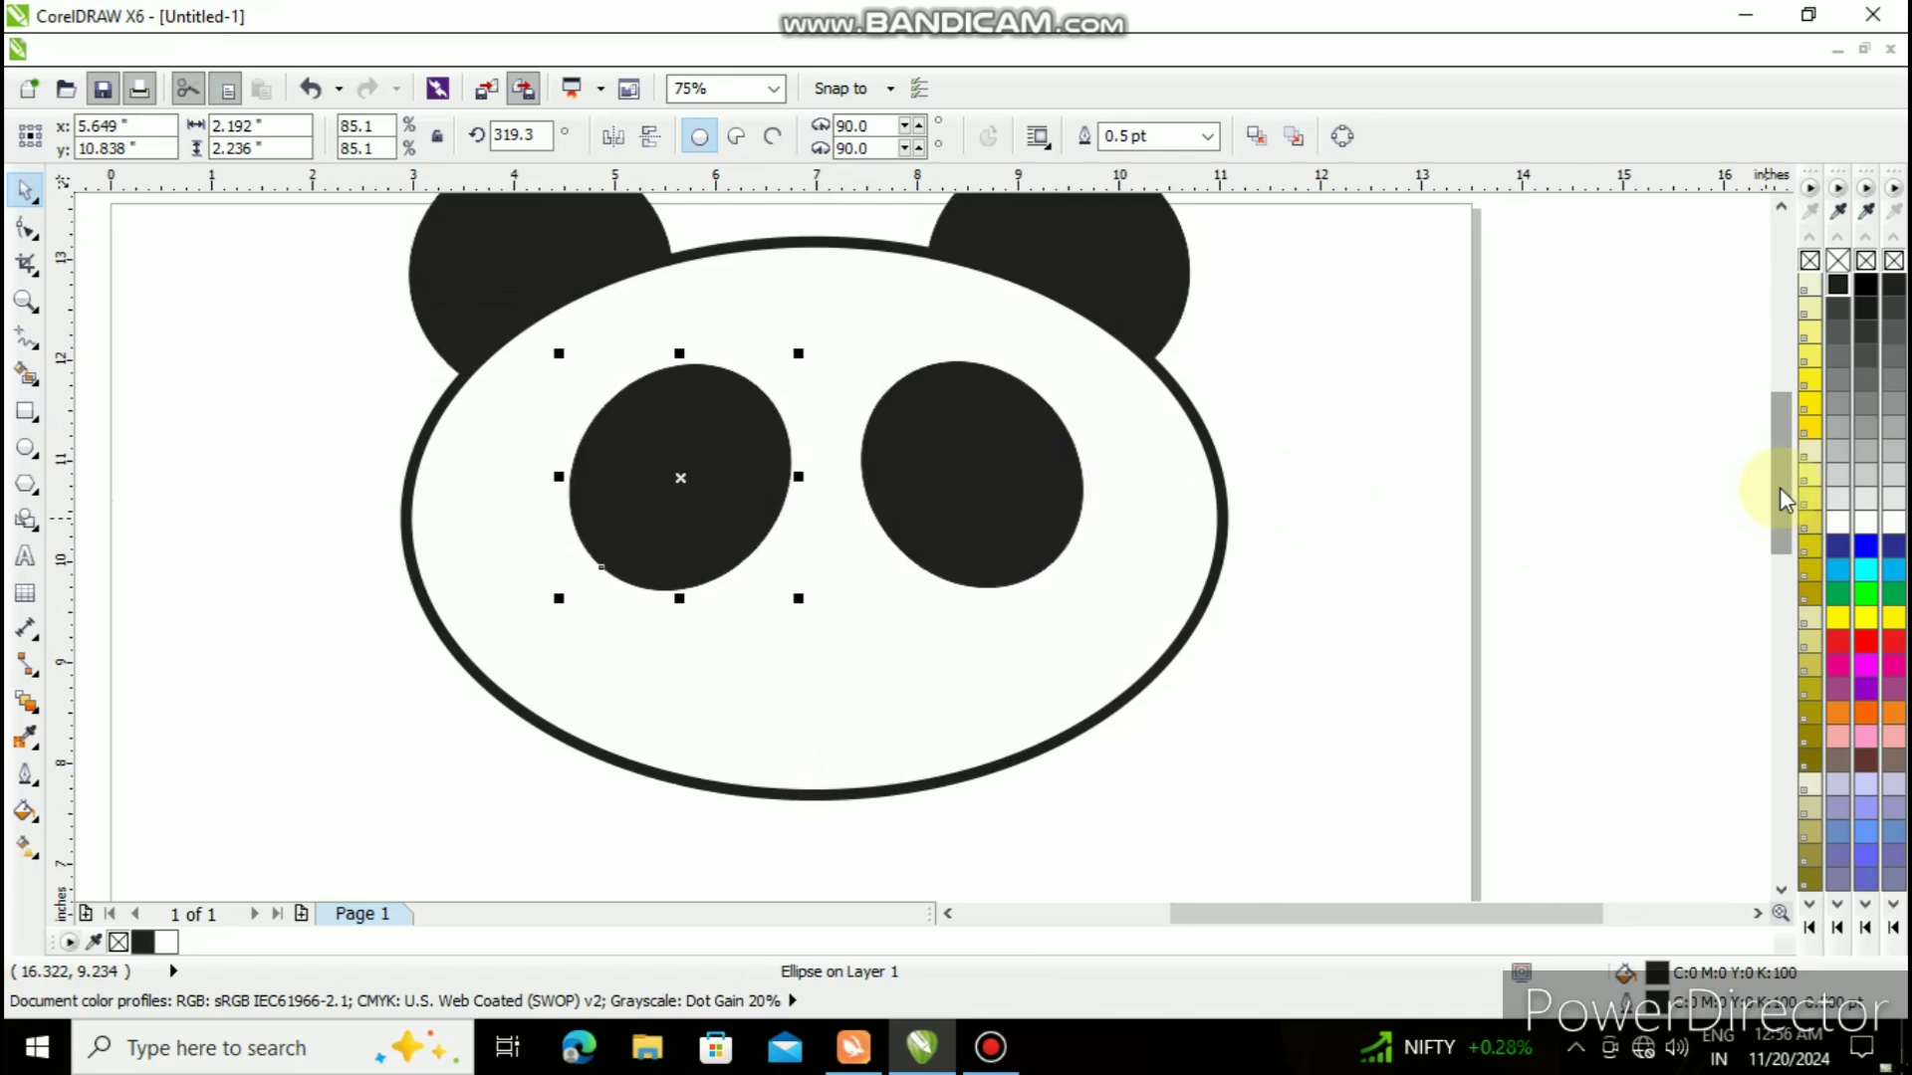
pyautogui.press('Left')
pyautogui.press('Left')
pyautogui.press('Left')
pyautogui.press('Left')
pyautogui.press('Left')
pyautogui.press('Left')
pyautogui.press('Left')
pyautogui.press('Left')
pyautogui.press('Left')
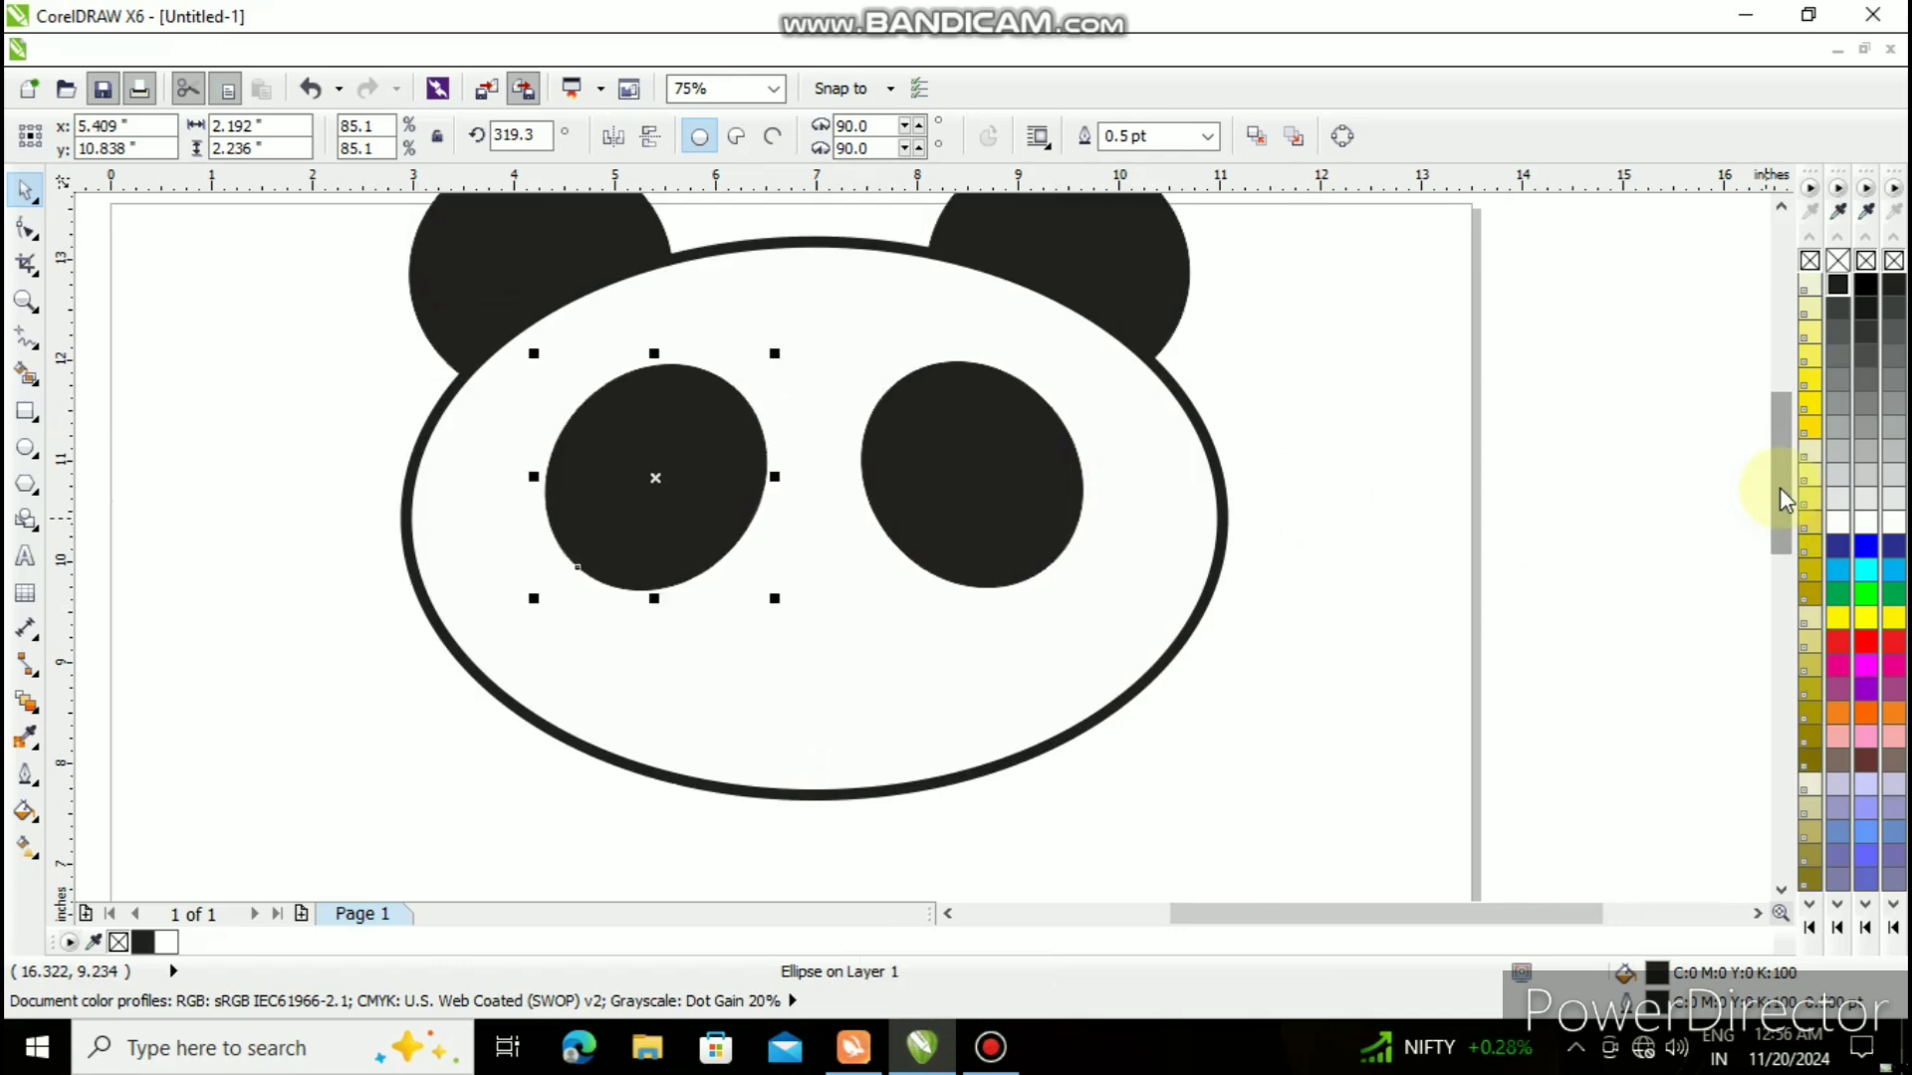
pyautogui.press('Left')
pyautogui.press('Left')
pyautogui.press('Left')
pyautogui.press('Left')
pyautogui.press('Left')
pyautogui.press('Left')
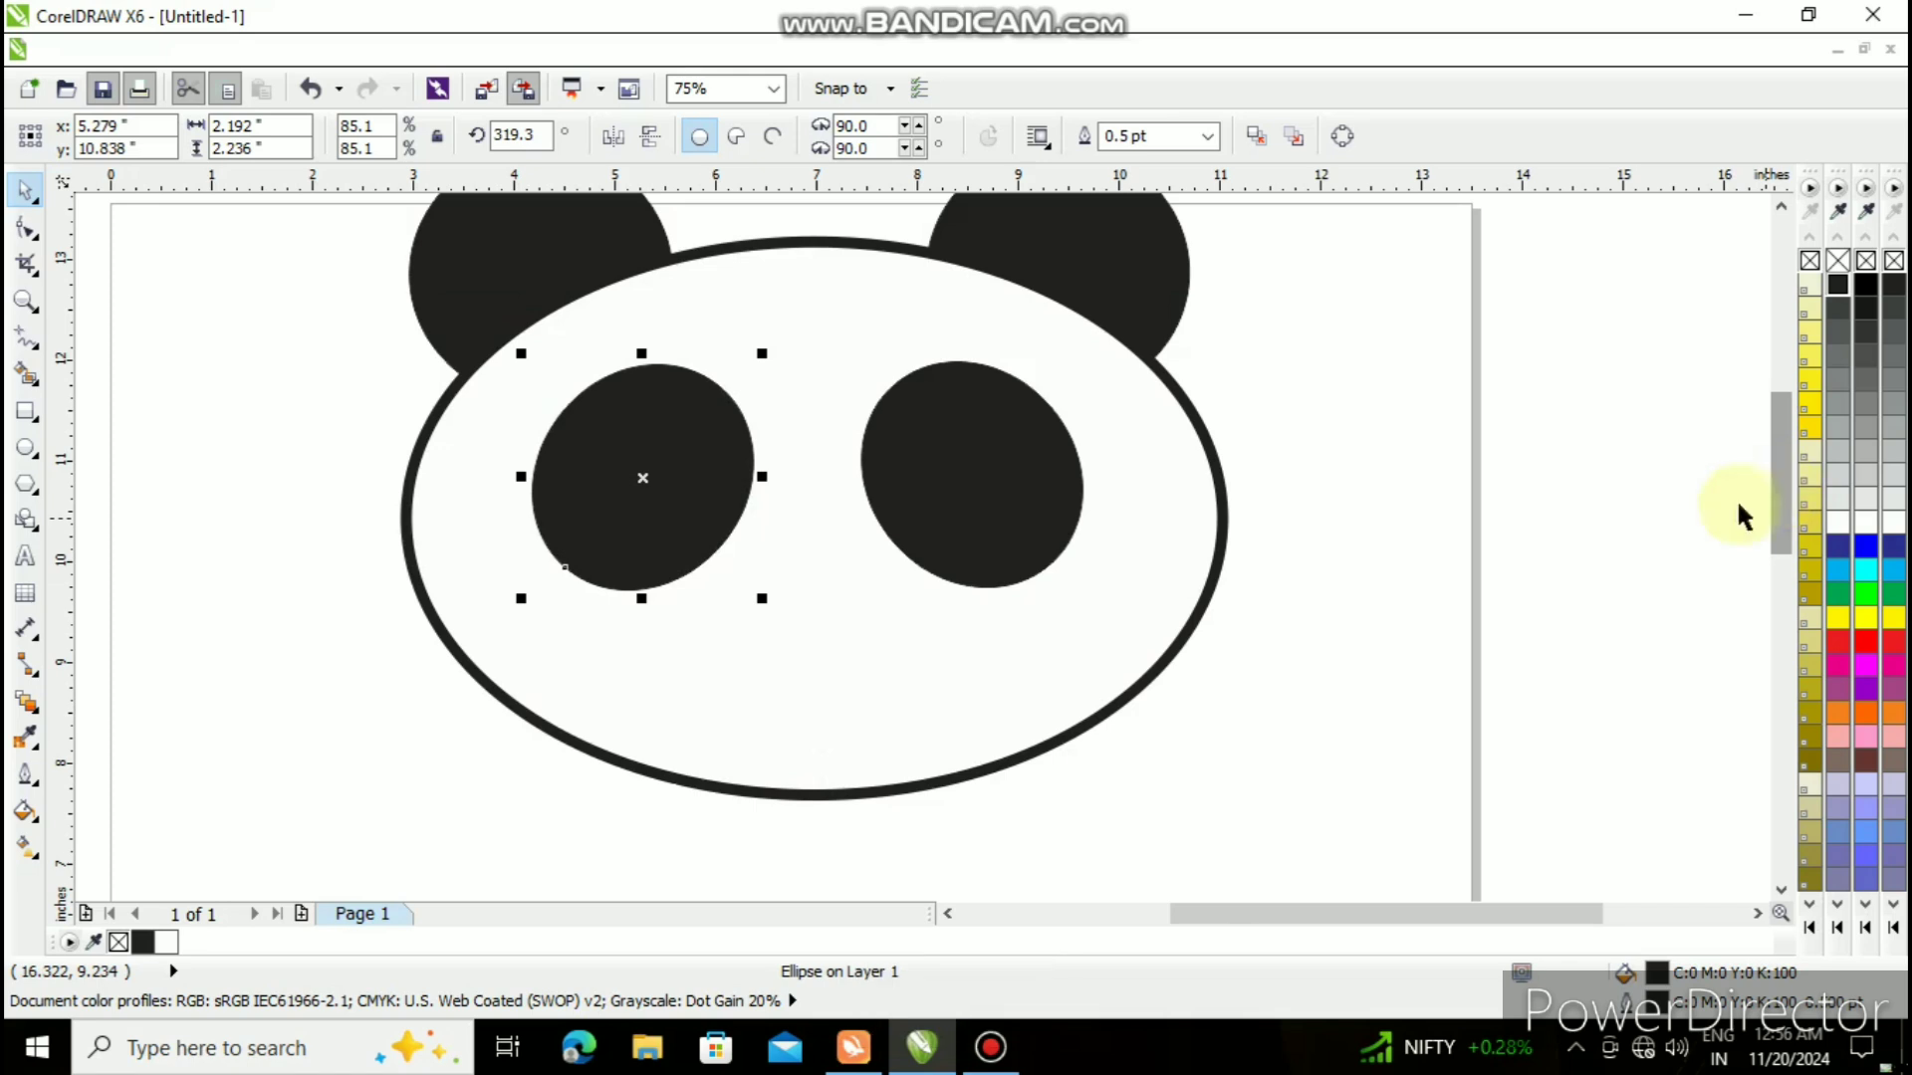
# - Draw a highlight ellipse about 0.80 by 0.75 in in the upper right of the left eye patch and fill it white
pyautogui.click(28, 450)
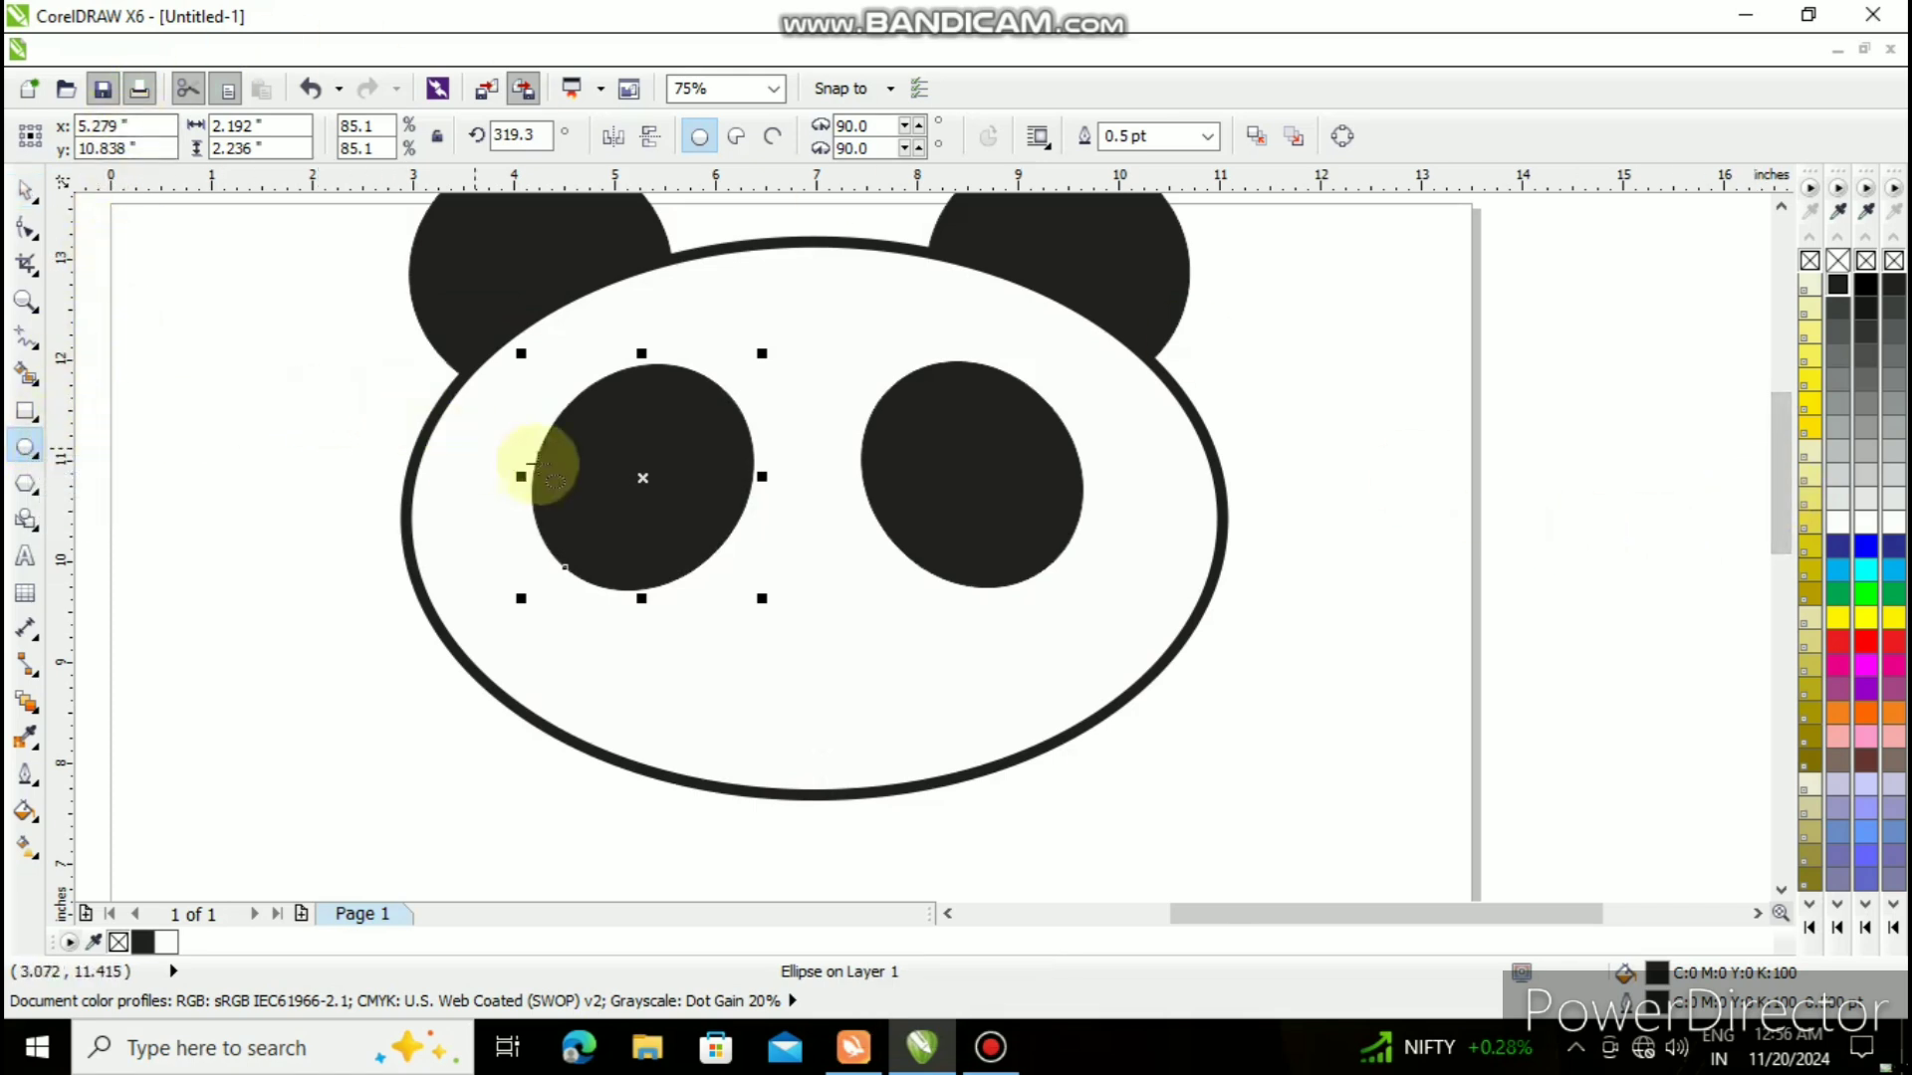
pyautogui.moveTo(640, 460); pyautogui.dragTo(728, 375)
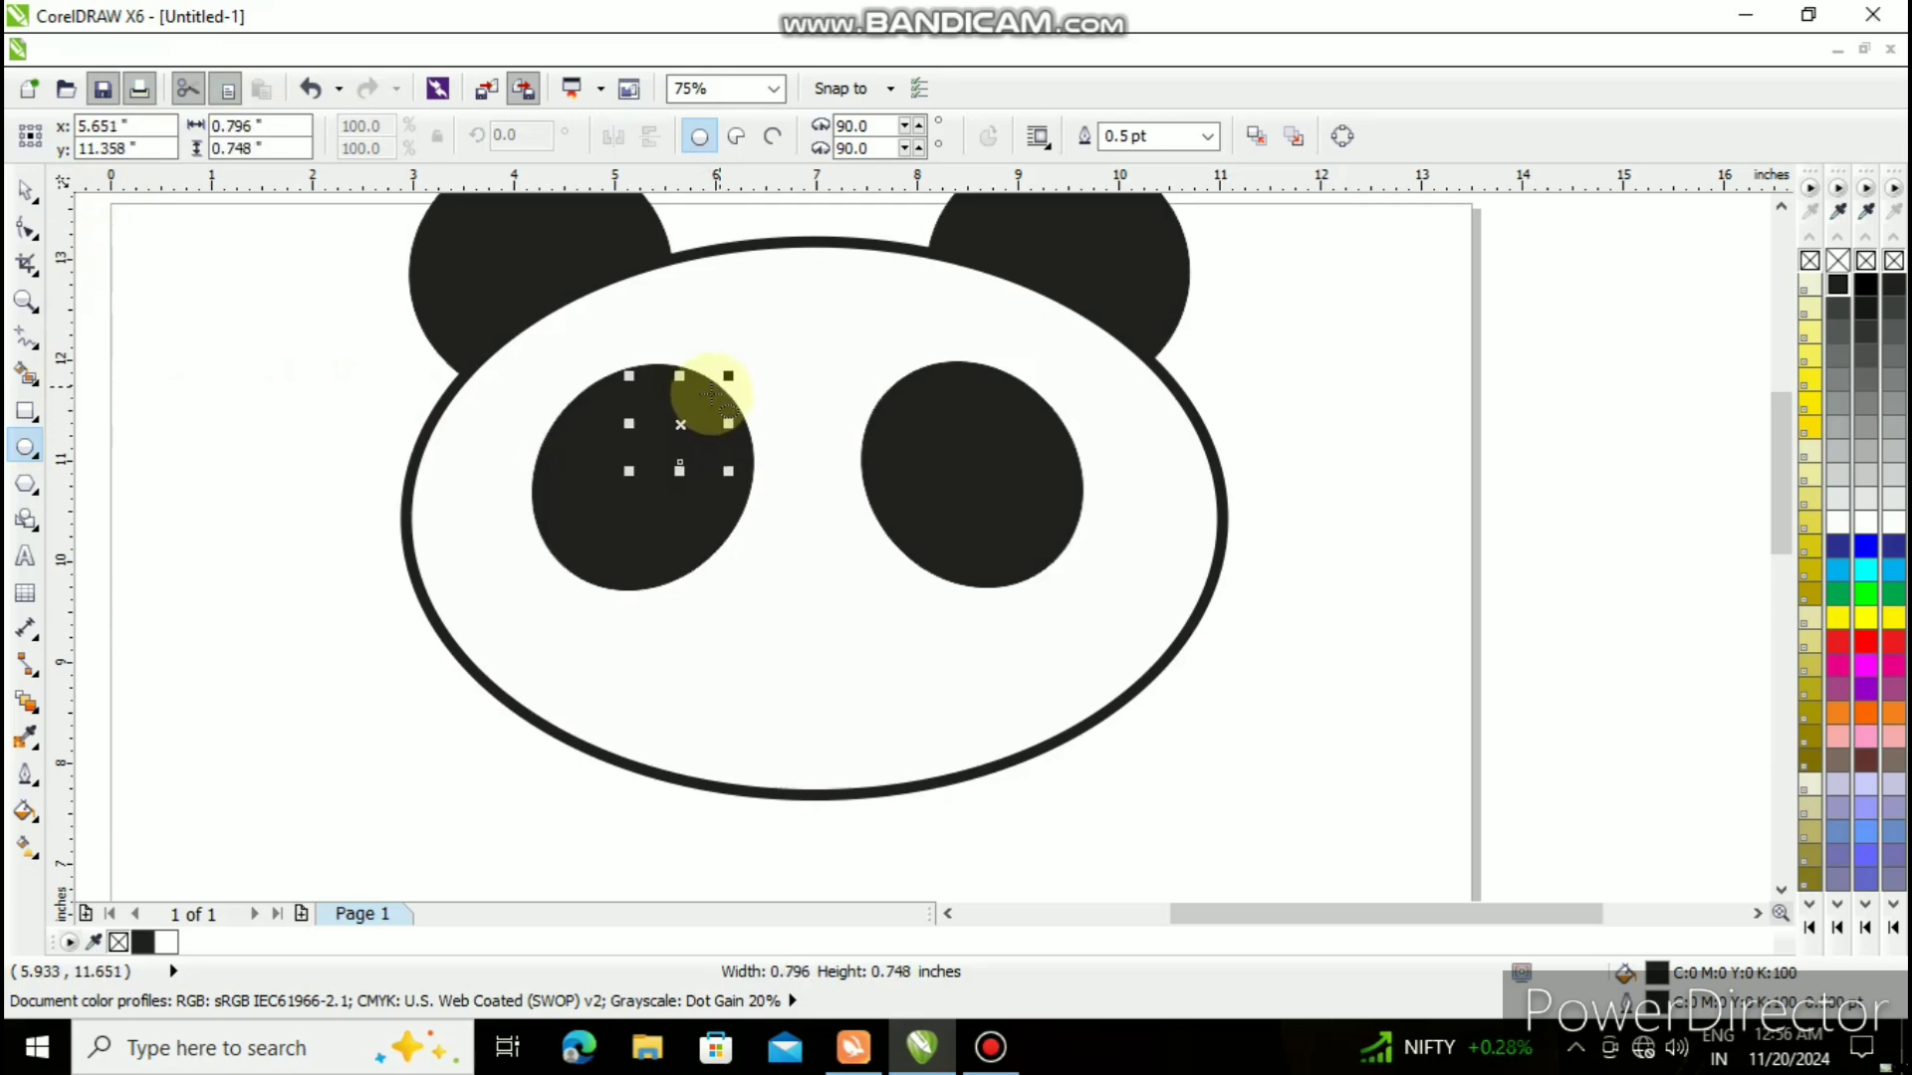
pyautogui.click(1832, 521)
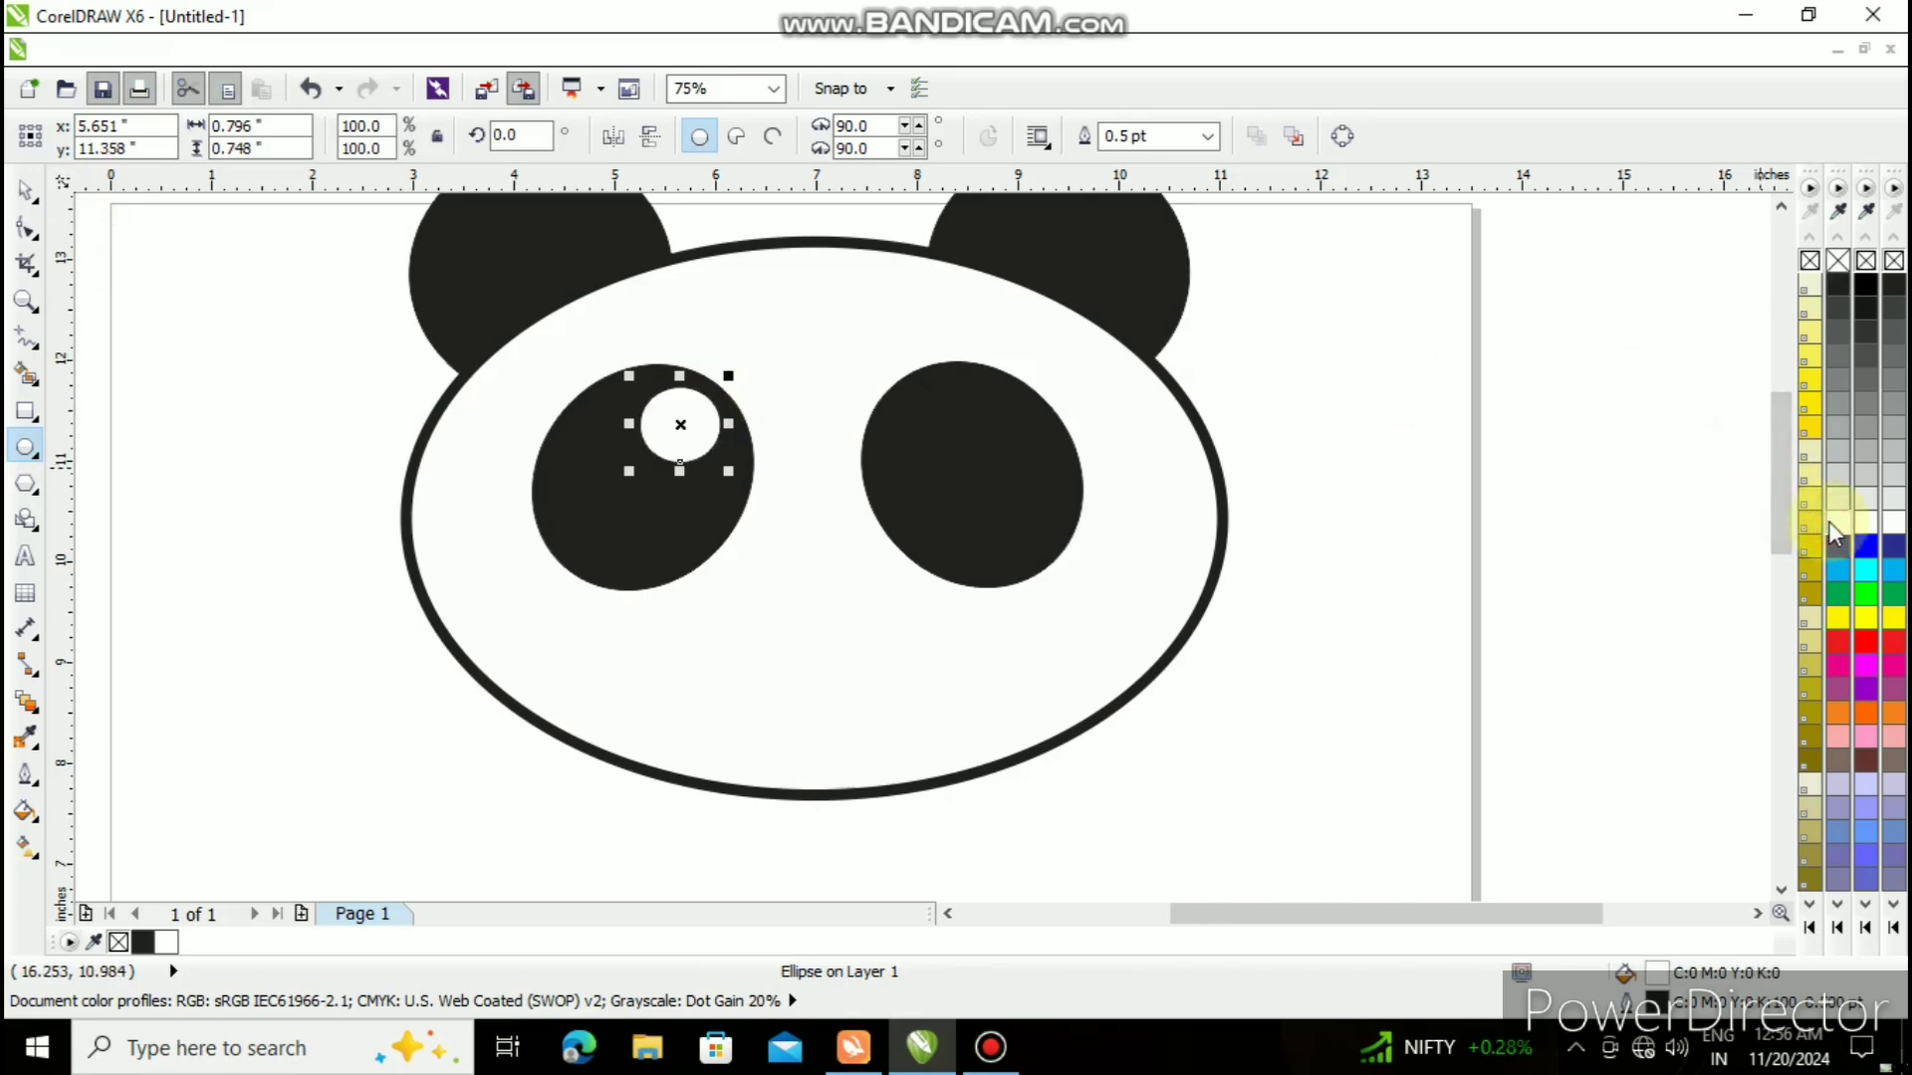
# - Duplicate the white highlight and position the copy in the right eye patch at about x 8.13, y 11.31 in
pyautogui.hotkey('ctrl', 'd')
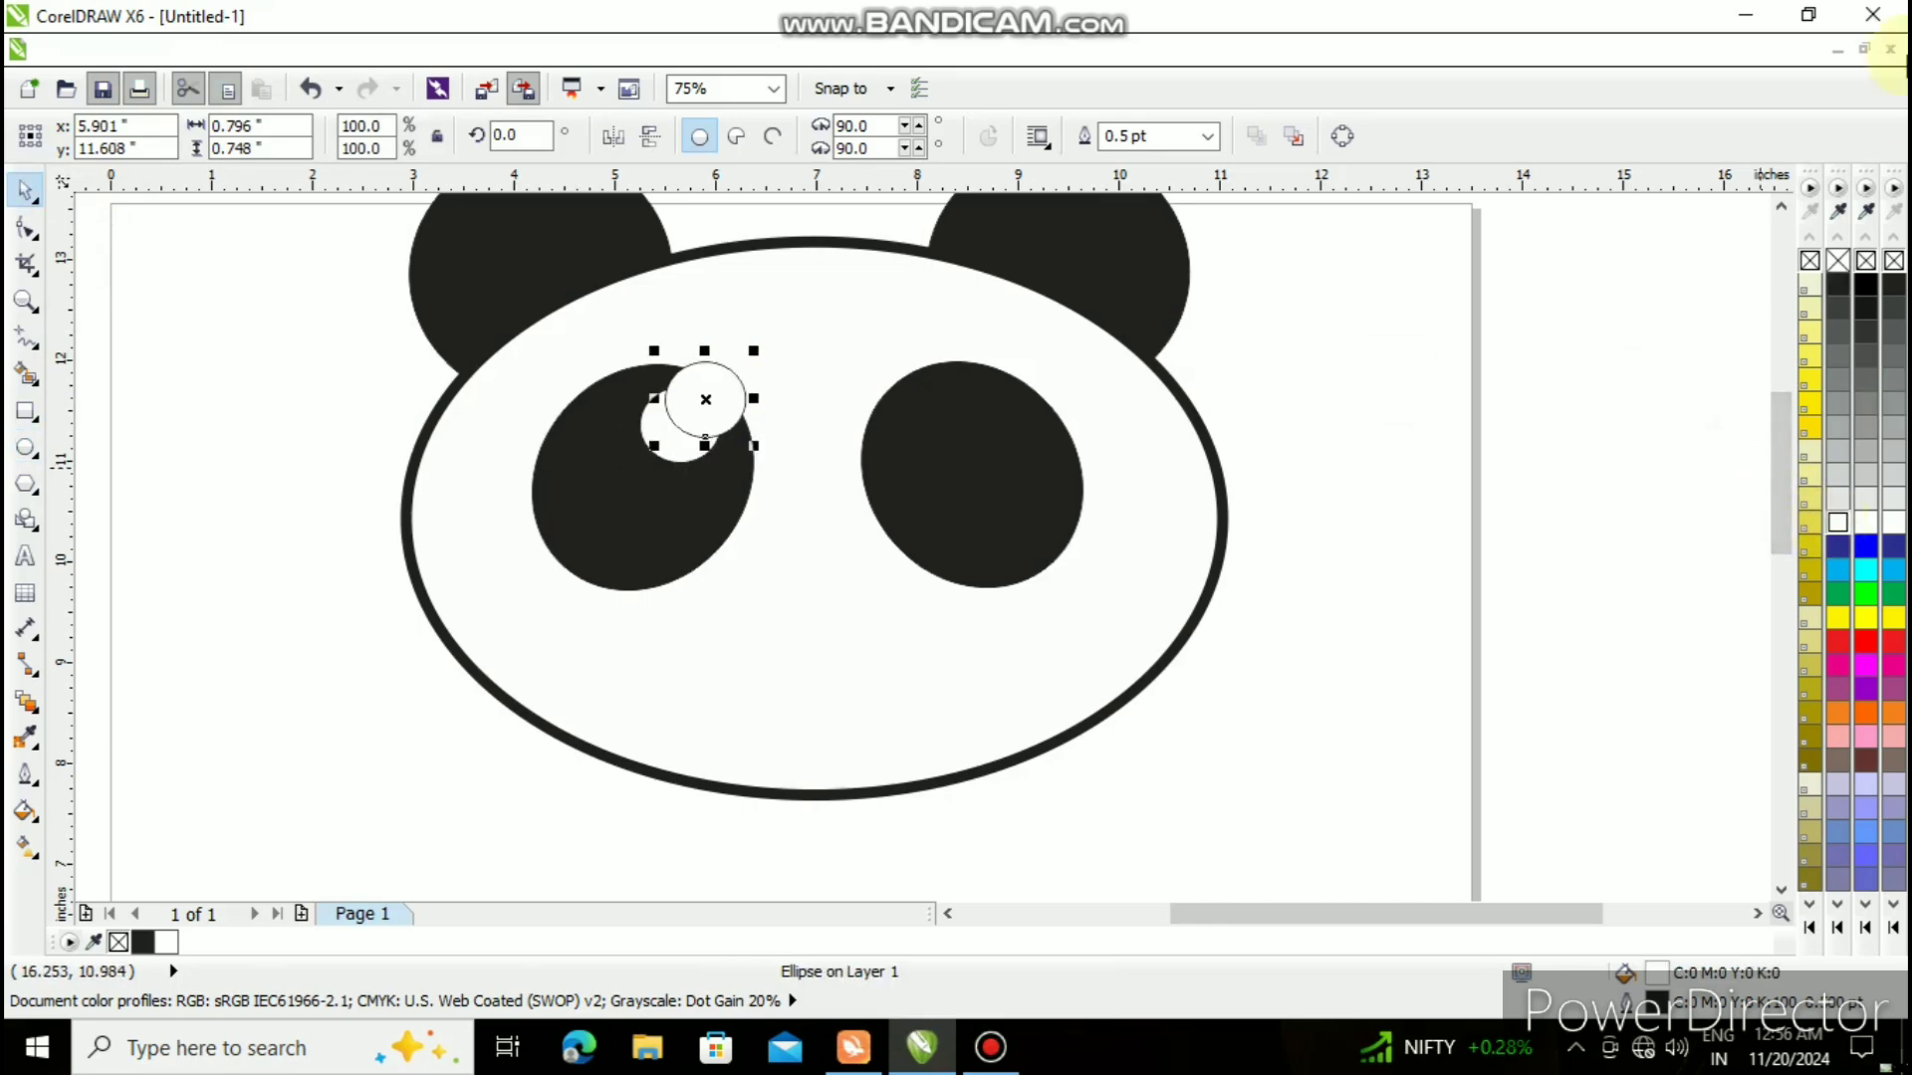
pyautogui.moveTo(709, 398); pyautogui.dragTo(929, 423)
pyautogui.press('Down')
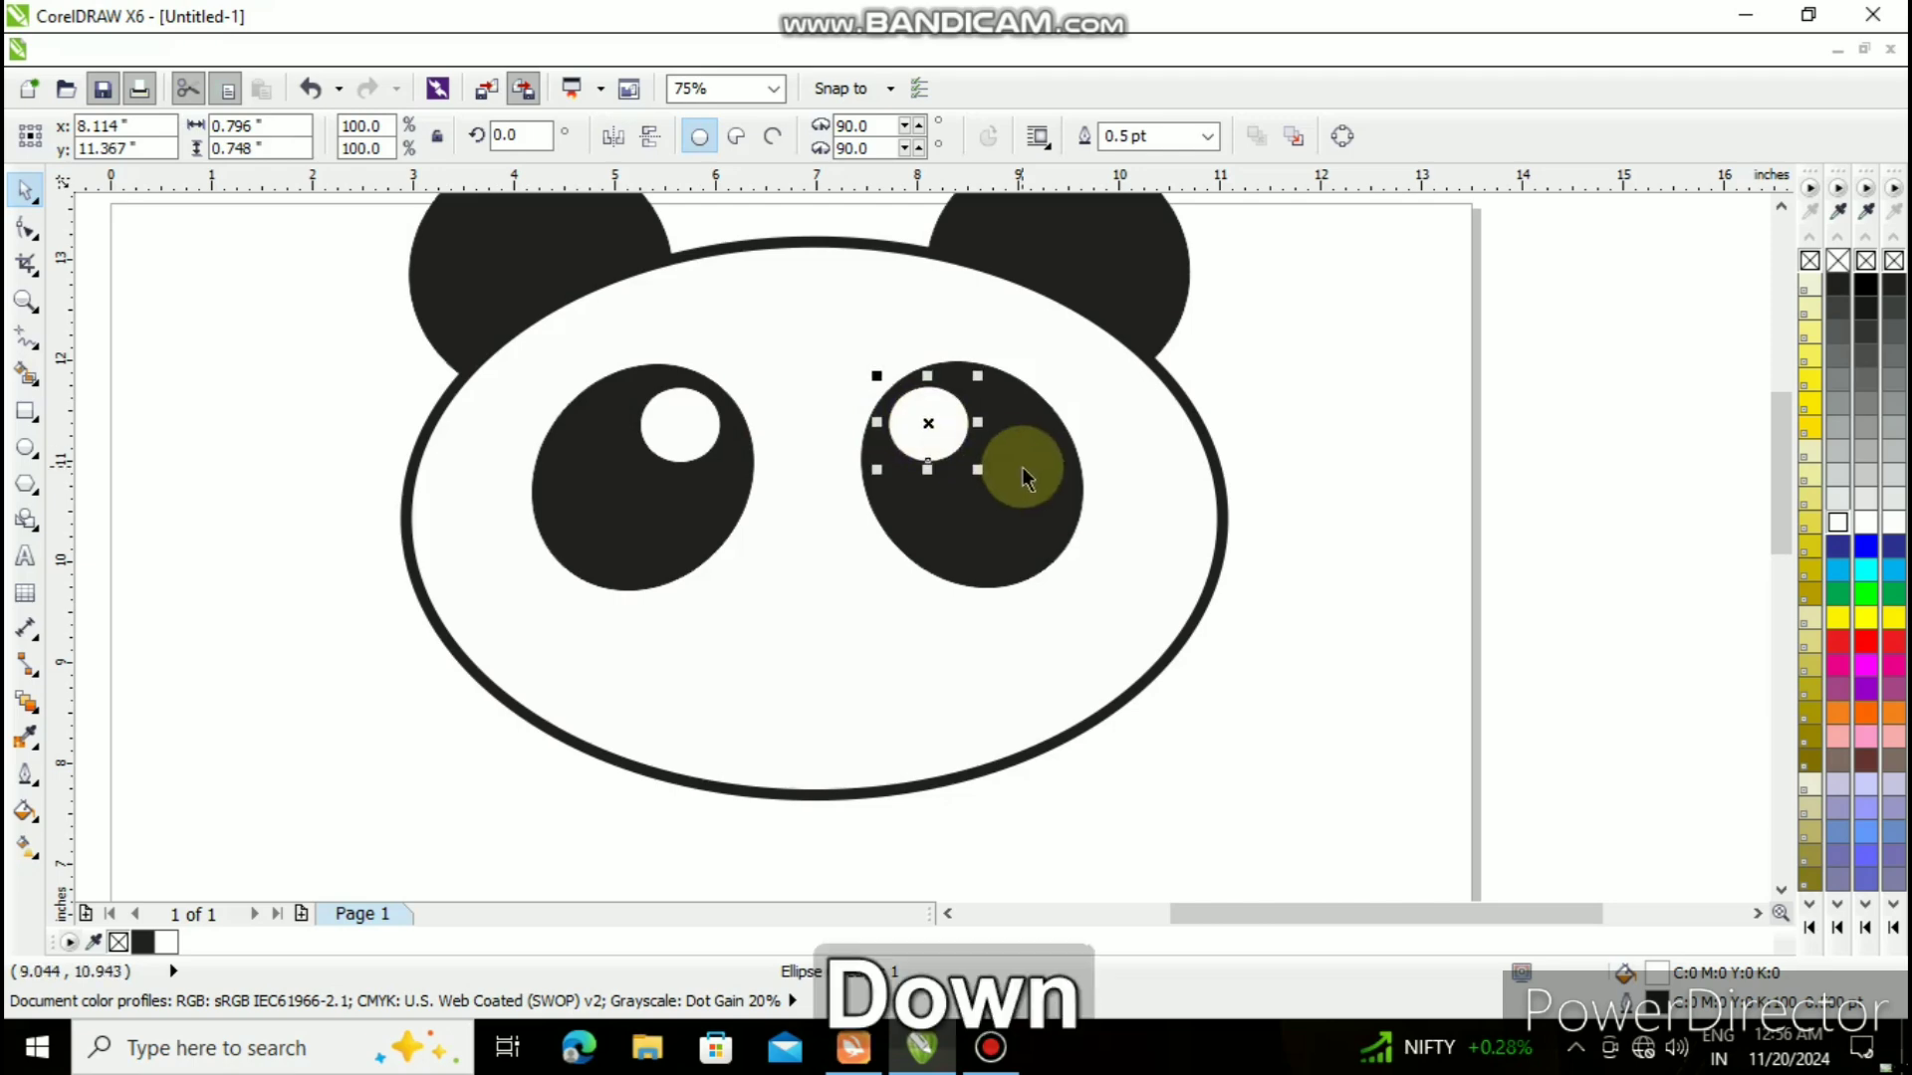
pyautogui.press('Down')
pyautogui.press('Right')
pyautogui.press('Down')
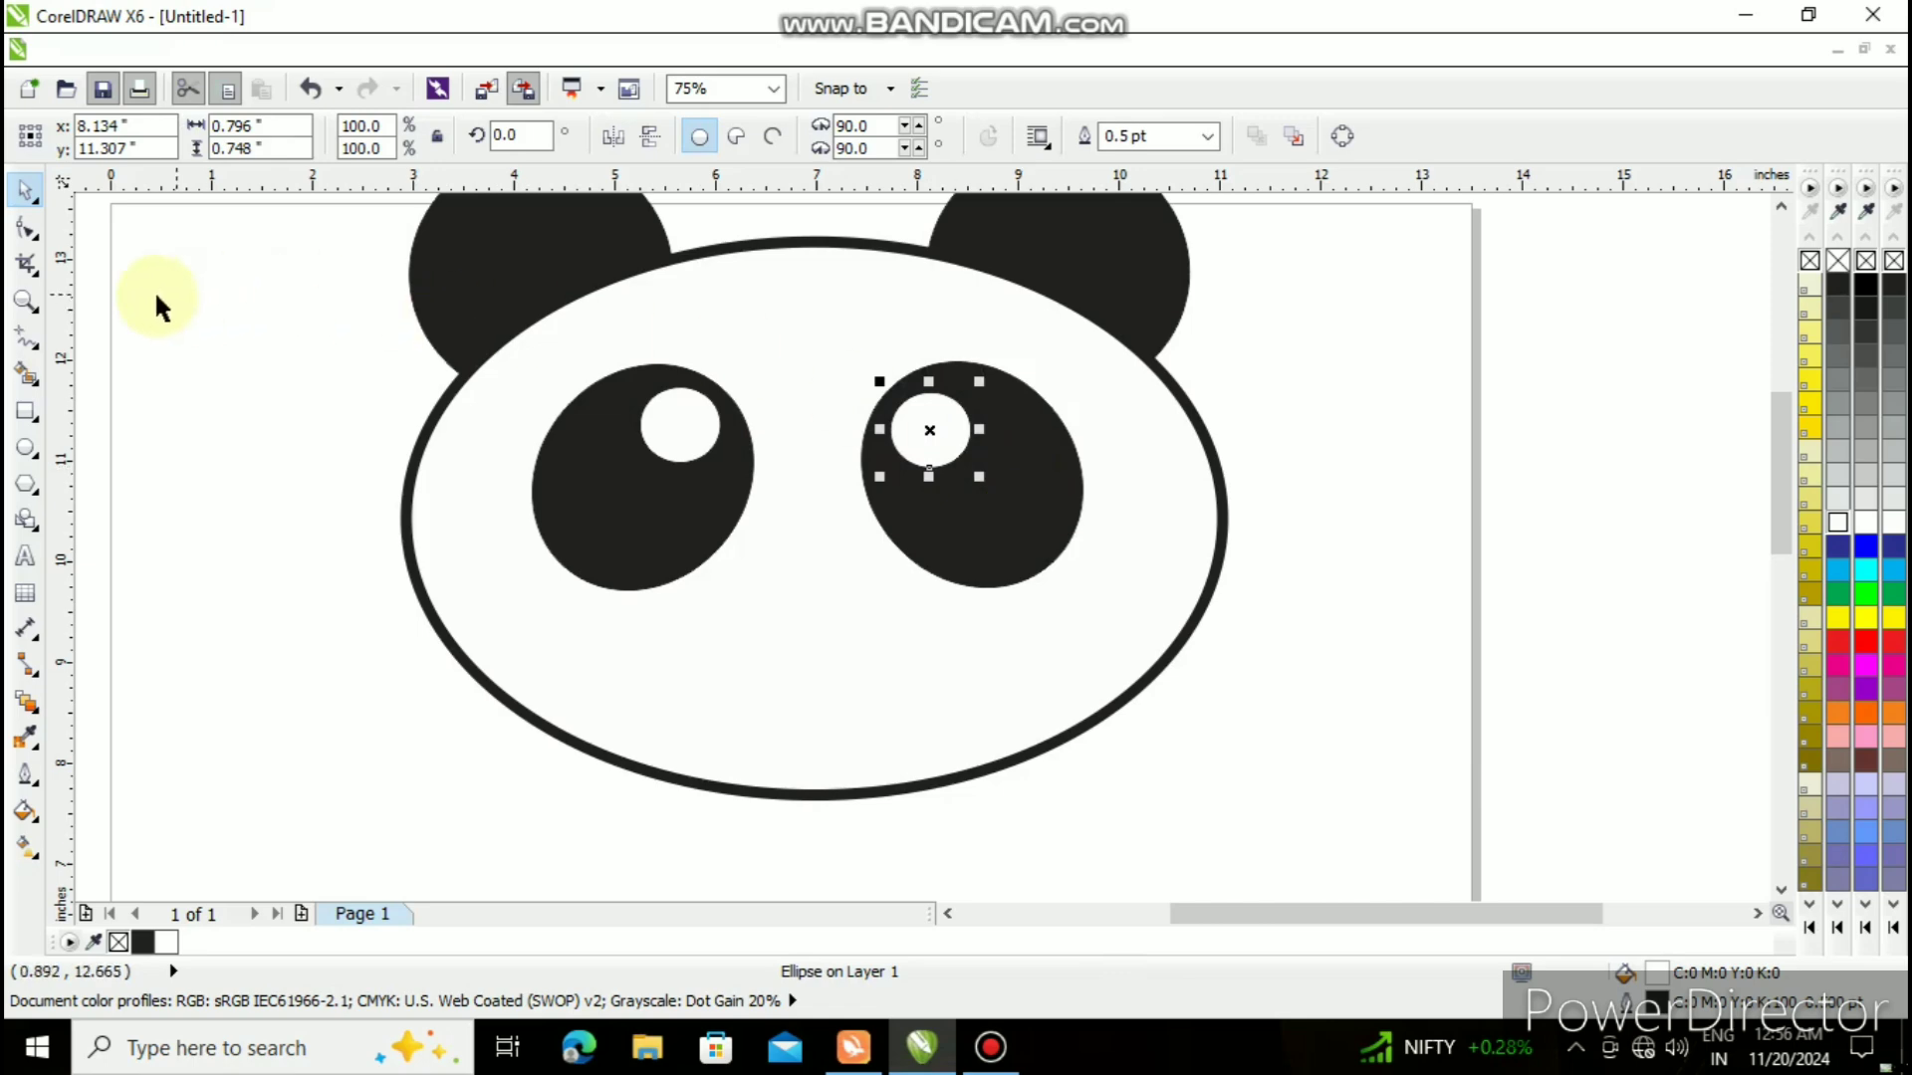
# - Draw a pupil ellipse about 0.47 by 0.42 in inside the left eye's white highlight and fill it black
pyautogui.click(27, 450)
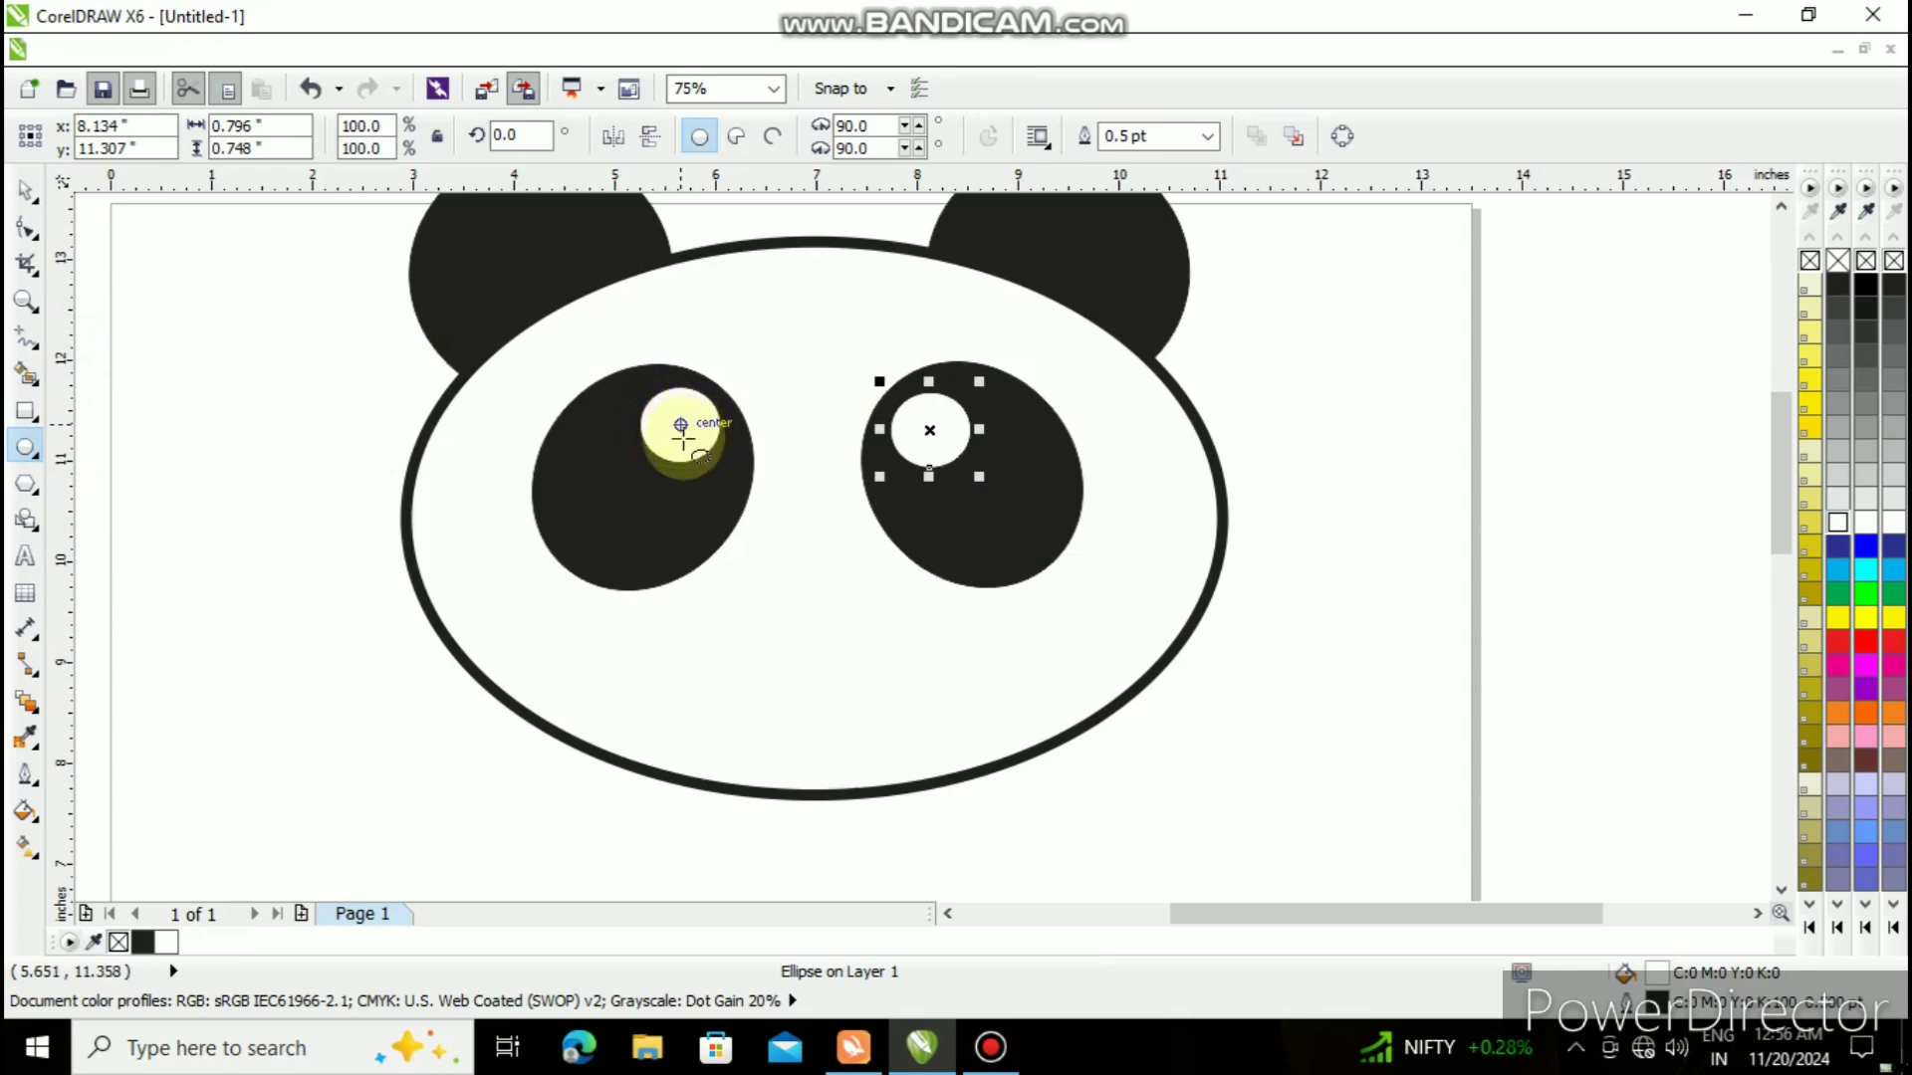
pyautogui.moveTo(671, 447); pyautogui.dragTo(713, 406)
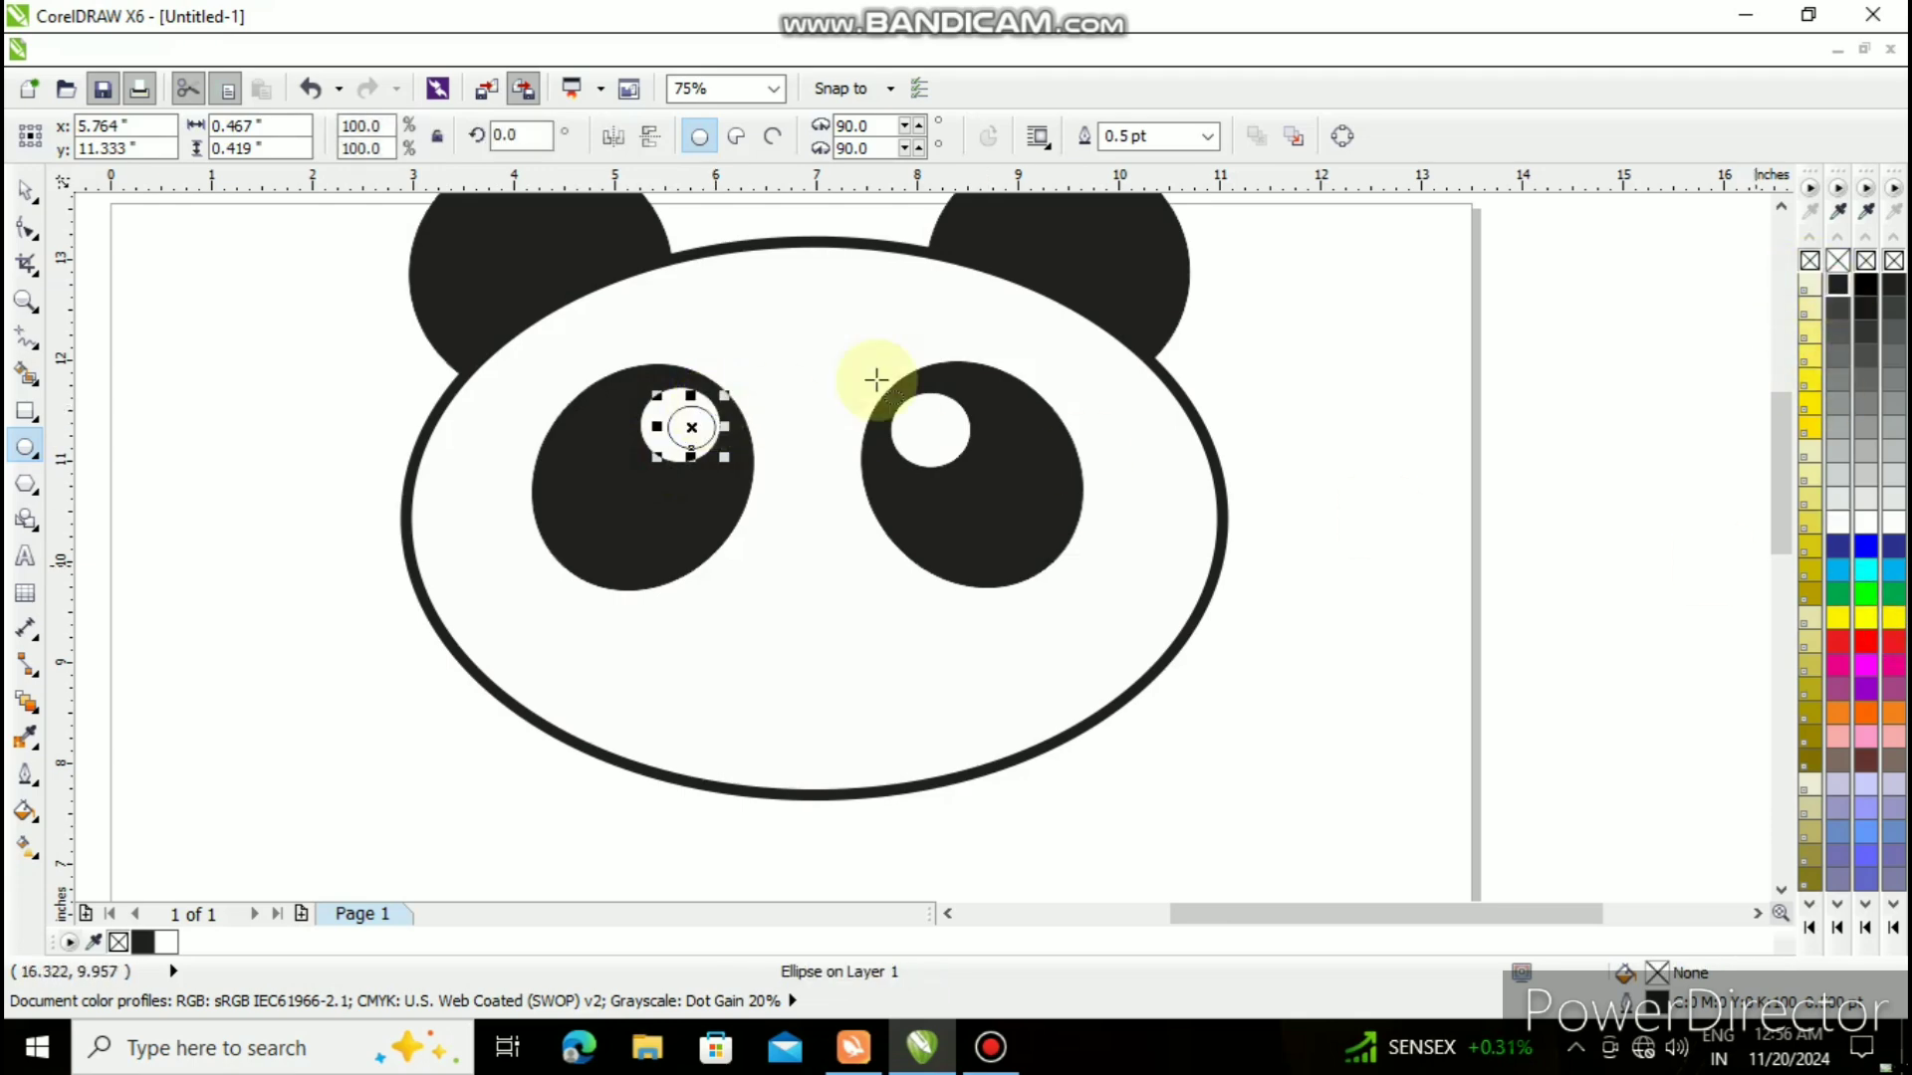
pyautogui.click(1840, 297)
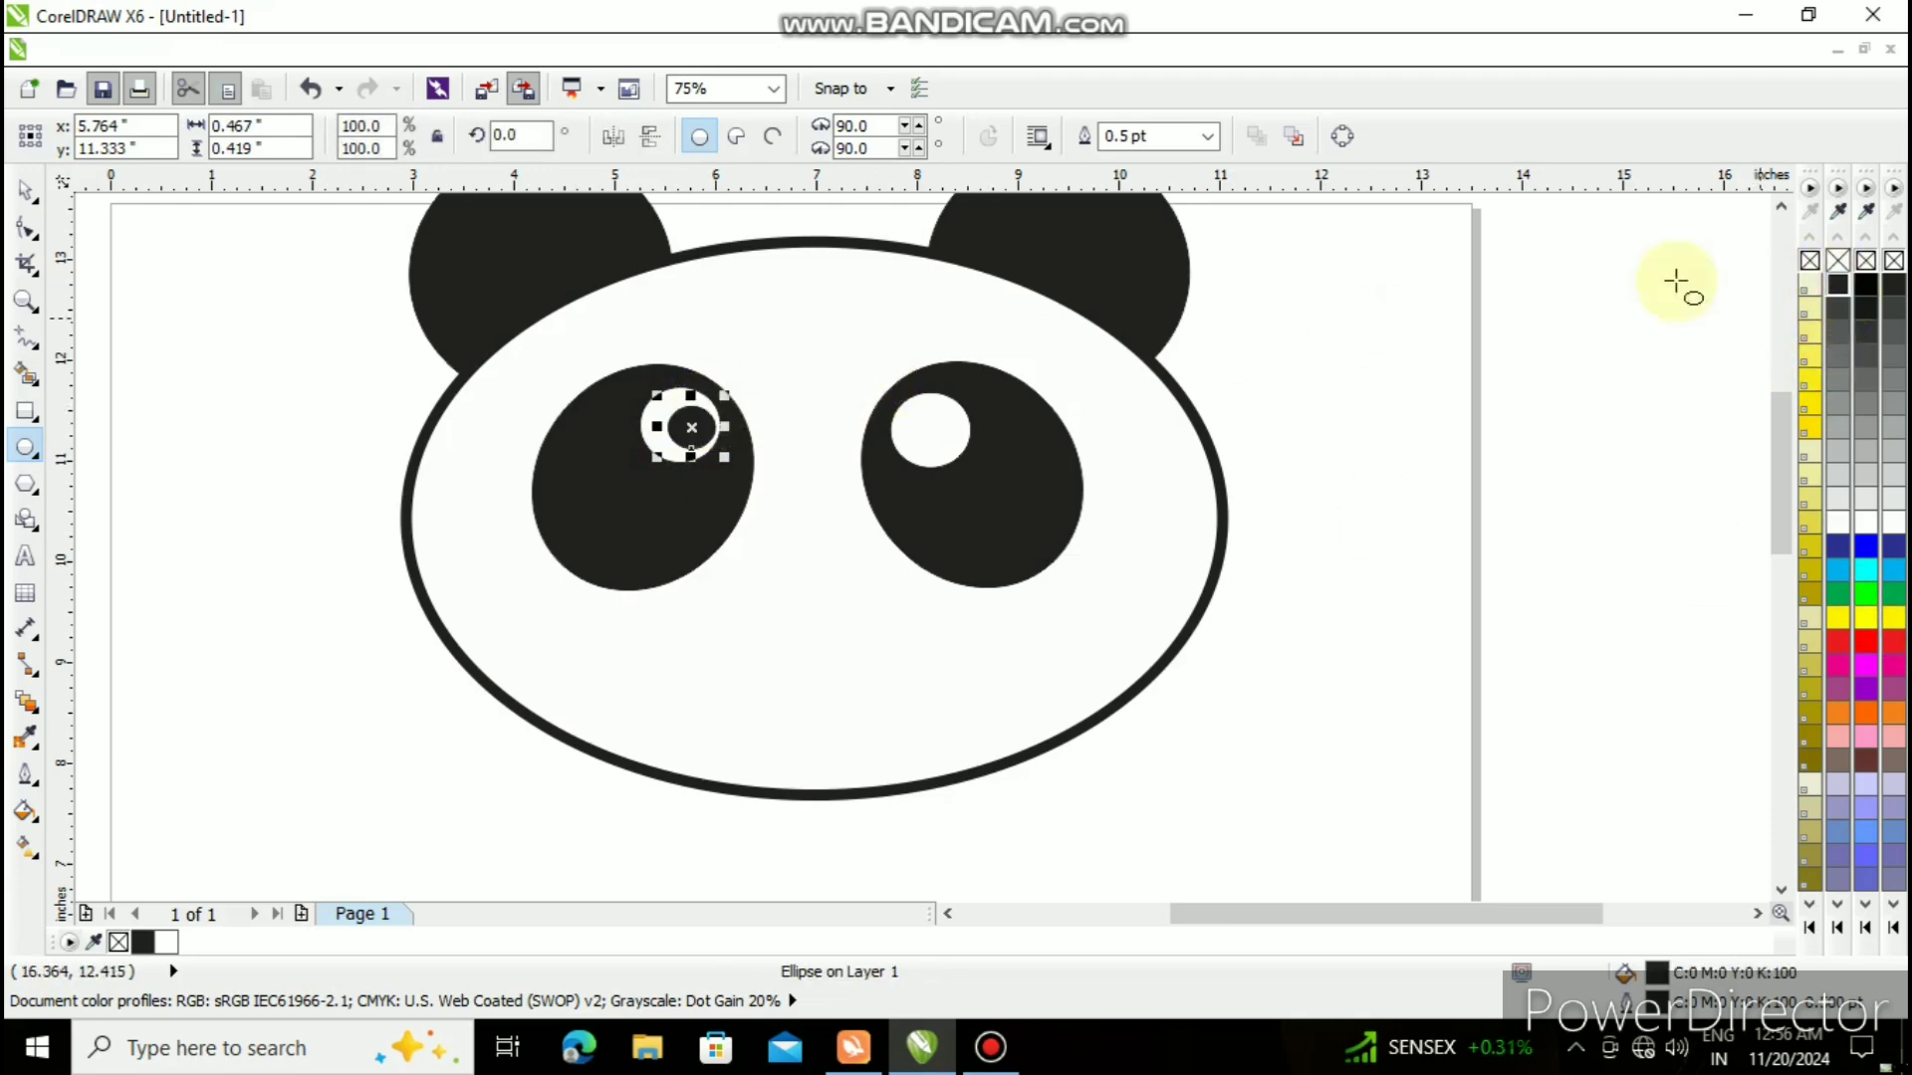
# - Nudge the black pupil within the left eye's white highlight until its center is at about x 5.72, y 11.43 in
pyautogui.press('Up')
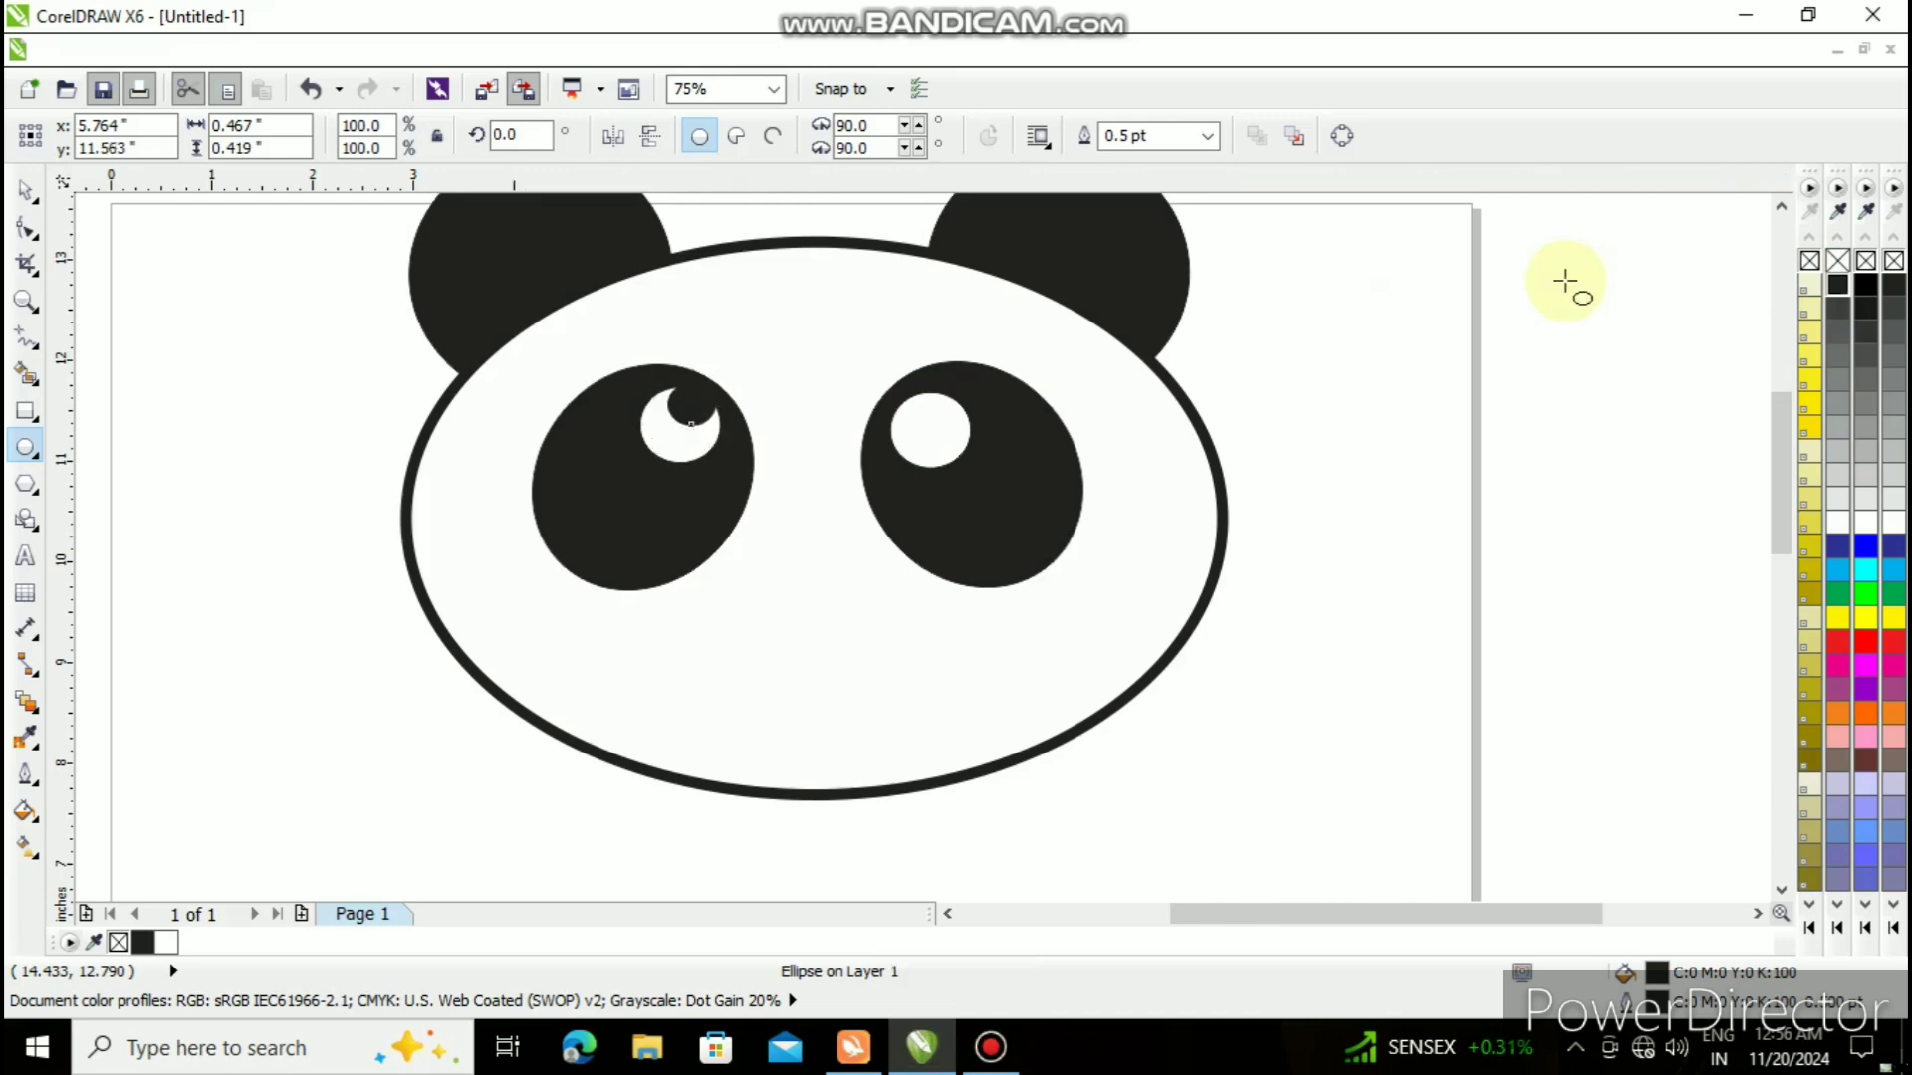
pyautogui.press('Down')
pyautogui.press('Down')
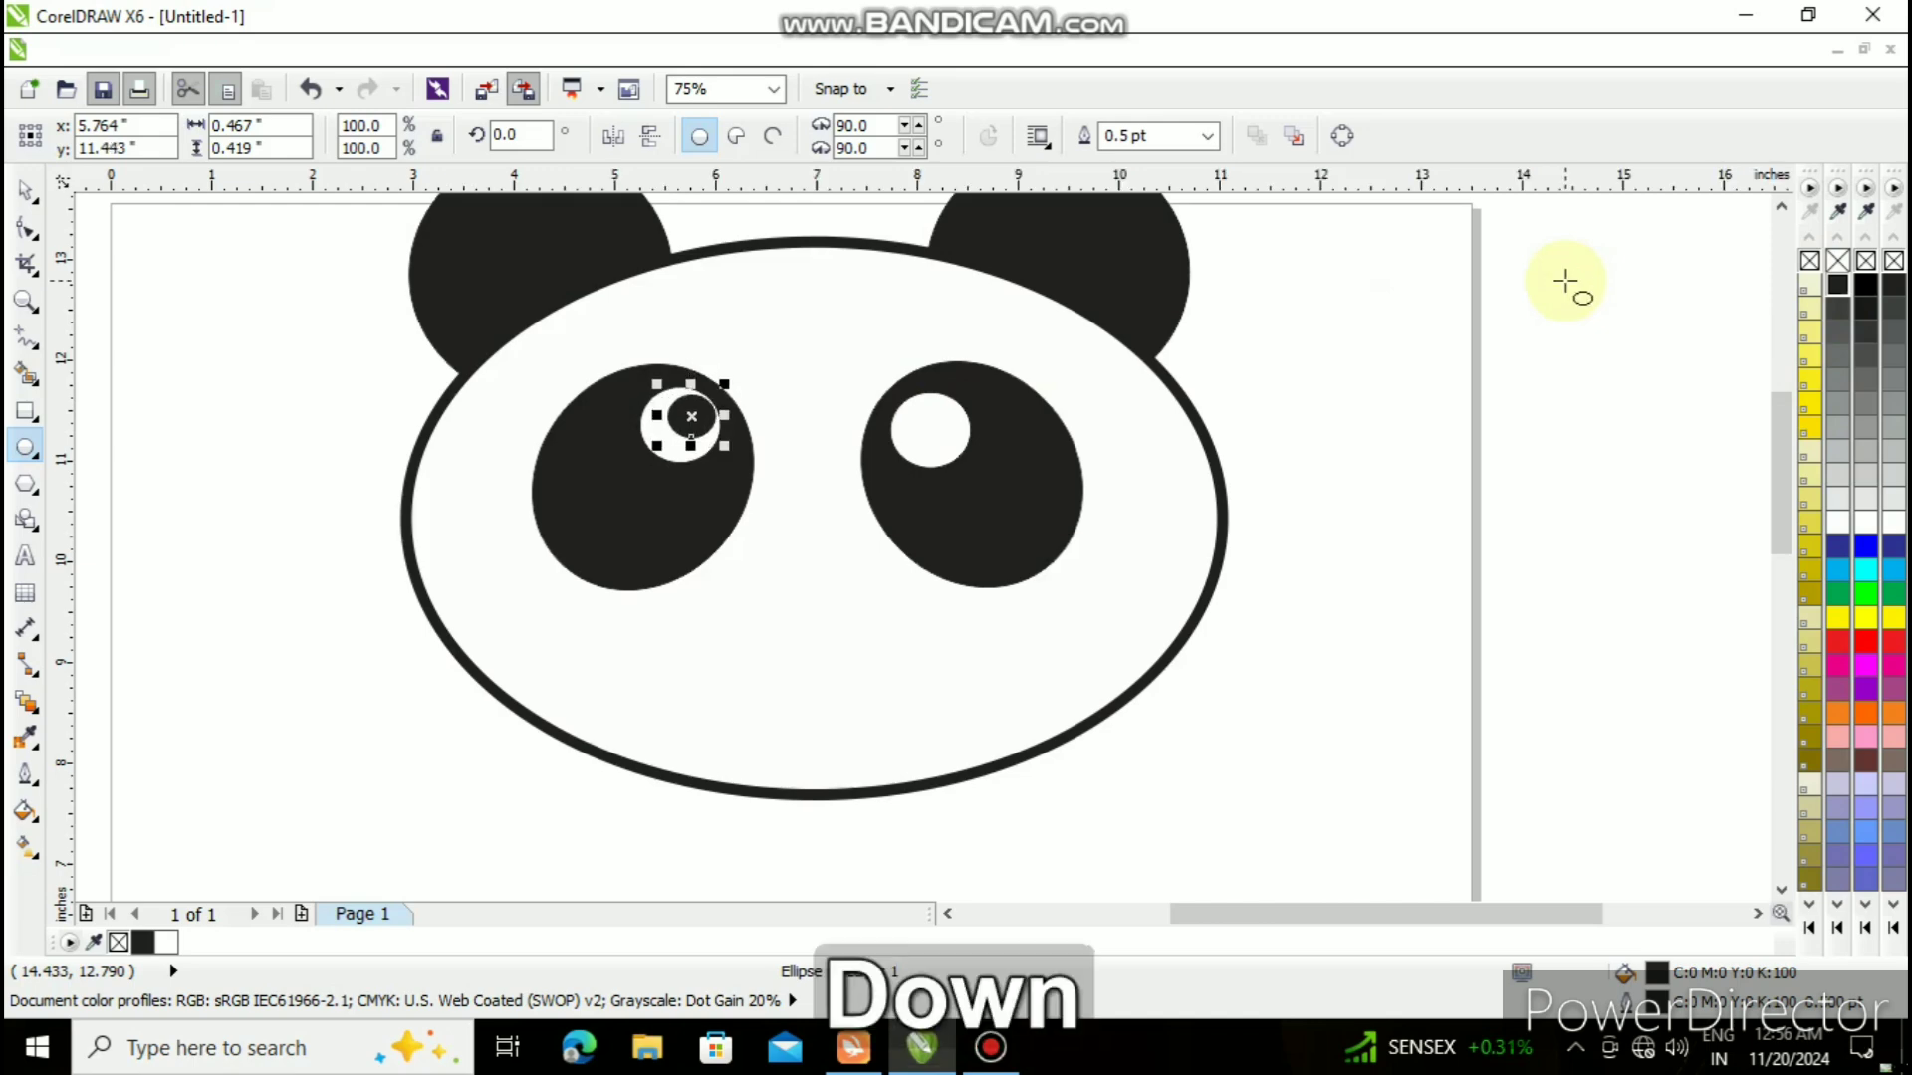
pyautogui.press('Left')
pyautogui.press('Left')
pyautogui.press('Left')
pyautogui.press('Left')
pyautogui.press('Down')
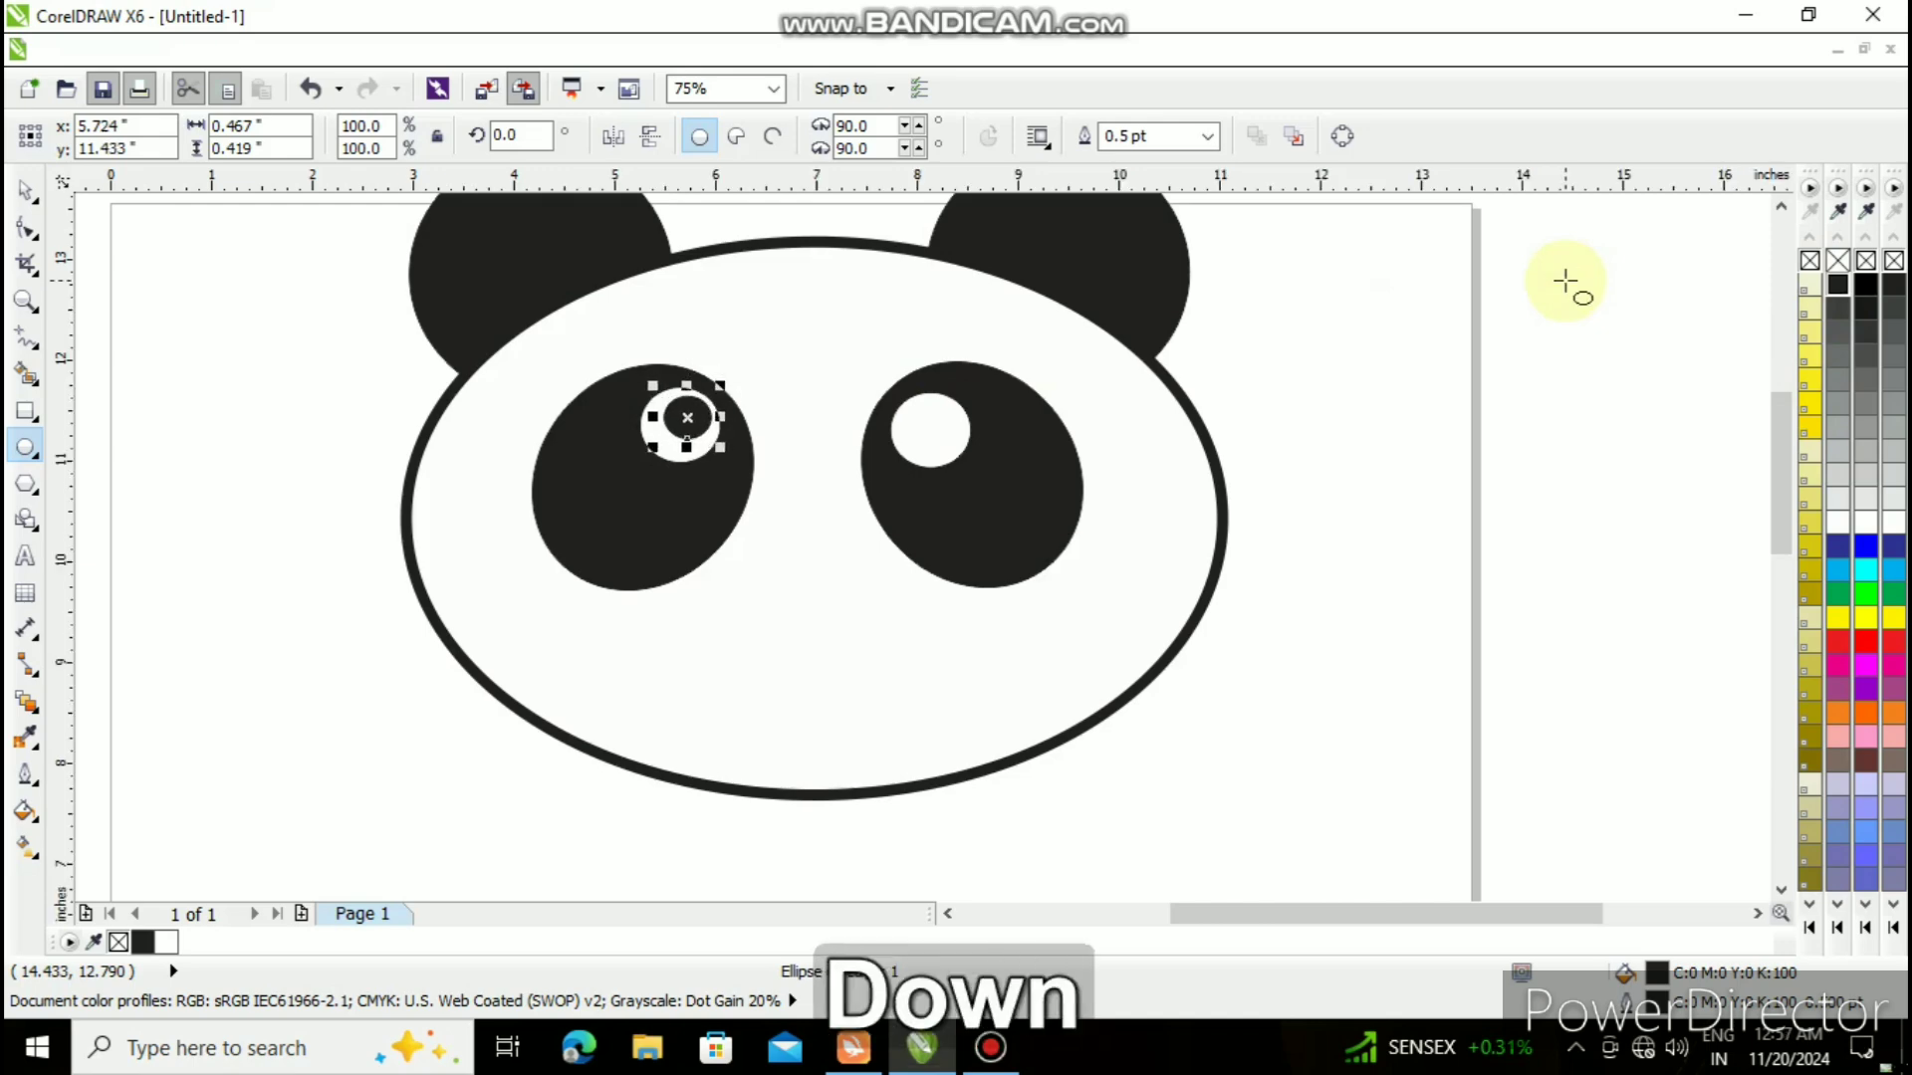
# - Duplicate the black pupil and position the copy in the right eye's white highlight at about x 8.08, y 11.41 in
pyautogui.hotkey('ctrl', 'd')
pyautogui.press('space')
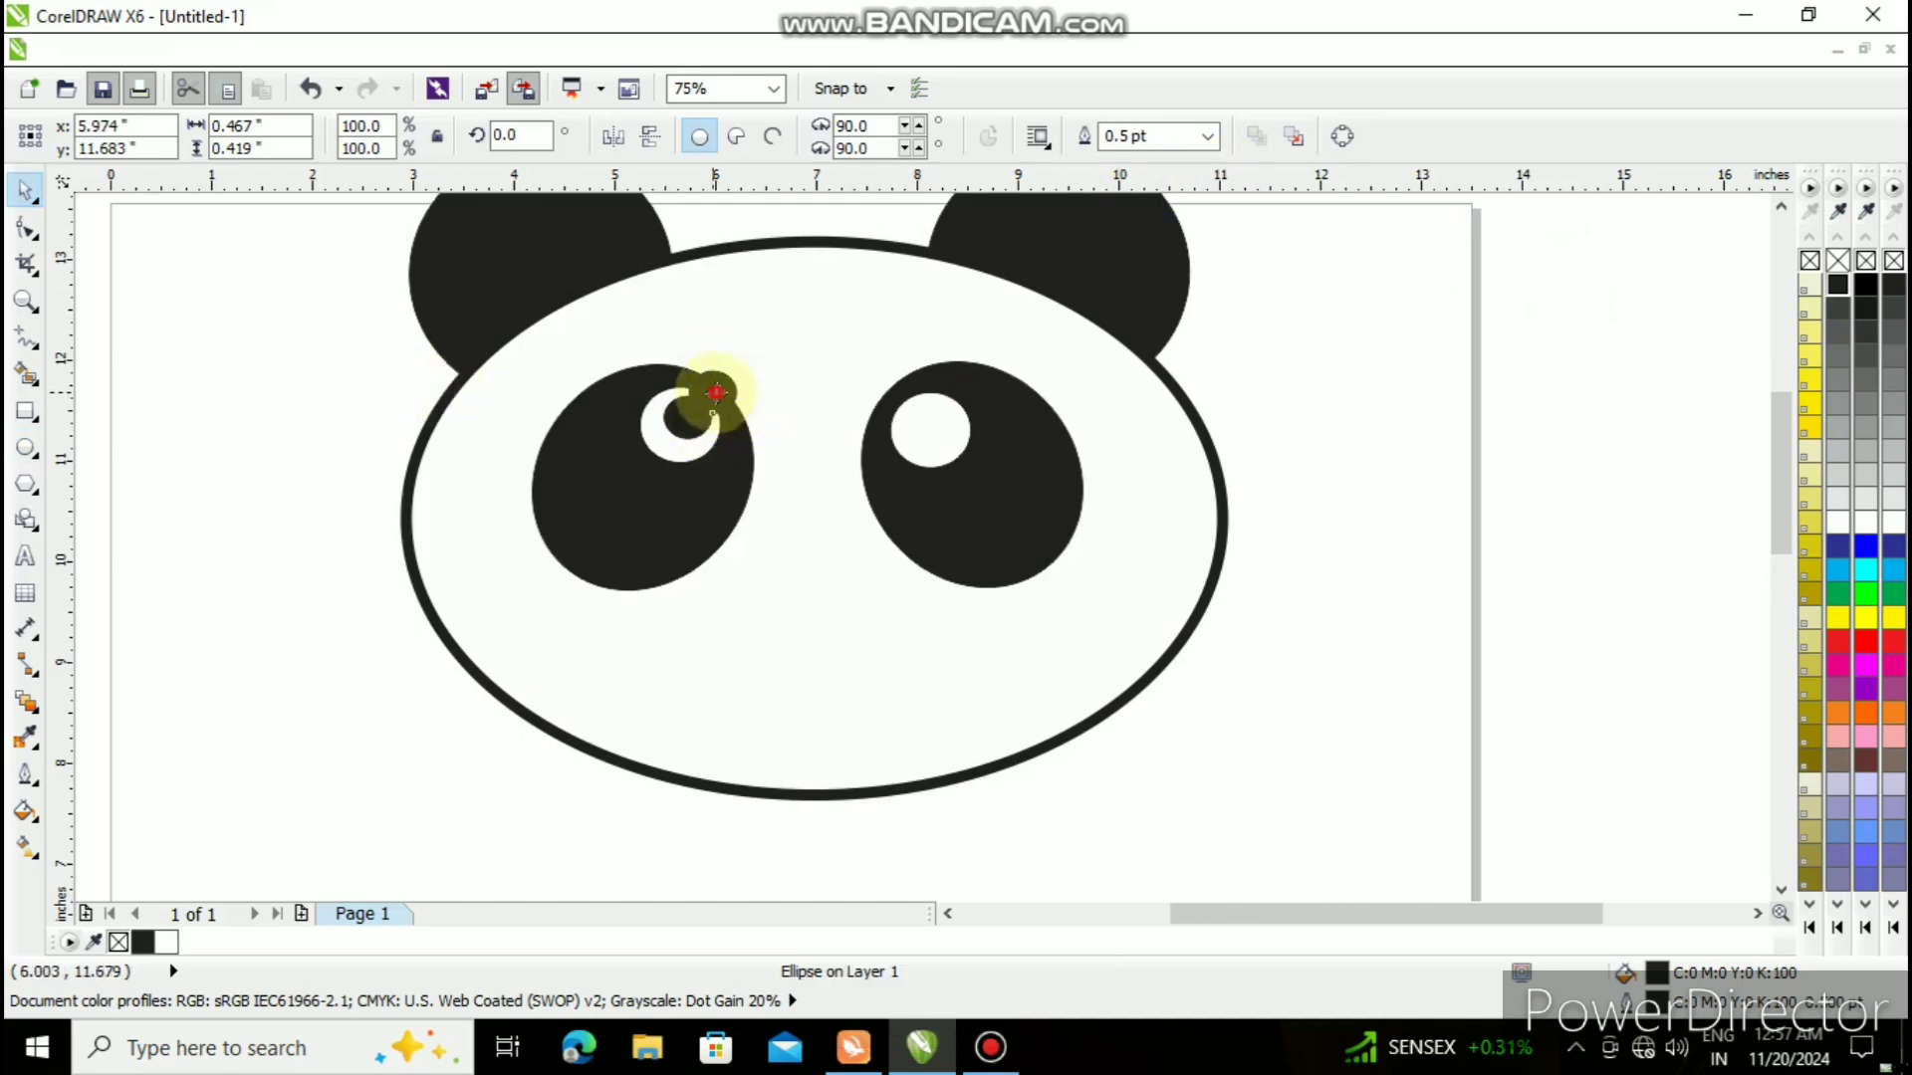
pyautogui.moveTo(710, 392); pyautogui.dragTo(927, 429)
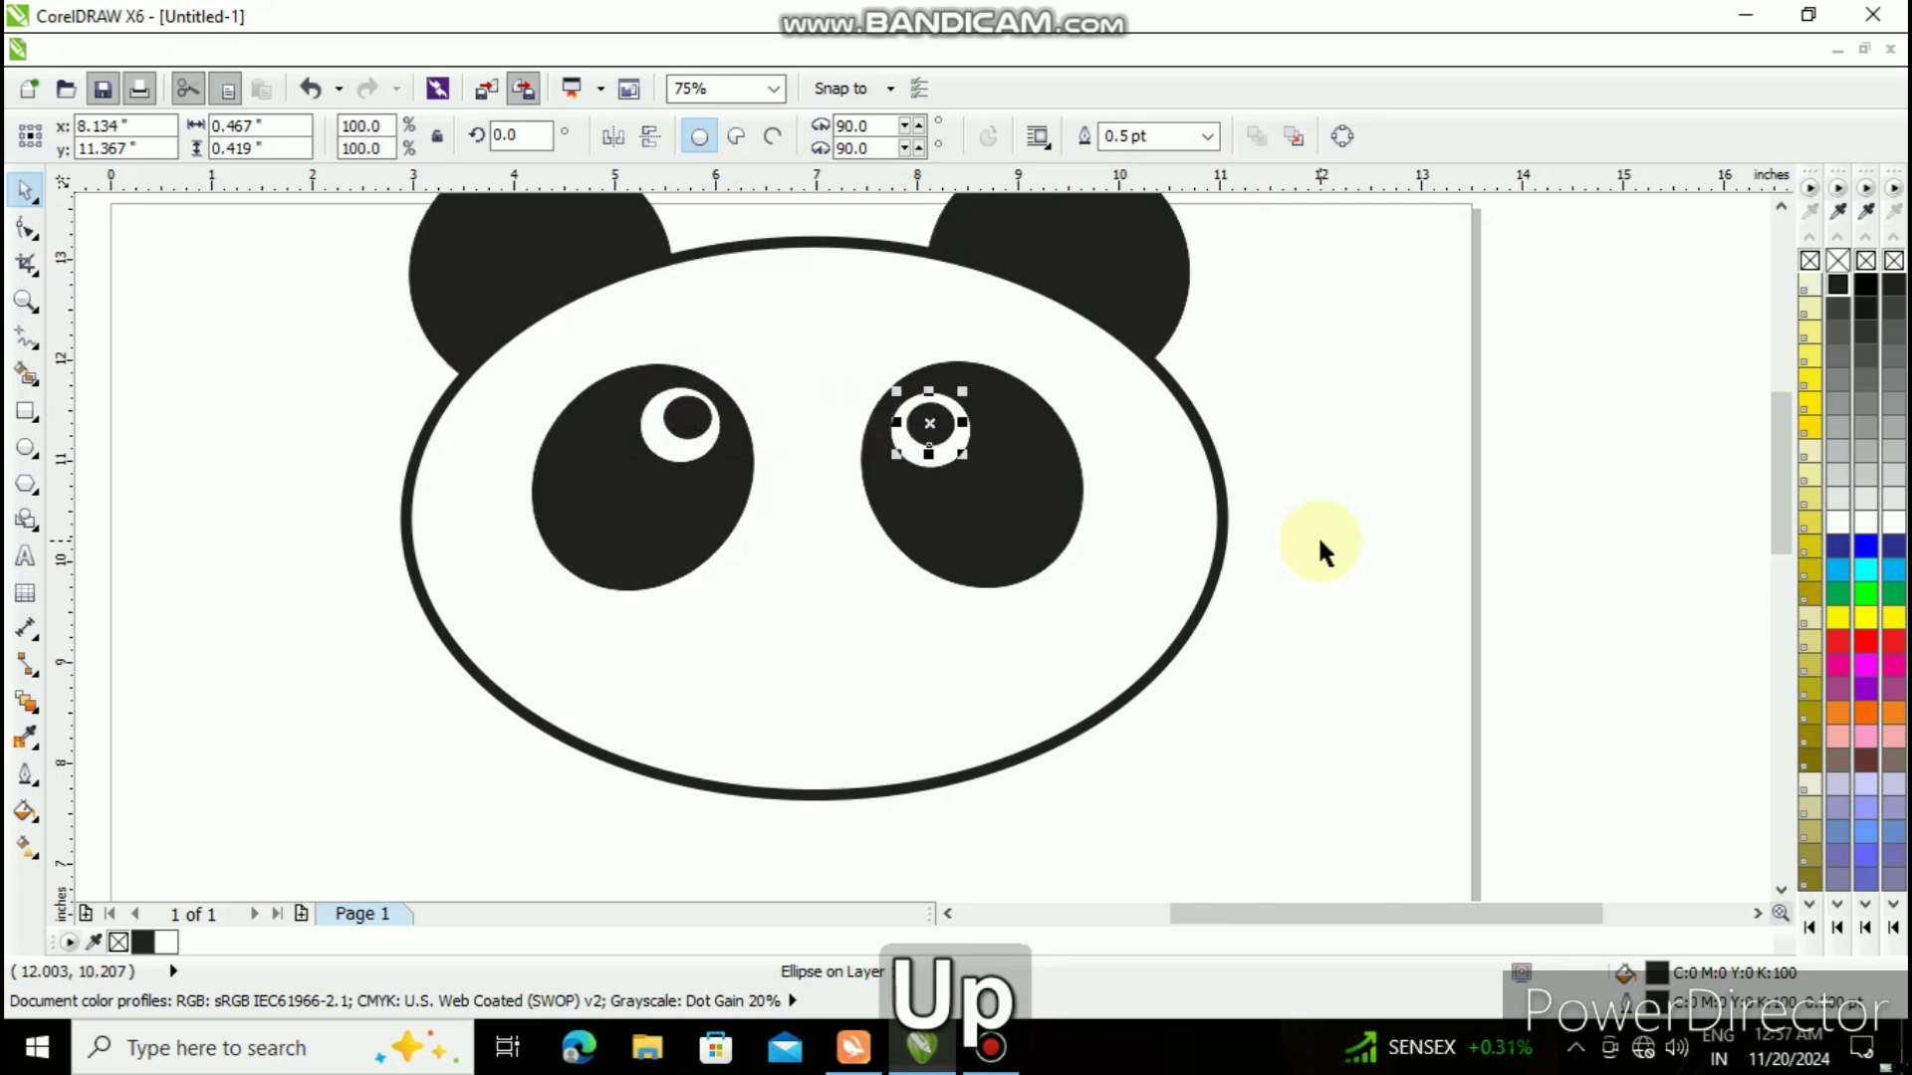
pyautogui.press('Left')
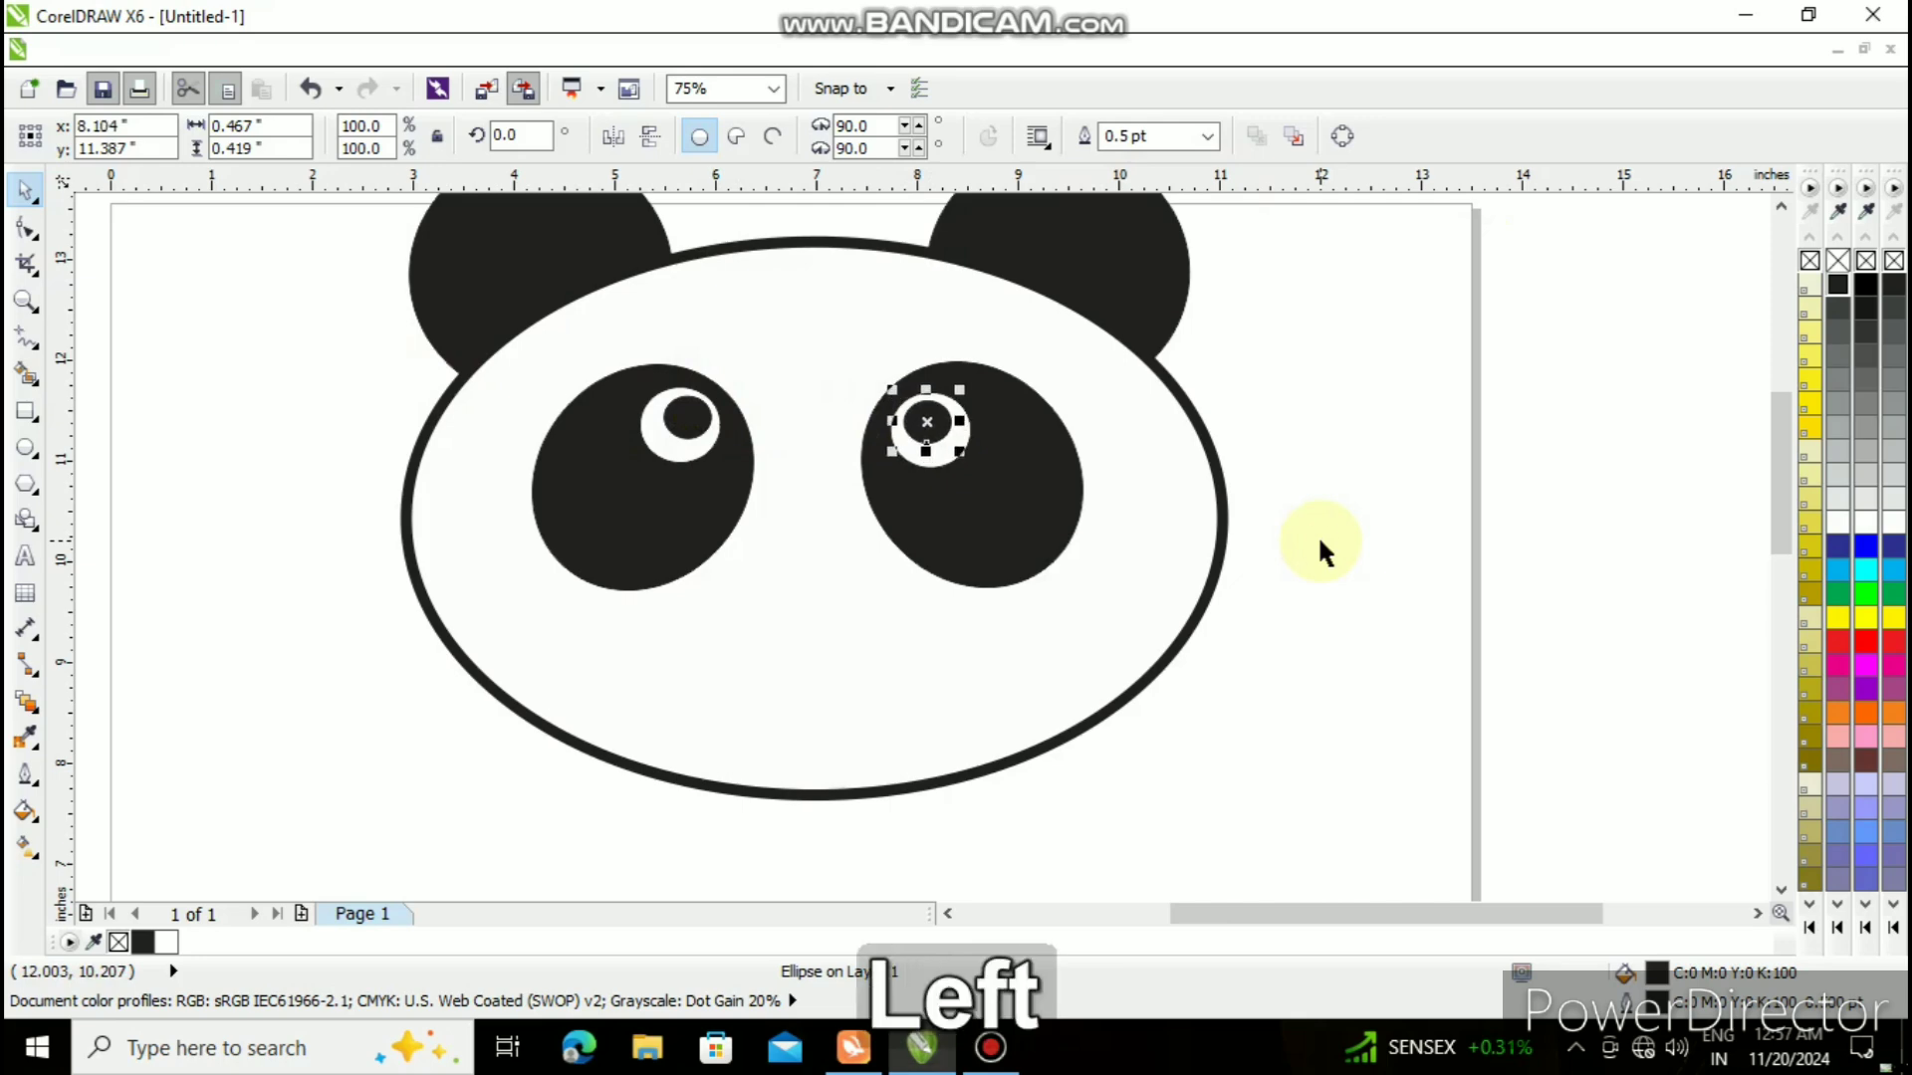
pyautogui.press('Left')
pyautogui.press('Left')
pyautogui.press('Up')
pyautogui.press('Up')
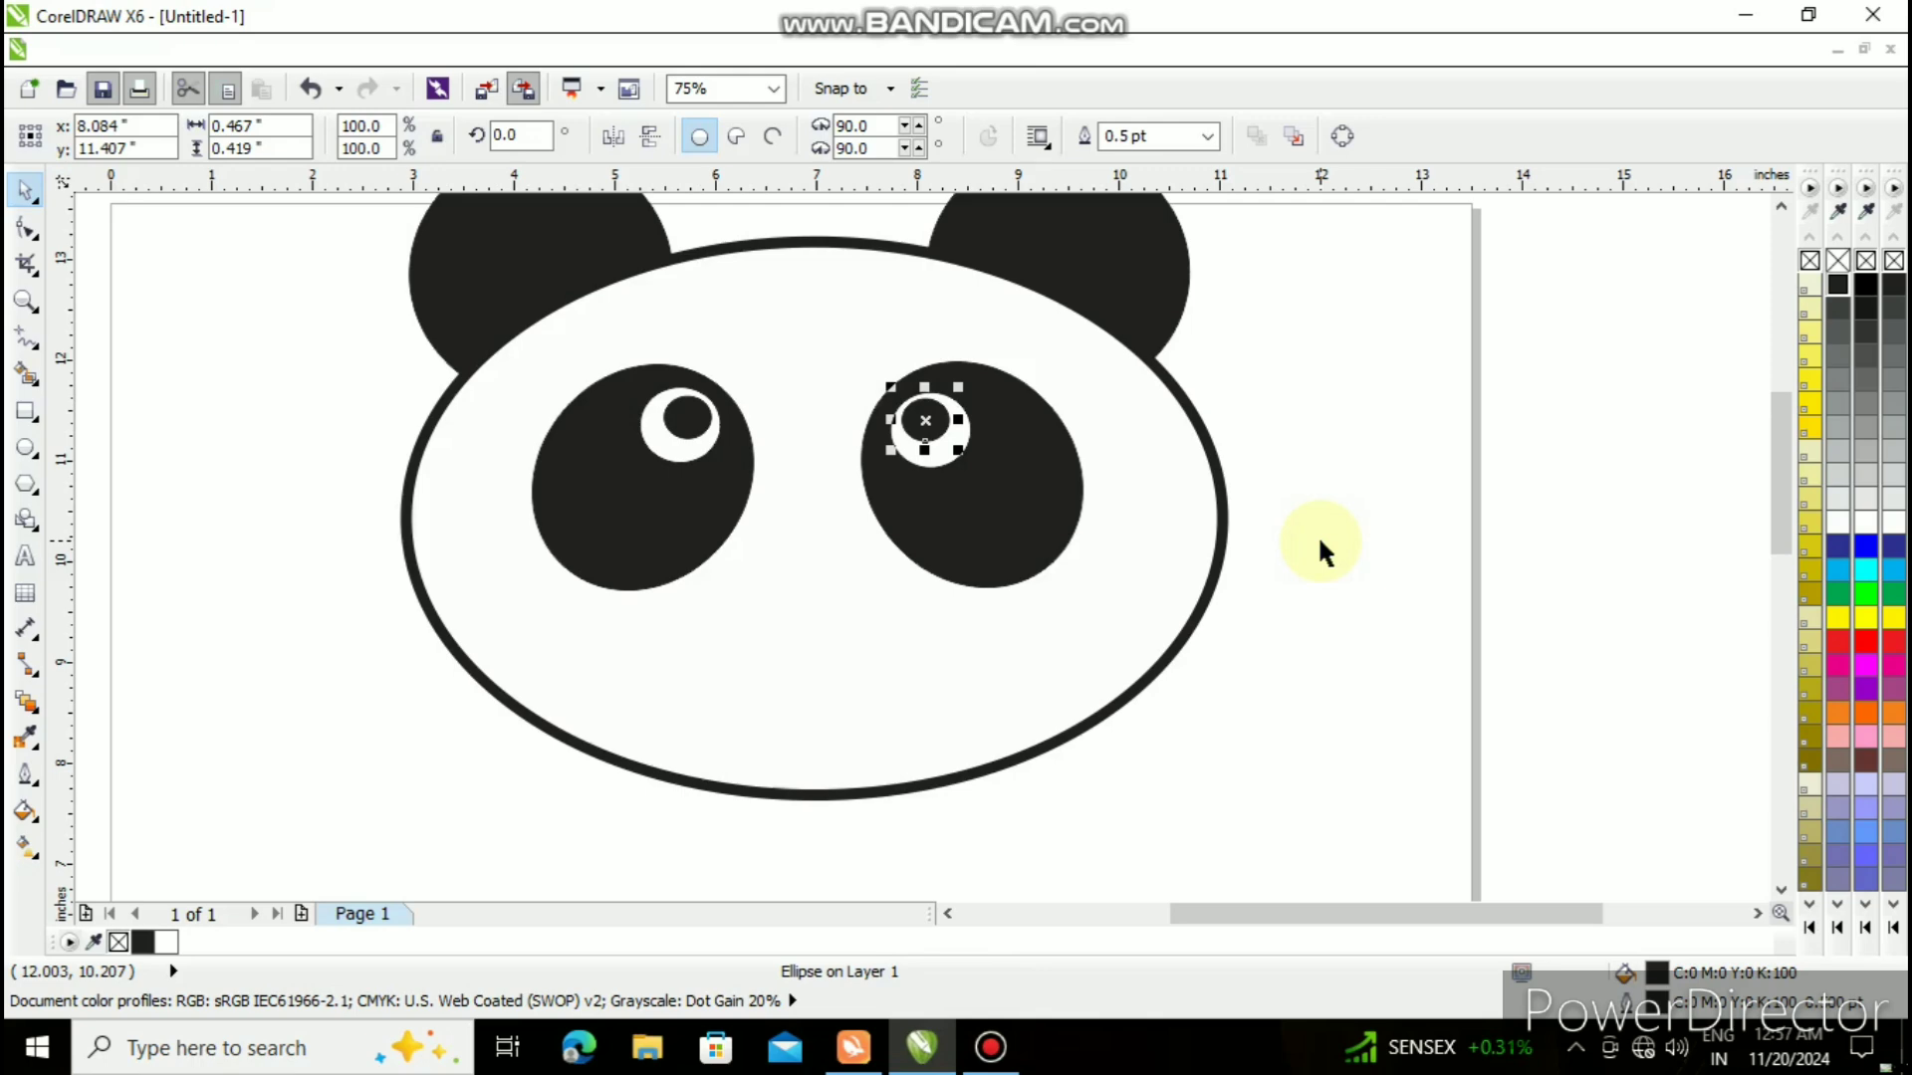
pyautogui.click(1347, 464)
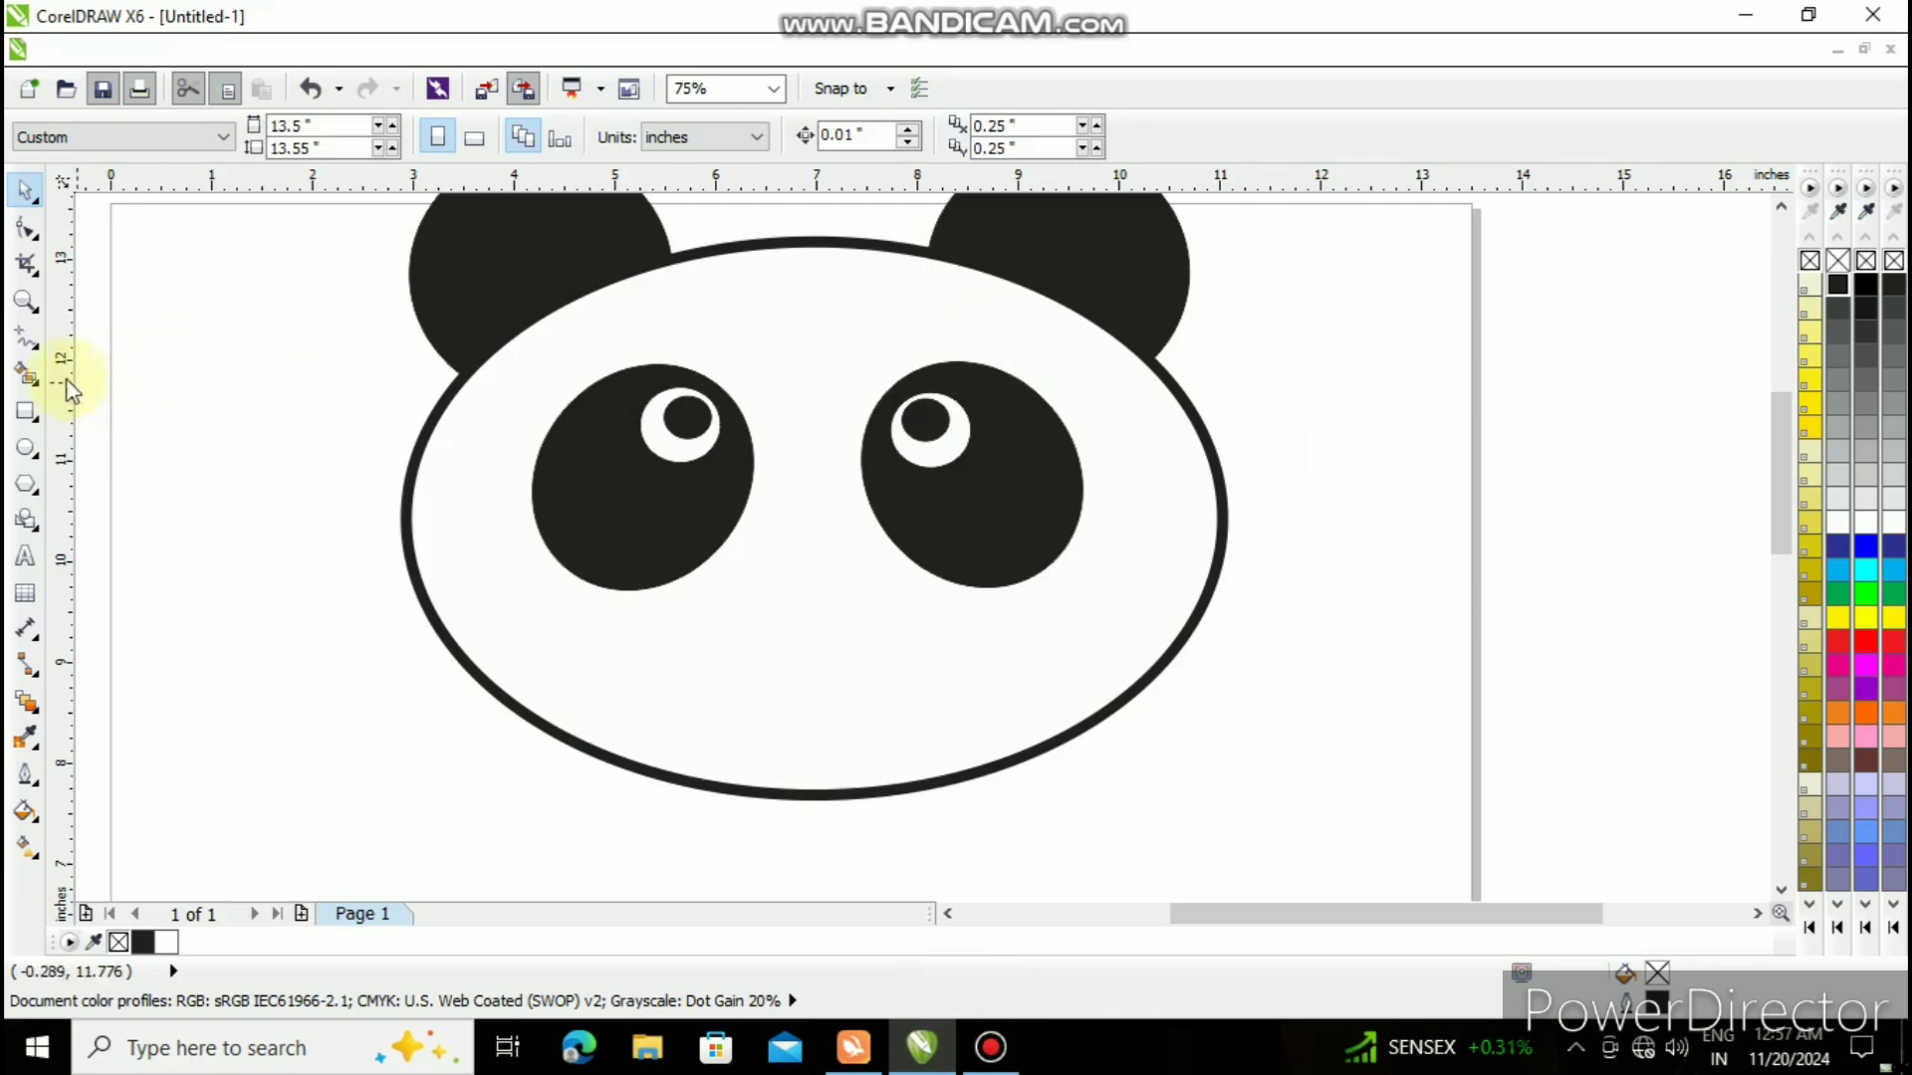
# - Draw a glint ellipse about 0.20 by 0.20 in in the upper right of the left pupil and fill it white
pyautogui.click(25, 298)
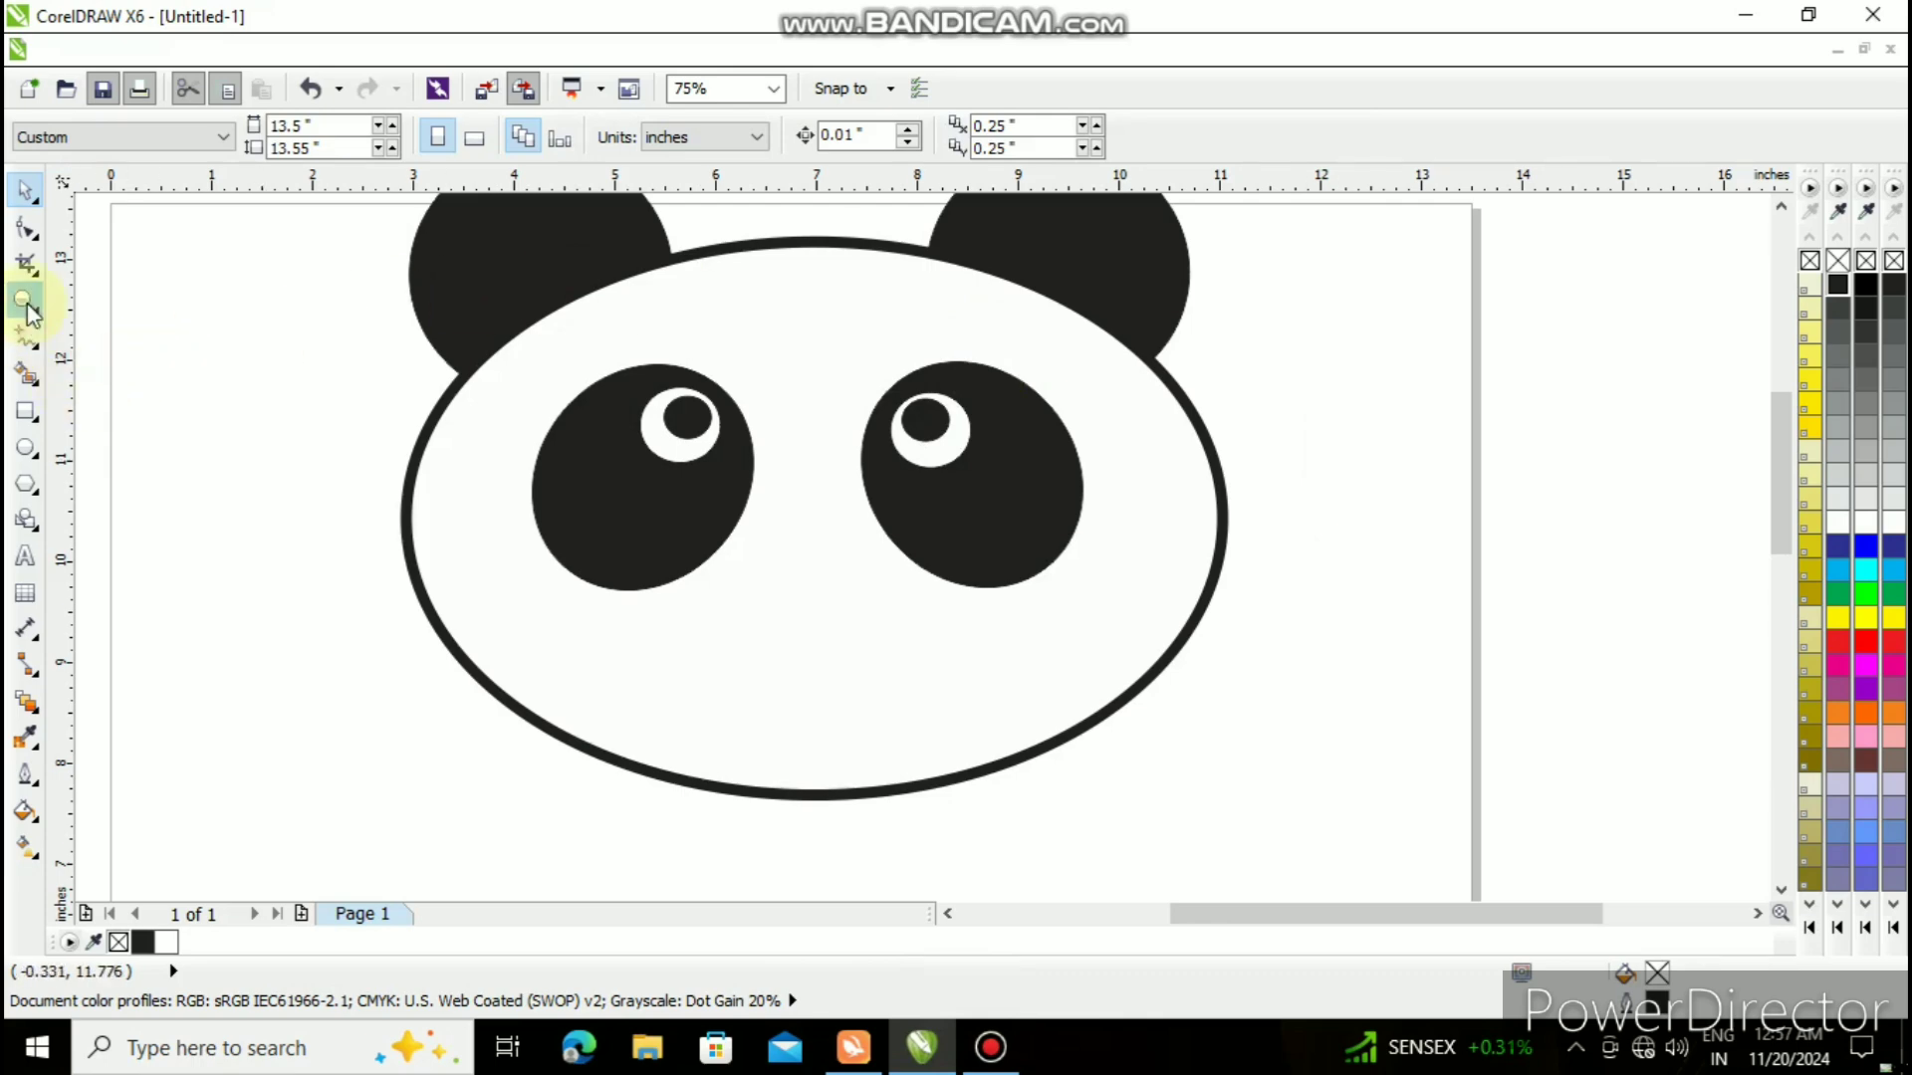
pyautogui.click(802, 444)
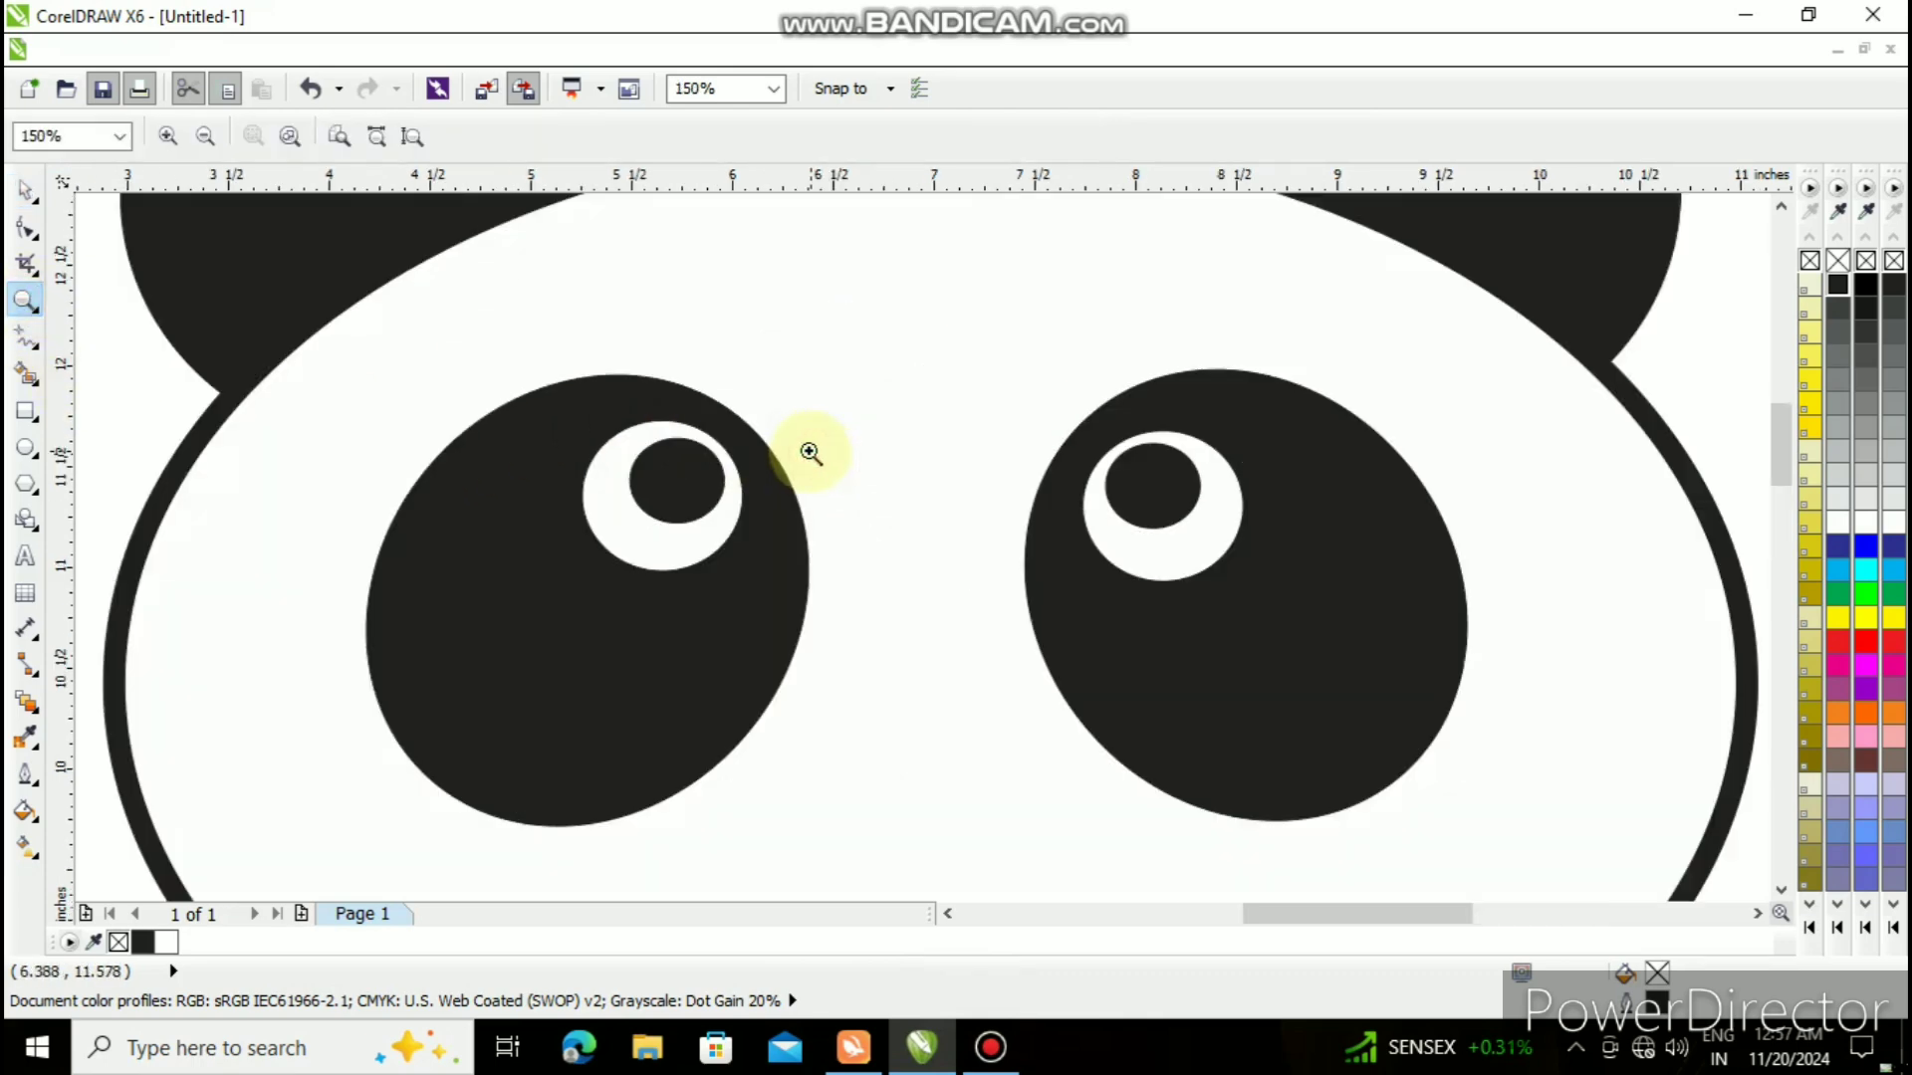
pyautogui.click(25, 447)
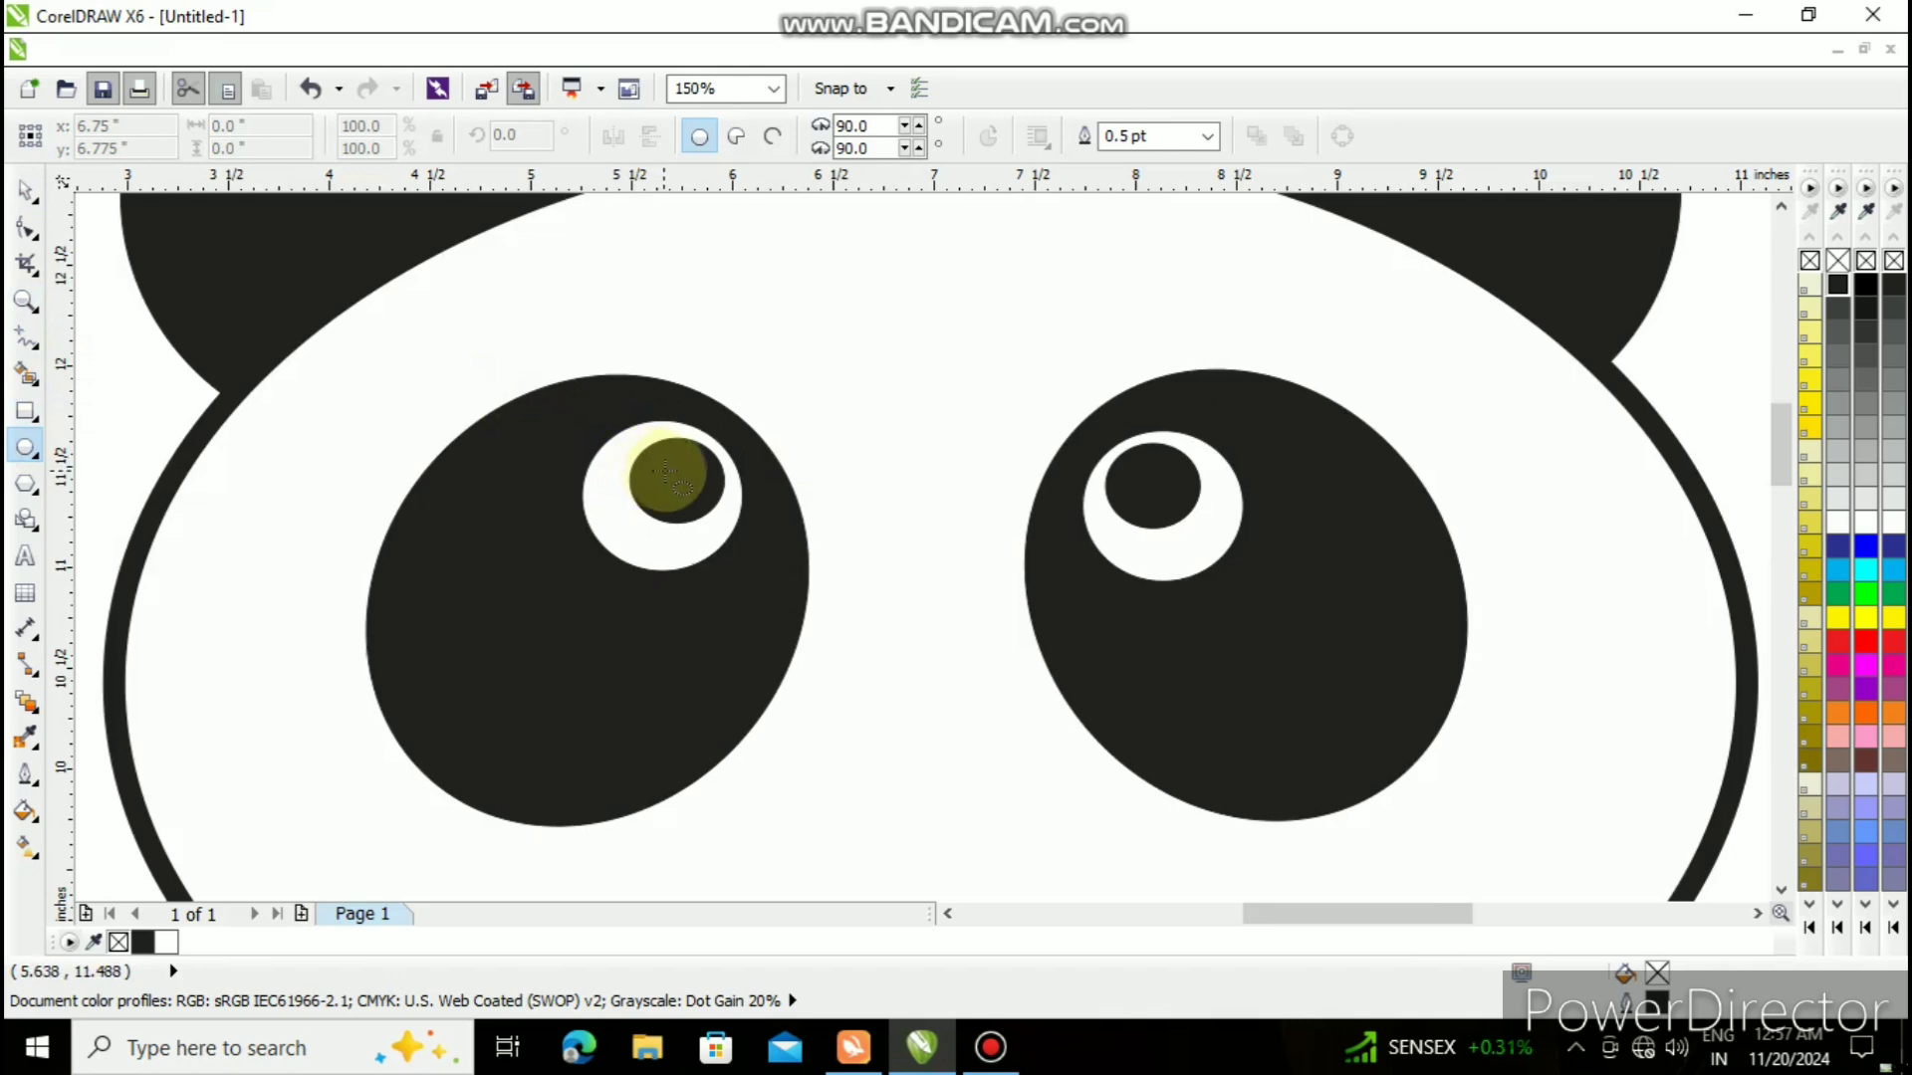
pyautogui.moveTo(677, 479); pyautogui.dragTo(726, 430)
pyautogui.press('Down')
pyautogui.press('Down')
pyautogui.press('Down')
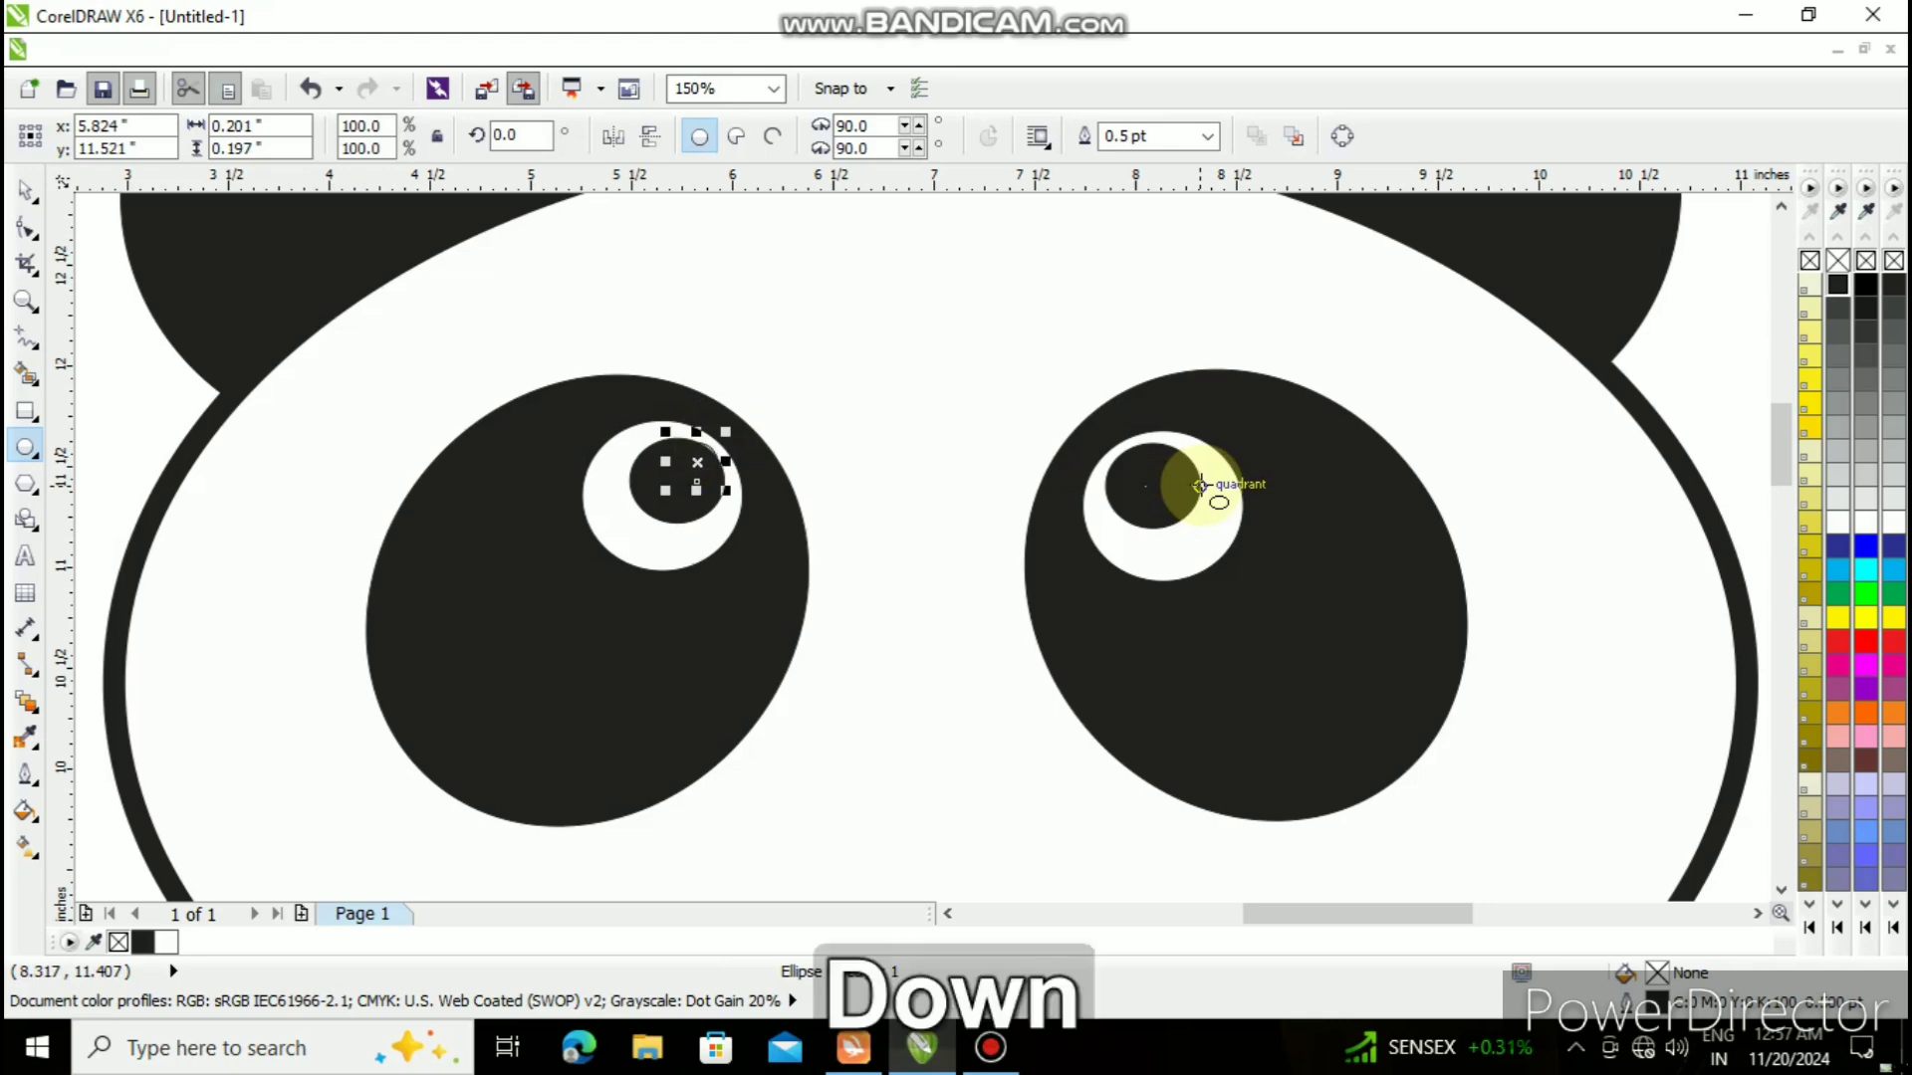
pyautogui.press('Left')
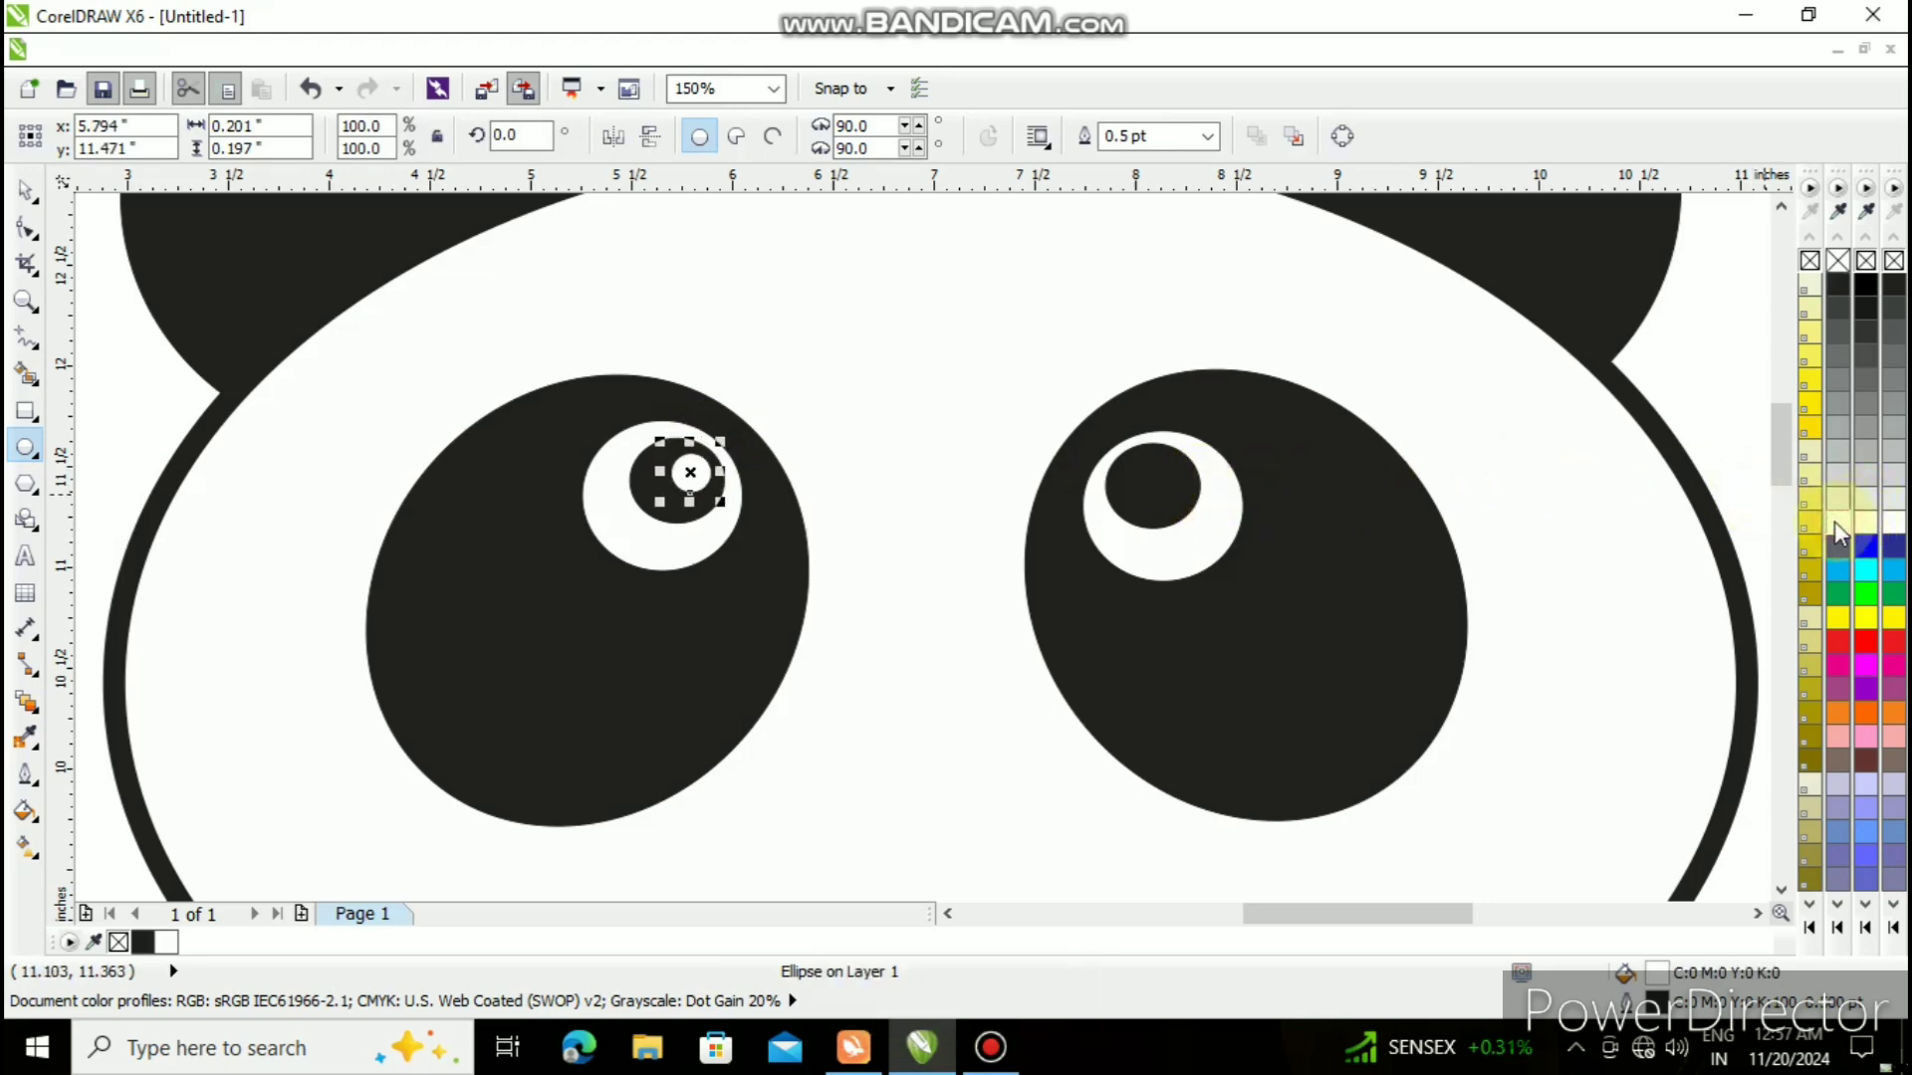
# - Nudge the white glint in the left pupil until its center is at about x 5.76, y 11.52 in
pyautogui.press('Up')
pyautogui.press('Up')
pyautogui.press('Up')
pyautogui.press('Up')
pyautogui.press('Down')
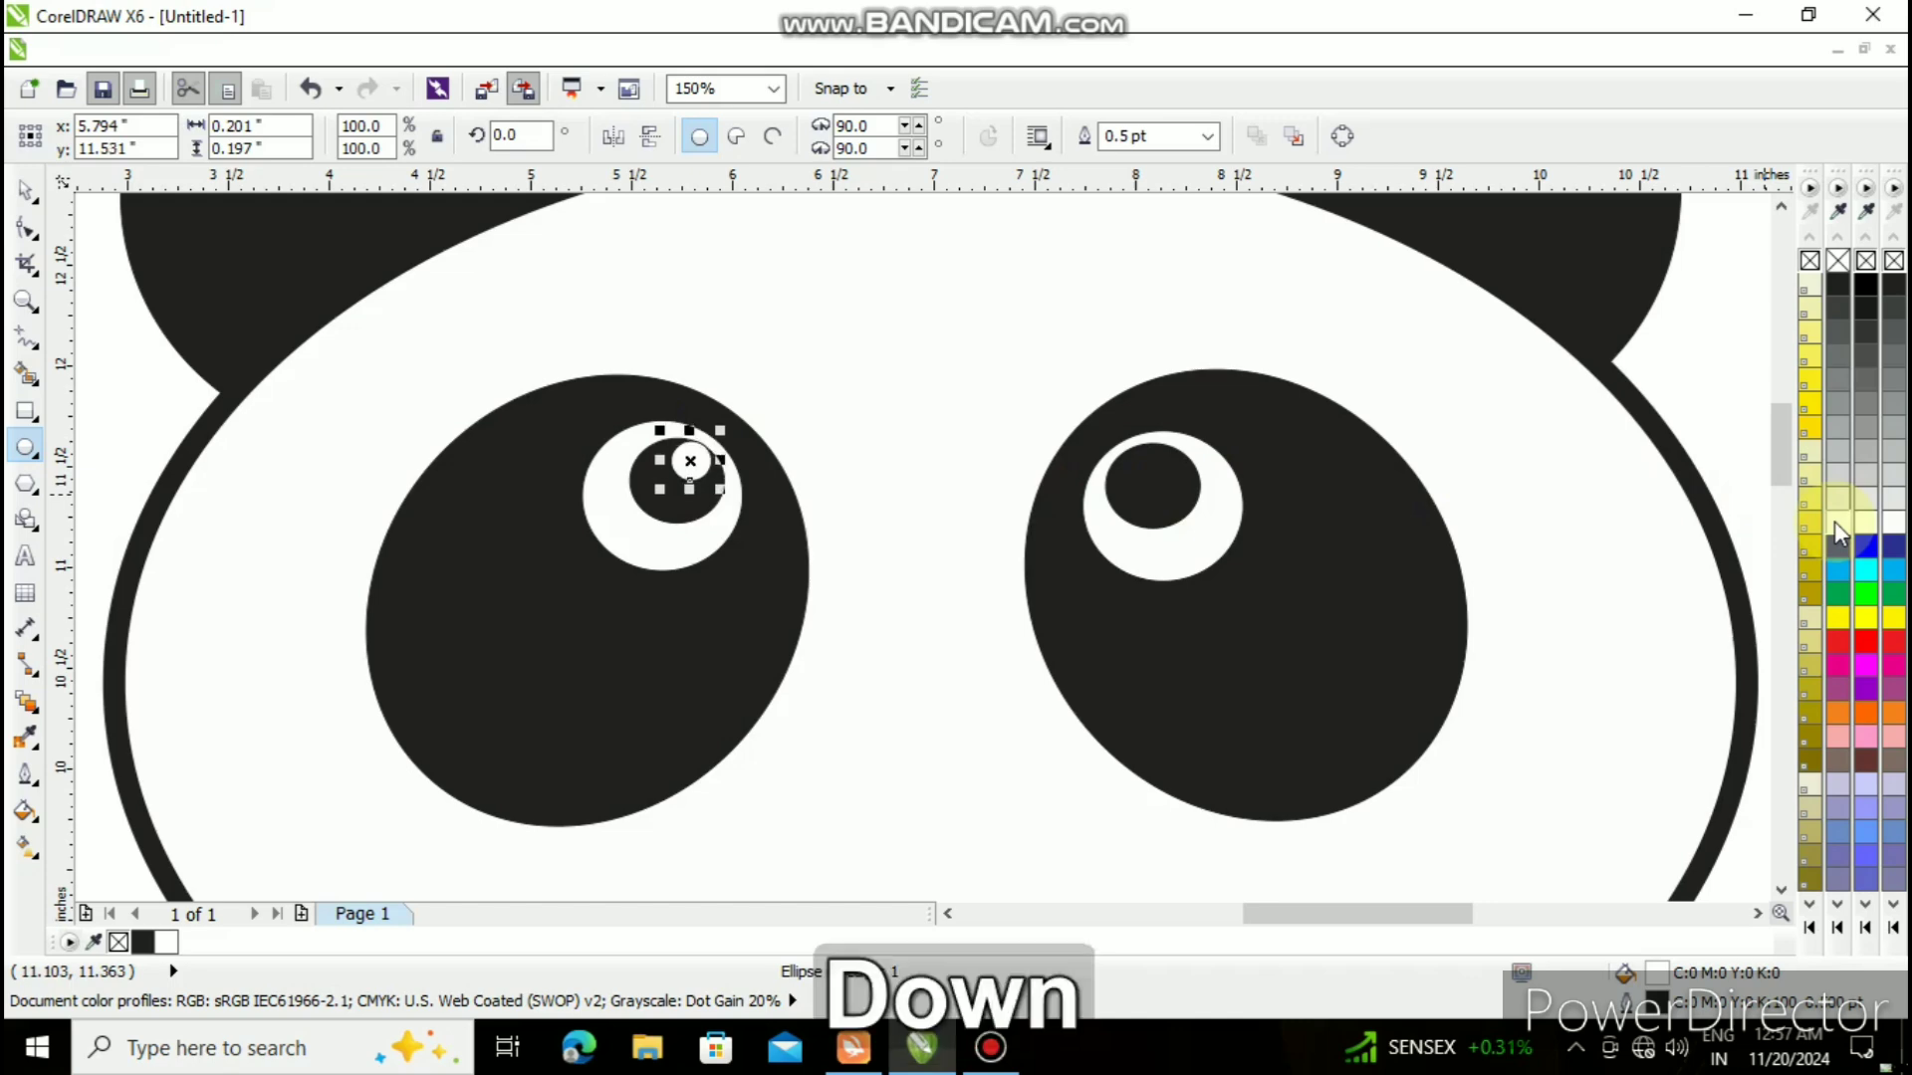
pyautogui.press('Down')
pyautogui.press('Left')
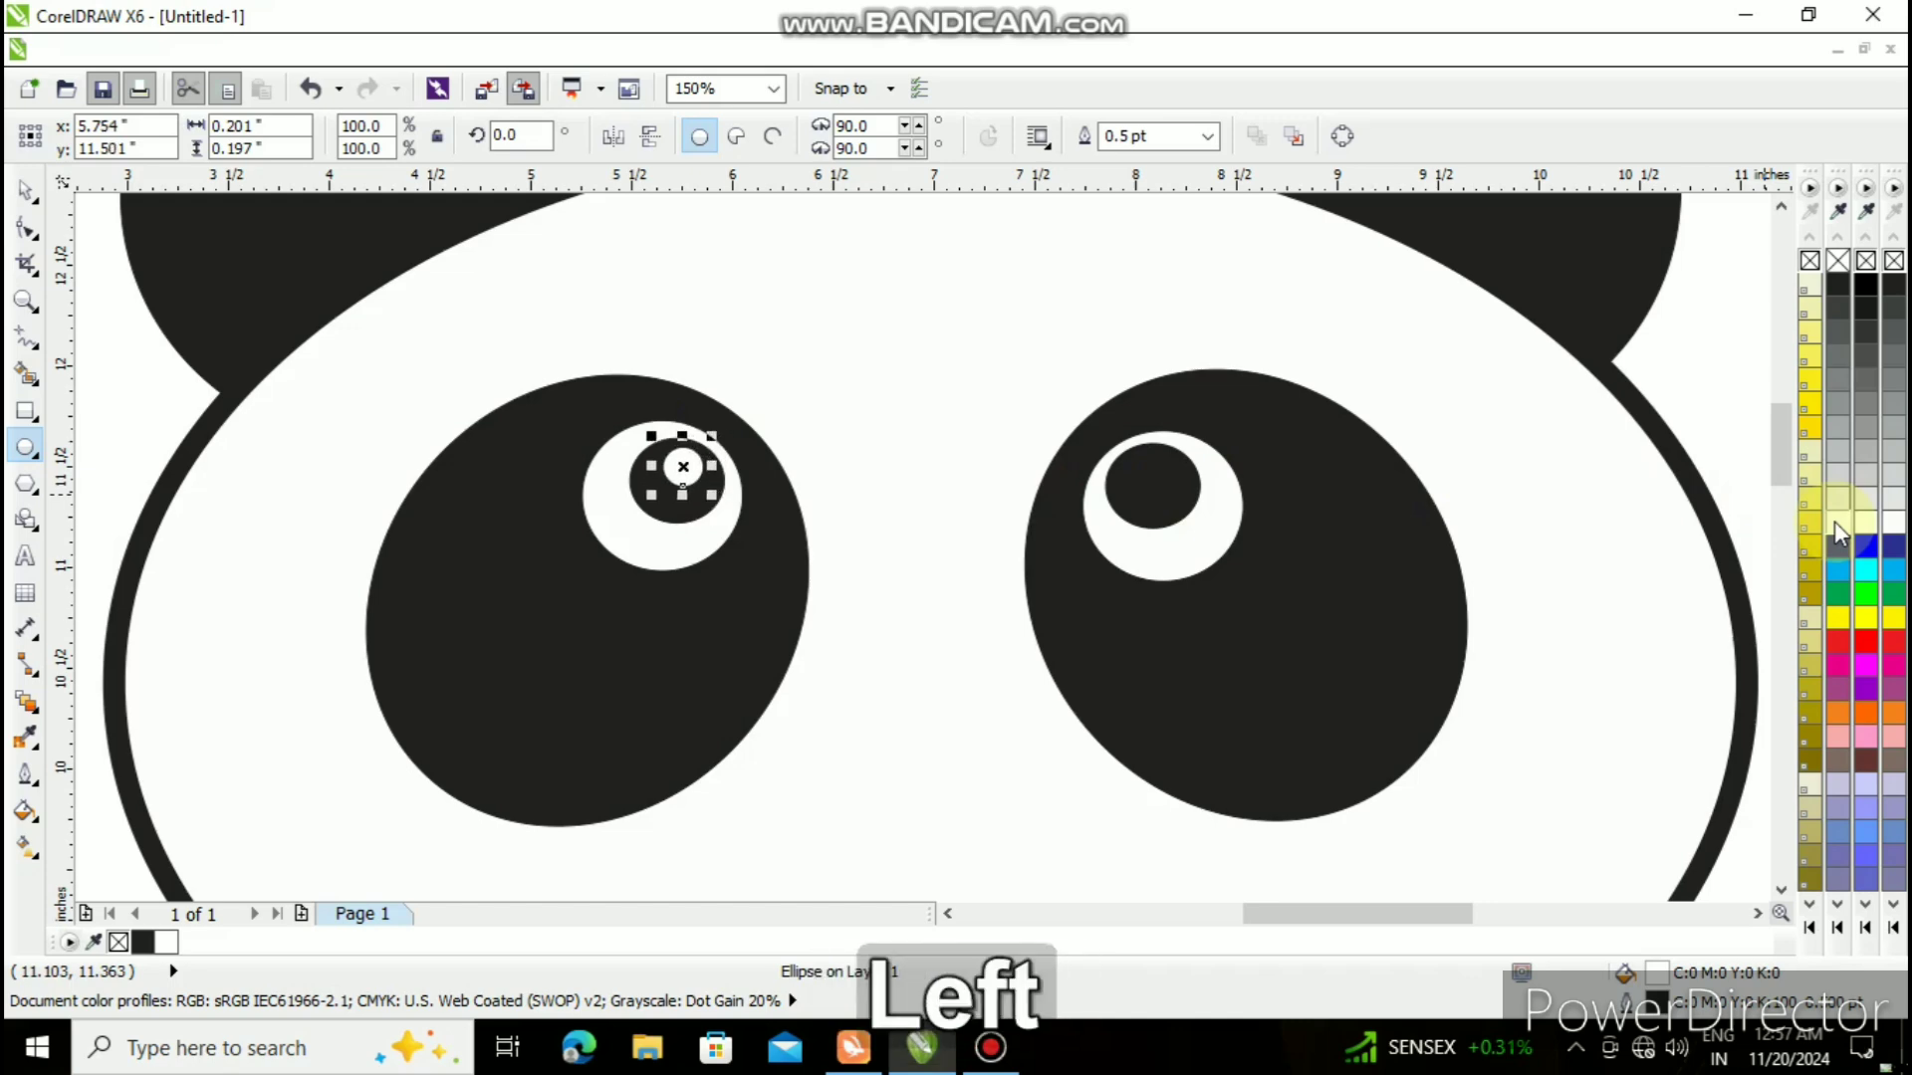
pyautogui.press('Up')
pyautogui.press('Up')
pyautogui.press('Right')
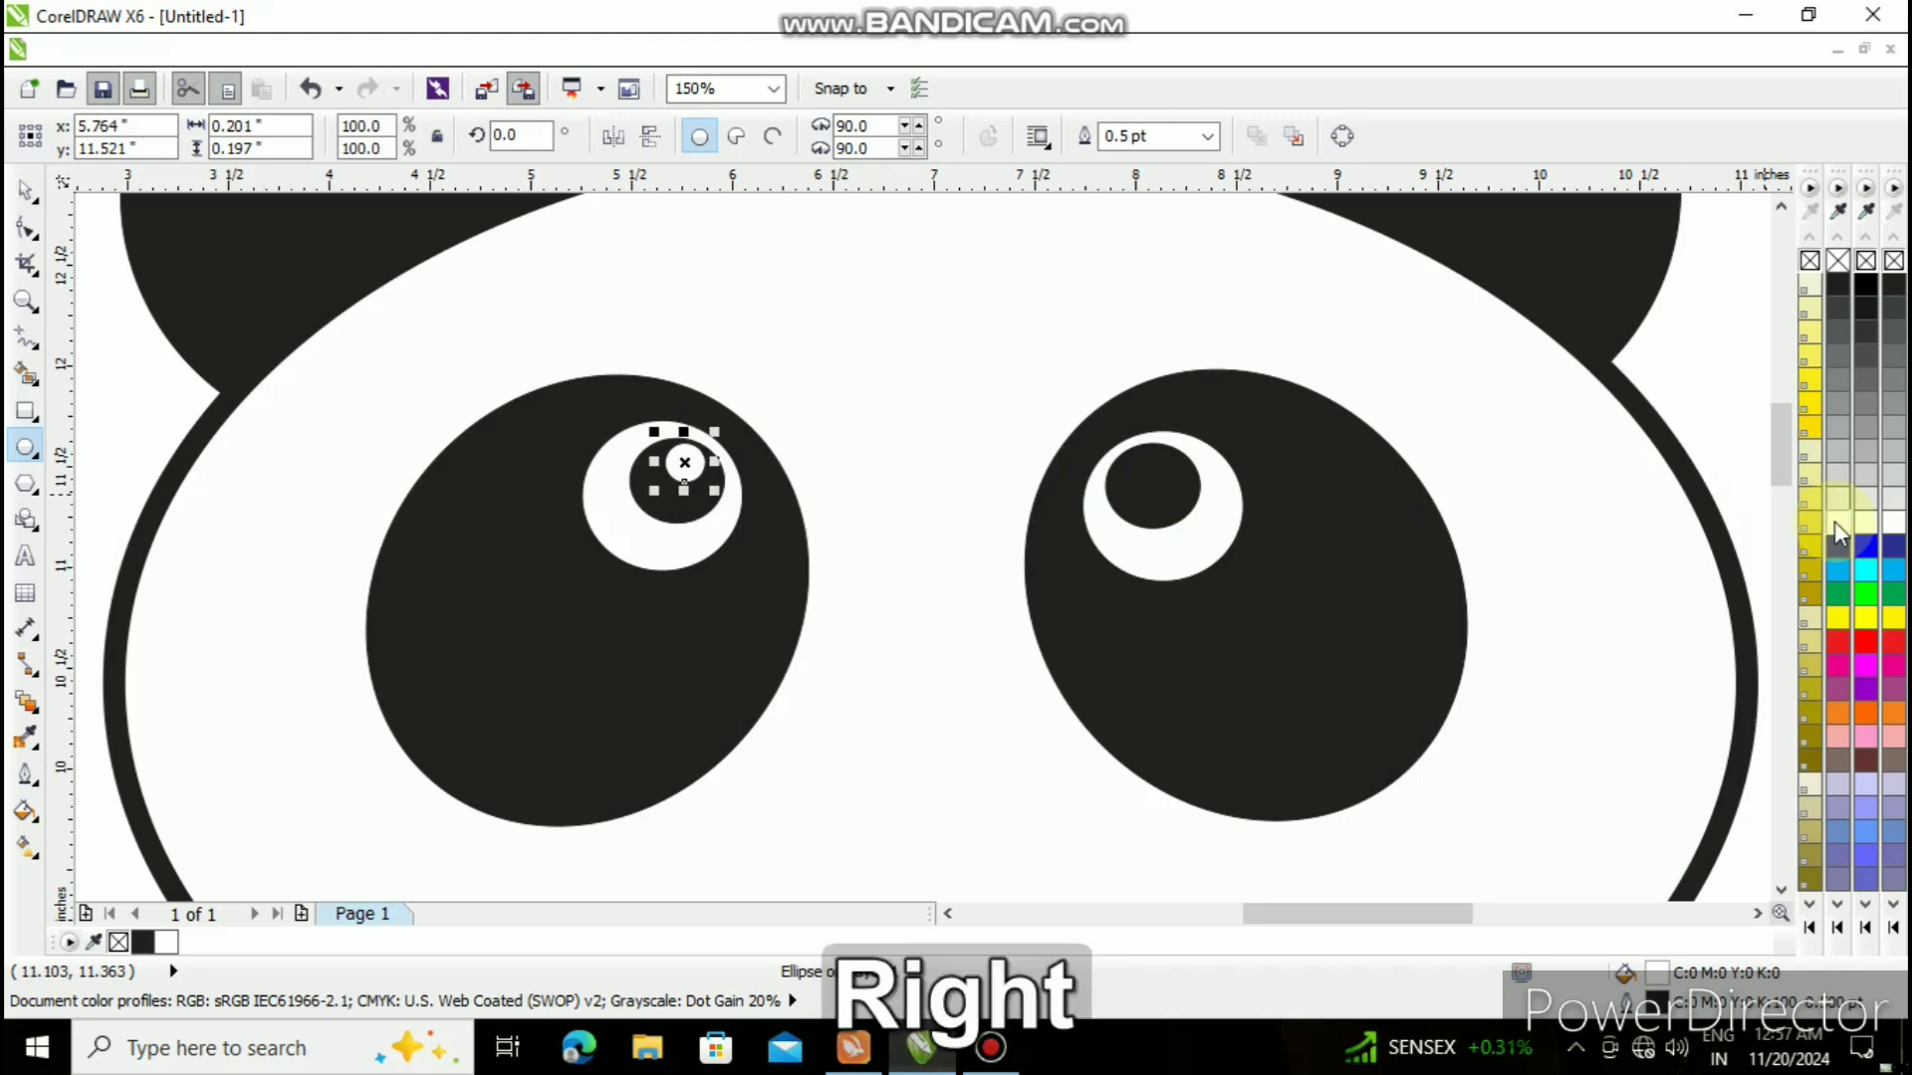
# - Duplicate the white glint and position the copy in the right pupil at about x 8.00, y 11.47 in
pyautogui.hotkey('ctrl', 'd')
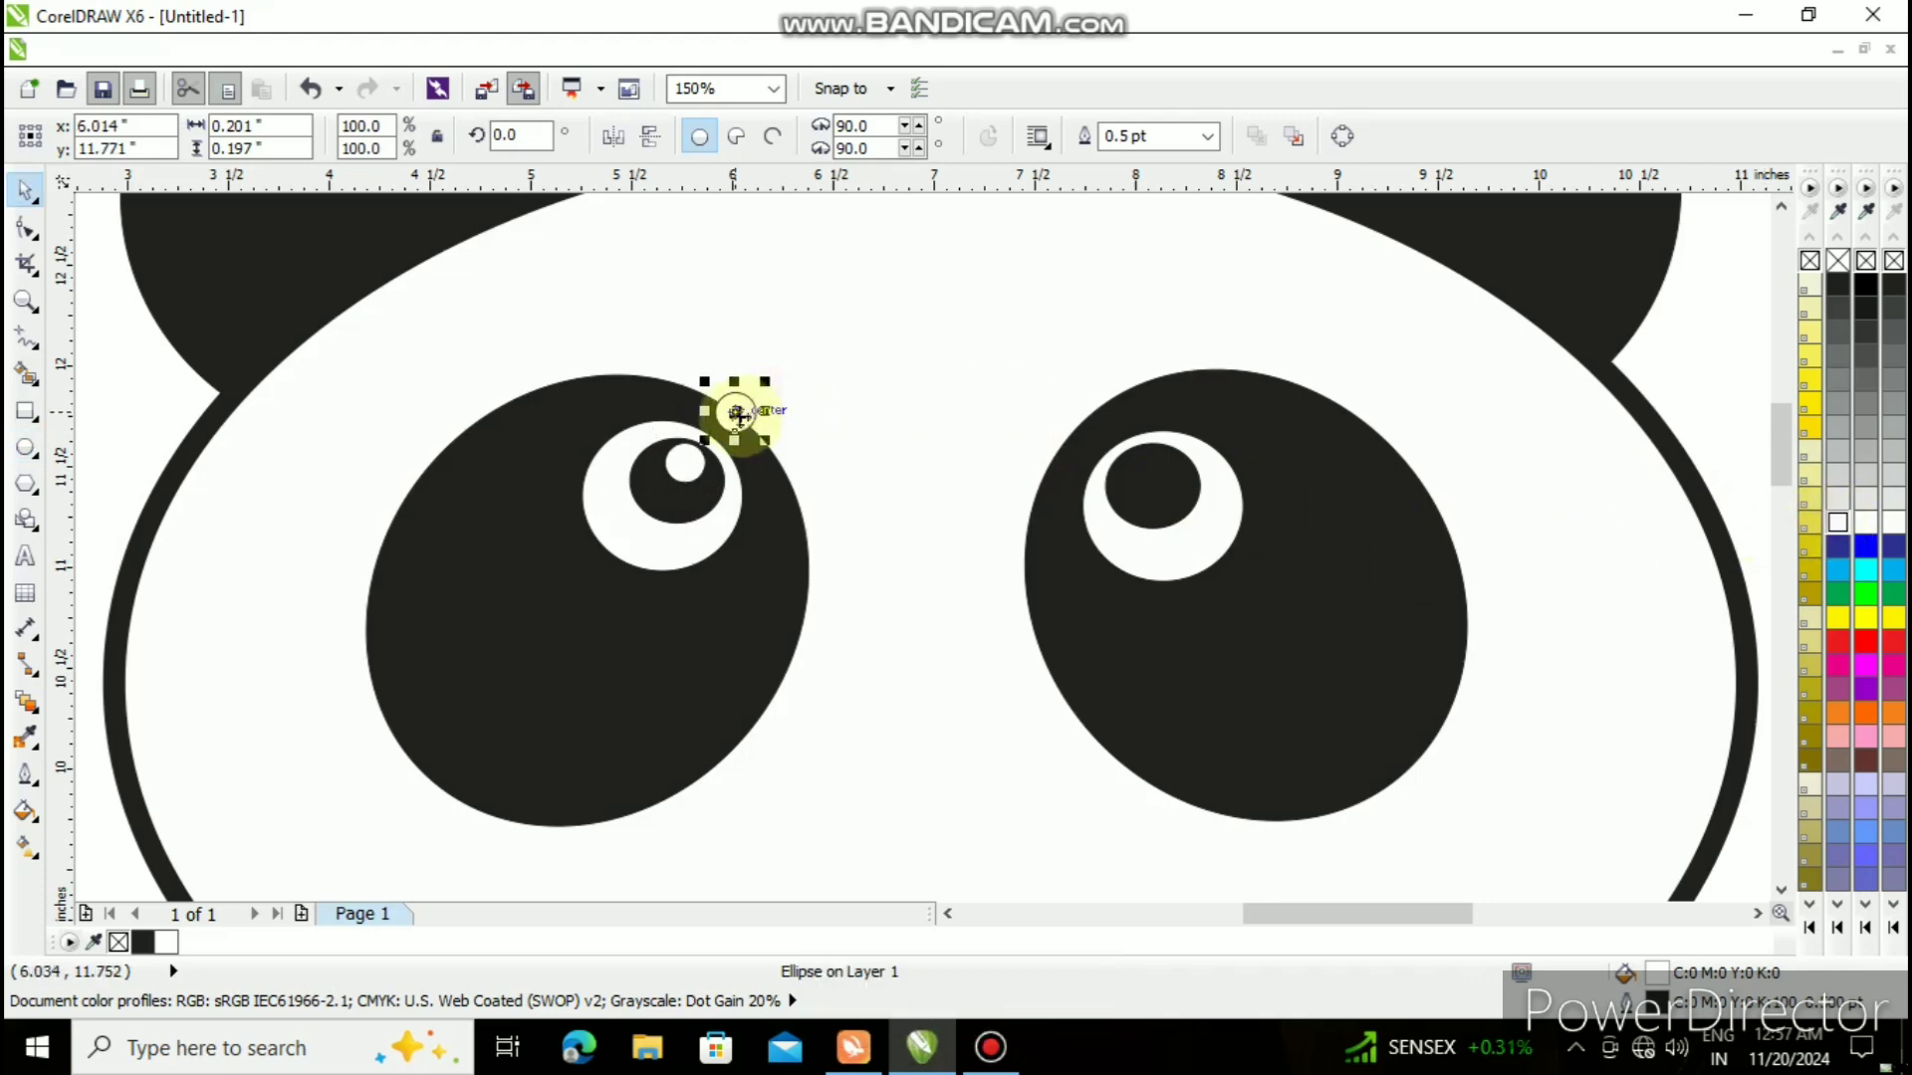
pyautogui.moveTo(747, 414); pyautogui.dragTo(1136, 482)
pyautogui.press('Up')
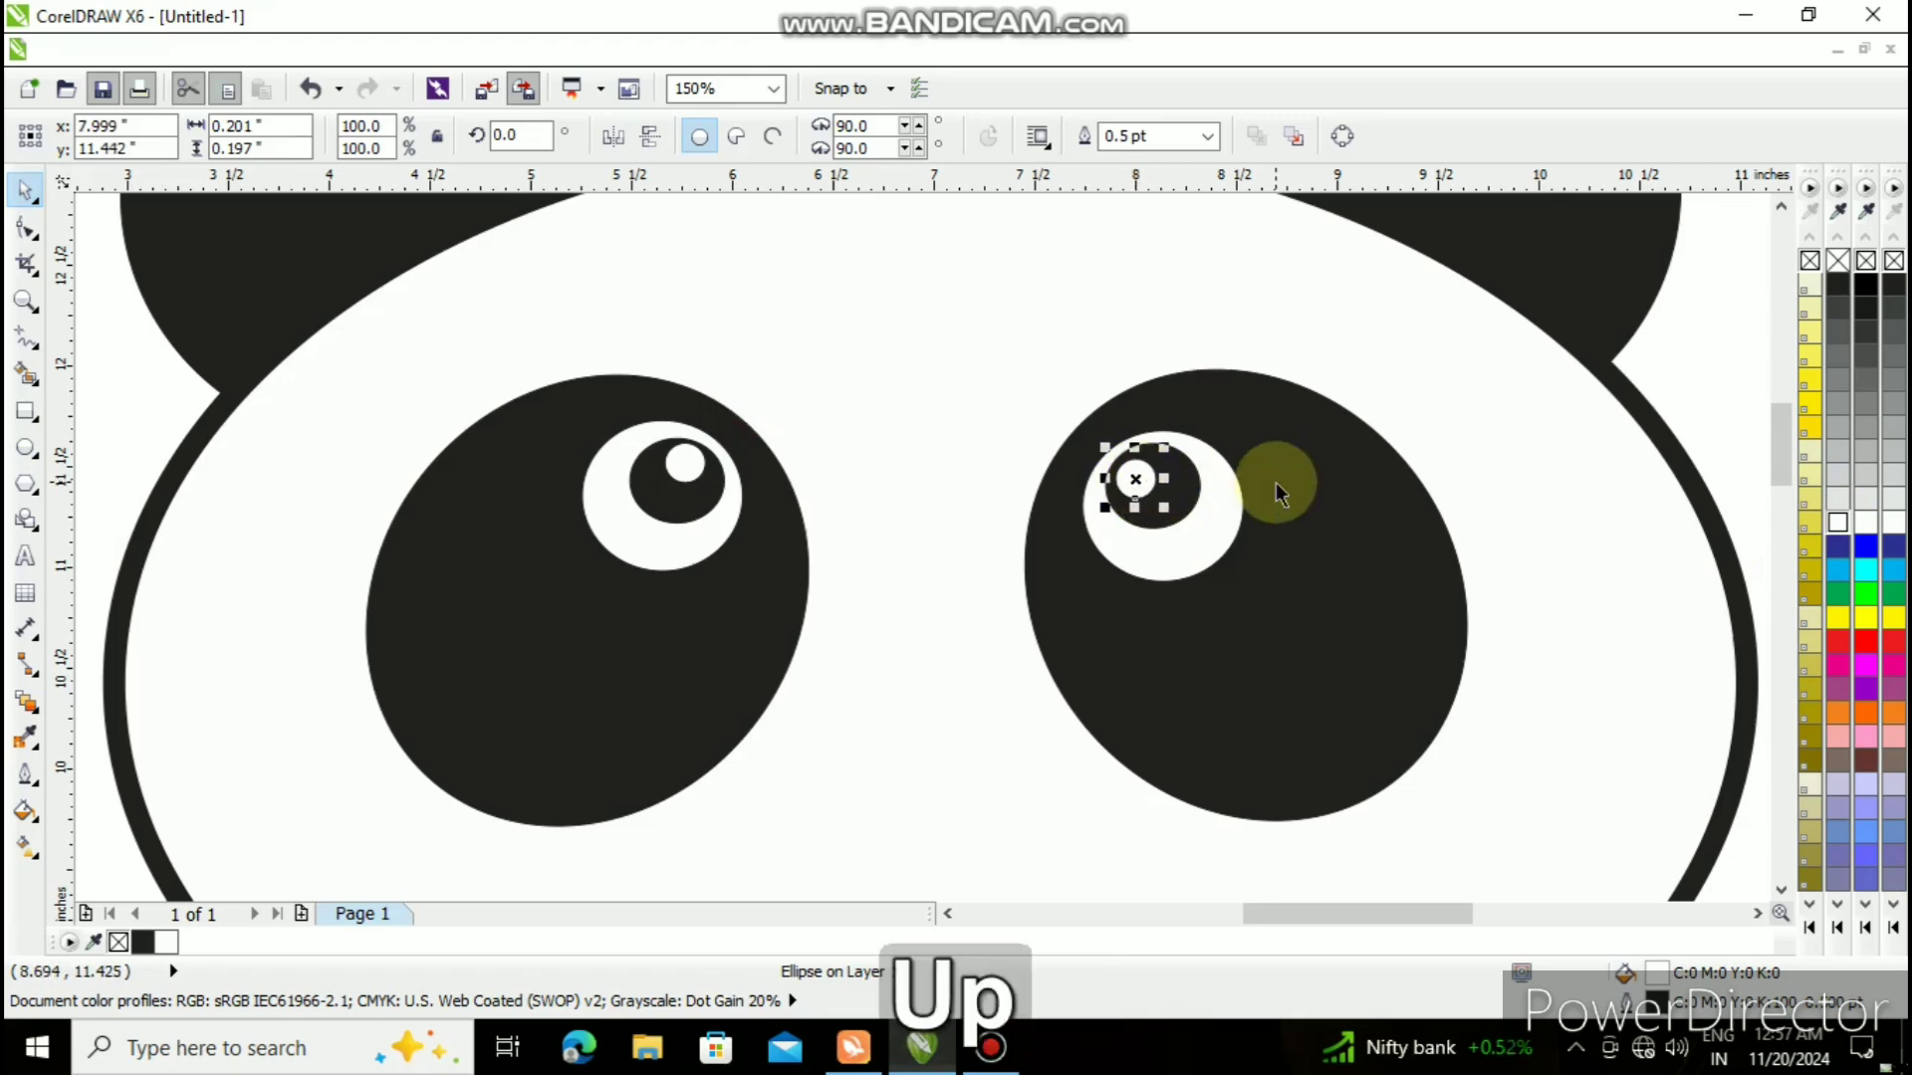
pyautogui.press('Up')
pyautogui.press('Up')
pyautogui.press('Up')
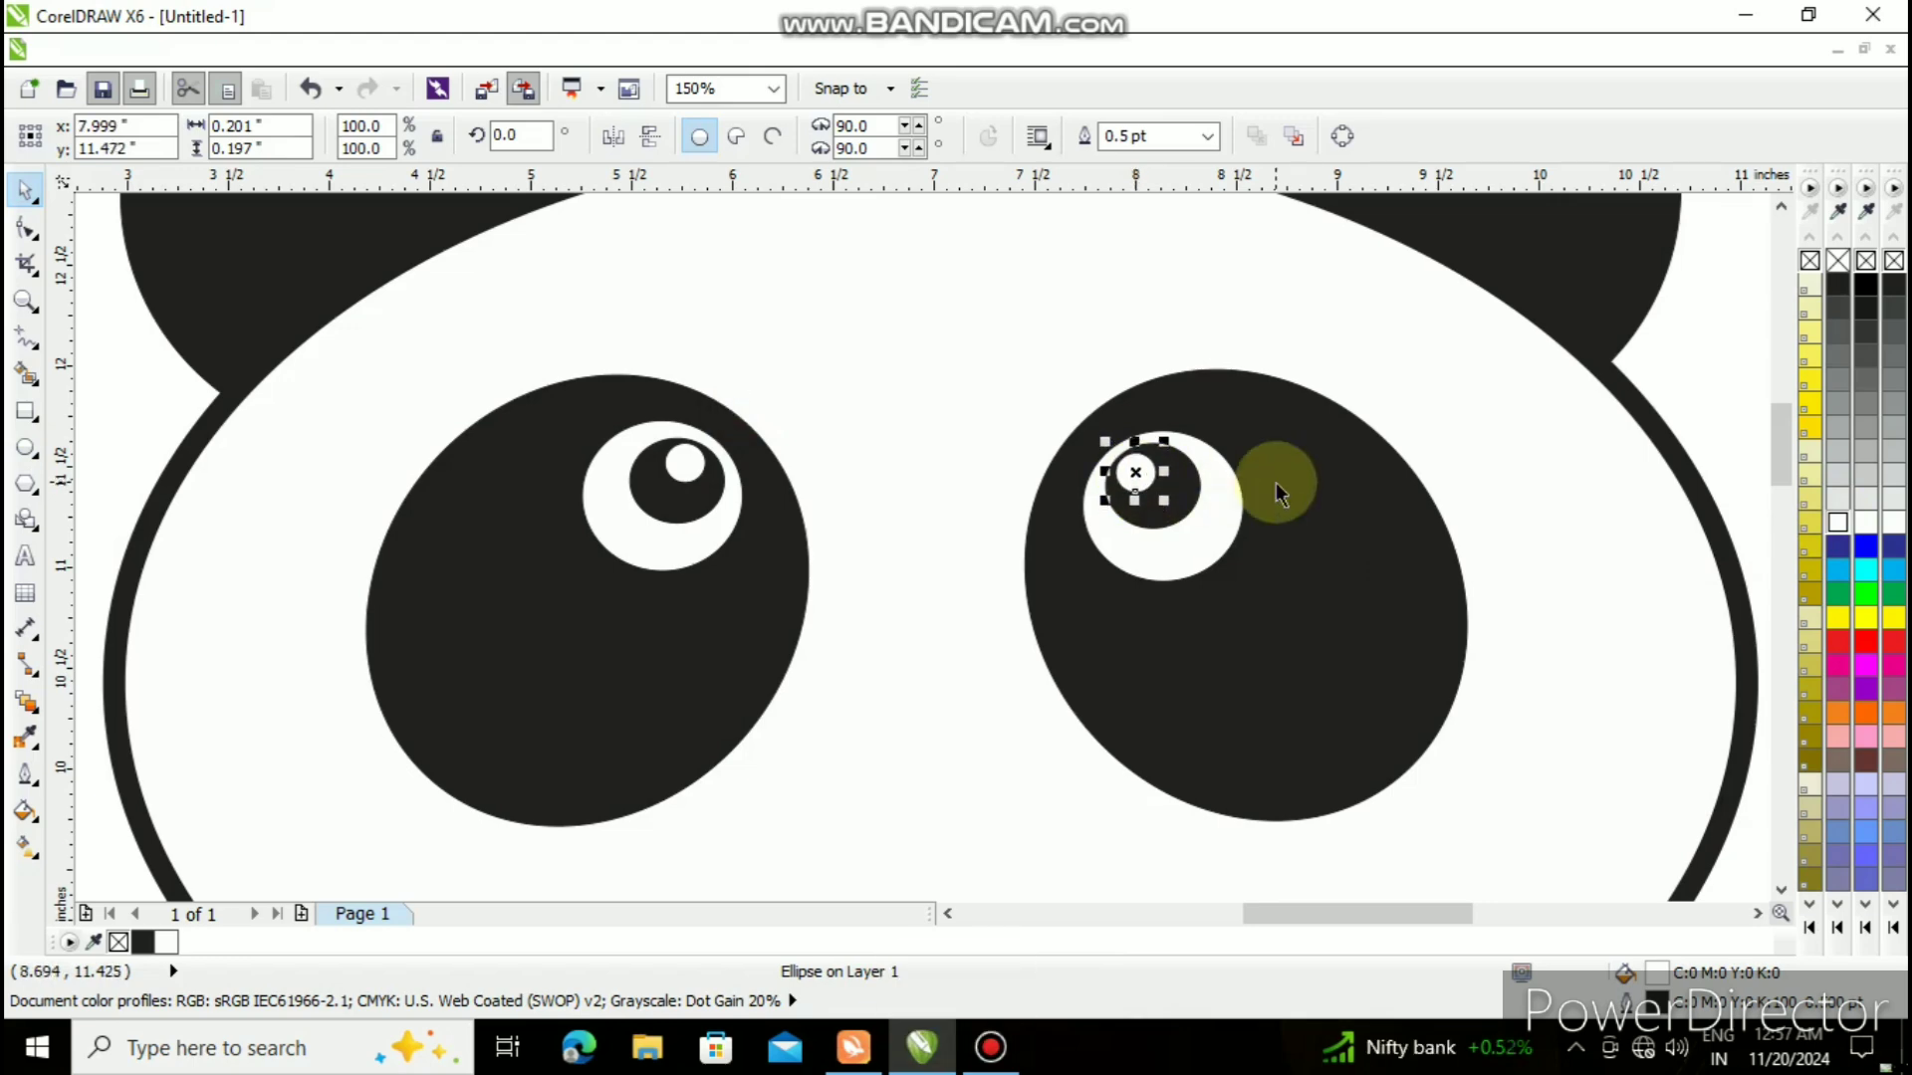
pyautogui.click(839, 331)
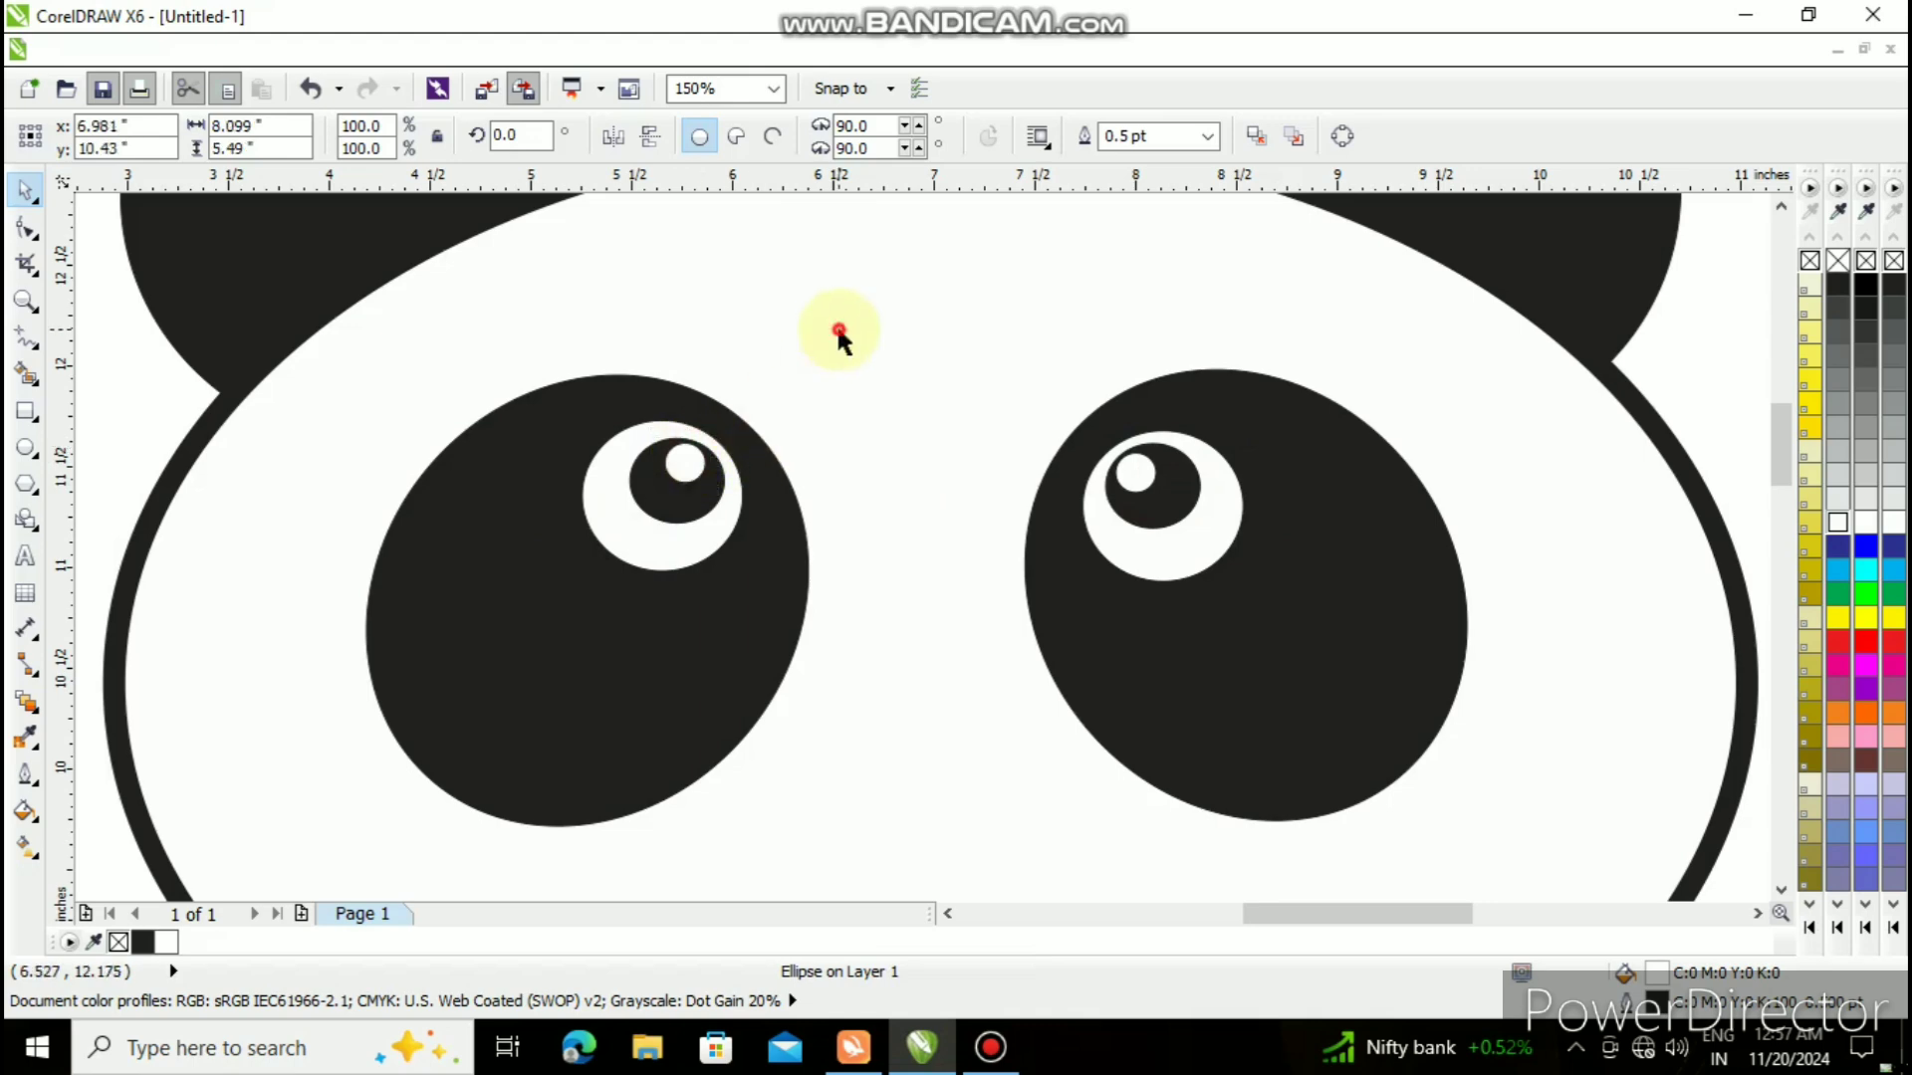
# - Draw a tiny flat ellipse about 0.11 by 0.07 in below the glint in the left pupil and color it white
pyautogui.click(24, 447)
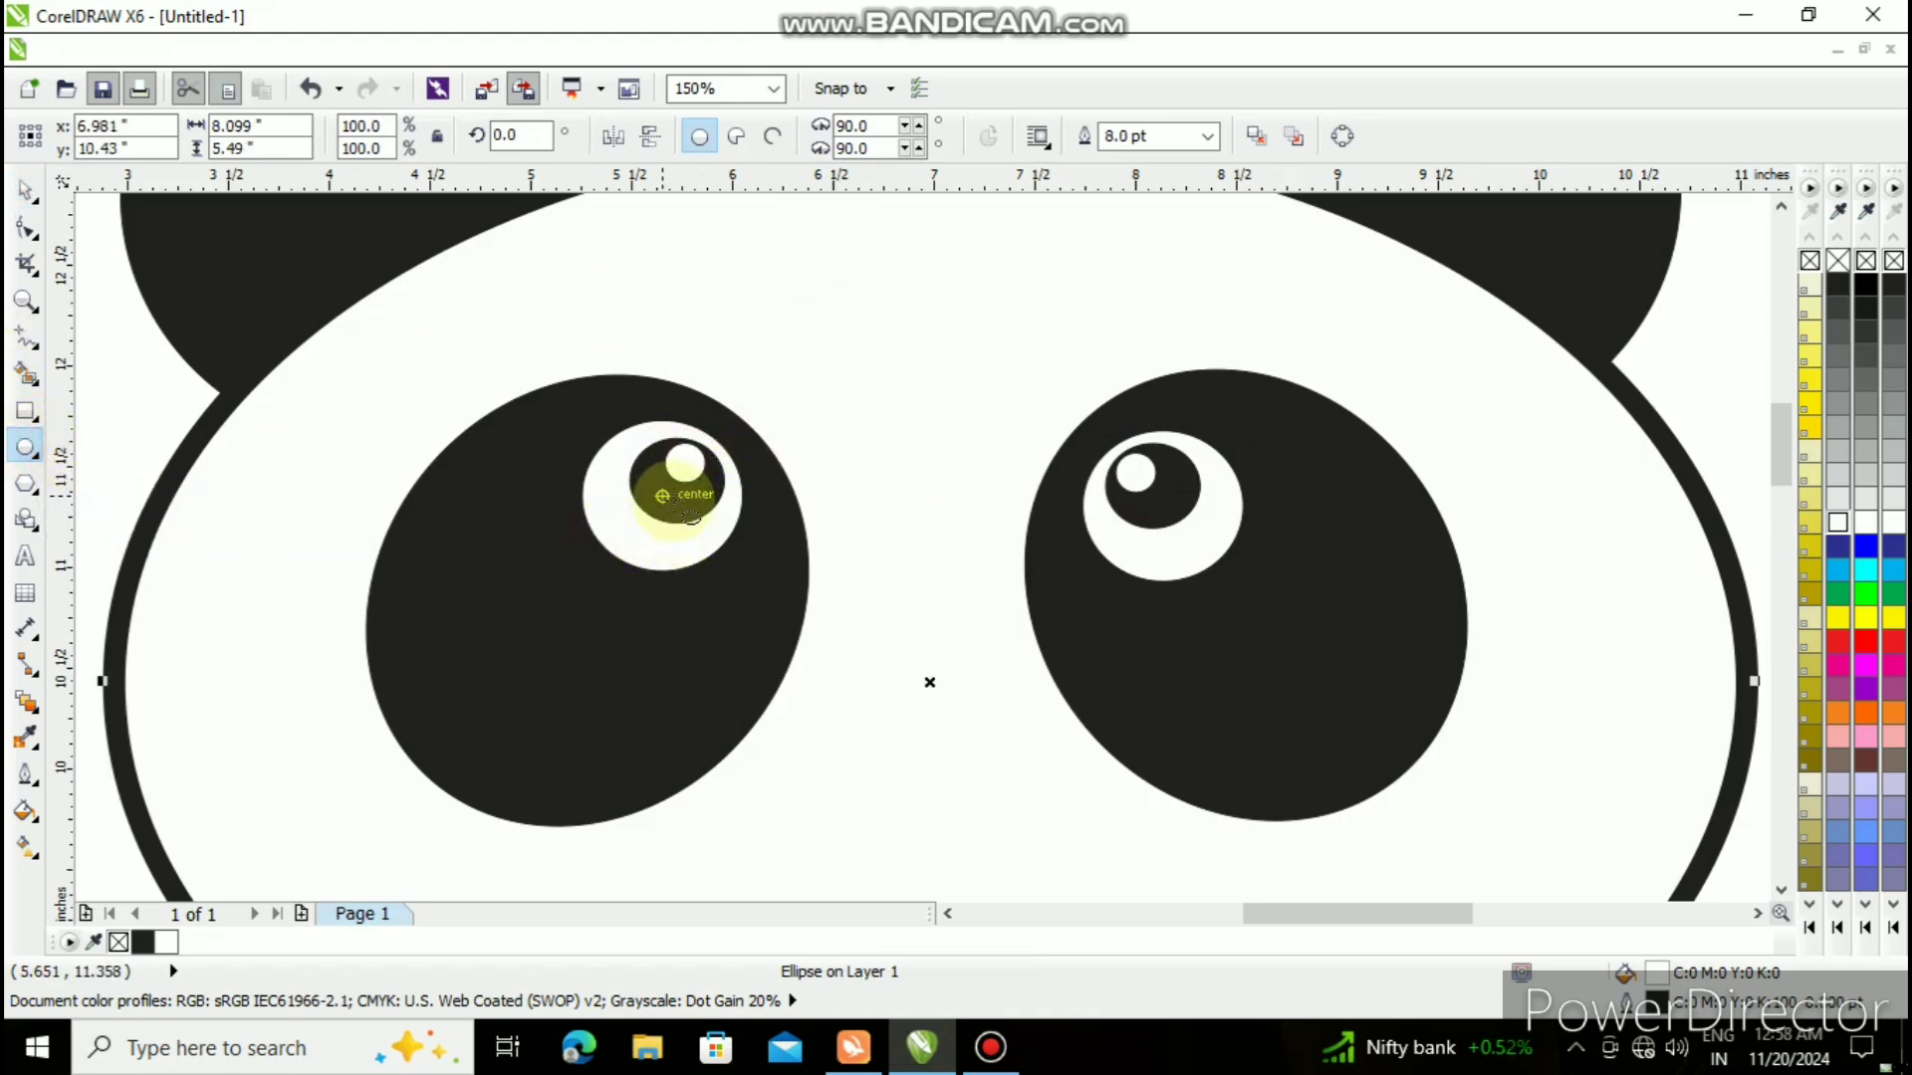
pyautogui.moveTo(662, 495); pyautogui.dragTo(684, 484)
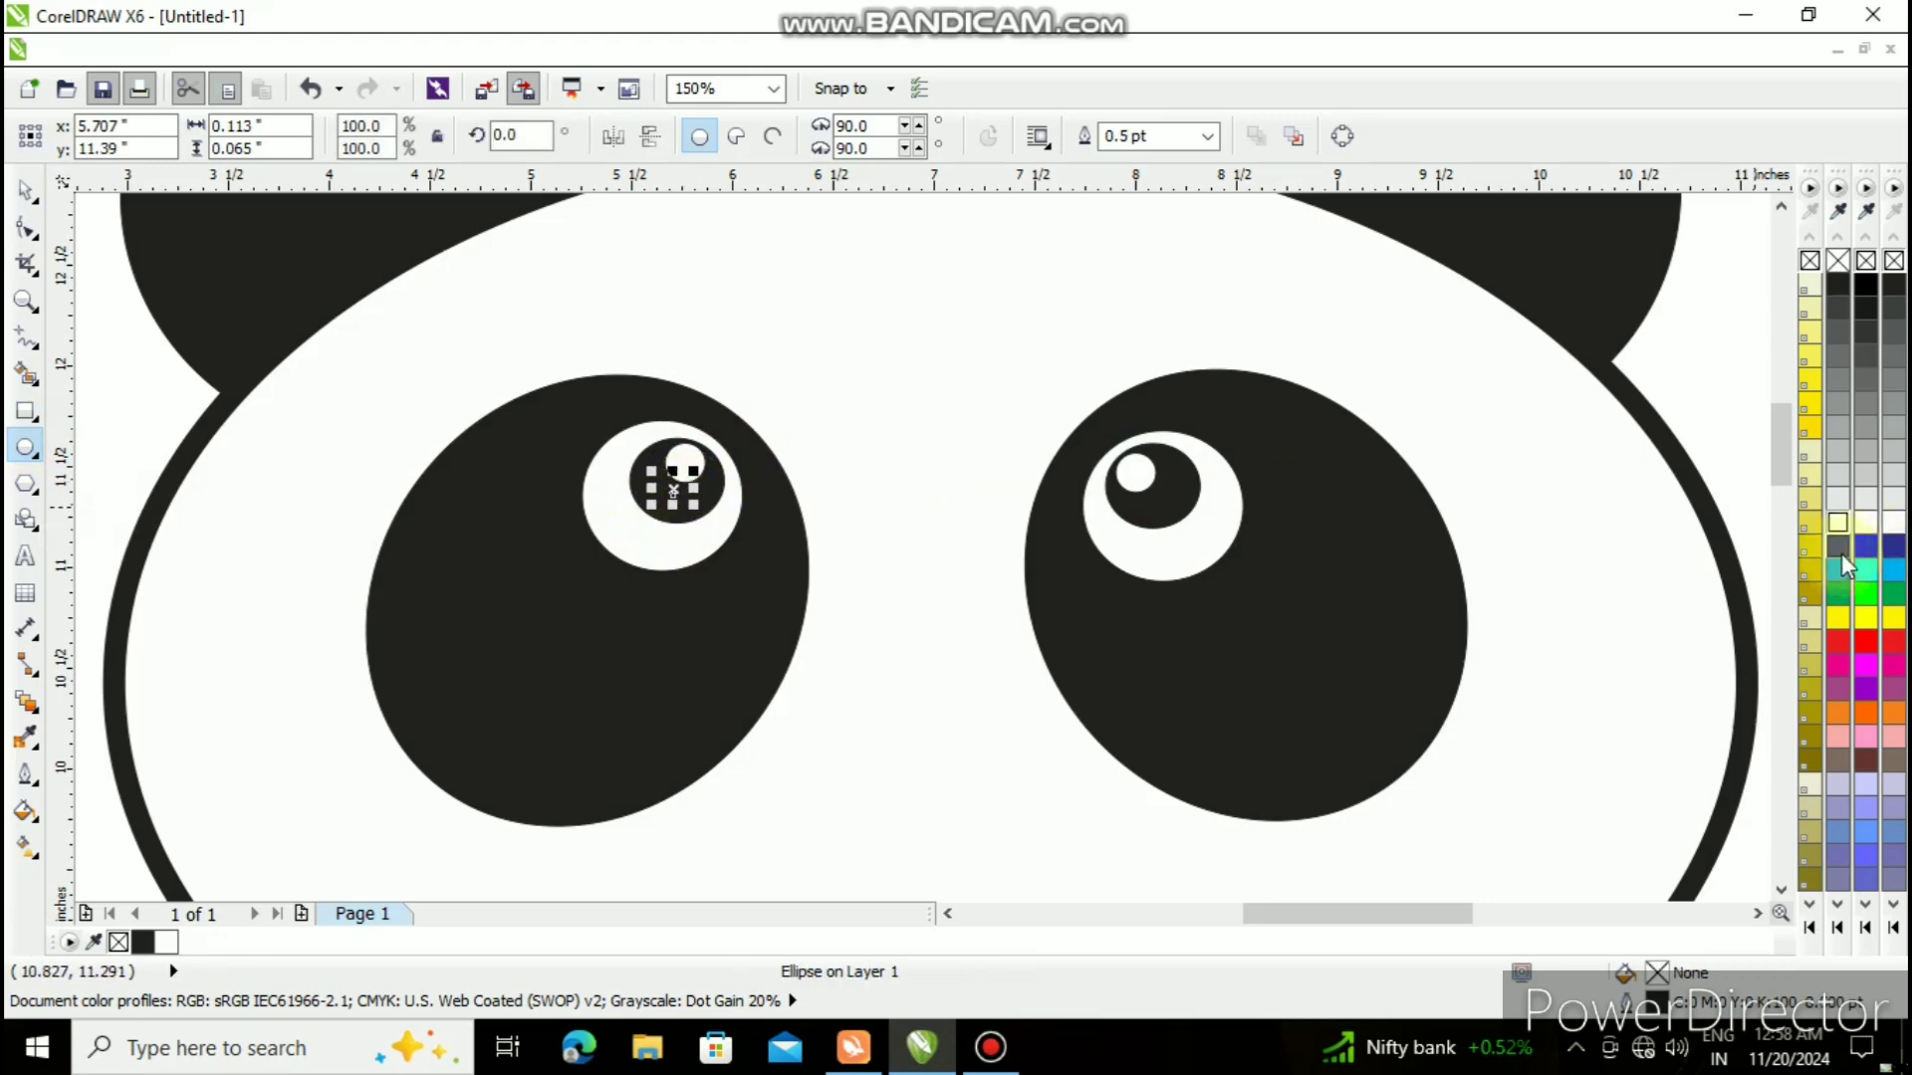
pyautogui.rightClick(1838, 525)
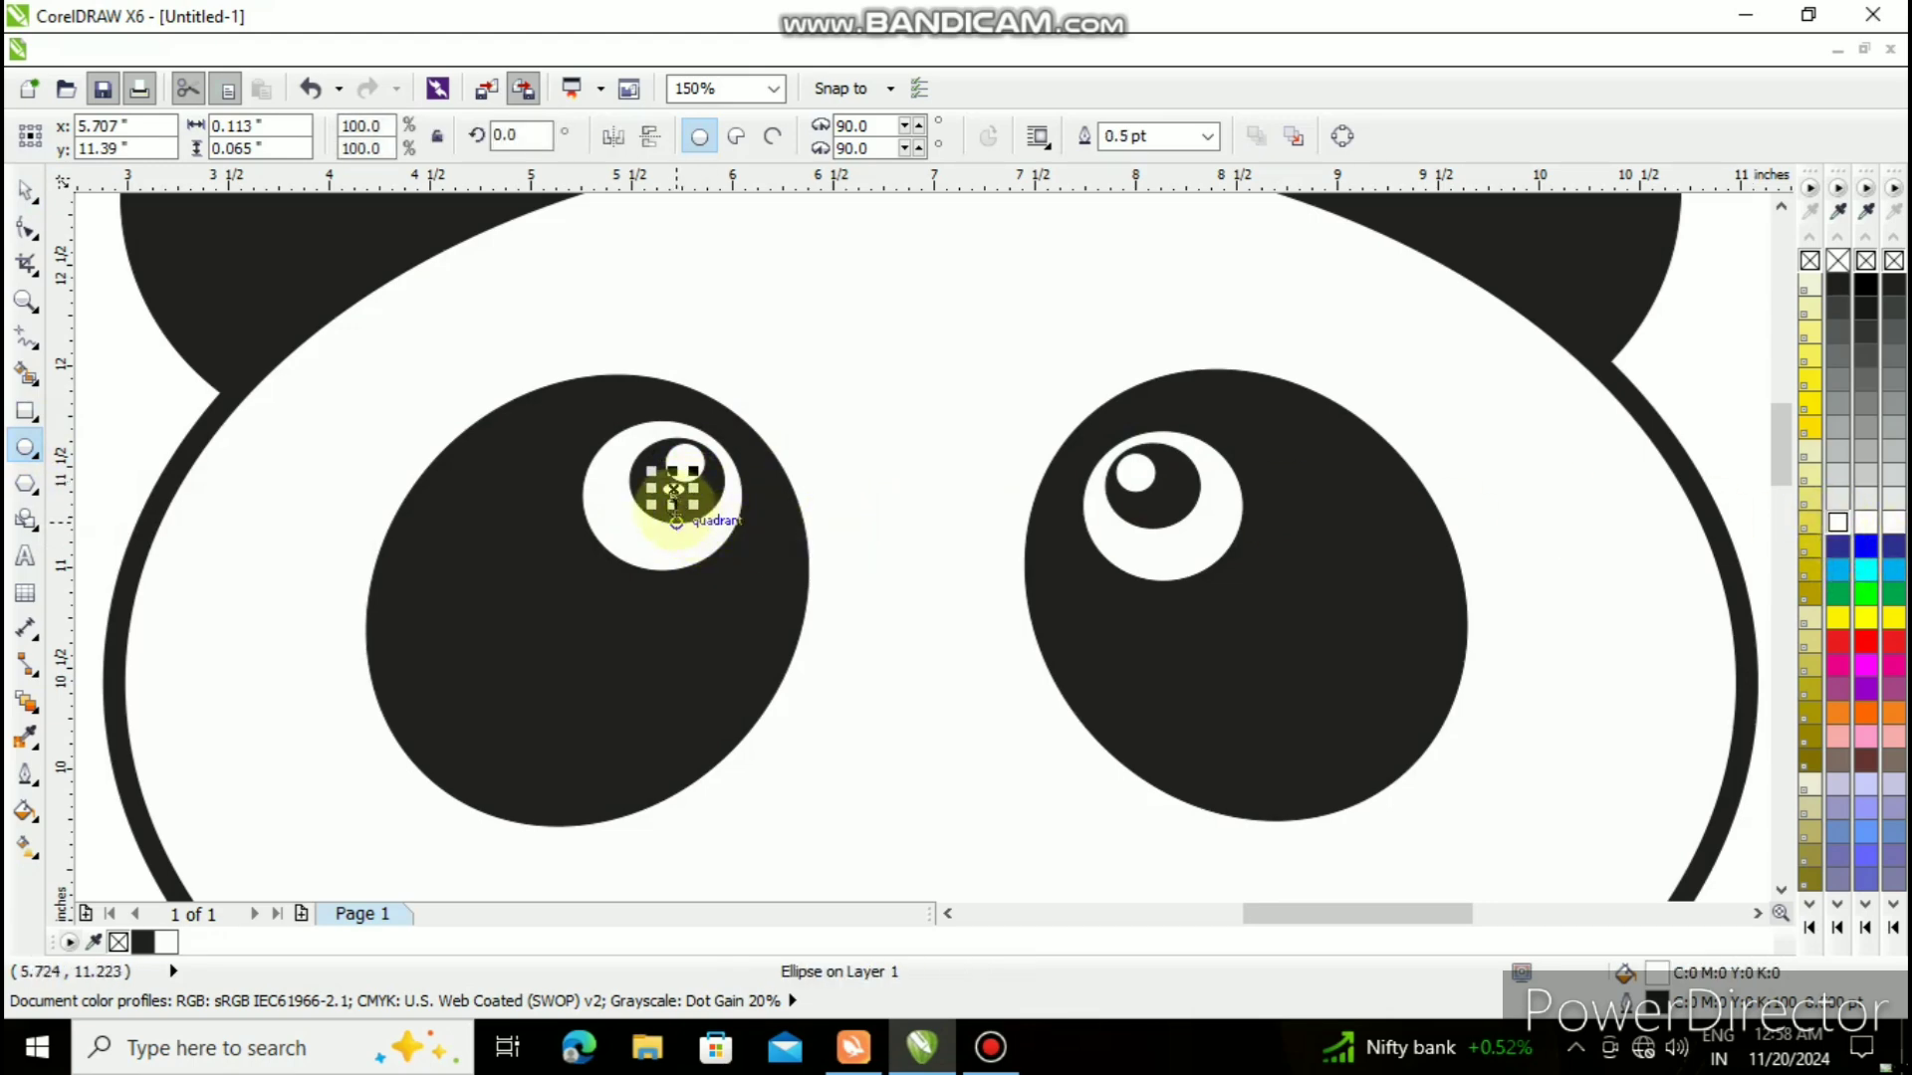
pyautogui.moveTo(673, 501)
pyautogui.mouseDown()
pyautogui.moveTo(647, 479)
pyautogui.moveTo(685, 507)
pyautogui.mouseUp()
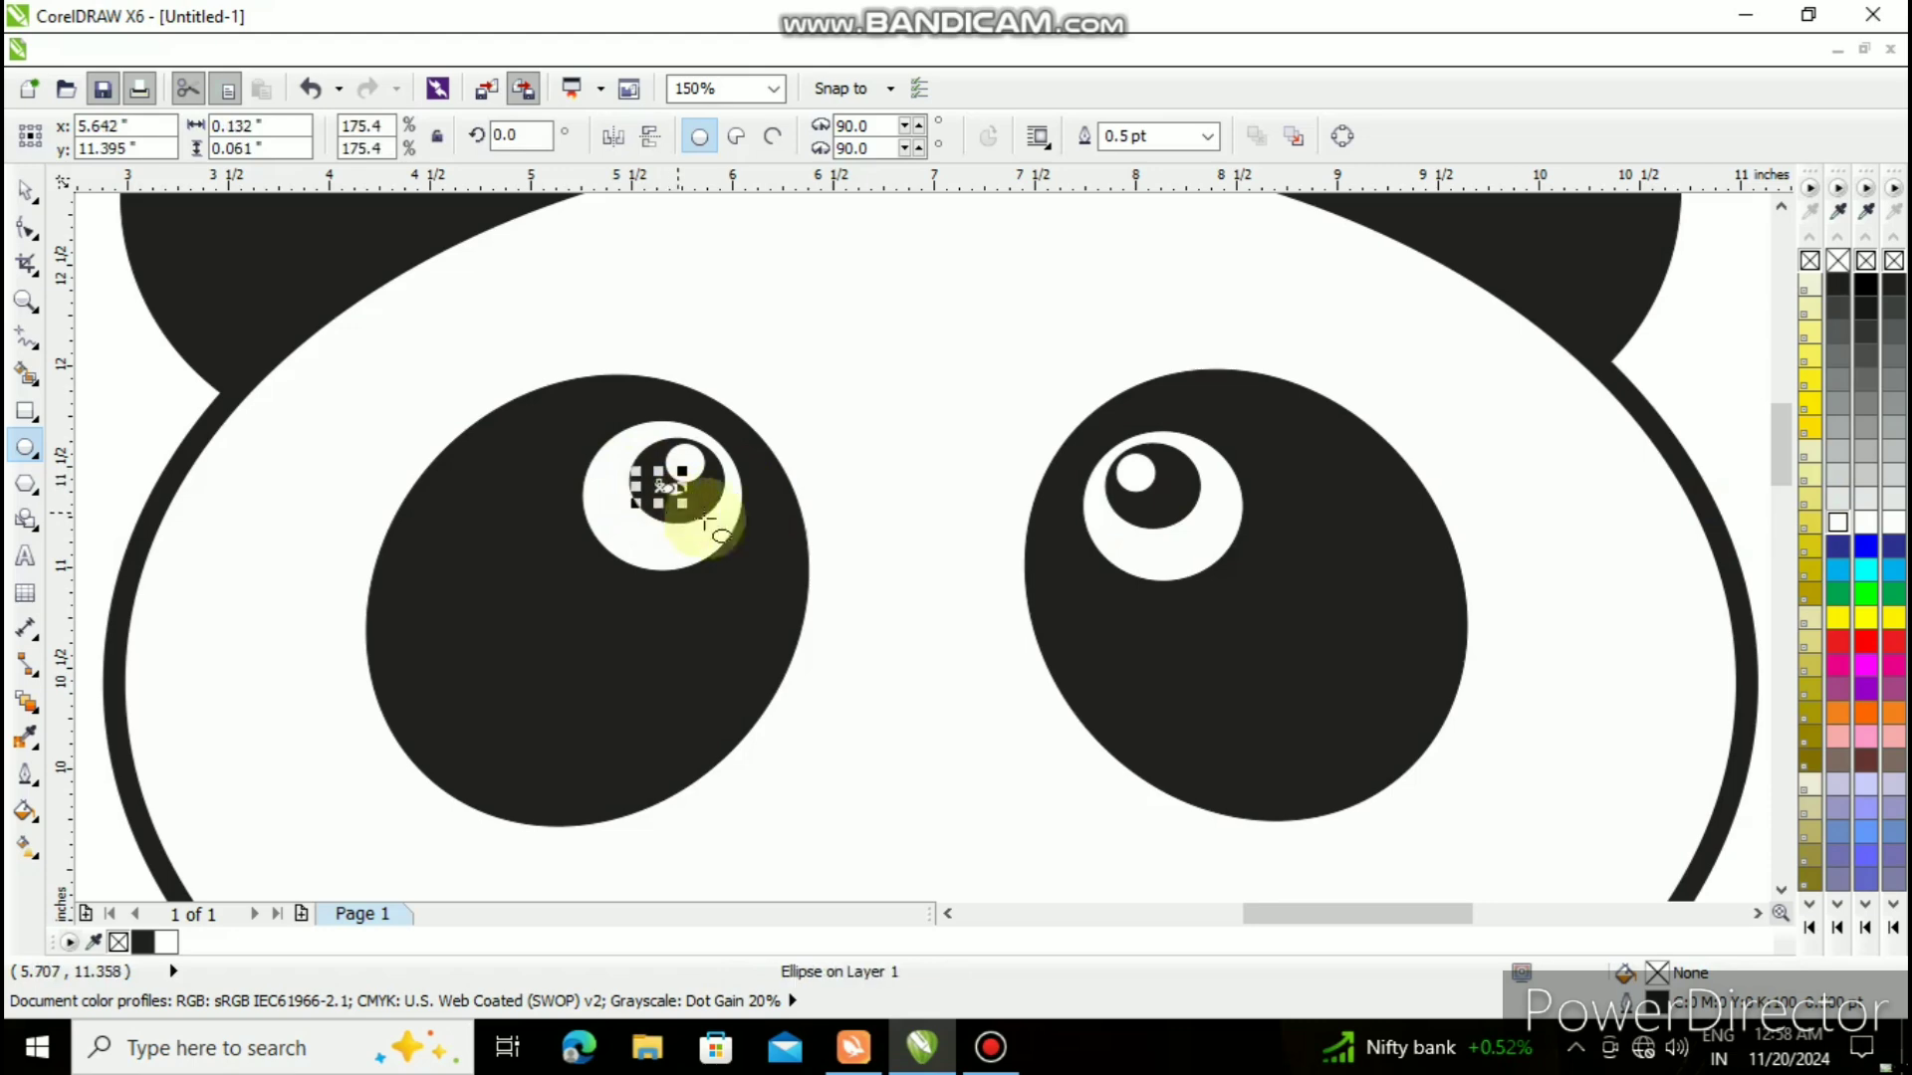
pyautogui.click(895, 514)
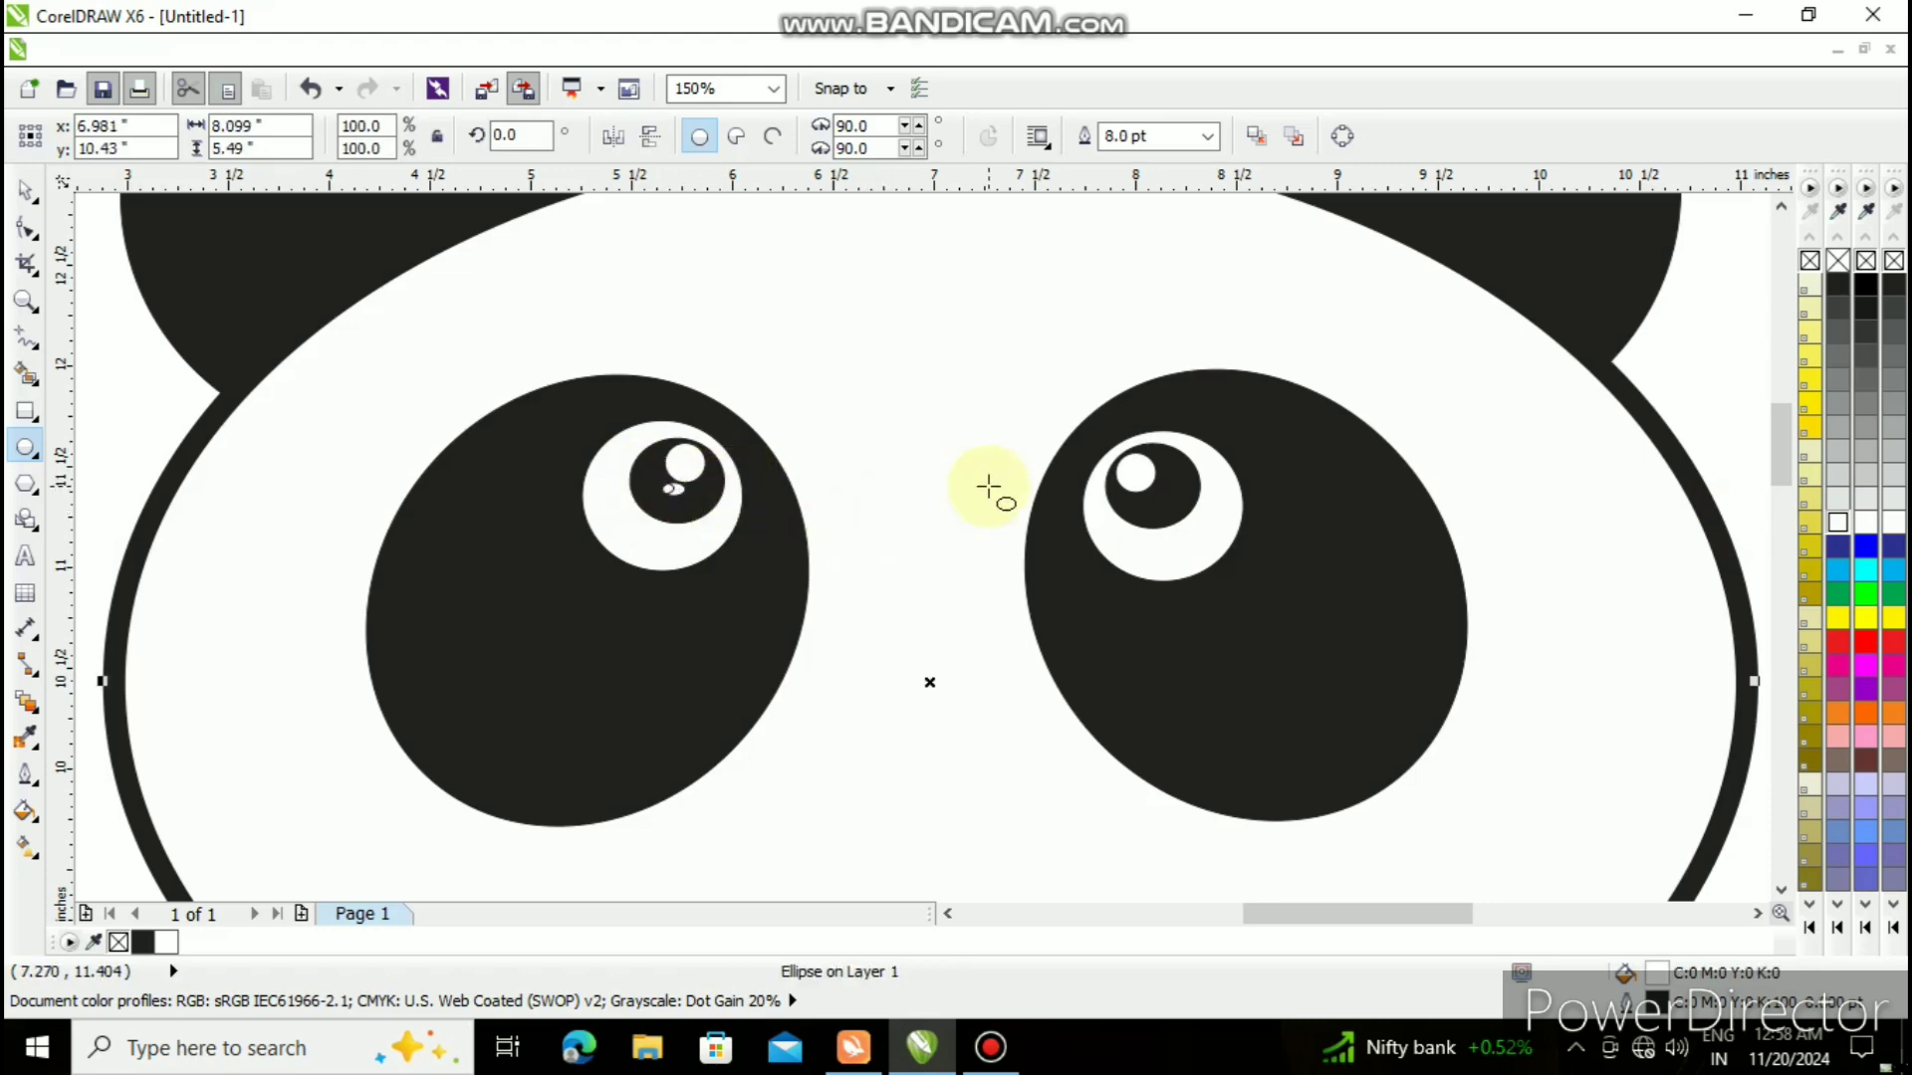
pyautogui.hotkey('ctrl', 'z')
pyautogui.hotkey('ctrl', 'z')
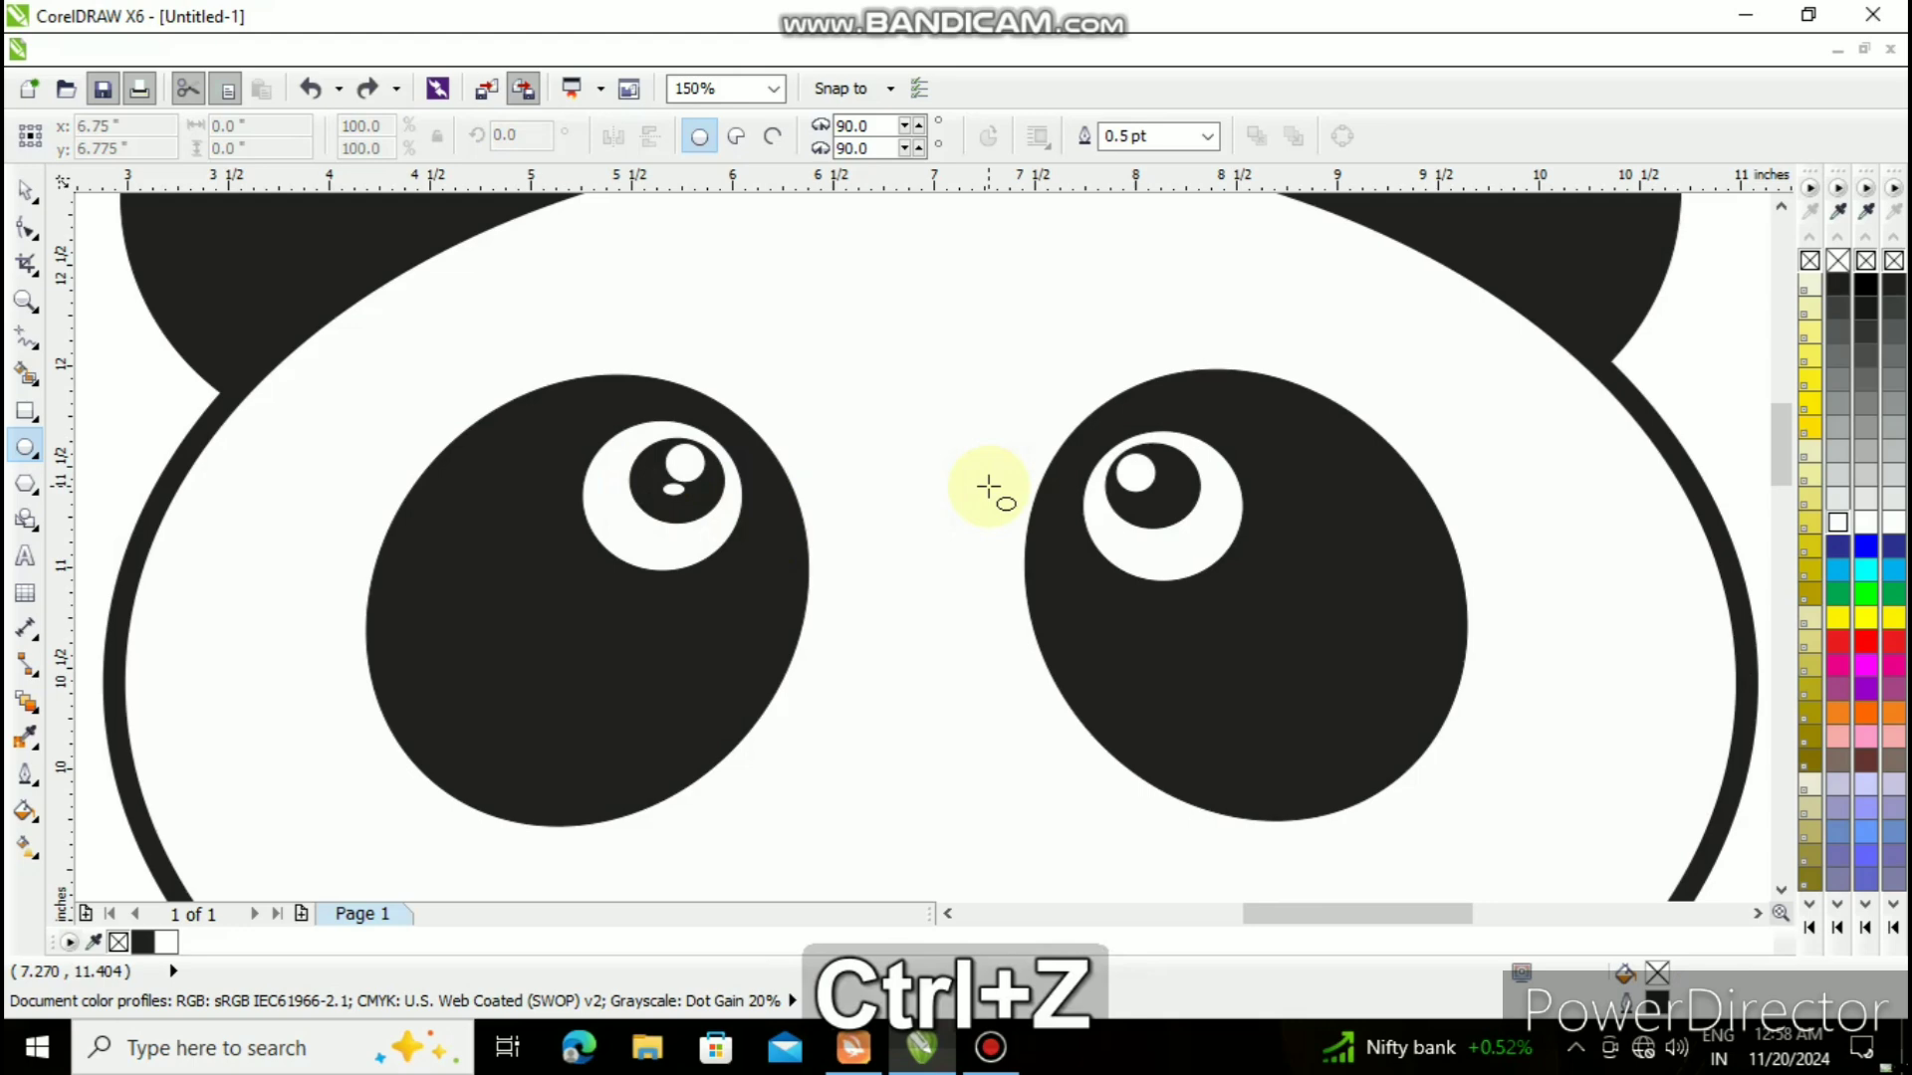
# - Narrow the tiny white ellipse below the glint in the left pupil to about 0.08 in wide
pyautogui.click(25, 189)
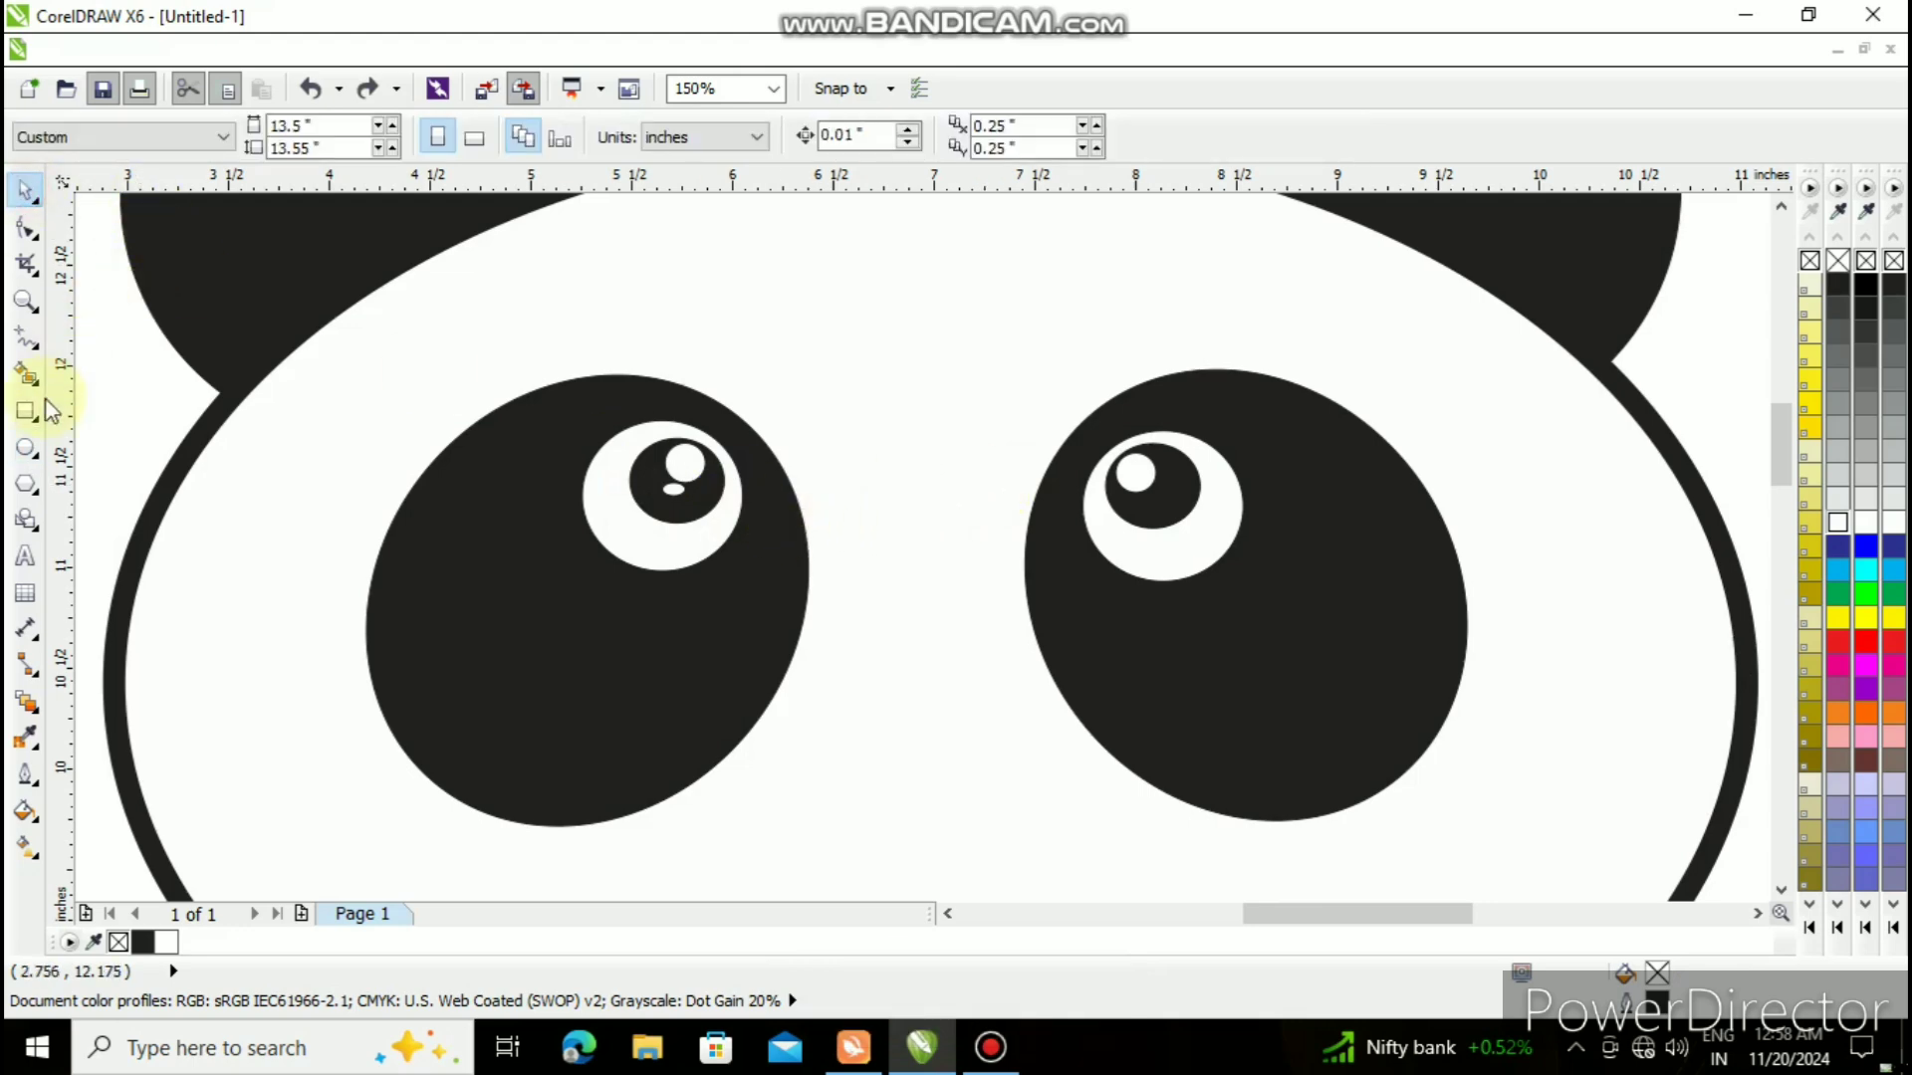
pyautogui.click(25, 300)
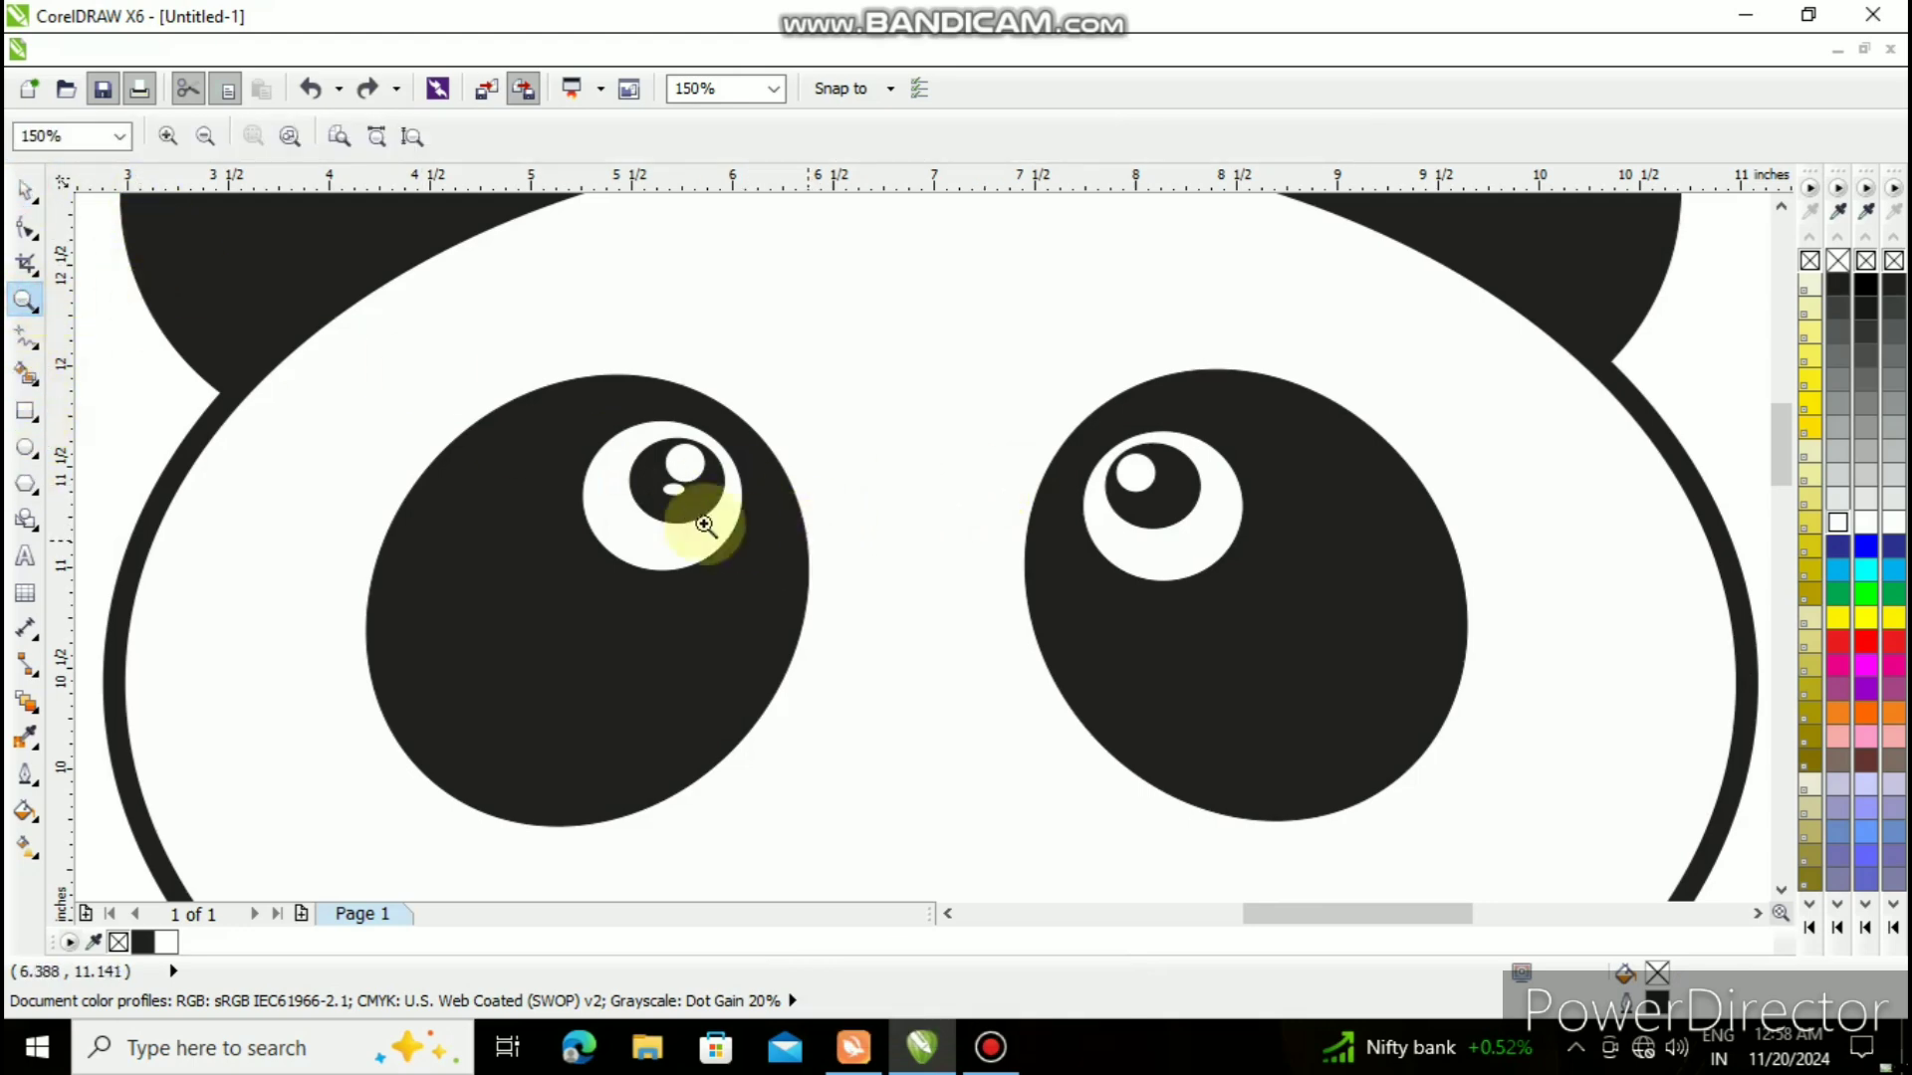
pyautogui.click(677, 506)
pyautogui.click(895, 521)
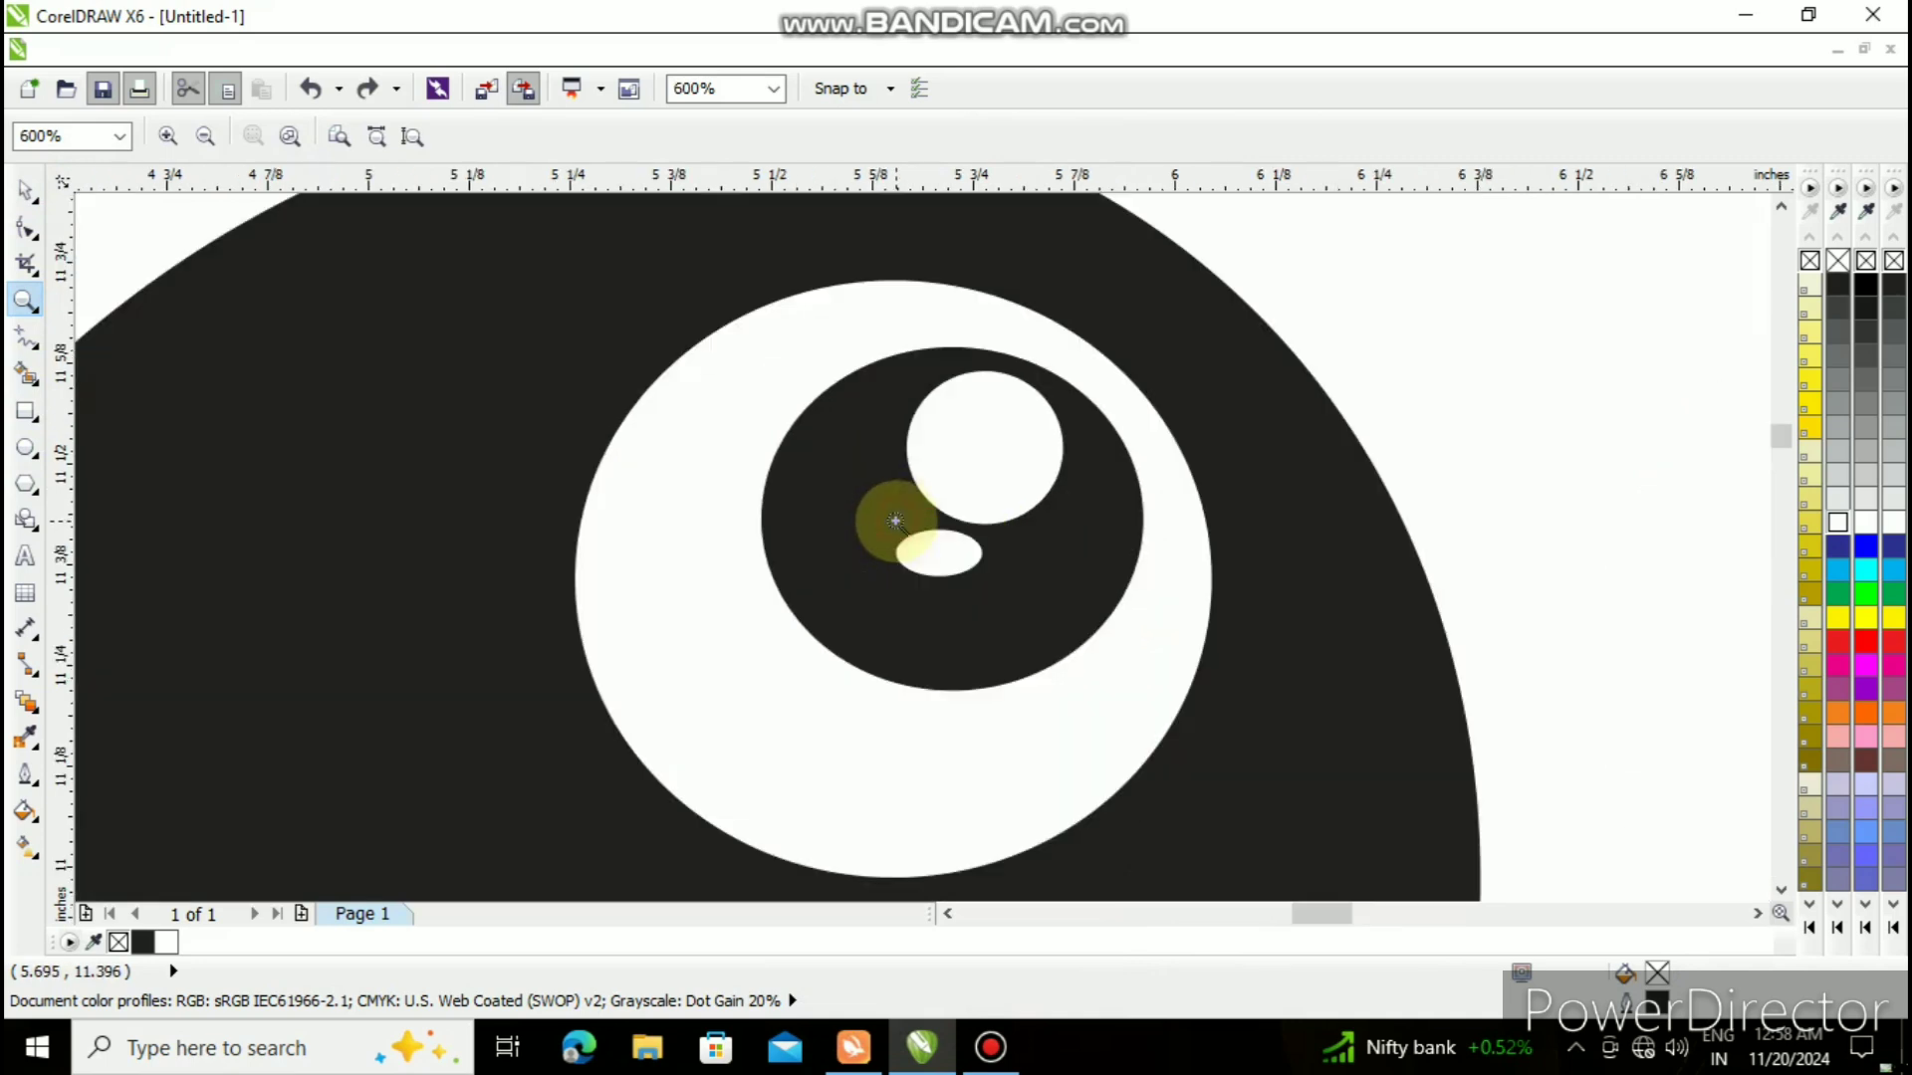
pyautogui.click(25, 447)
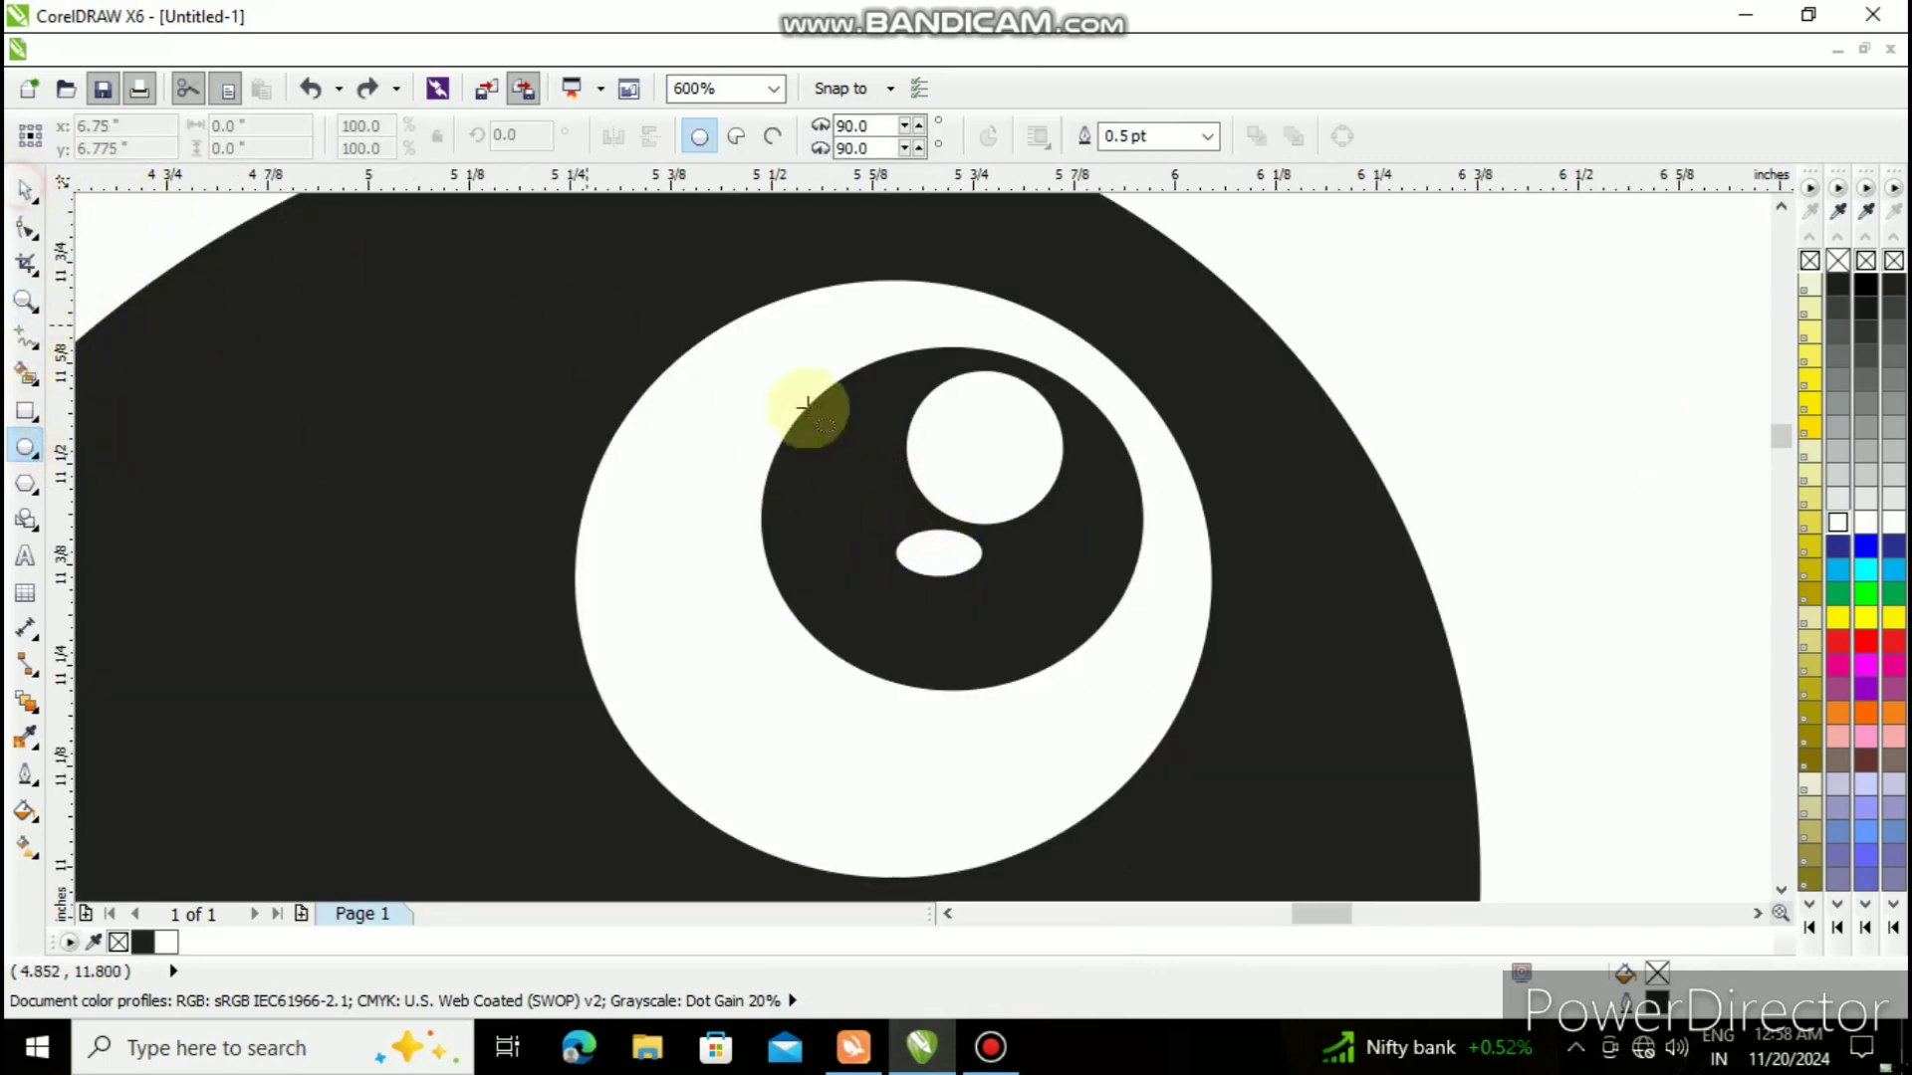
pyautogui.click(28, 187)
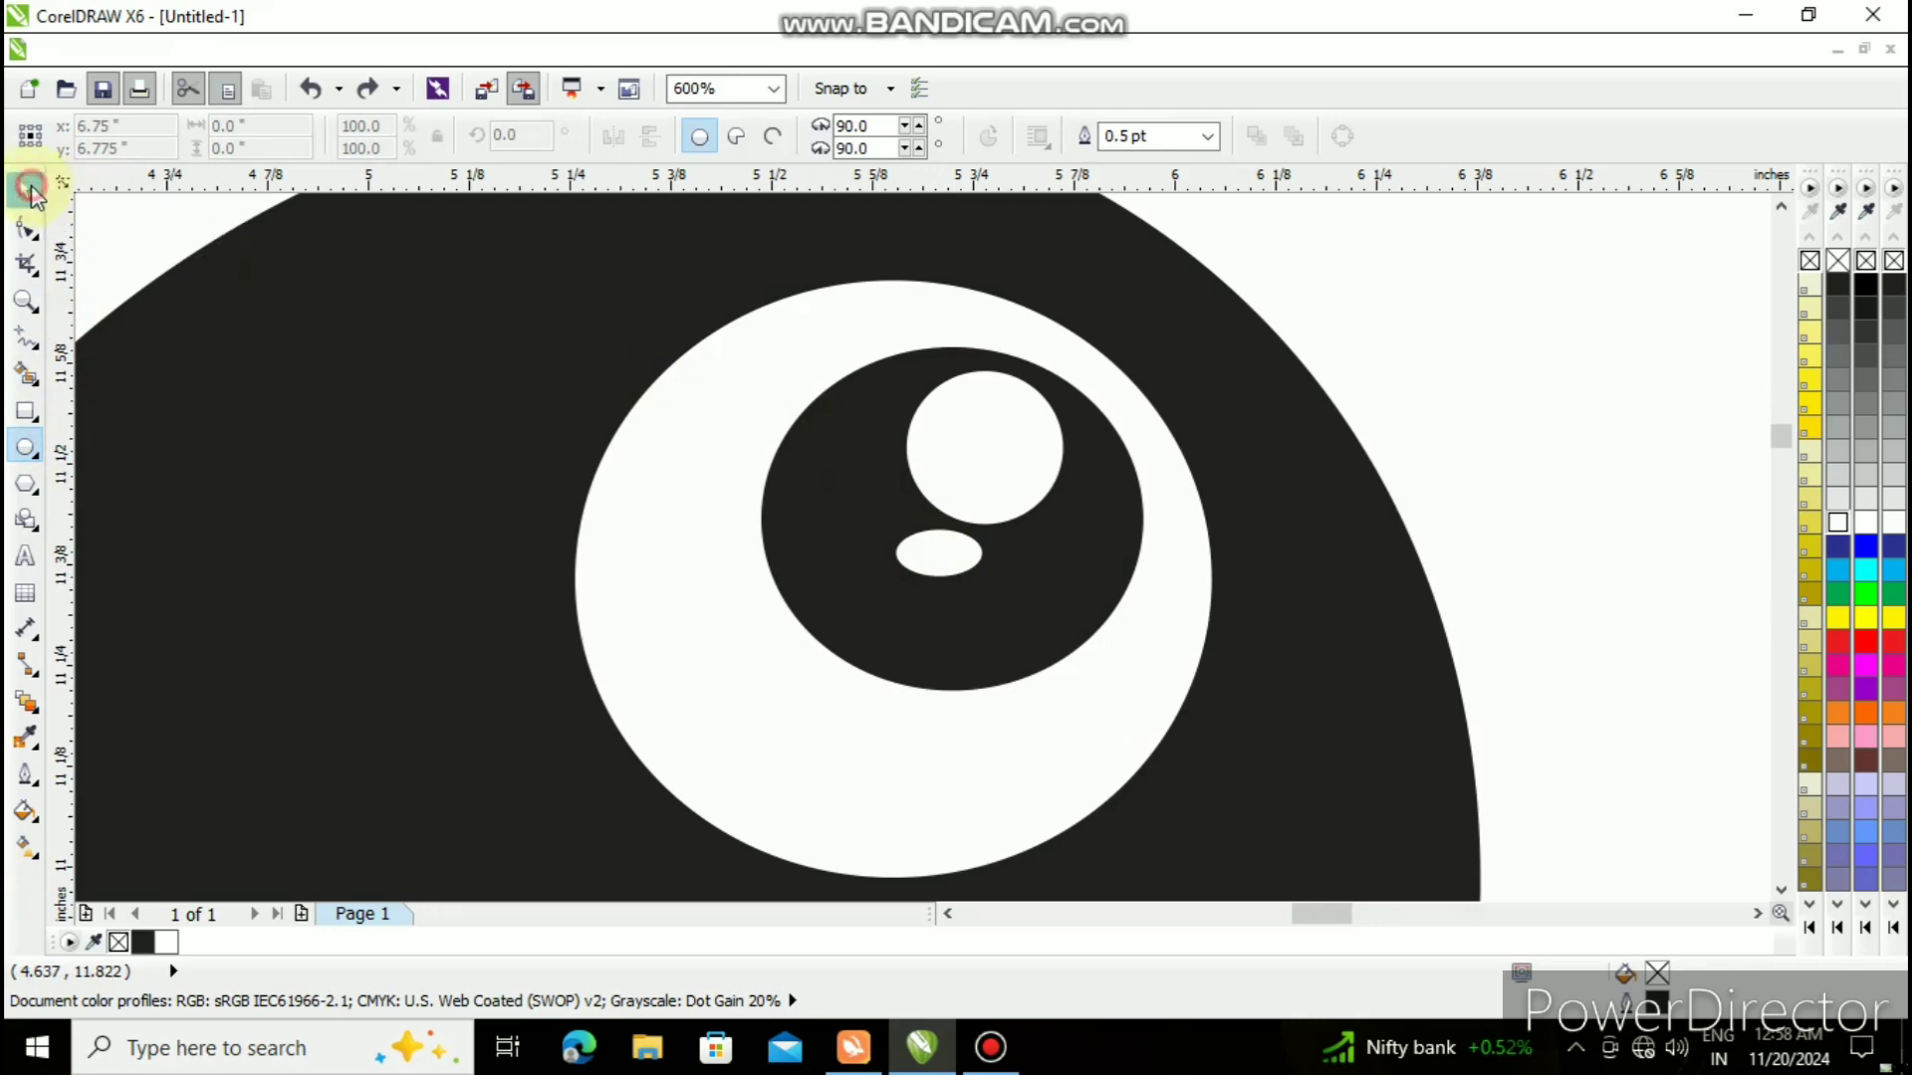
pyautogui.click(941, 546)
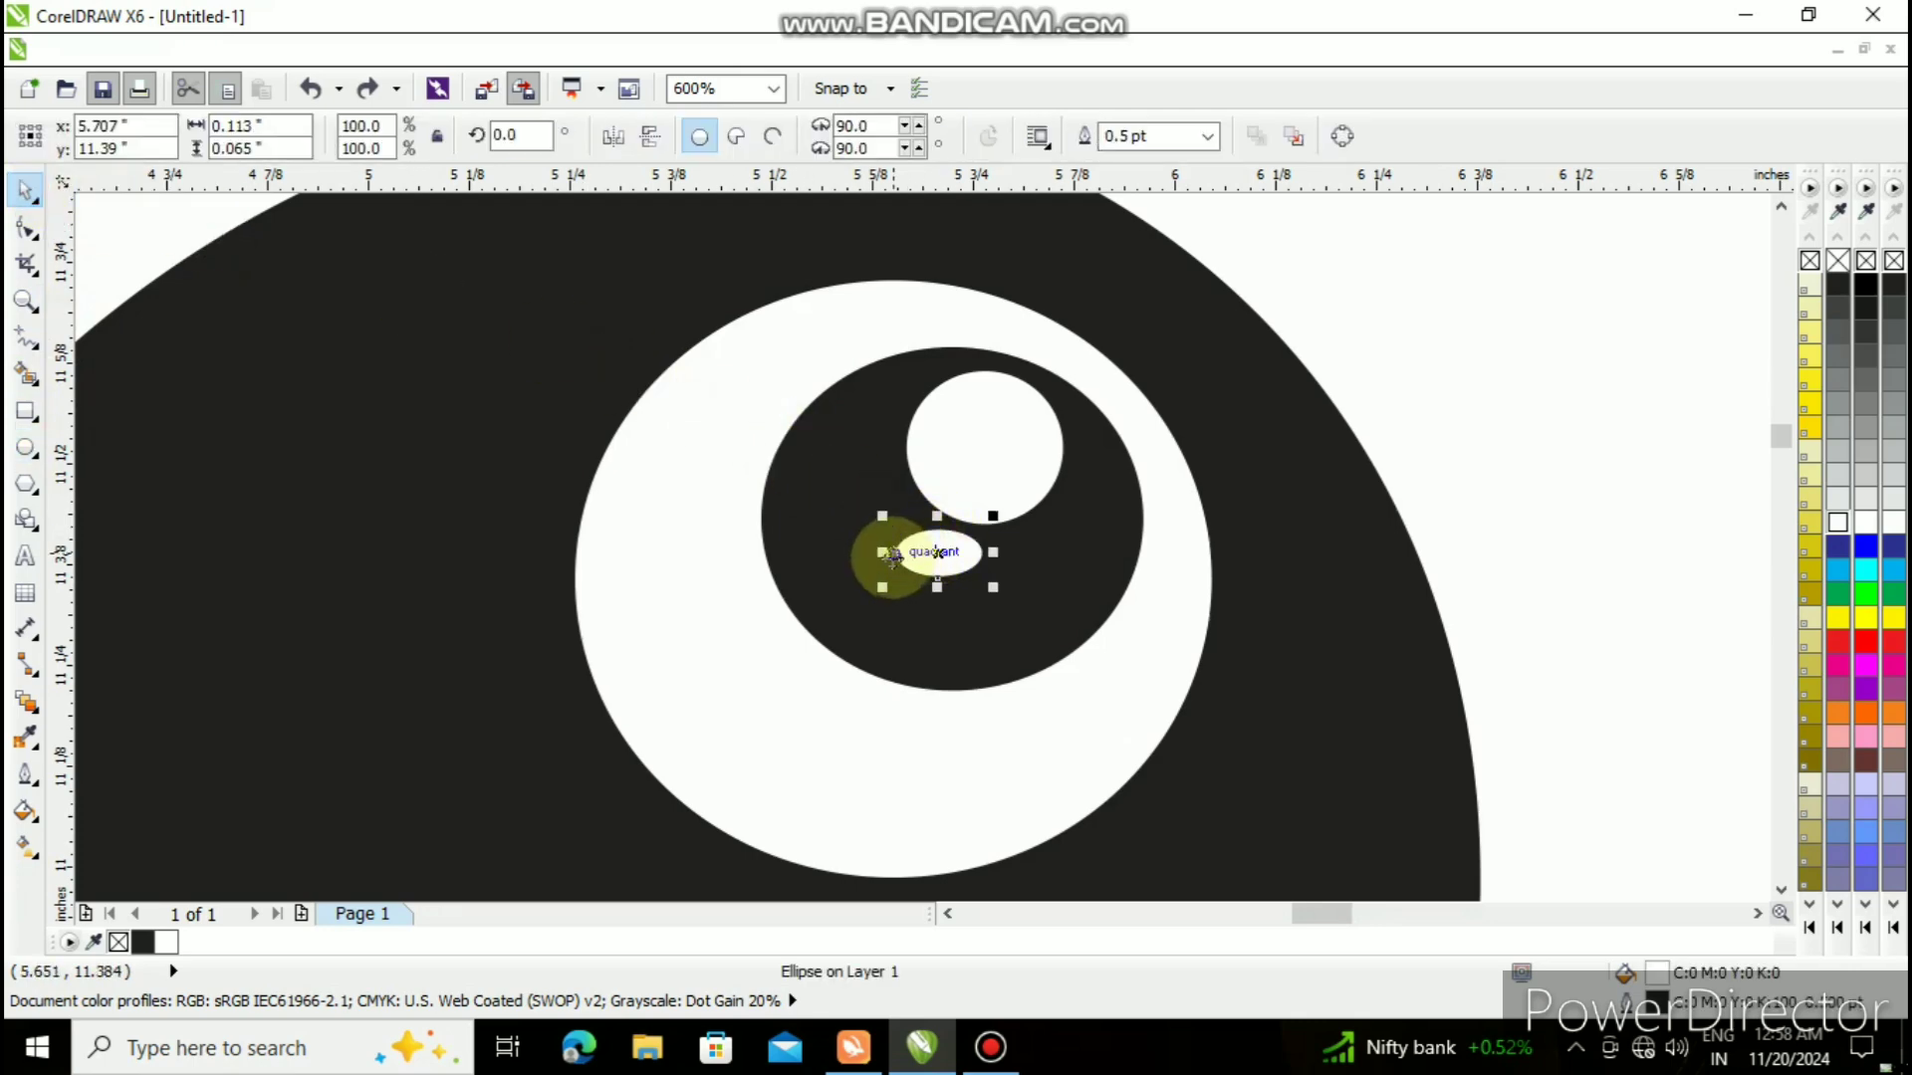
pyautogui.moveTo(893, 555); pyautogui.dragTo(912, 548)
# - Nudge the tiny white ellipse in the left pupil until its center is at about x 5.75, y 11.38 in
pyautogui.press('Down')
pyautogui.press('Down')
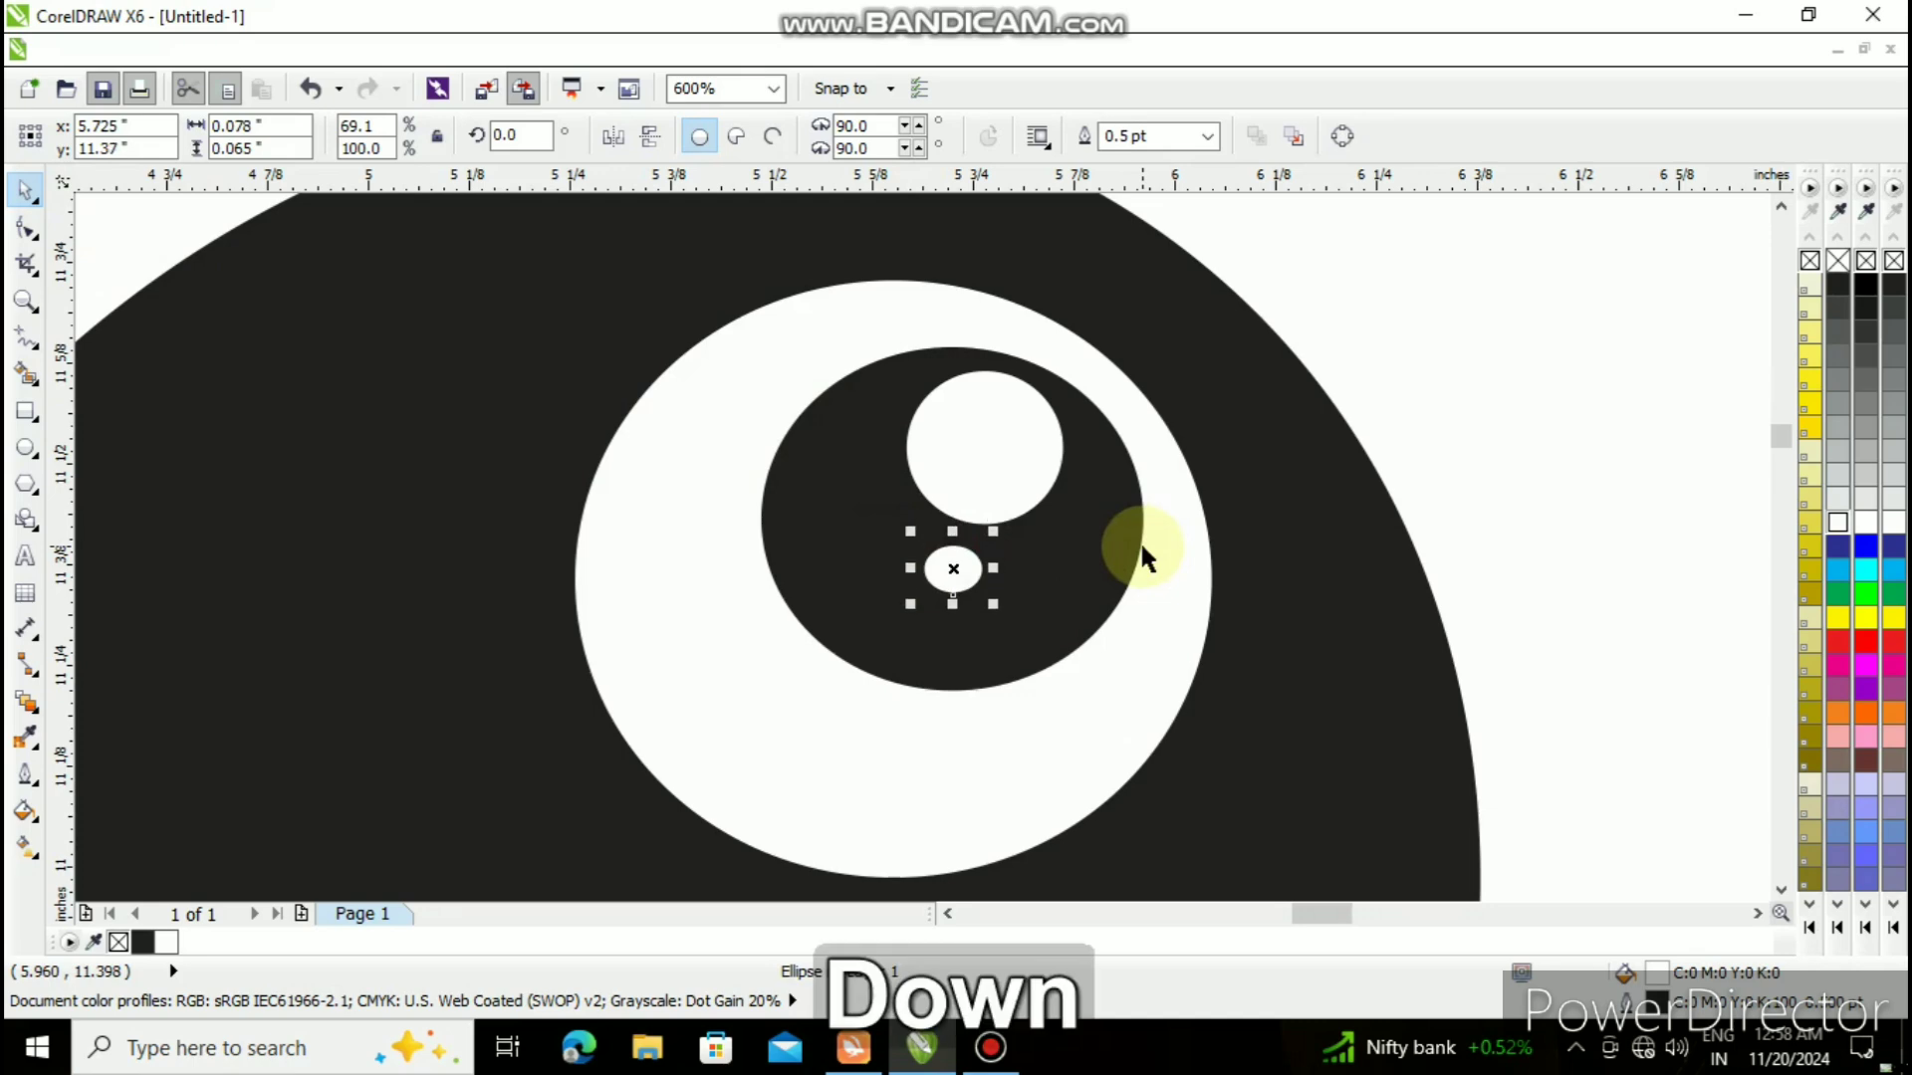
pyautogui.press('Up')
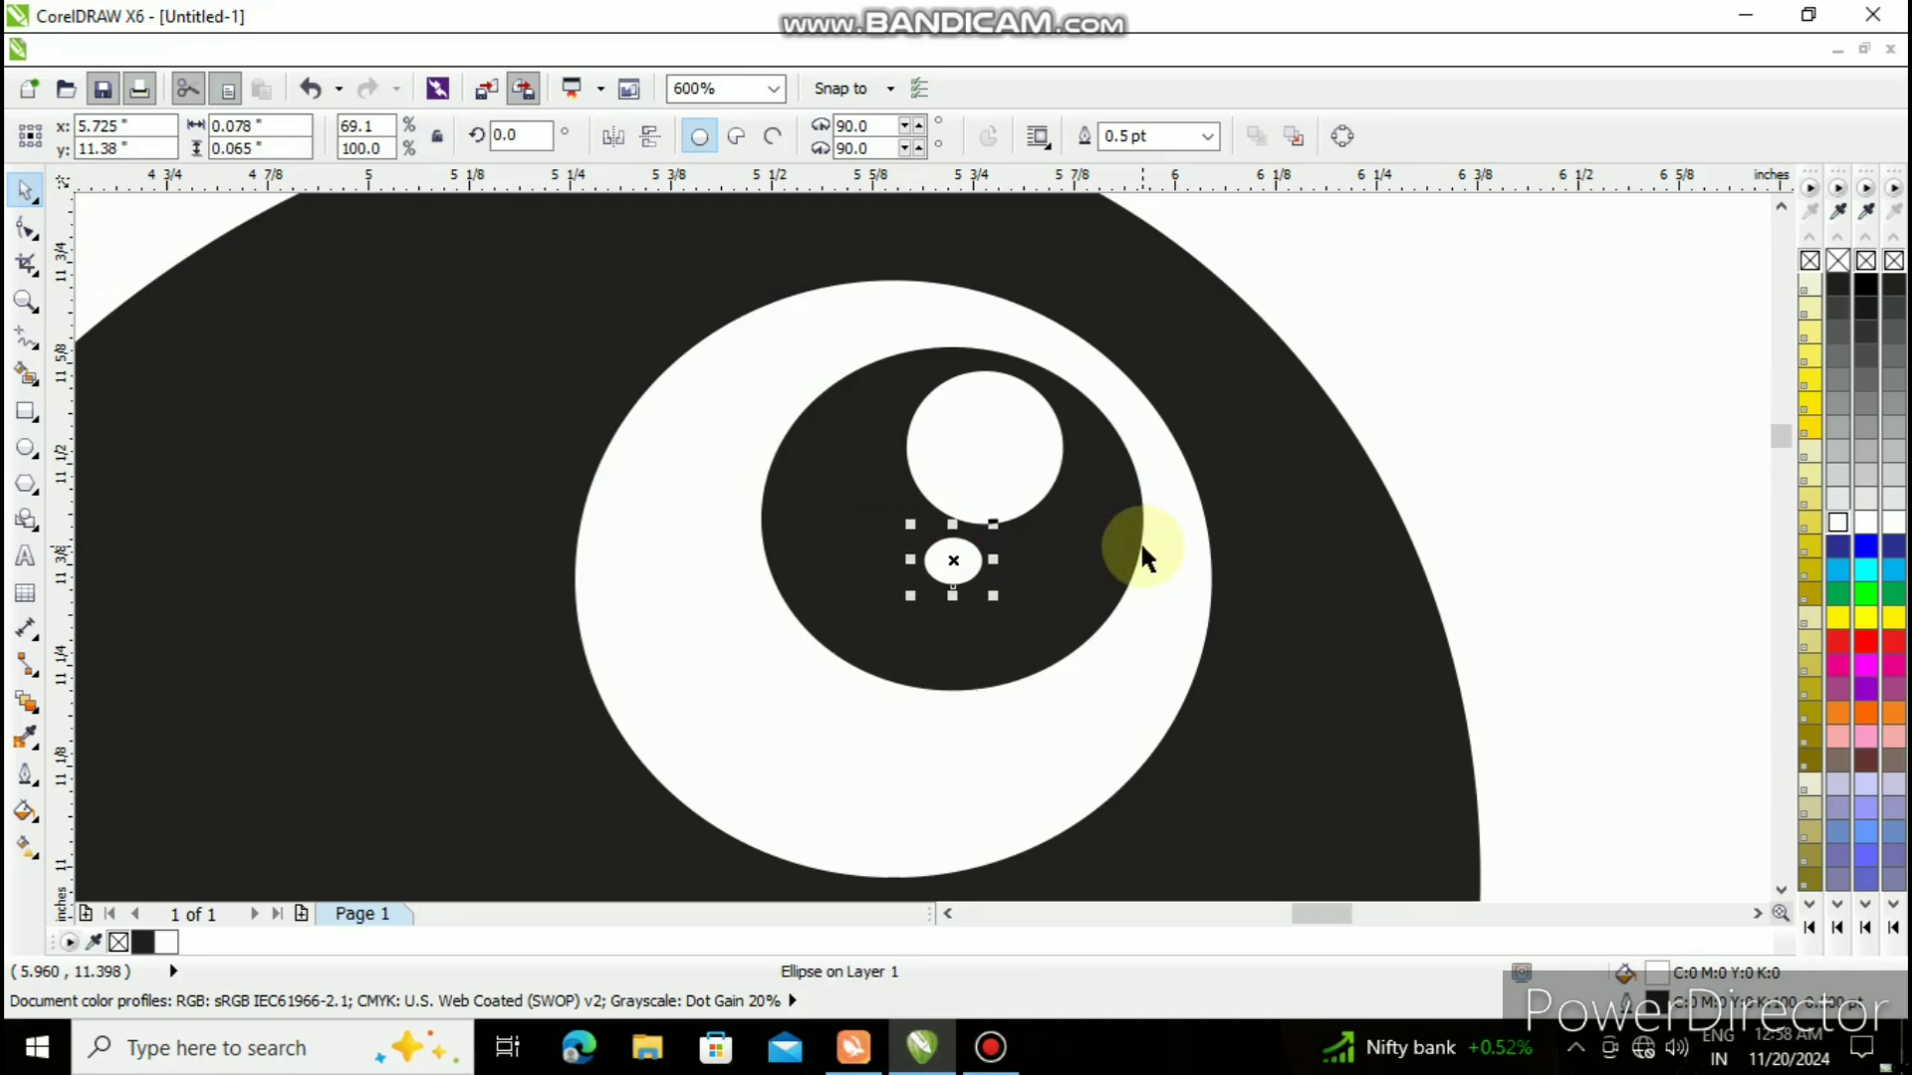
pyautogui.press('Down')
pyautogui.press('Right')
pyautogui.press('Right')
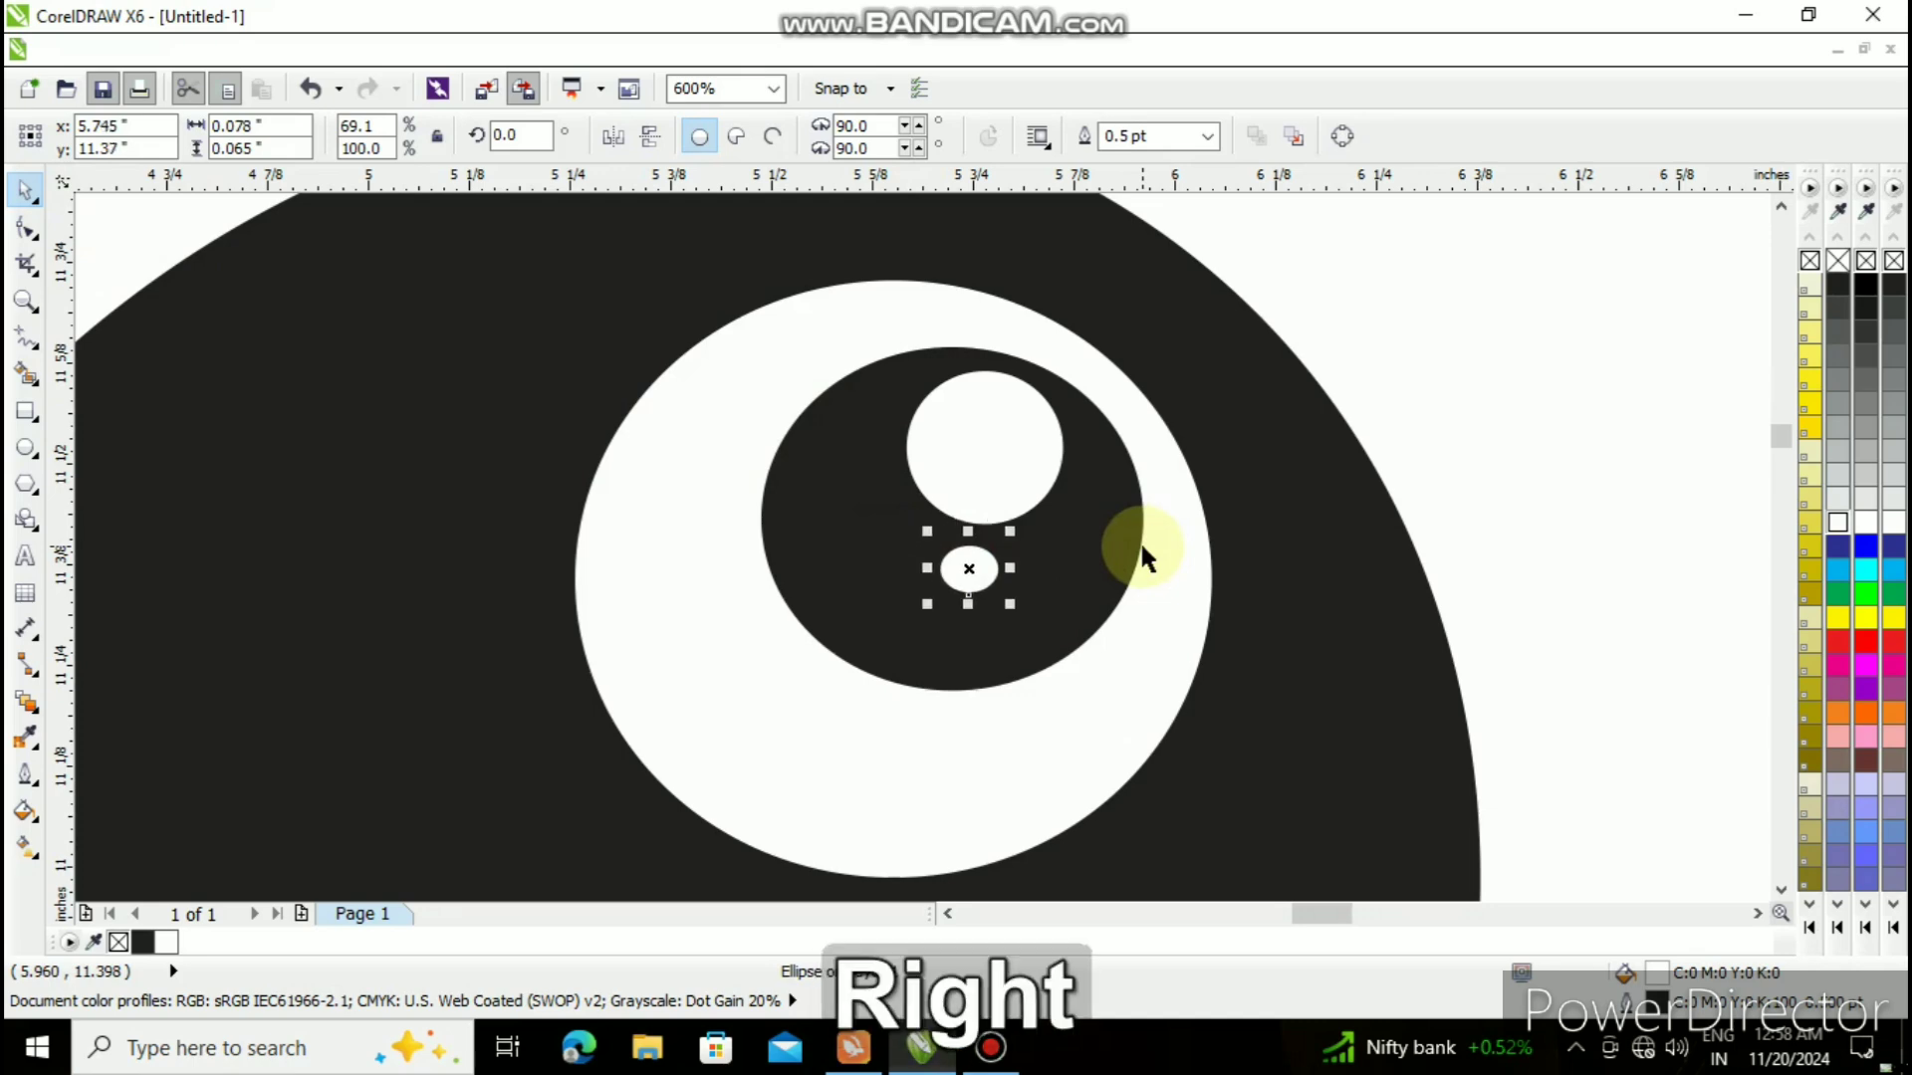
pyautogui.press('Up')
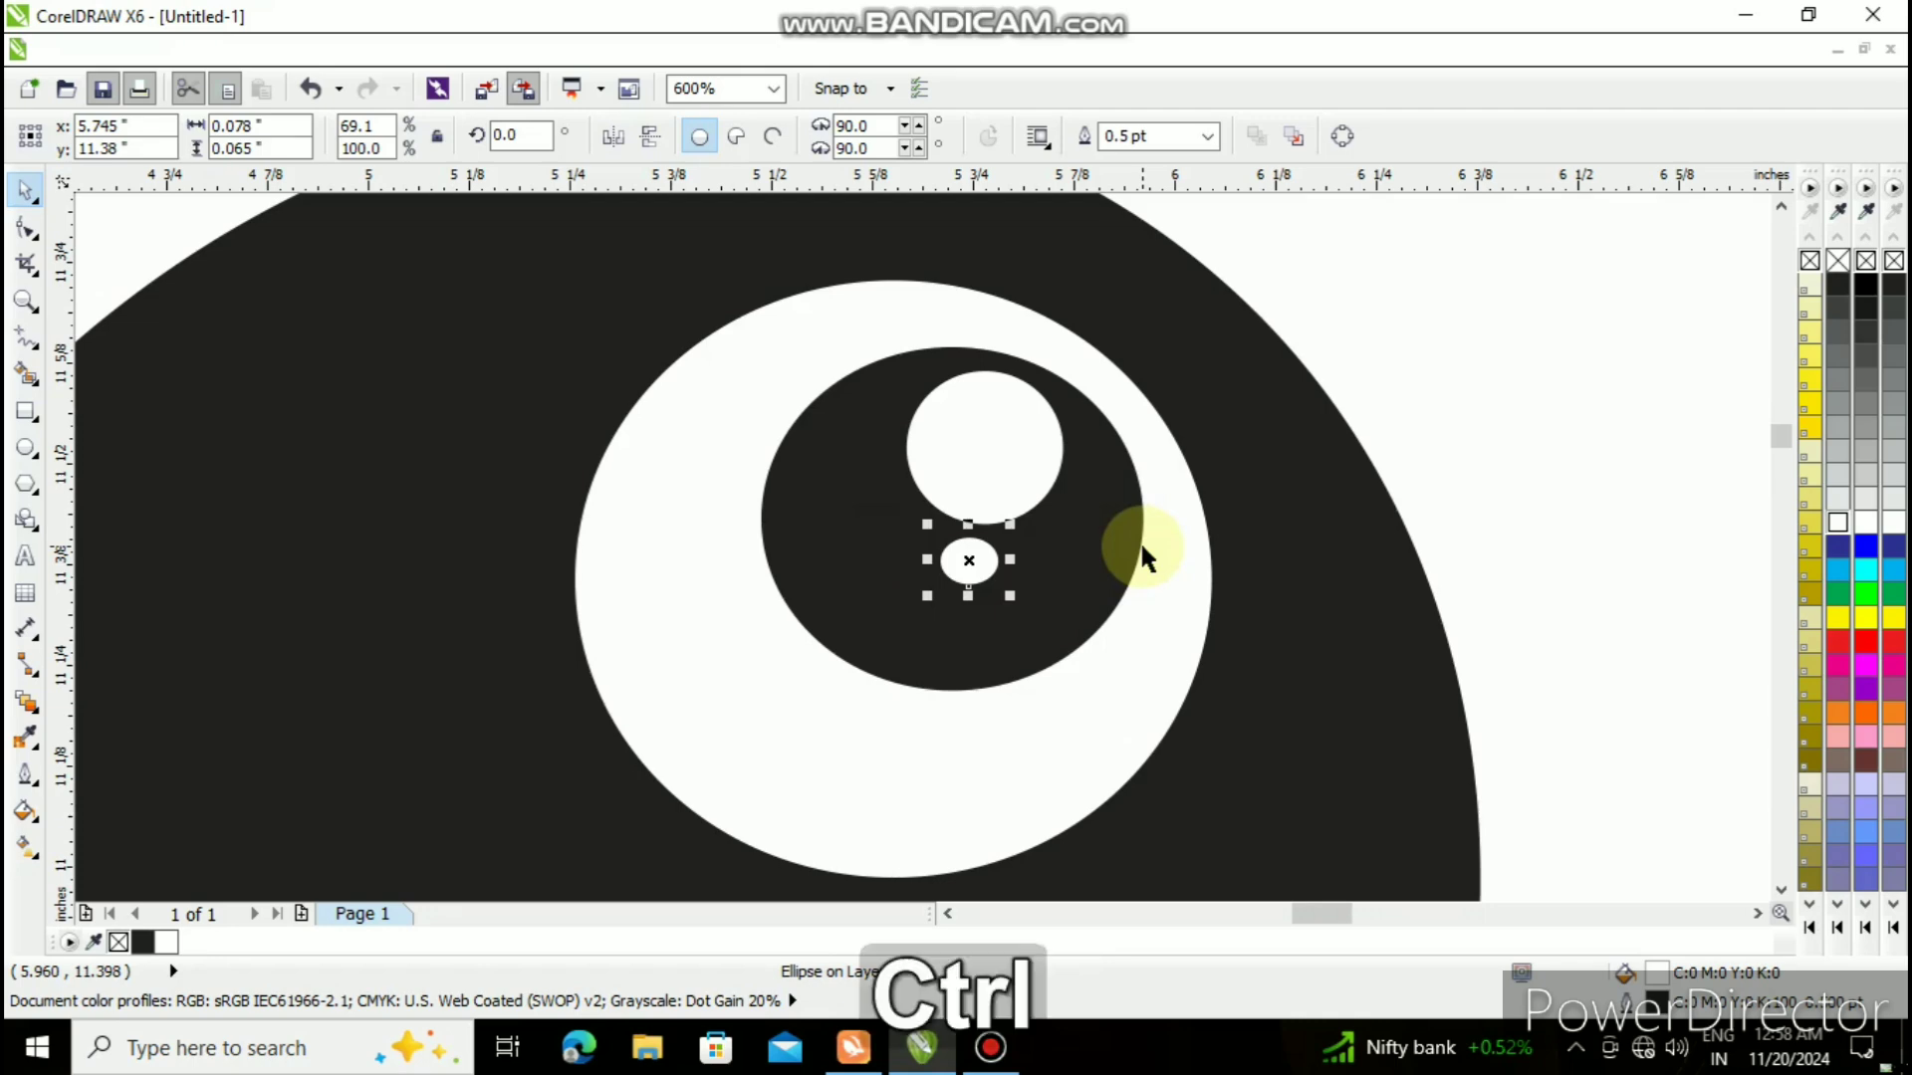
# - Duplicate the tiny white ellipse and place the copy below the right pupil's glint at about x 8.05, y 11.34 in
pyautogui.hotkey('ctrl', 'd')
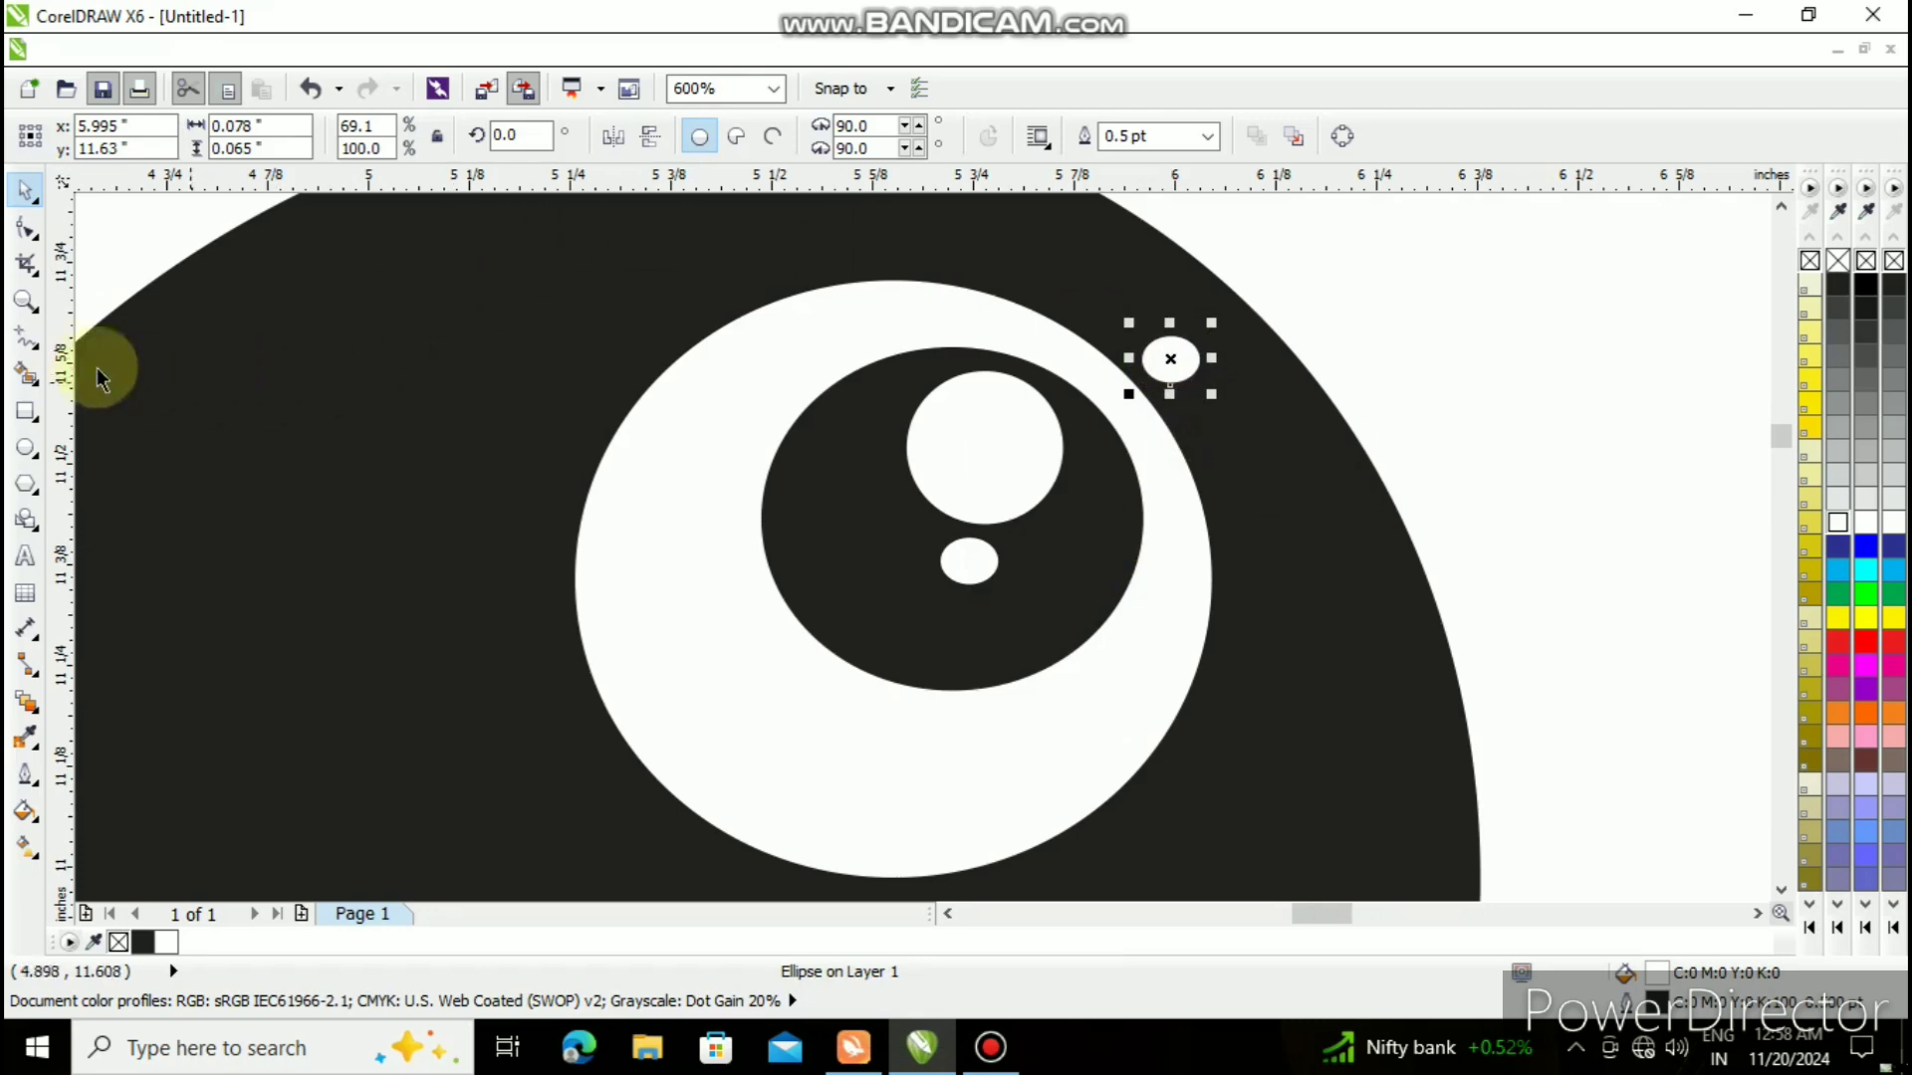
pyautogui.click(22, 301)
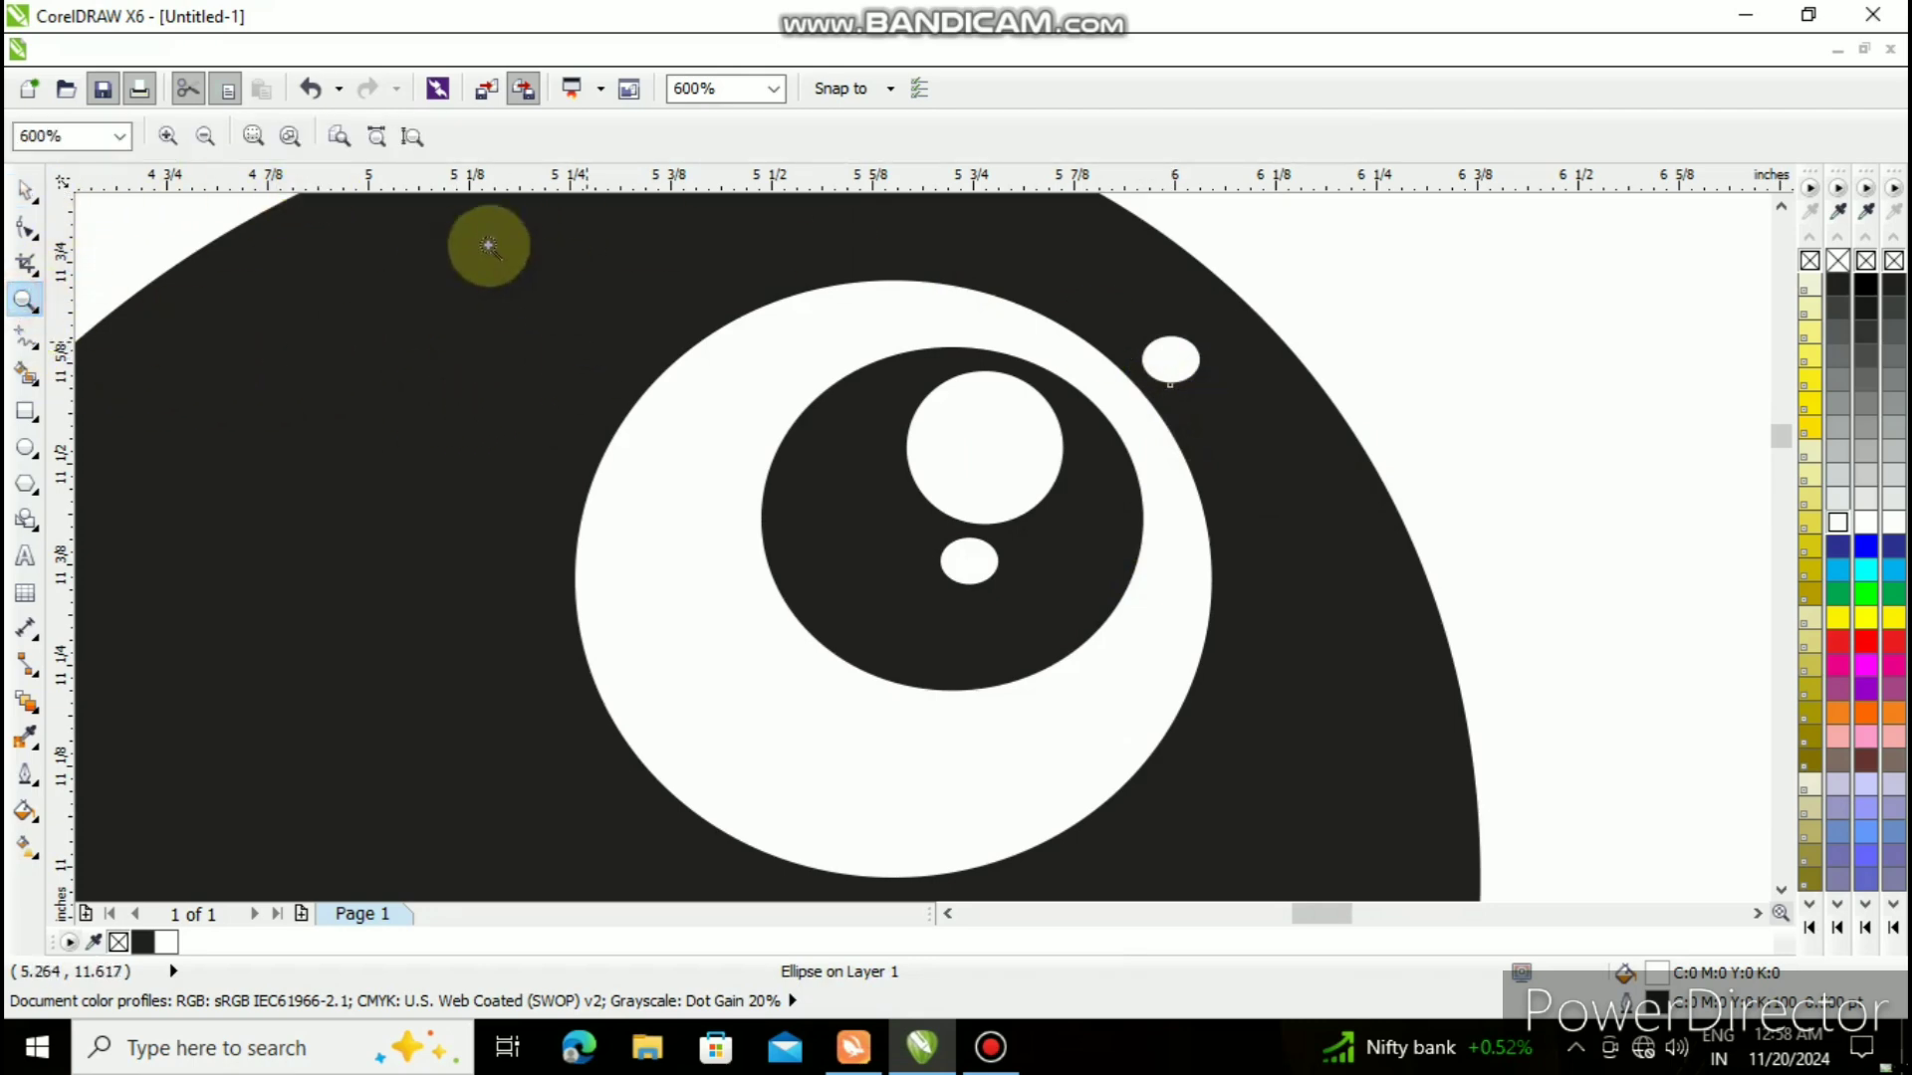
pyautogui.click(206, 140)
pyautogui.click(207, 139)
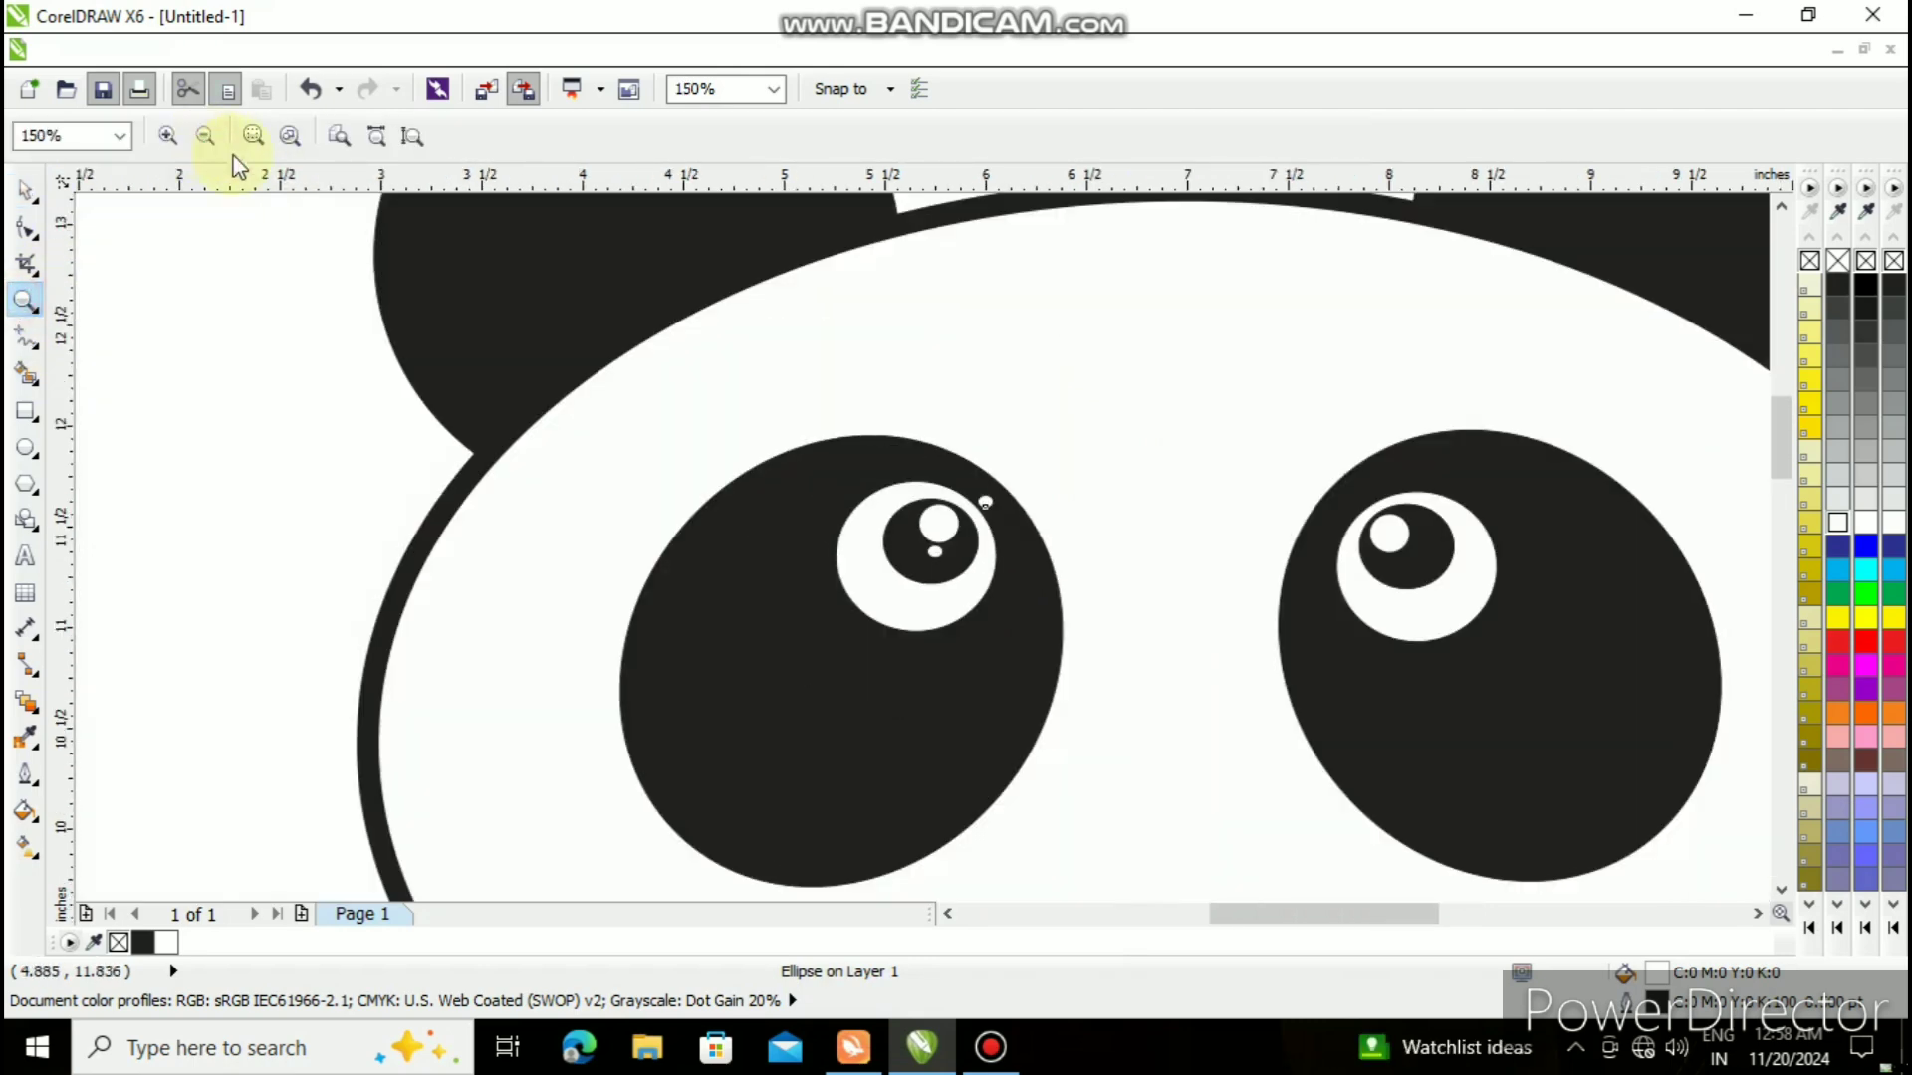
pyautogui.click(27, 194)
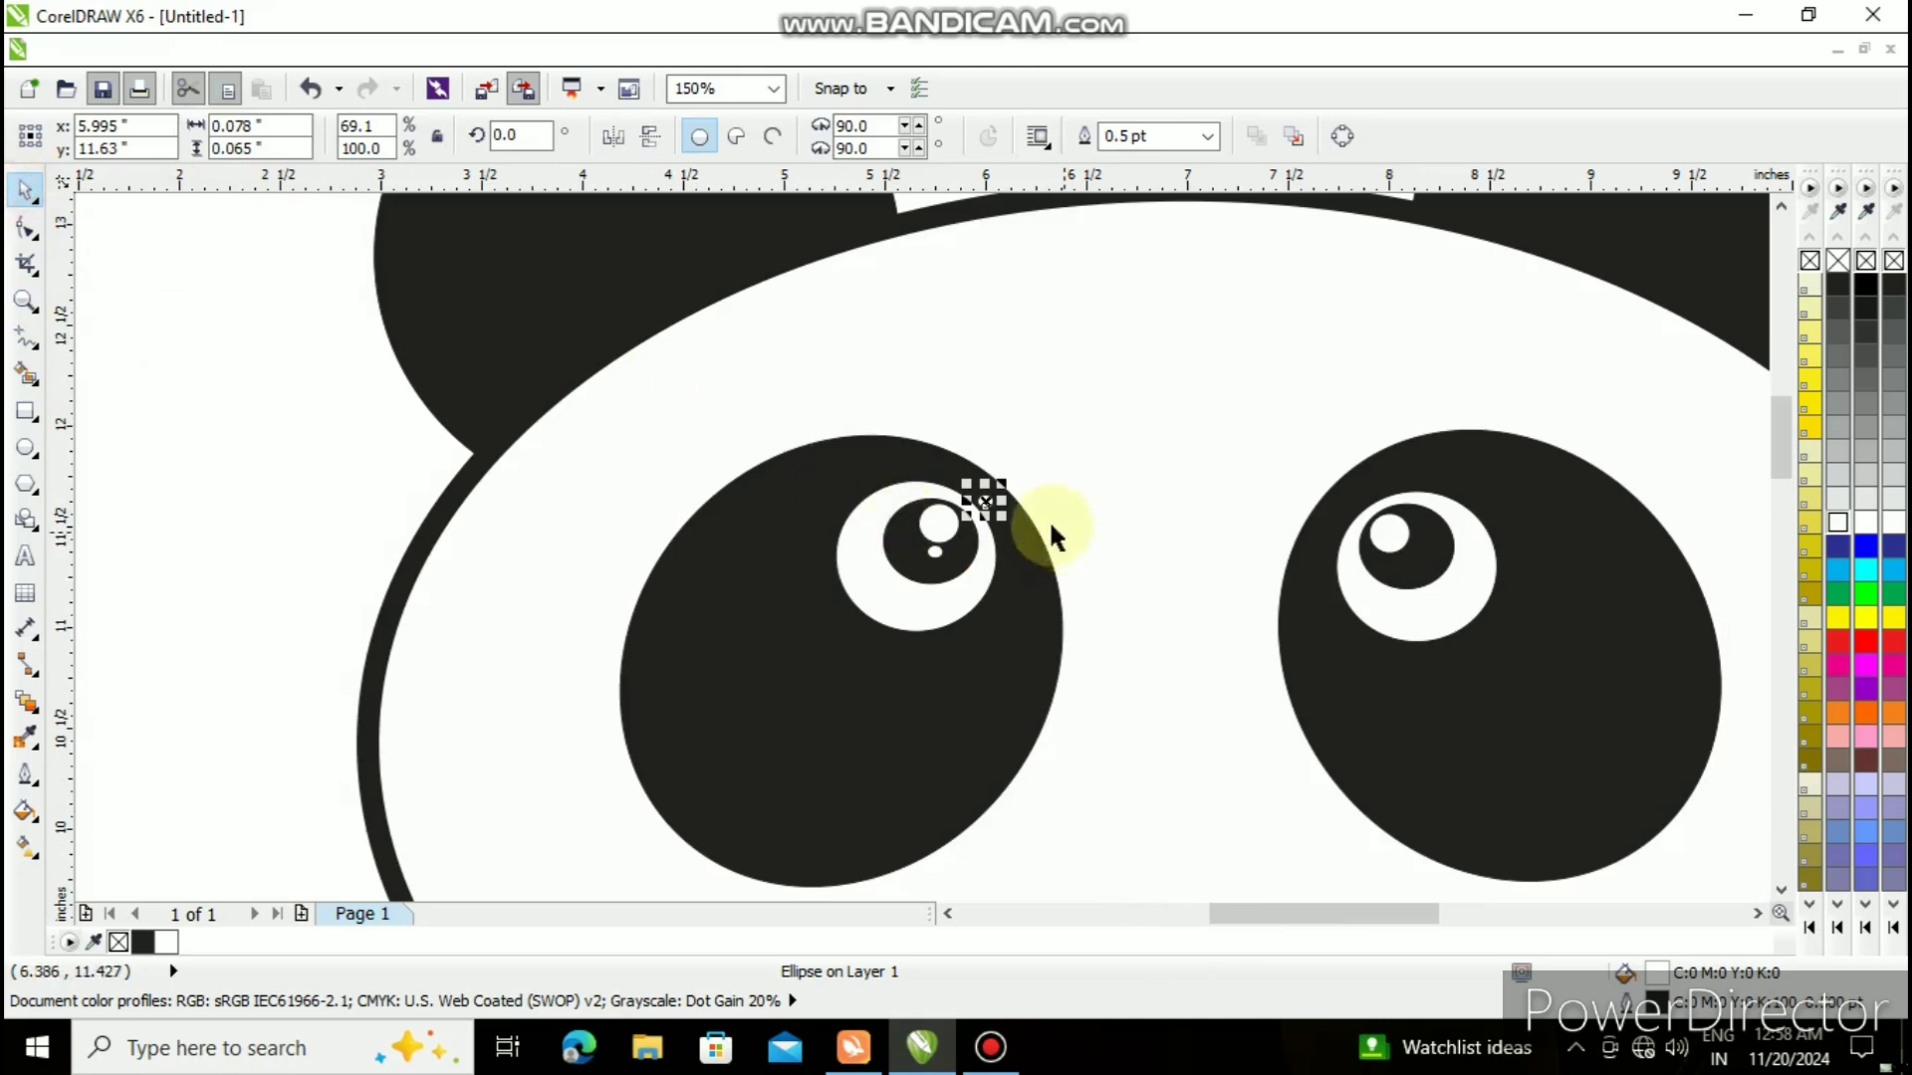
pyautogui.moveTo(983, 500); pyautogui.dragTo(1400, 563)
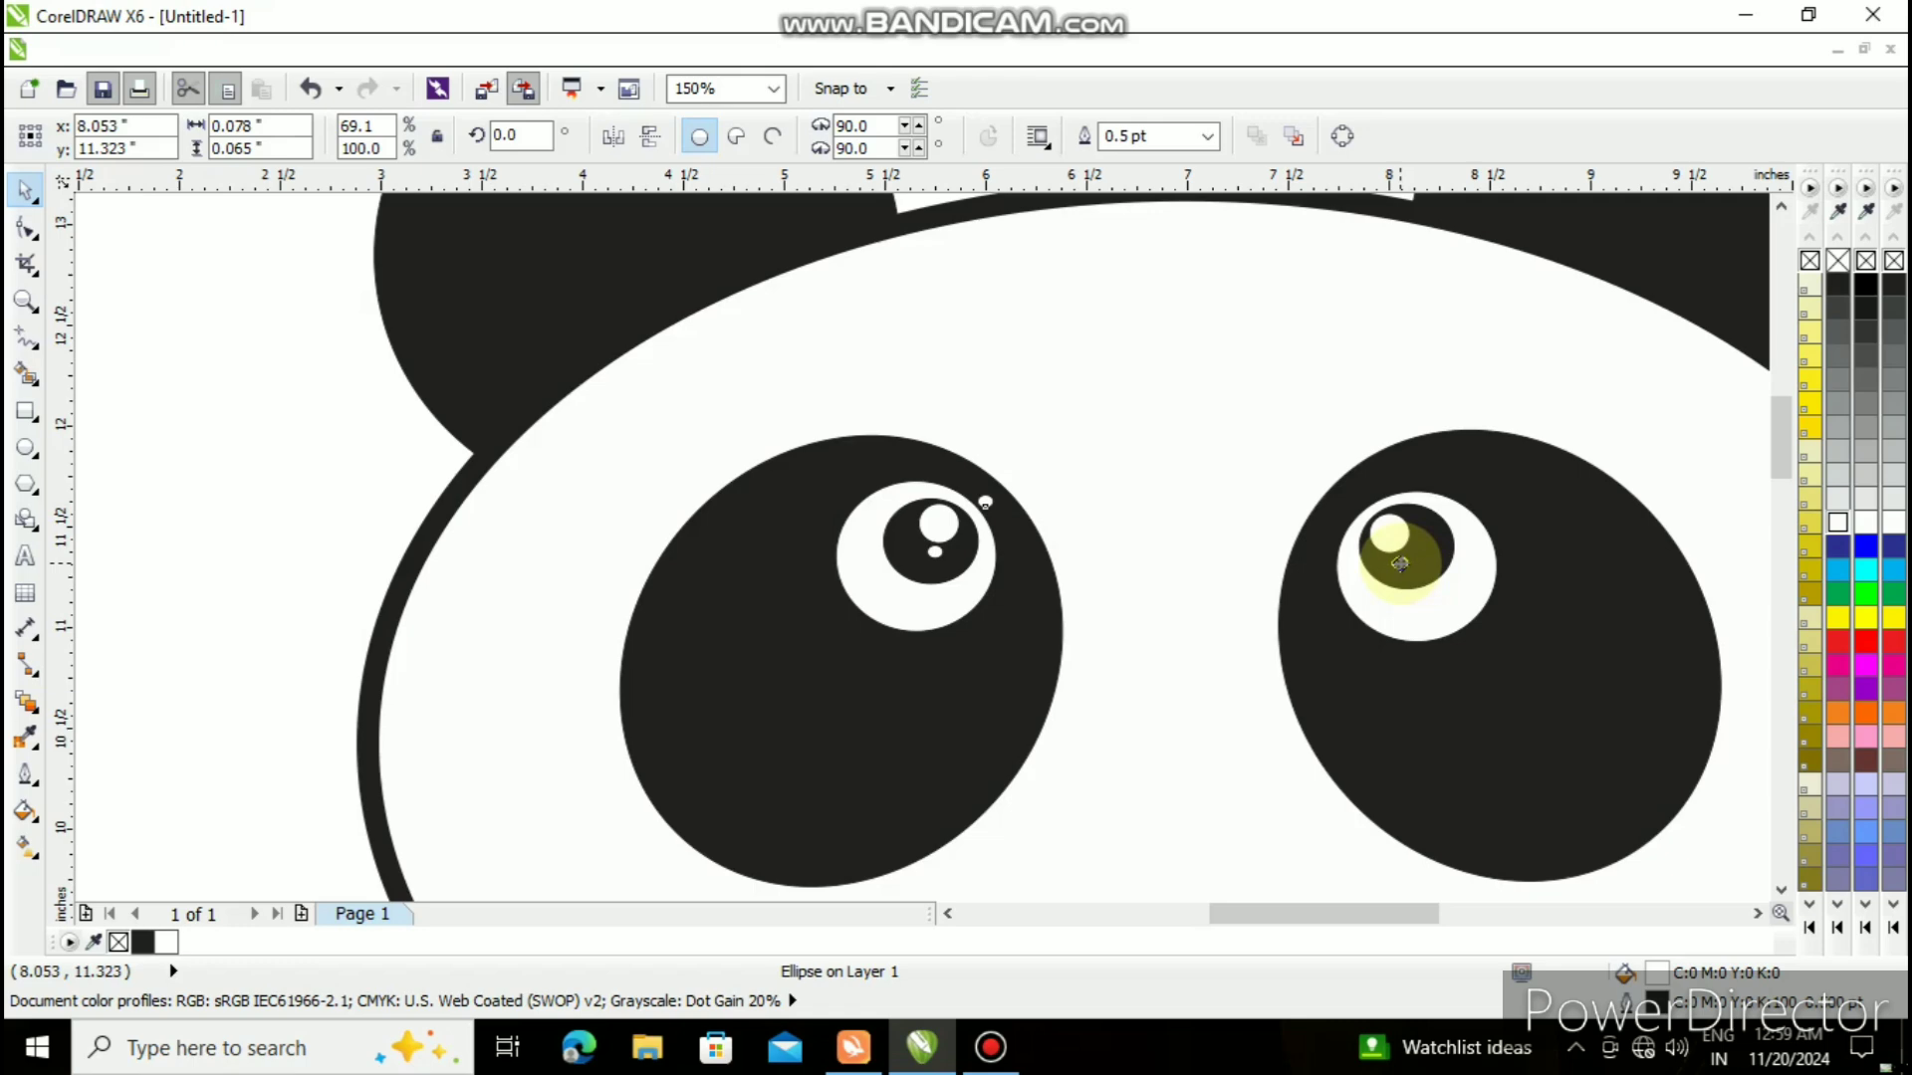
pyautogui.moveTo(1401, 564); pyautogui.dragTo(1399, 563)
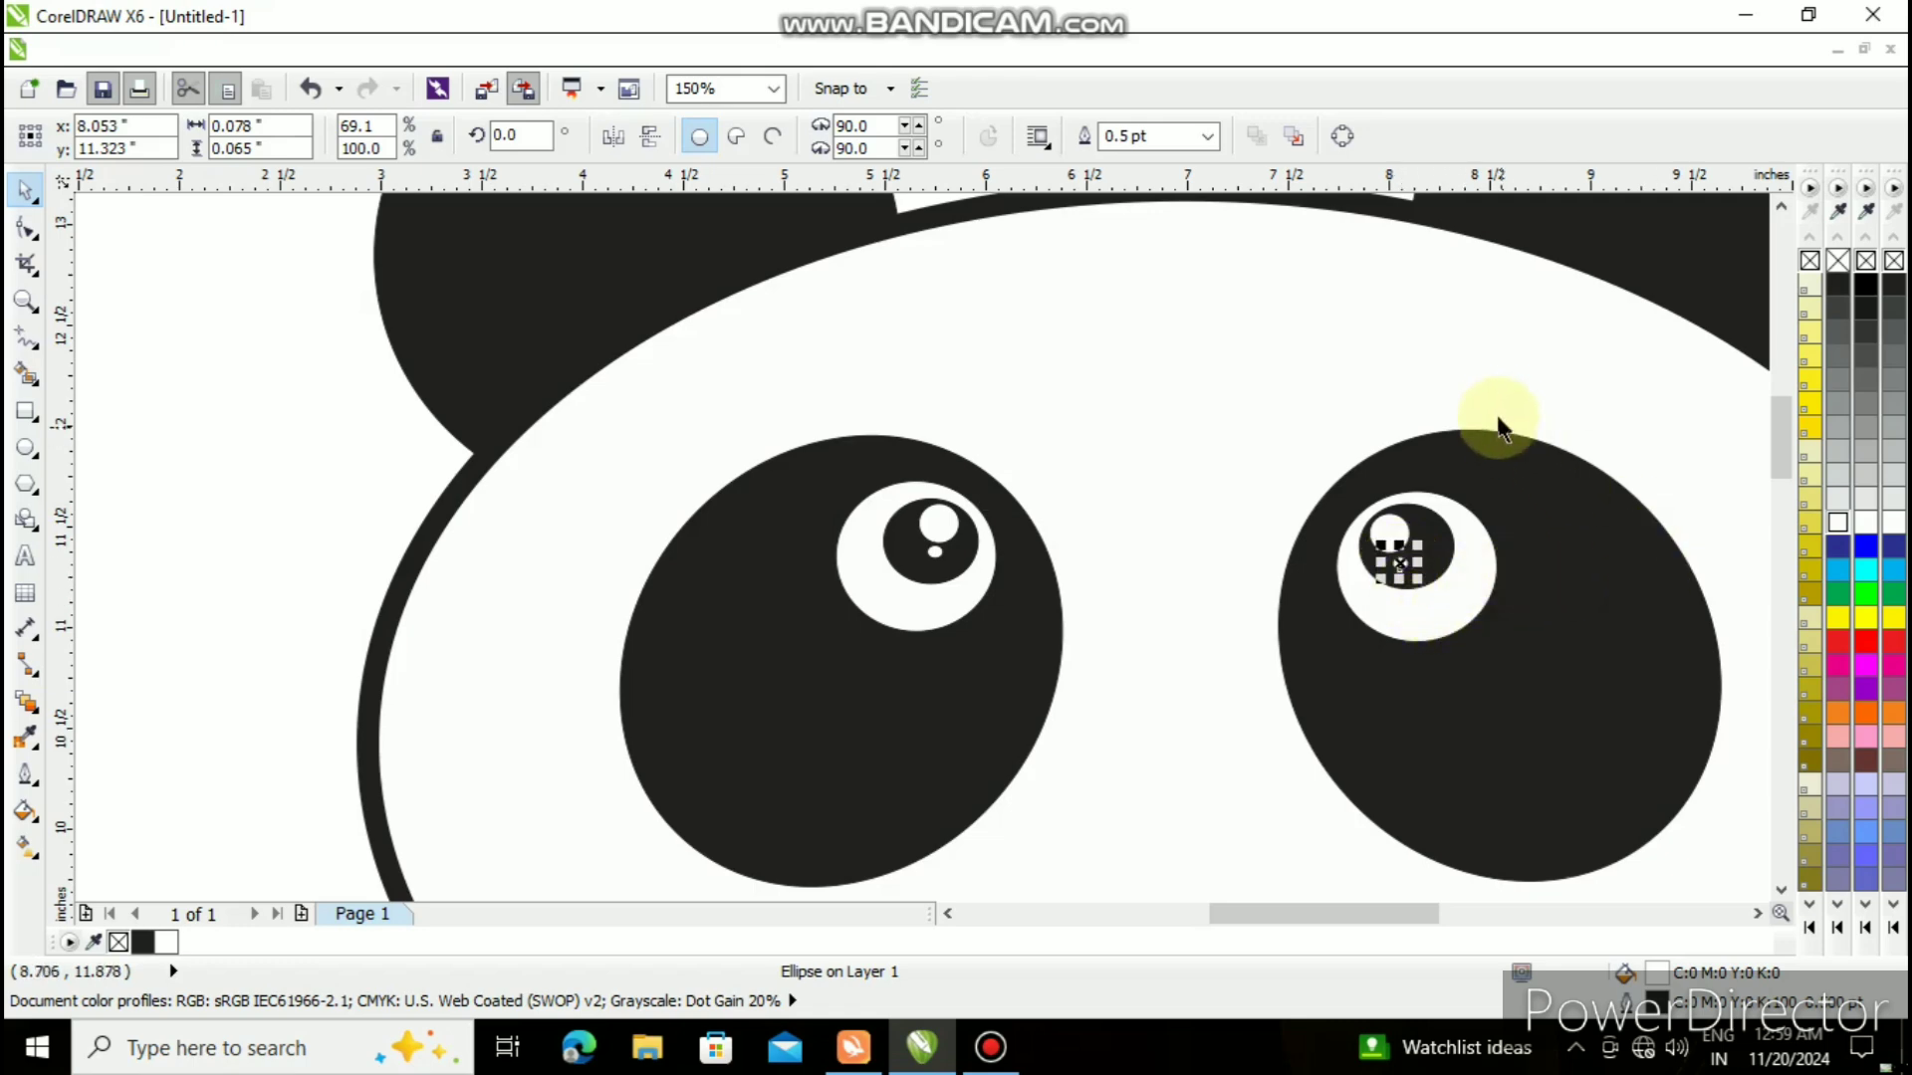
pyautogui.press('Up')
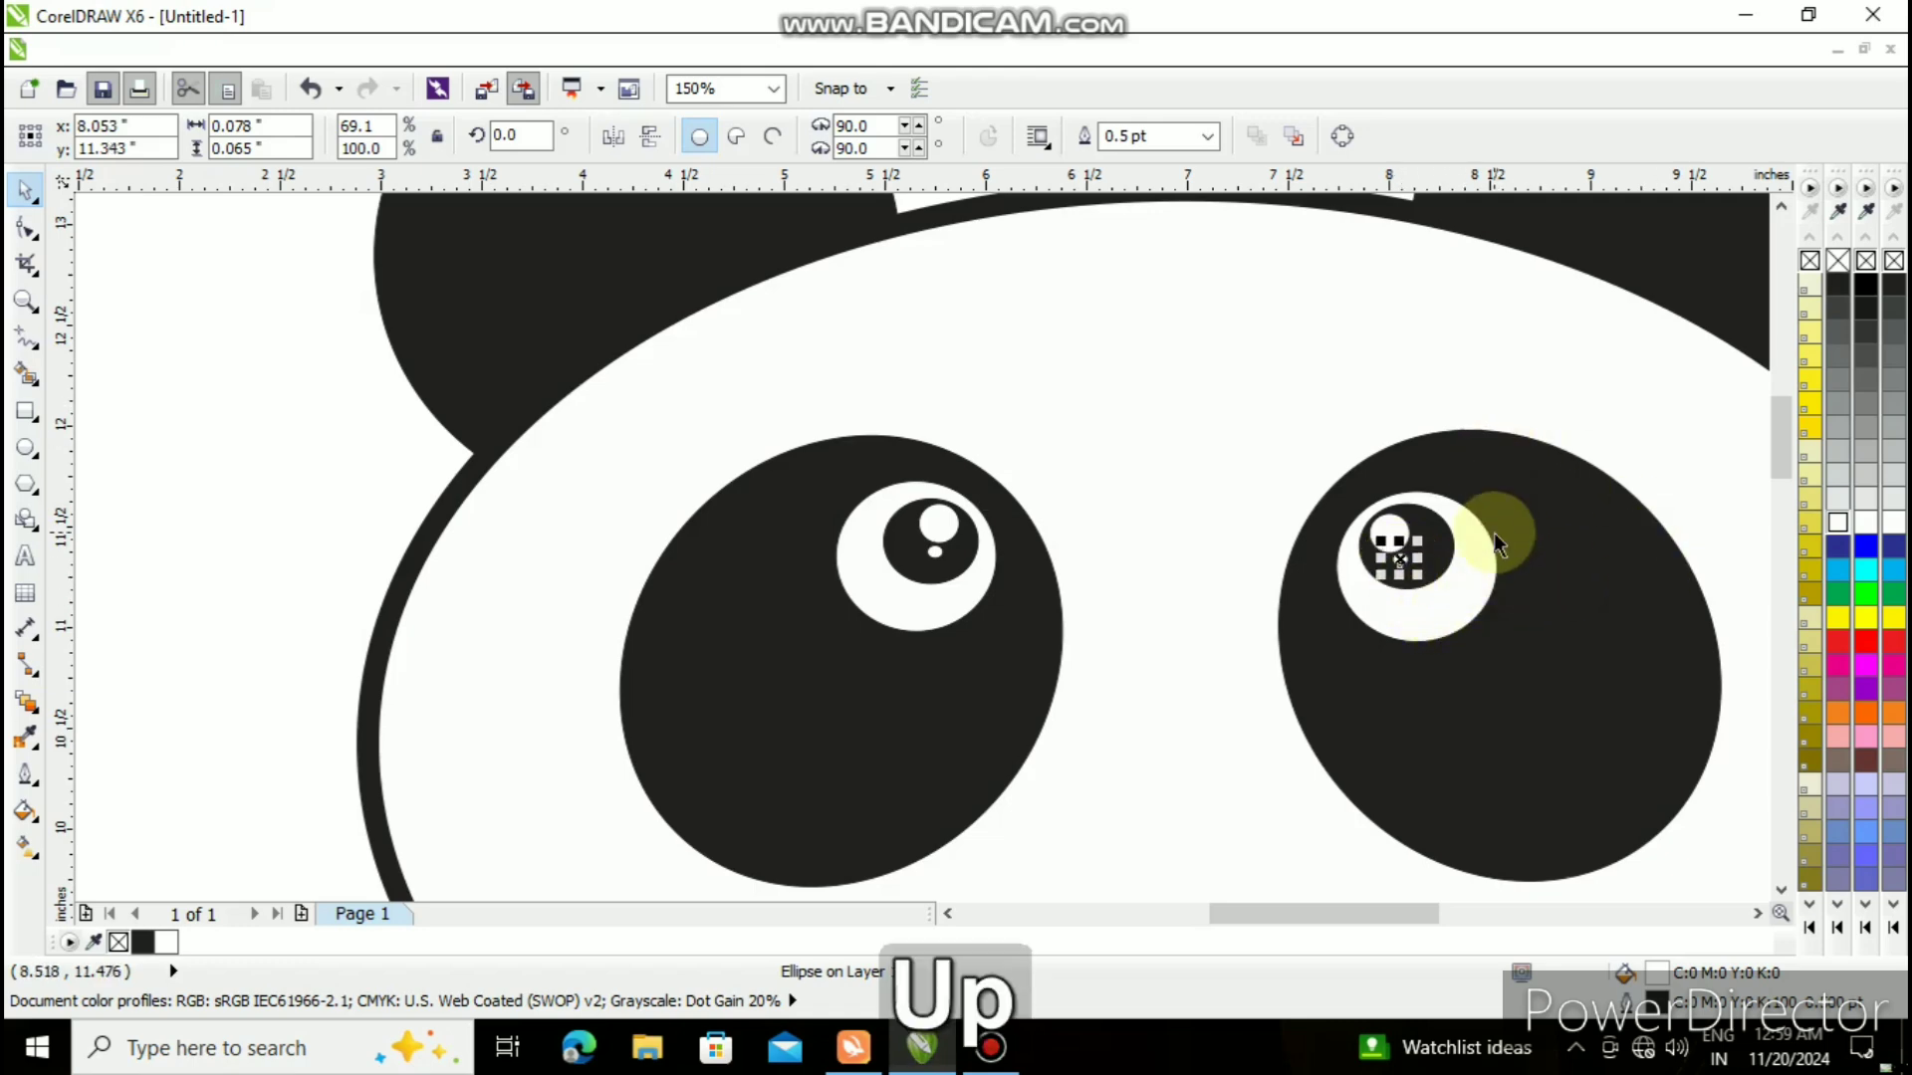
pyautogui.click(1474, 408)
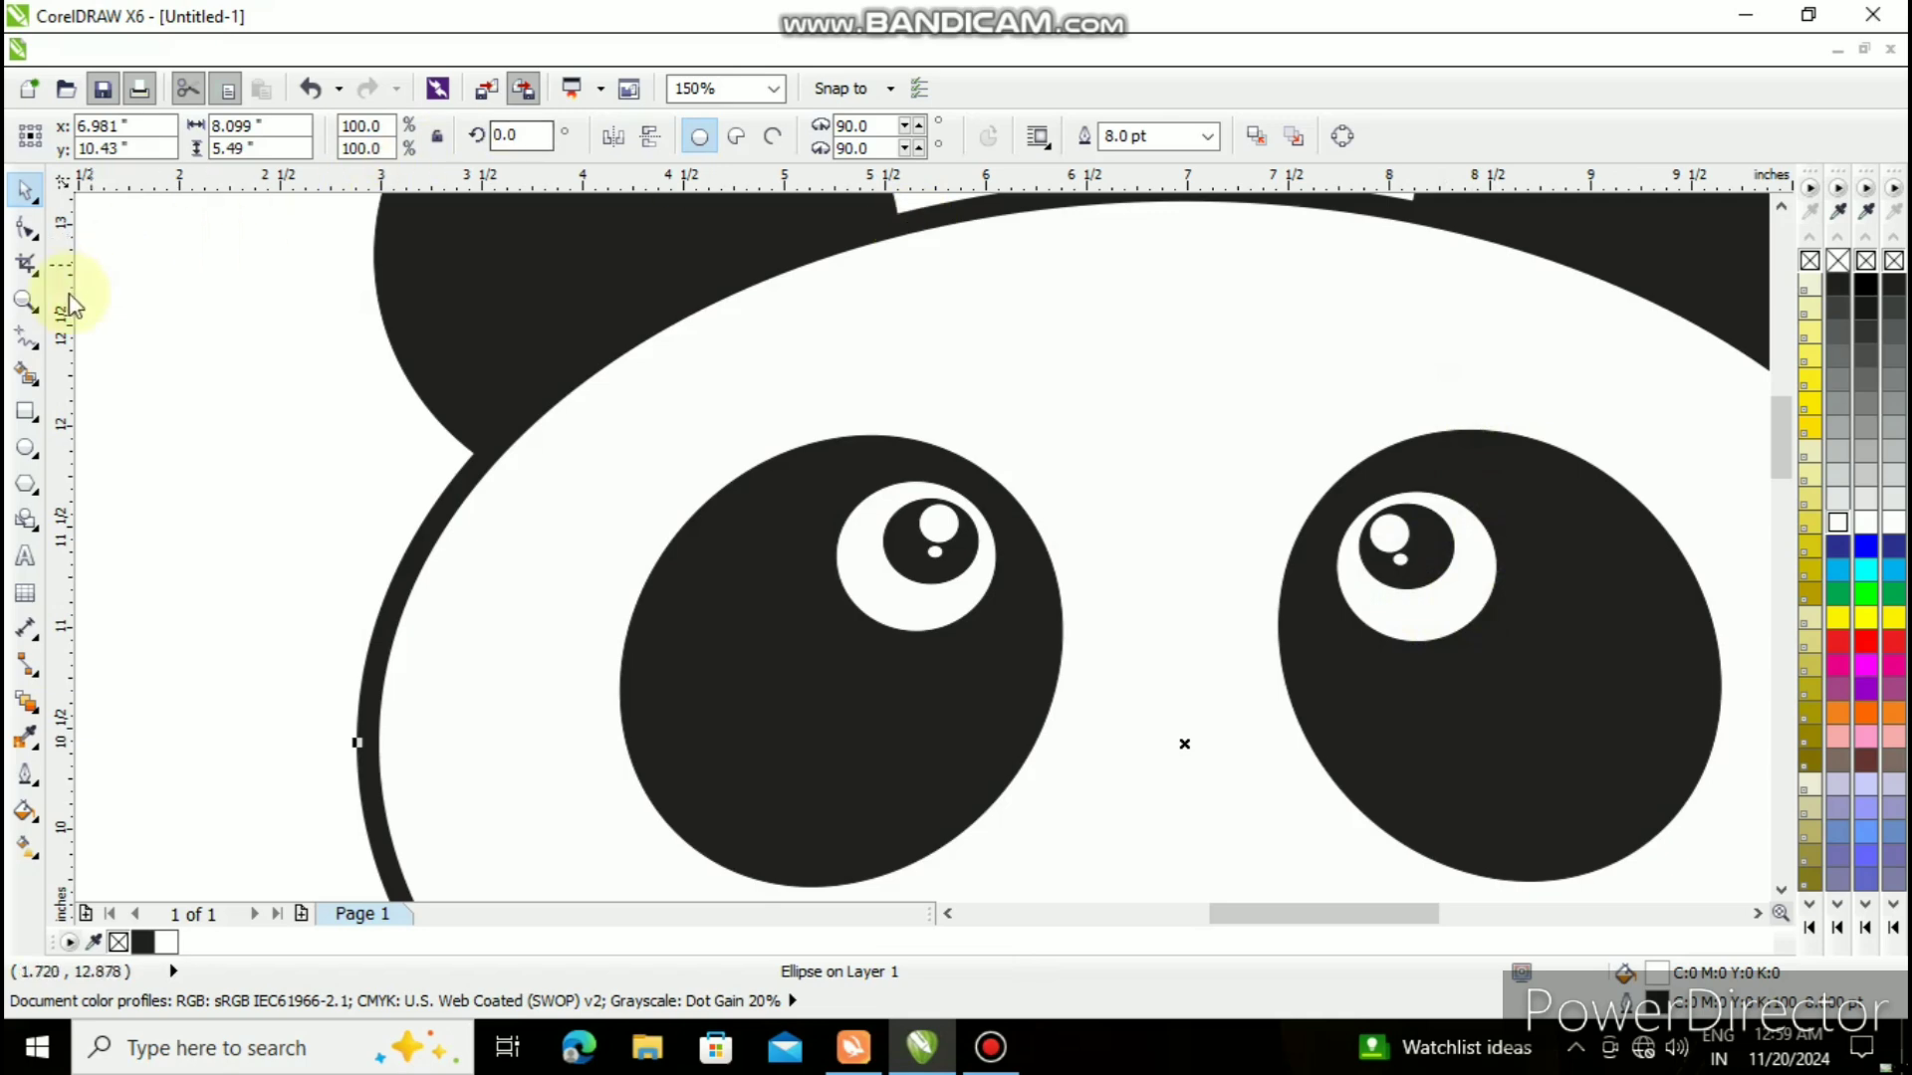
# - Draw a nose ellipse about 1.29 by 0.60 in, centered just below and between the eye patches, and fill it black
pyautogui.click(25, 301)
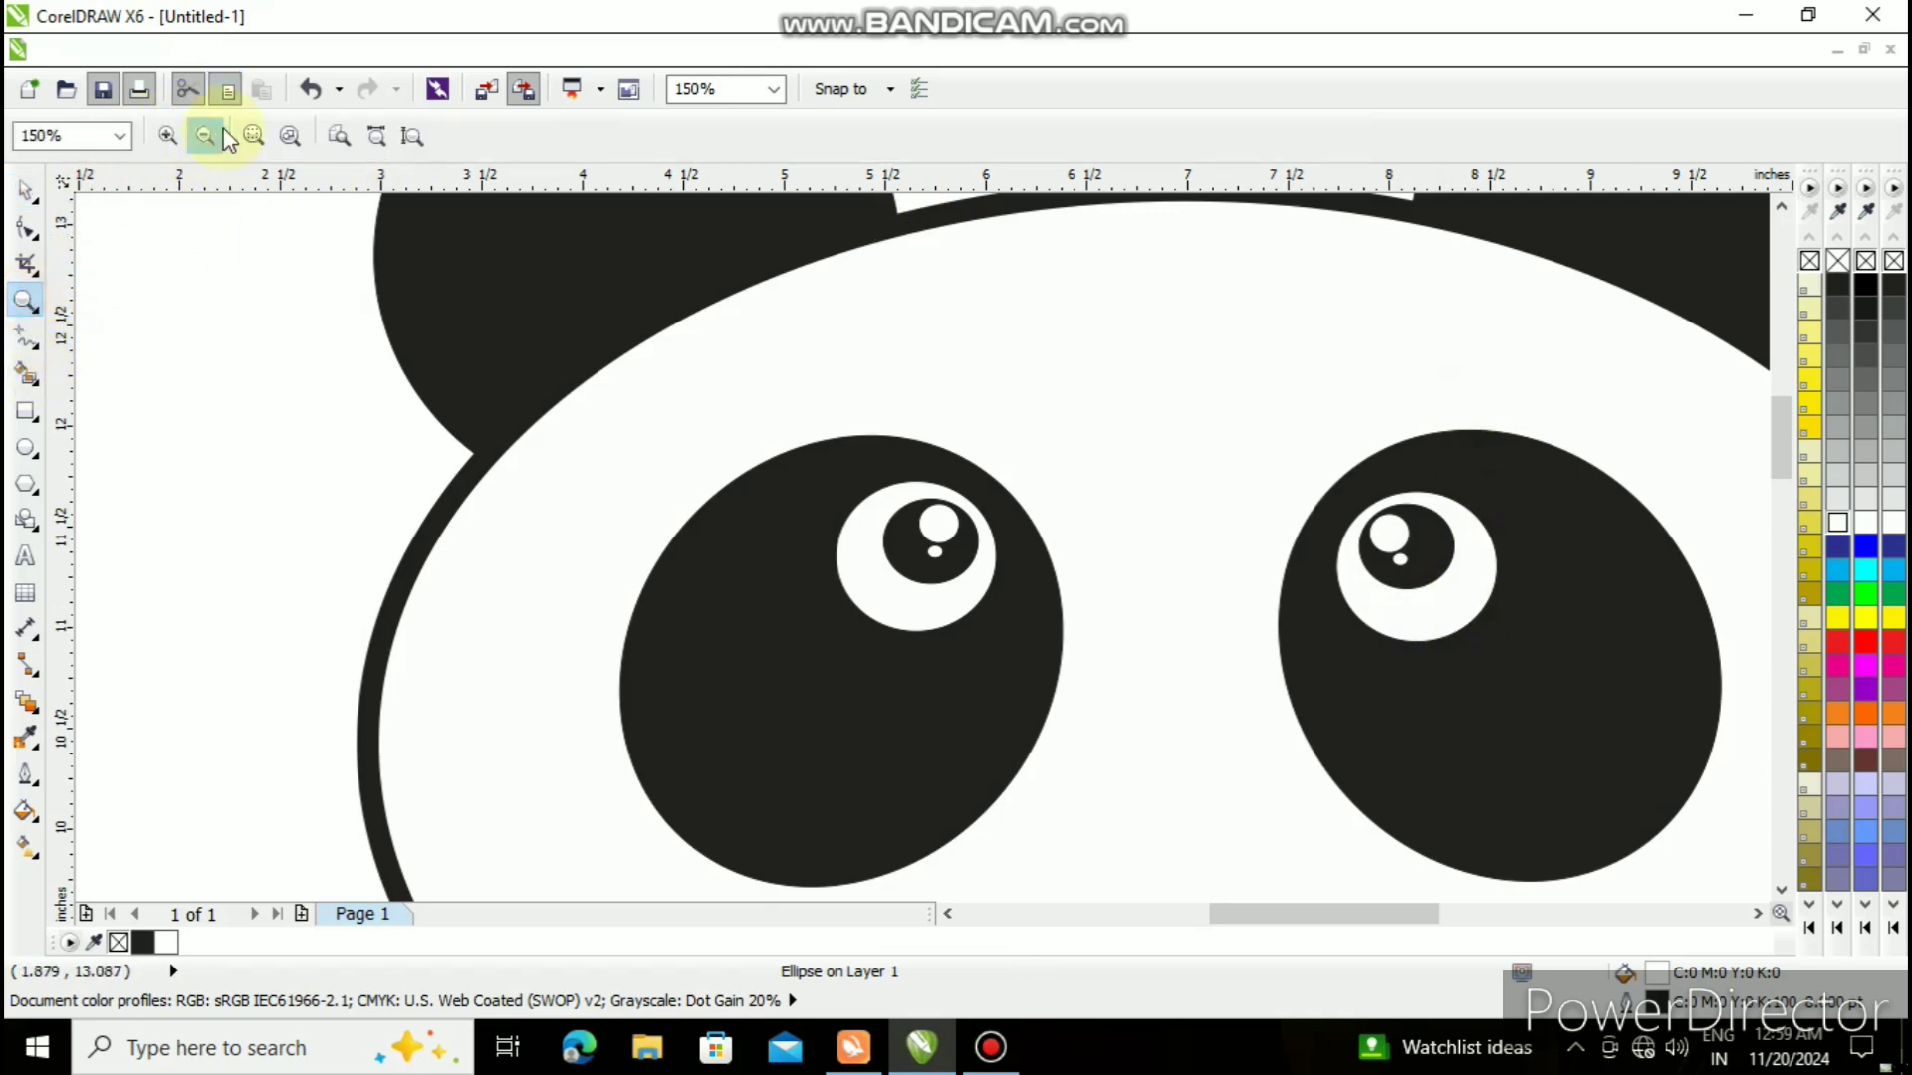
pyautogui.click(204, 140)
pyautogui.click(204, 139)
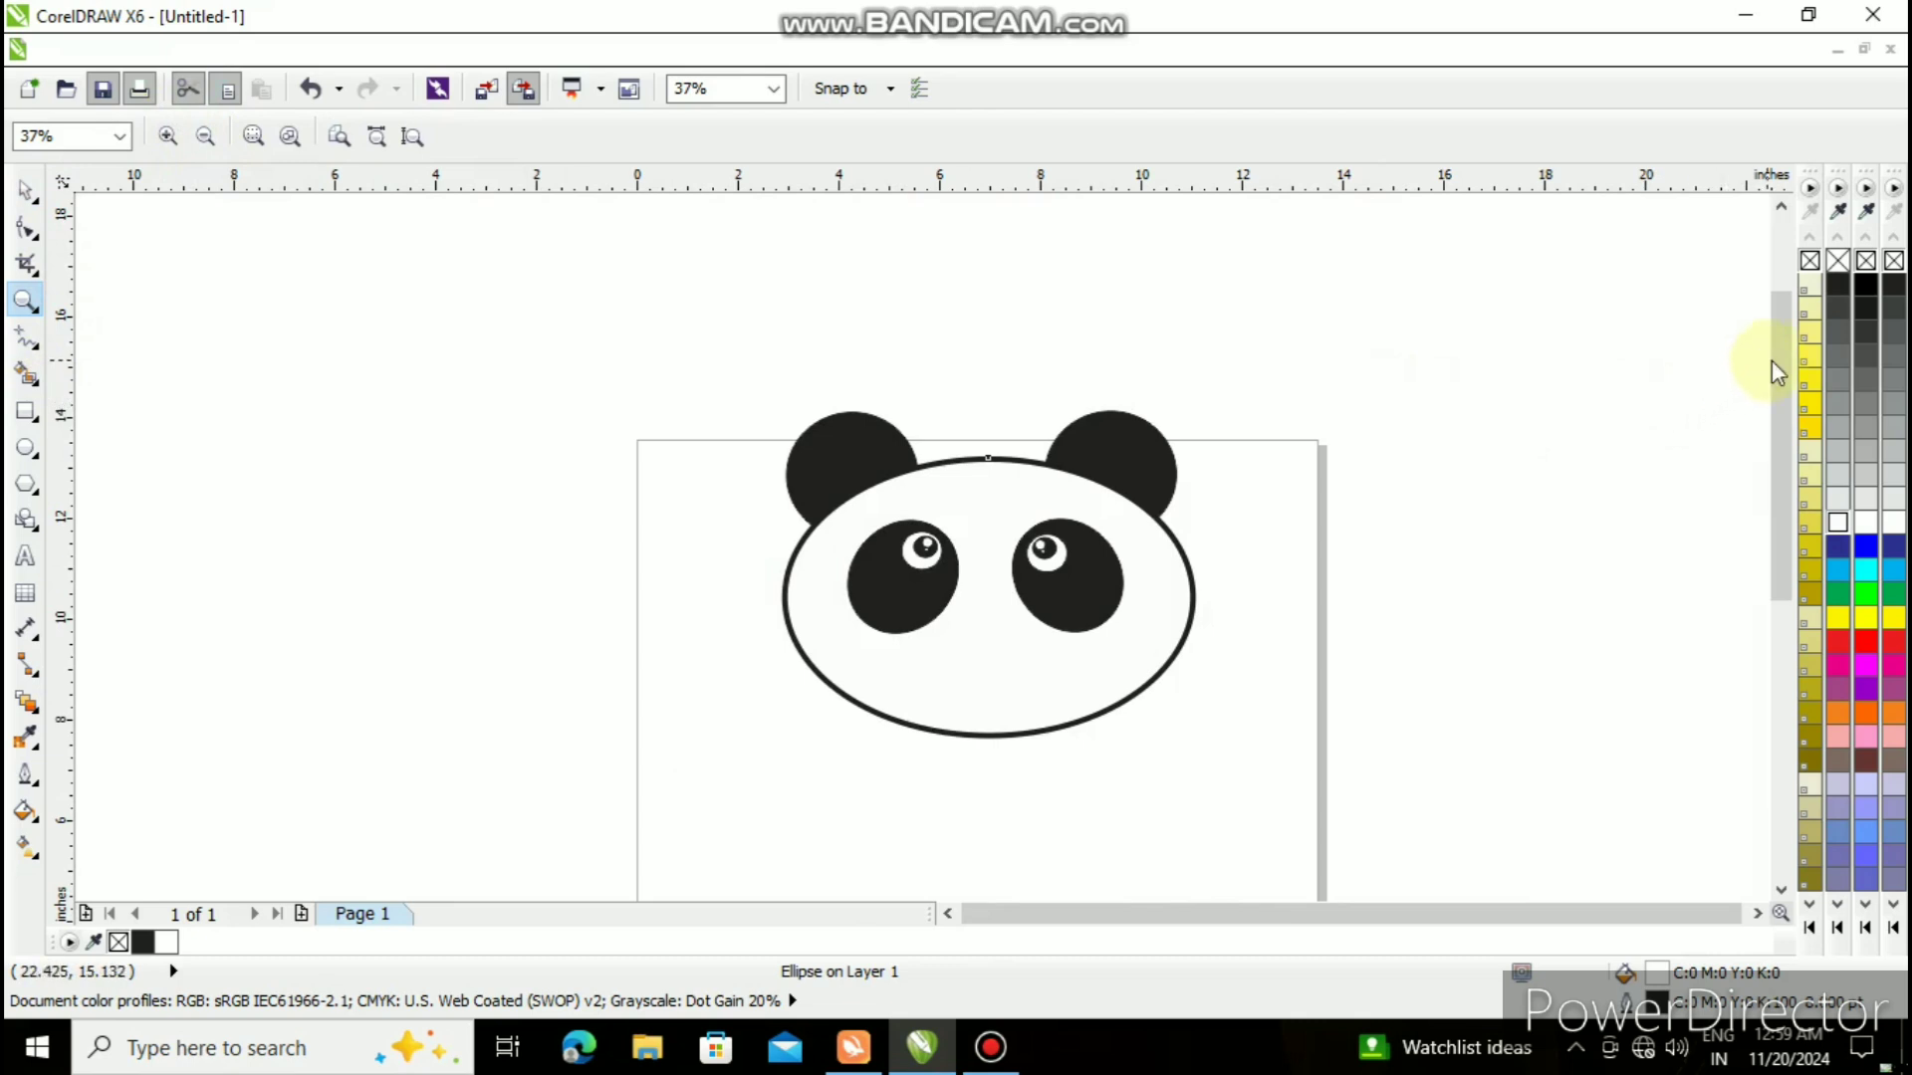
pyautogui.moveTo(1775, 354); pyautogui.dragTo(1784, 399)
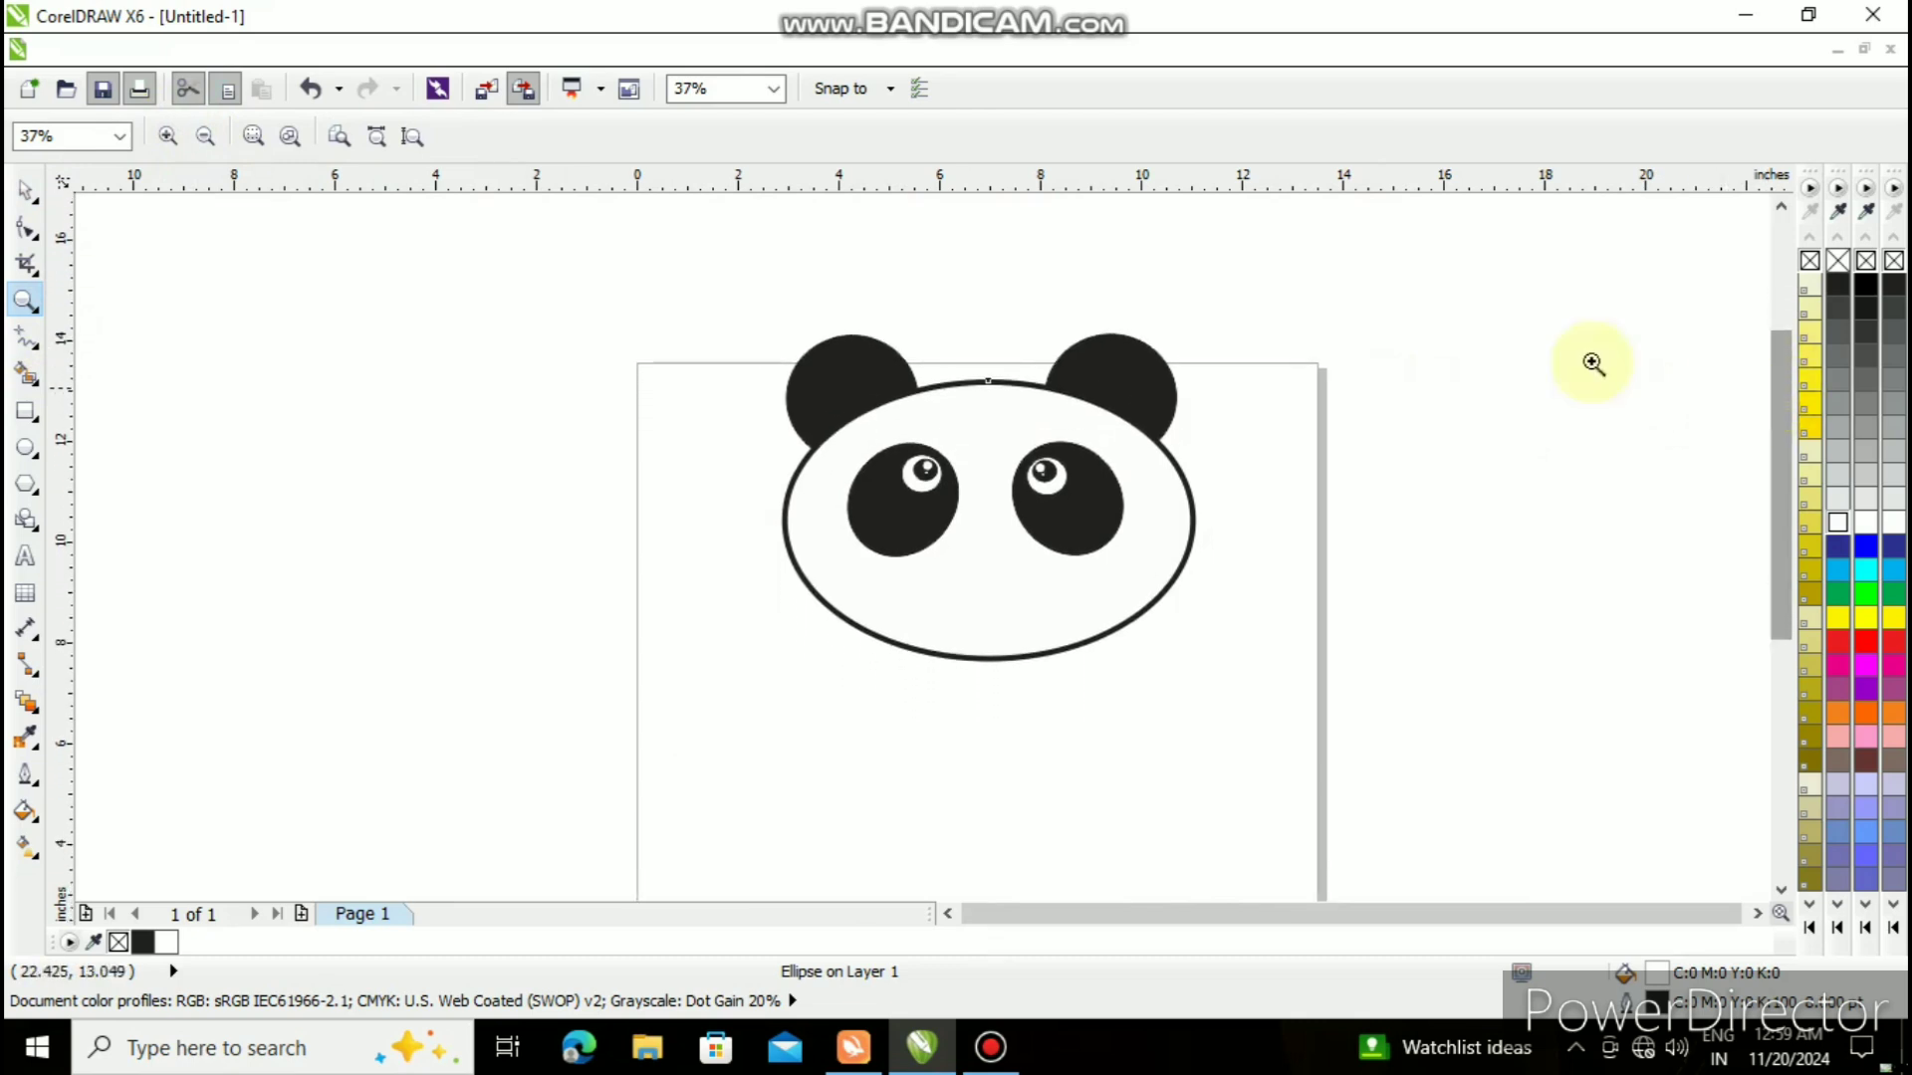
pyautogui.click(30, 450)
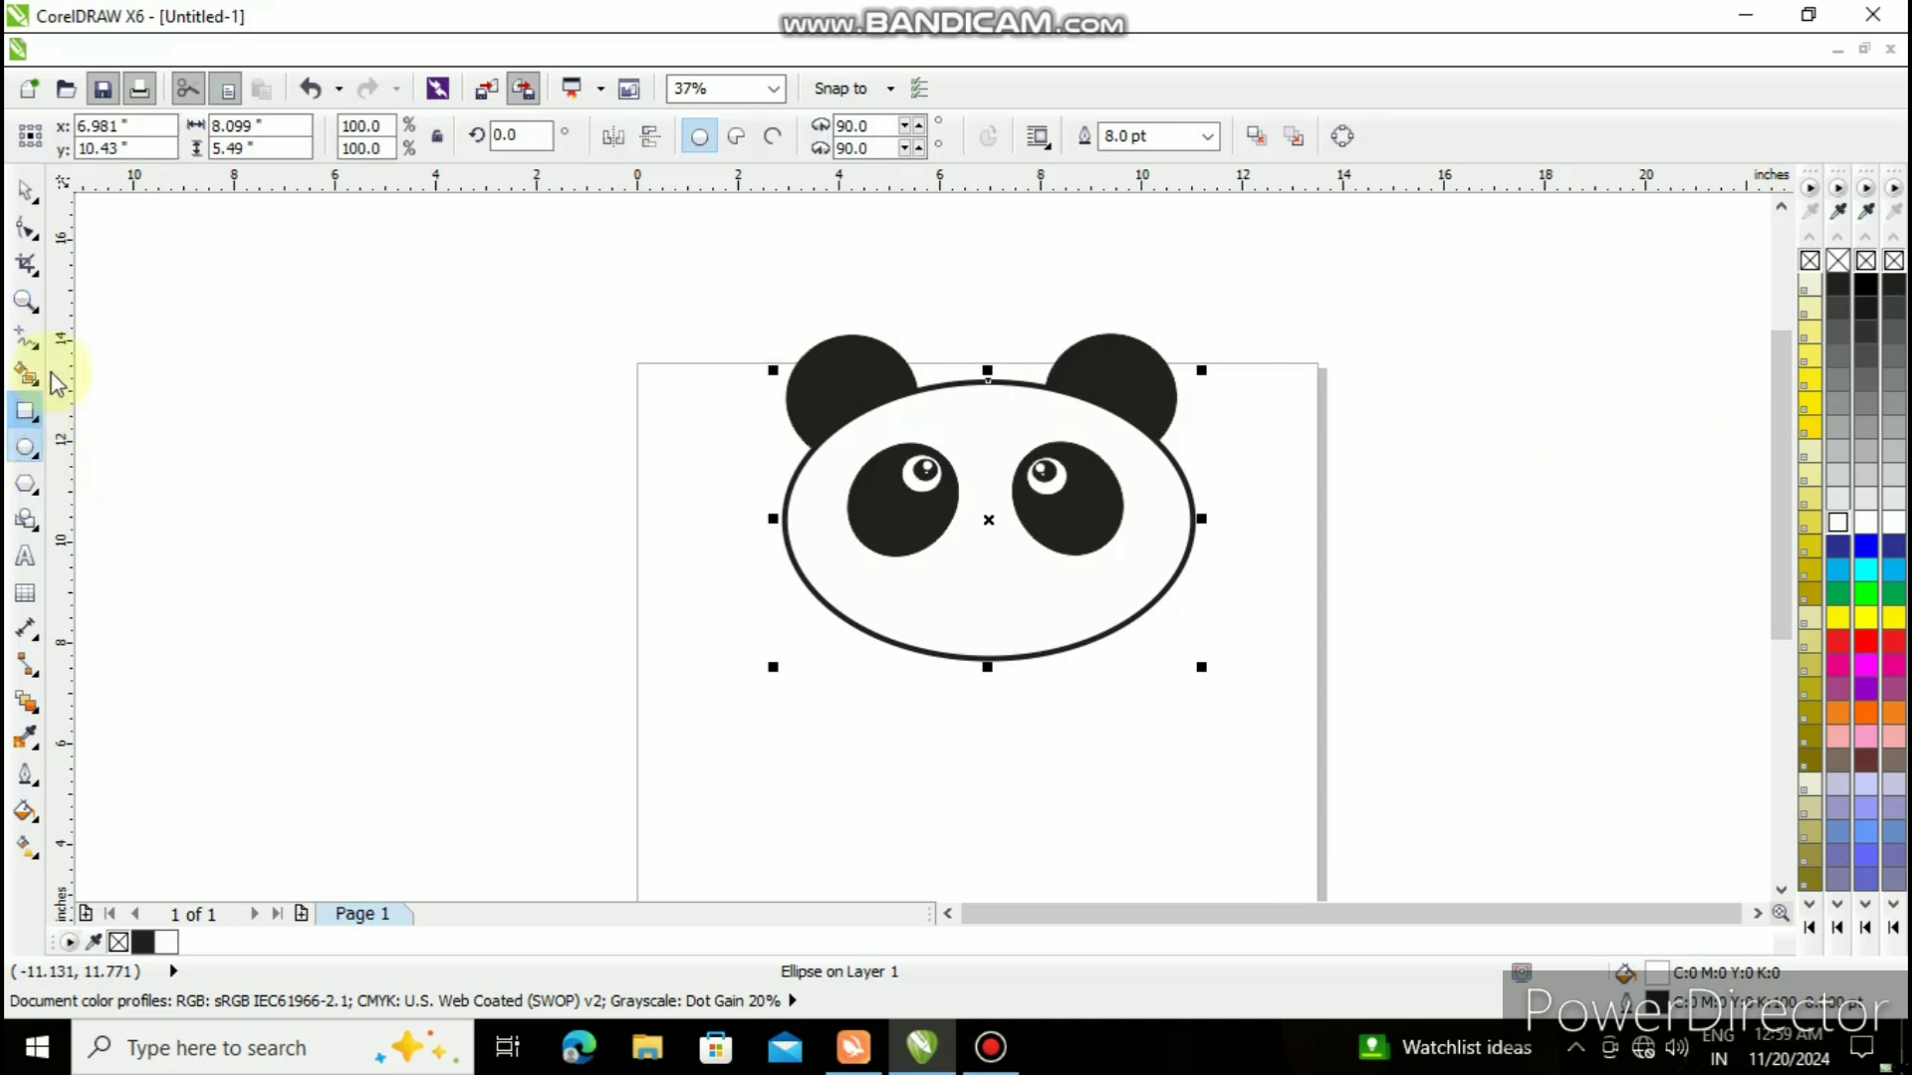
pyautogui.click(25, 301)
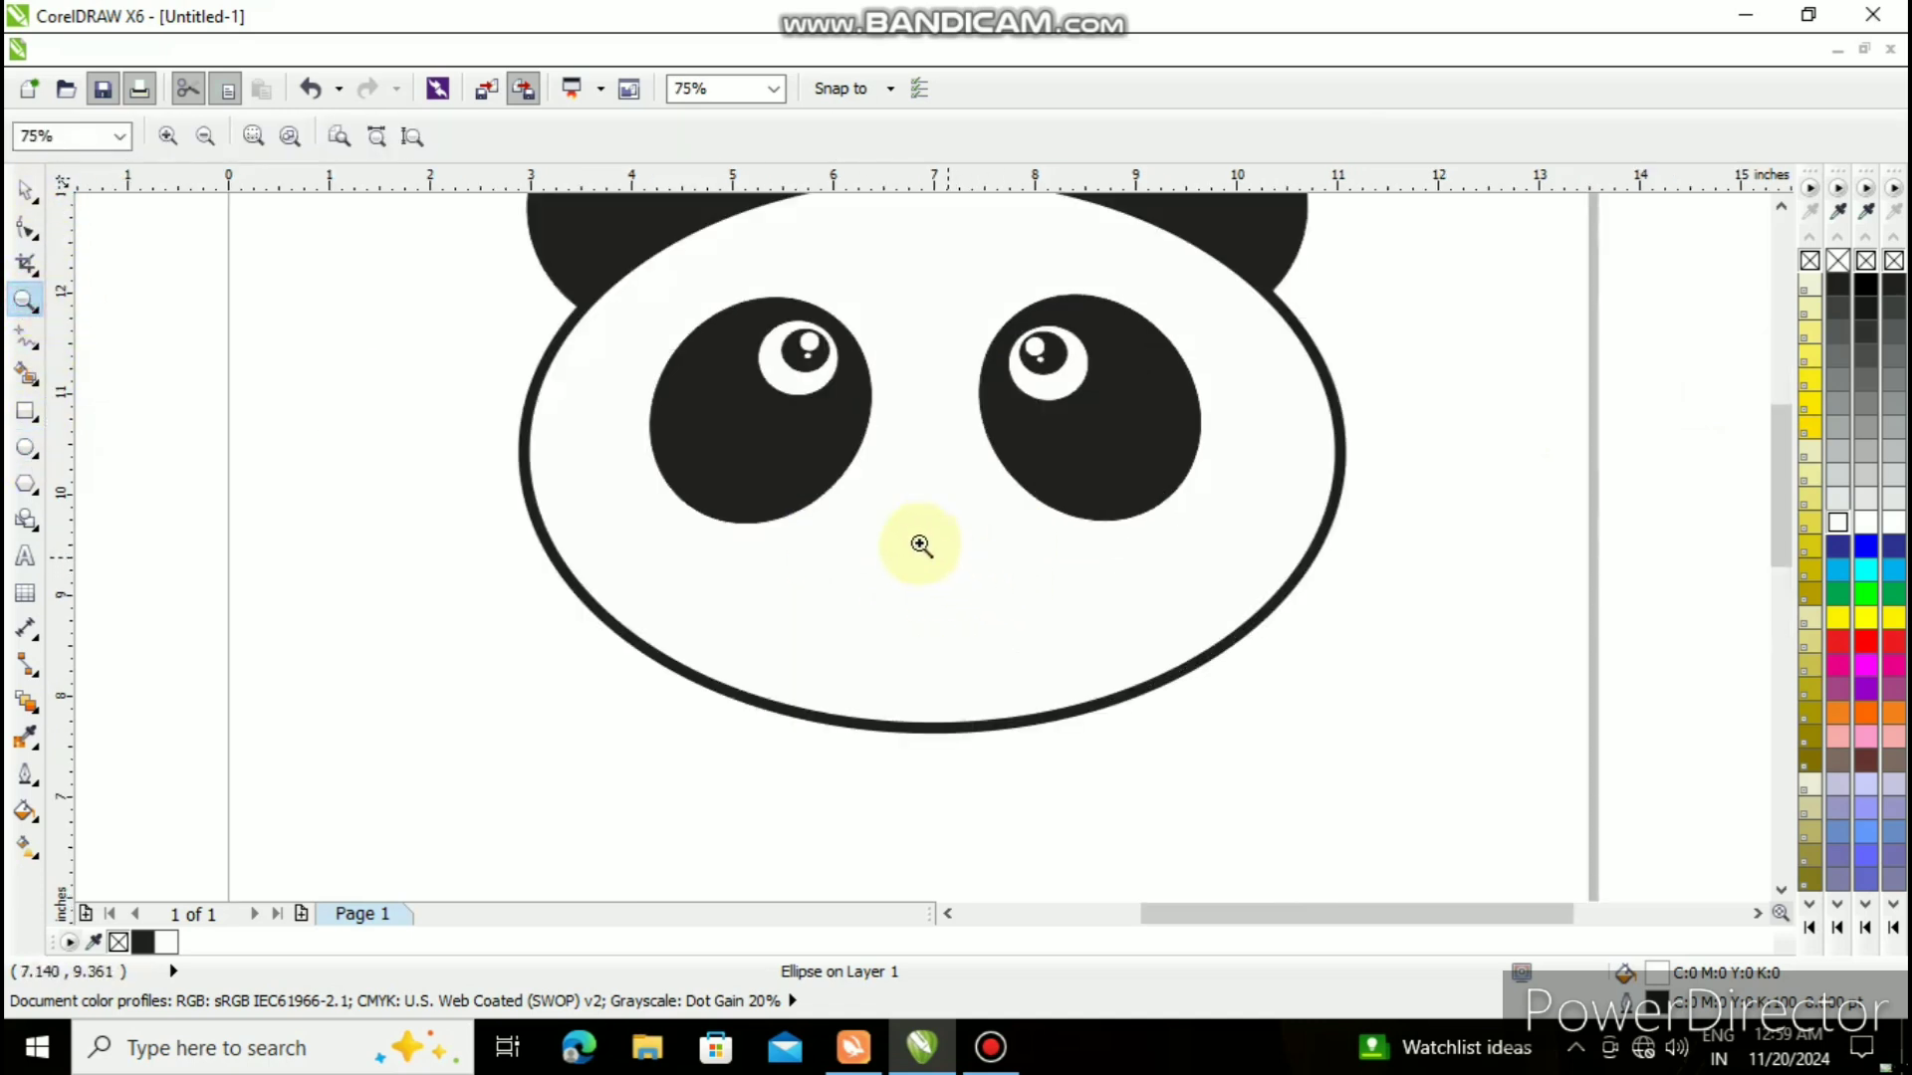
pyautogui.click(25, 448)
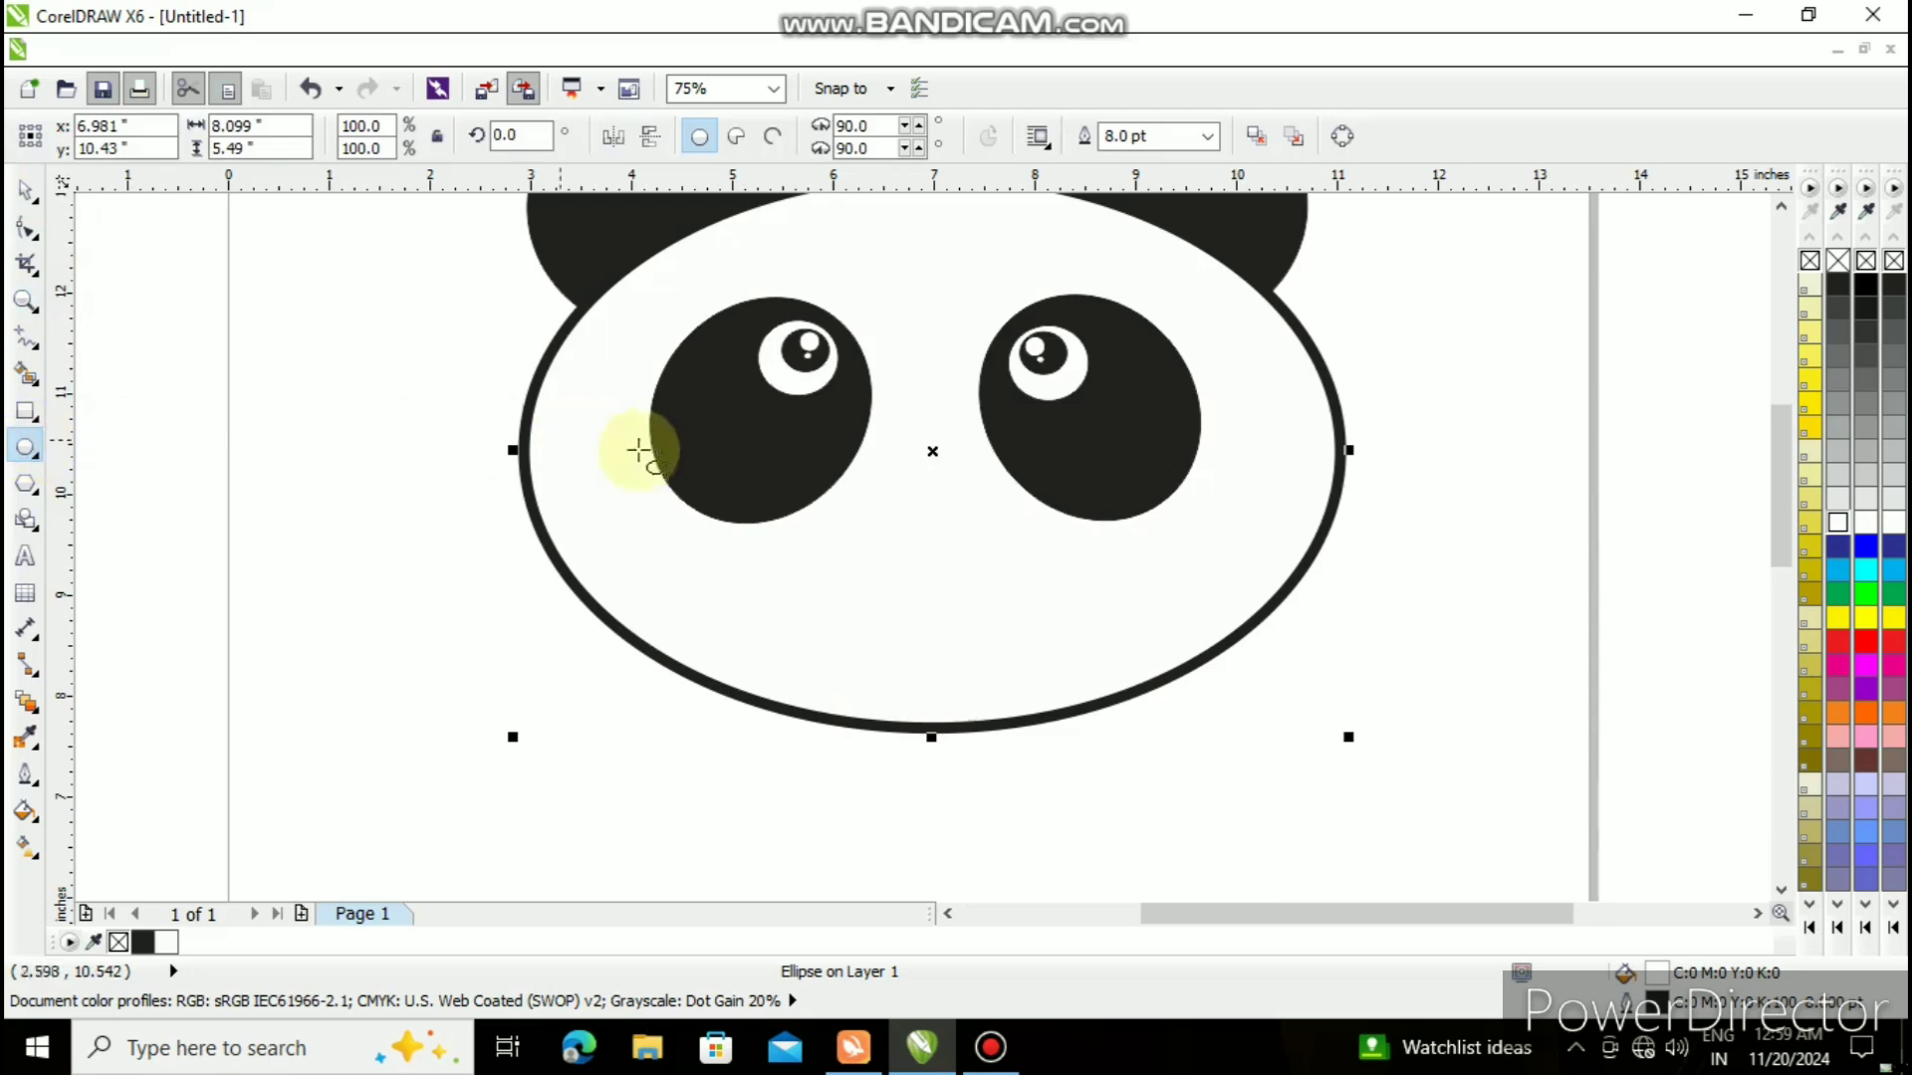
pyautogui.moveTo(868, 502); pyautogui.dragTo(998, 562)
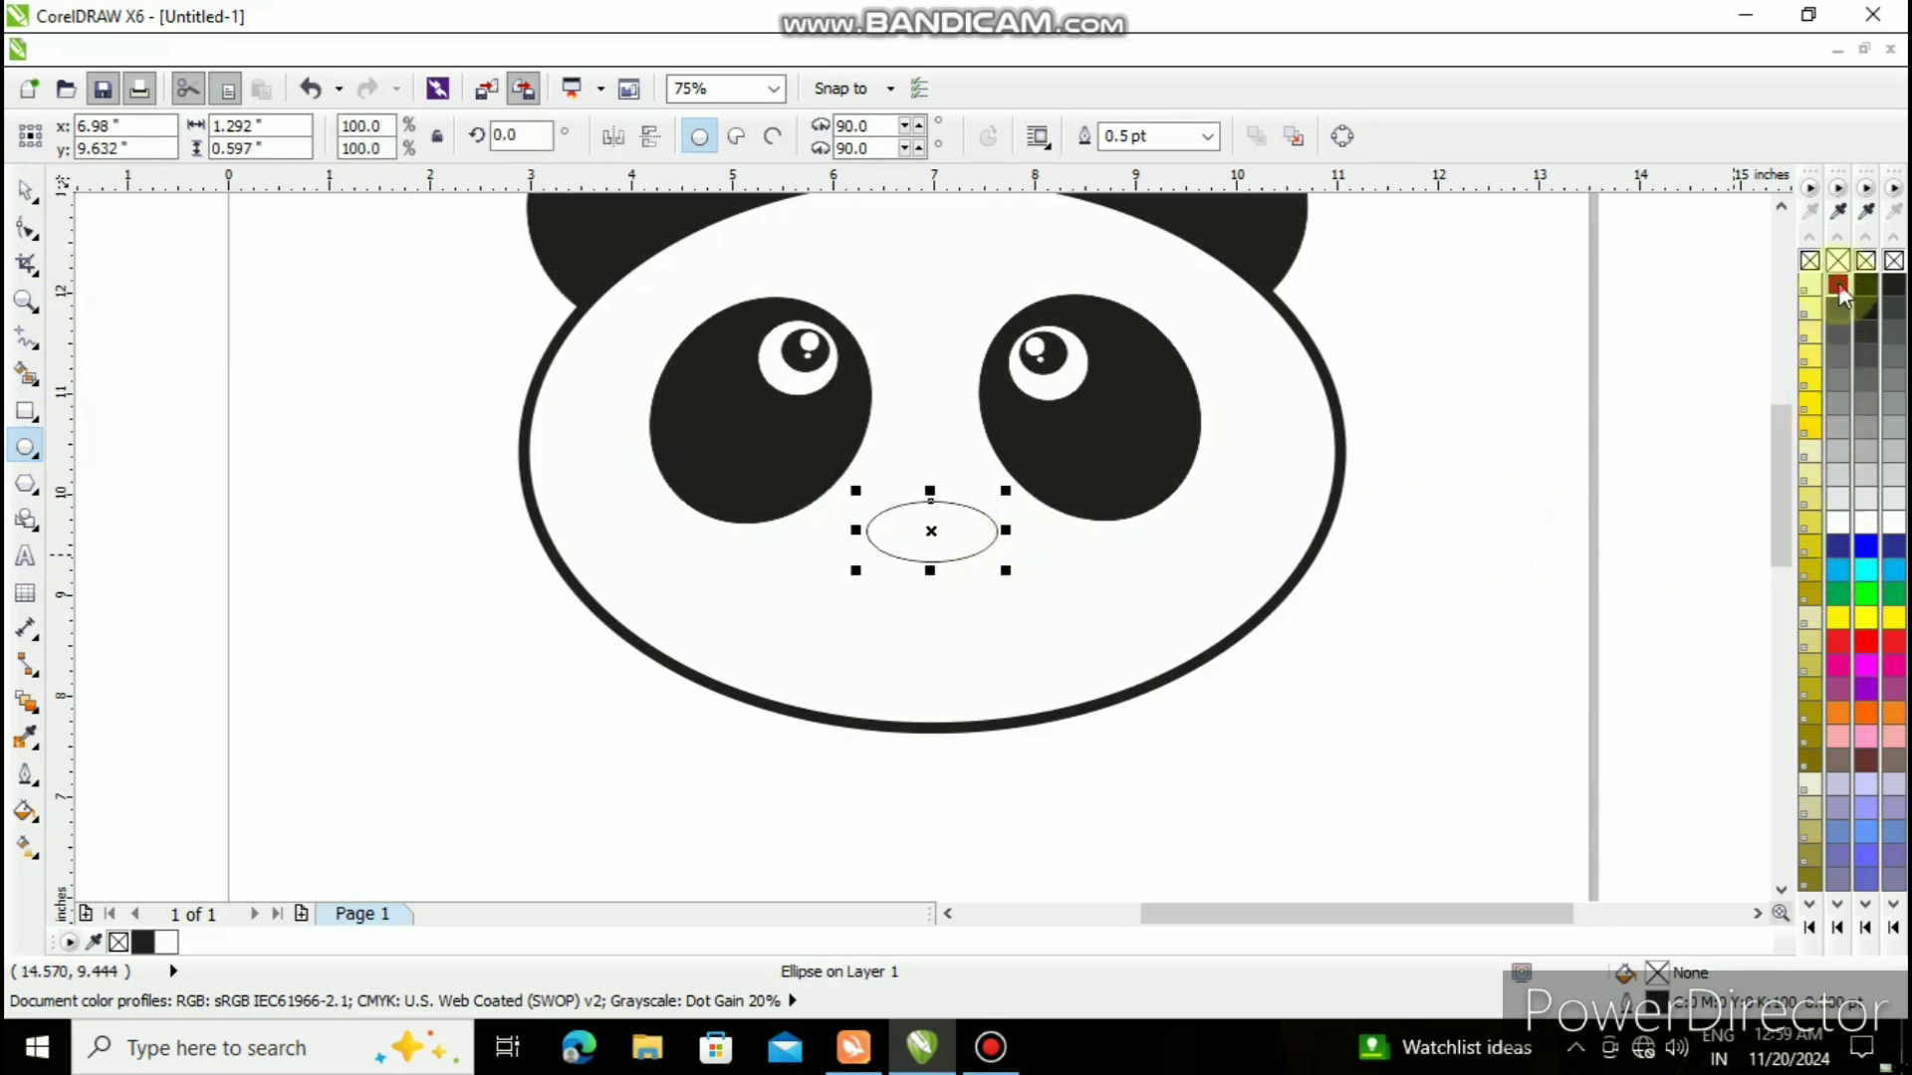
pyautogui.click(1838, 283)
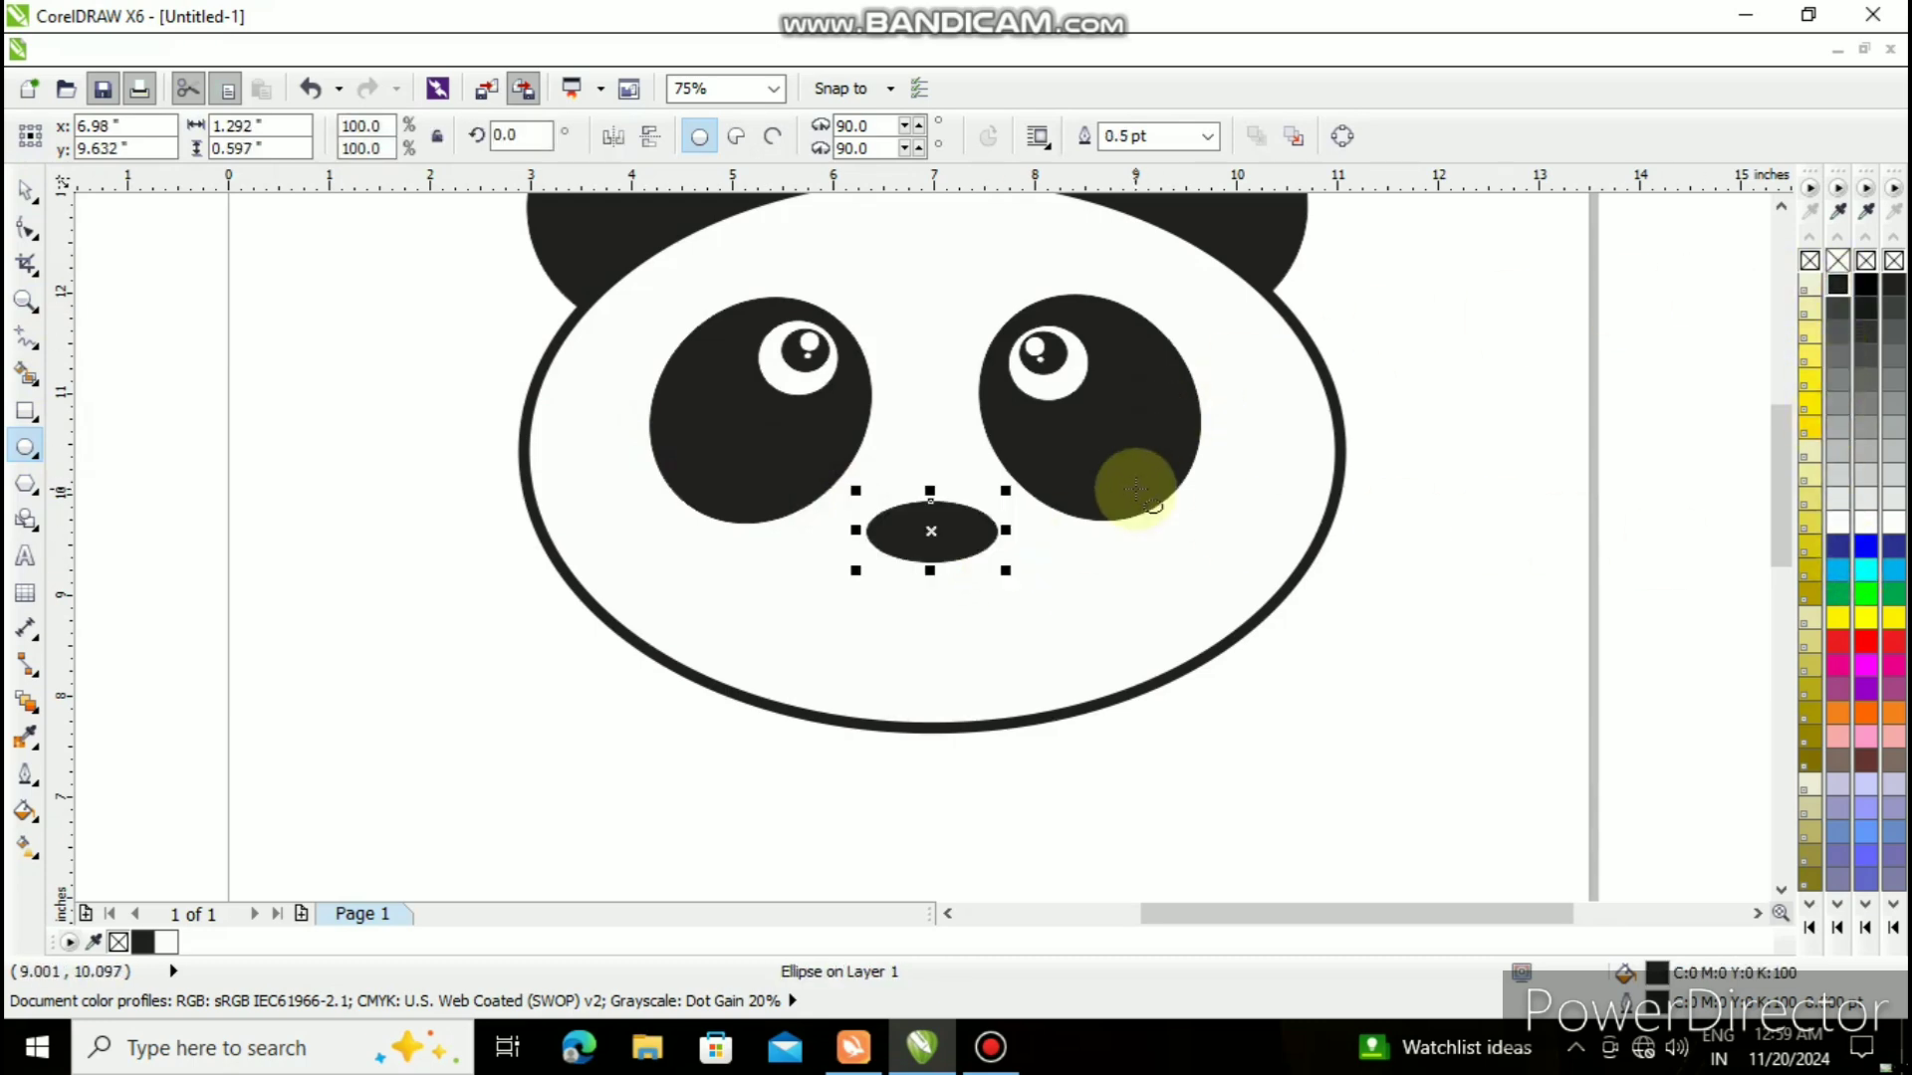
# - Nudge the black nose up and slightly left until its center is at about x 6.93, y 9.95 in
pyautogui.press('Up')
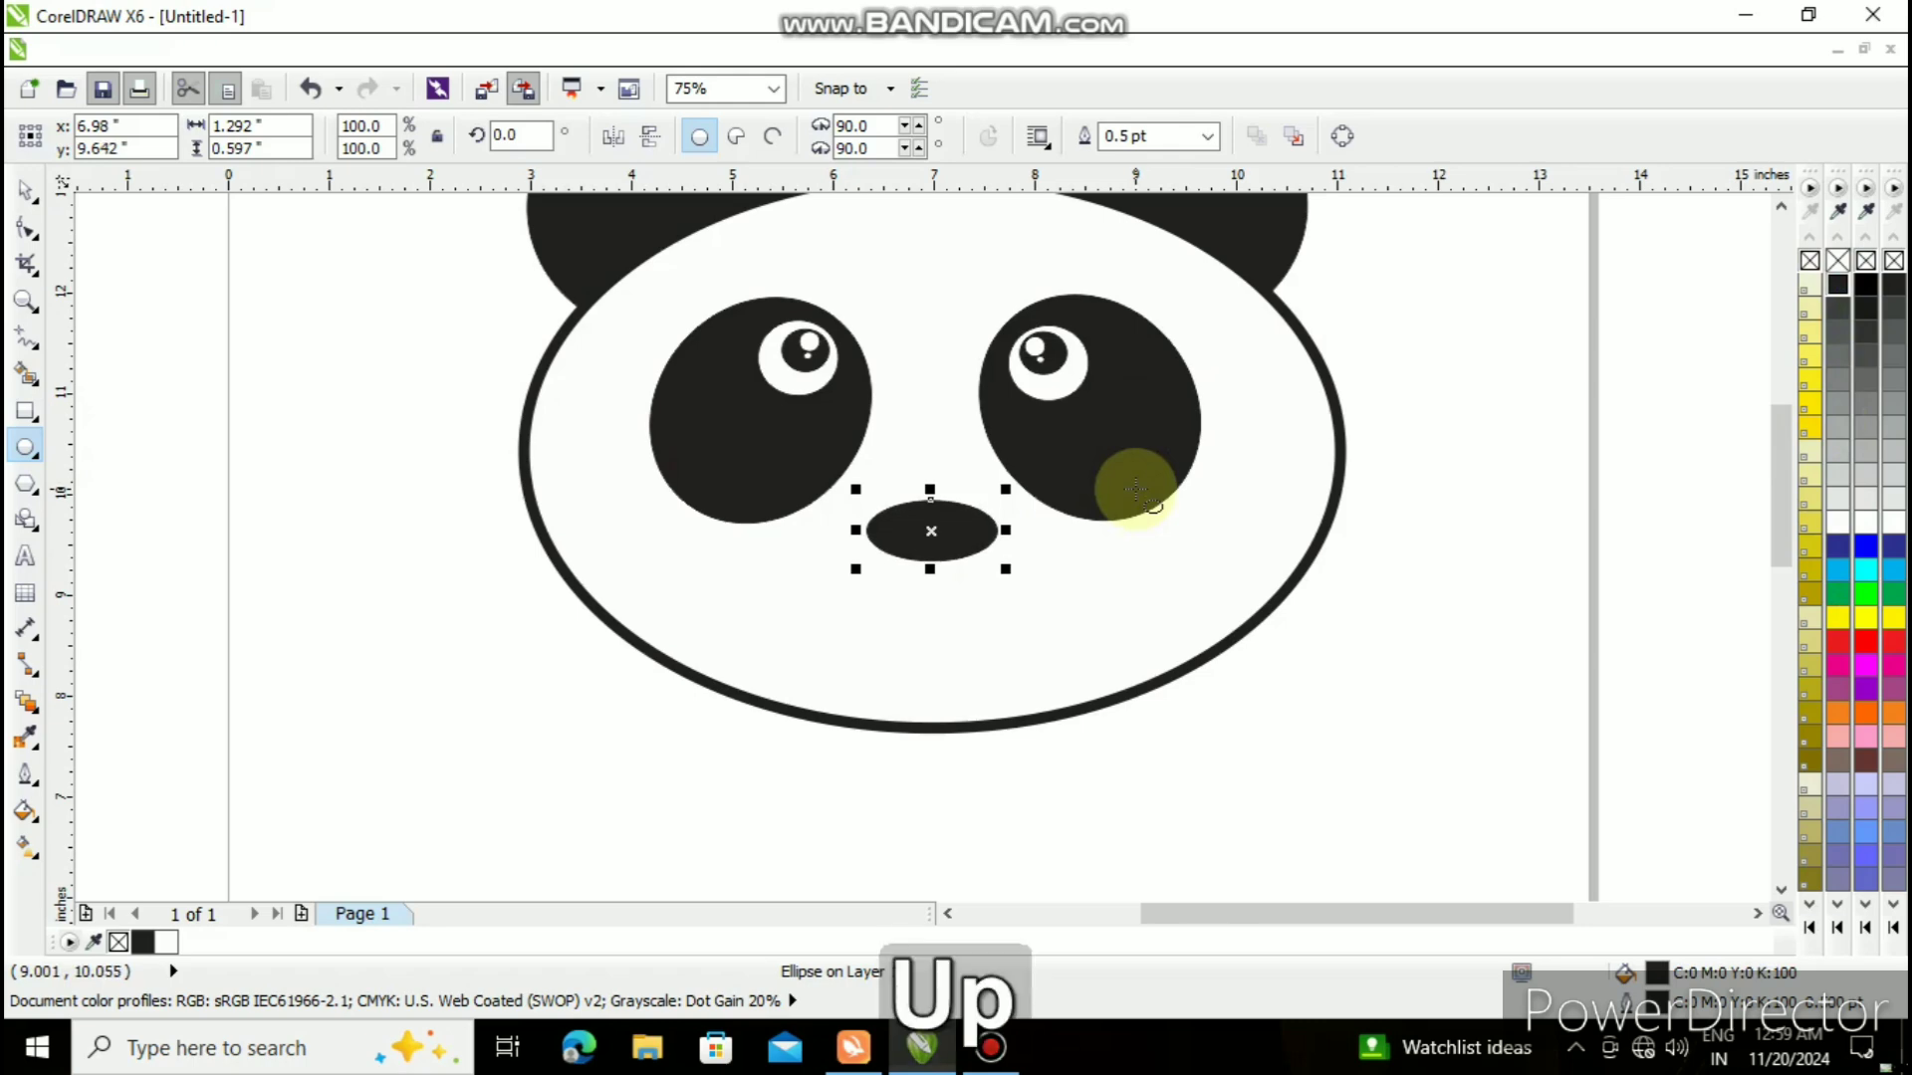
pyautogui.press('Left')
pyautogui.press('Up')
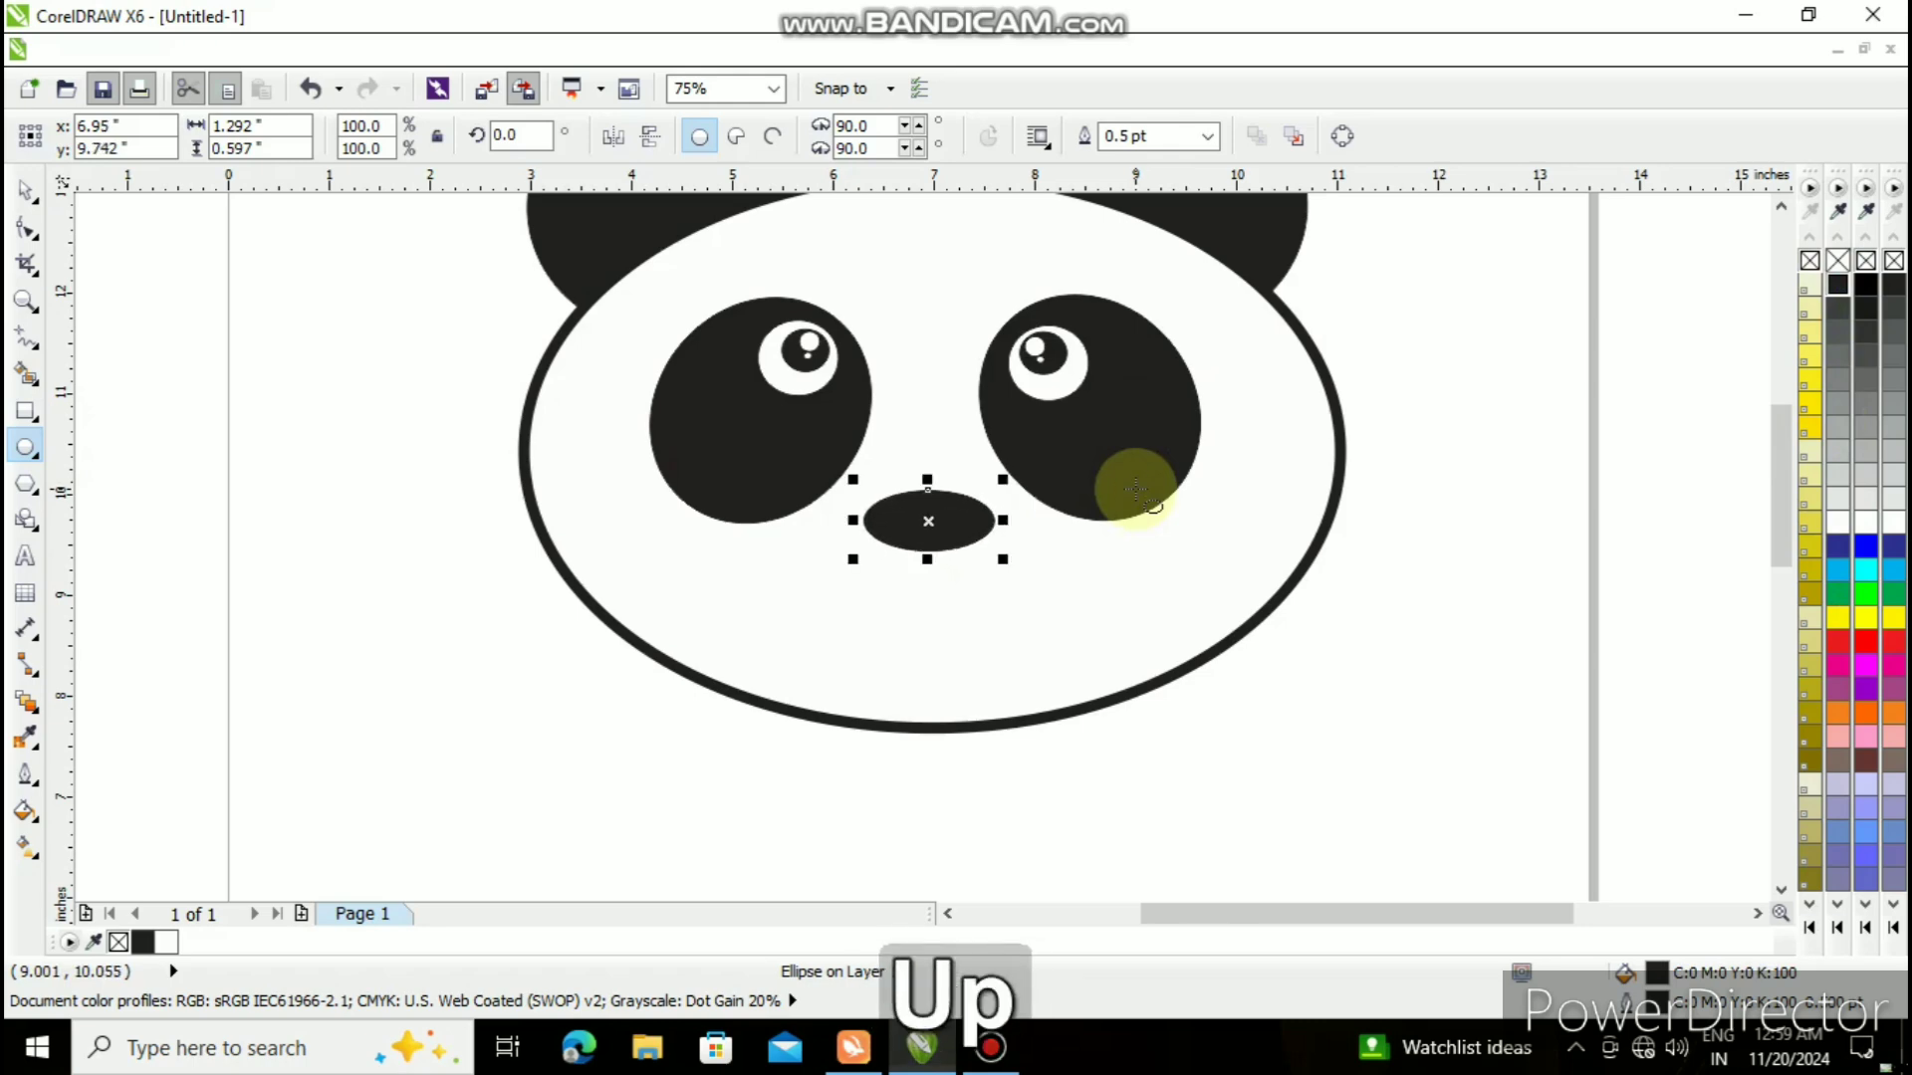
pyautogui.press('Up')
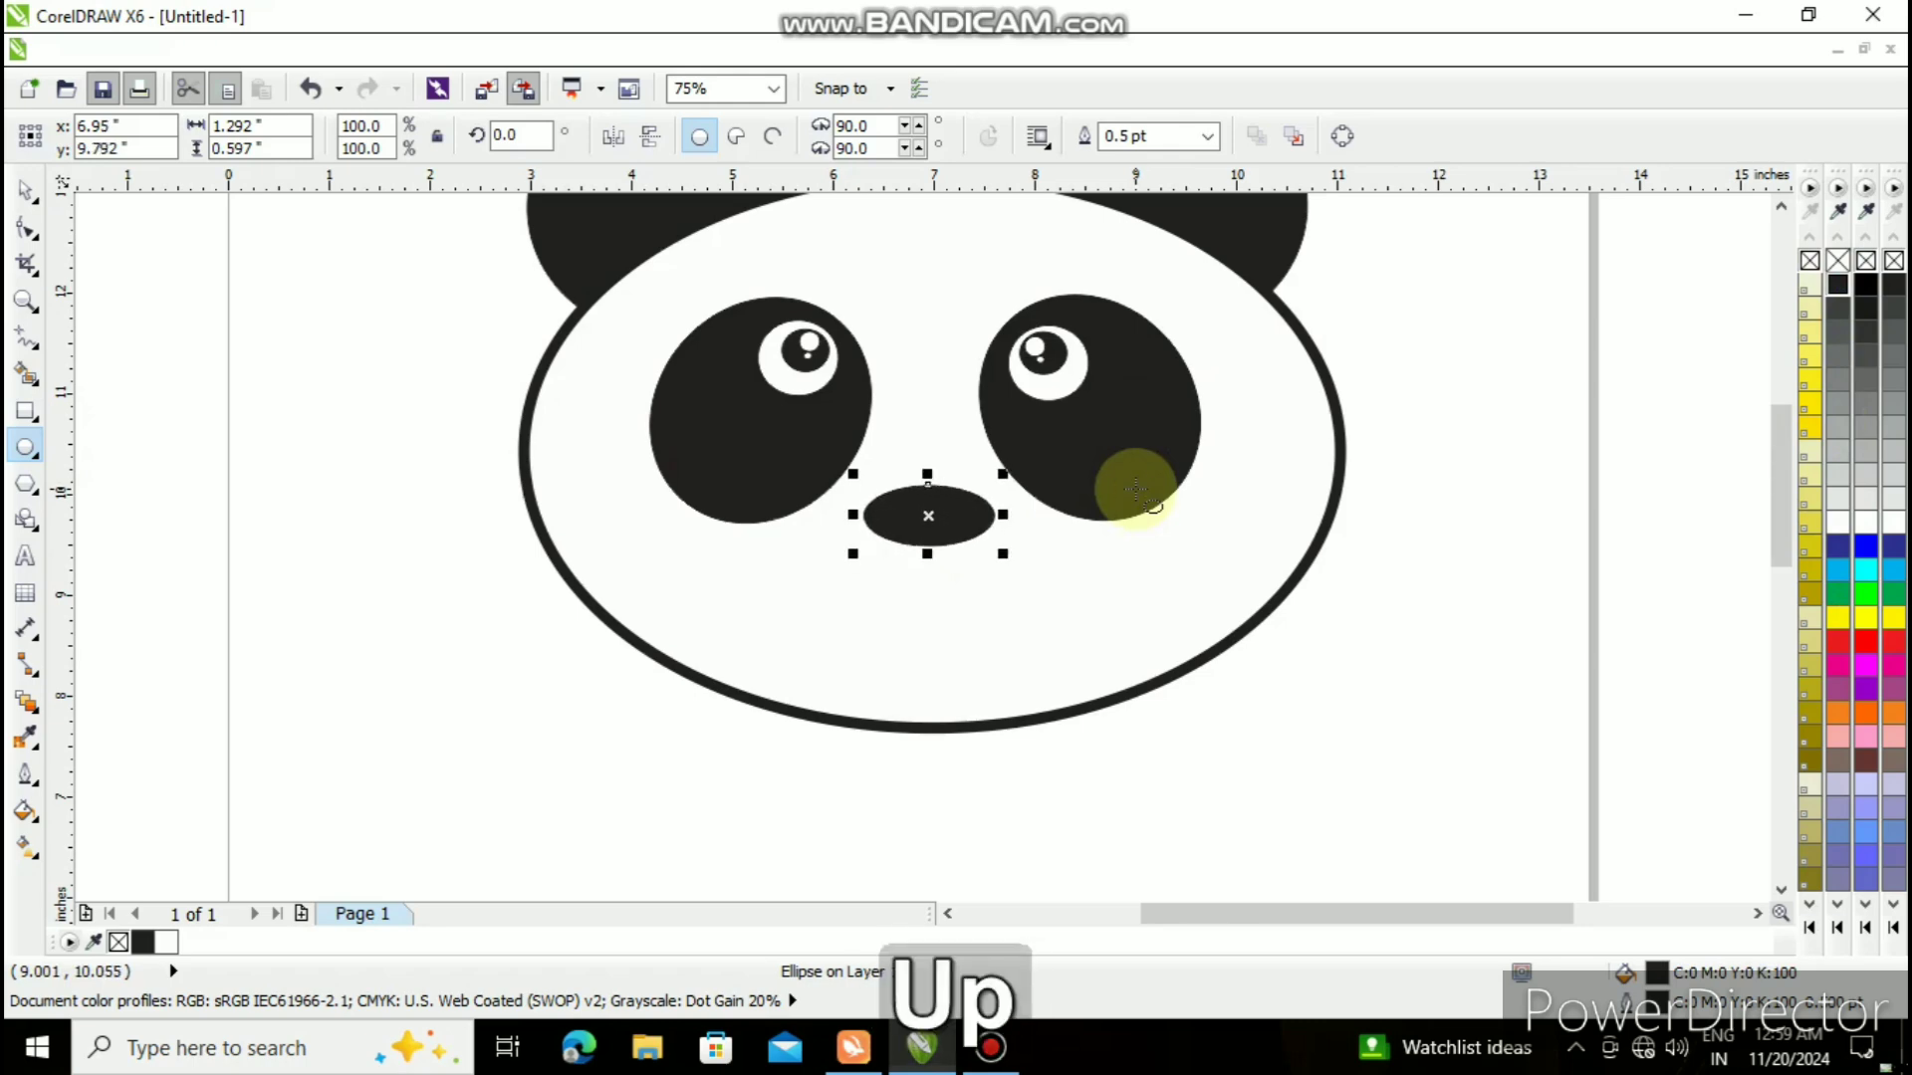
pyautogui.press('Up')
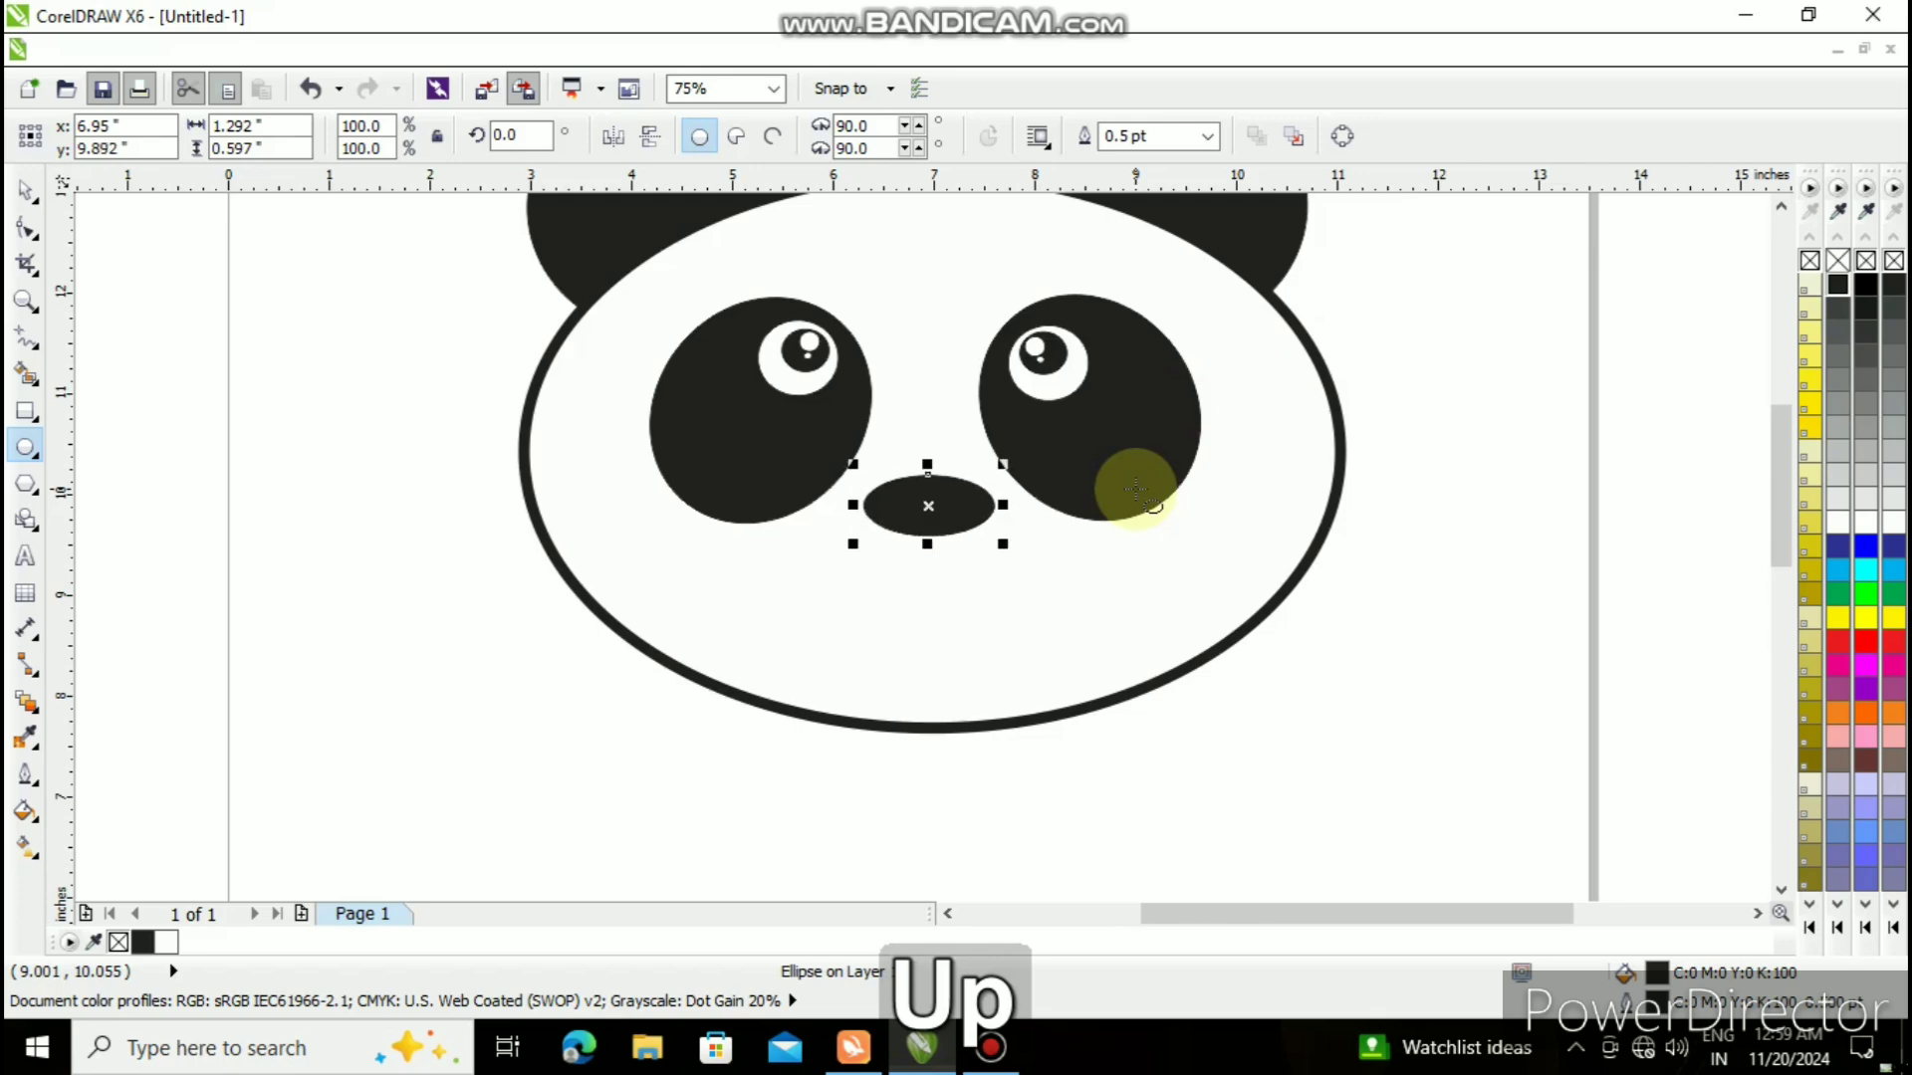
pyautogui.press('Left')
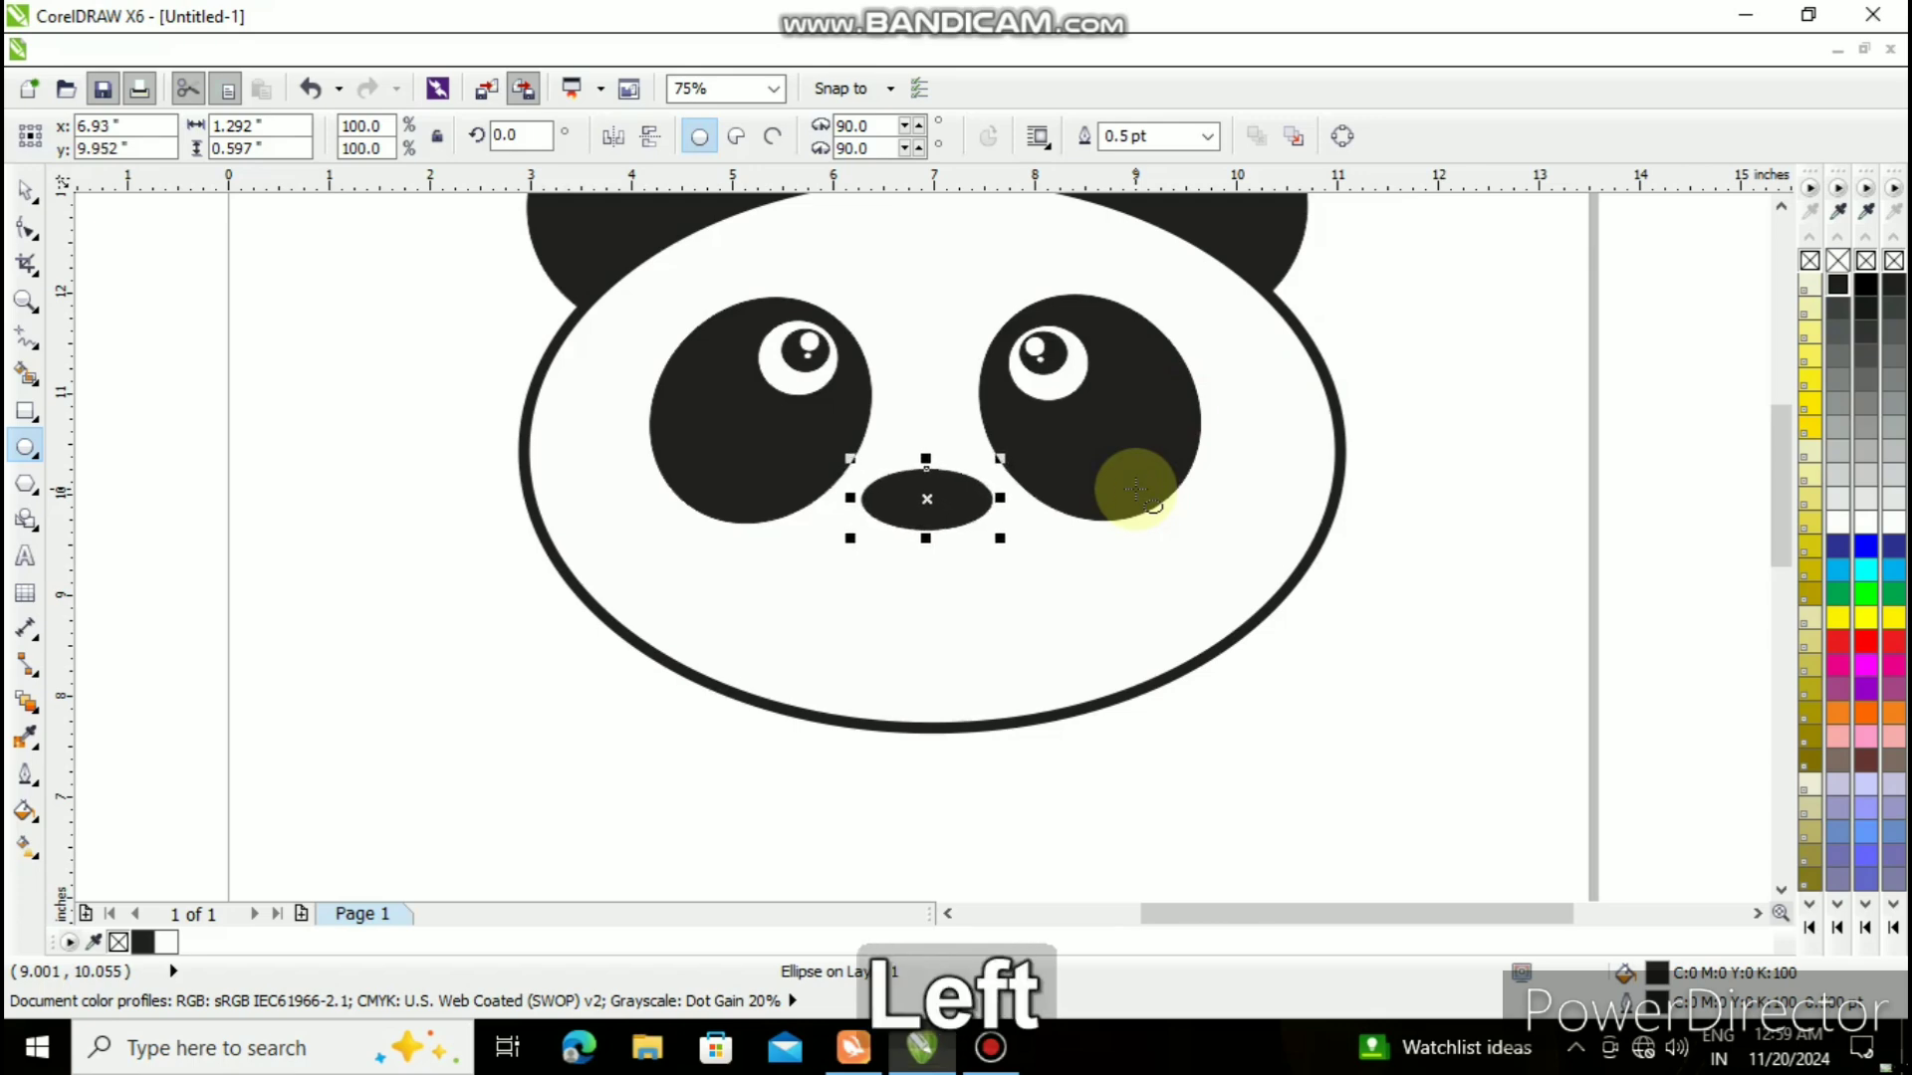
# - Draw a near-vertical 2-point line about 0.51 in long downward from the bottom of the nose
pyautogui.click(27, 194)
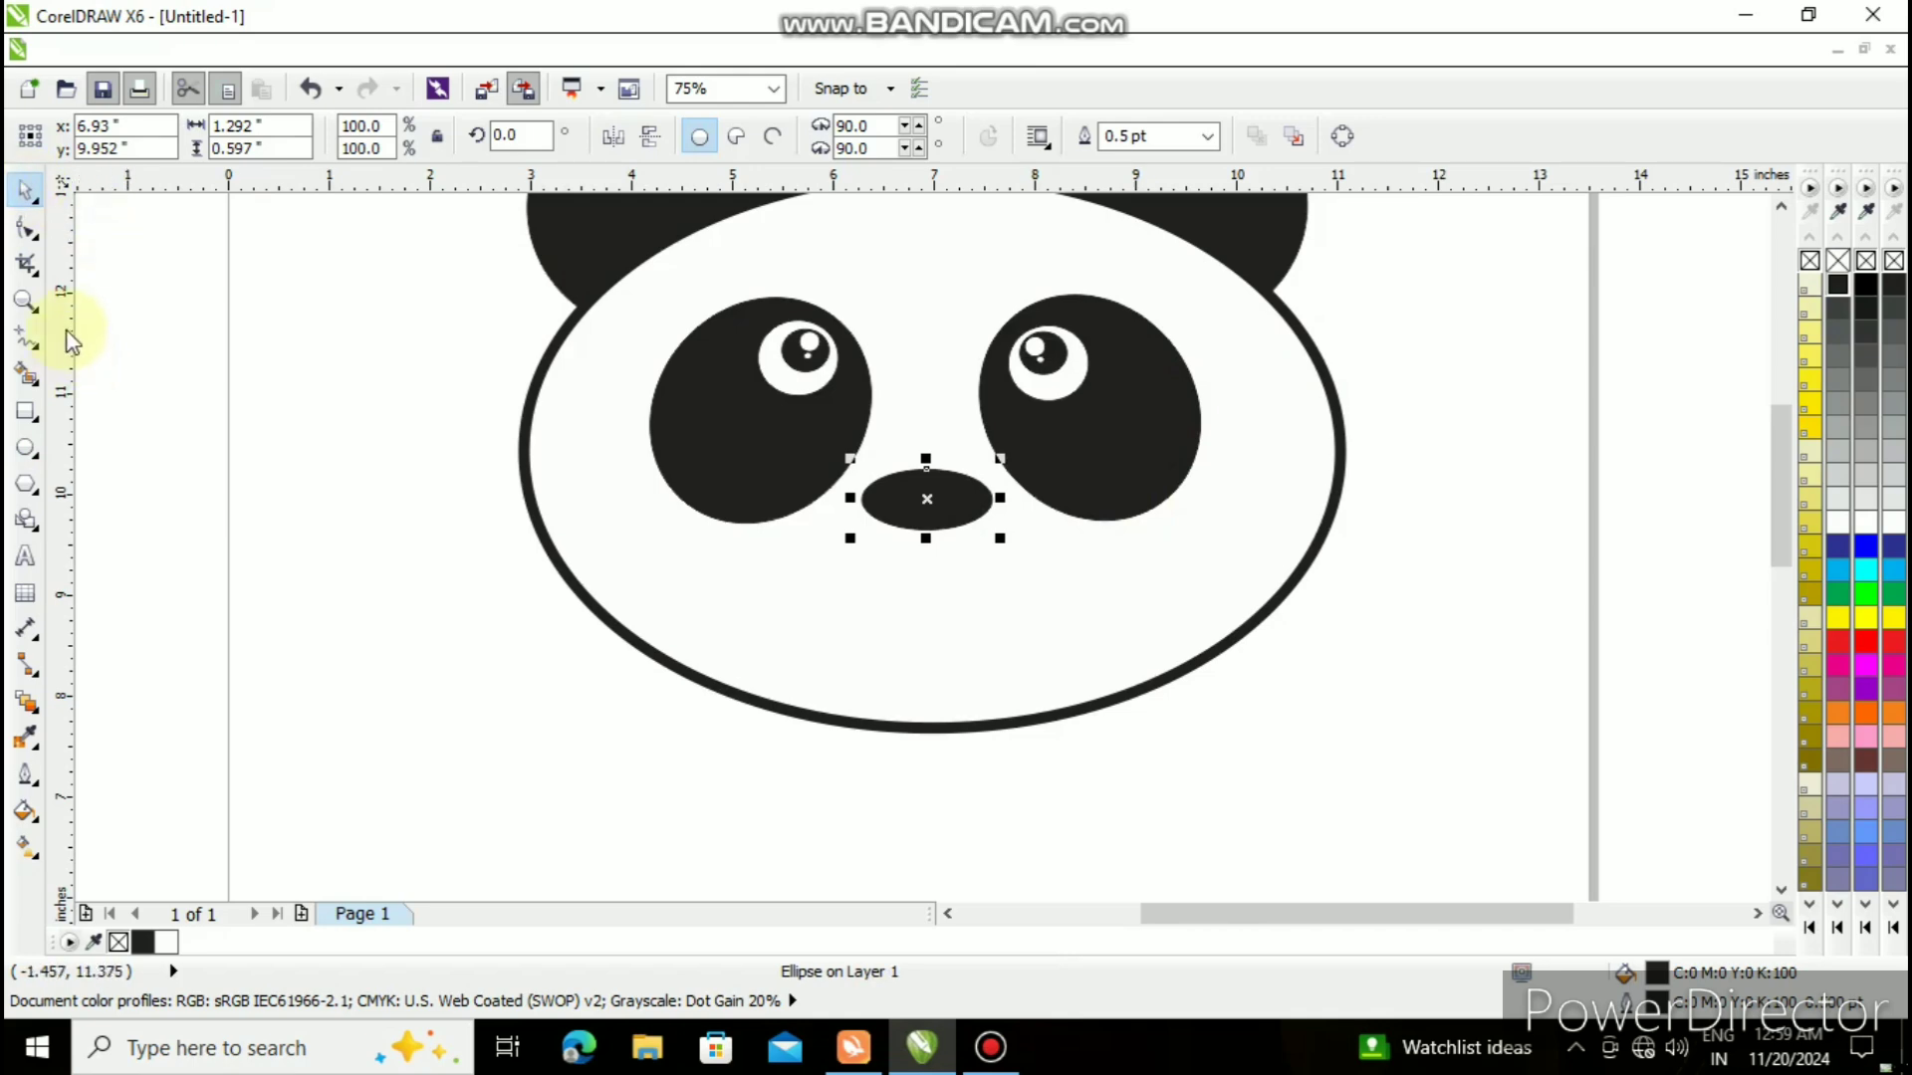
pyautogui.click(37, 346)
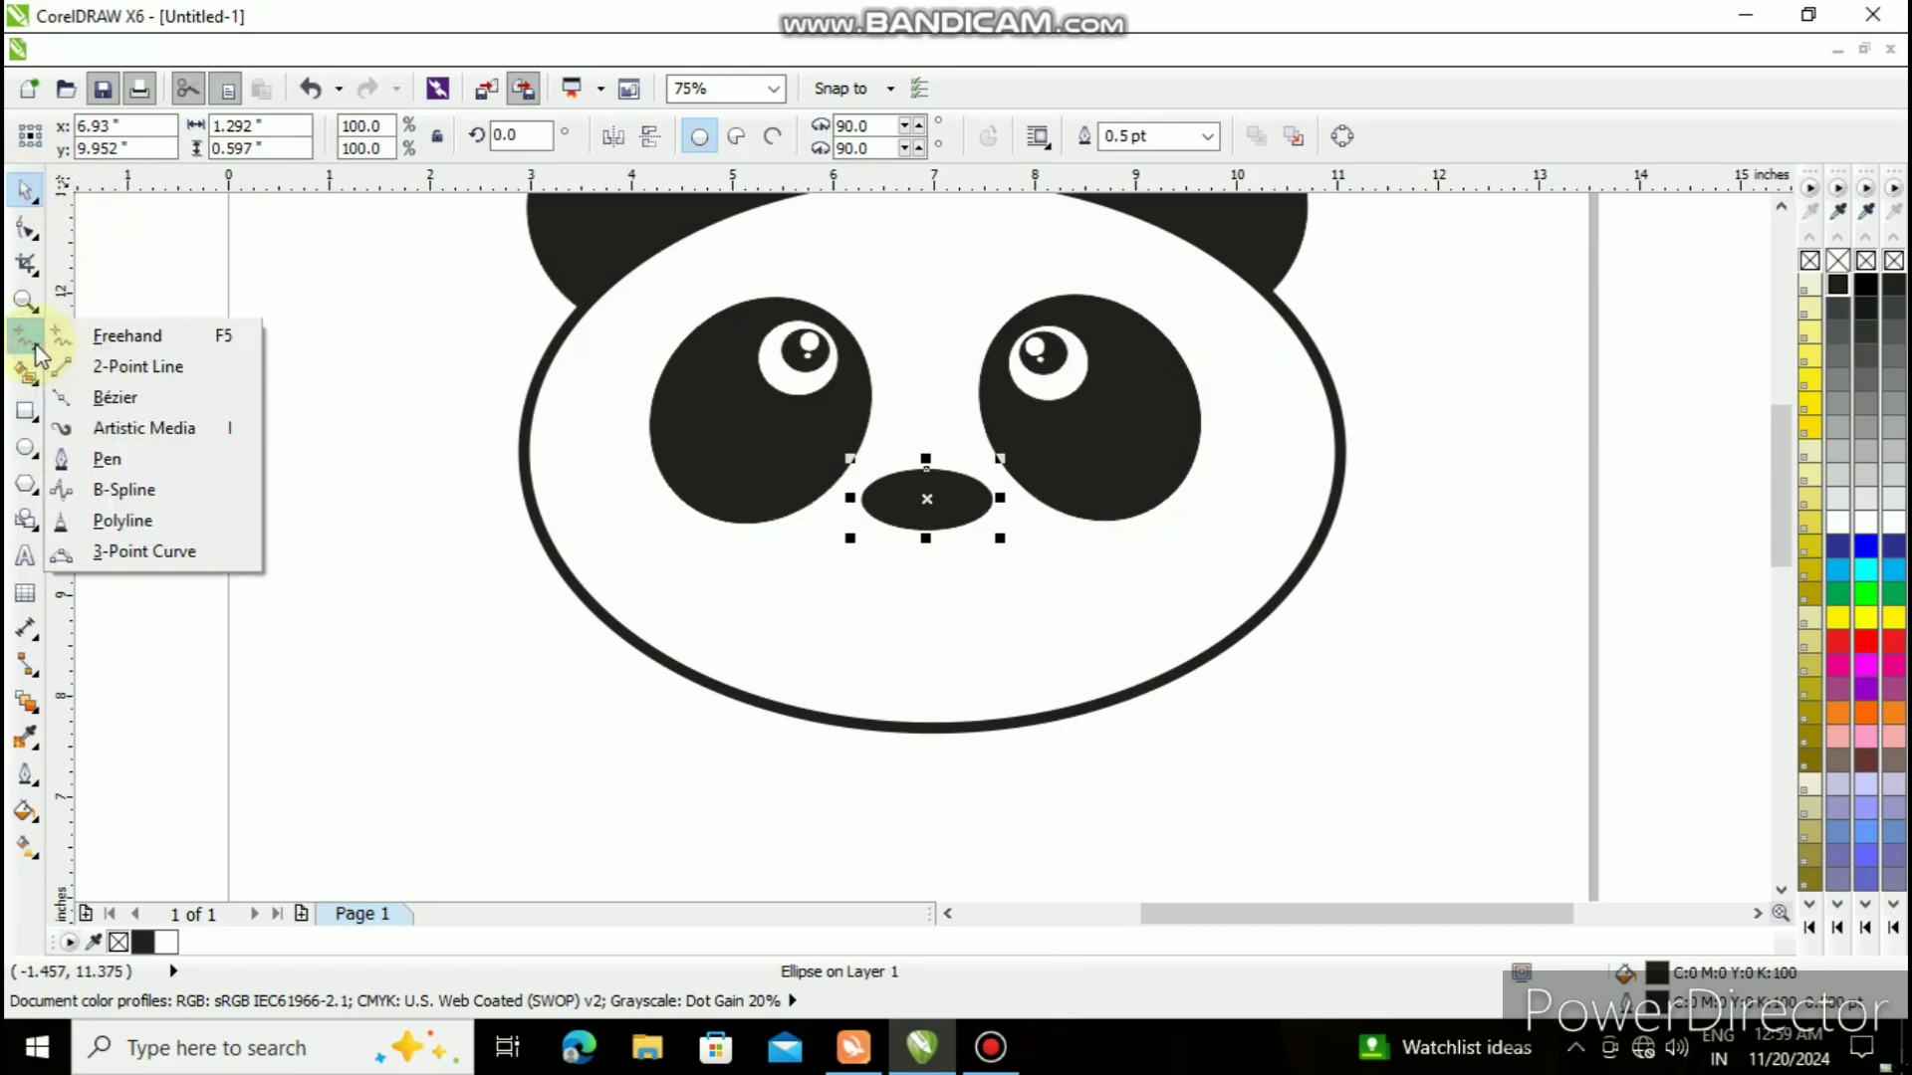
pyautogui.click(124, 367)
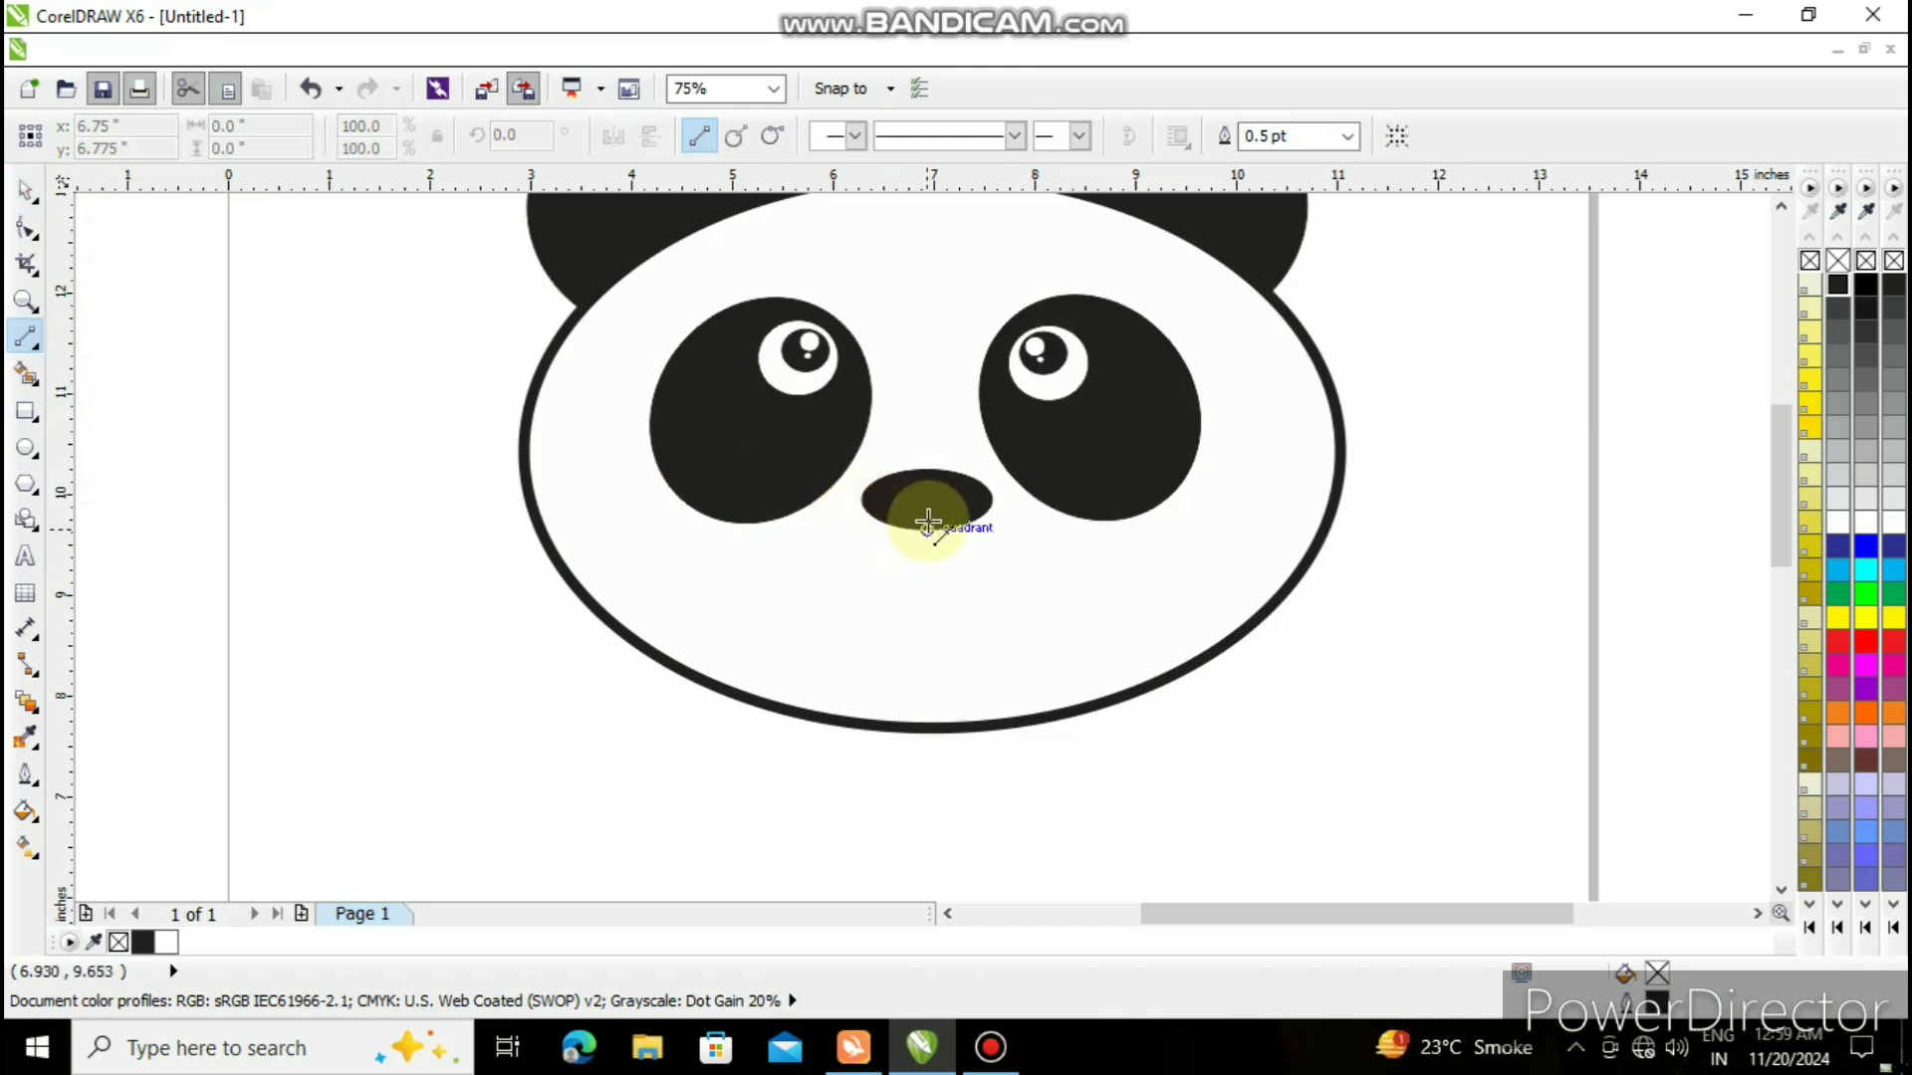
pyautogui.moveTo(928, 522); pyautogui.dragTo(930, 583)
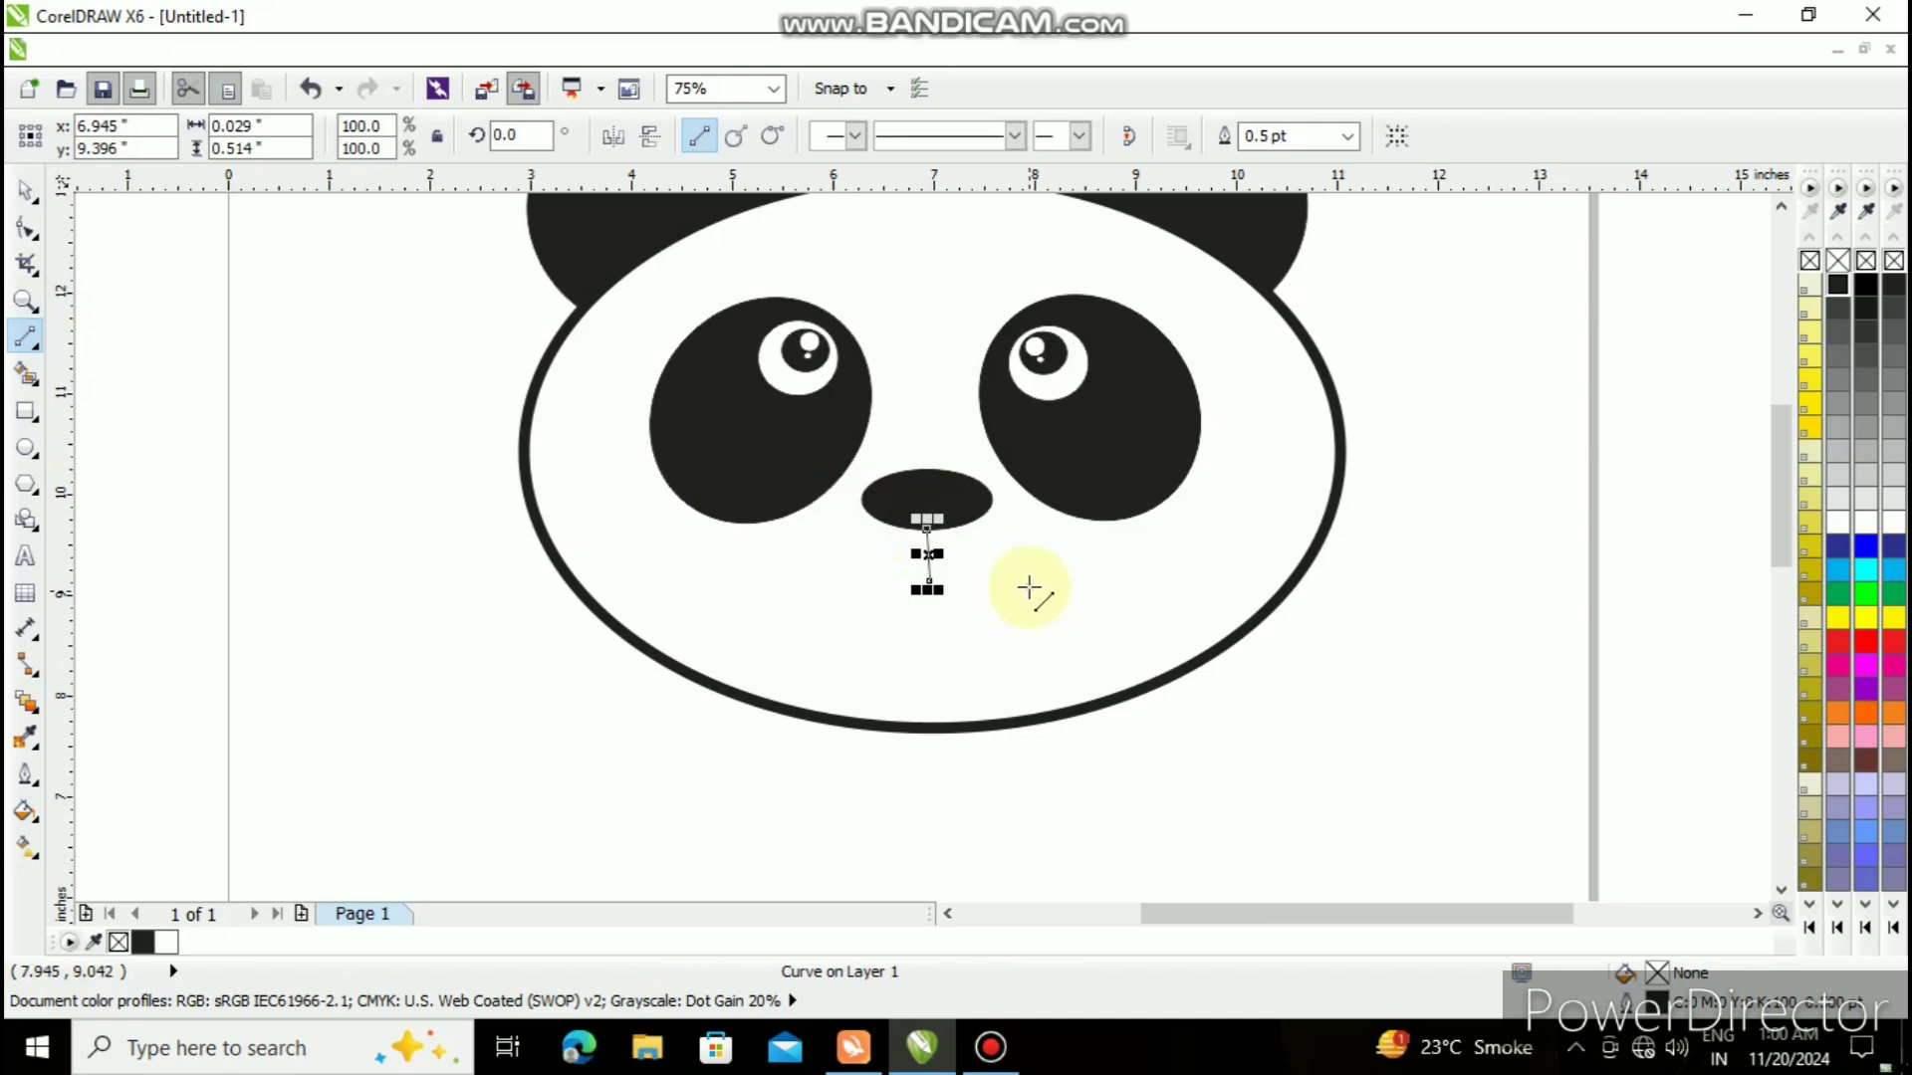
# - Replace the slanted line under the nose with an exactly vertical 2-point line about 0.50 in long, starting at the nose's bottom quadrant
pyautogui.press('Delete')
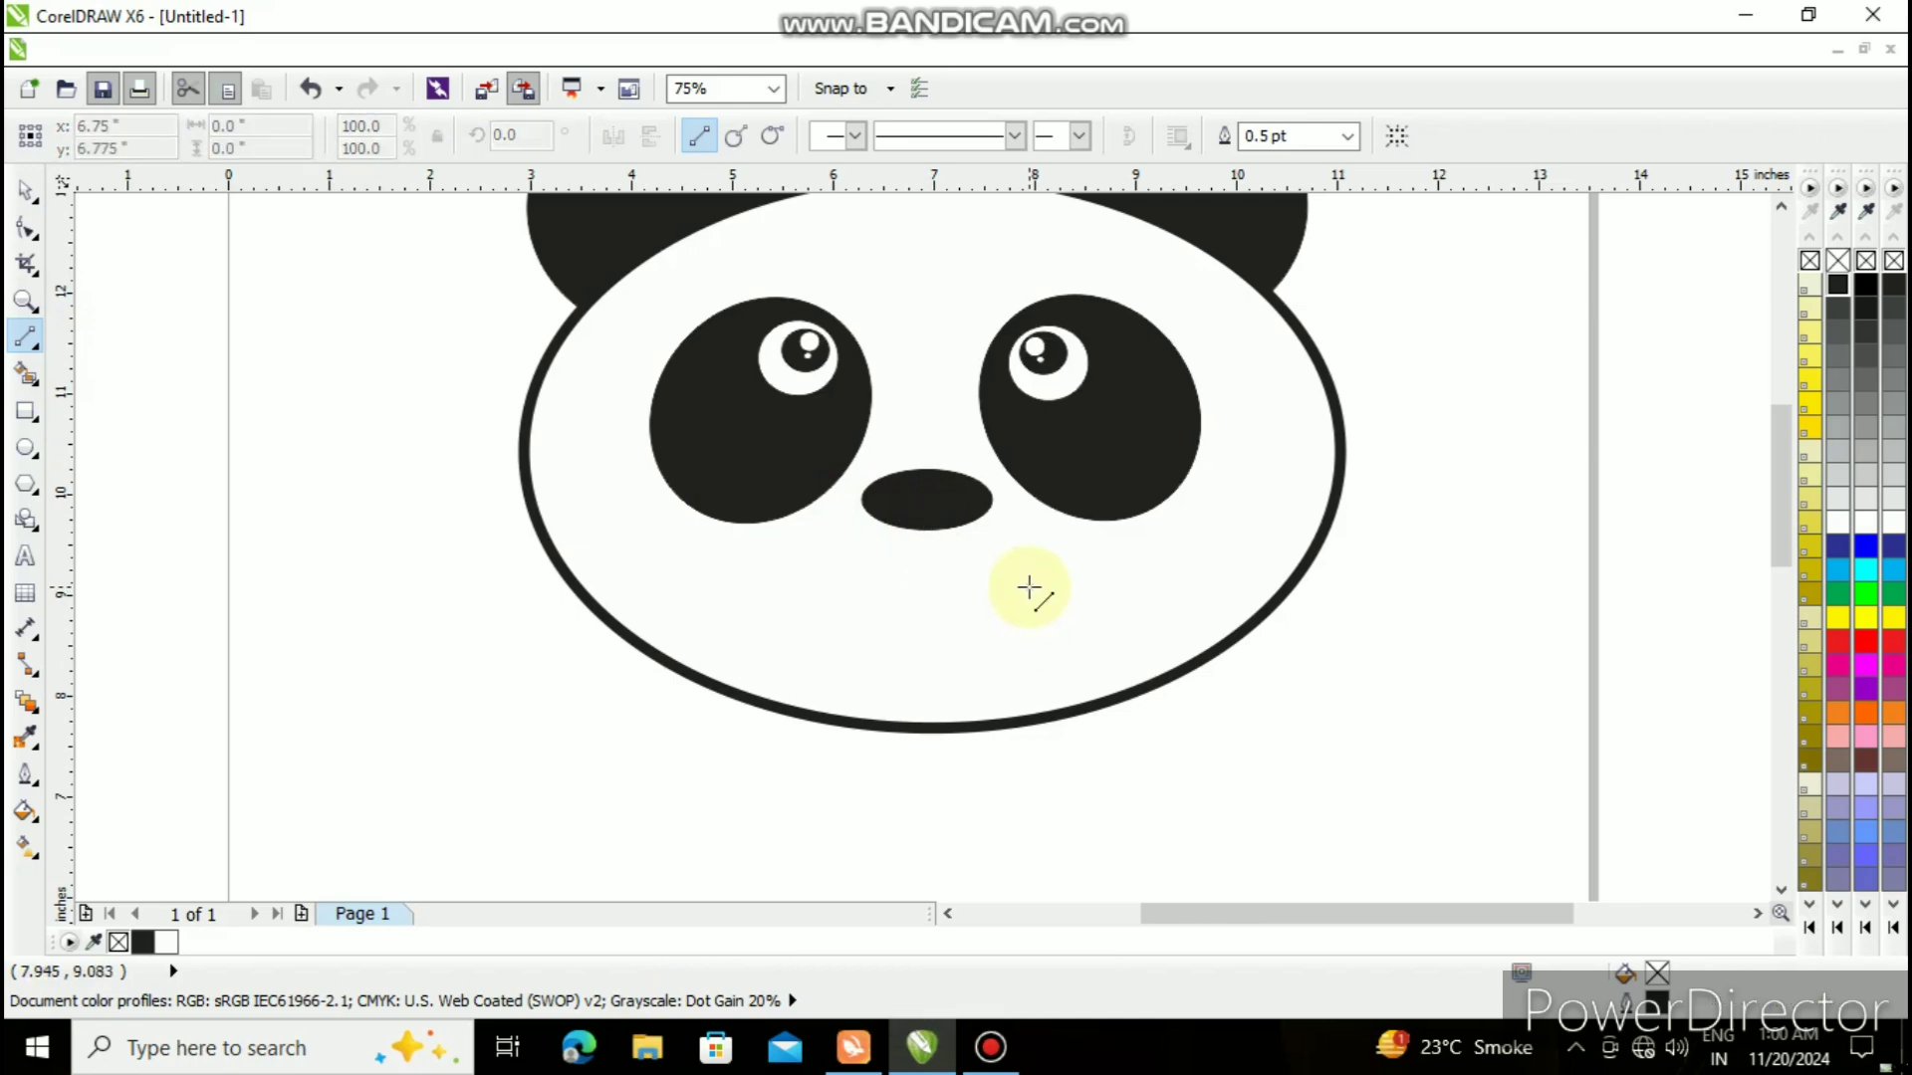
pyautogui.press('shift')
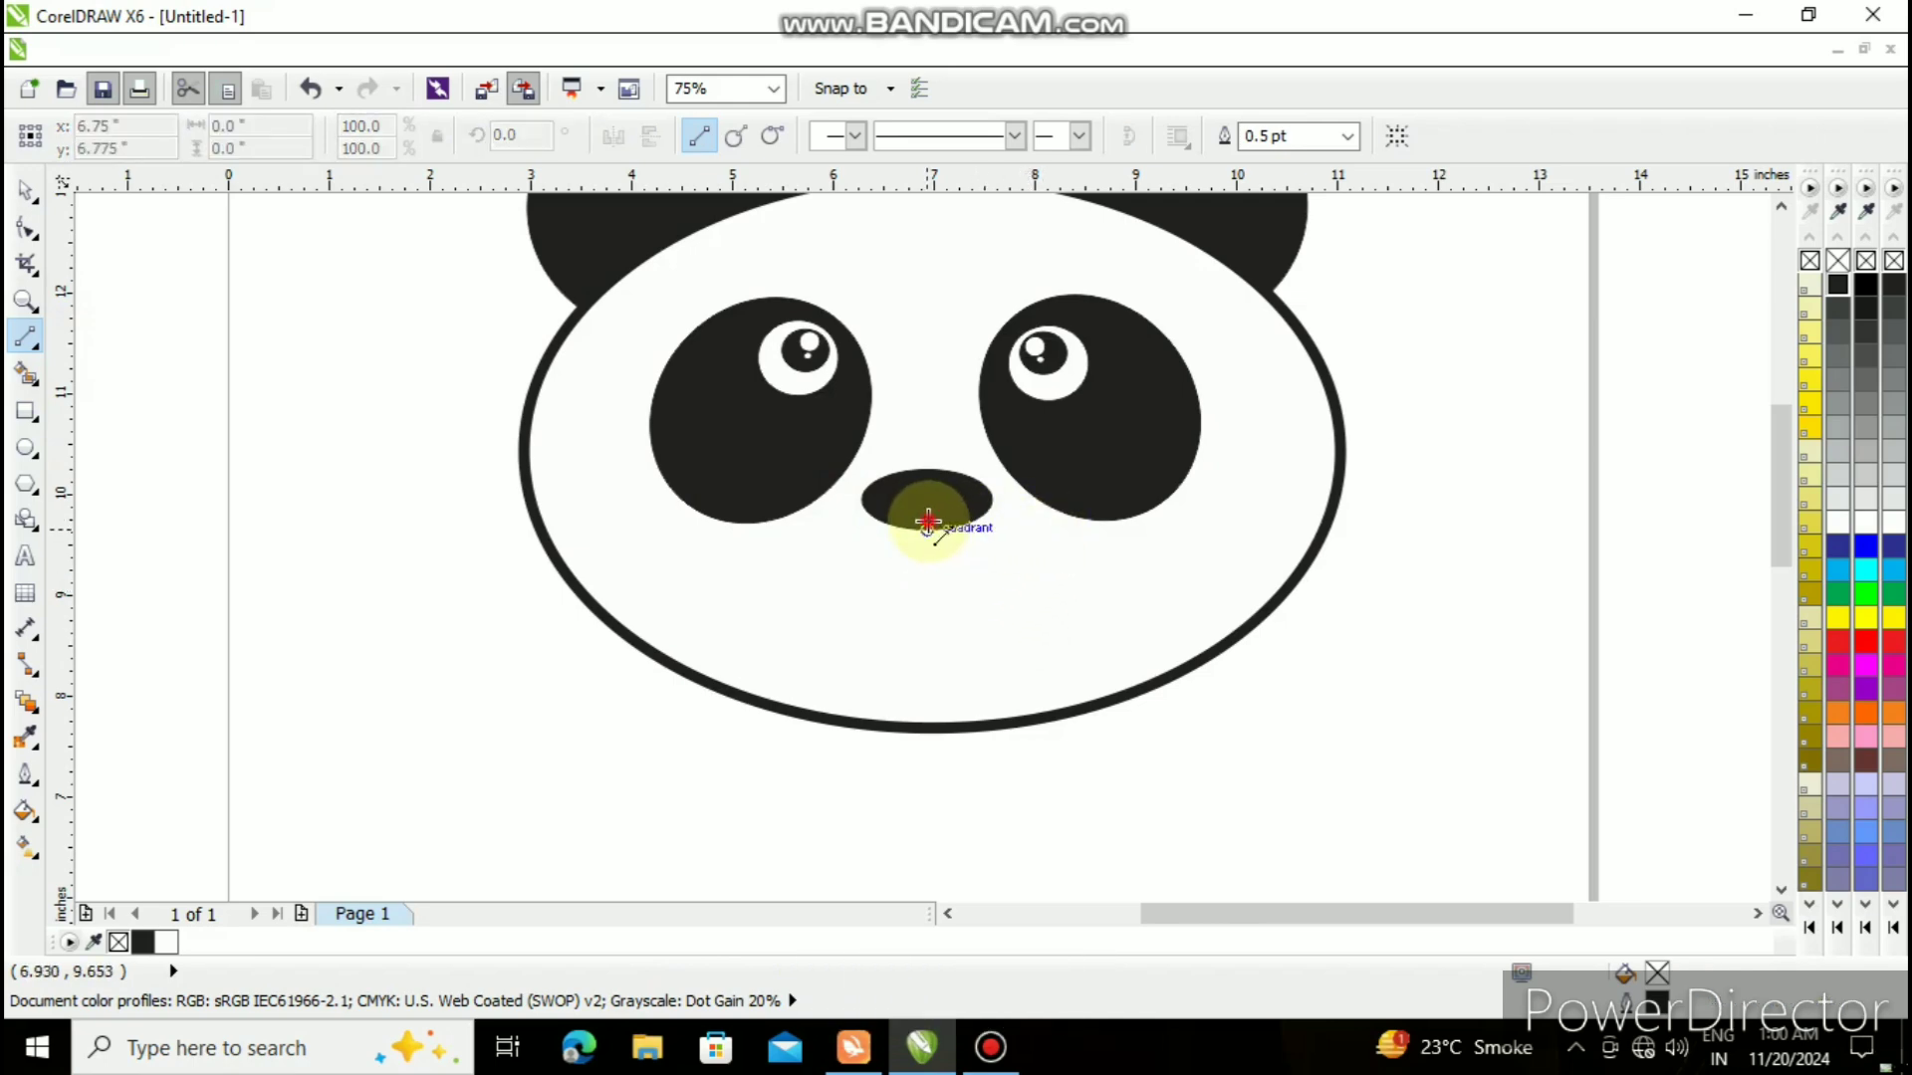
pyautogui.moveTo(927, 531); pyautogui.dragTo(928, 567)
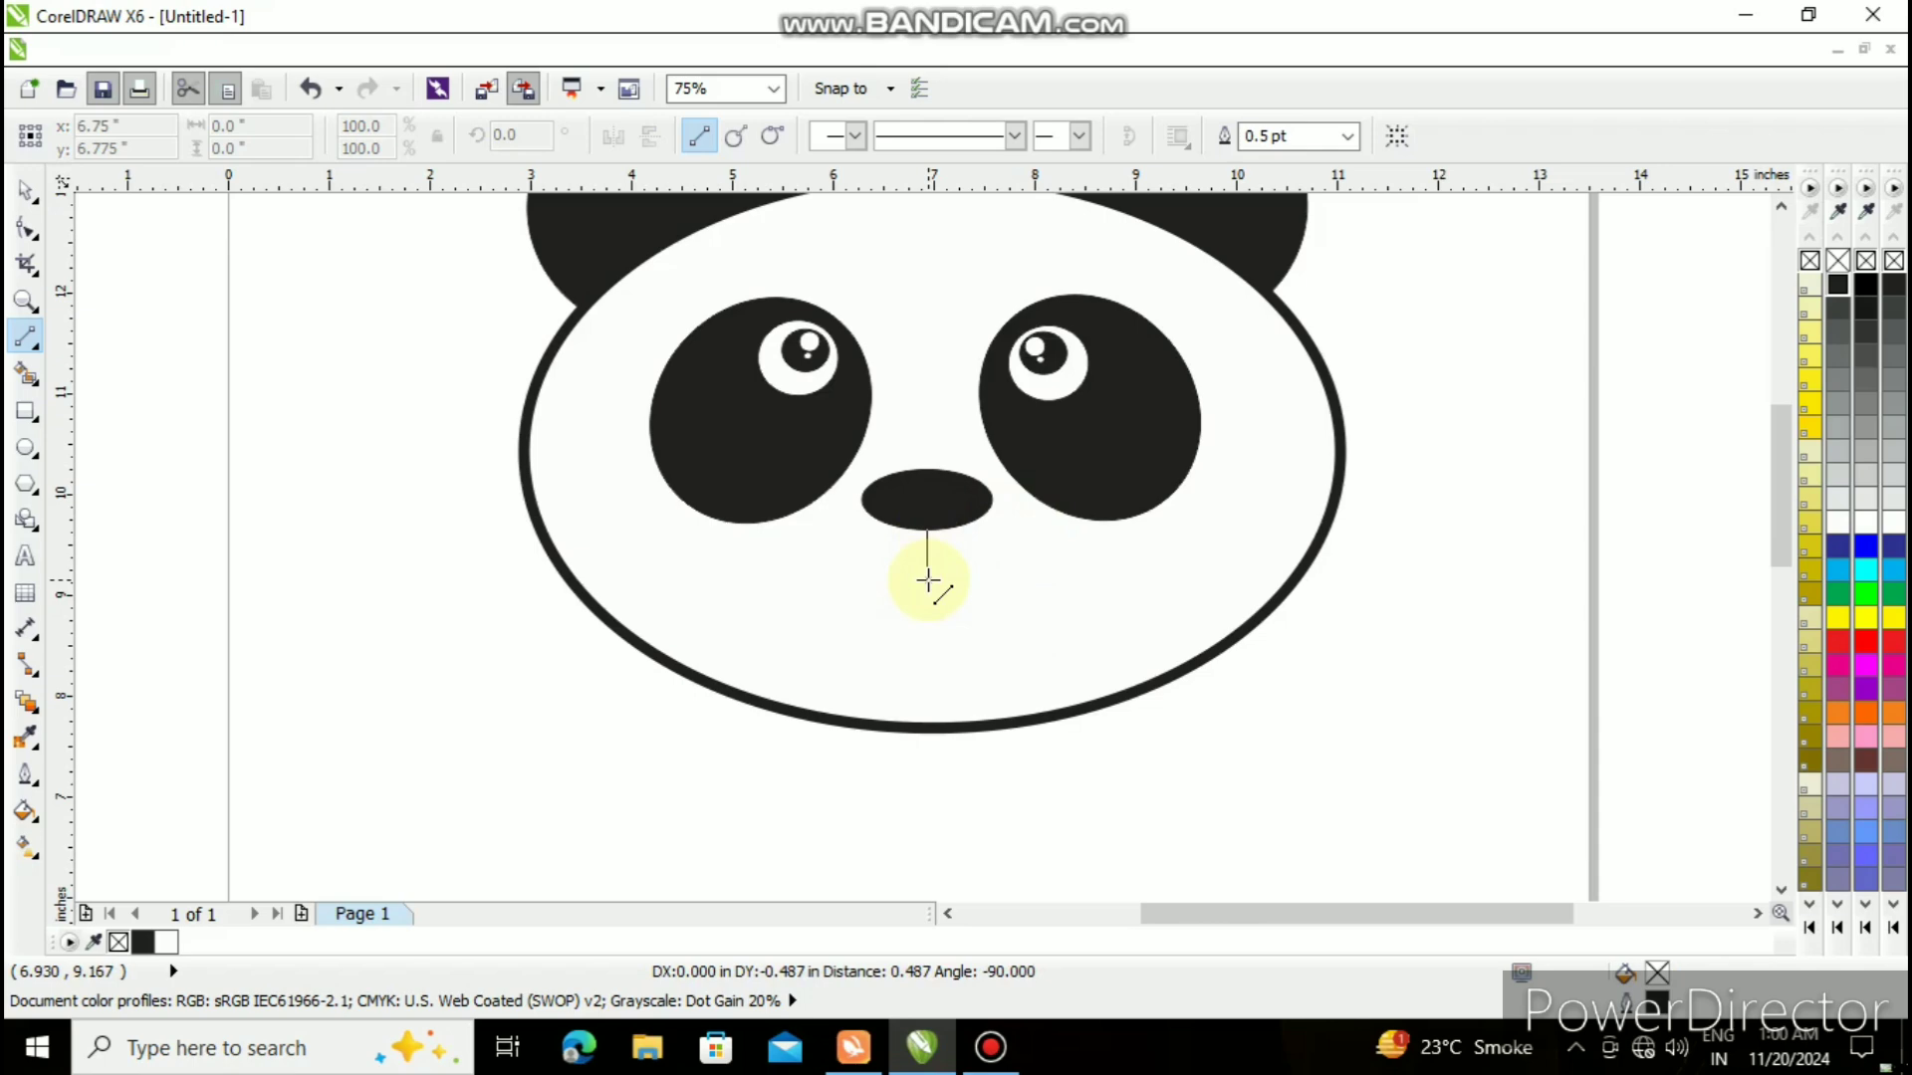
pyautogui.moveTo(928, 581); pyautogui.dragTo(928, 581)
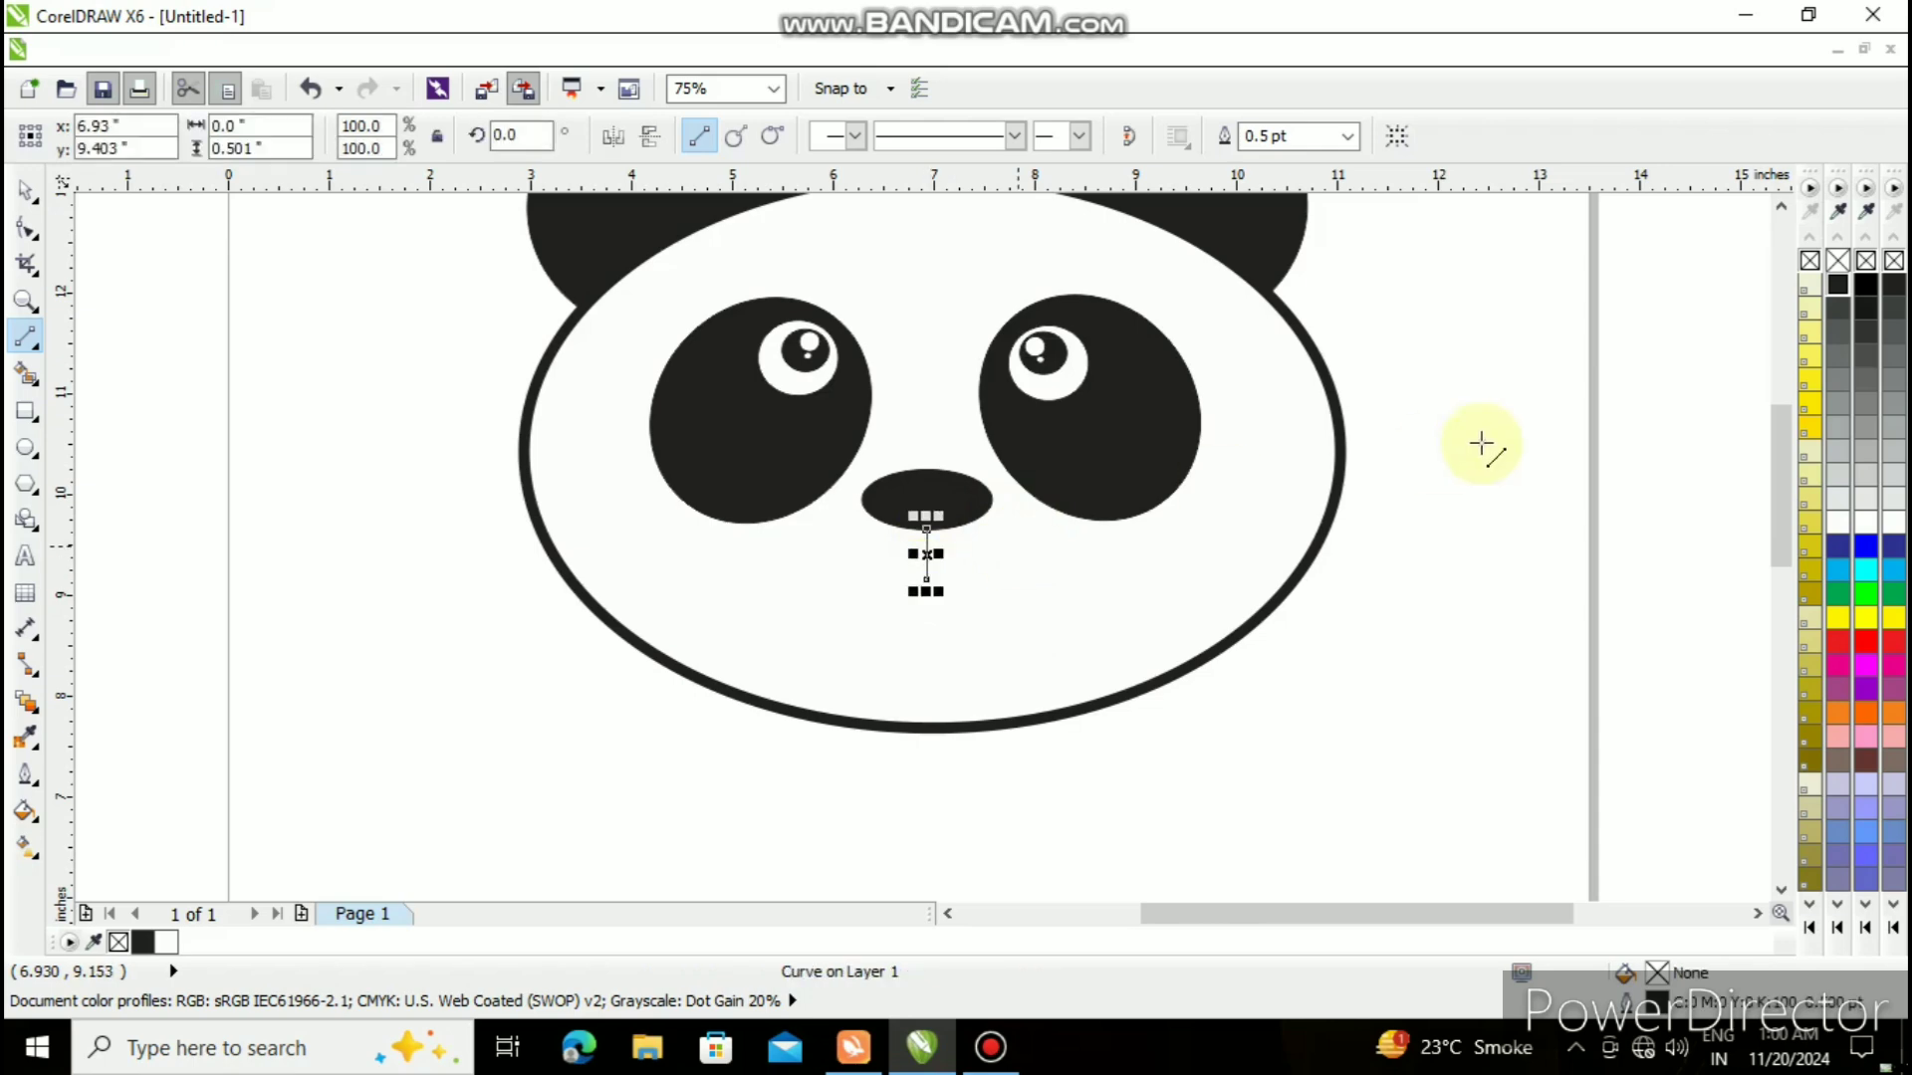
# - Set the outline width of the vertical line under the nose to 8.0 pt
pyautogui.click(1016, 138)
pyautogui.click(1100, 222)
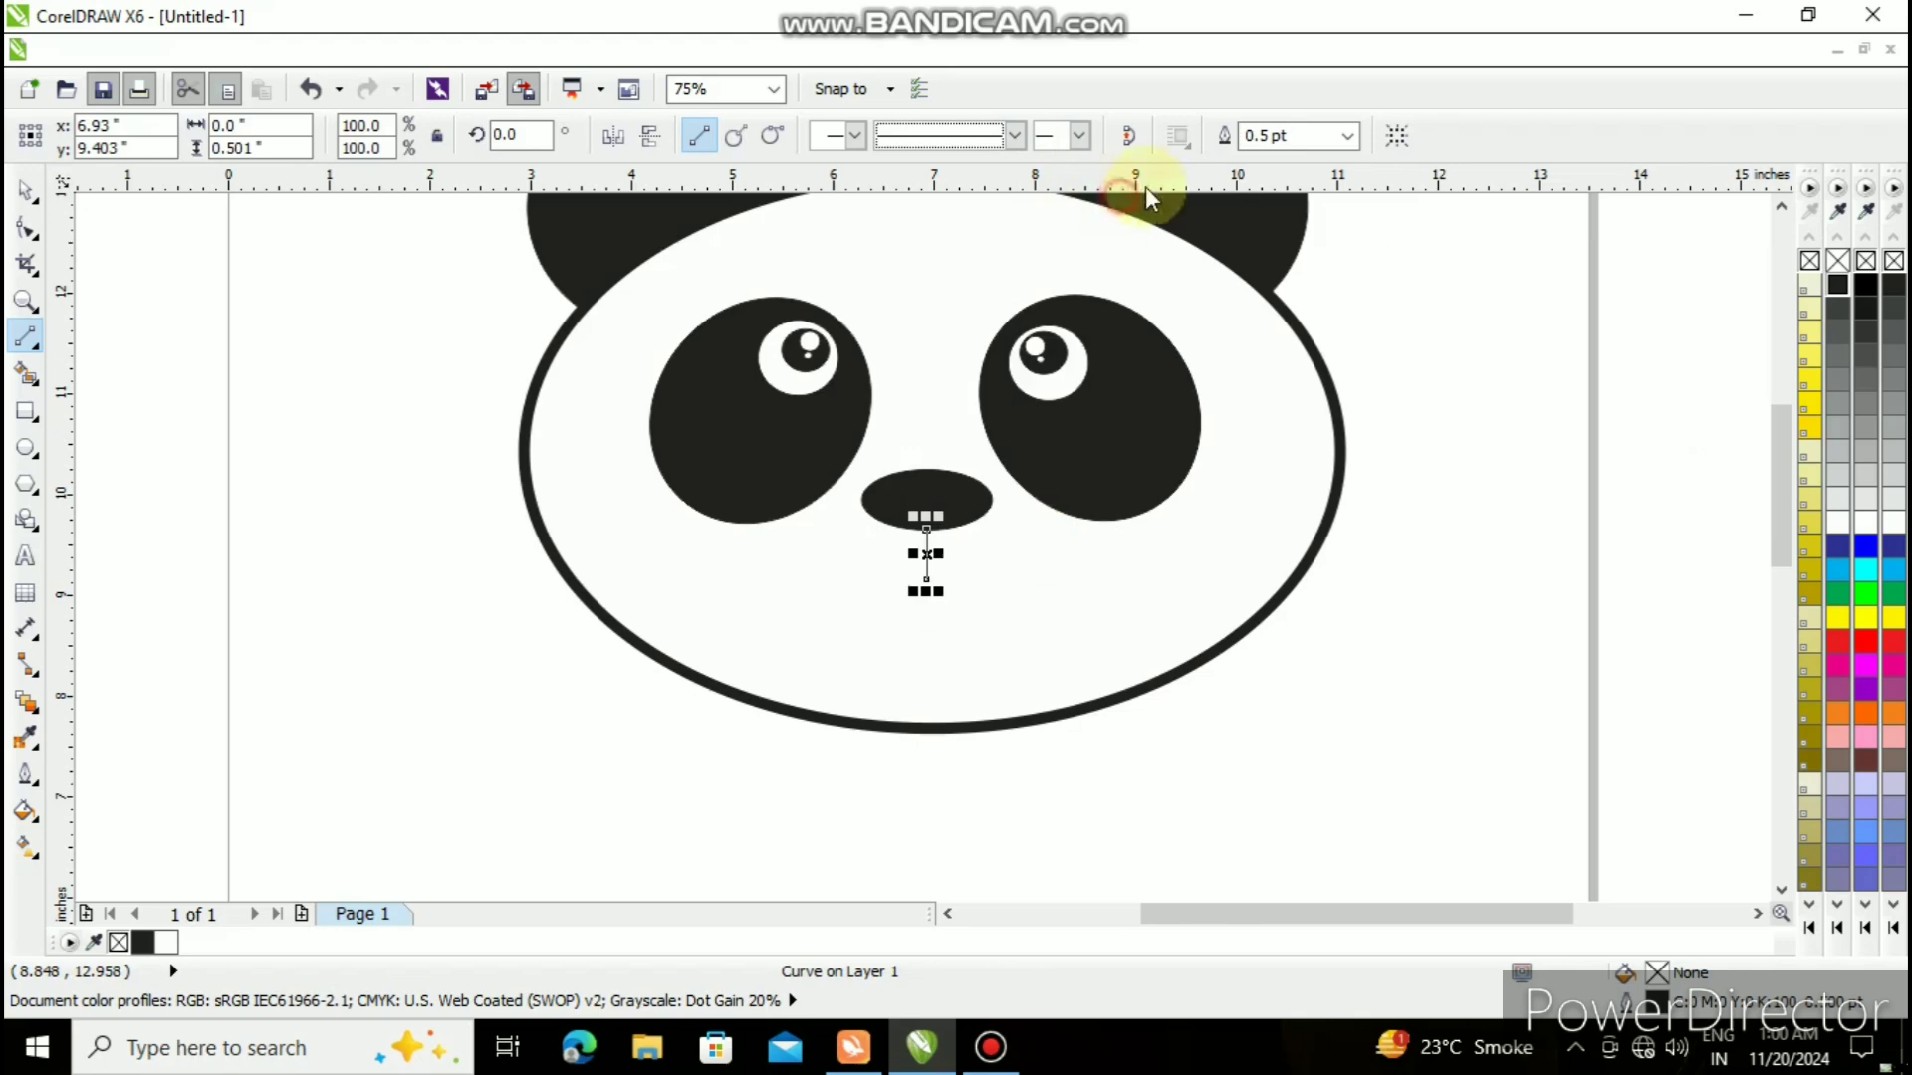
pyautogui.click(1348, 137)
pyautogui.click(1294, 322)
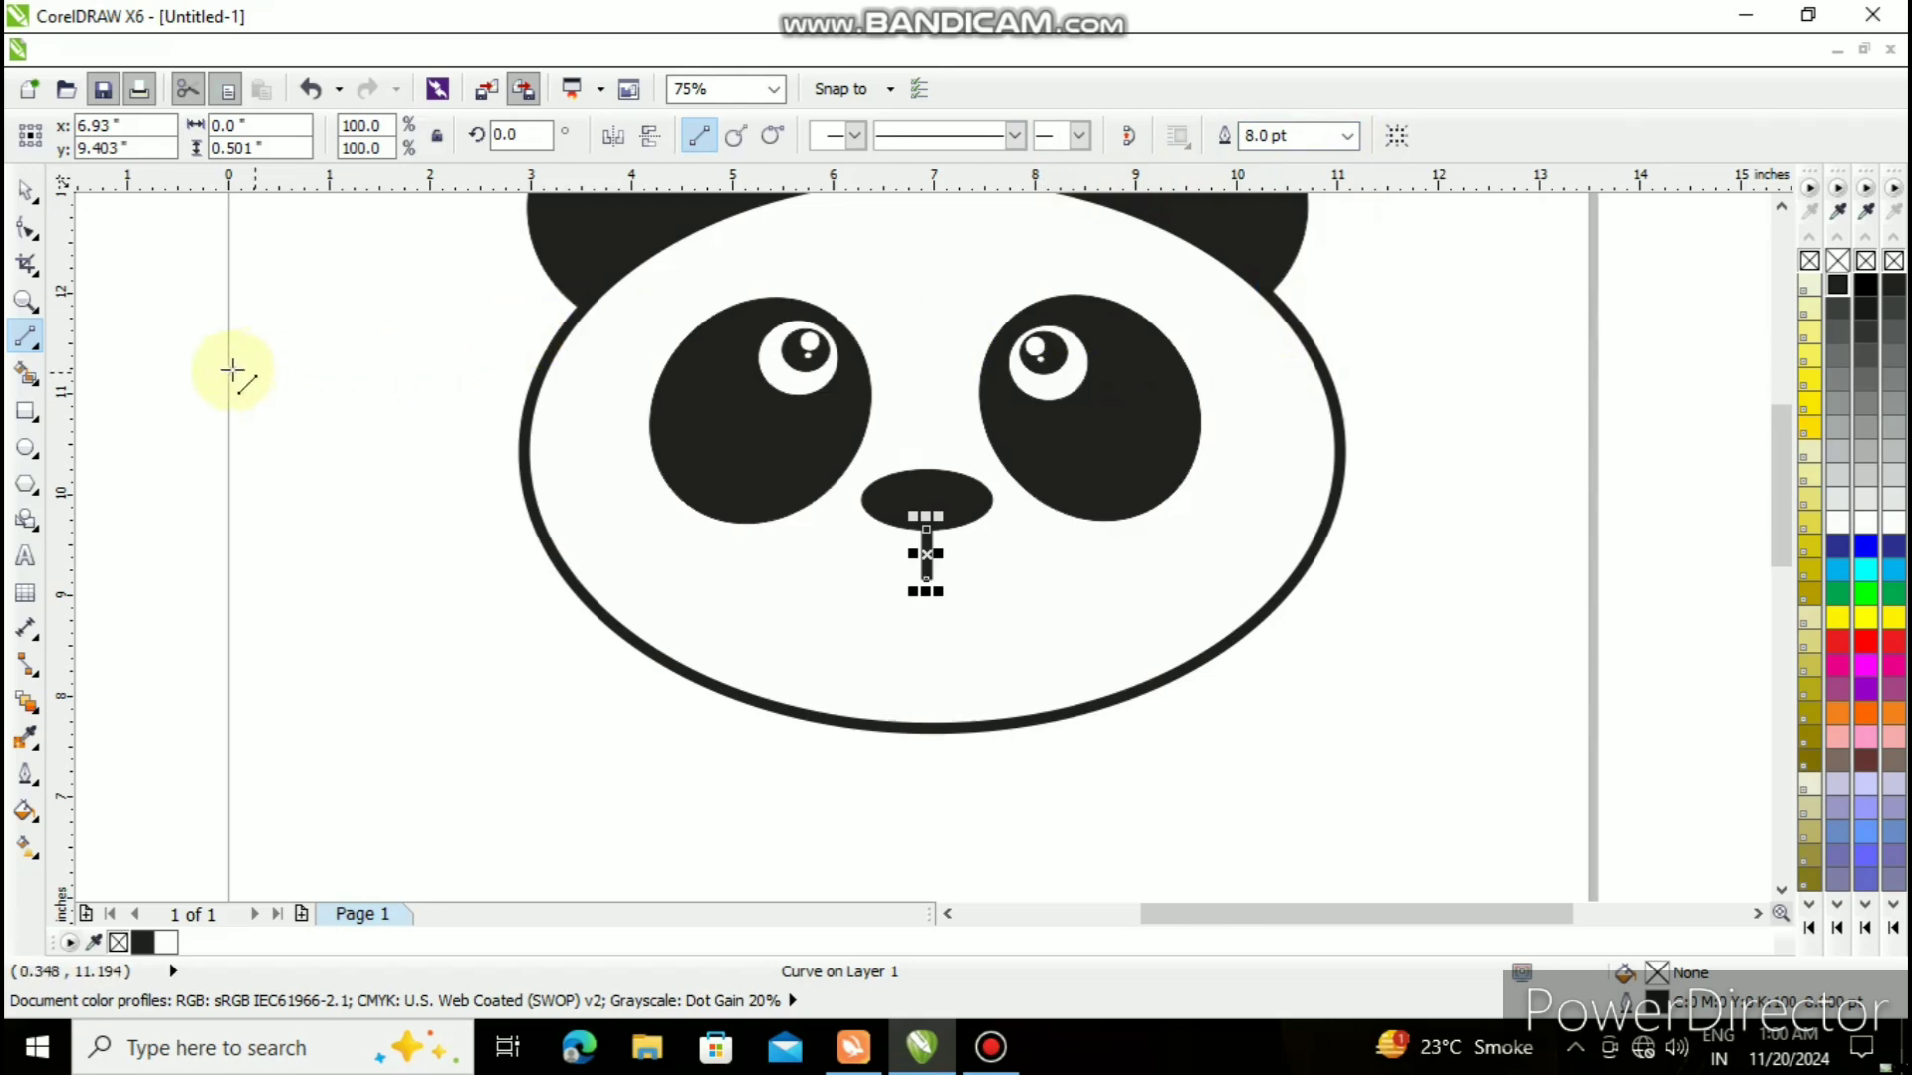
# - Draw a downward-bulging 3-point curve from the vertical line's lower end to a point about 1.09 in right and 0.17 in up
pyautogui.click(37, 344)
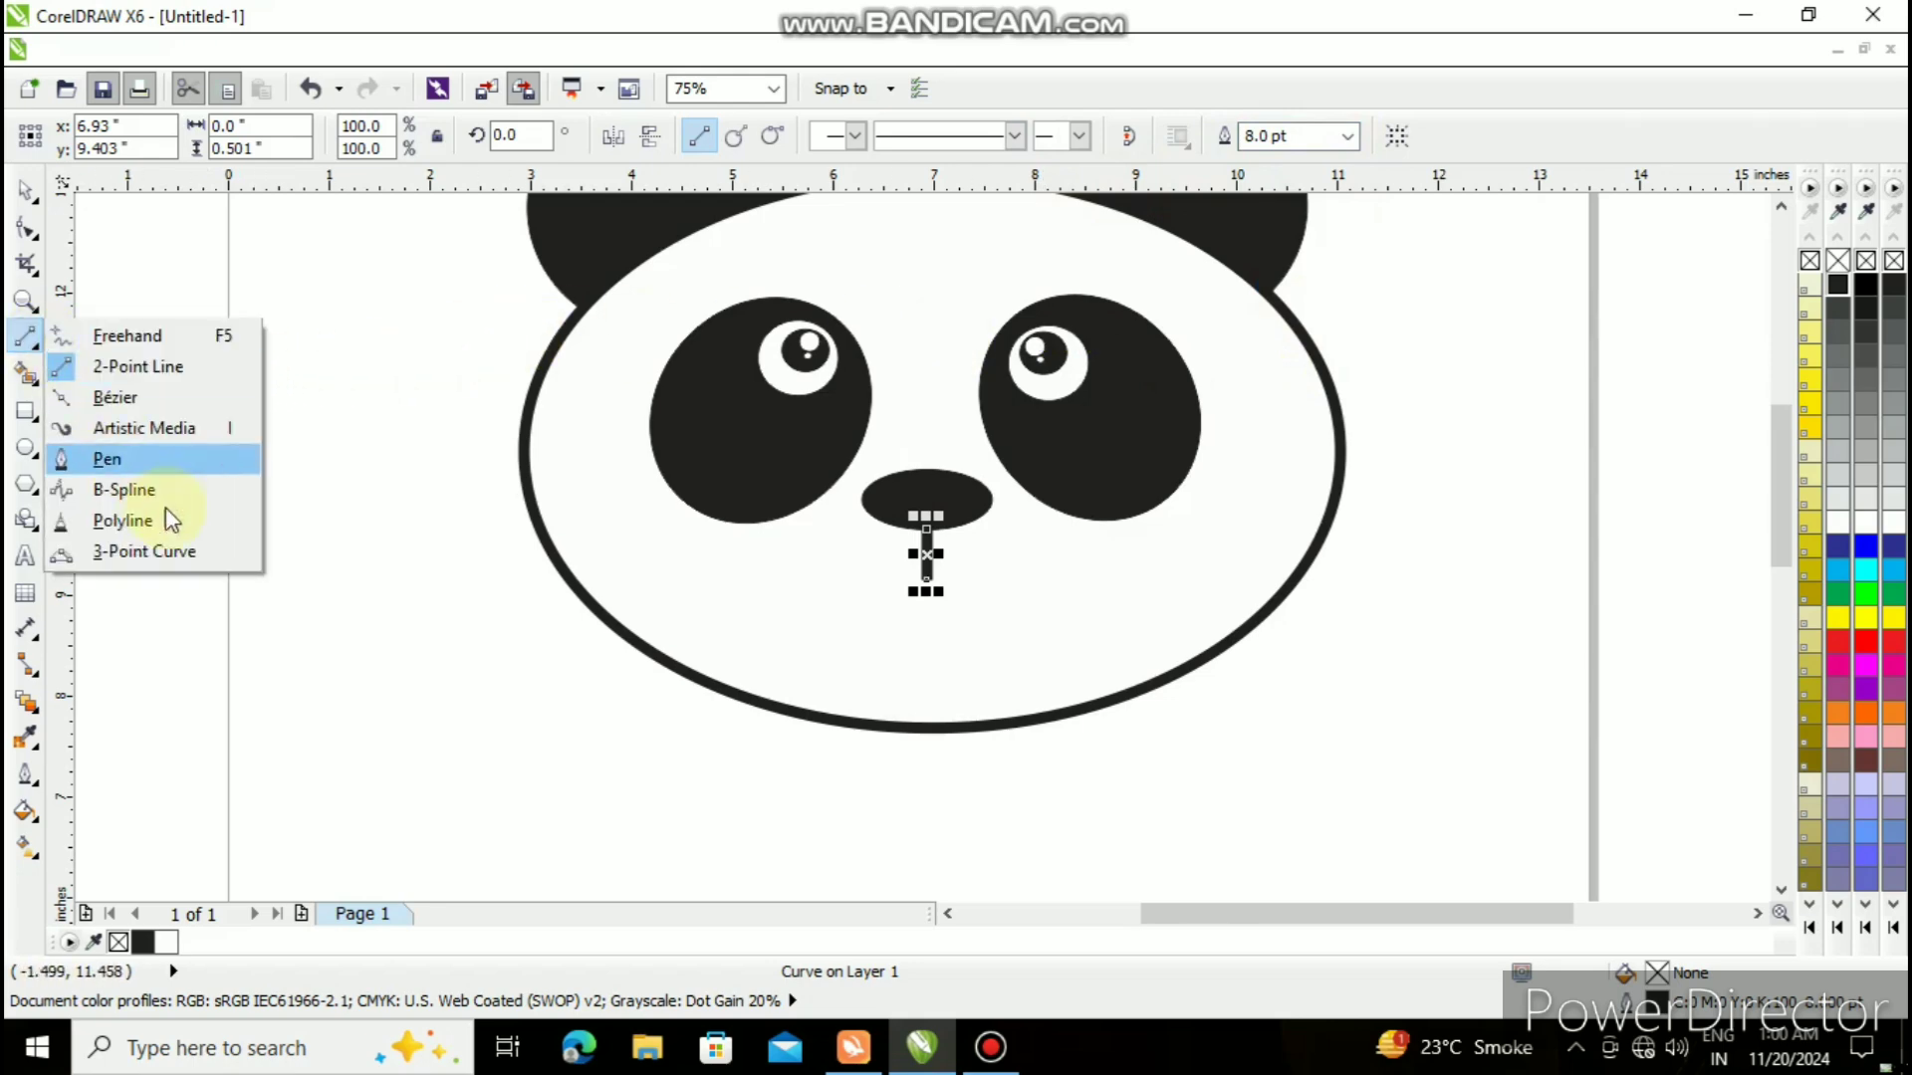
pyautogui.click(169, 545)
pyautogui.click(989, 600)
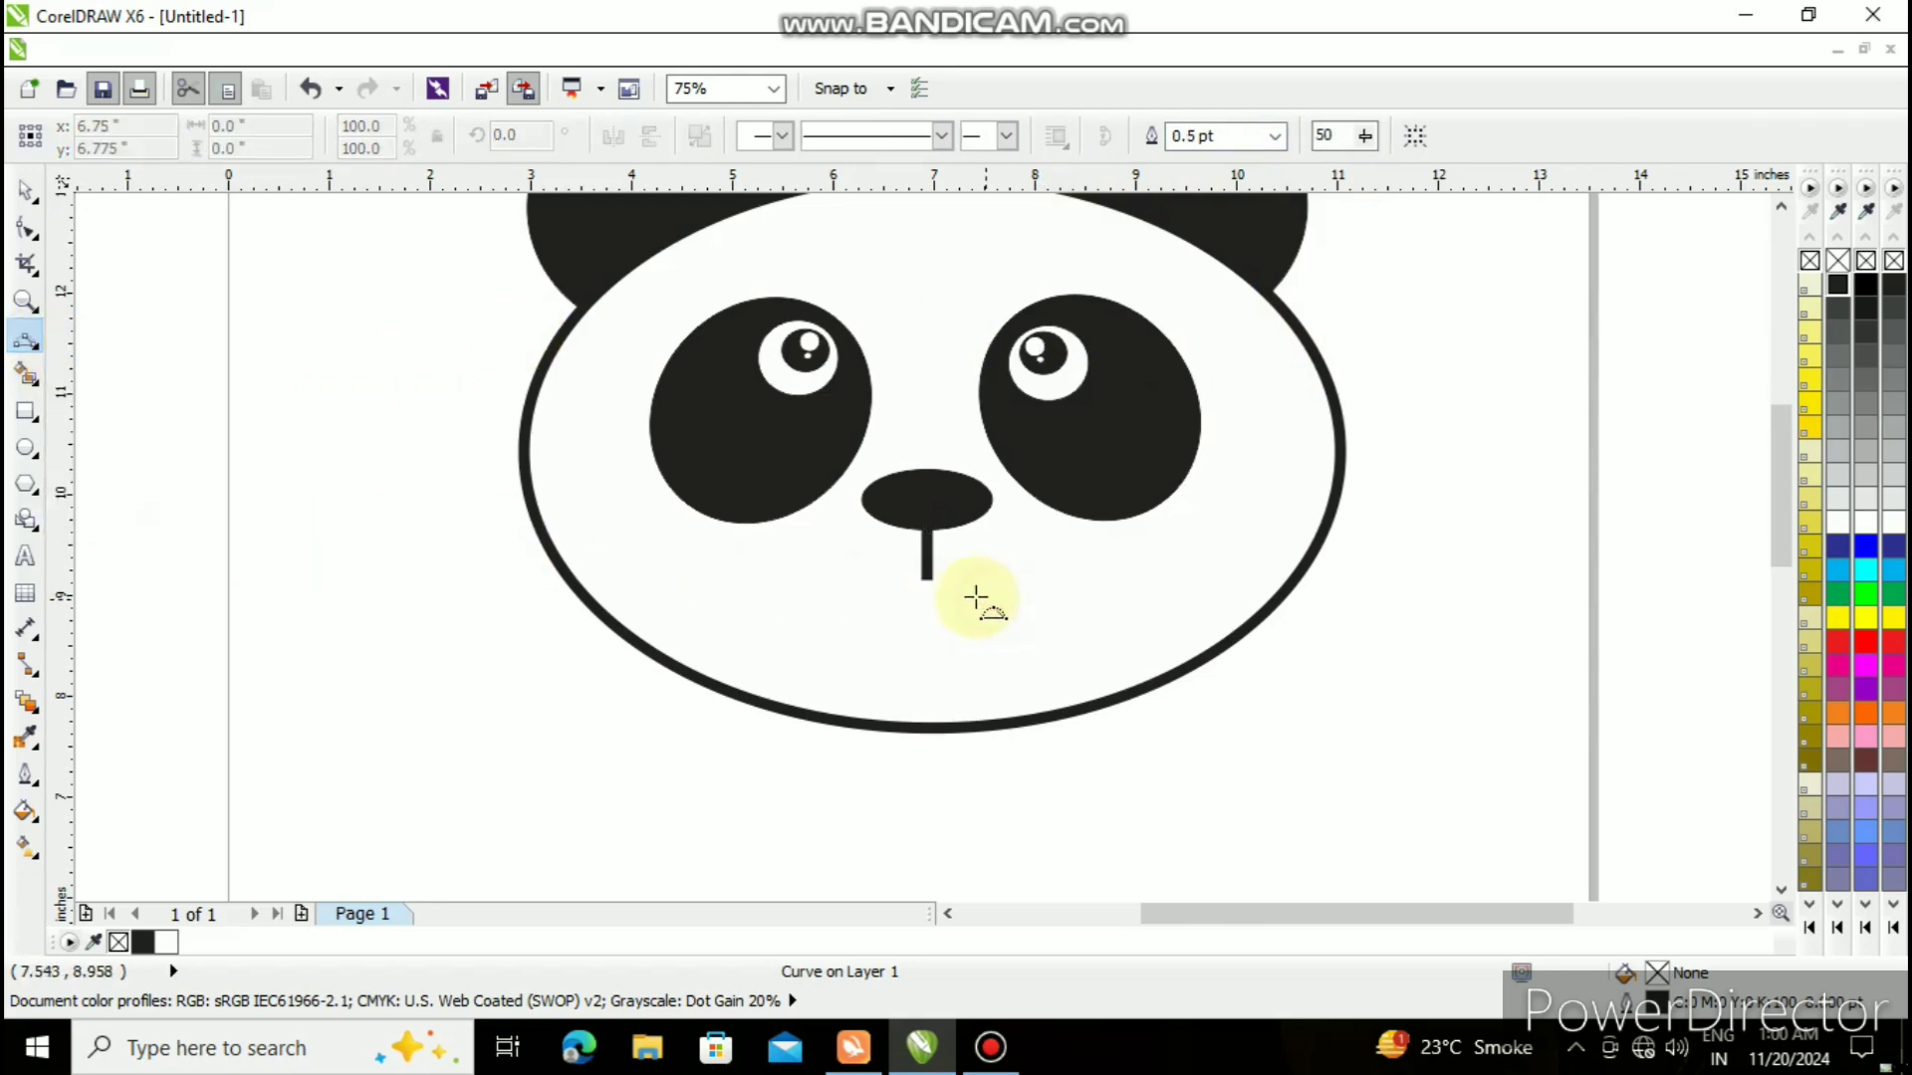
pyautogui.click(927, 576)
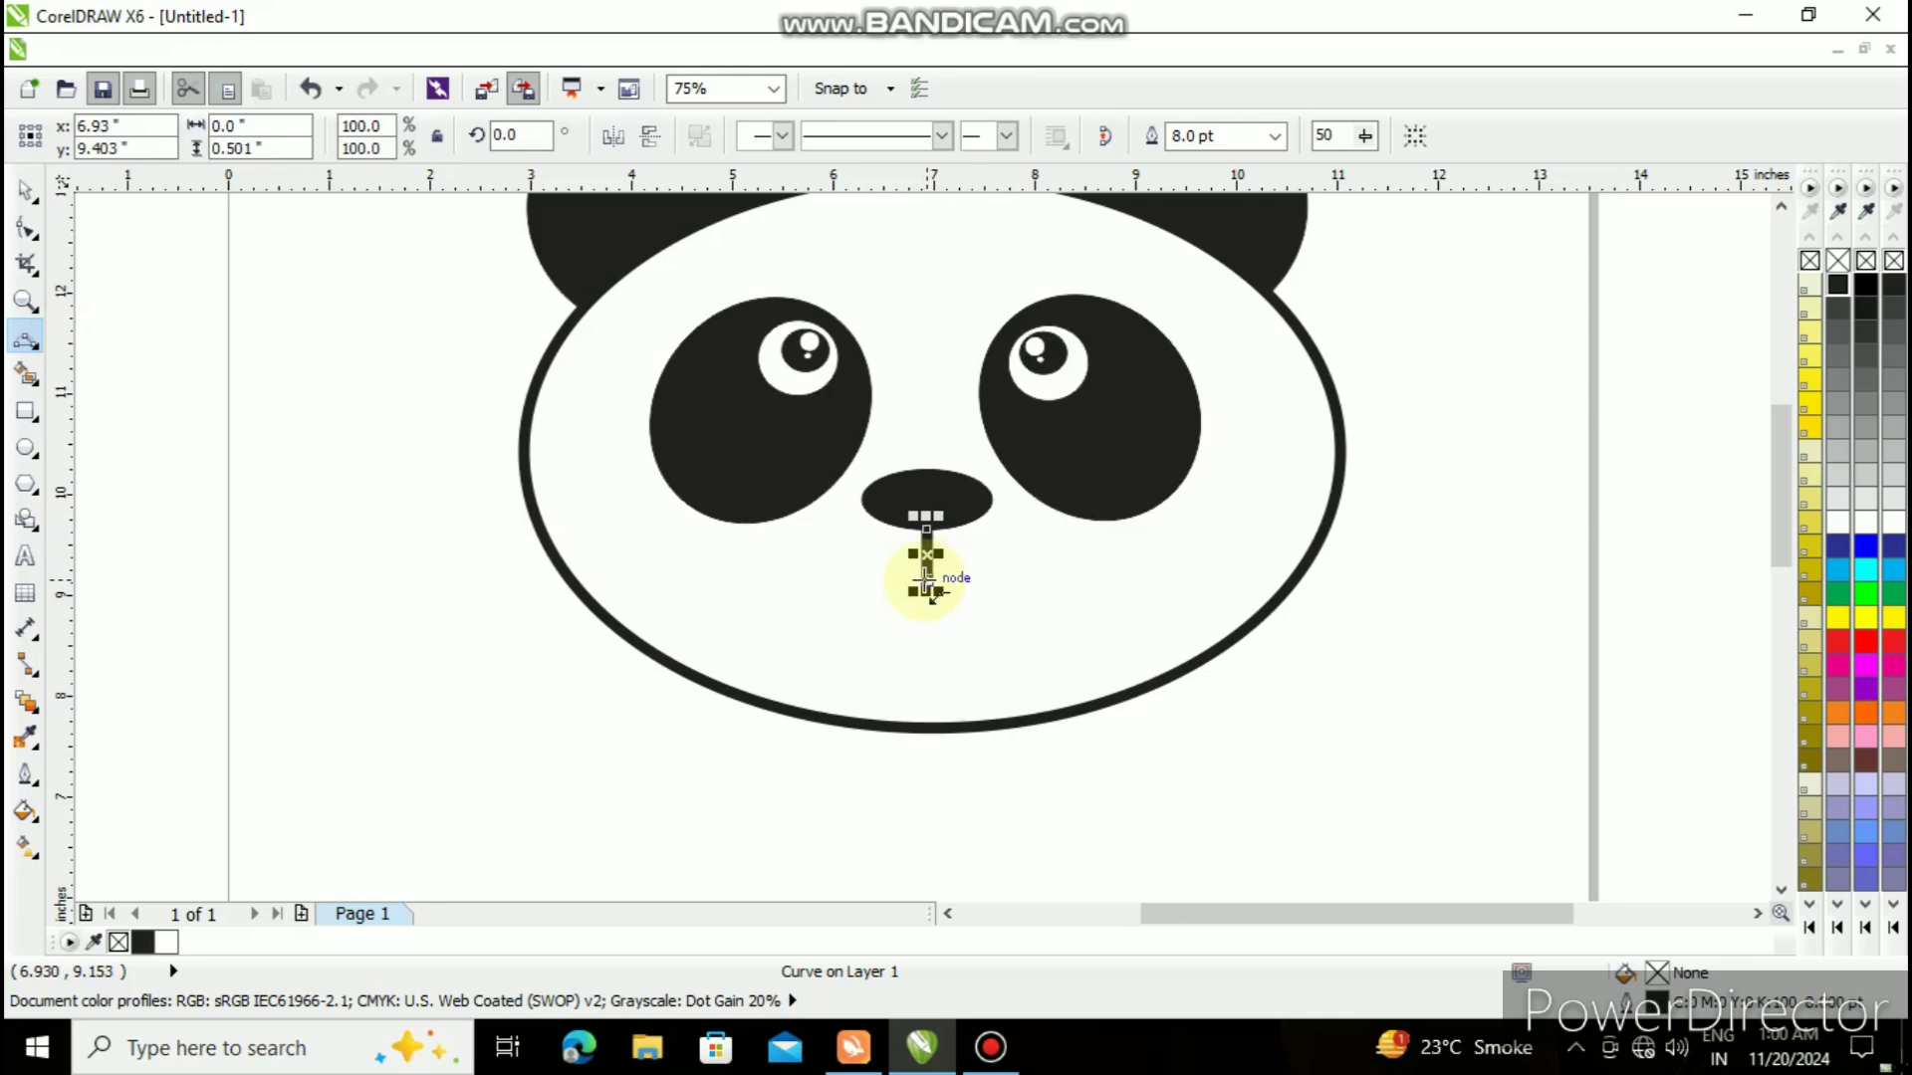
pyautogui.moveTo(926, 581); pyautogui.dragTo(1034, 561)
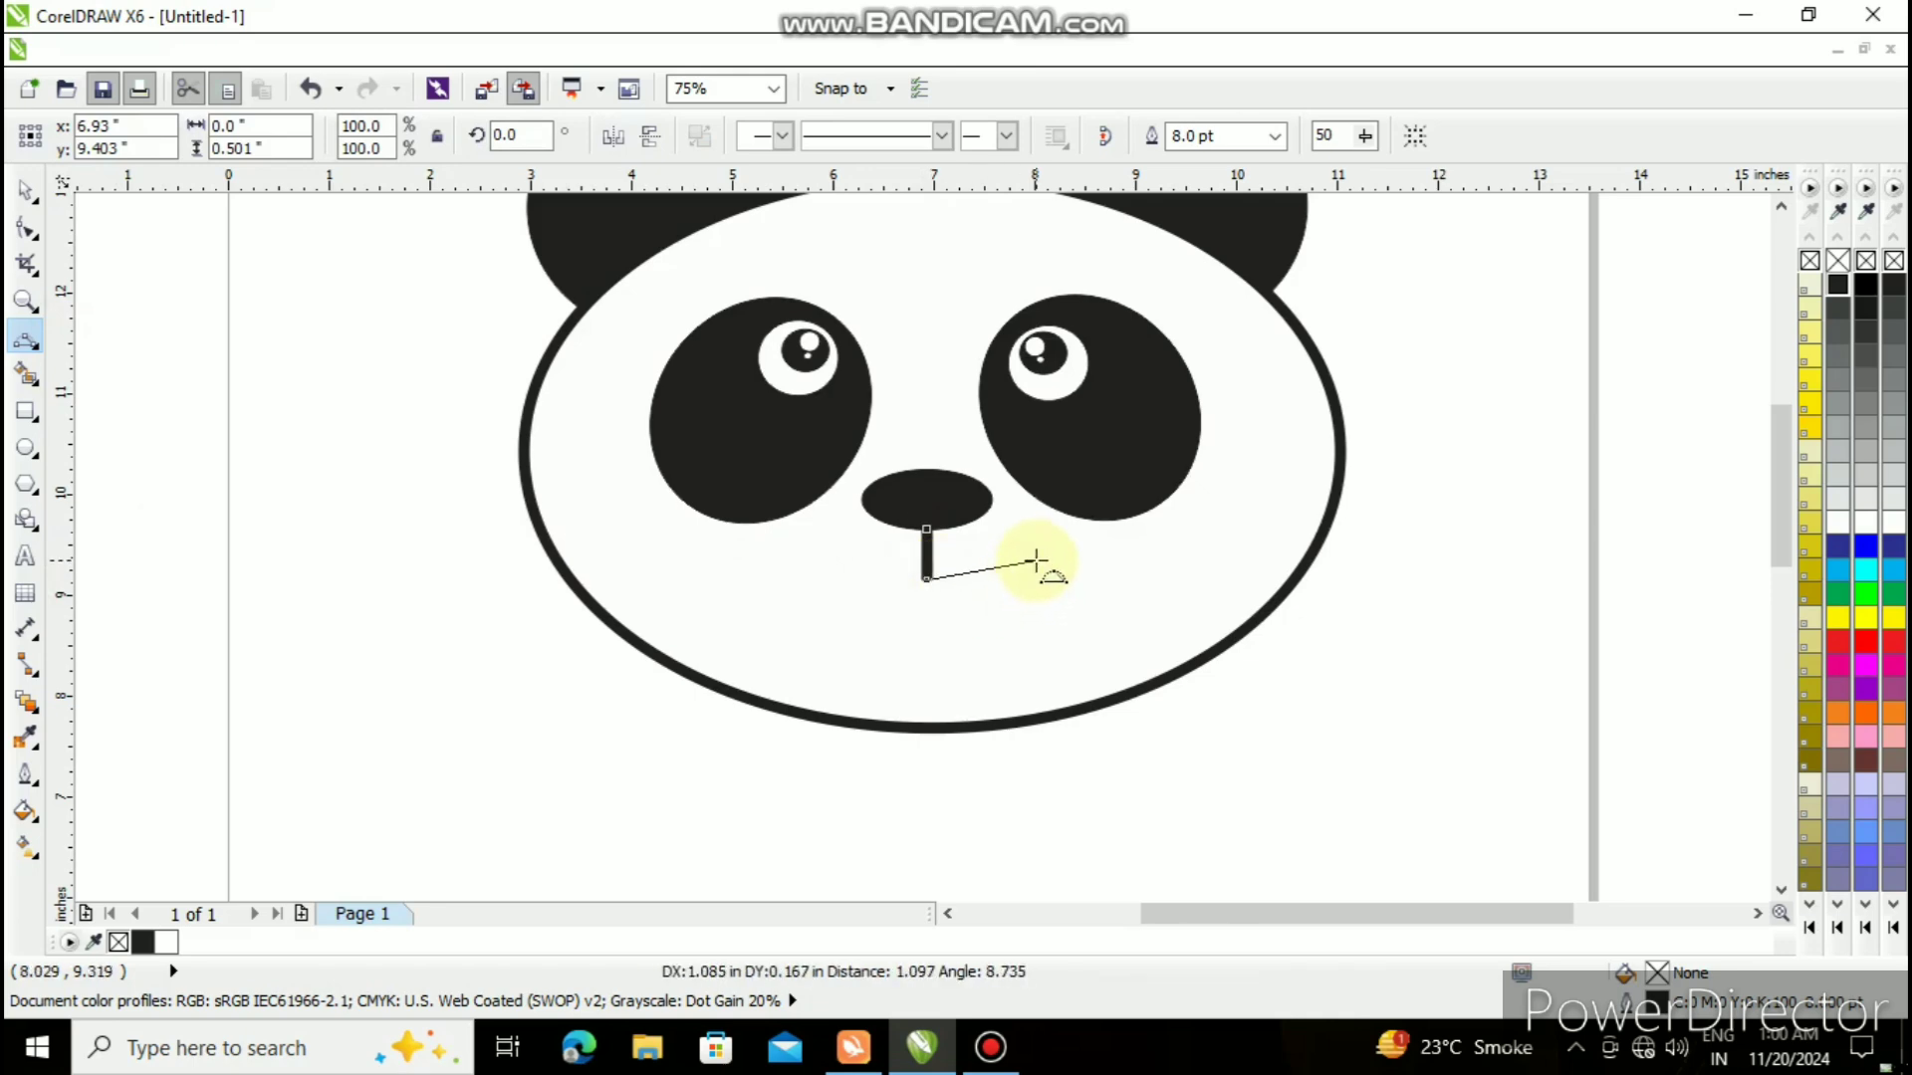
pyautogui.click(974, 594)
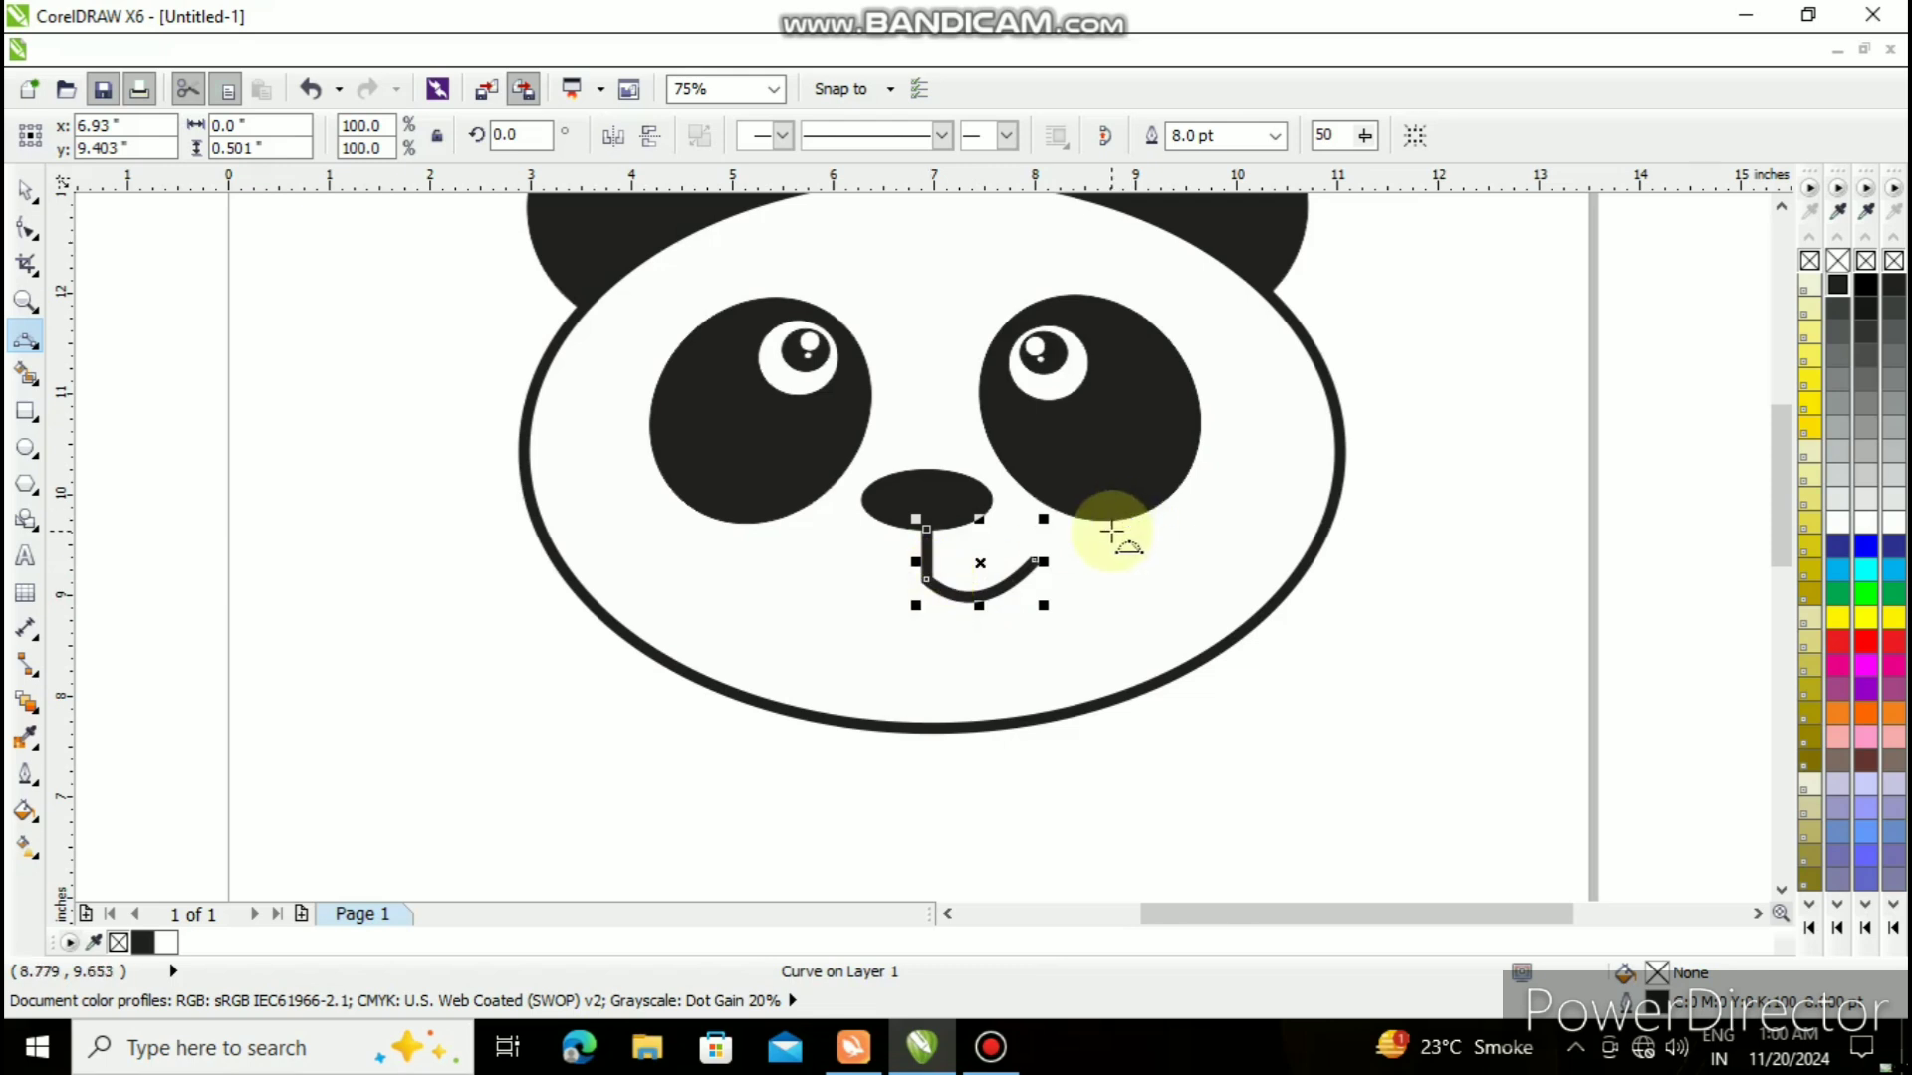
# - Duplicate the mouth curve, place the copy left of the original at about x 5.98, y 9.24 in, and mirror it horizontally
pyautogui.hotkey('ctrl', 'd')
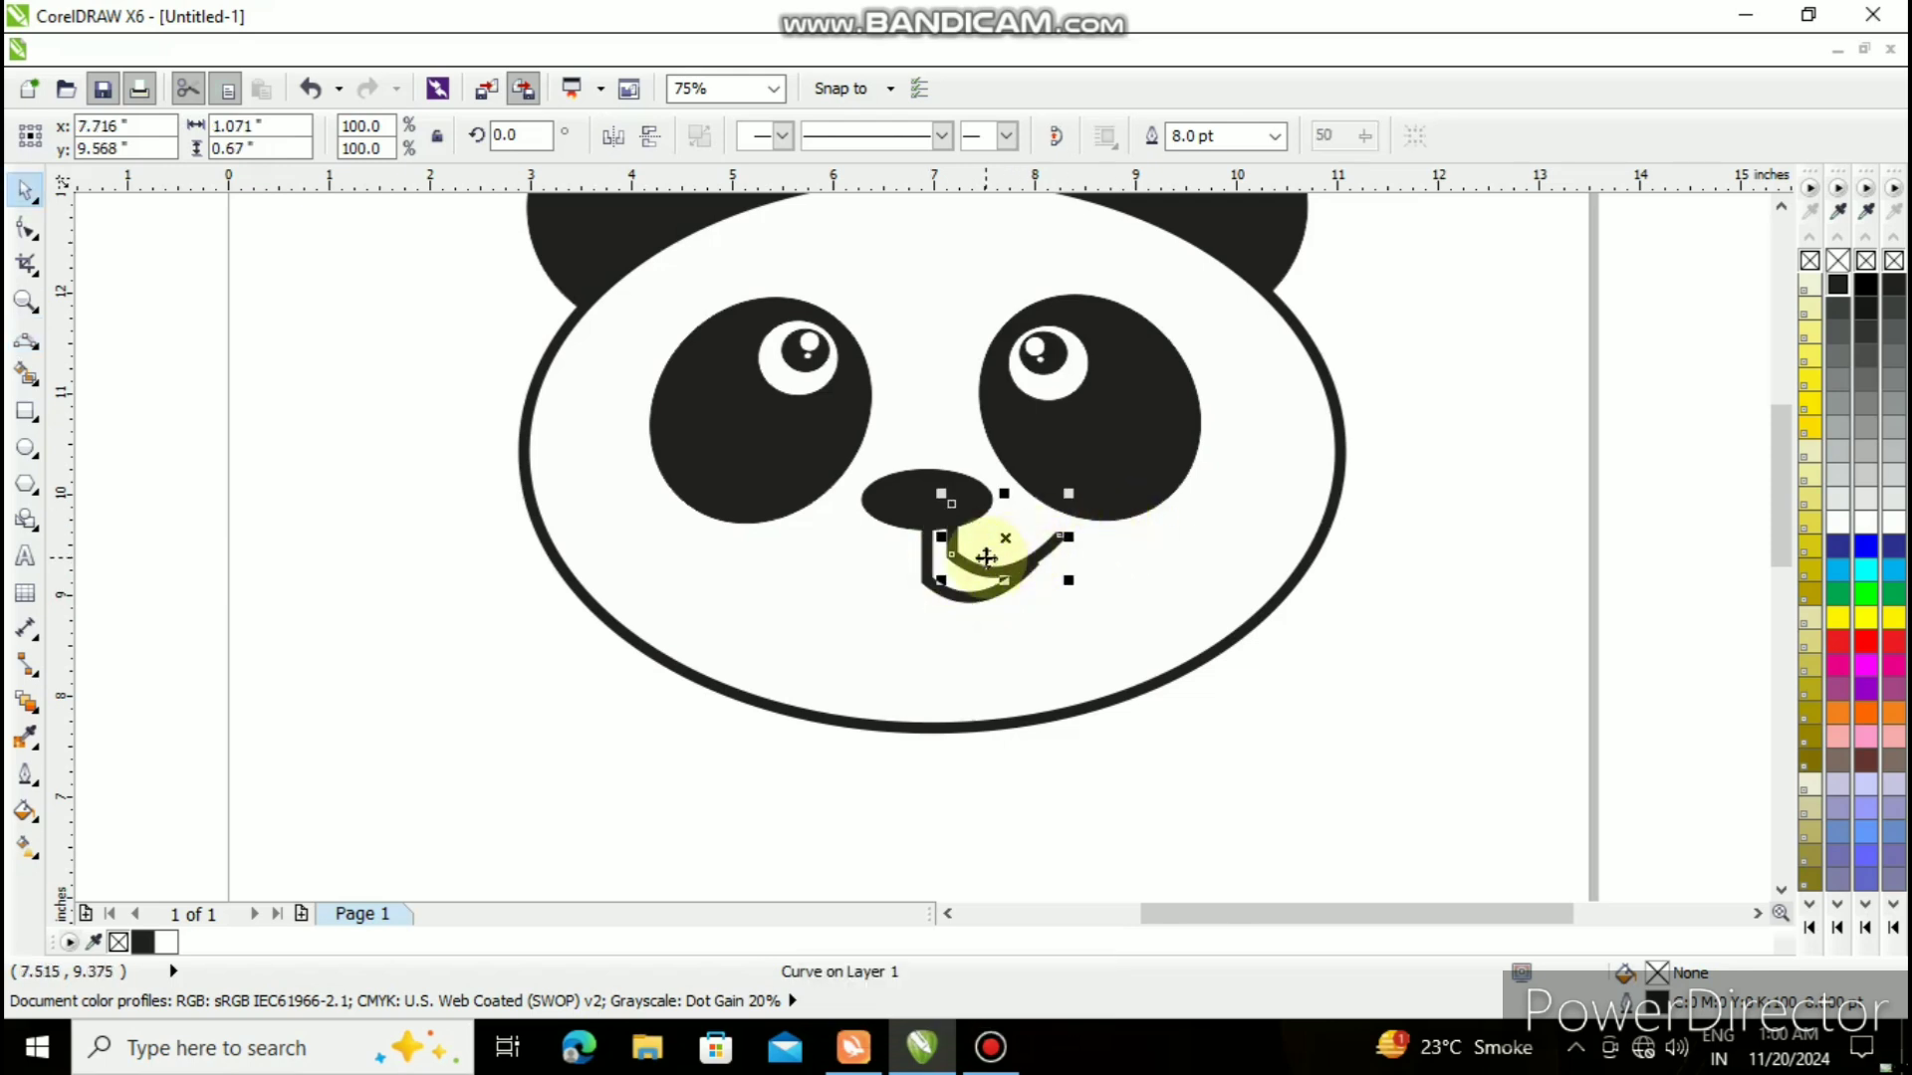
pyautogui.moveTo(986, 558); pyautogui.dragTo(809, 592)
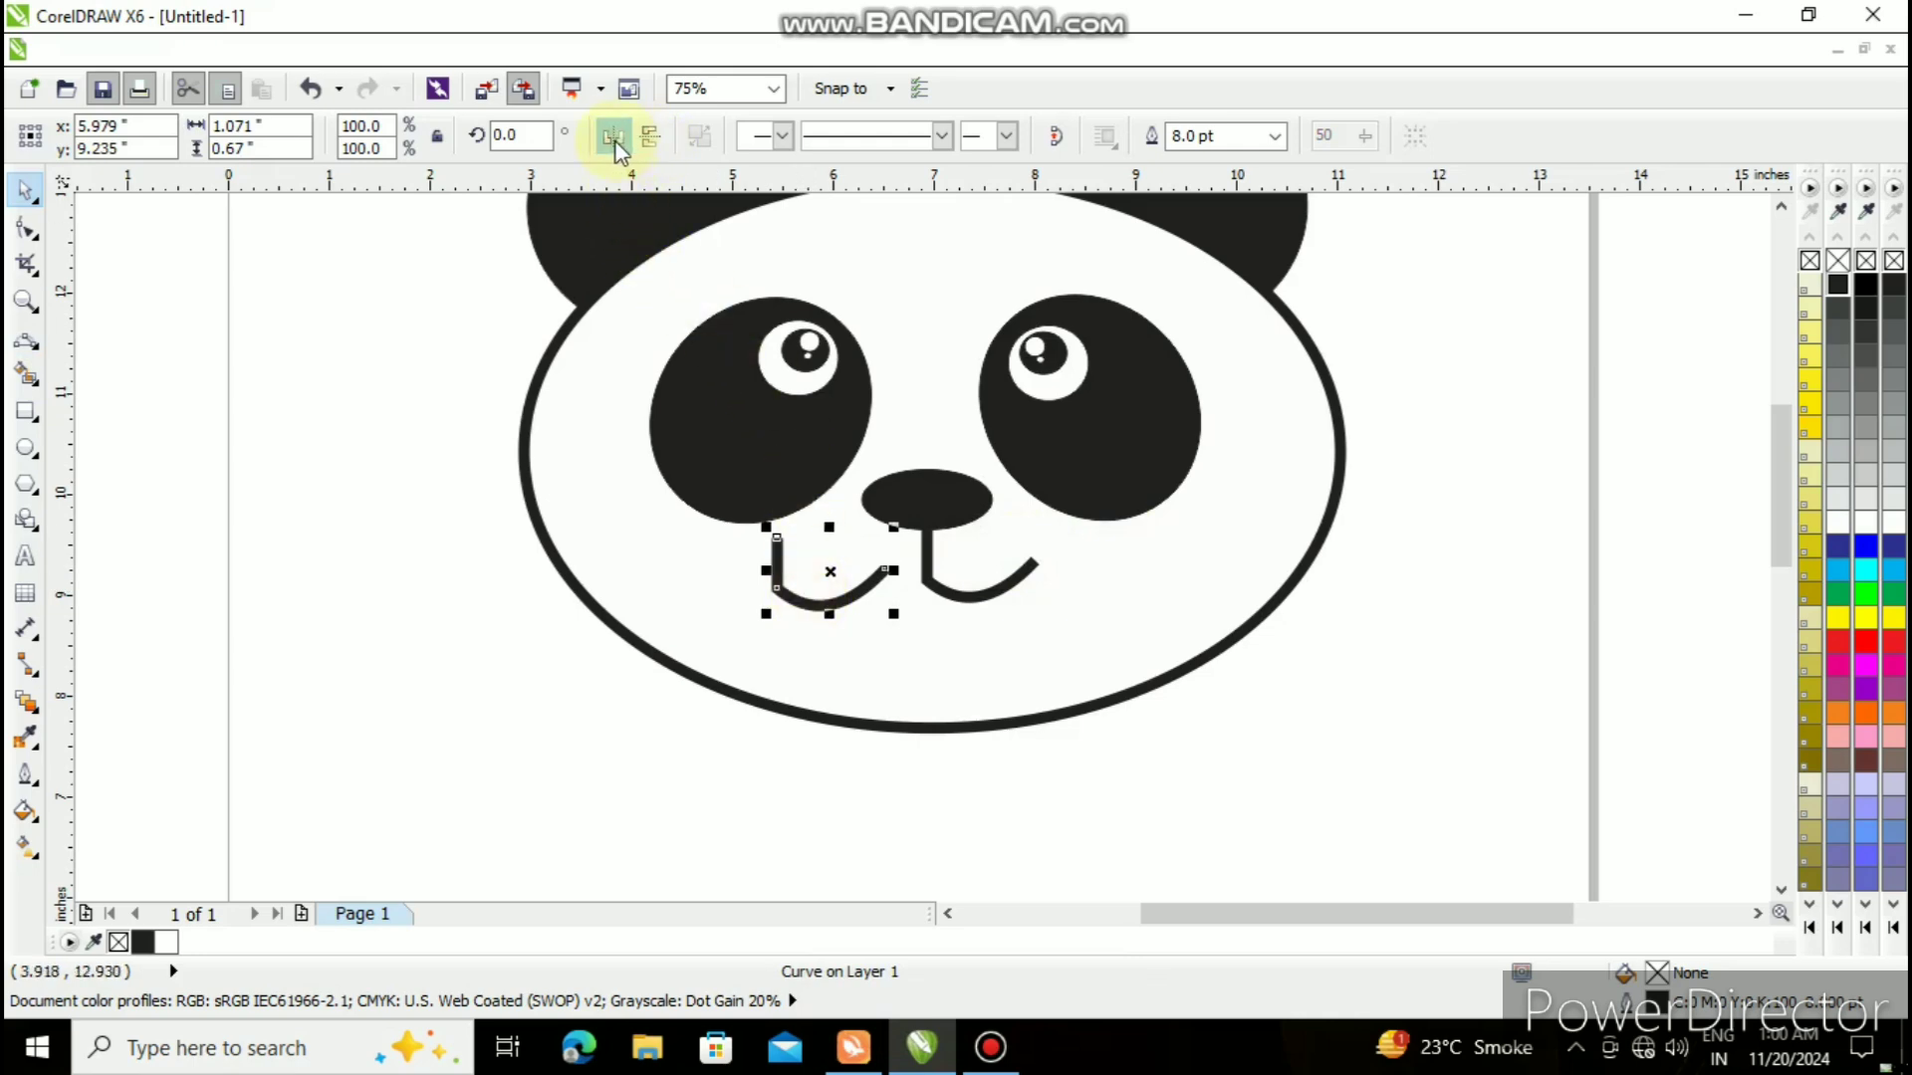
pyautogui.click(642, 140)
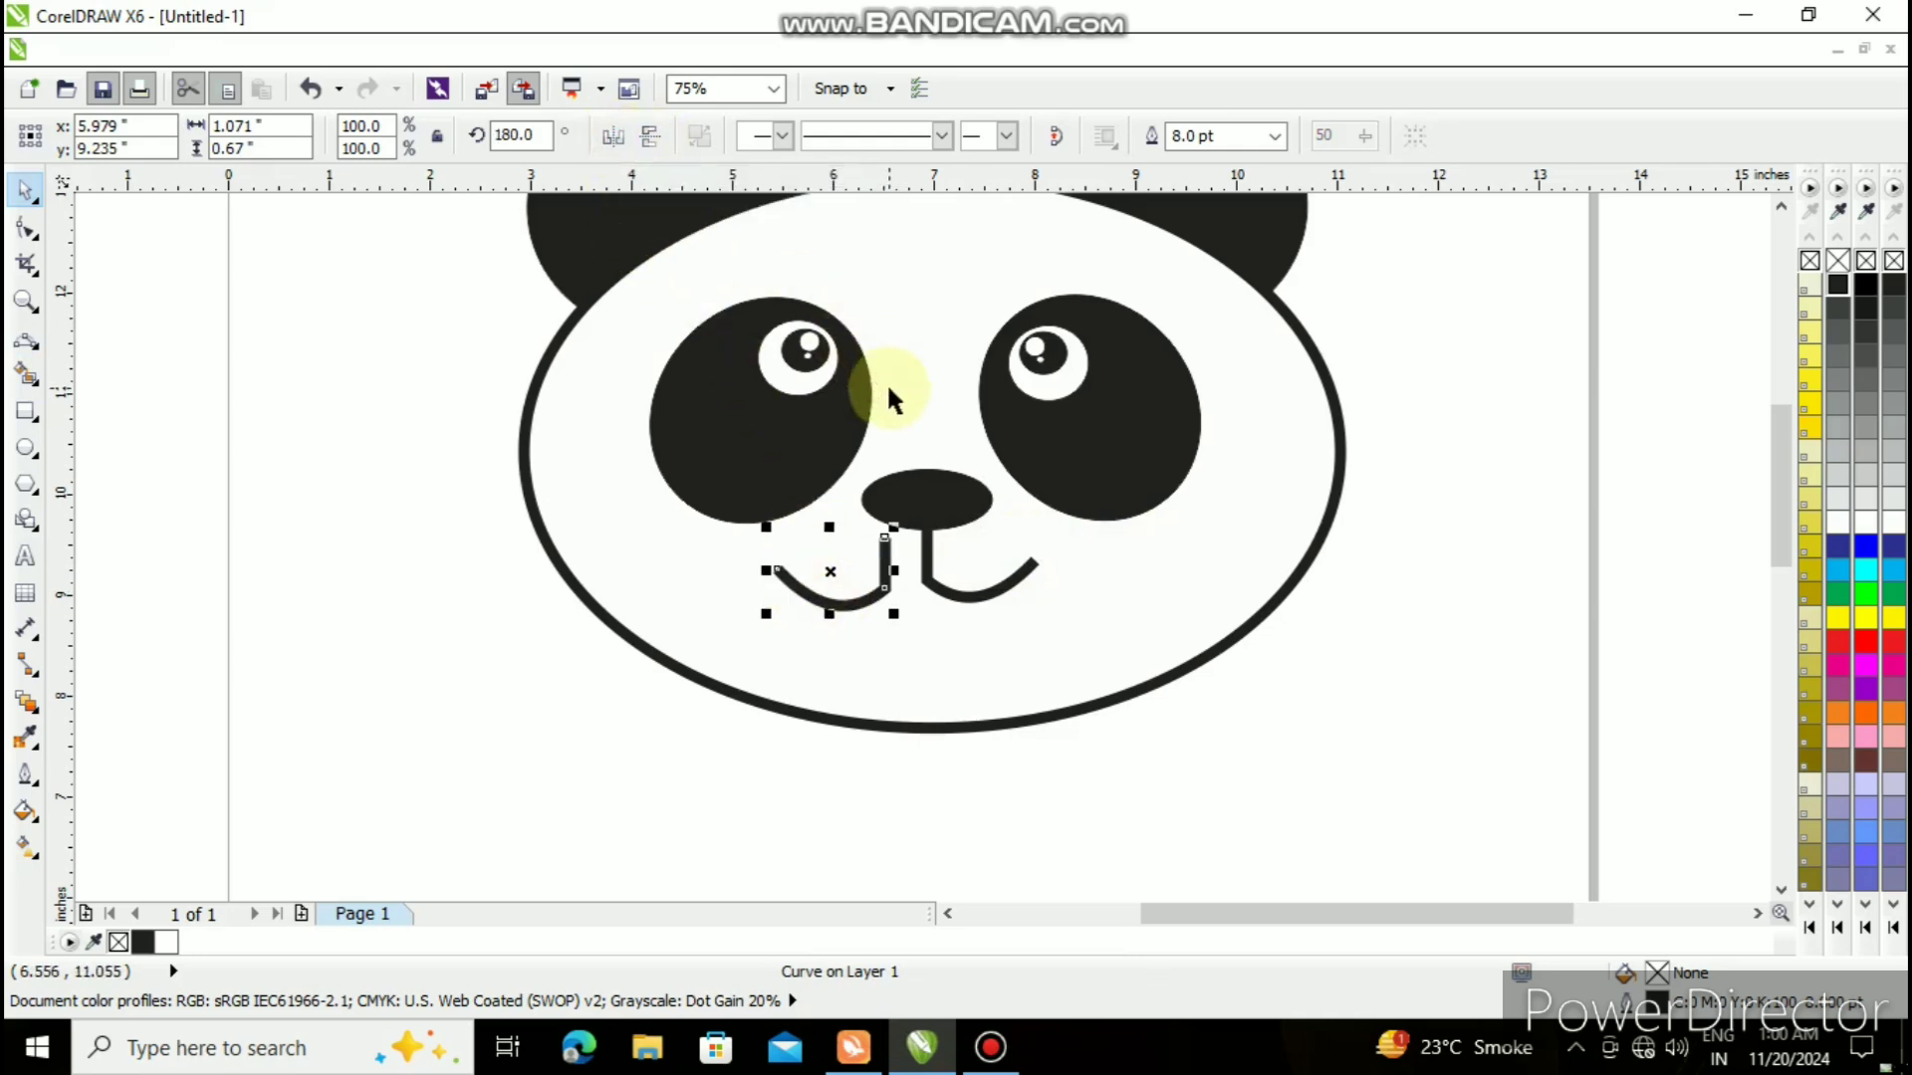
# - Nudge the mirrored mouth half right and up to about x 6.40, y 9.29 in so both vertical strokes coincide
pyautogui.press('Right')
pyautogui.press('Right')
pyautogui.press('Right')
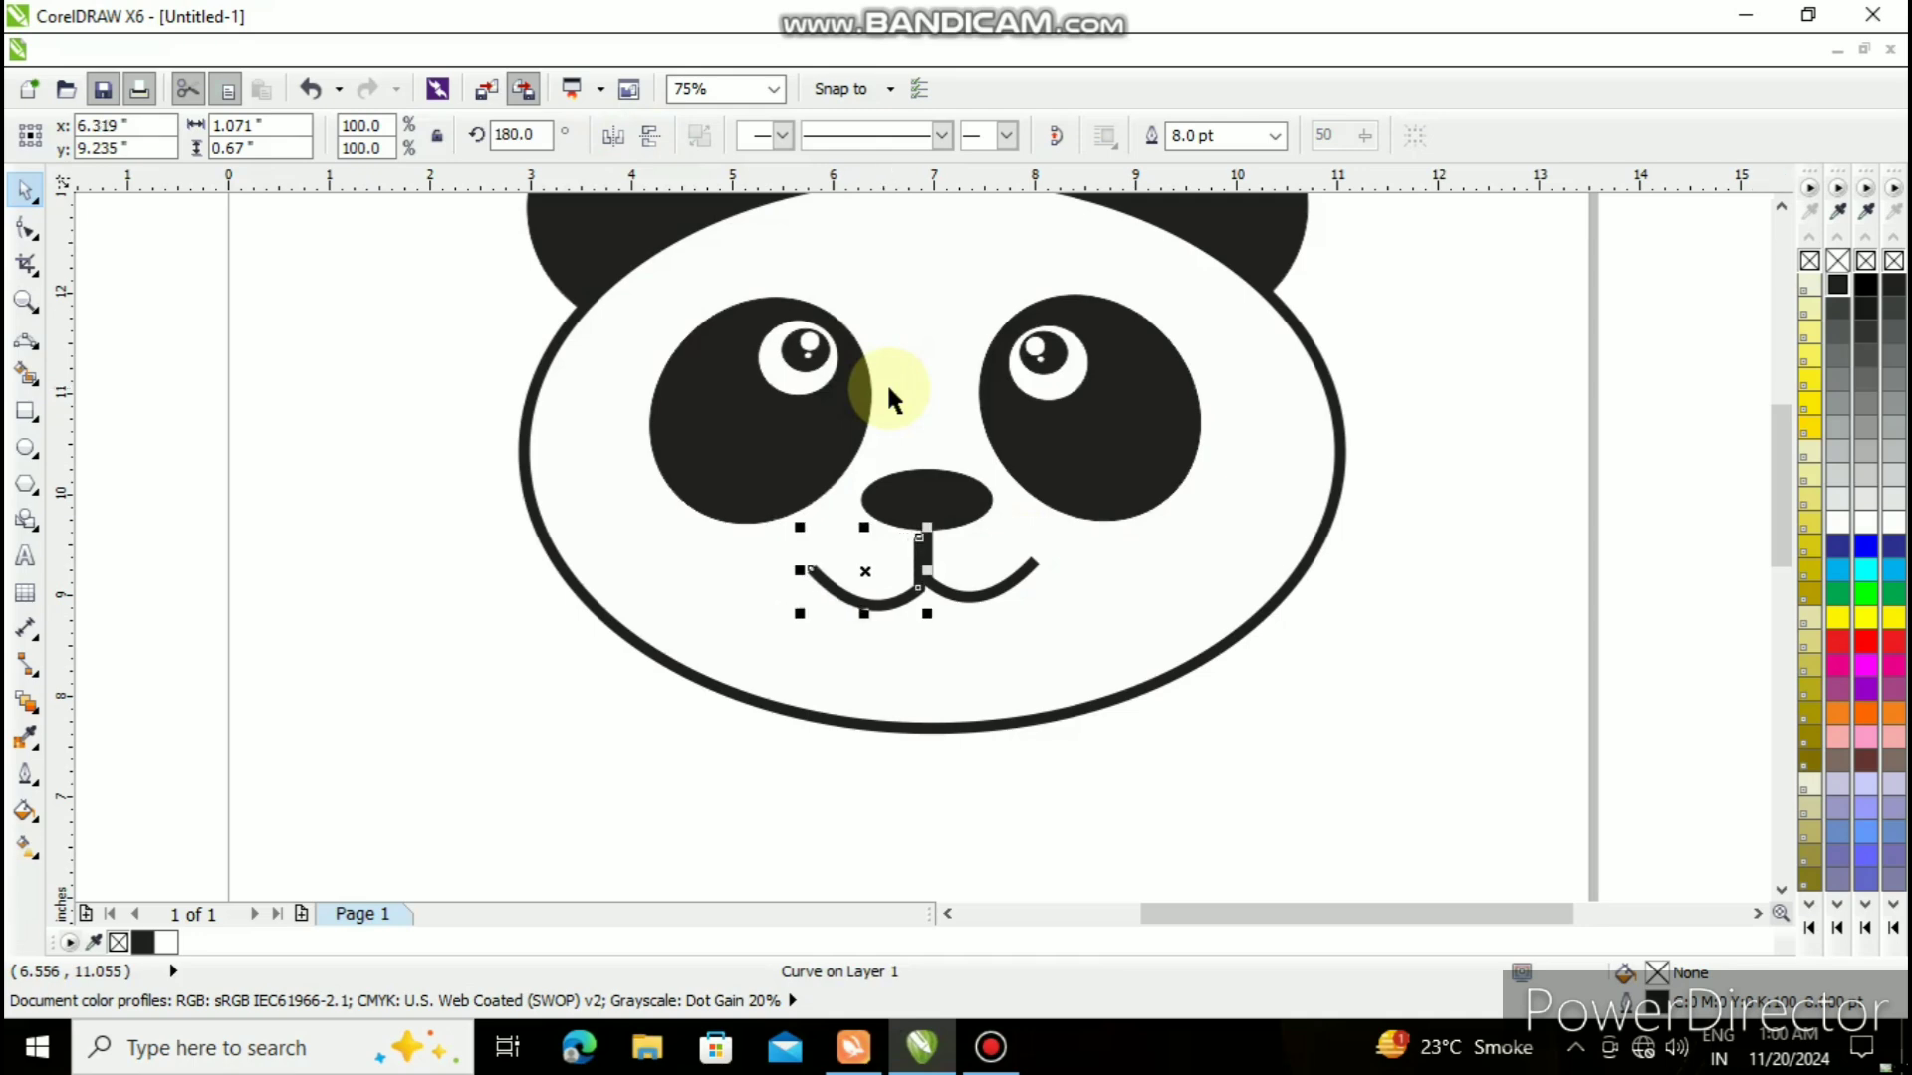
pyautogui.press('Right')
pyautogui.press('Right')
pyautogui.press('Right')
pyautogui.press('Right')
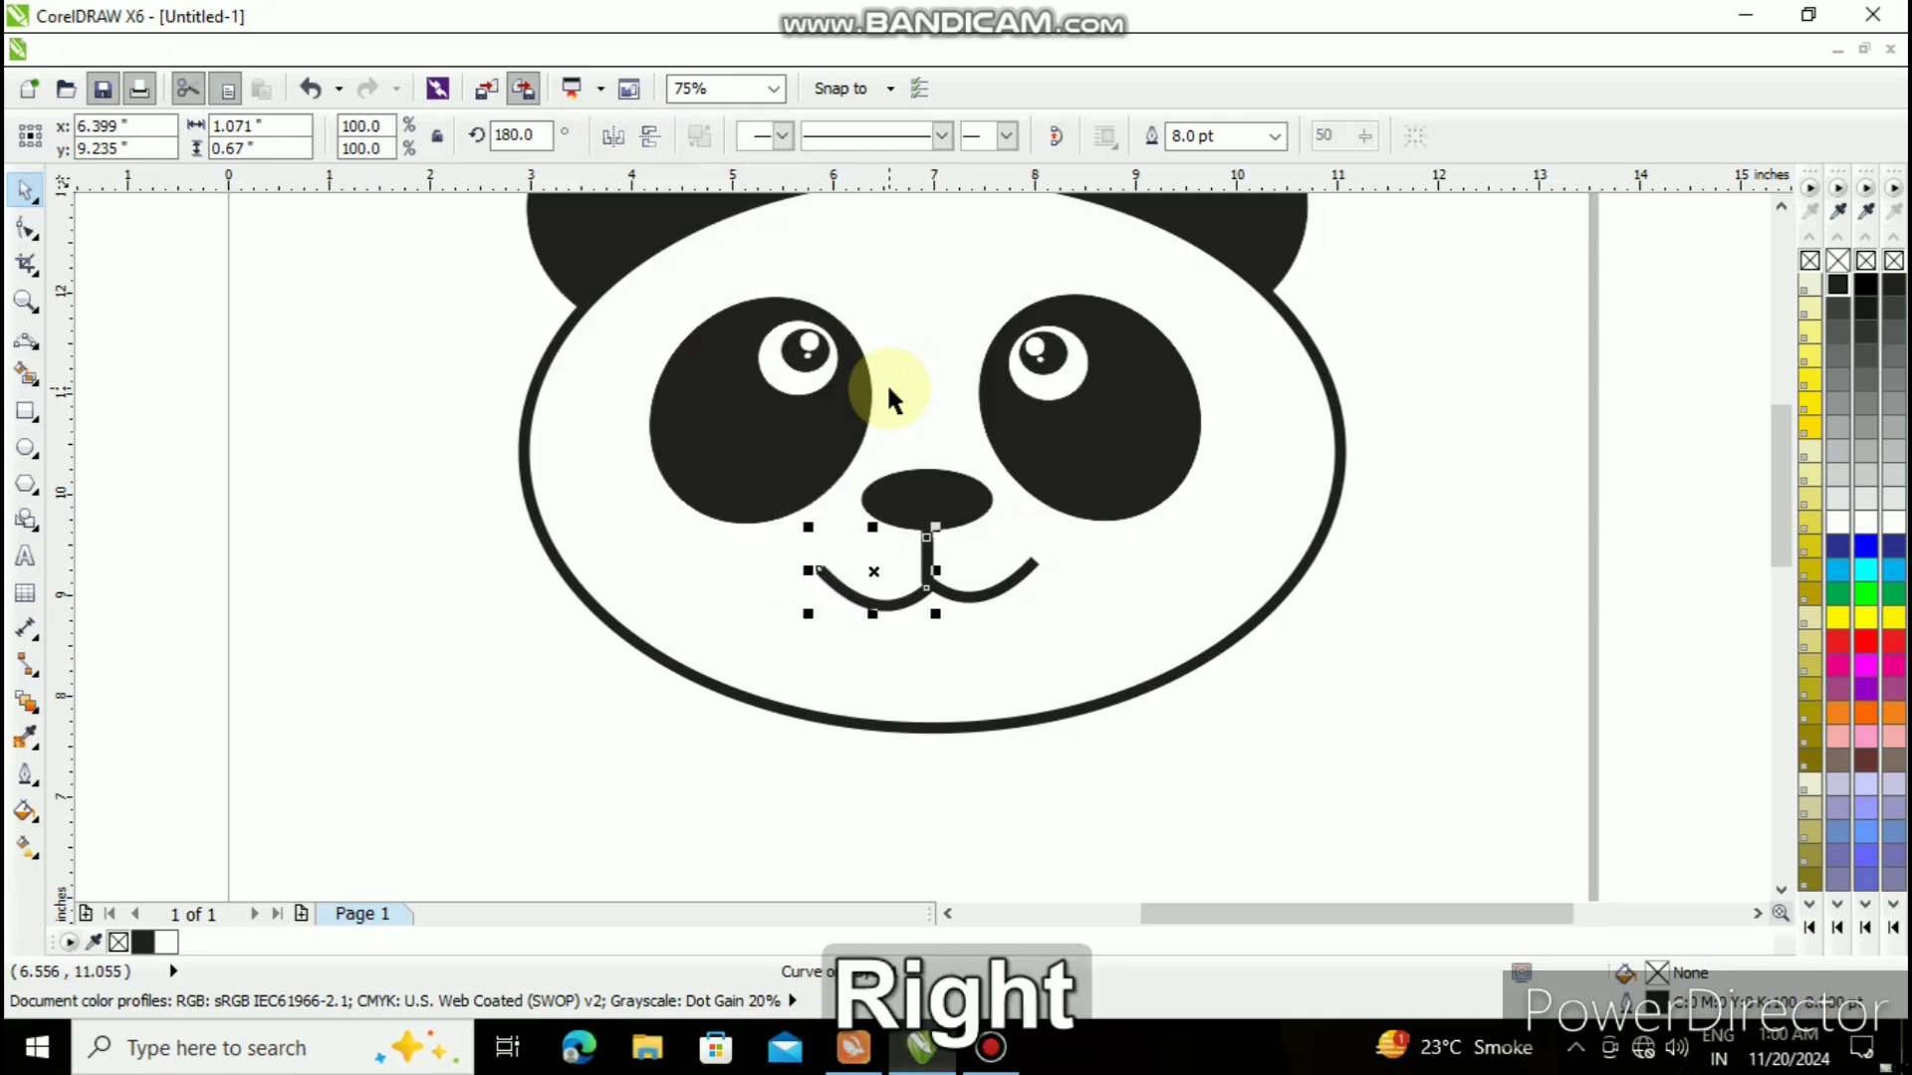
pyautogui.press('Up')
pyautogui.press('Up')
pyautogui.press('Up')
pyautogui.press('Up')
pyautogui.press('Up')
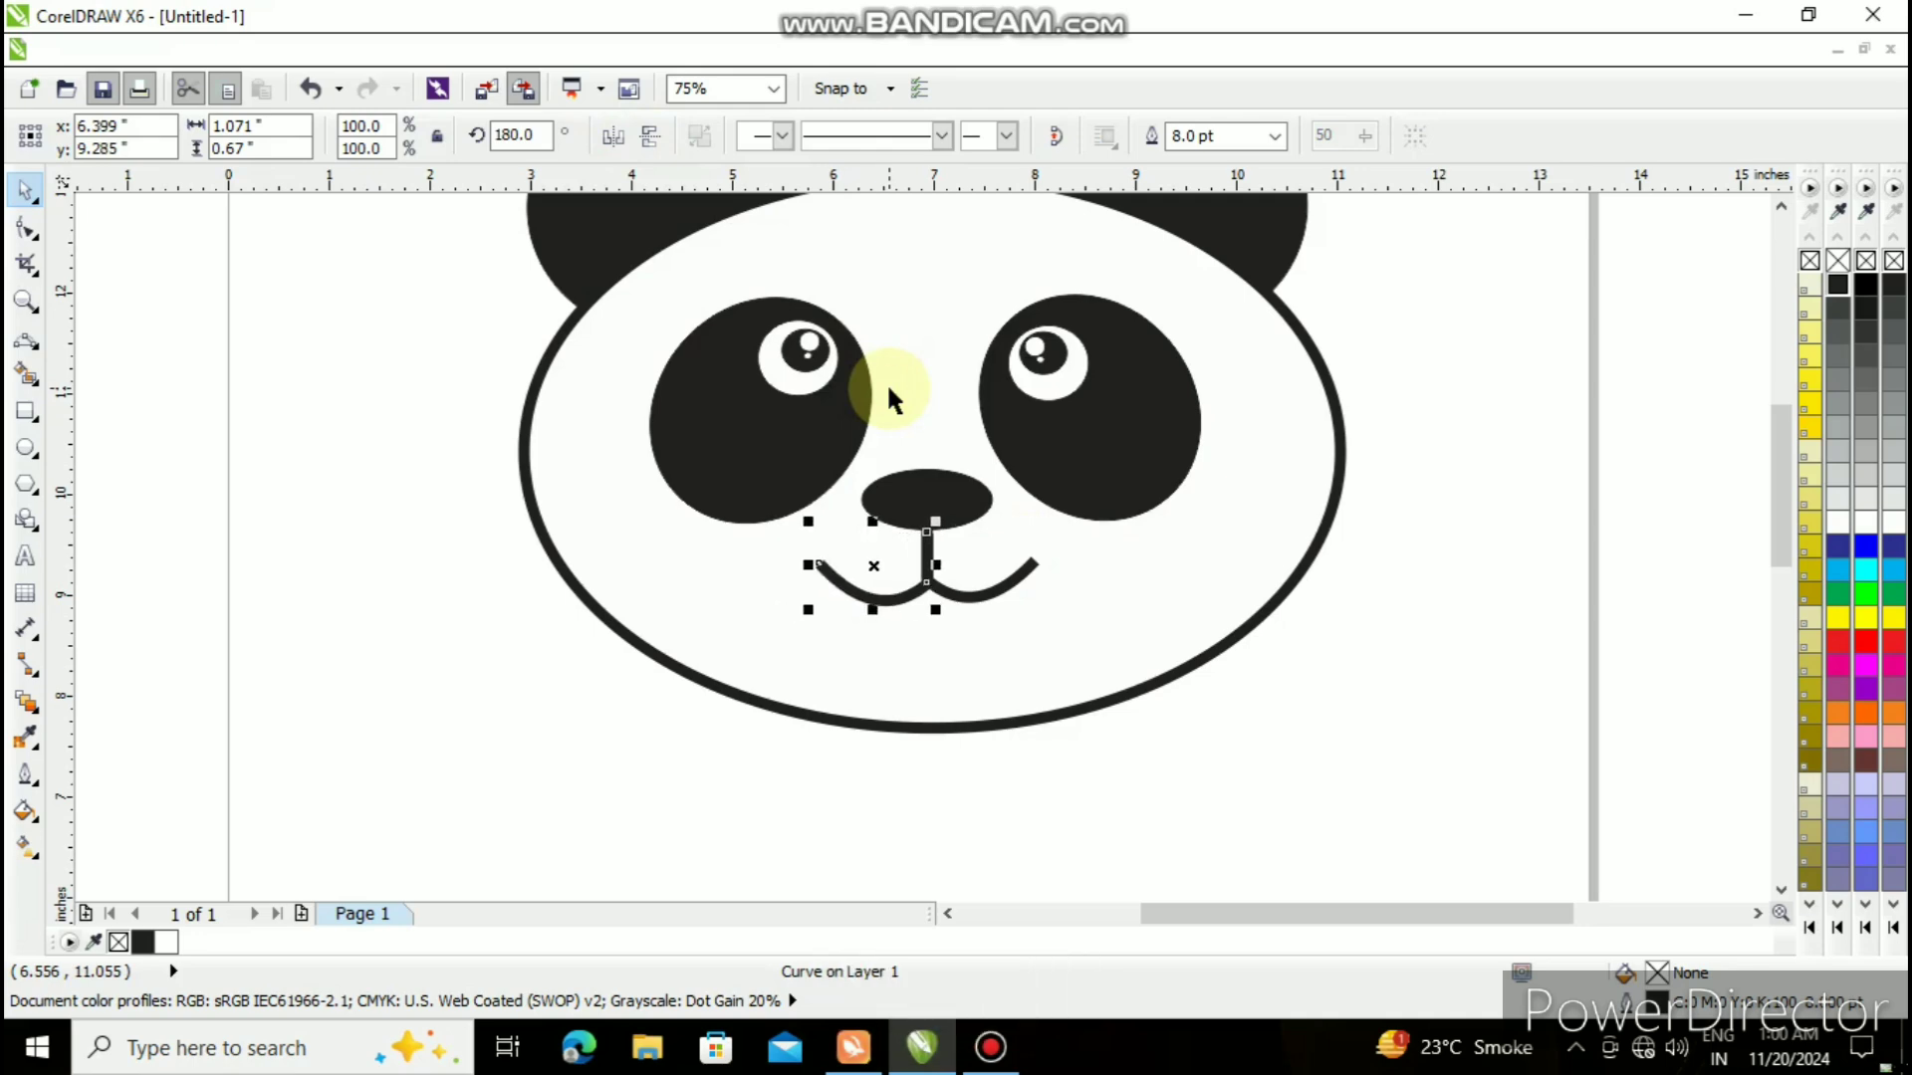
pyautogui.click(889, 392)
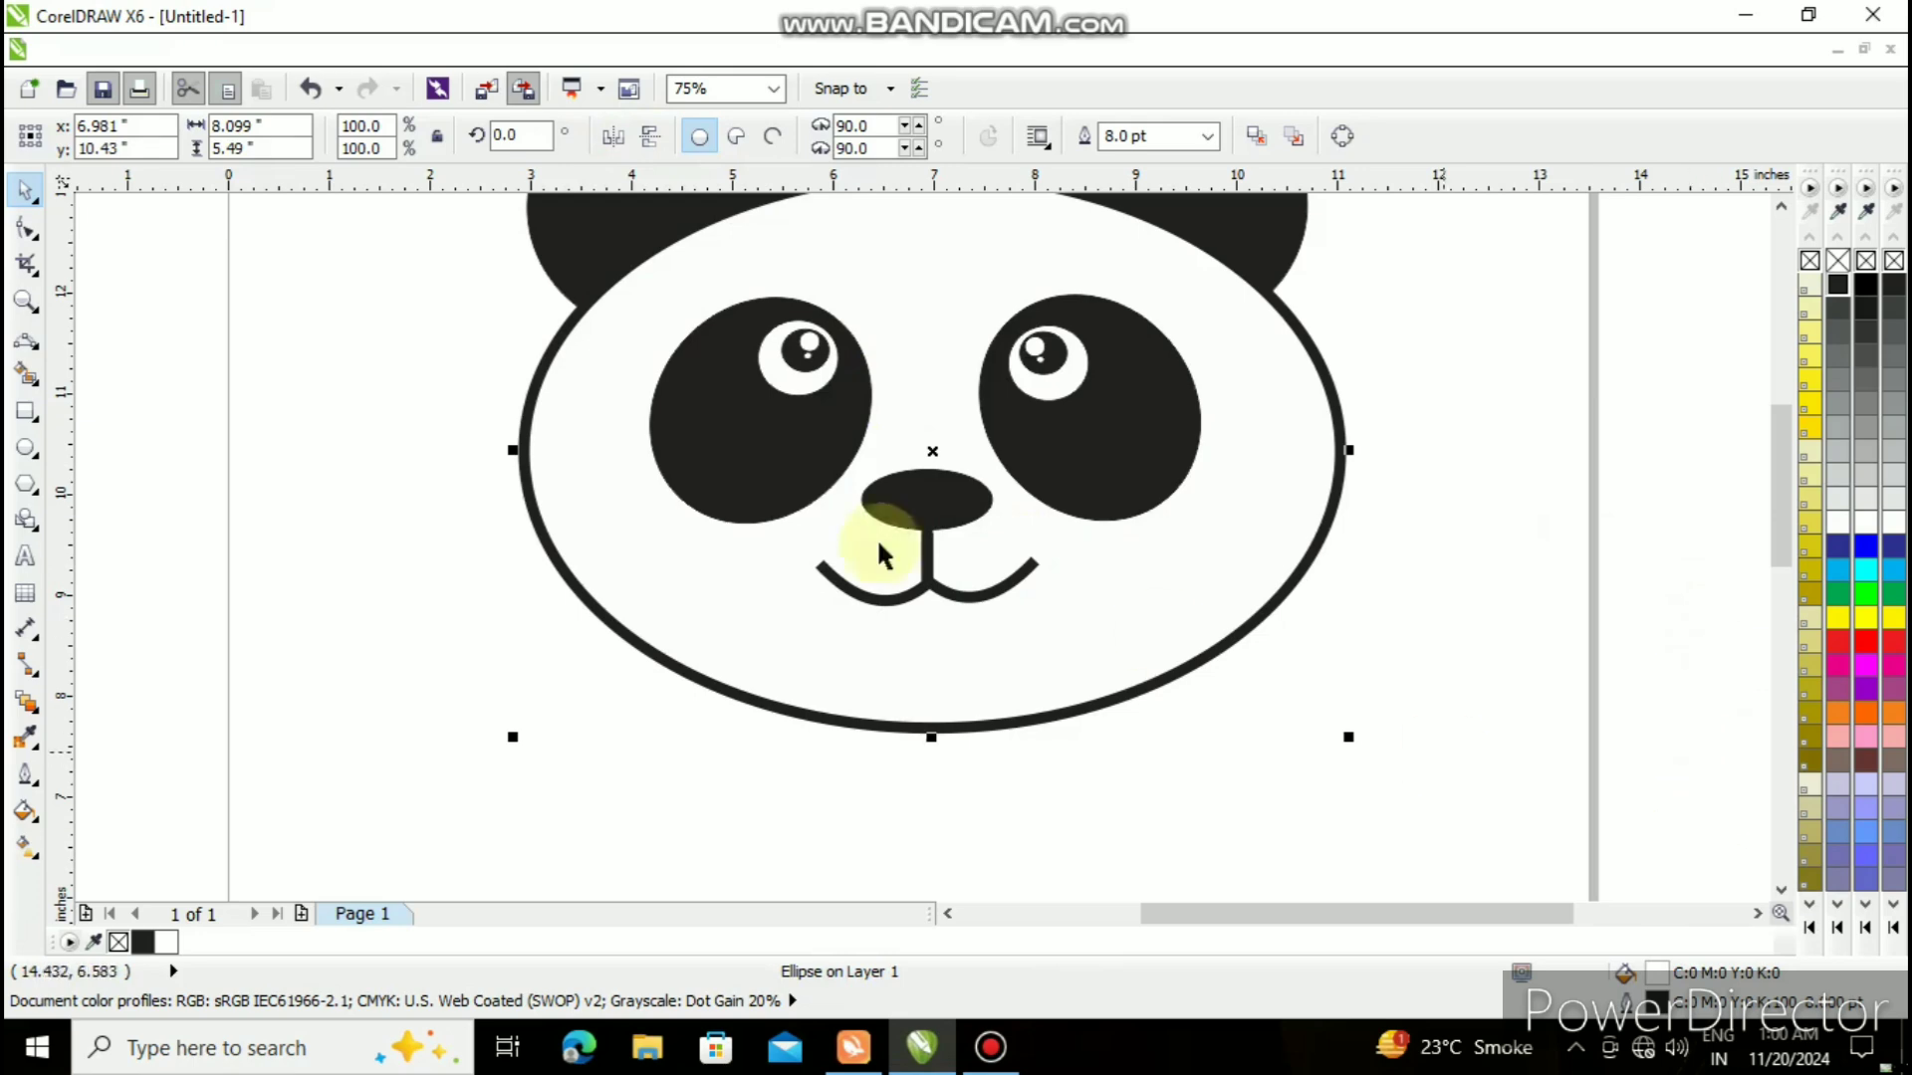
# - Draw a body ellipse below the head and shorten it from below to about 7.44 by 6.61 in
pyautogui.click(25, 300)
pyautogui.click(206, 137)
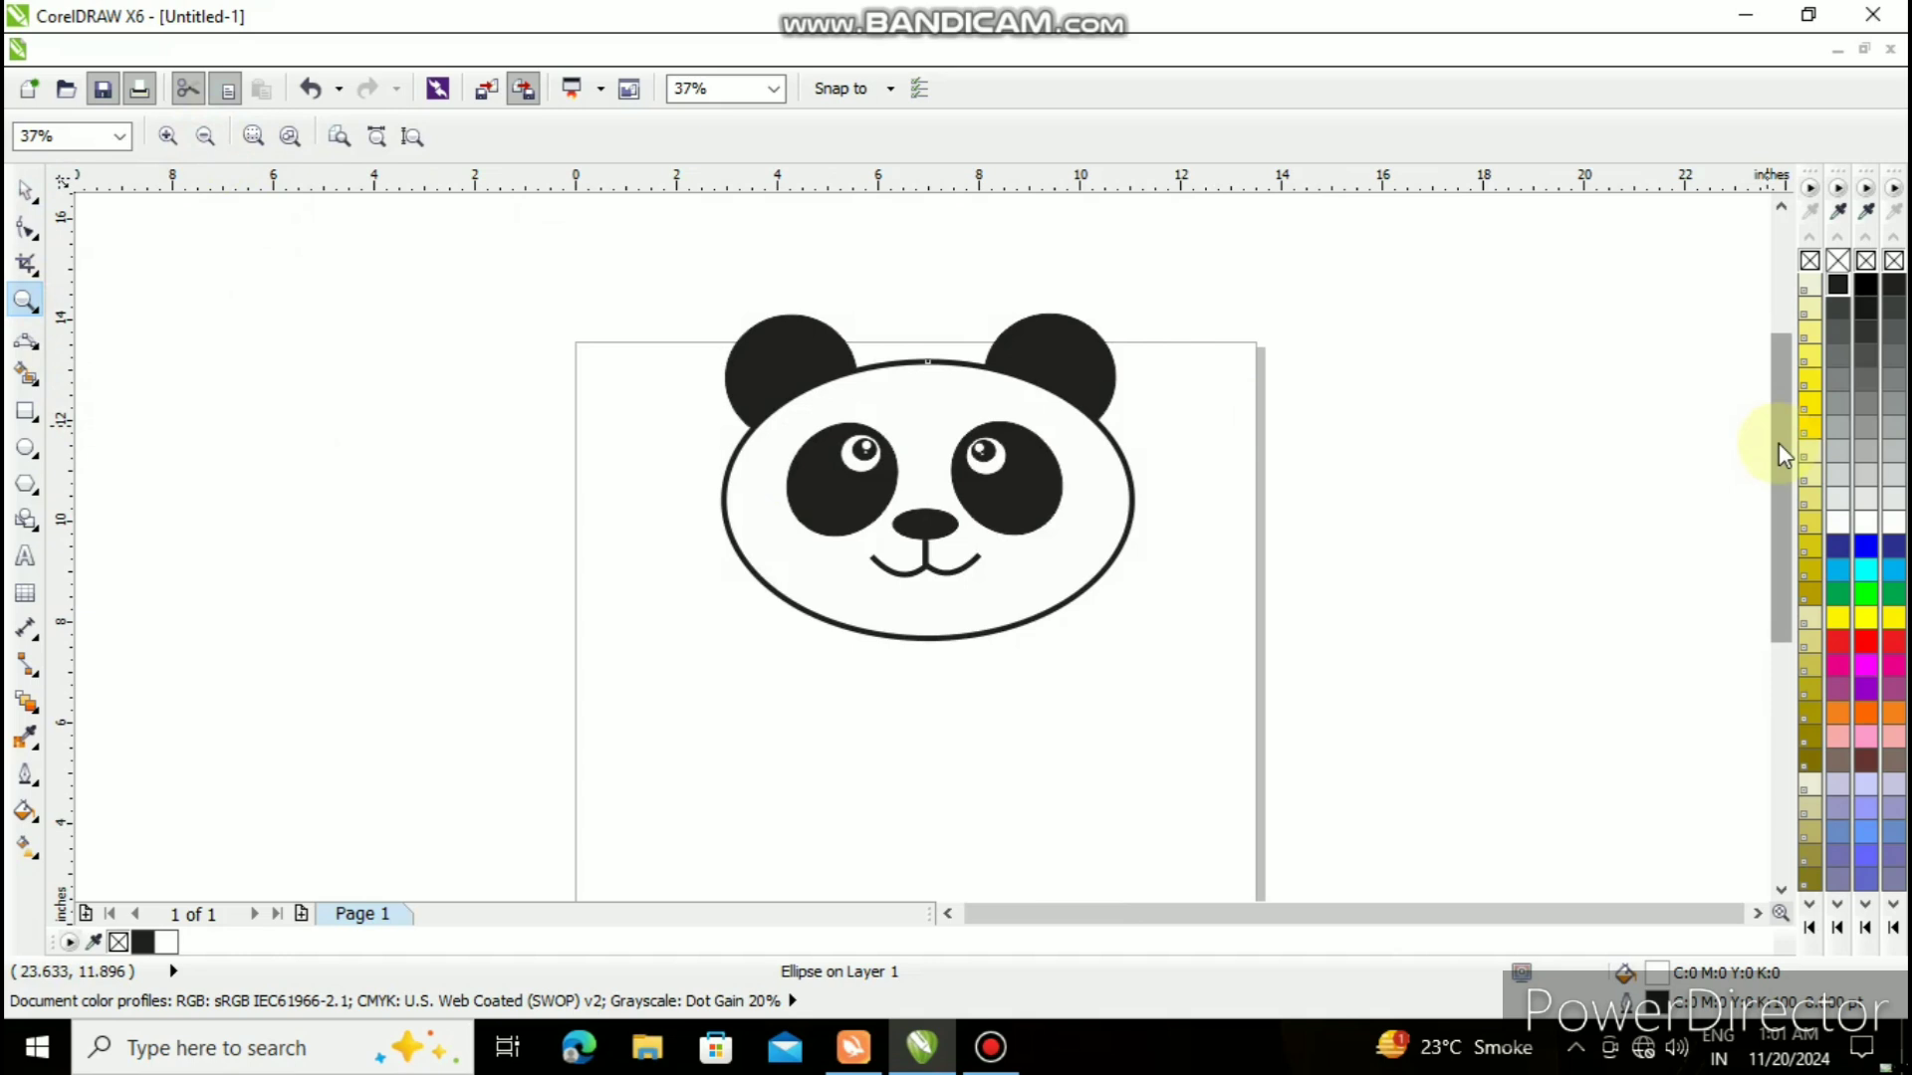
pyautogui.moveTo(1782, 454); pyautogui.dragTo(1778, 476)
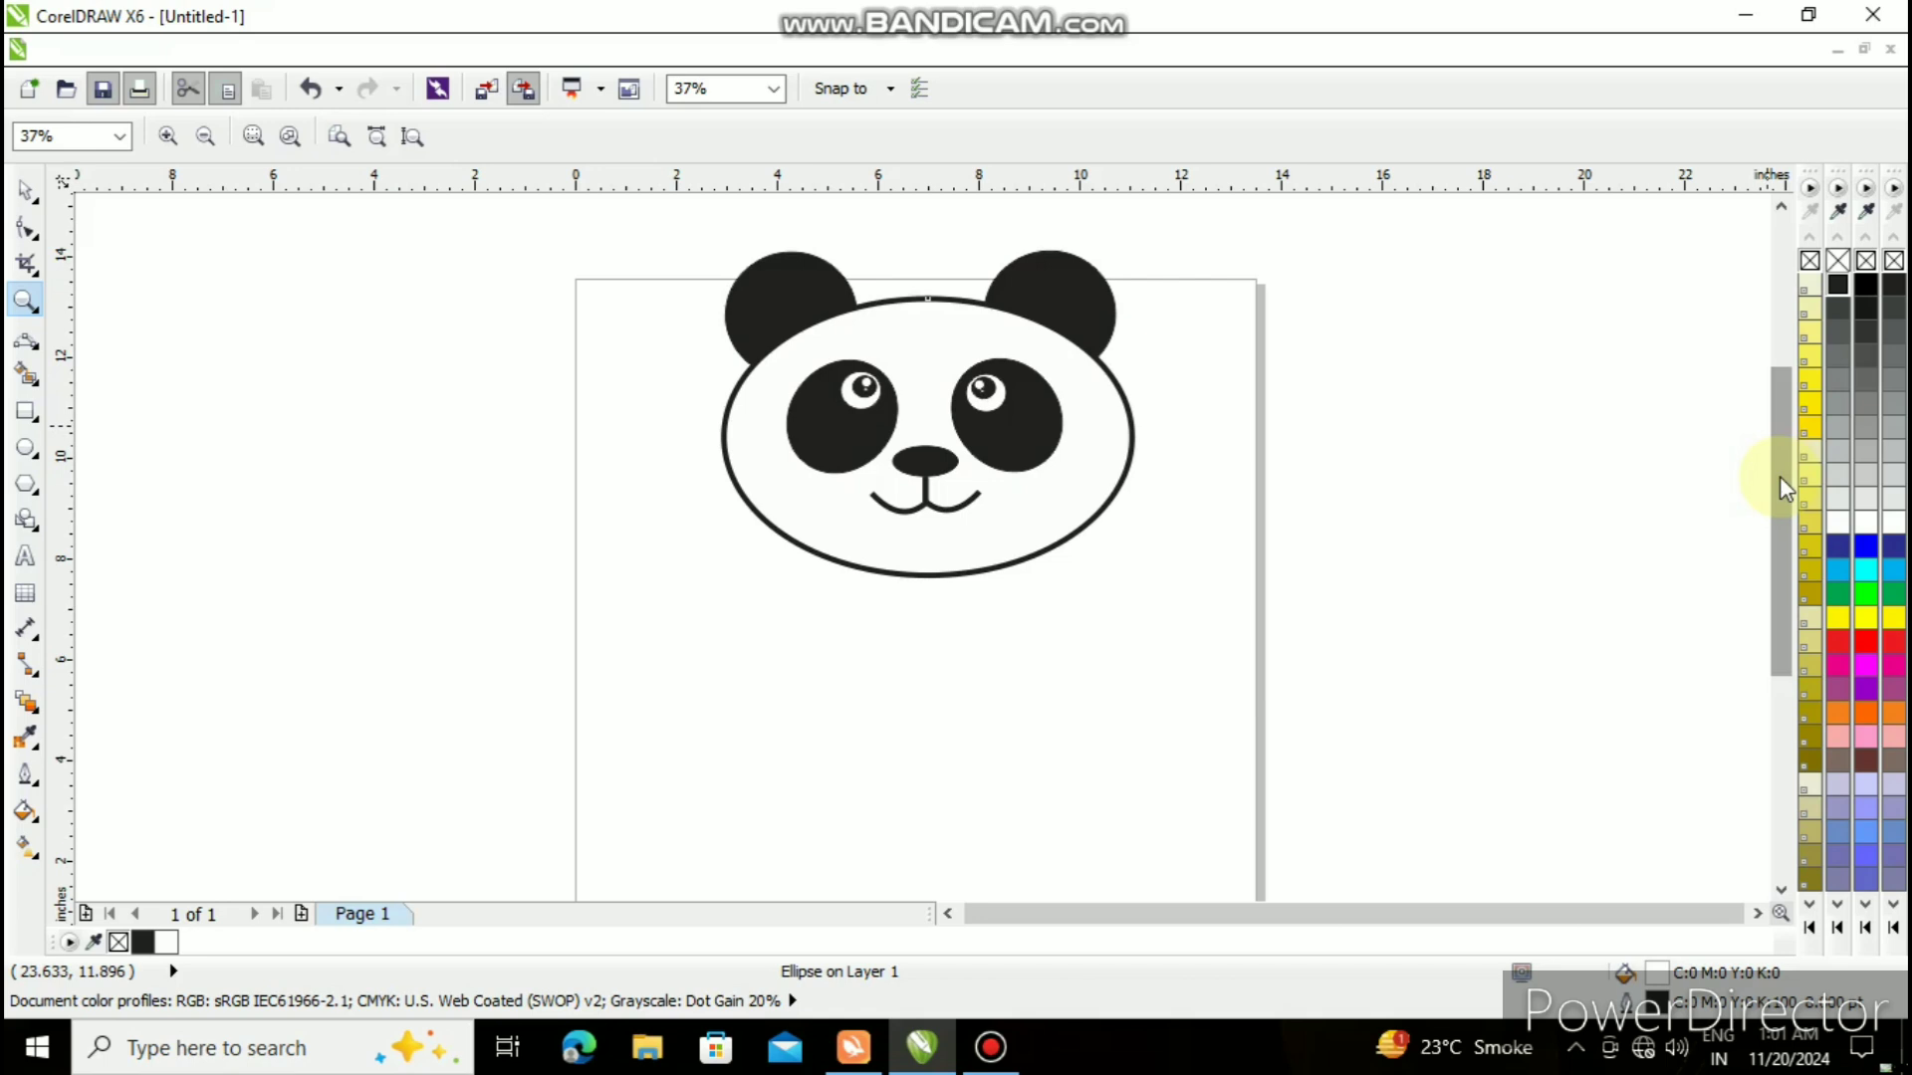
pyautogui.click(30, 448)
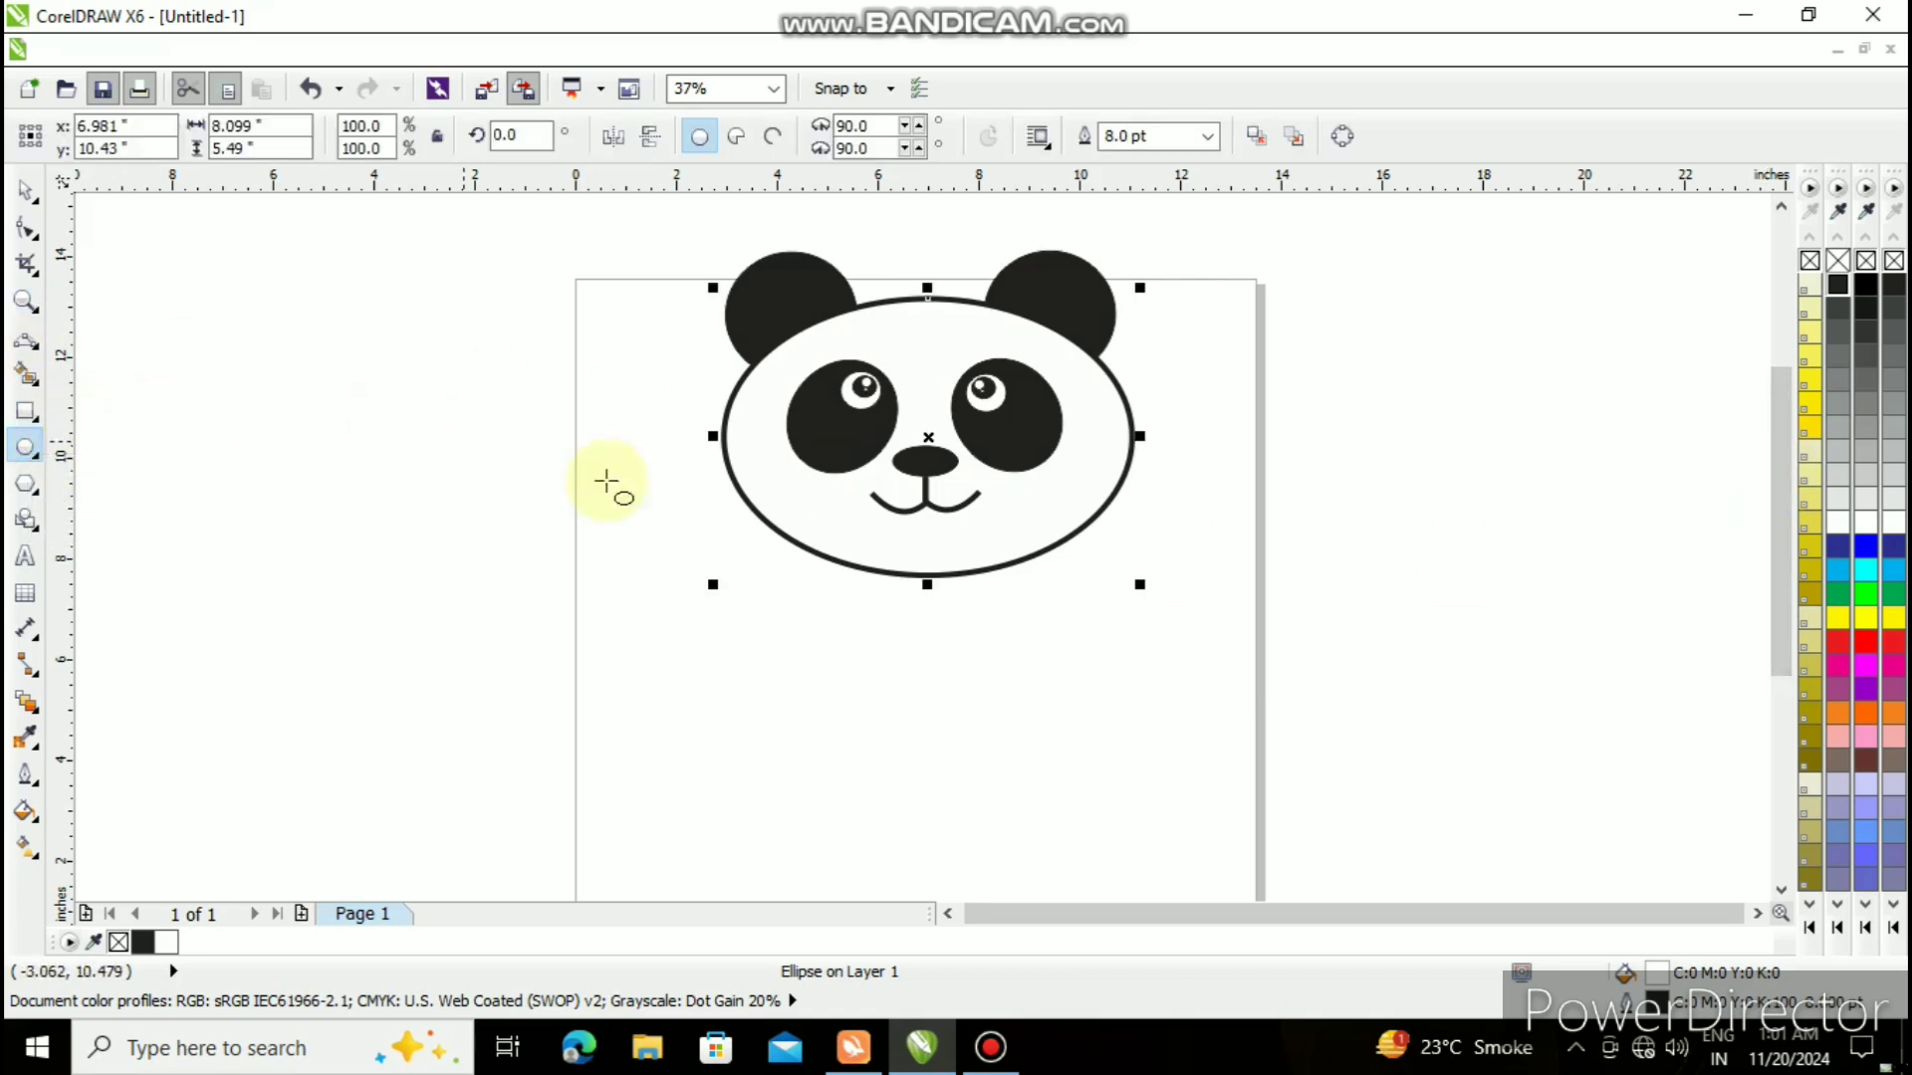
pyautogui.moveTo(812, 566); pyautogui.dragTo(1196, 876)
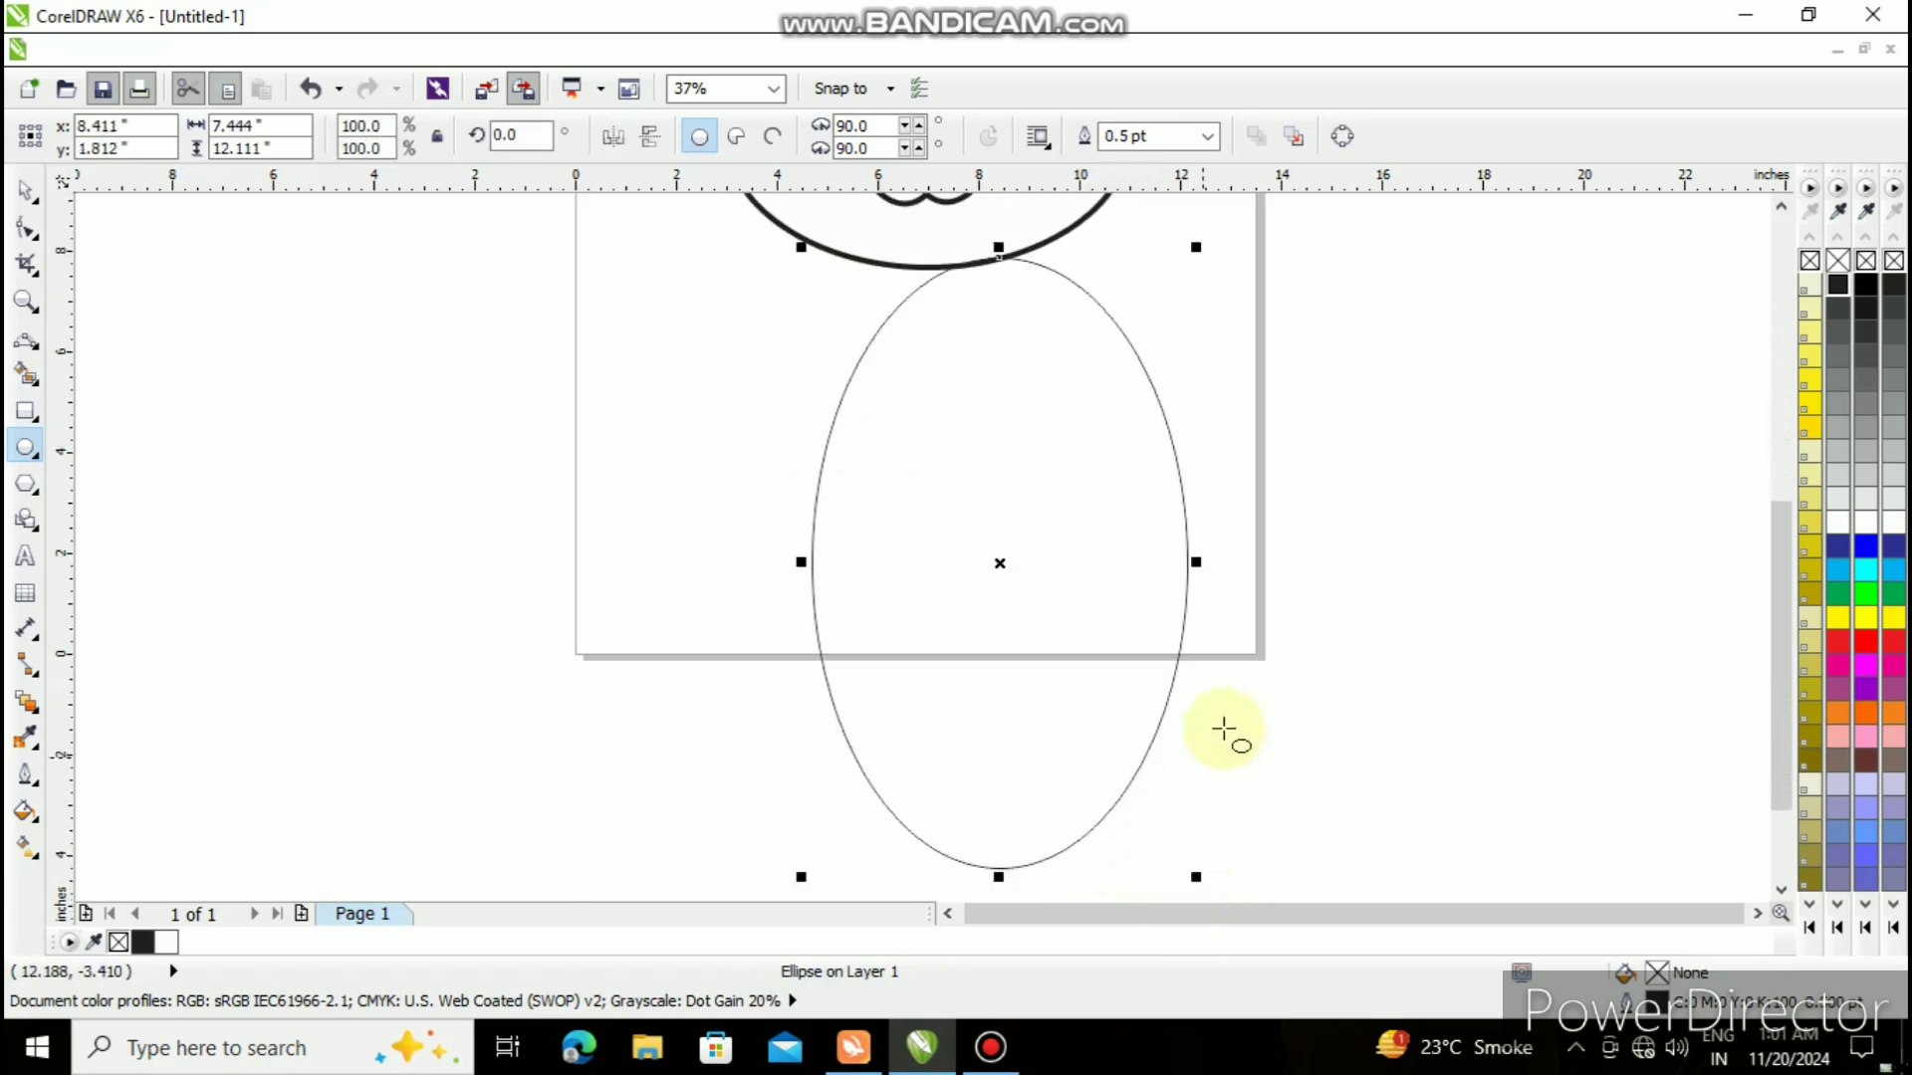
pyautogui.moveTo(997, 877); pyautogui.dragTo(1017, 600)
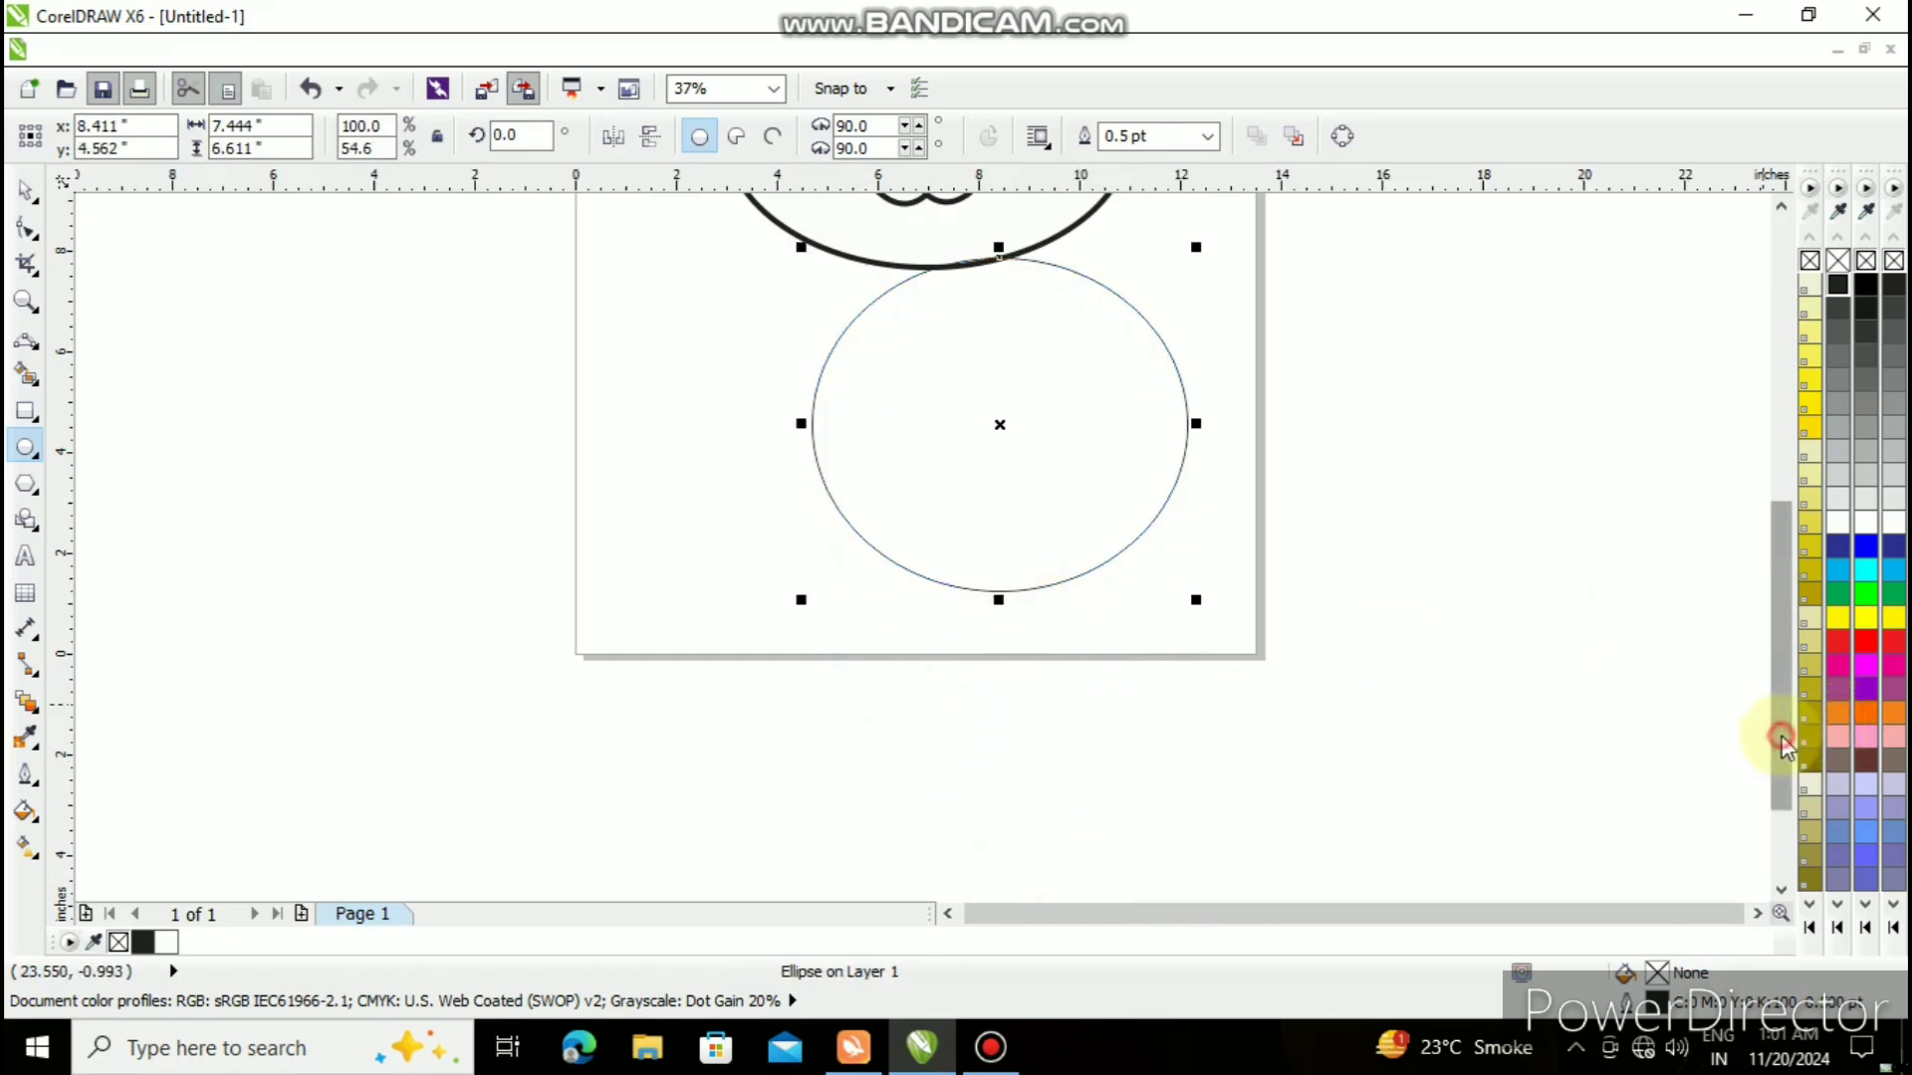
# - Move the body ellipse under the head to about x 6.97, y 5.26 in and scale it to about 6.89 by 6.12 in
pyautogui.moveTo(1783, 734); pyautogui.dragTo(1783, 602)
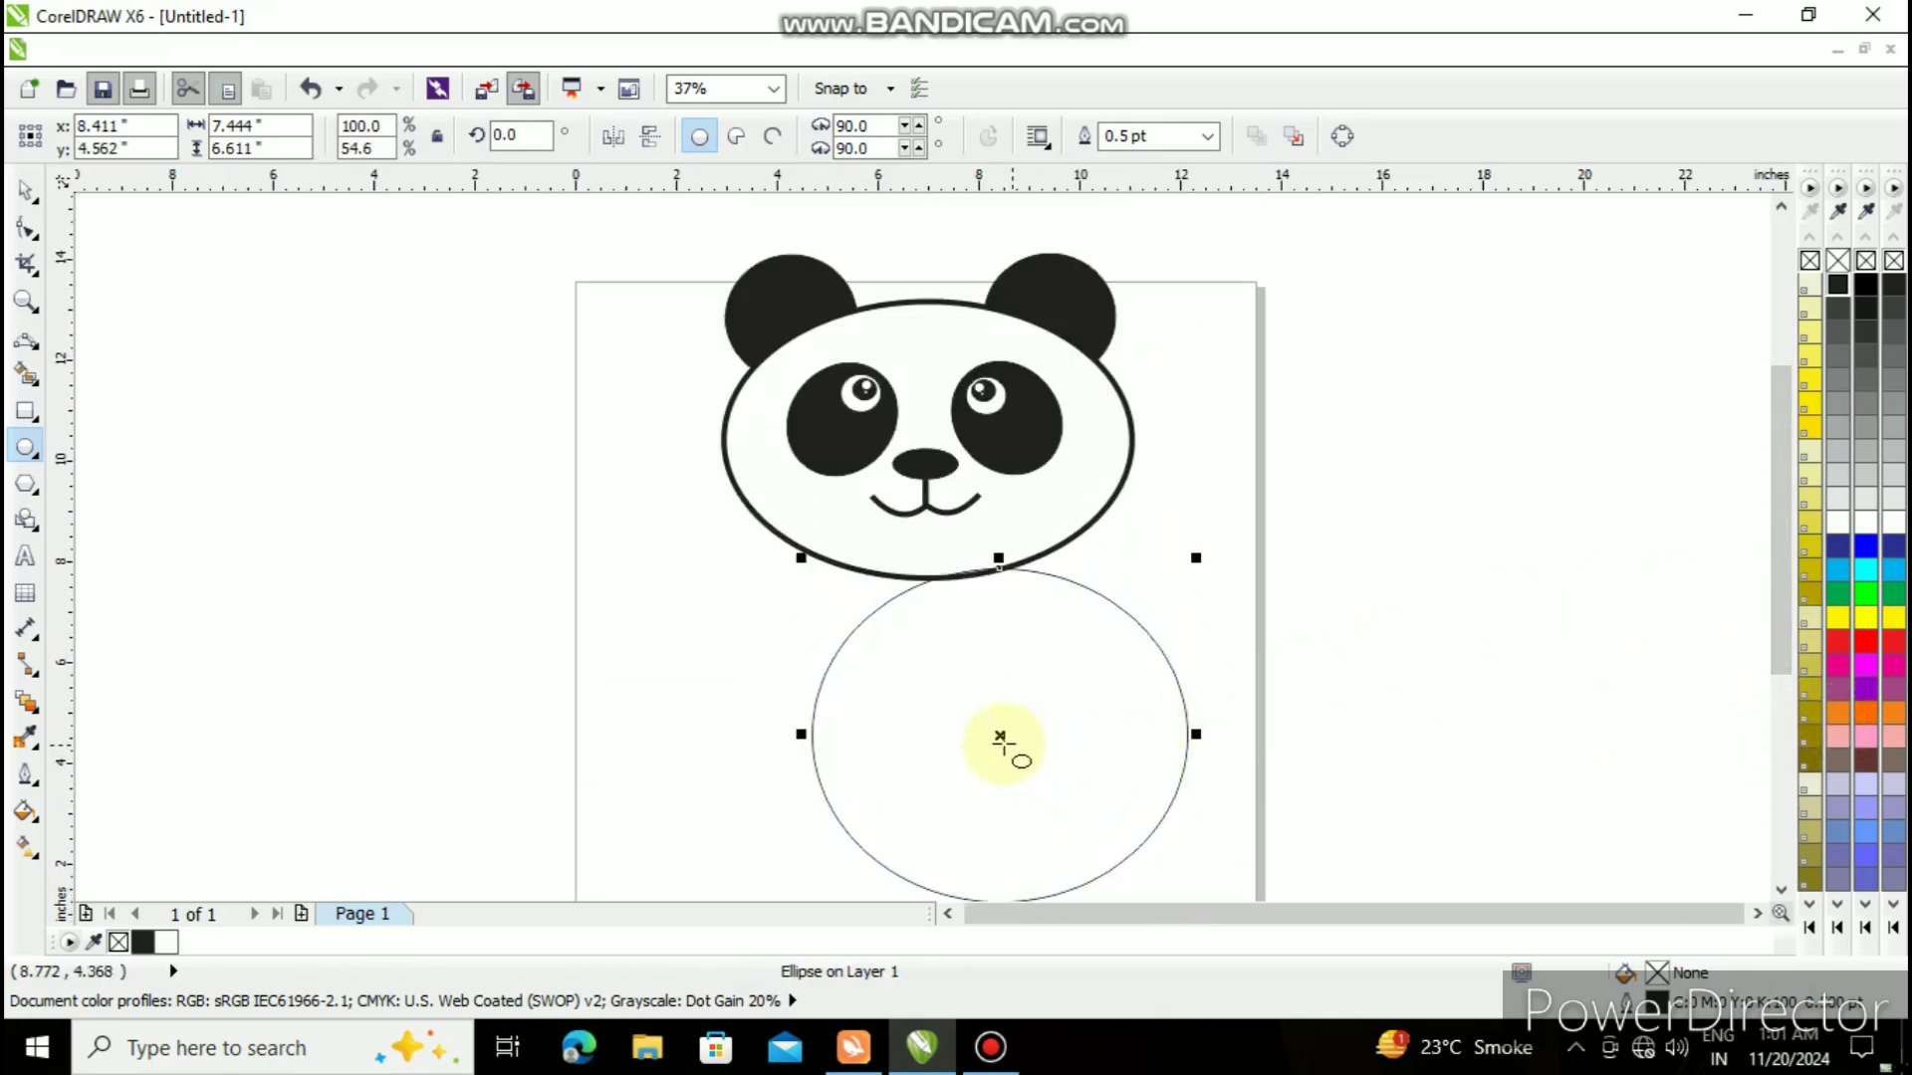
pyautogui.moveTo(1003, 732); pyautogui.dragTo(927, 701)
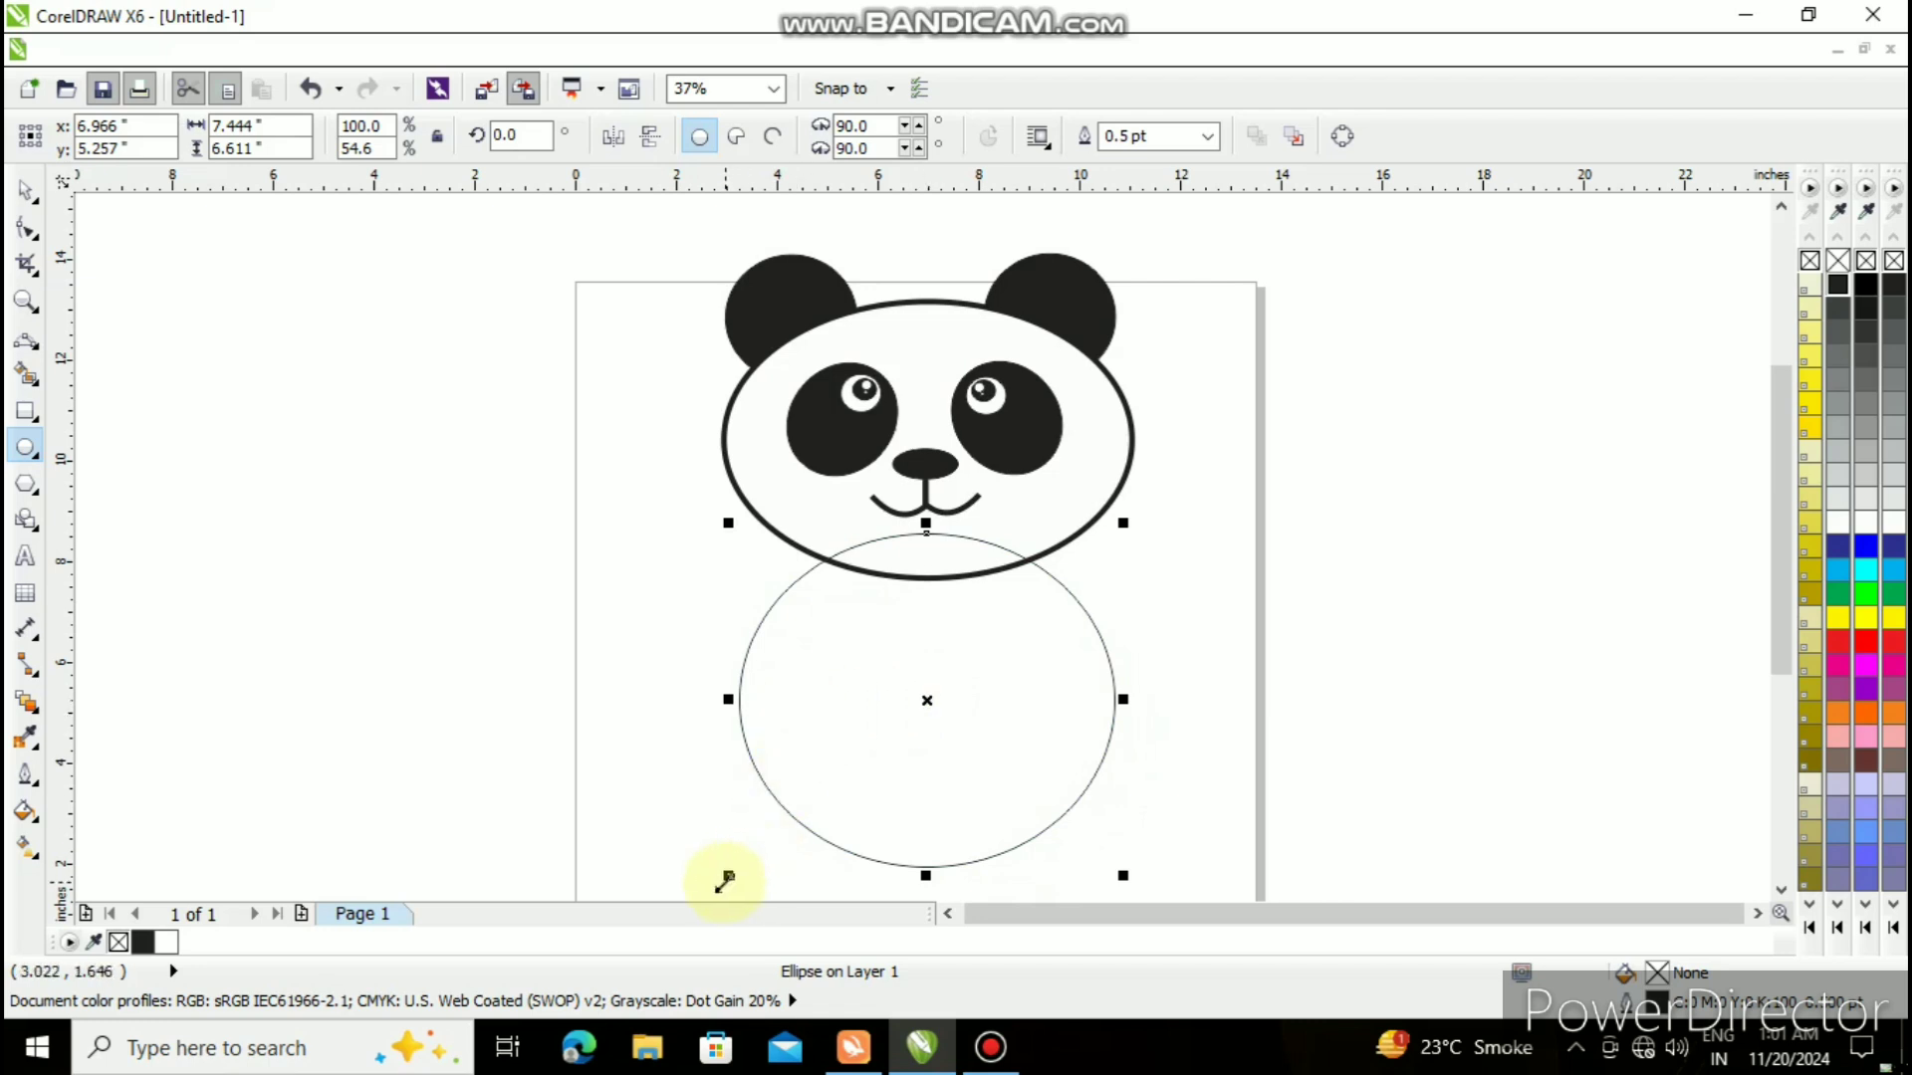
pyautogui.moveTo(728, 875); pyautogui.dragTo(752, 875)
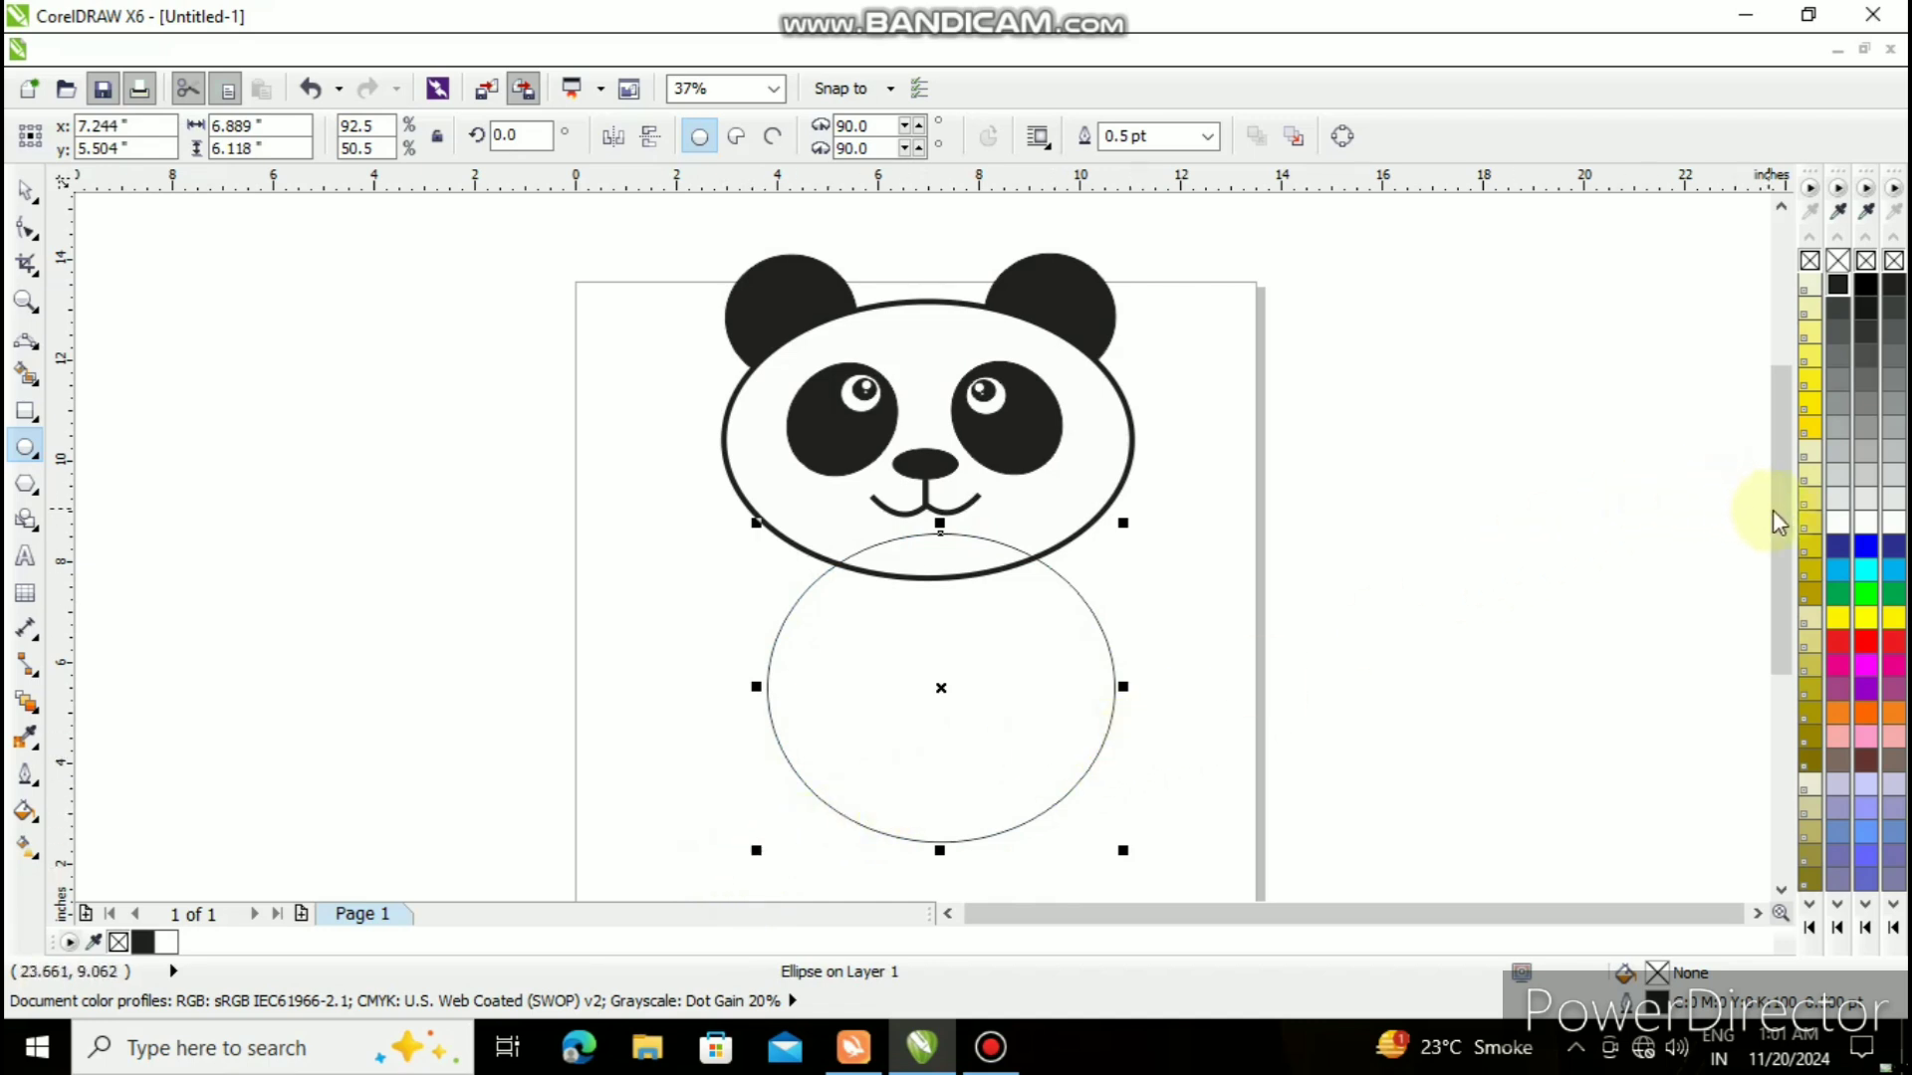
# - Fill the body ellipse white and send it to the back of the layer, behind the head
pyautogui.moveTo(1773, 511); pyautogui.dragTo(1782, 546)
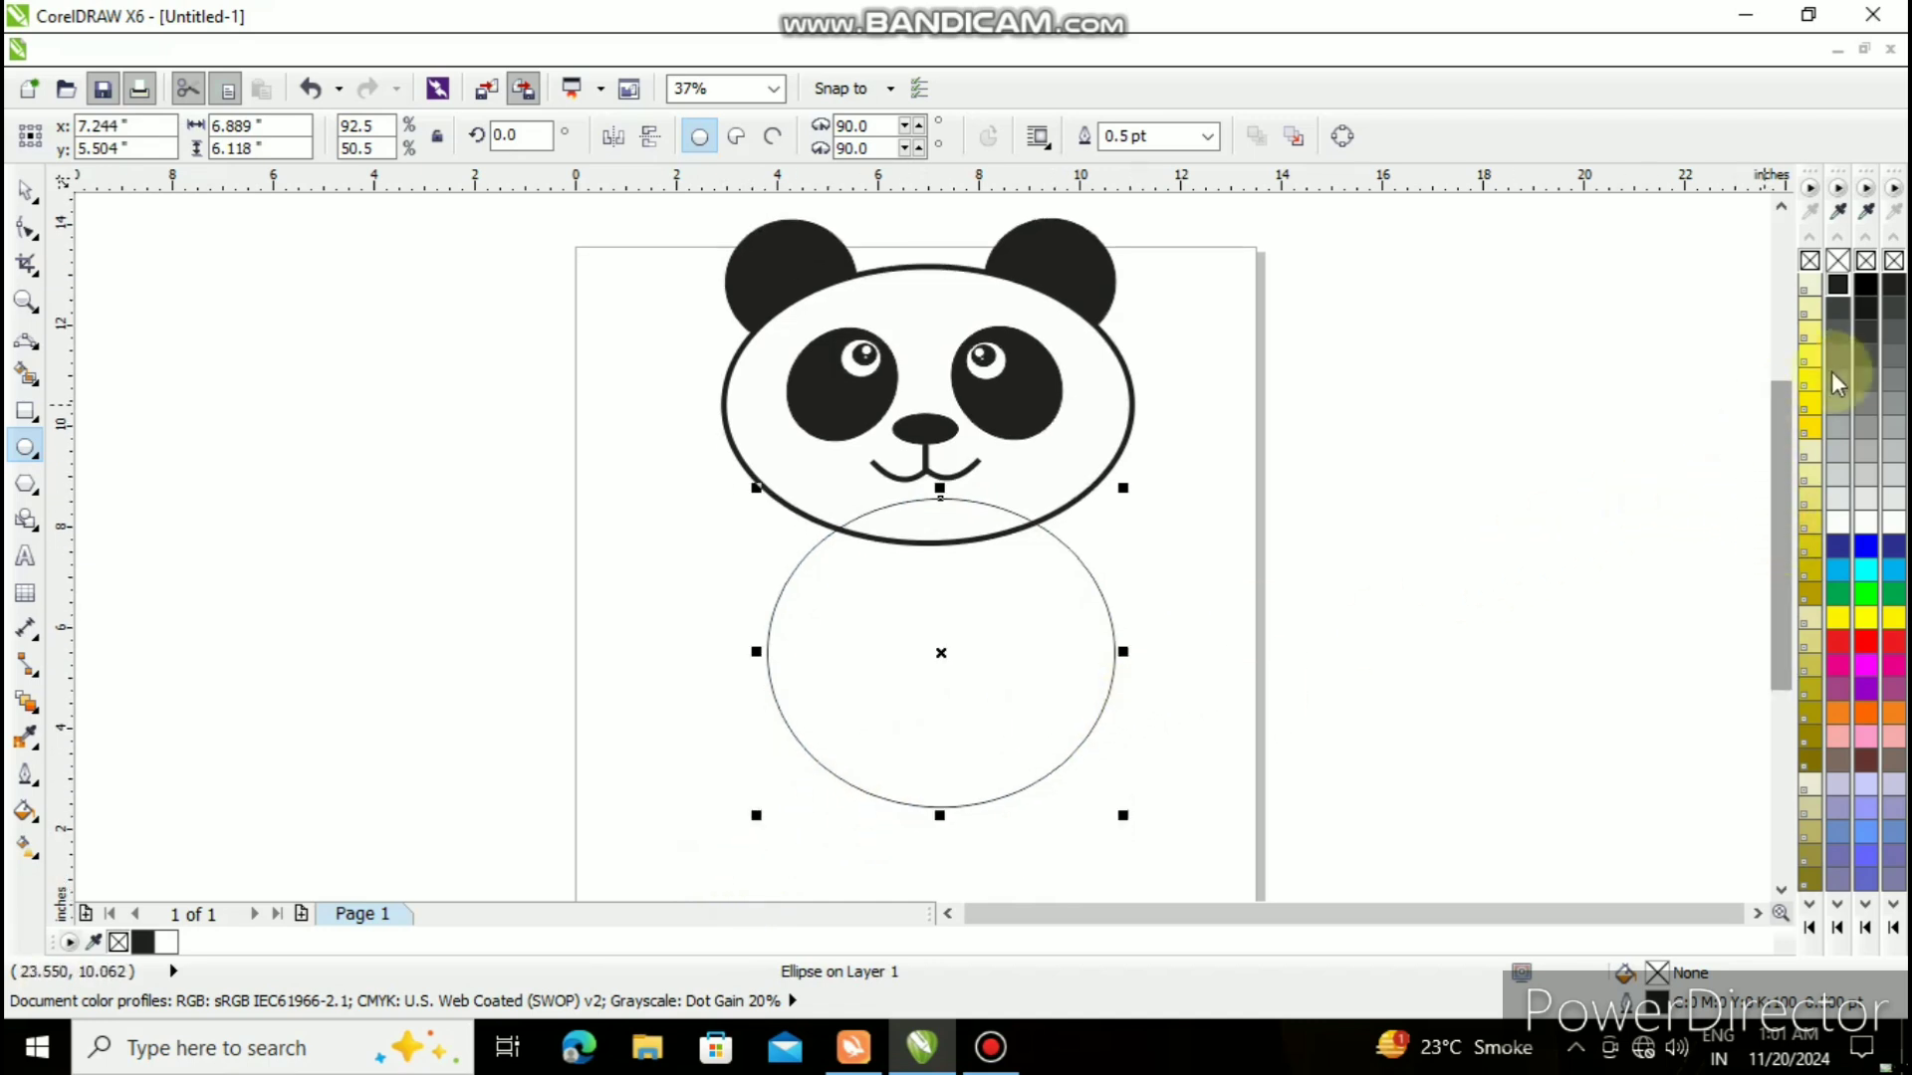
pyautogui.click(1840, 525)
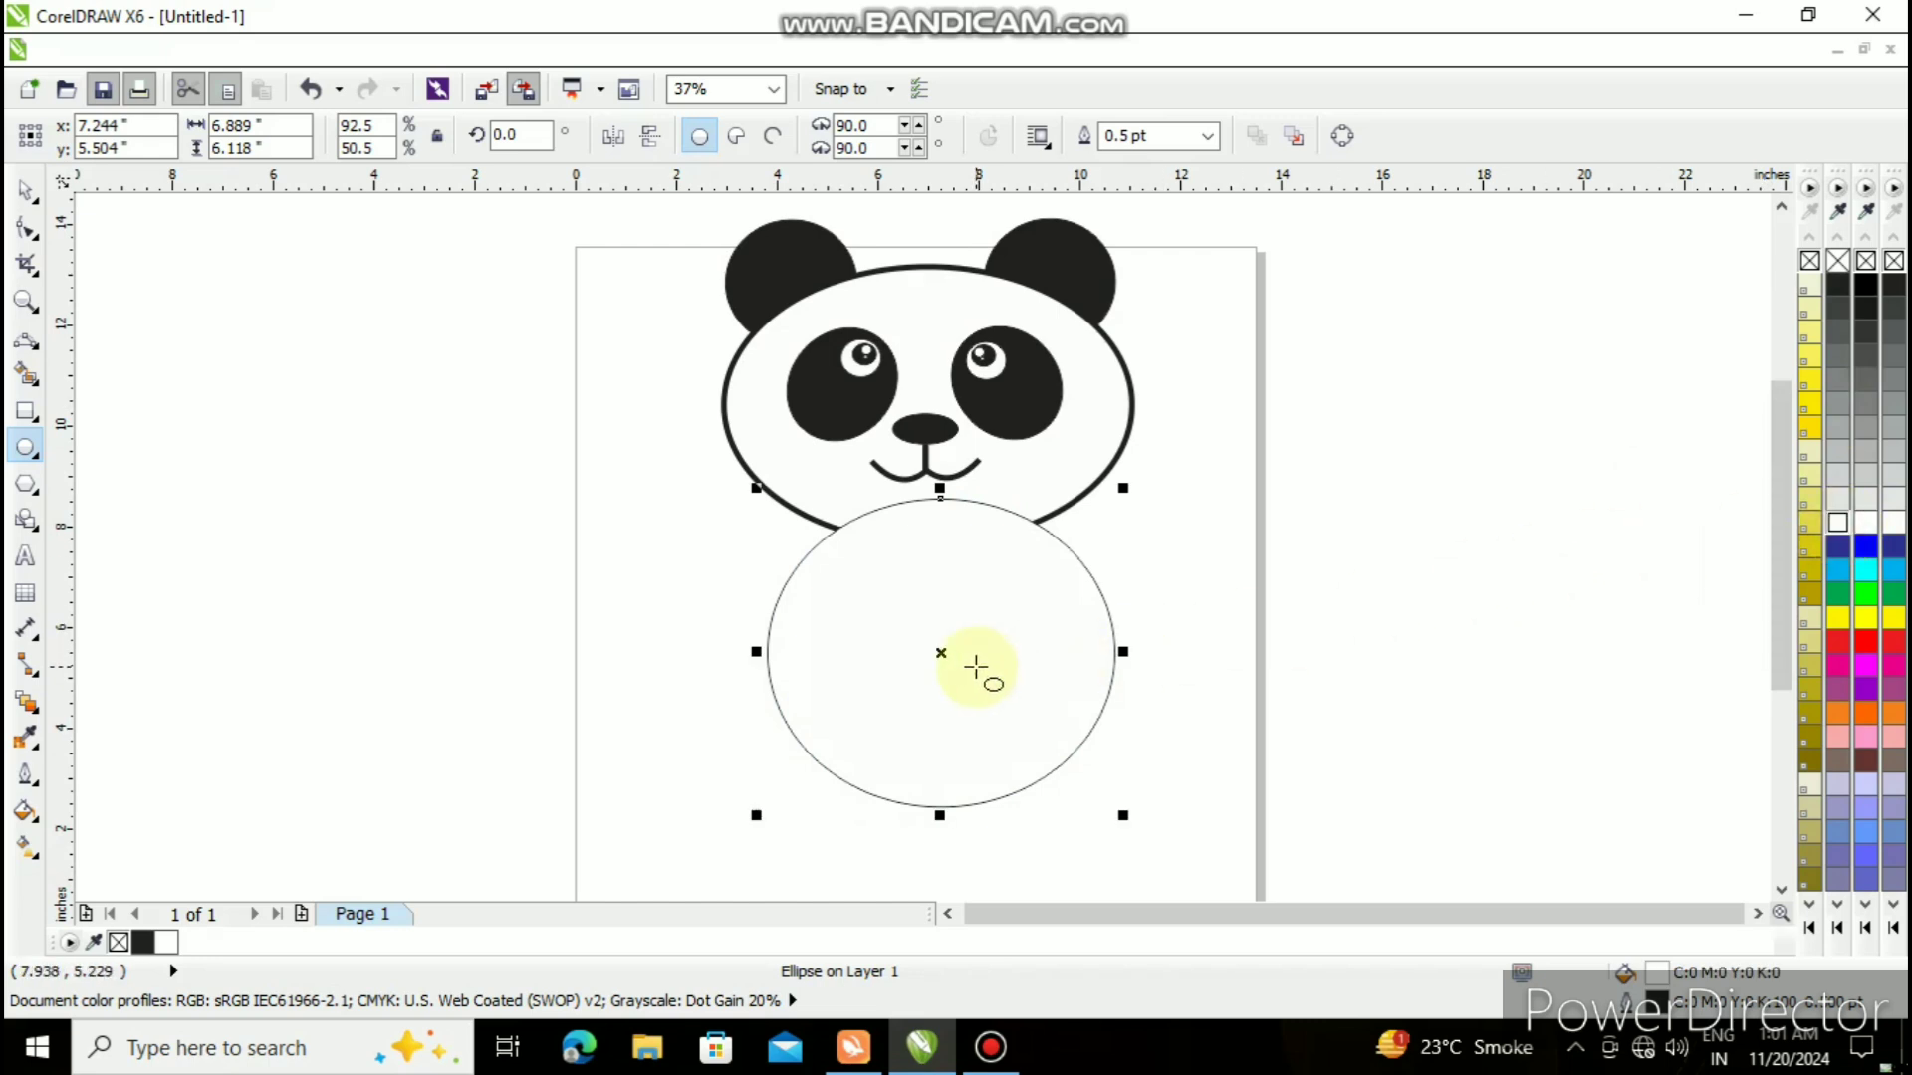
pyautogui.rightClick(975, 667)
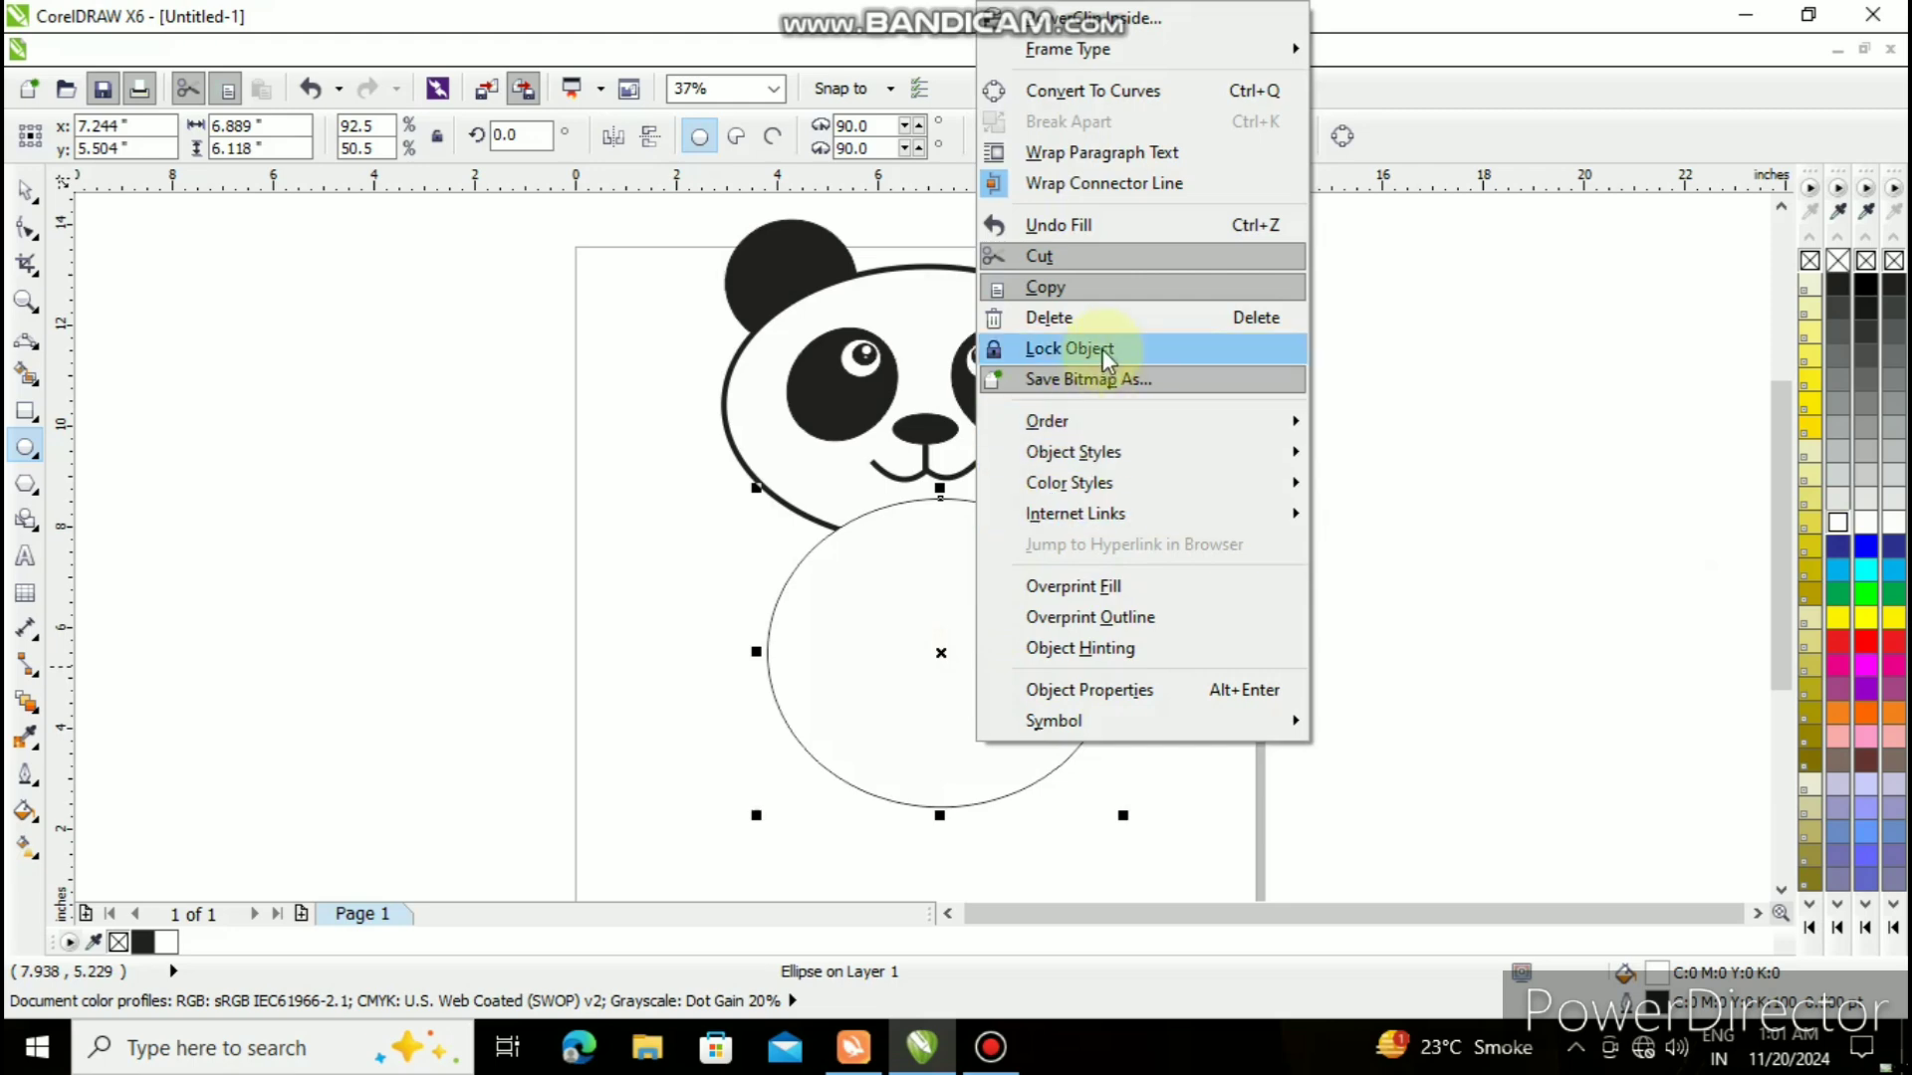
pyautogui.moveTo(1072, 422)
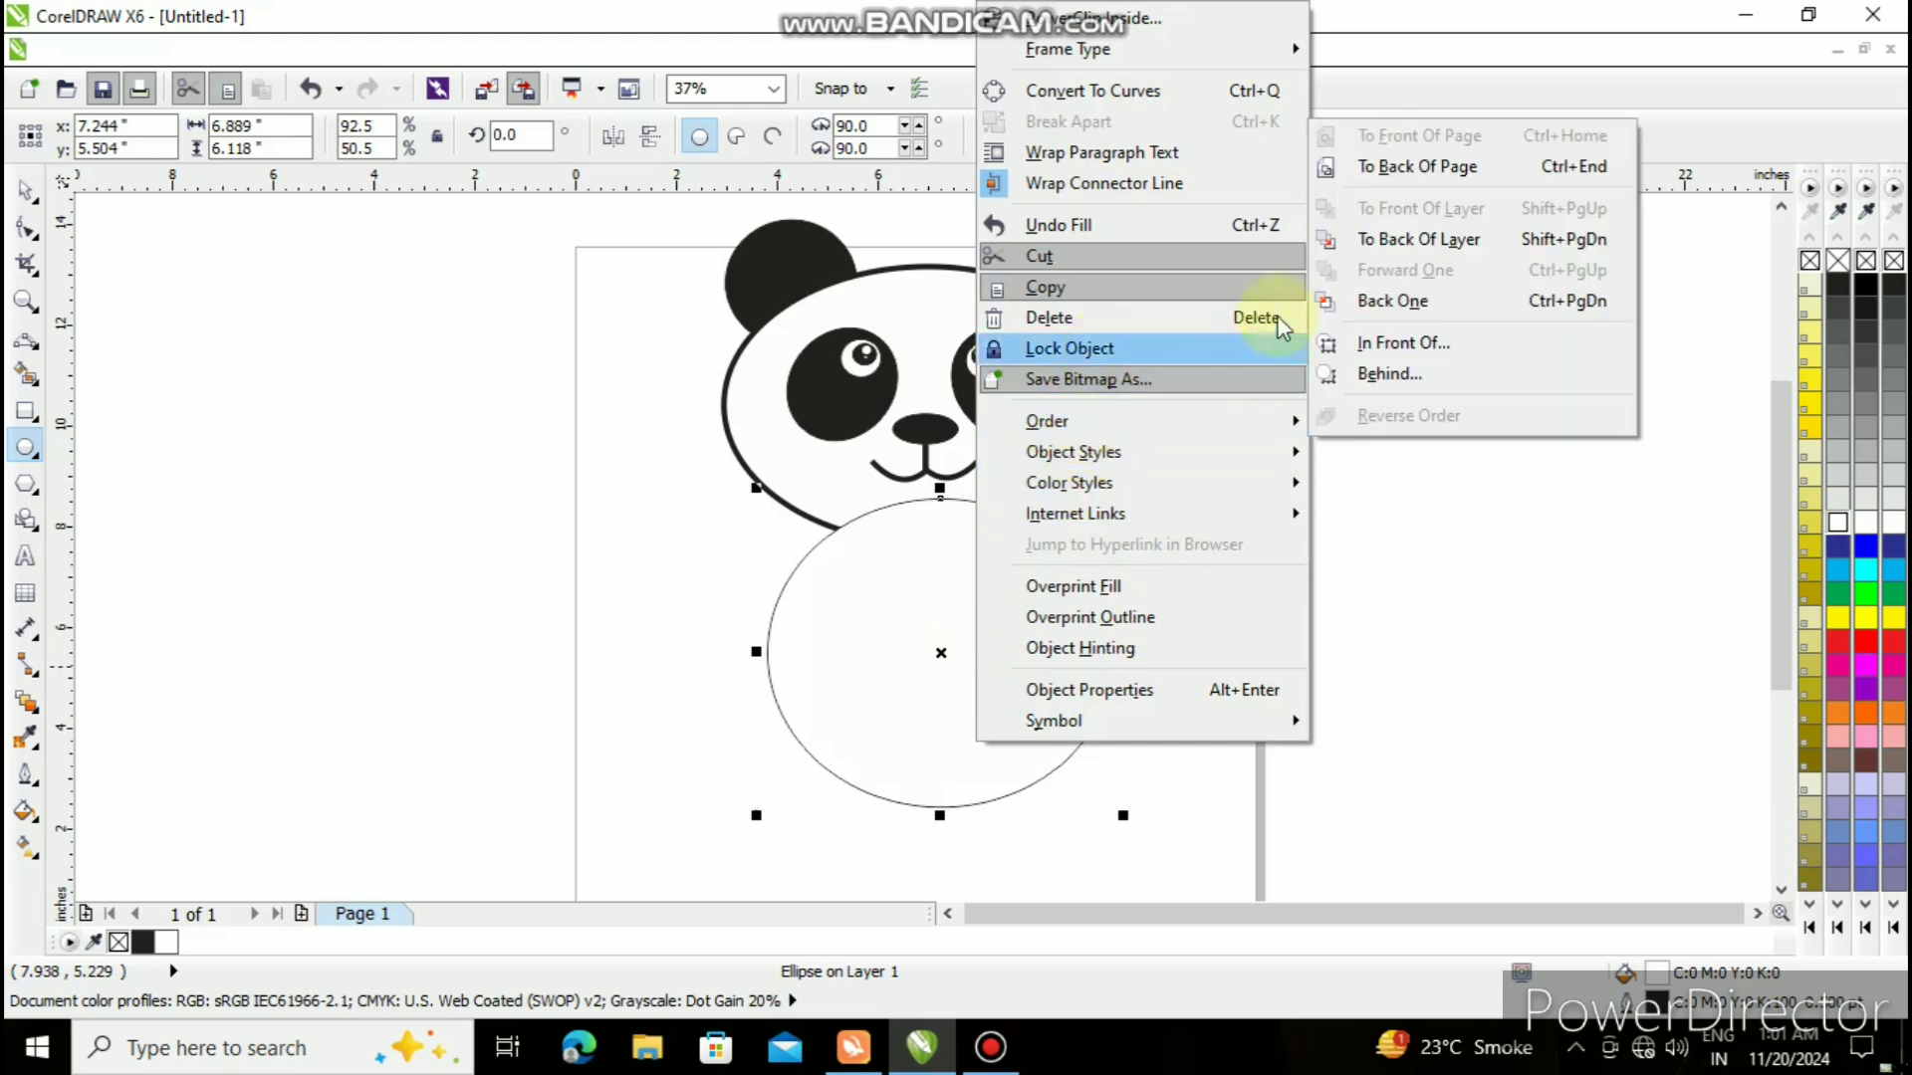
pyautogui.click(1418, 240)
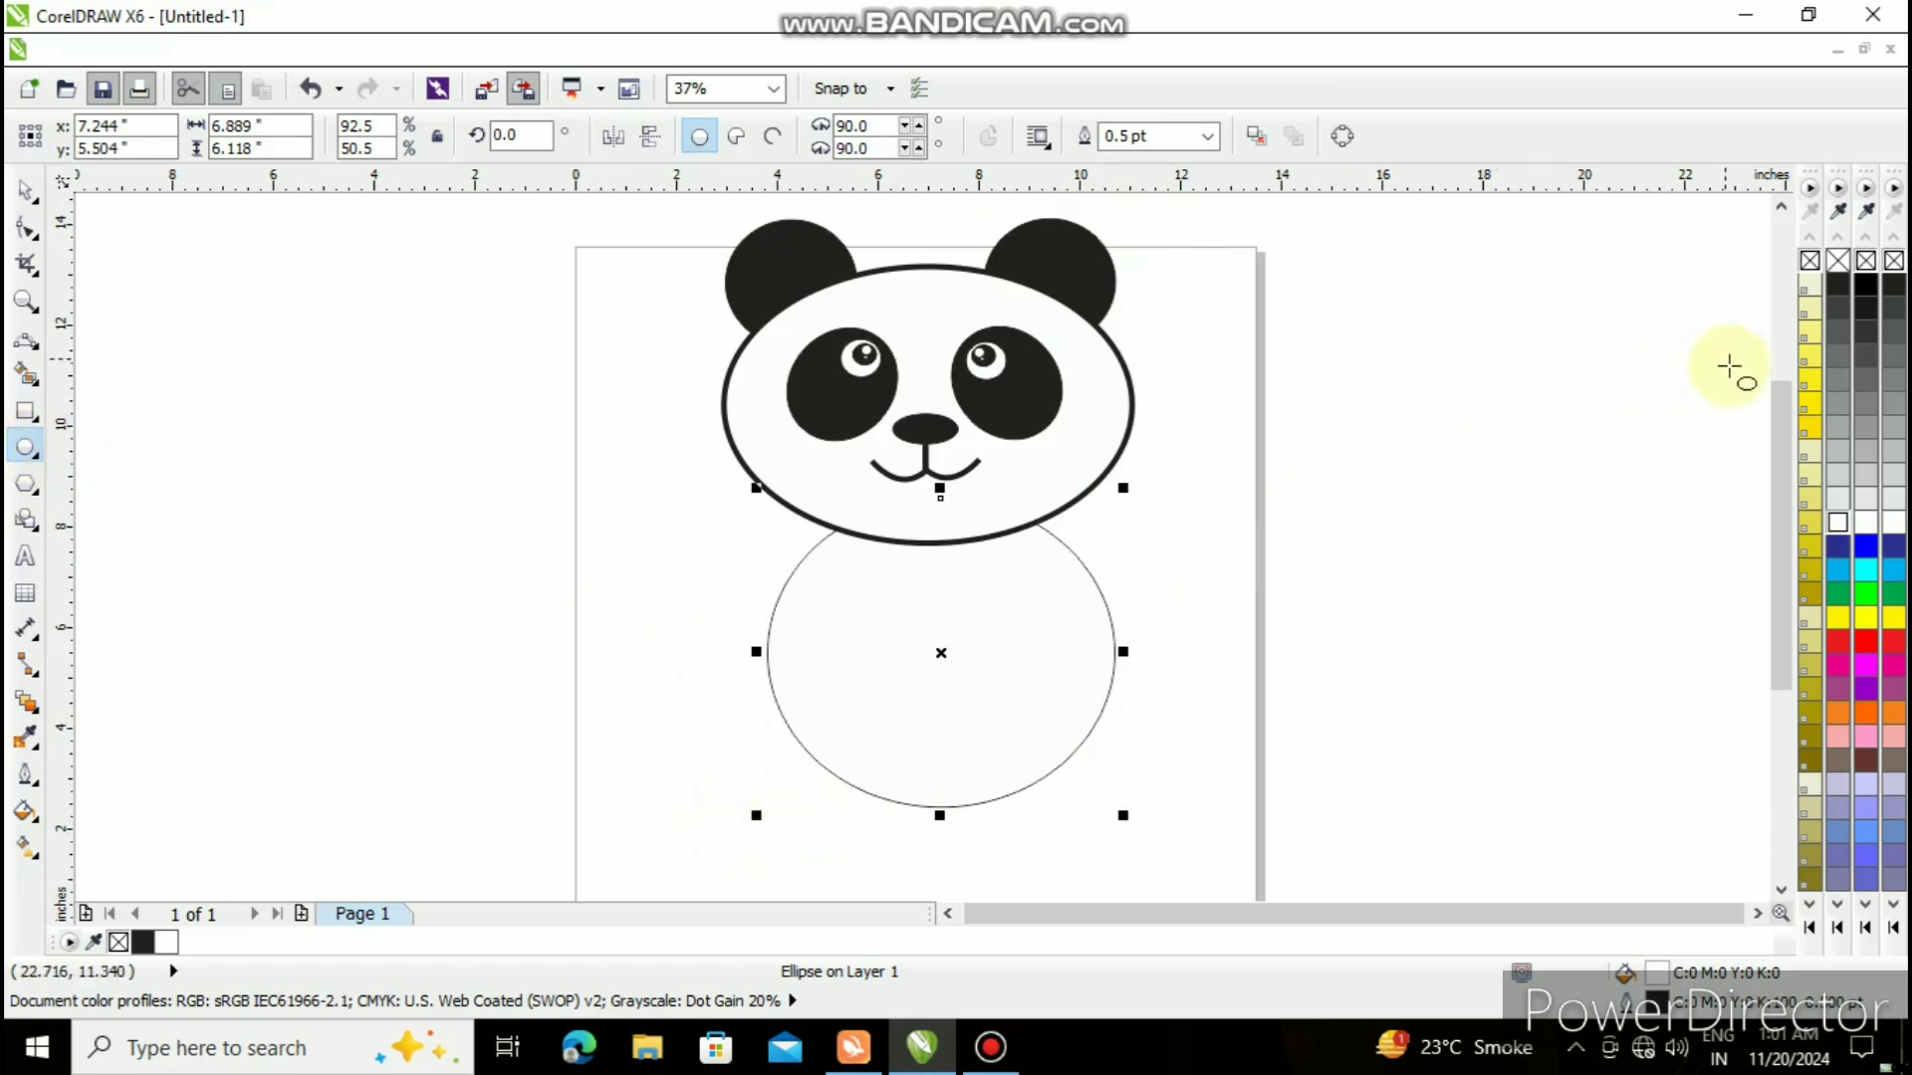
# - Draw a foot circle about 2.56 by 2.53 in over the body's lower-left edge and fill it black
pyautogui.scroll(-1, 1780, 435)
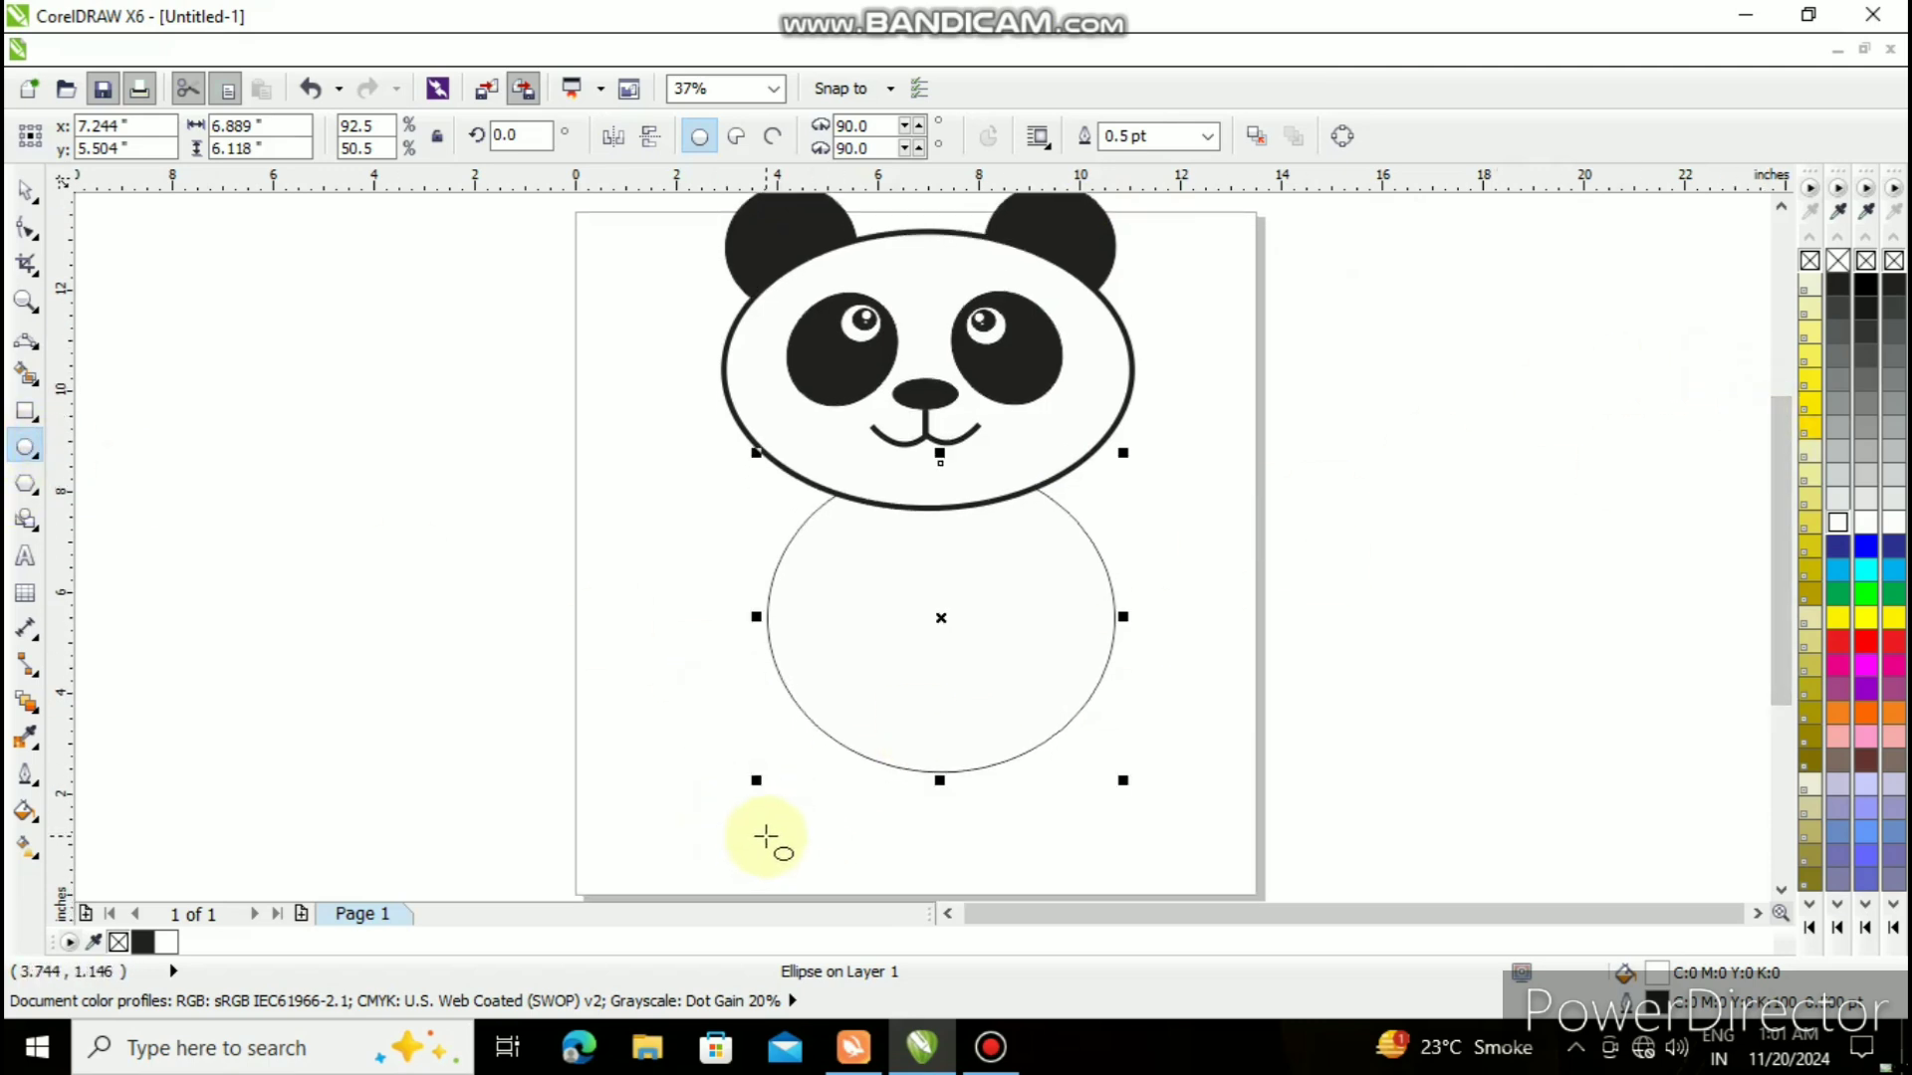
pyautogui.moveTo(765, 836); pyautogui.dragTo(895, 710)
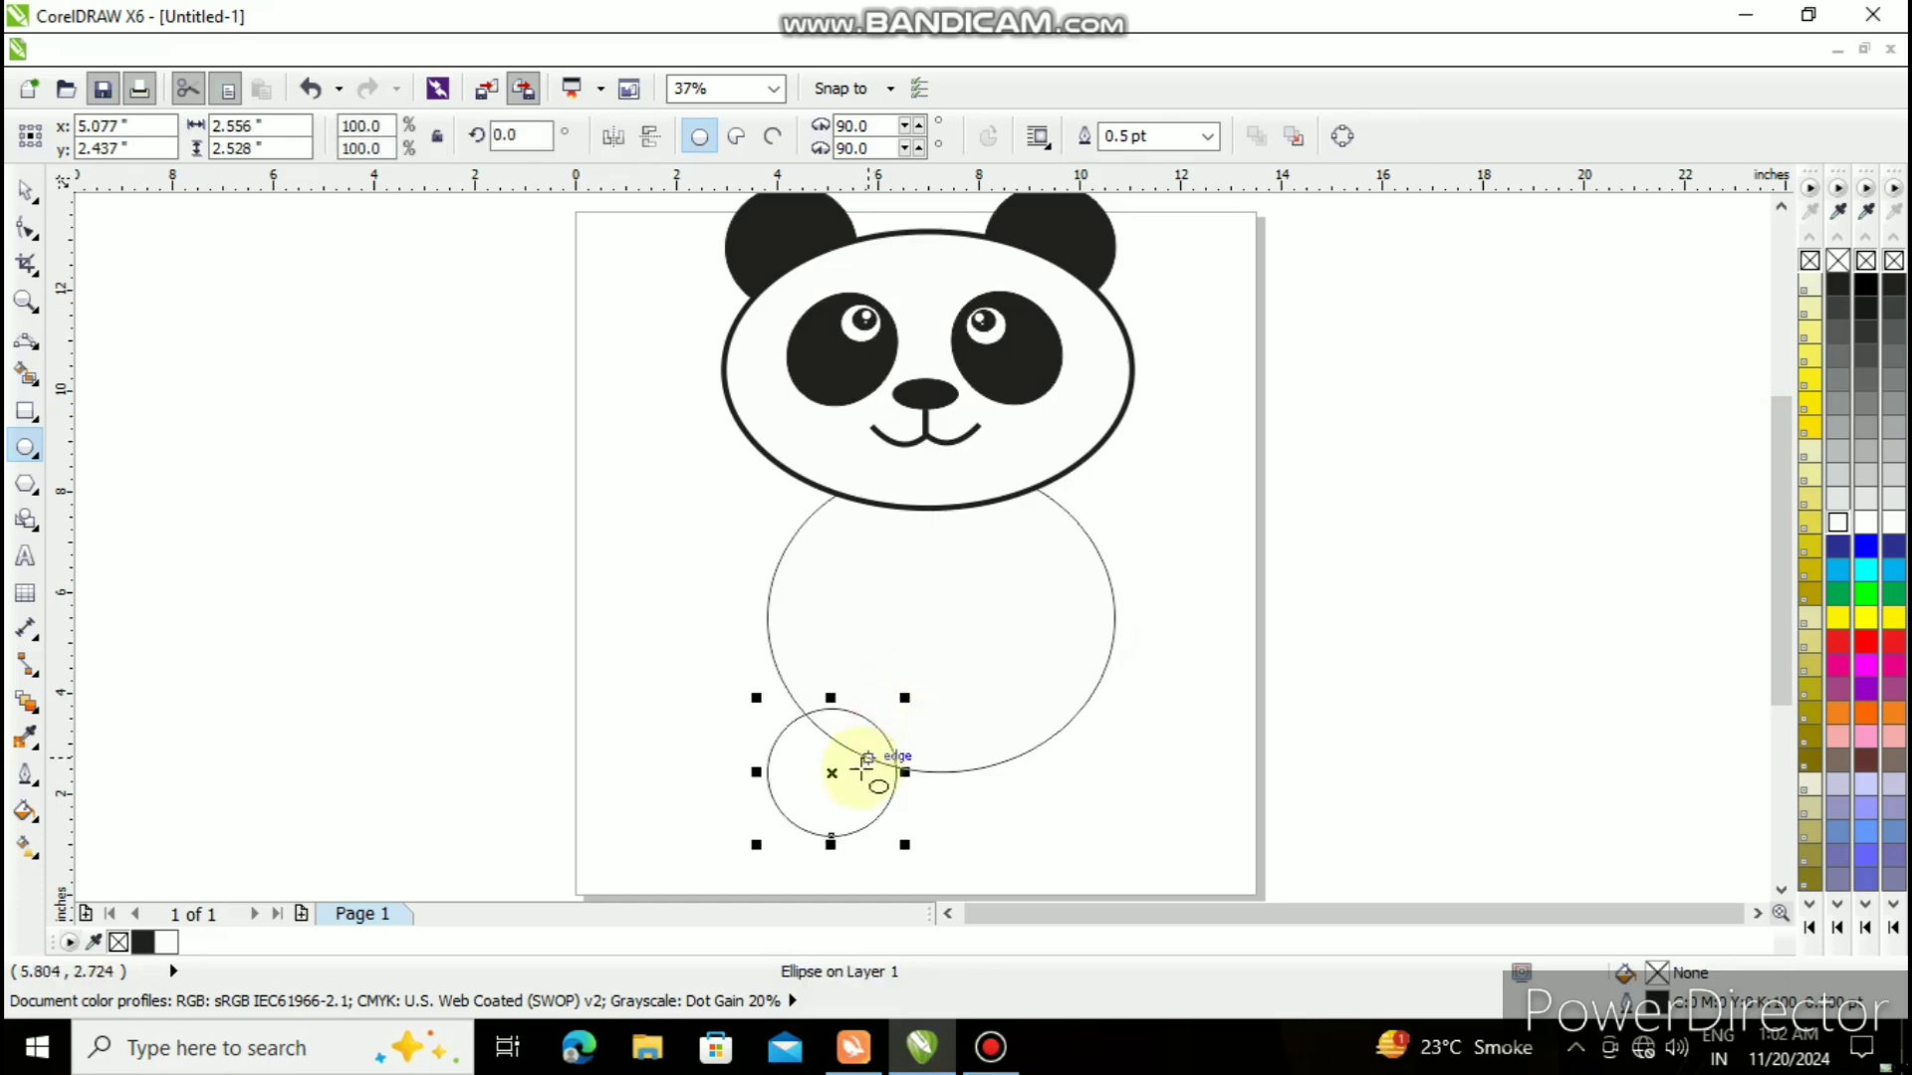
pyautogui.click(1838, 287)
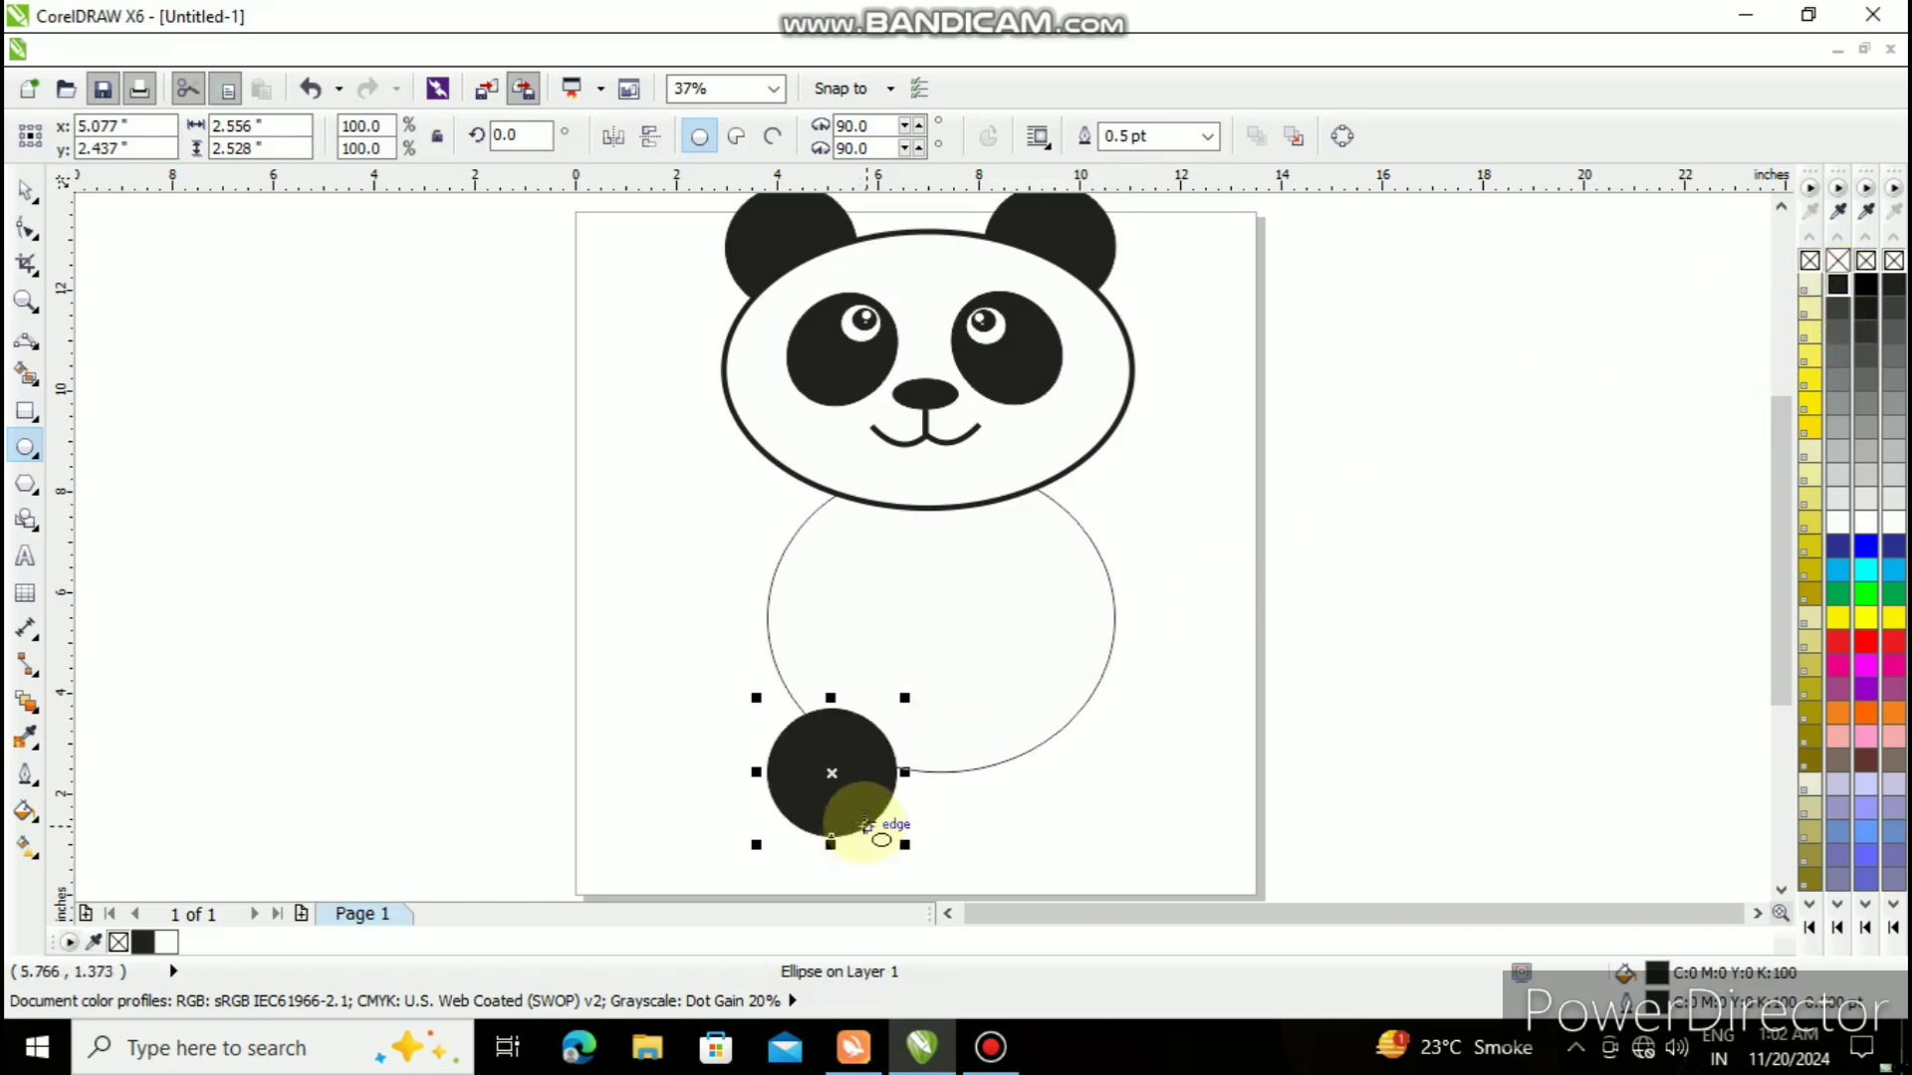
# - Nudge the black foot right and up to about x 5.30, y 2.76 in on the body's lower edge
pyautogui.press('Right')
pyautogui.press('Right')
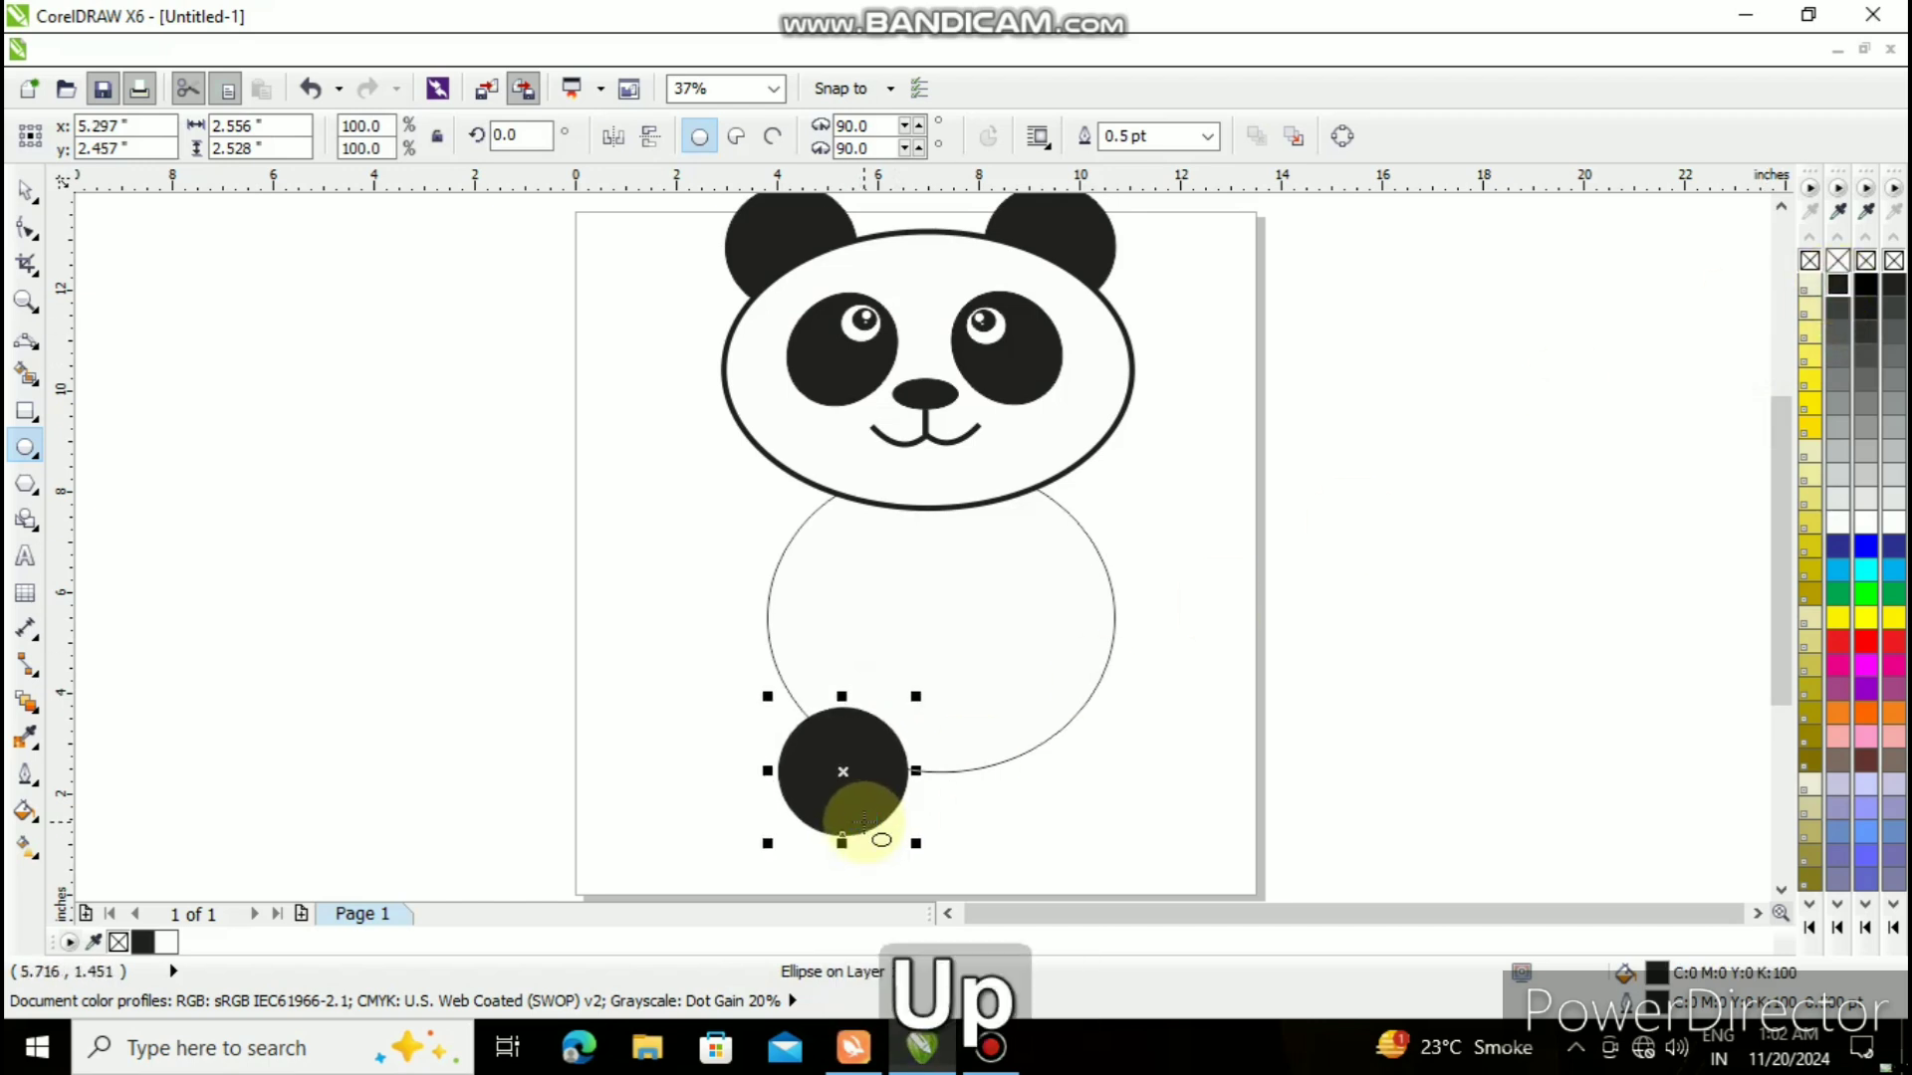
pyautogui.press('Up')
pyautogui.press('Up')
pyautogui.press('Up')
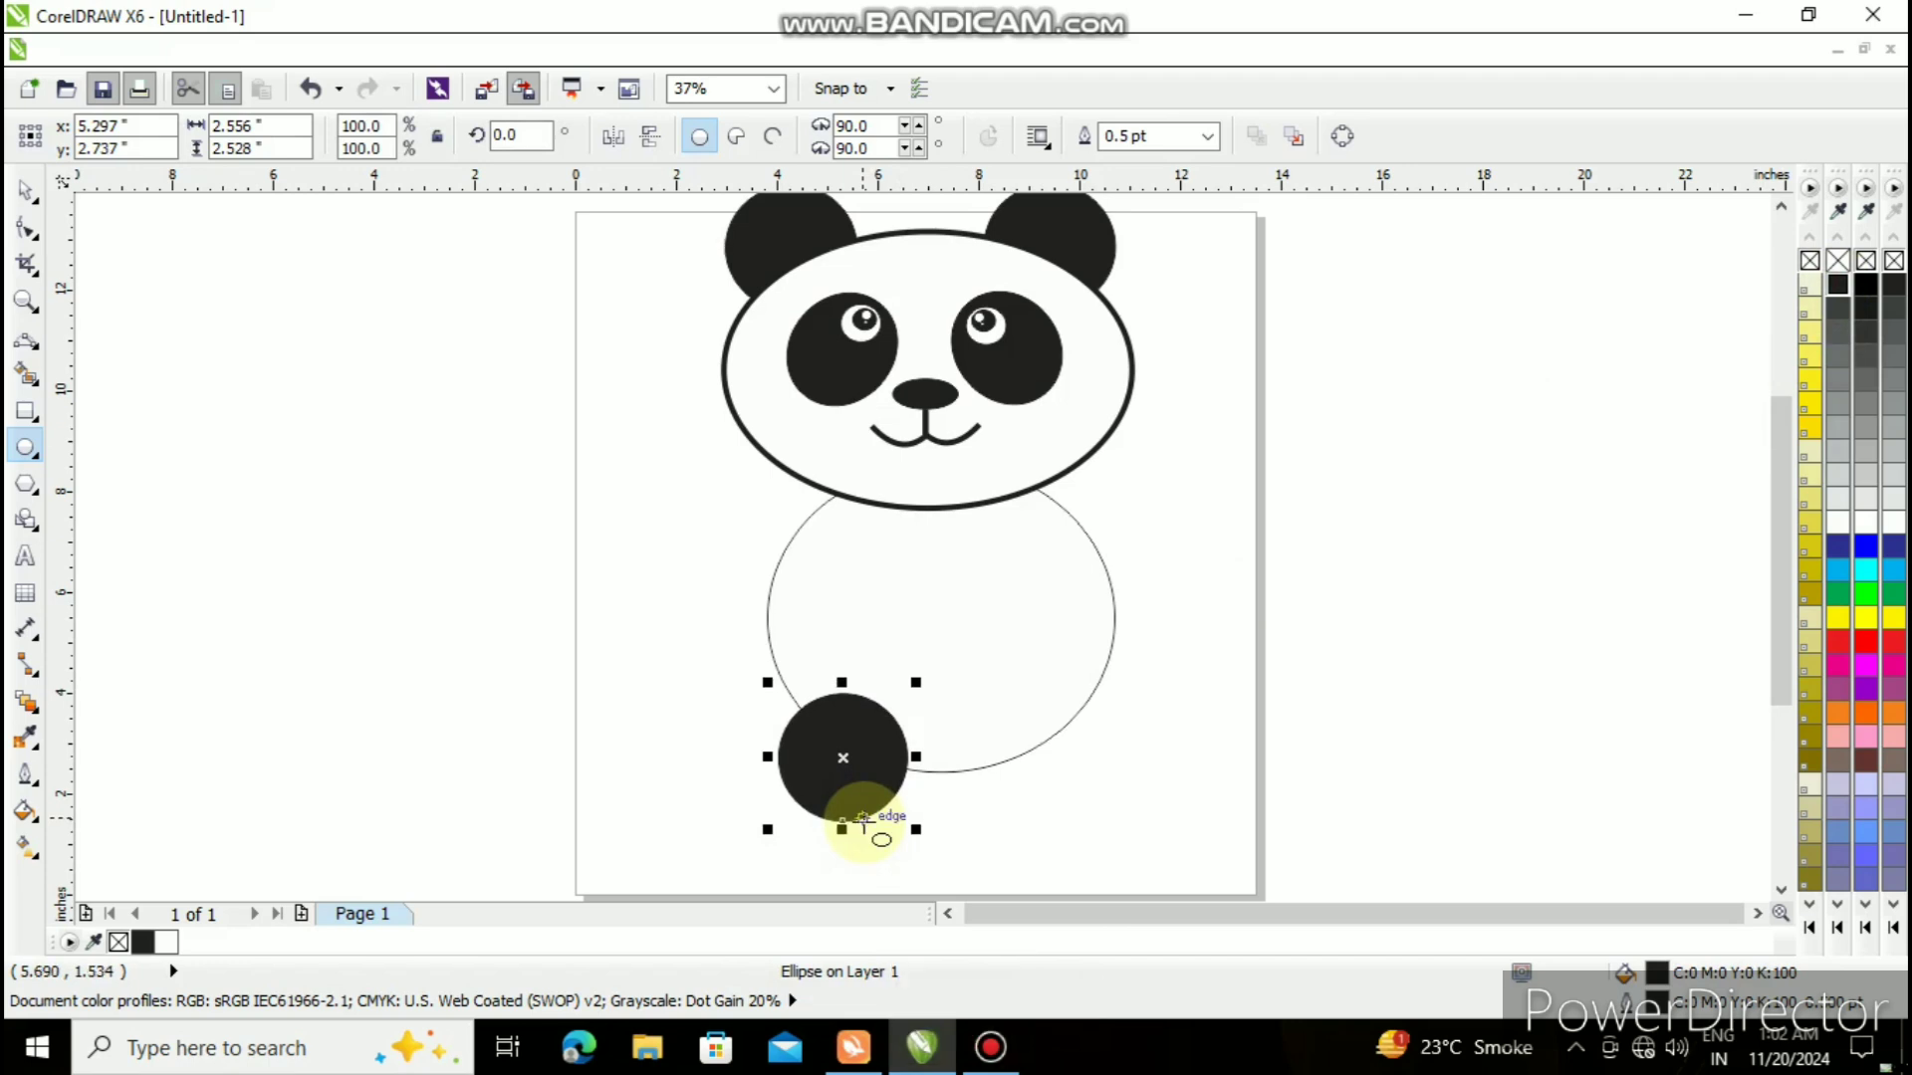
pyautogui.press('Up')
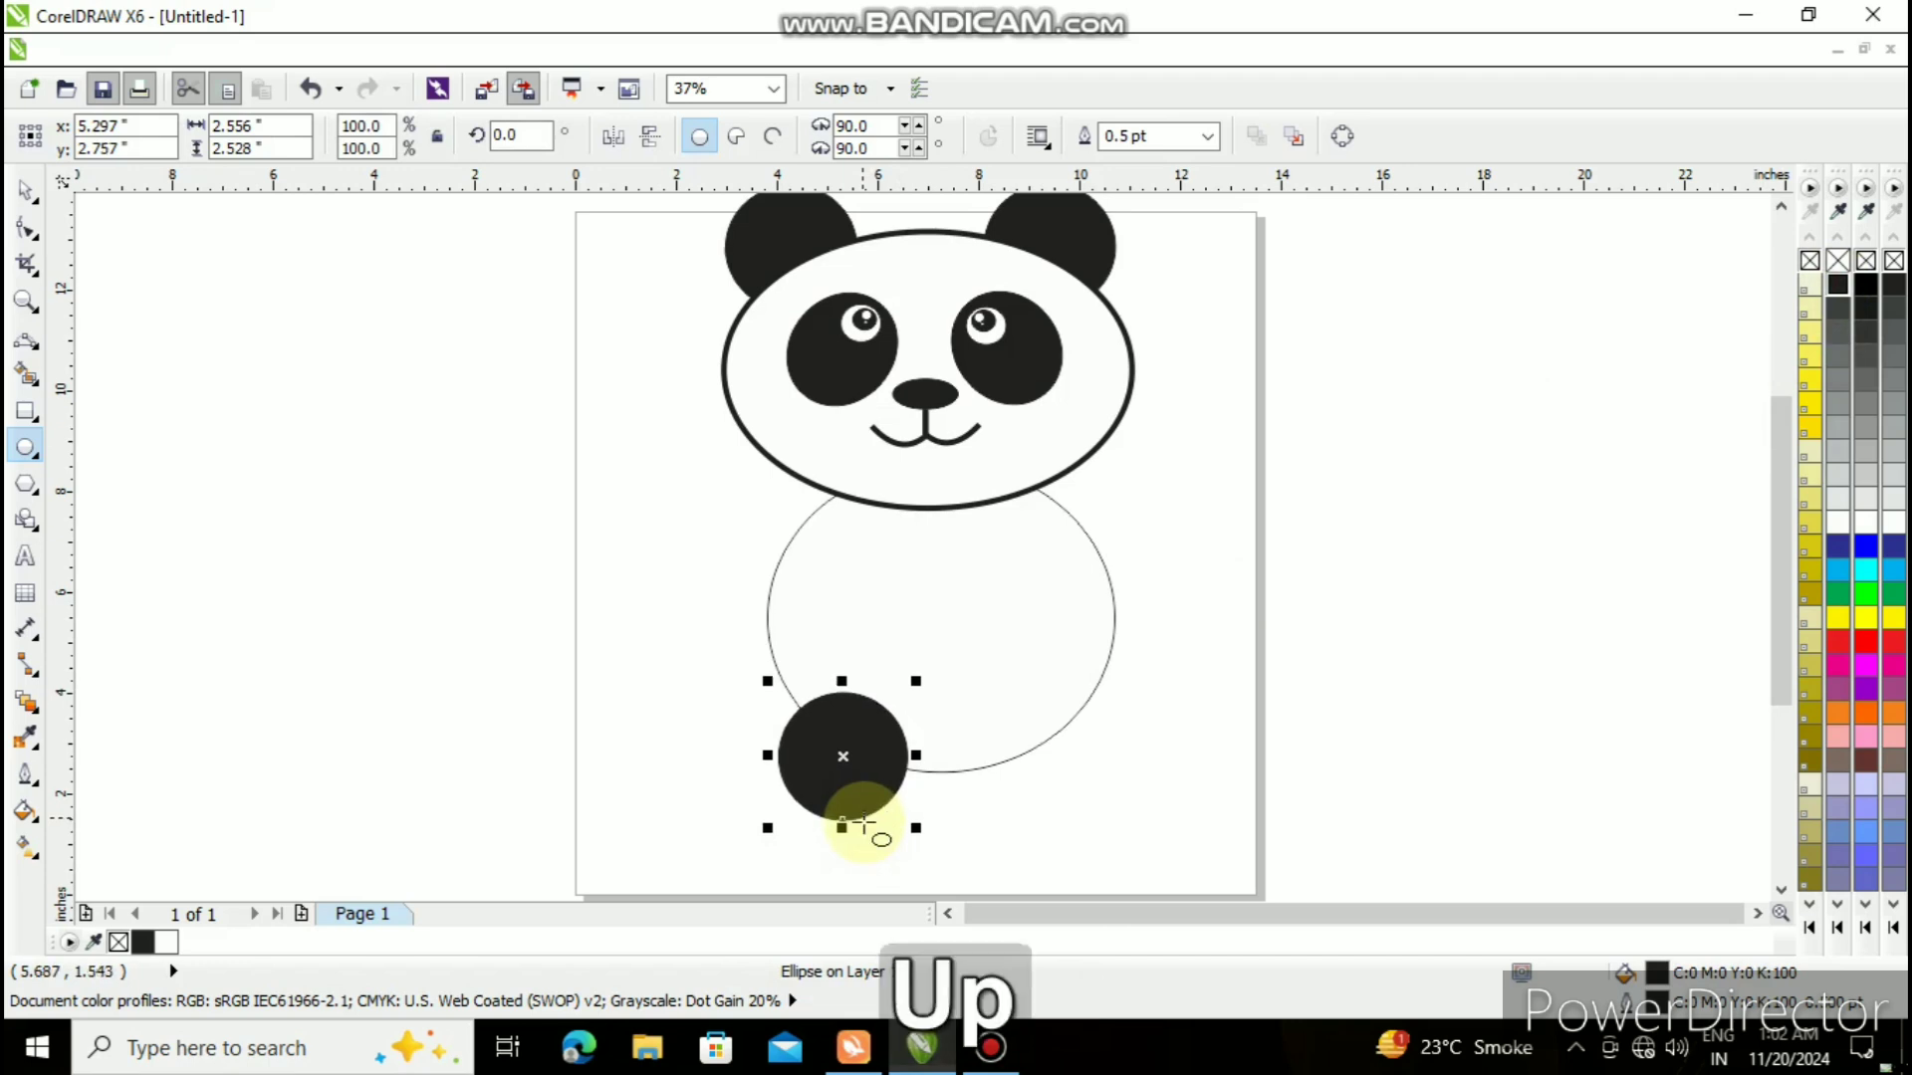
# - Duplicate the foot, place the copy at the body's lower right, about x 9.97, y 2.95 in, and shift the original to about x 4.91, y 2.92 in
pyautogui.hotkey('ctrl', 'd')
pyautogui.press('Right')
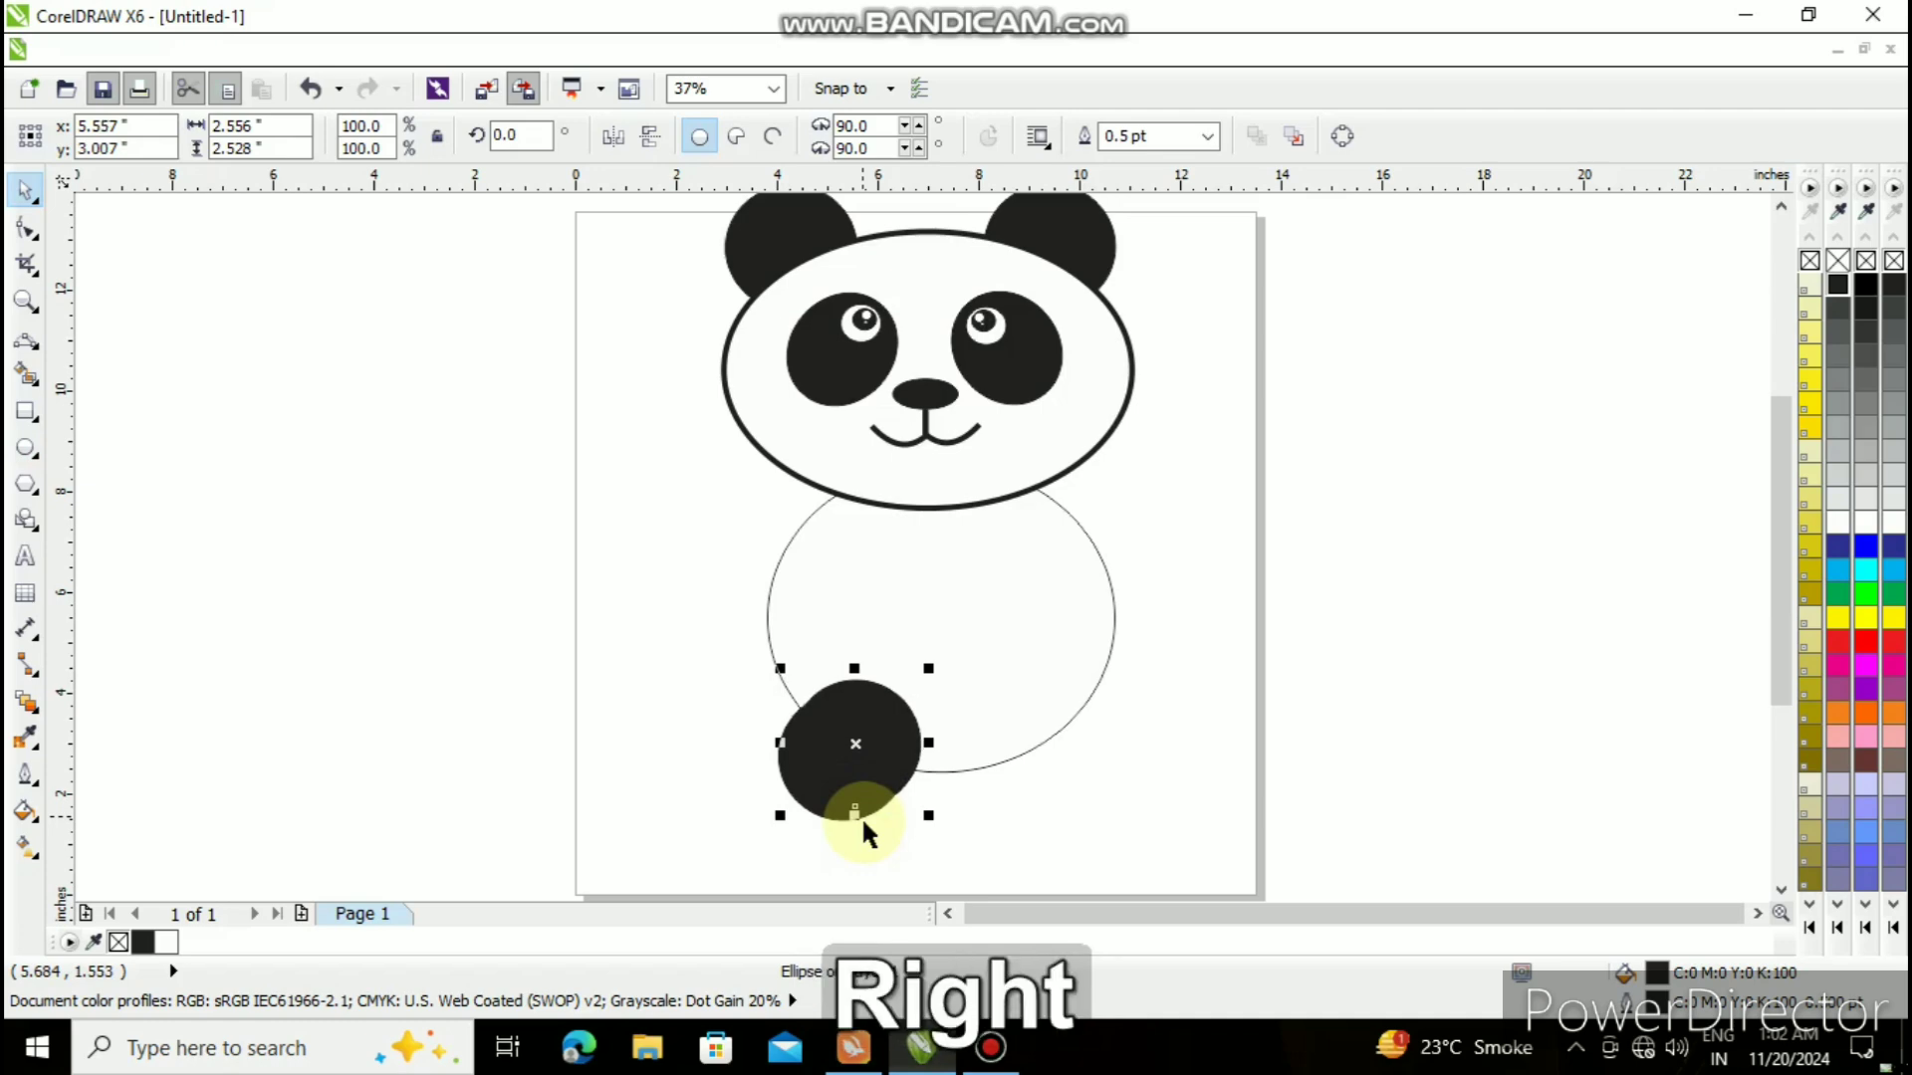
pyautogui.press('Right')
pyautogui.press('Right')
pyautogui.press('Right')
pyautogui.press('Right')
pyautogui.press('Right')
pyautogui.press('Right')
pyautogui.press('Right')
pyautogui.press('Right')
pyautogui.press('Right')
pyautogui.press('Right')
pyautogui.press('Right')
pyautogui.press('Right')
pyautogui.press('Right')
pyautogui.press('Right')
pyautogui.press('Right')
pyautogui.press('Right')
pyautogui.press('Right')
pyautogui.press('Right')
pyautogui.press('Right')
pyautogui.press('Right')
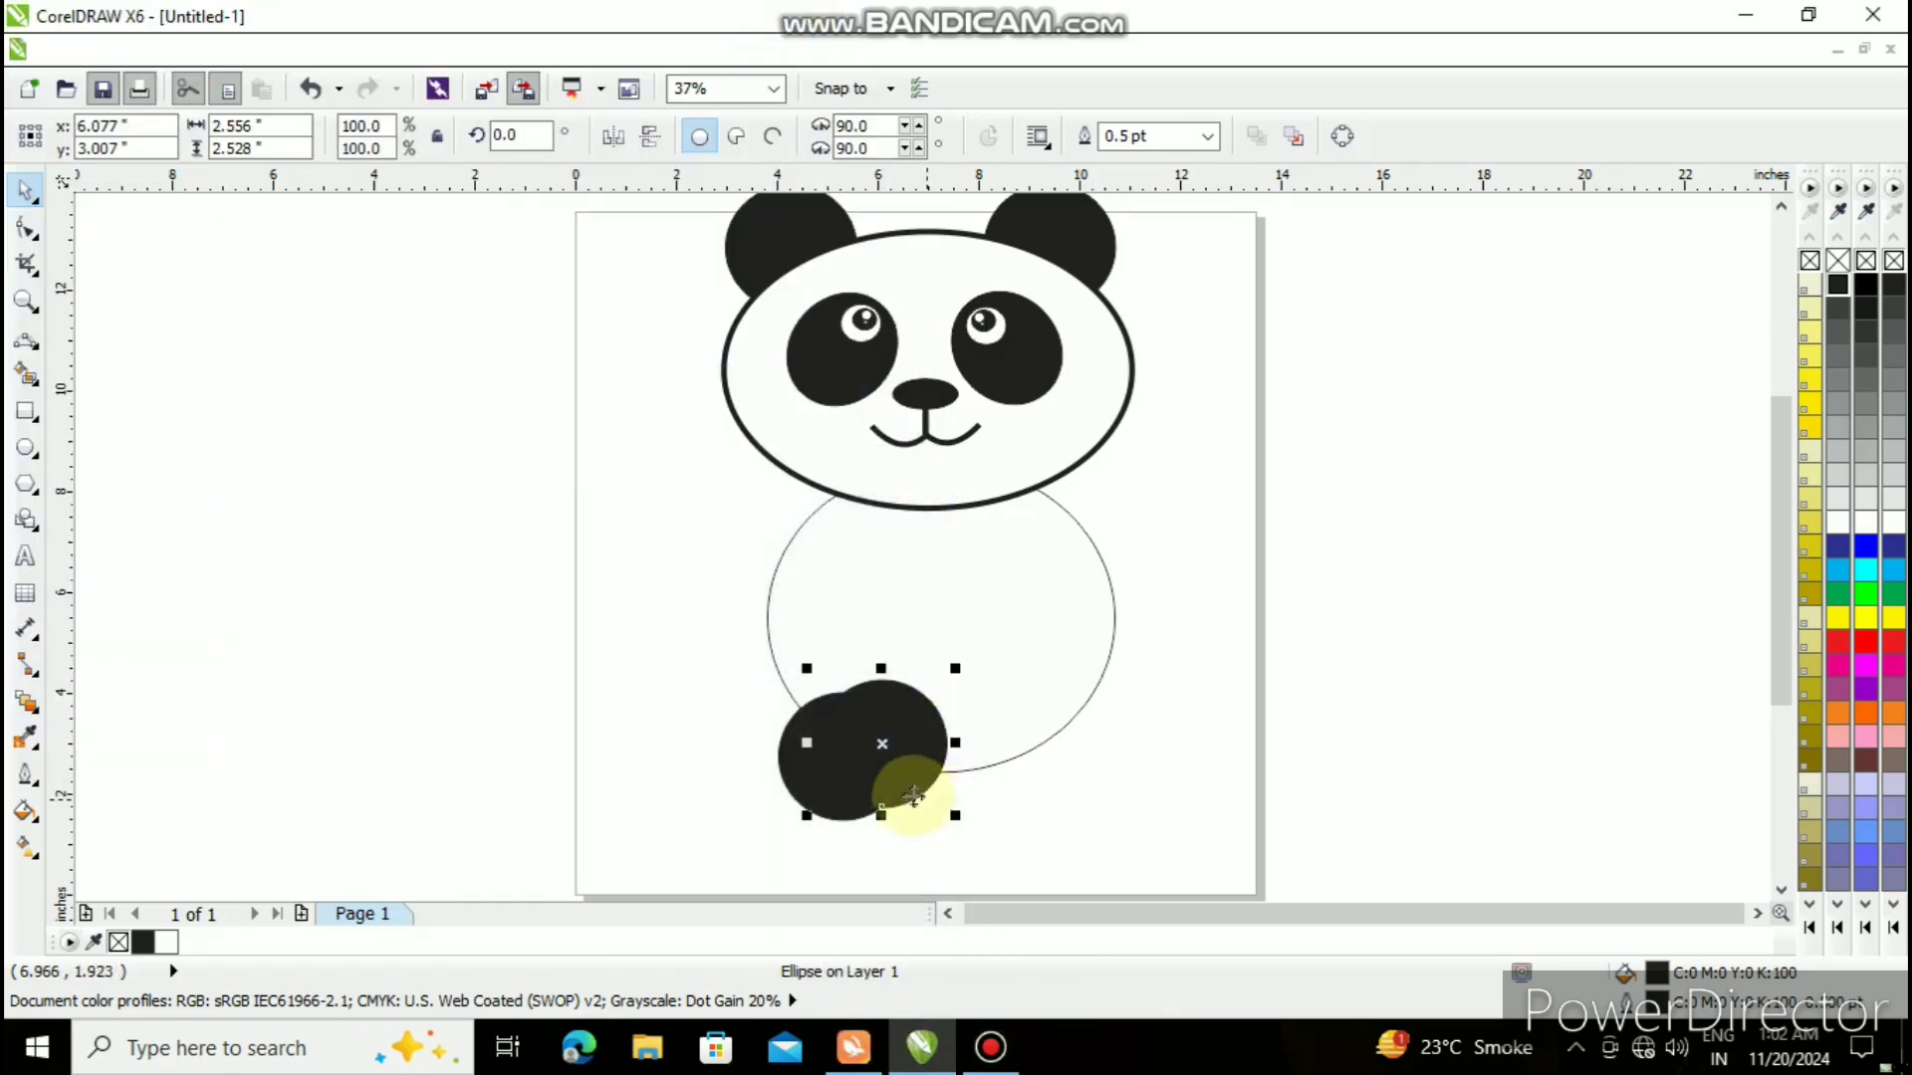
pyautogui.click(881, 739)
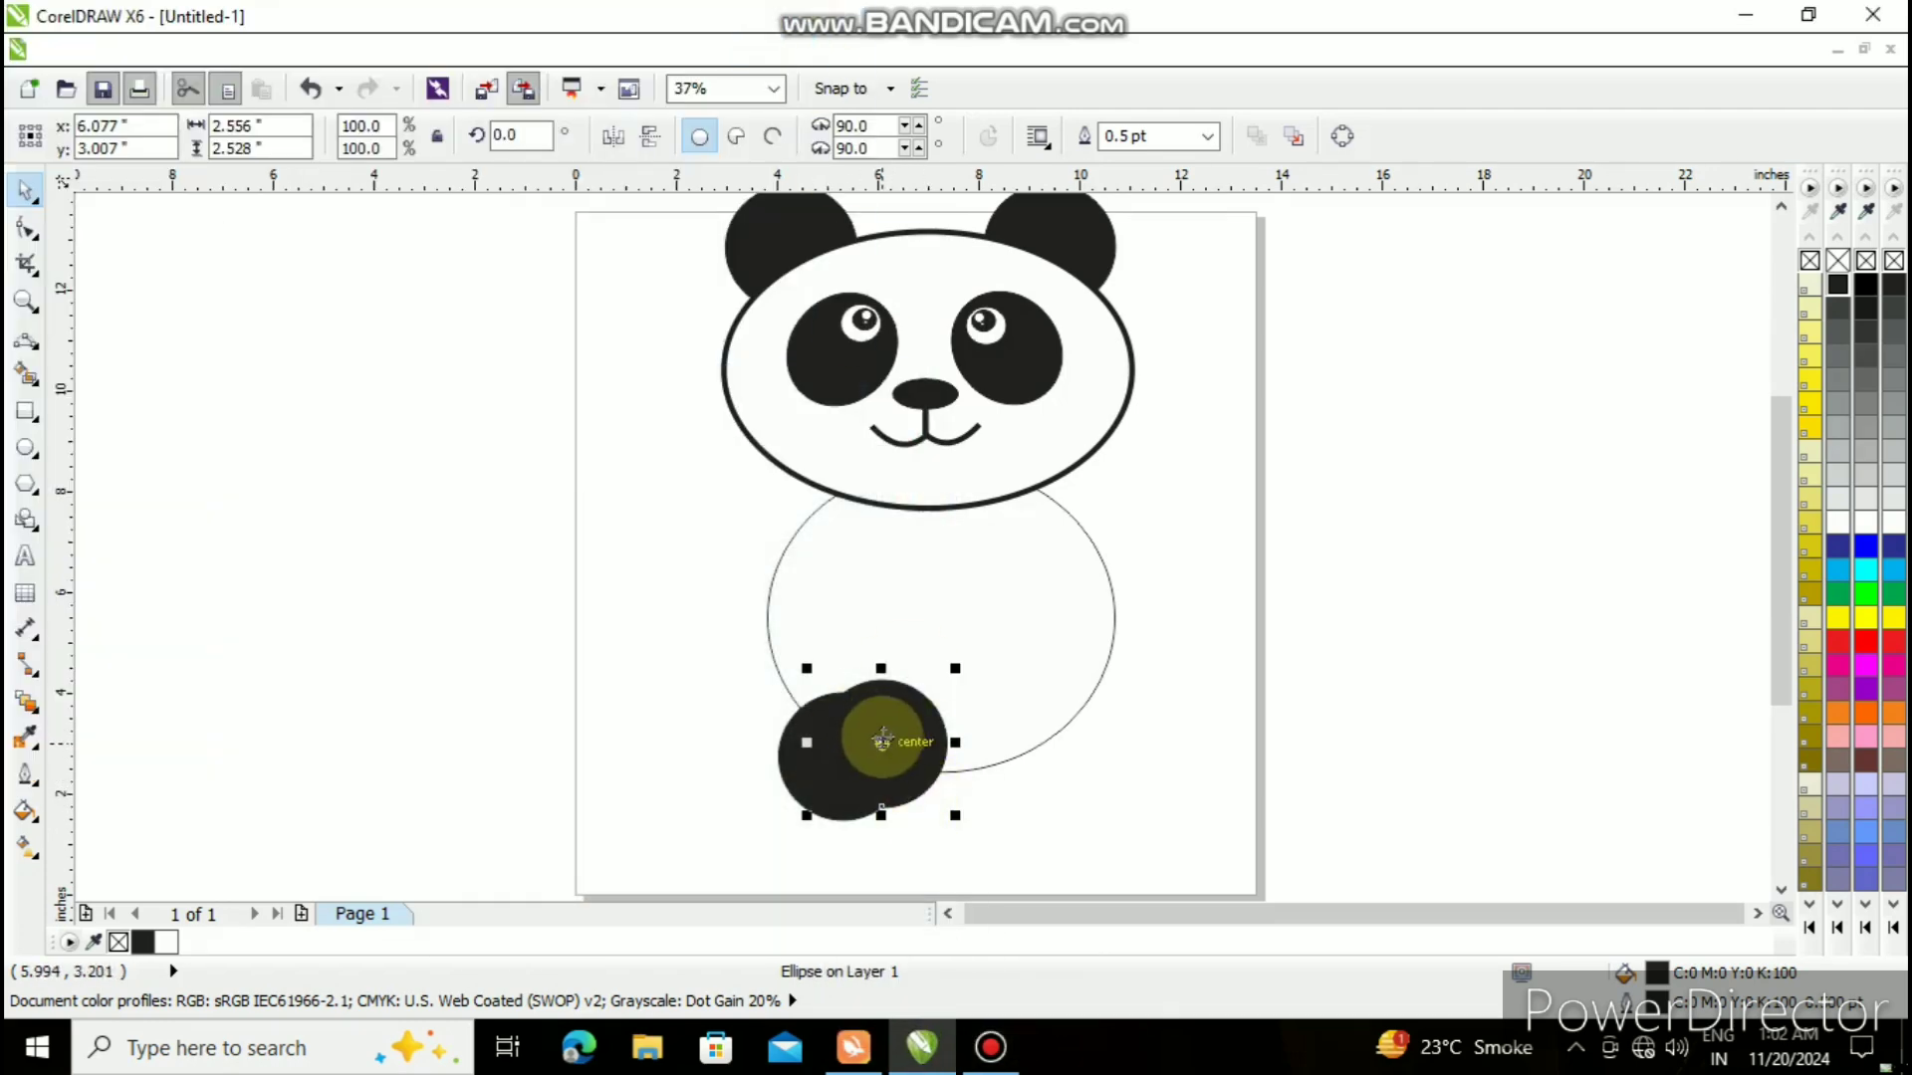
pyautogui.moveTo(882, 739); pyautogui.dragTo(1079, 747)
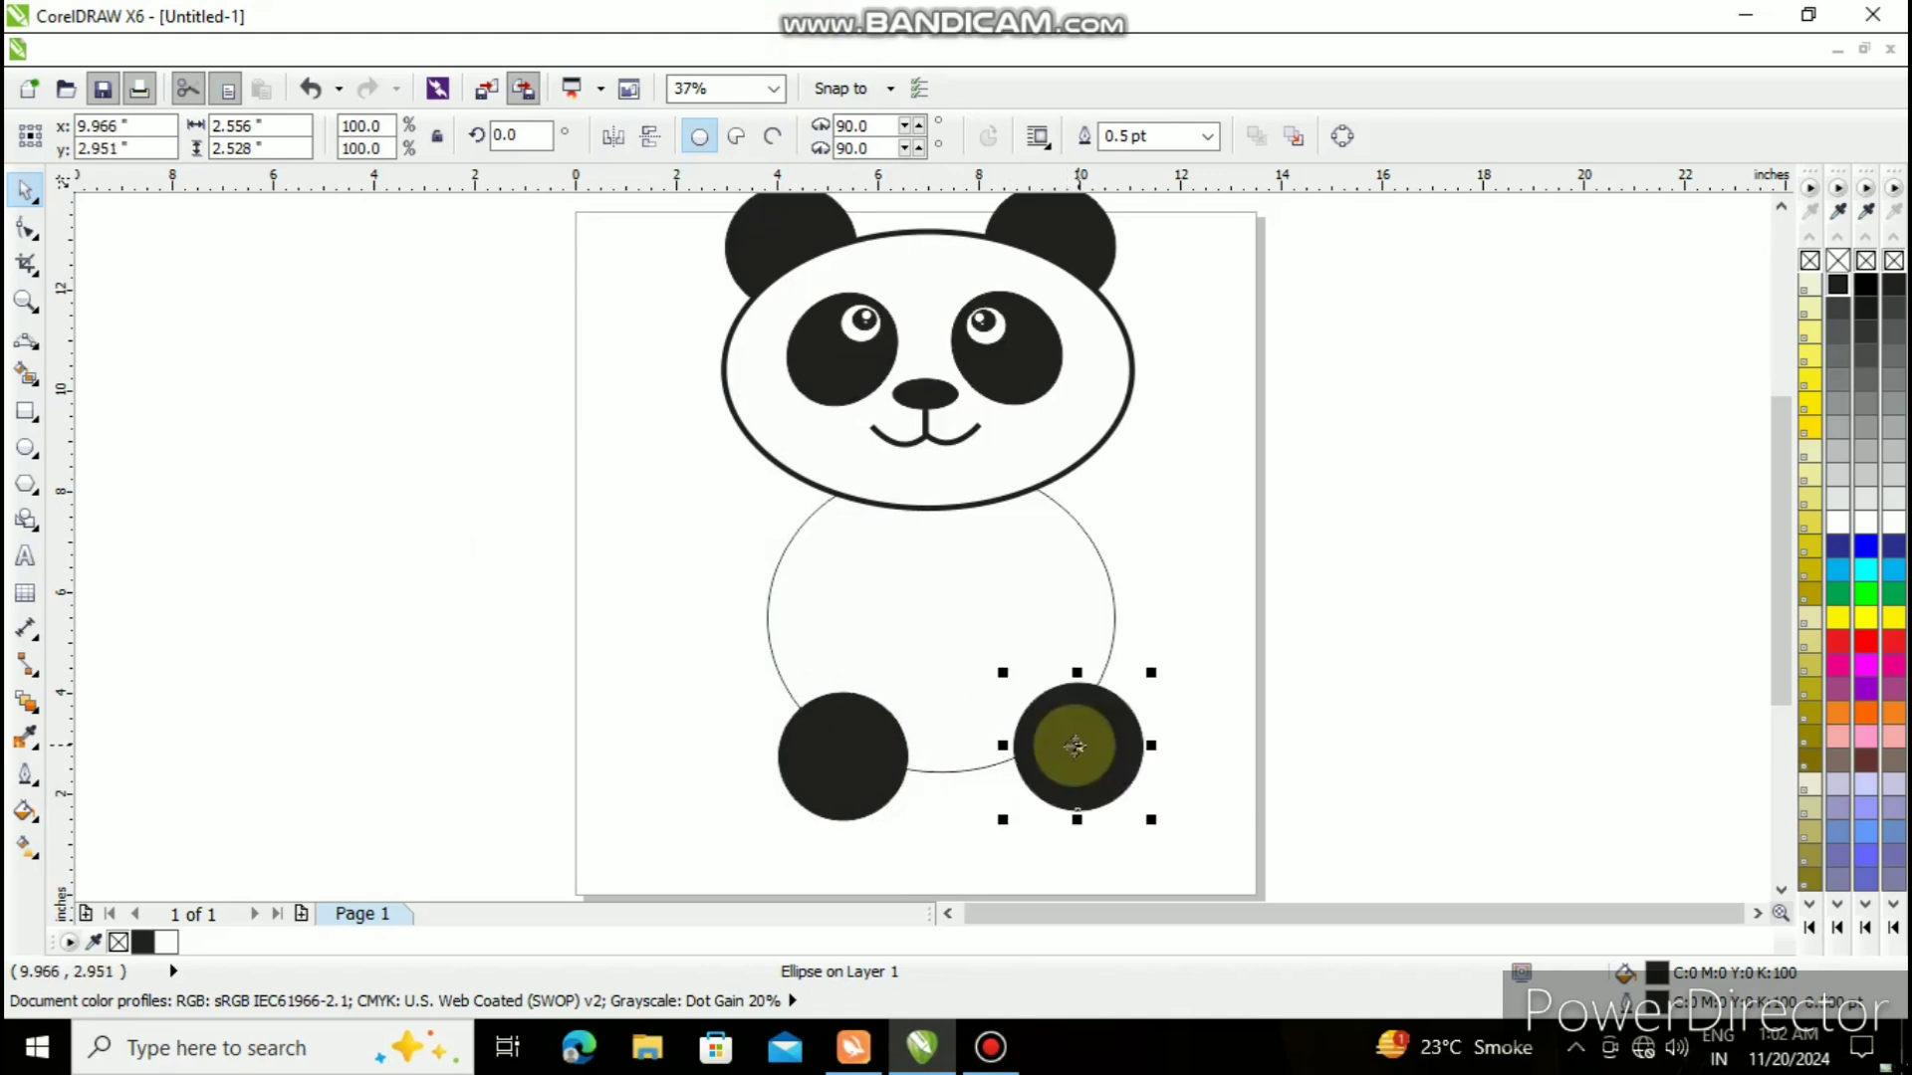
pyautogui.click(856, 759)
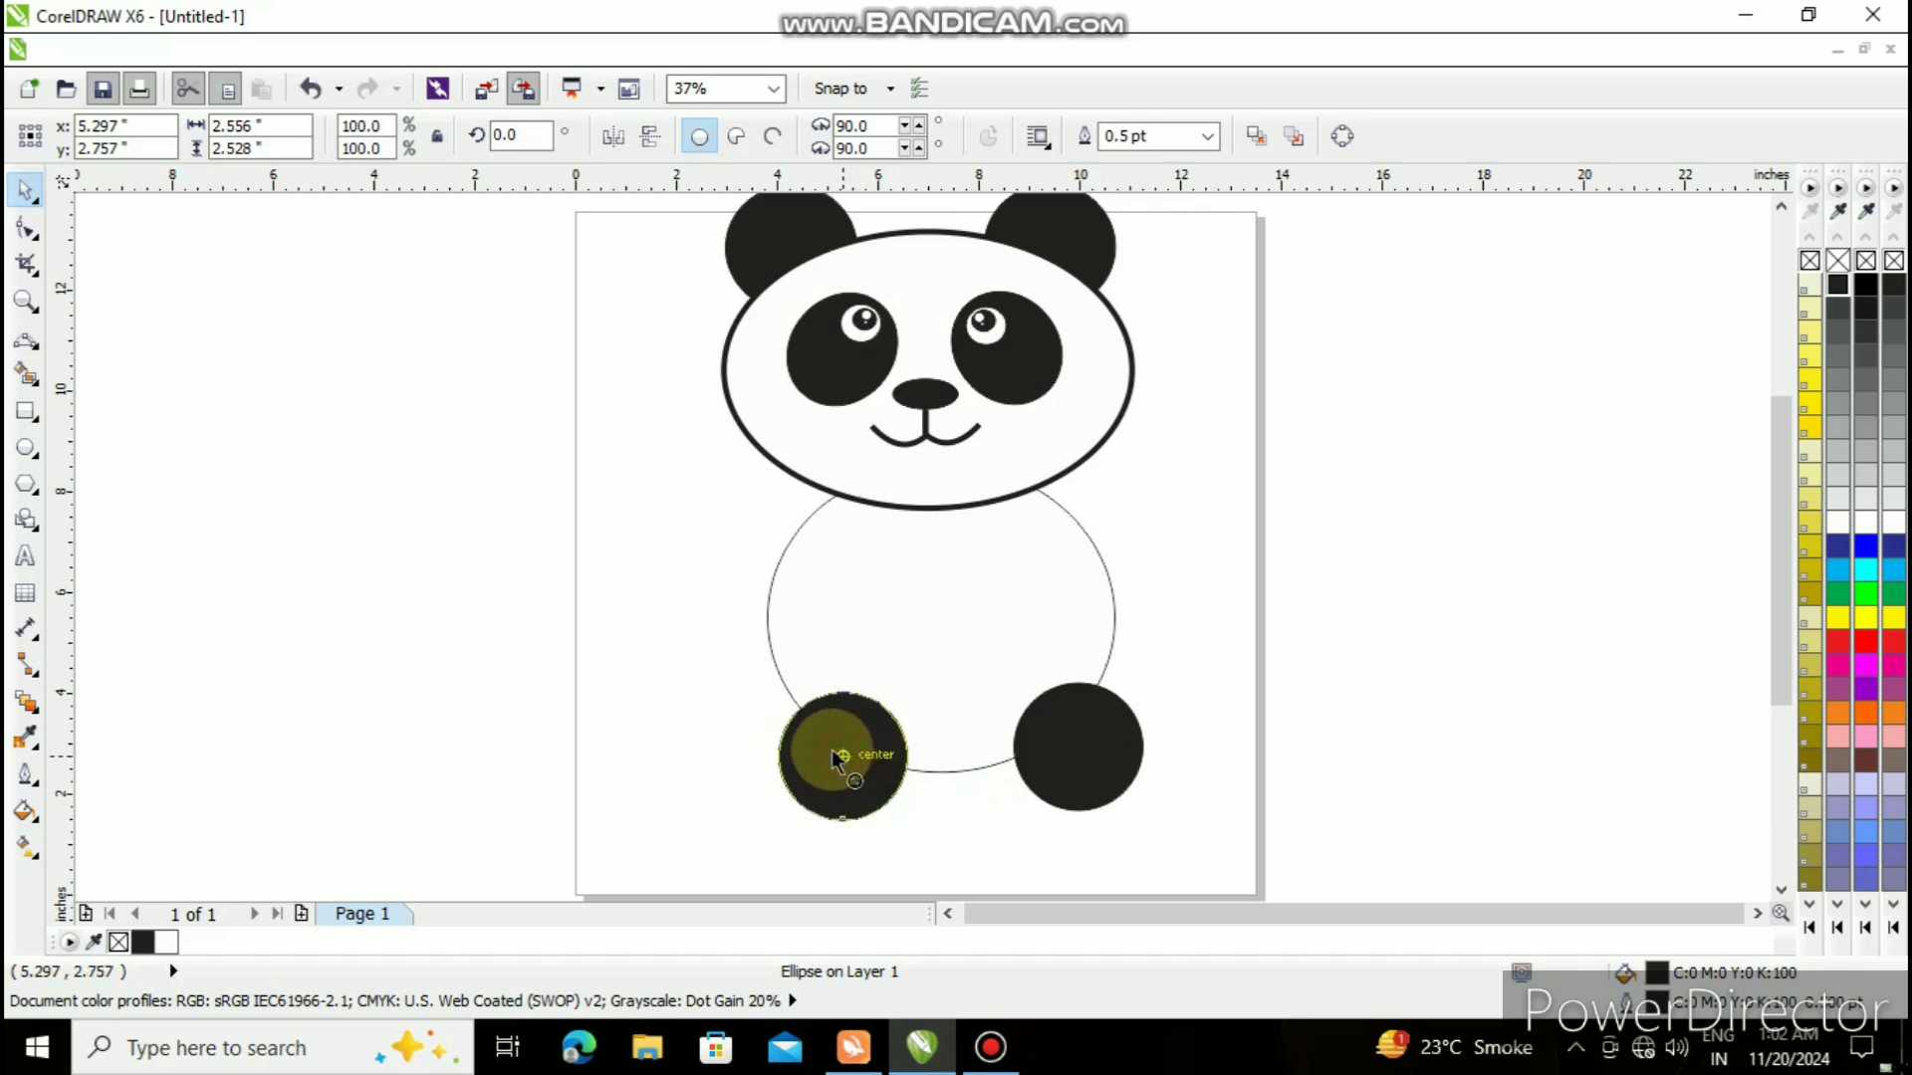
pyautogui.moveTo(843, 756); pyautogui.dragTo(822, 748)
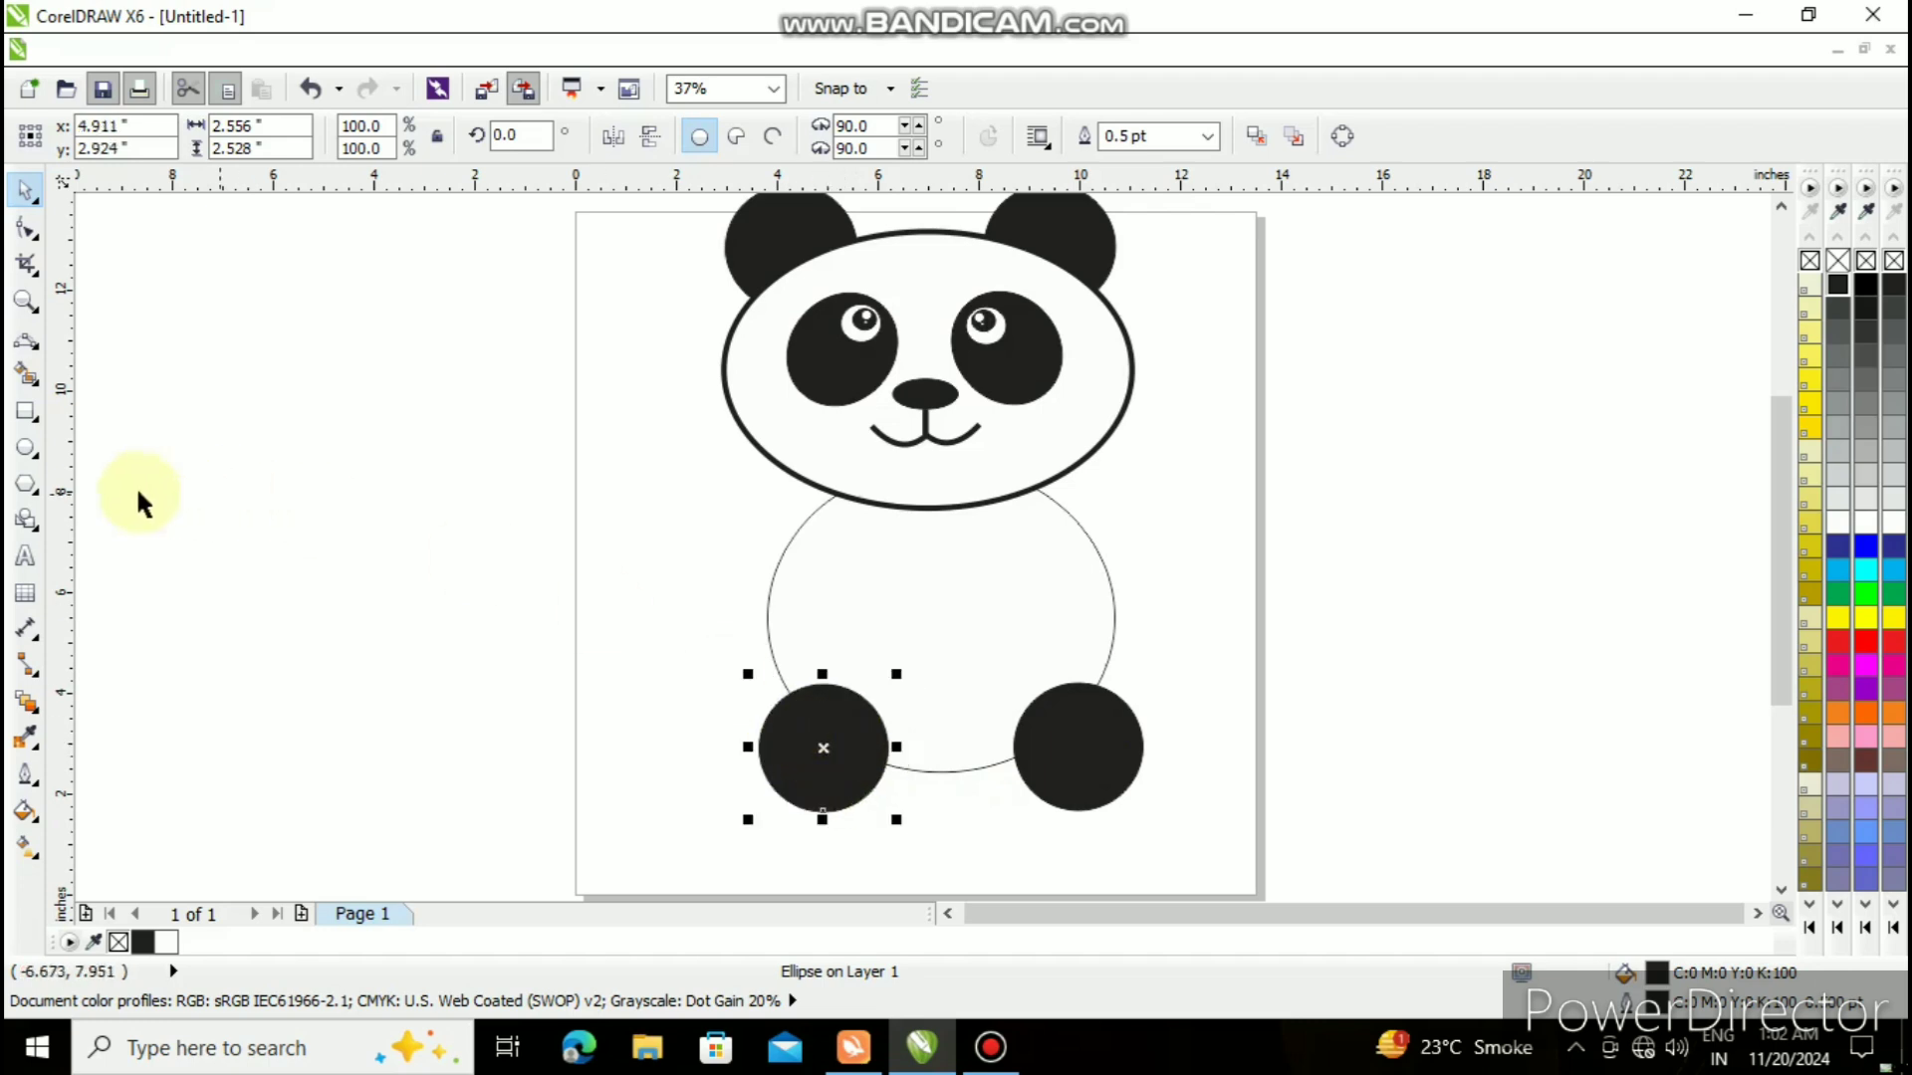
# - Draw a sole ellipse about 1.55 by 1.36 in inside the left foot and fill it white
pyautogui.click(25, 448)
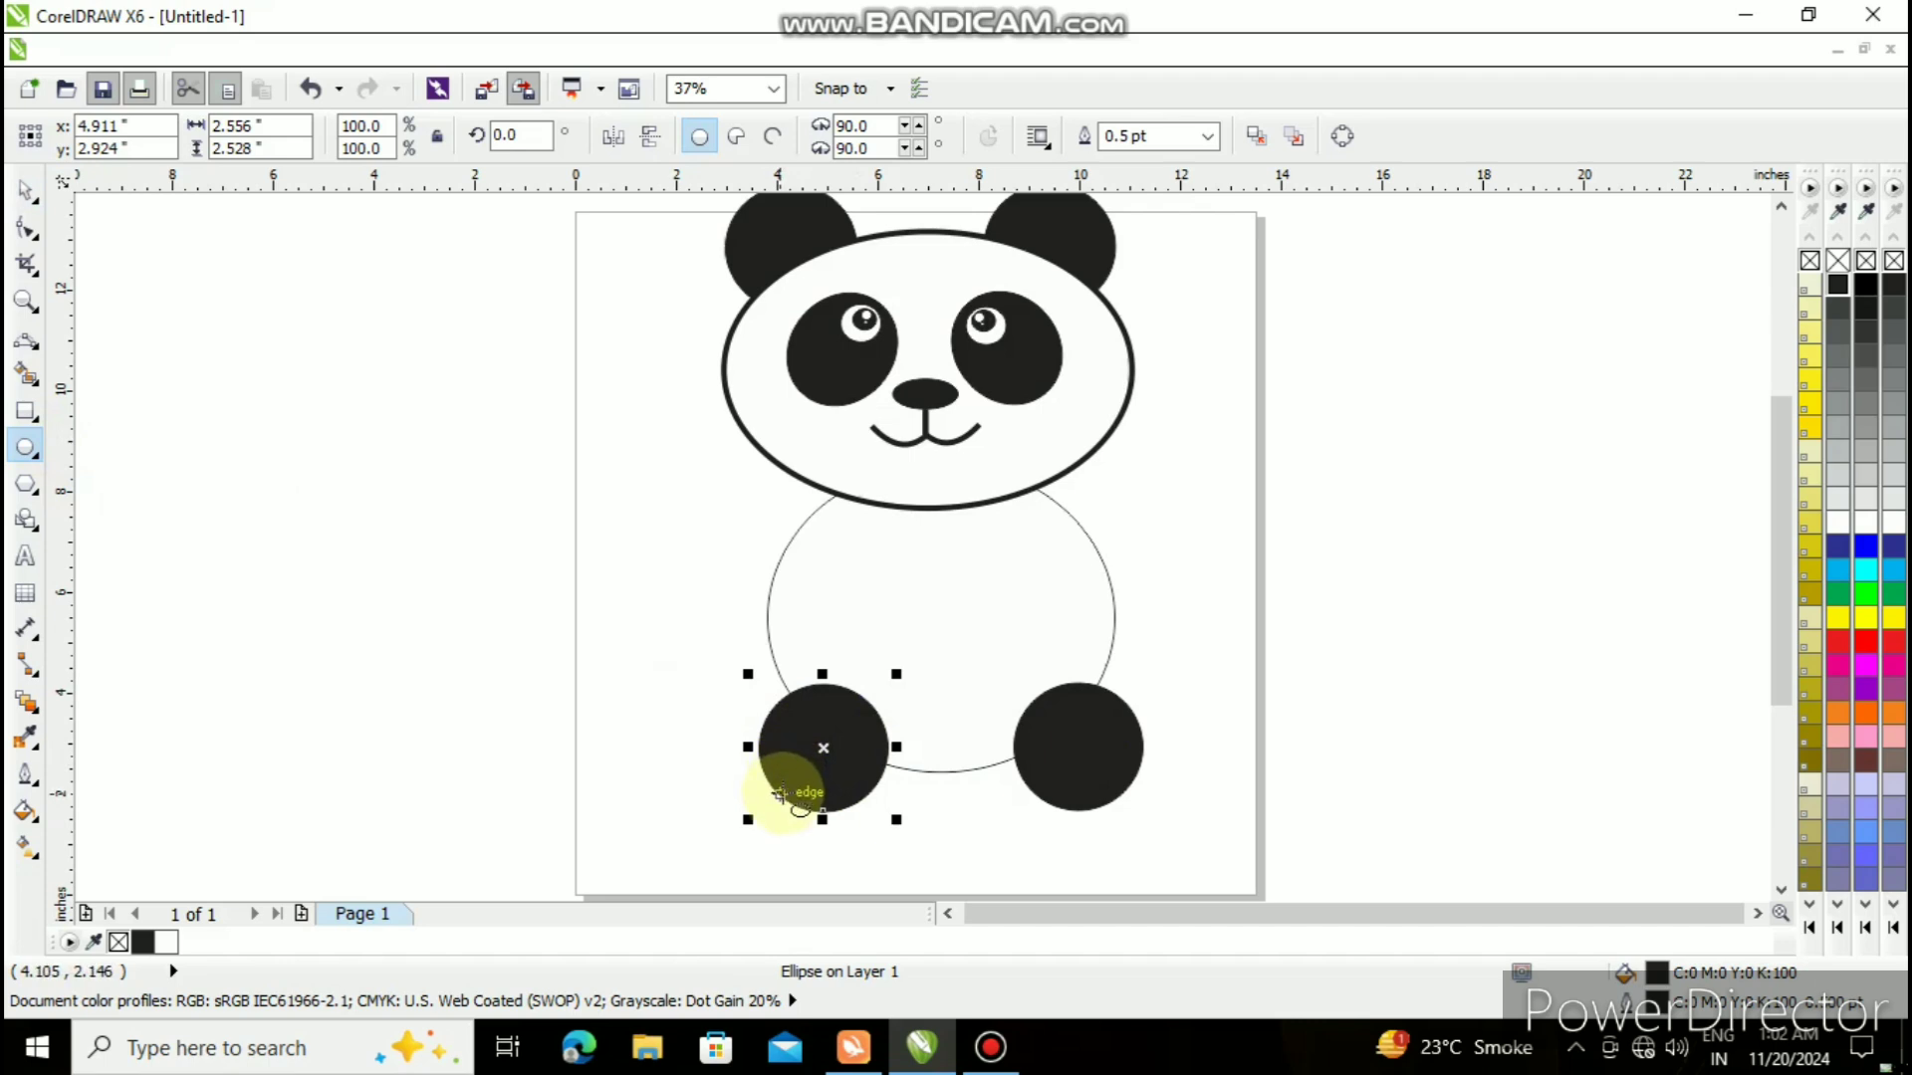
pyautogui.moveTo(790, 781); pyautogui.dragTo(874, 703)
pyautogui.click(1838, 522)
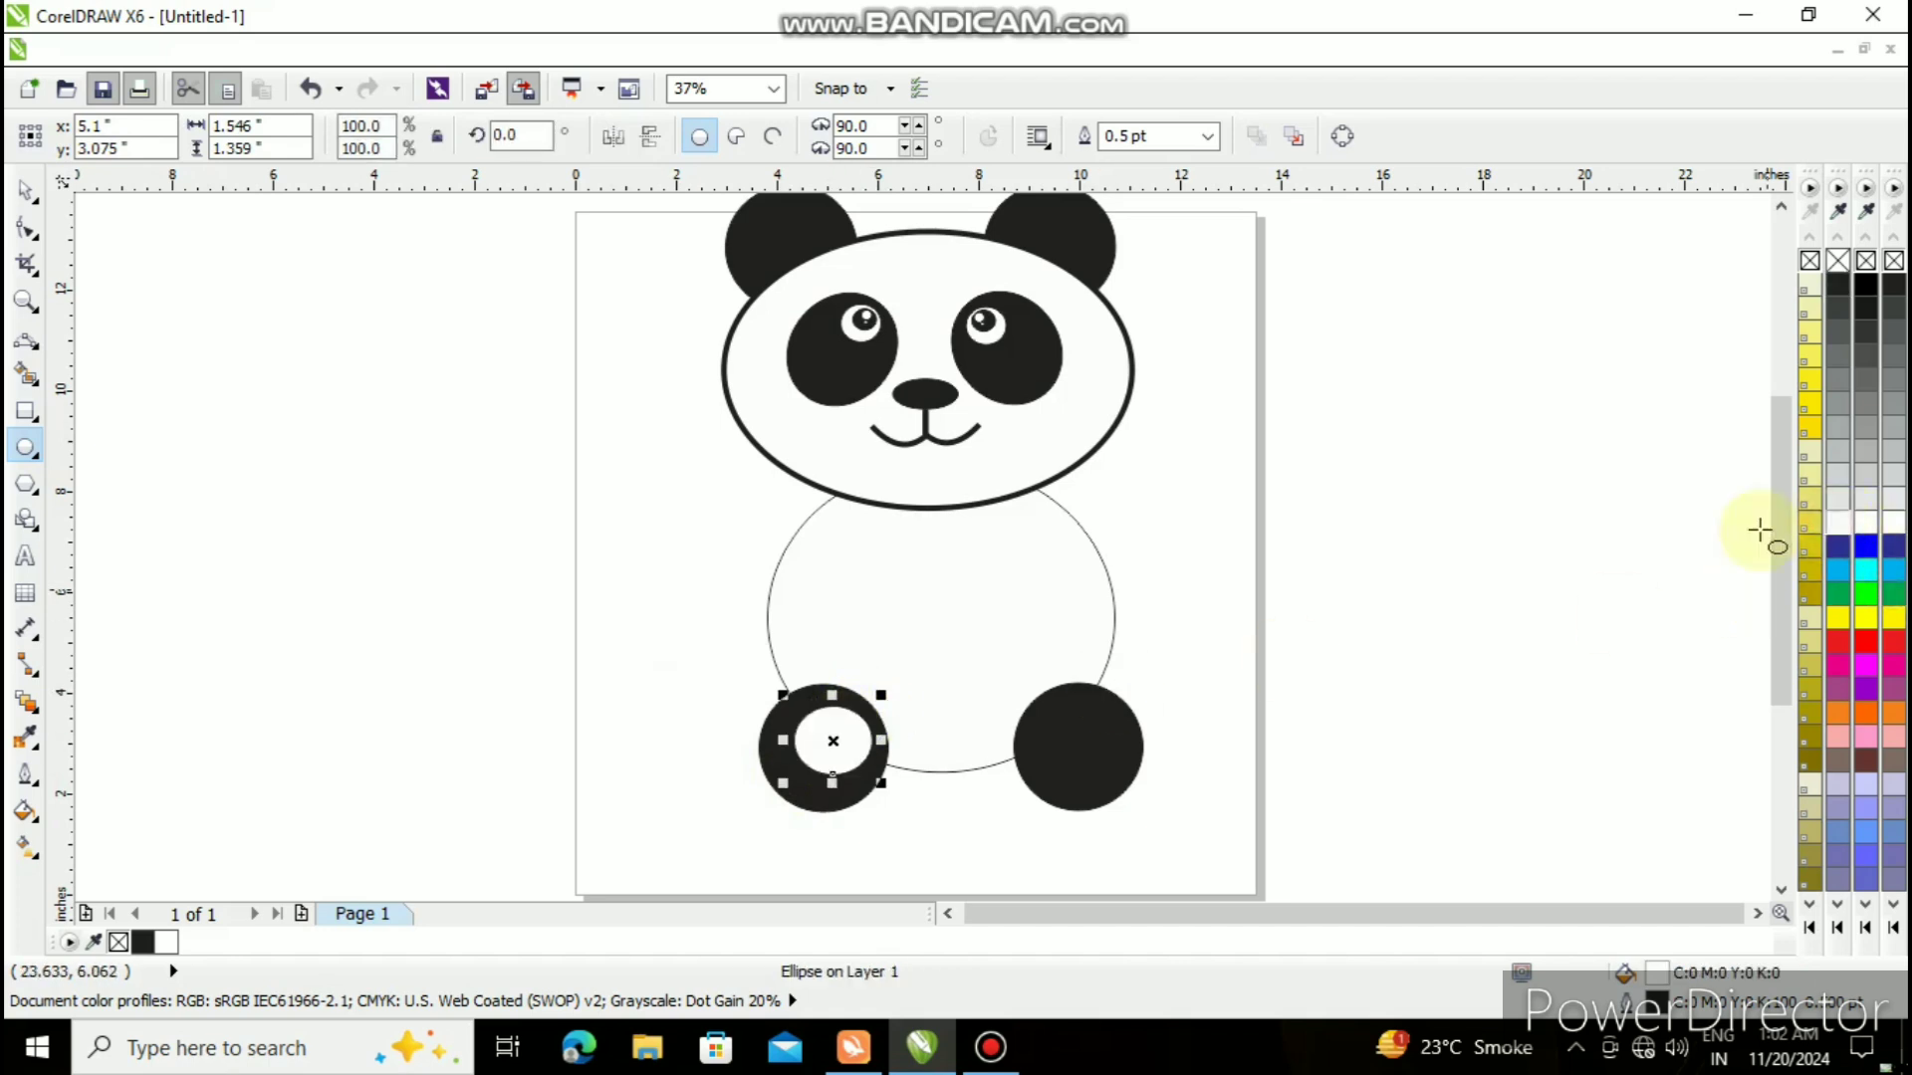
# - Nudge the white sole down and left to about x 4.78, y 2.48 in, near the lower edge of the left foot
pyautogui.press('Down')
pyautogui.press('Down')
pyautogui.press('Down')
pyautogui.press('Down')
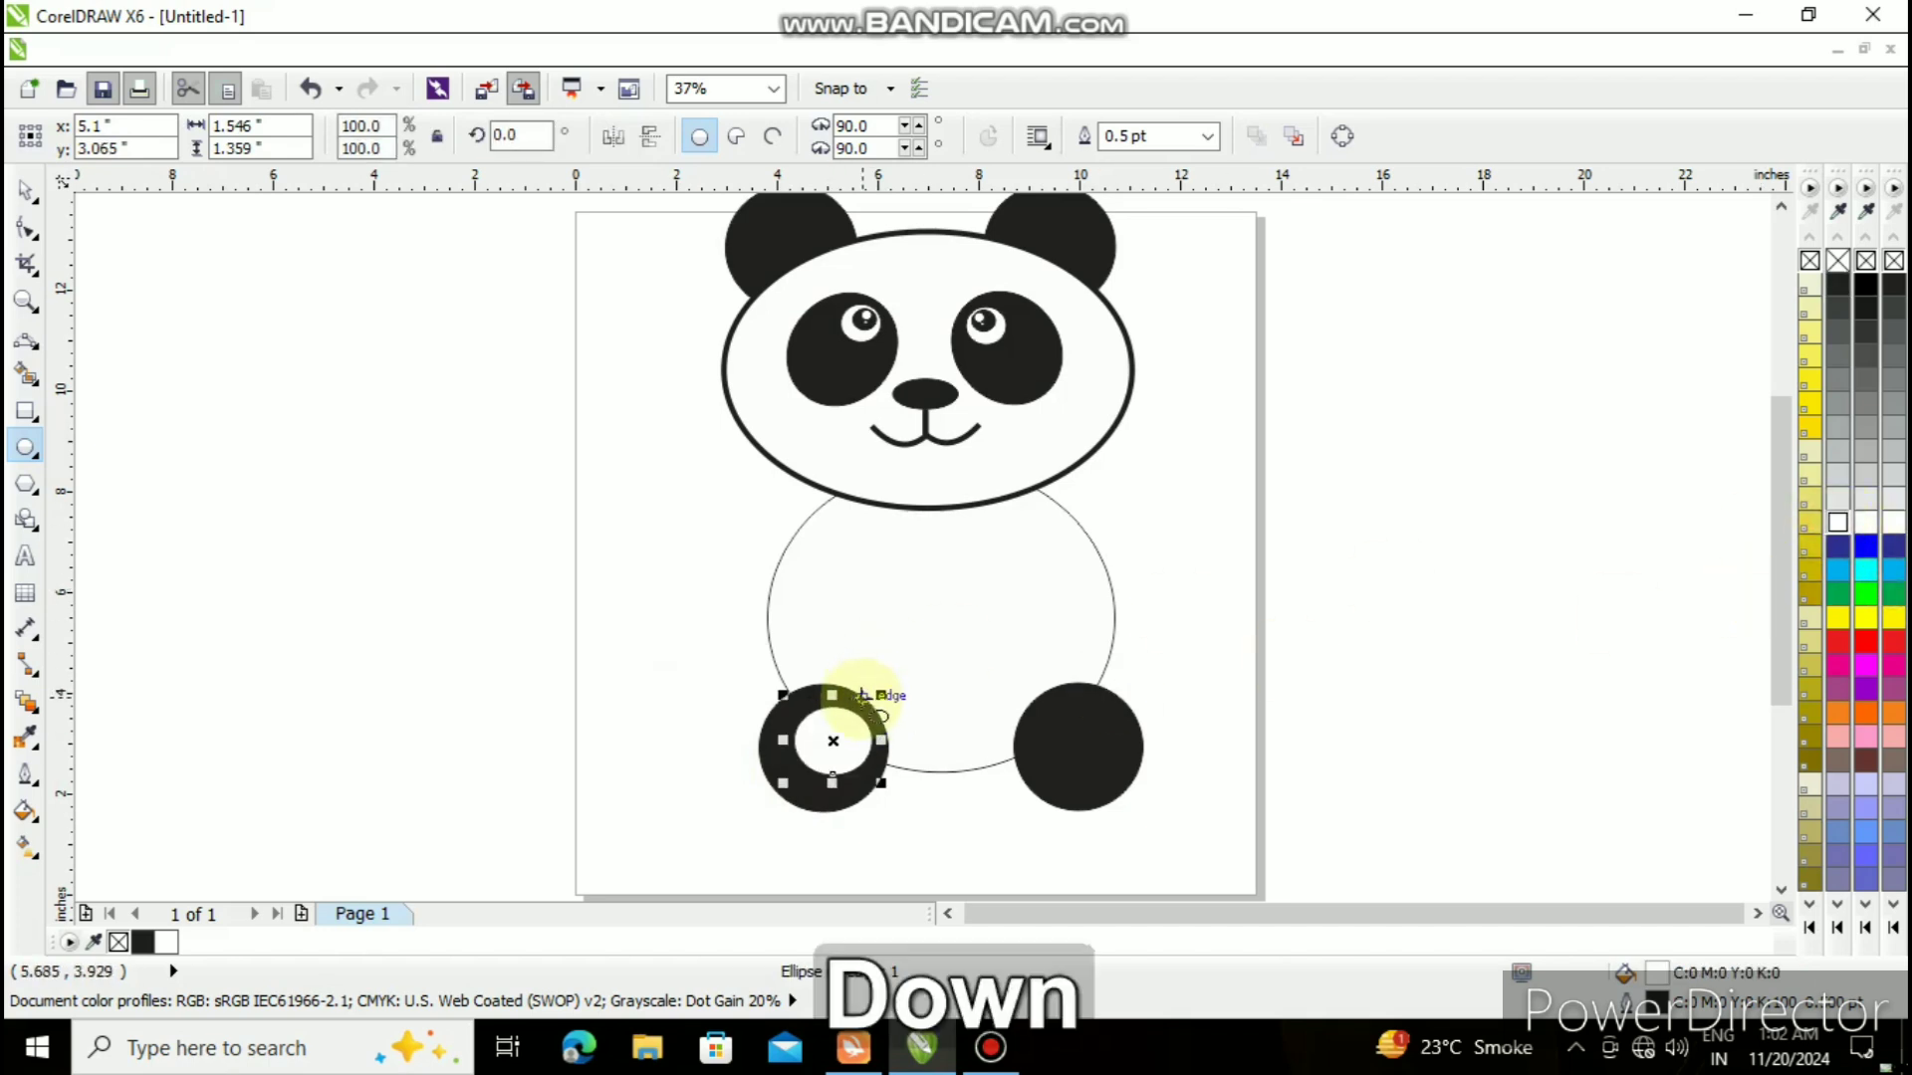
pyautogui.press('Left')
pyautogui.press('Left')
pyautogui.press('Left')
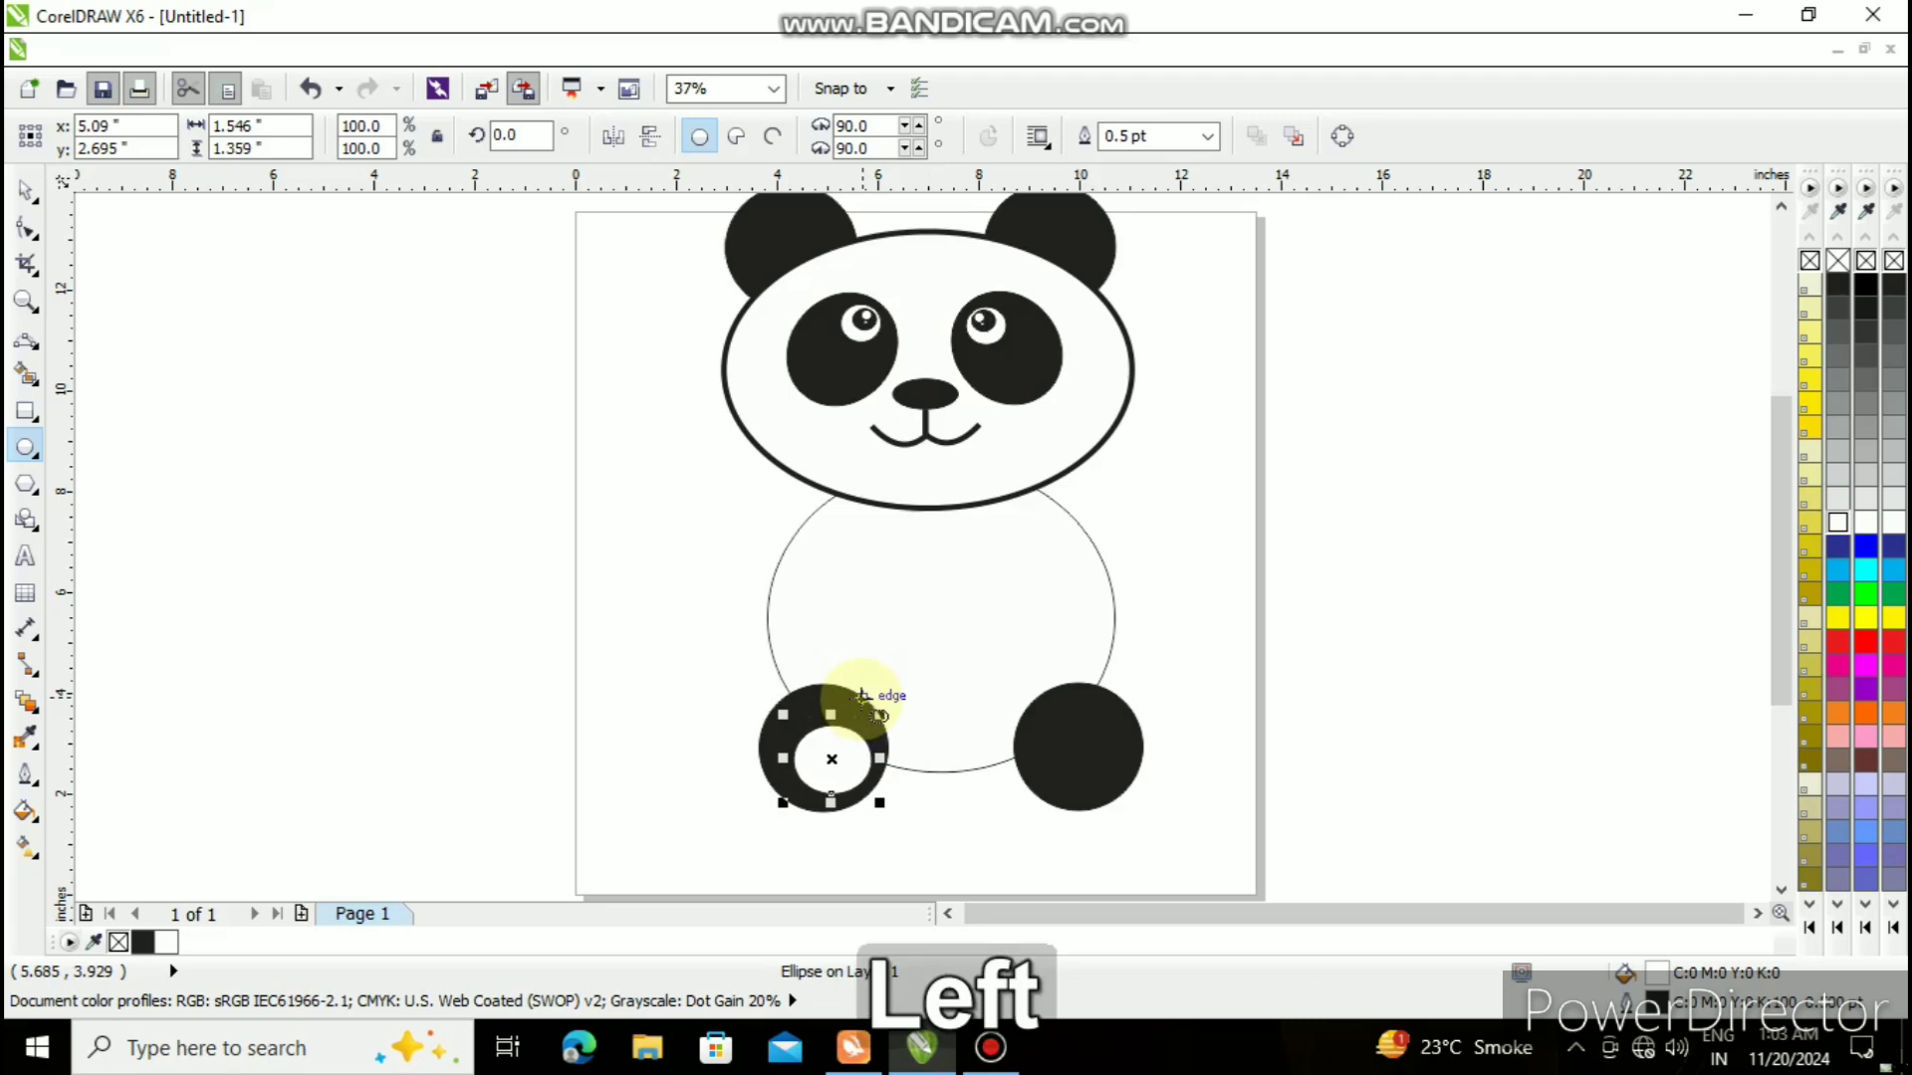
pyautogui.press('Down')
pyautogui.press('Down')
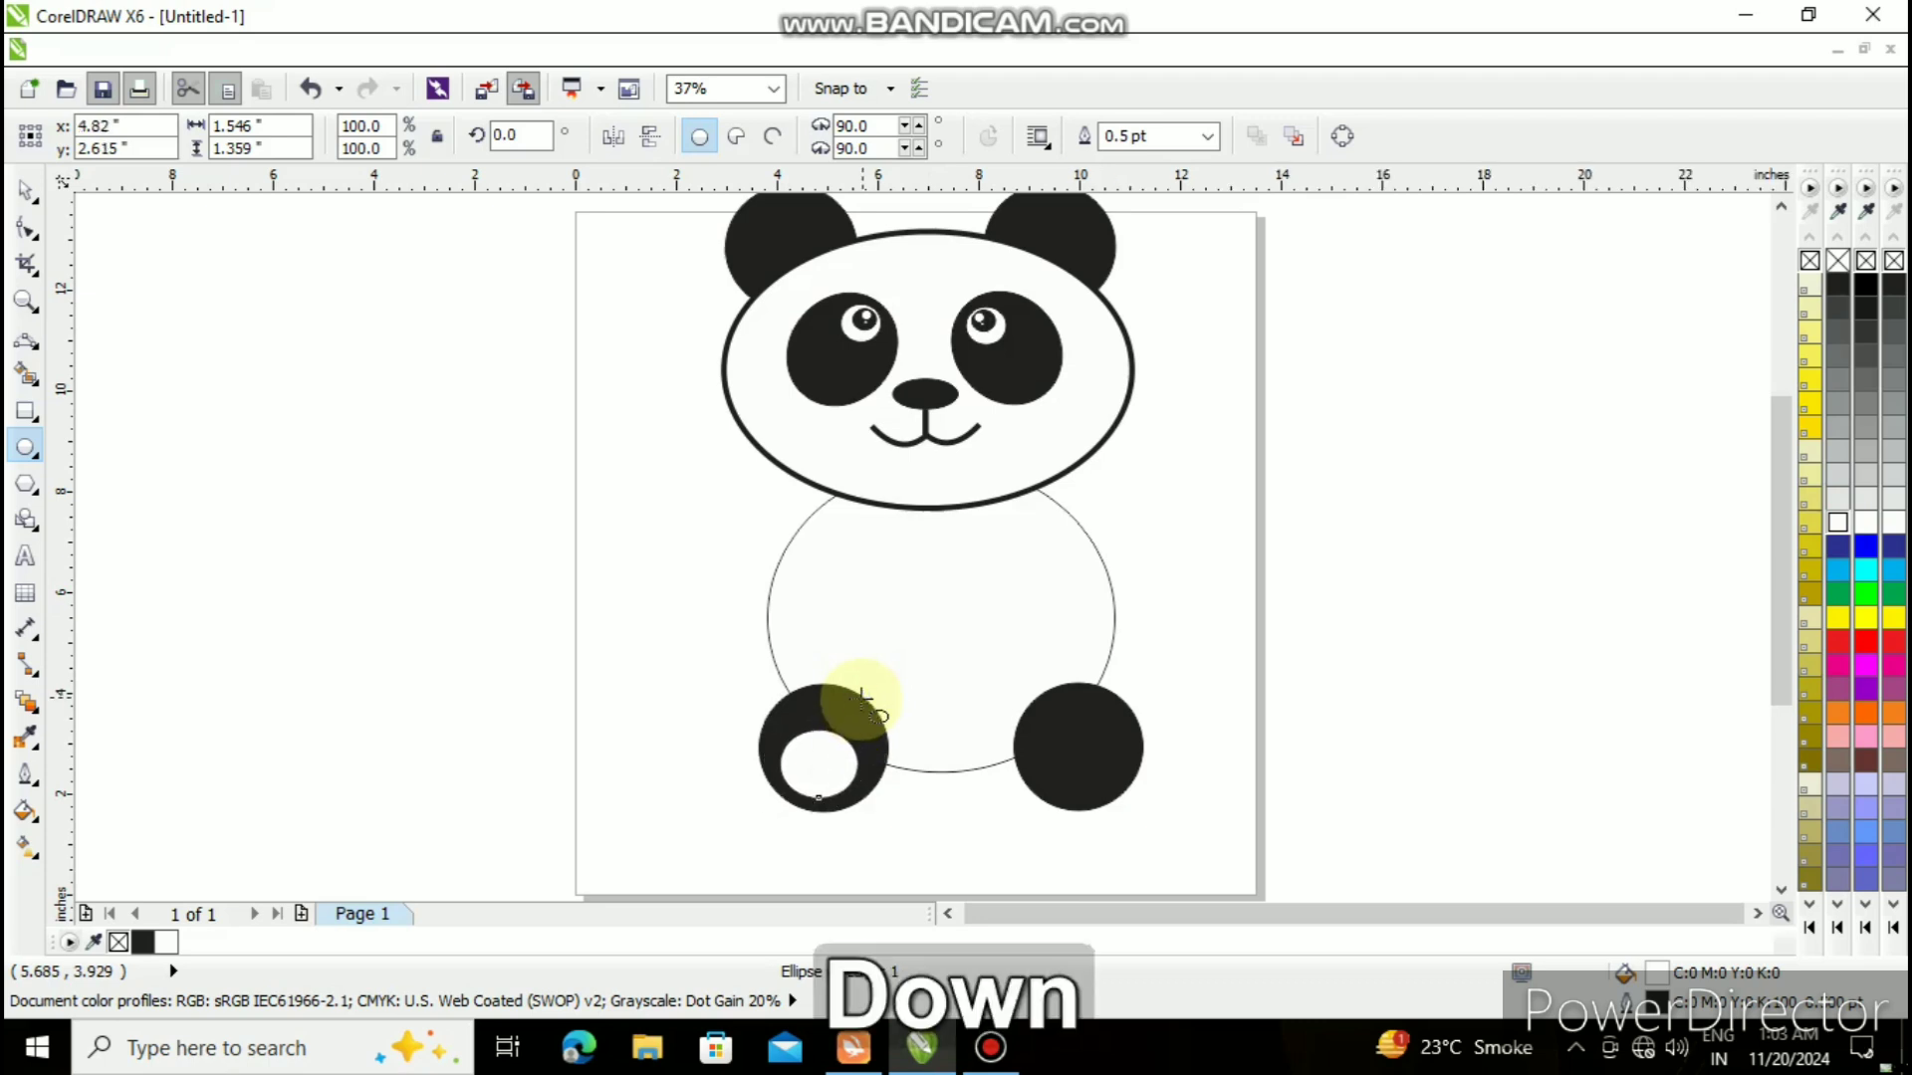
pyautogui.press('Left')
pyautogui.press('Down')
pyautogui.press('Down')
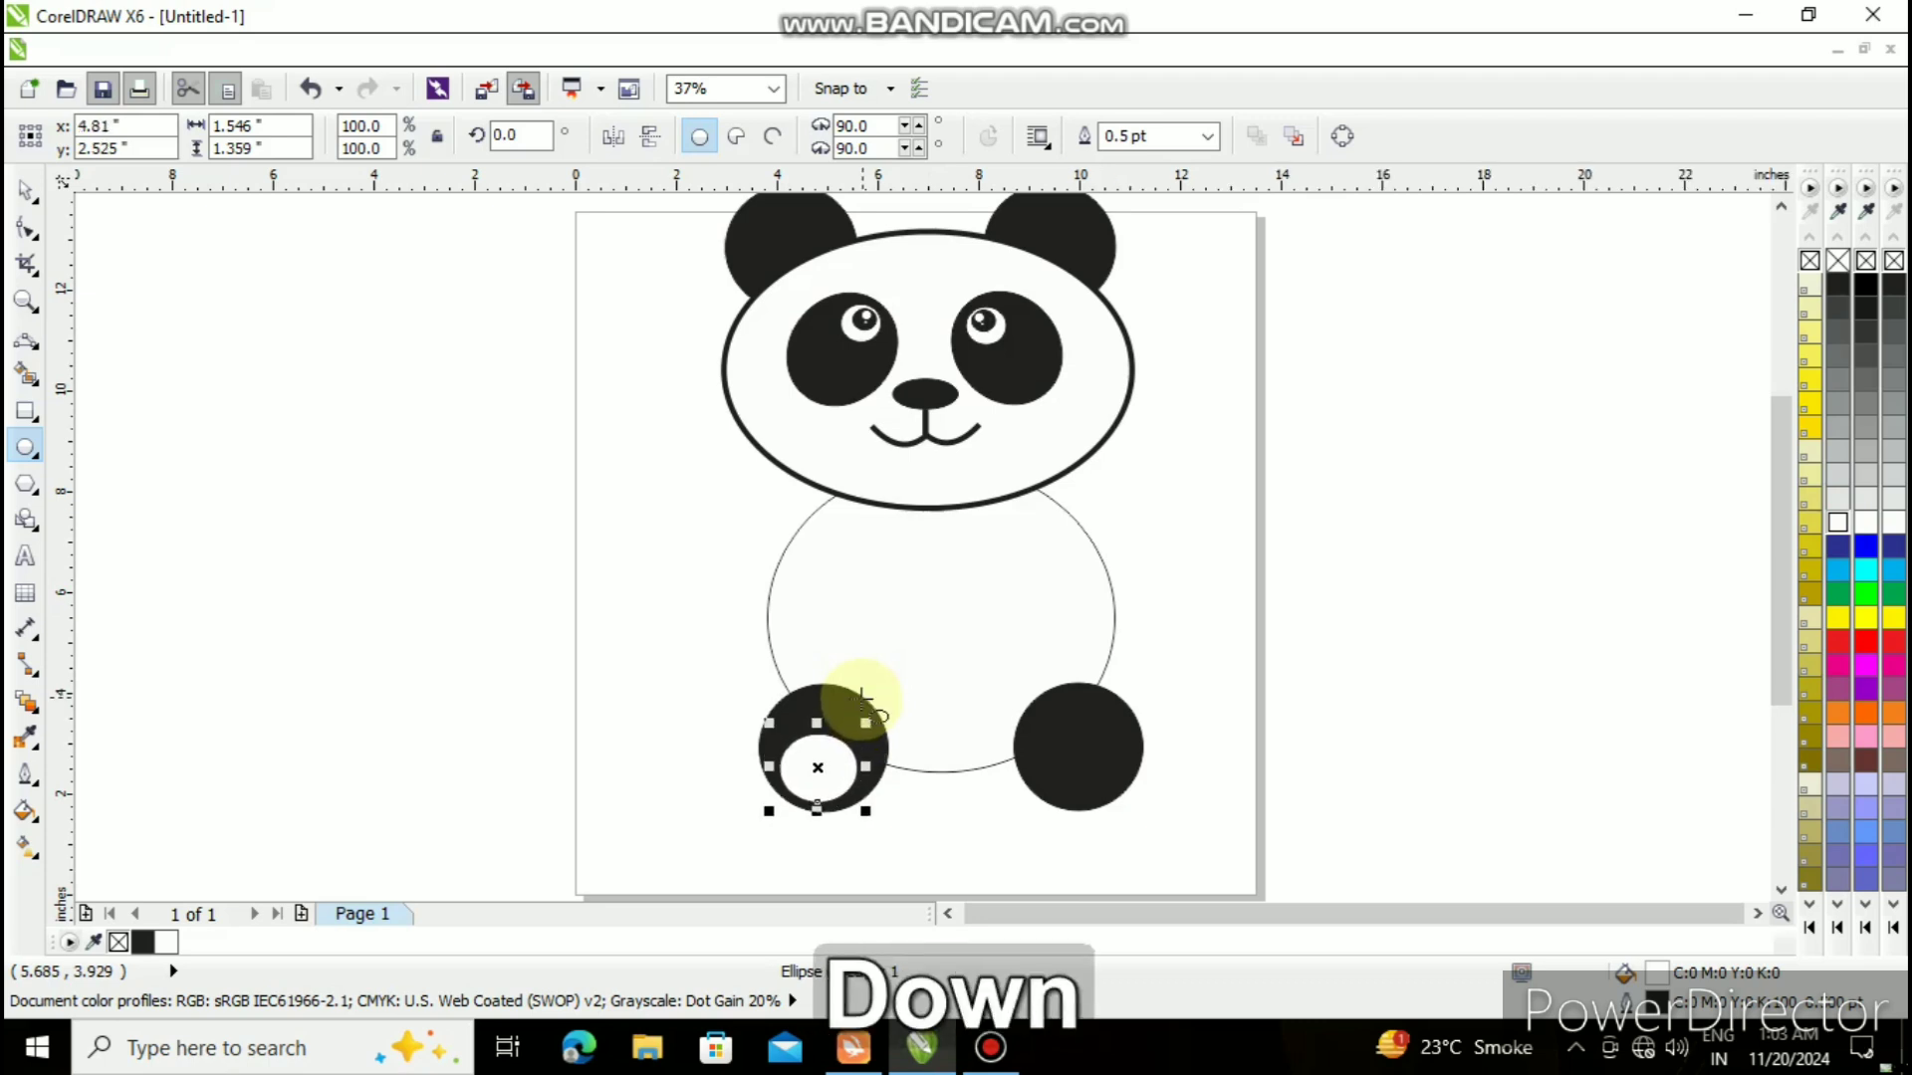
pyautogui.press('Down')
pyautogui.press('Left')
pyautogui.press('Left')
pyautogui.press('Left')
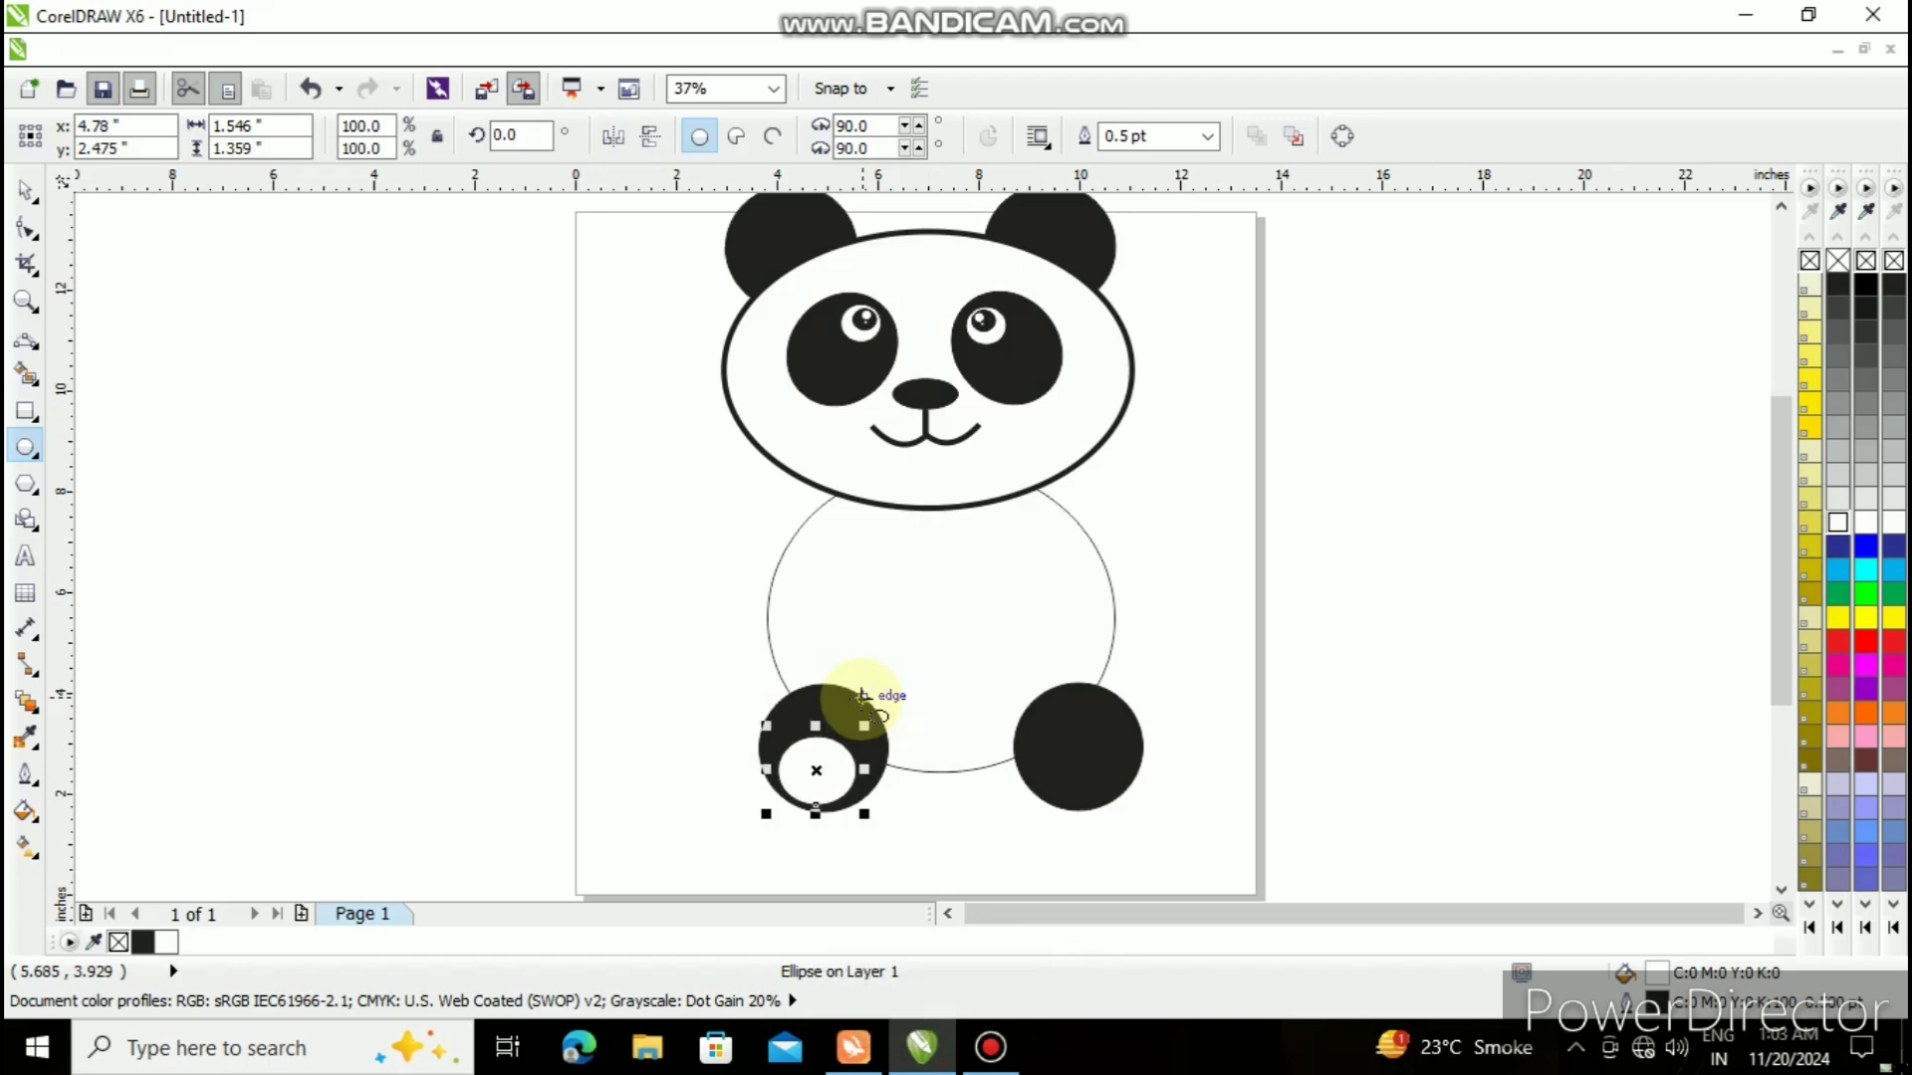
# - Stretch the white sole upward to about 1.59 in high and nudge it down to about y 2.54 in
pyautogui.moveTo(817, 727); pyautogui.dragTo(816, 718)
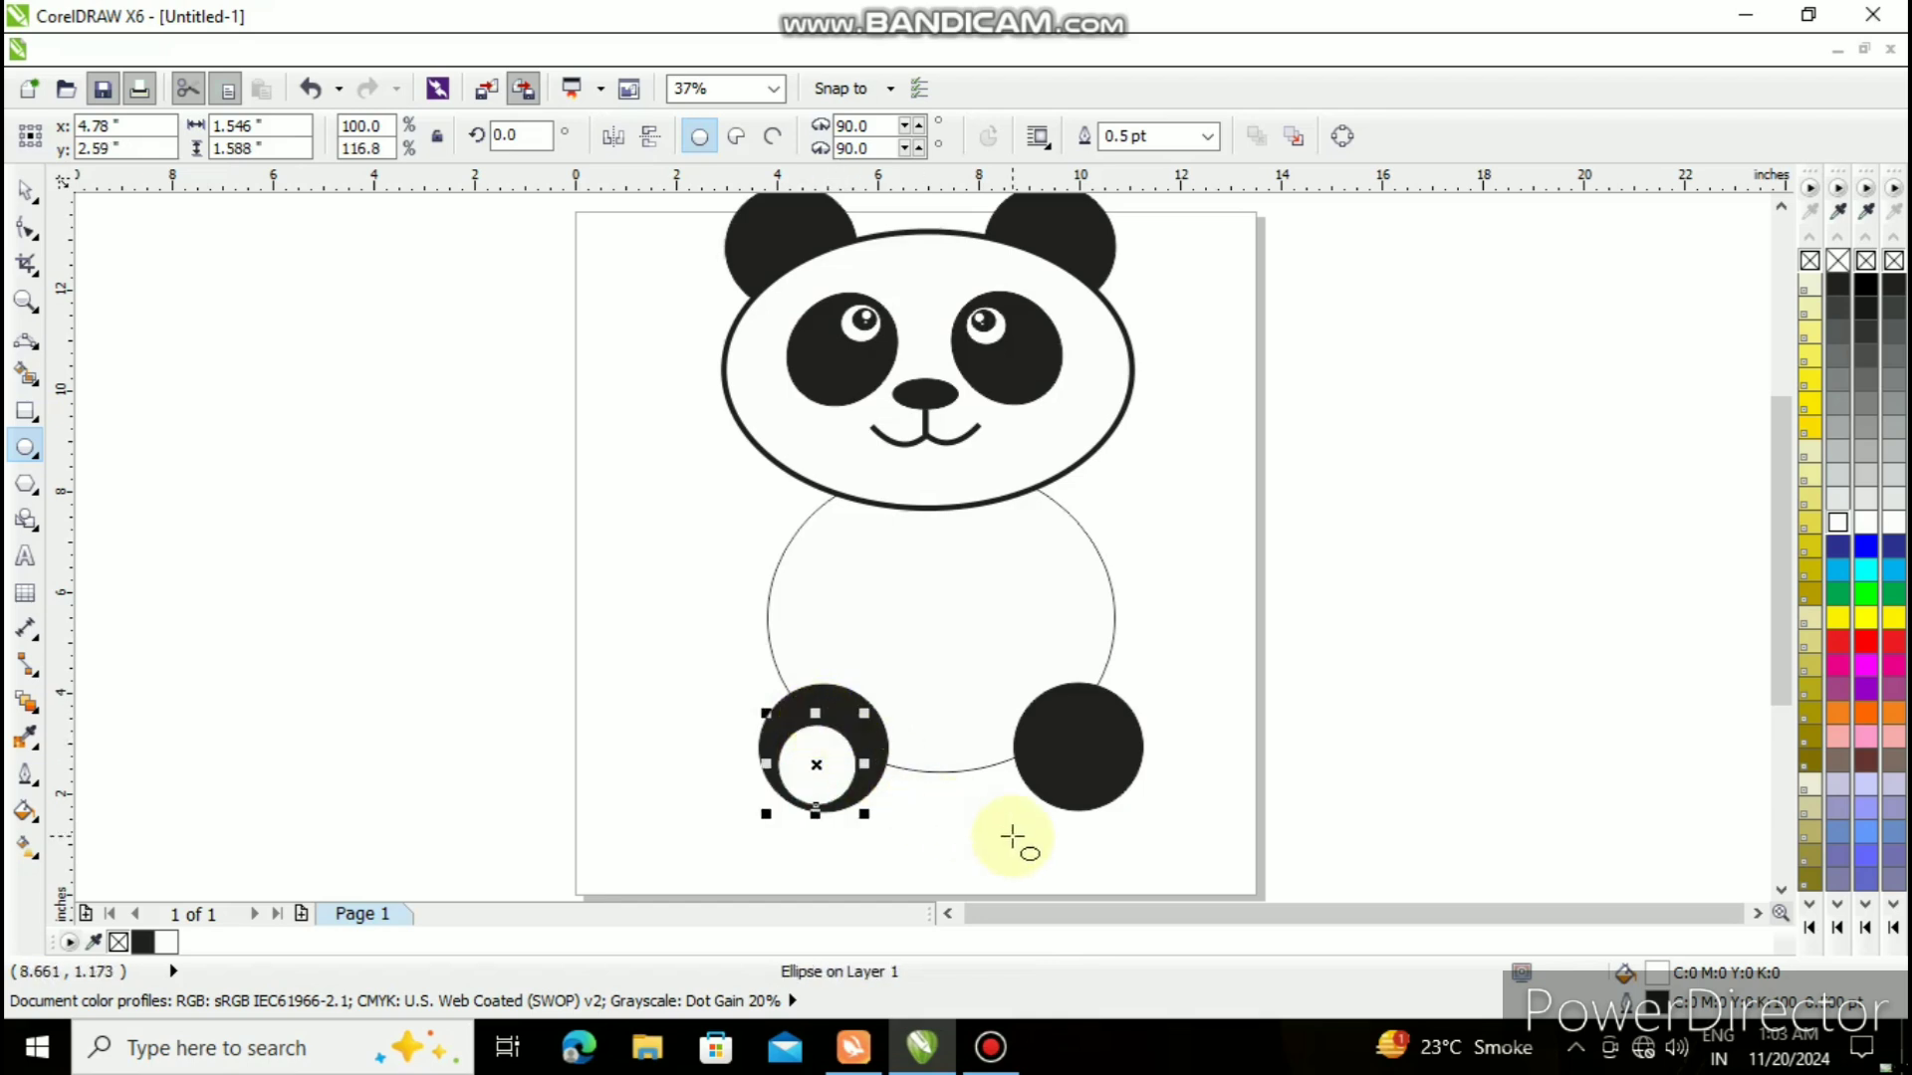
pyautogui.press('Down')
pyautogui.press('Down')
pyautogui.press('Down')
pyautogui.press('Down')
pyautogui.press('Down')
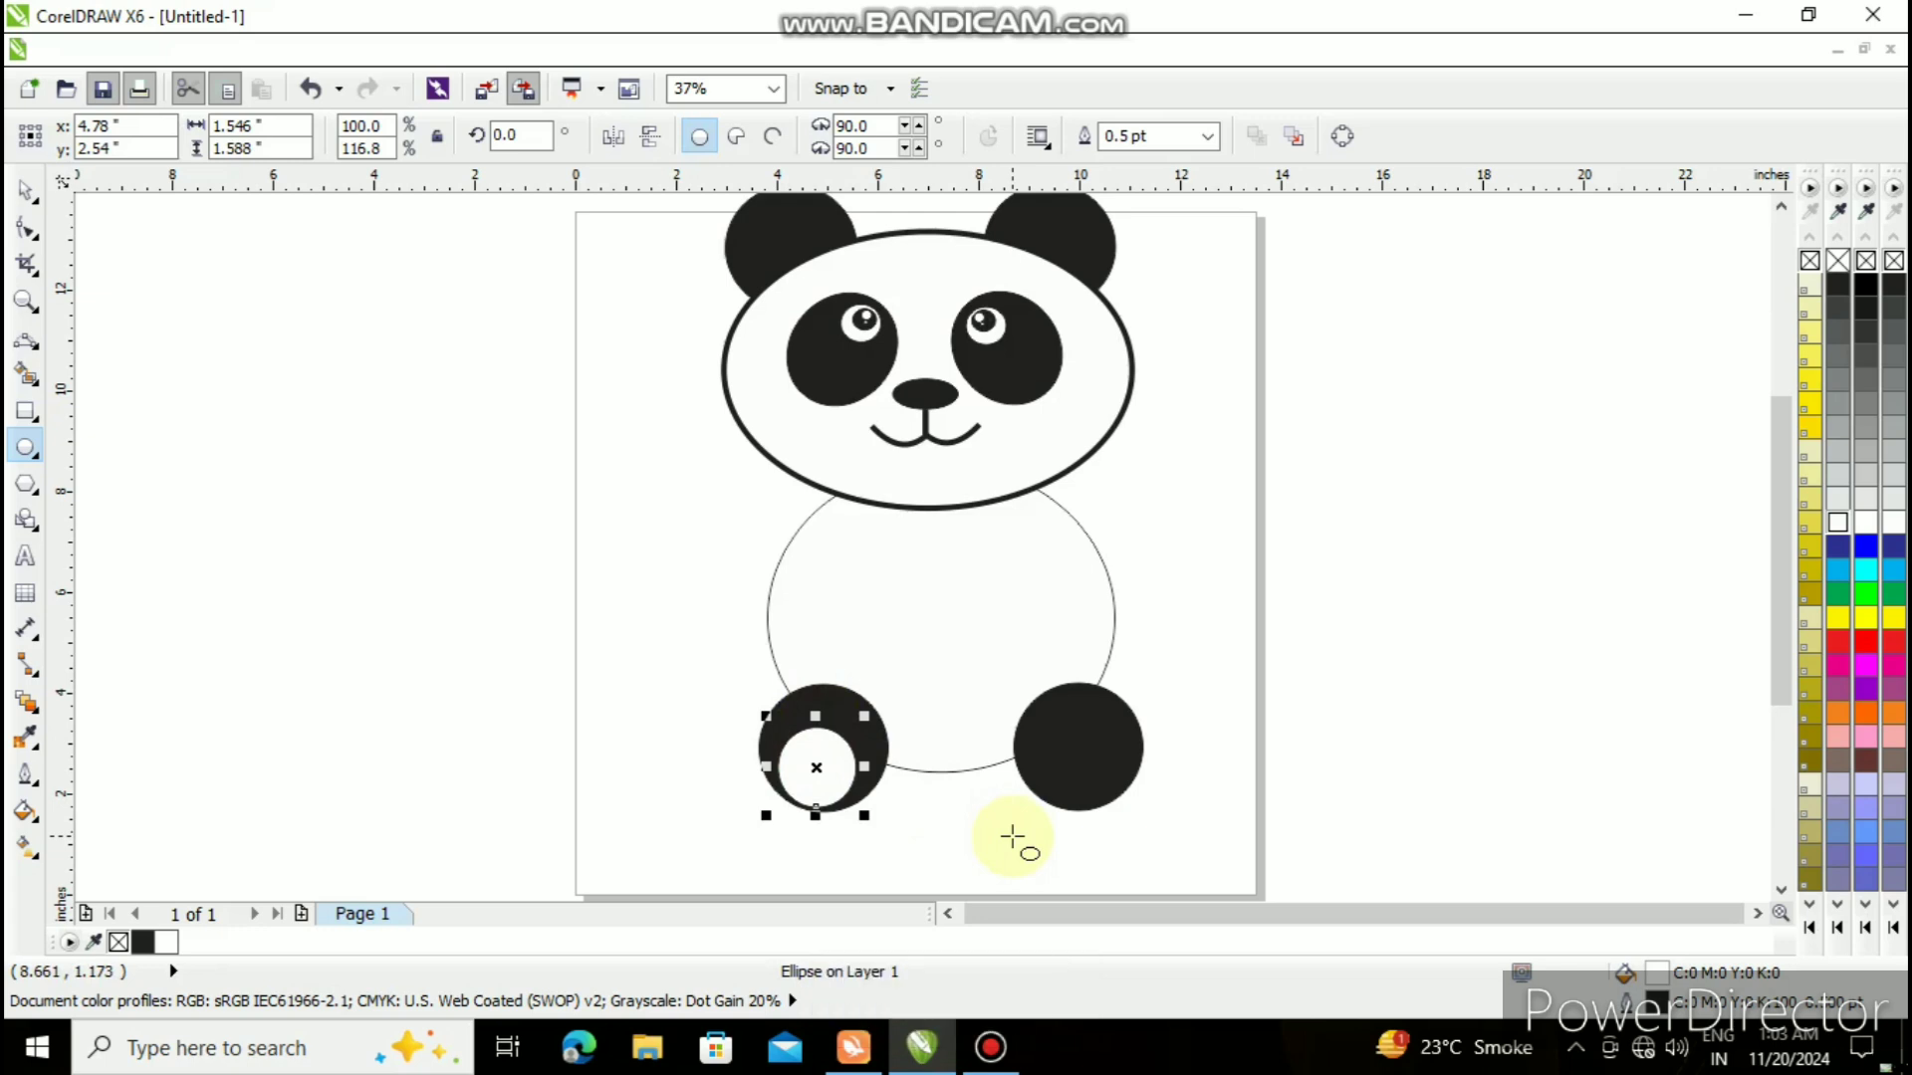
# - Duplicate the white sole and place the copy on the right foot at about x 9.77, y 2.61 in
pyautogui.hotkey('ctrl', 'd')
pyautogui.press('space')
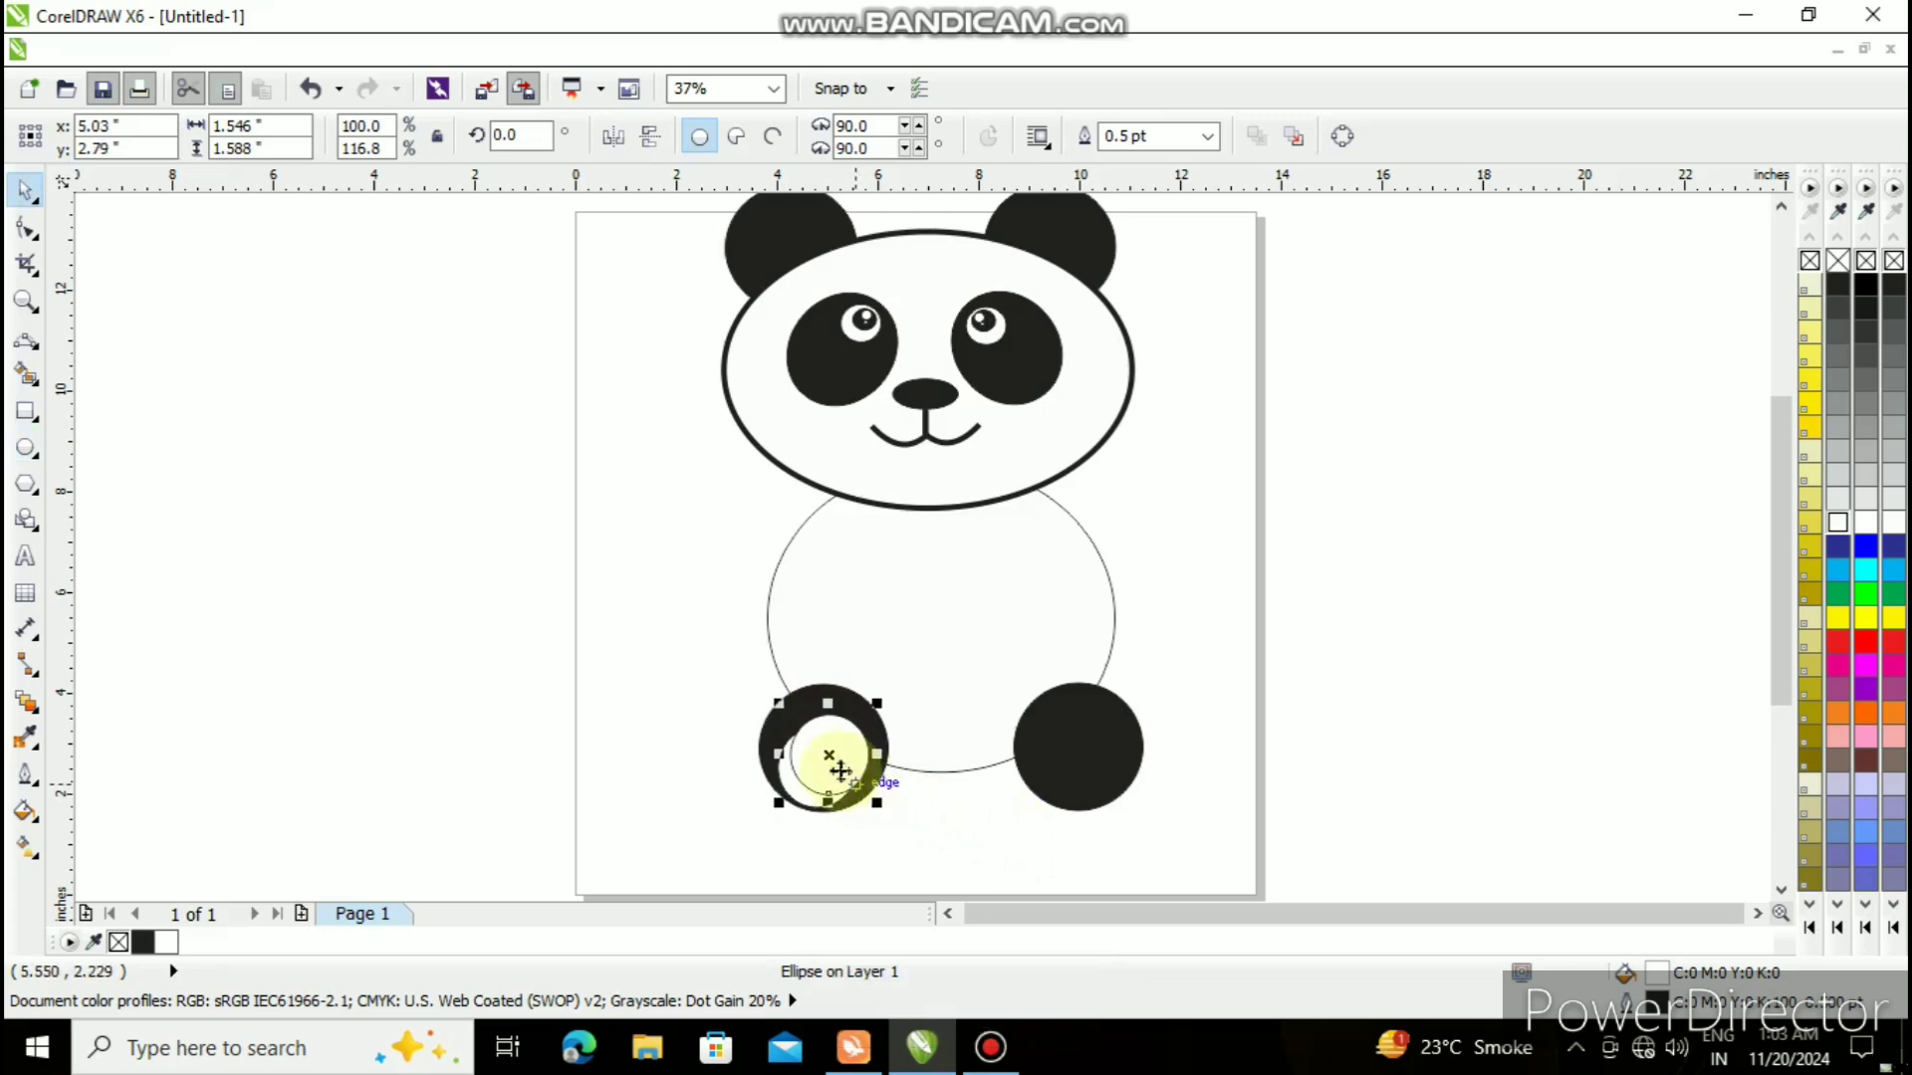
pyautogui.moveTo(834, 765); pyautogui.dragTo(1069, 760)
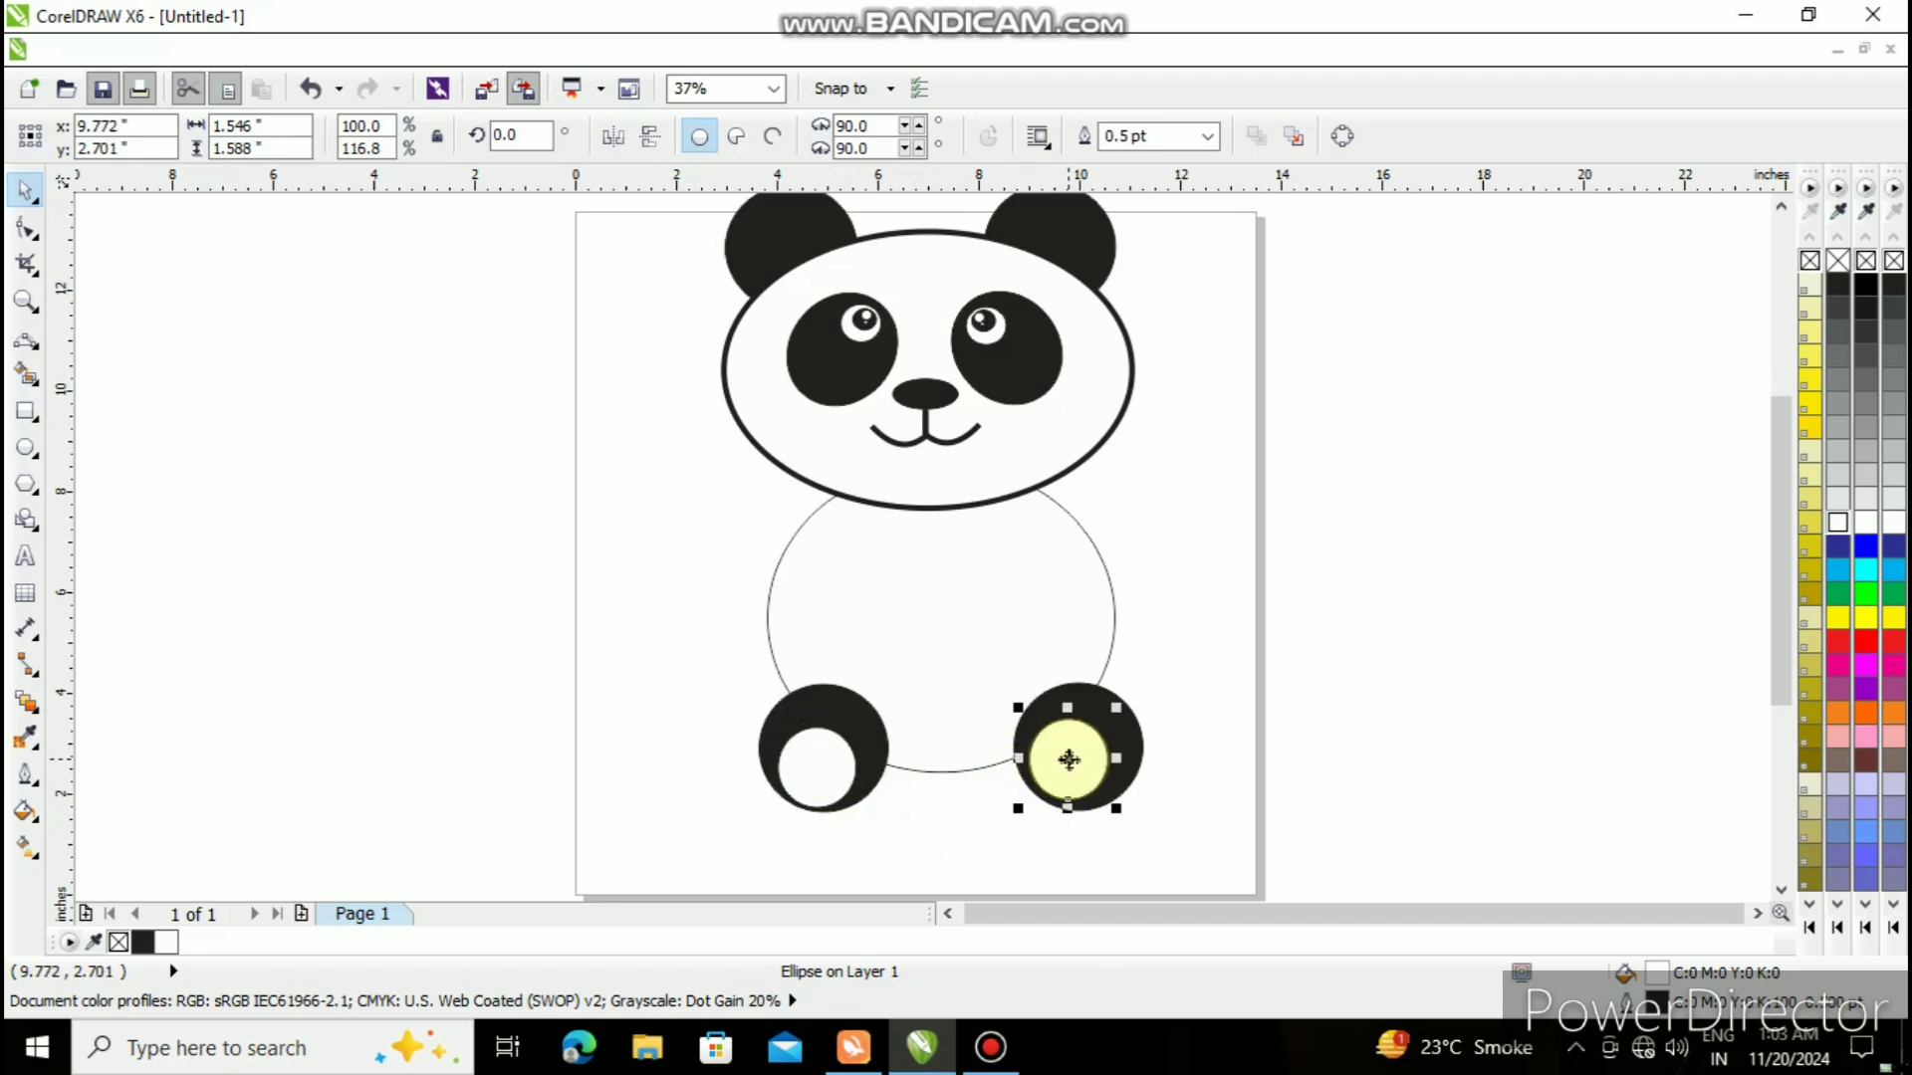
pyautogui.press('Down')
pyautogui.press('Down')
pyautogui.press('Down')
pyautogui.press('Down')
pyautogui.press('Down')
pyautogui.press('Down')
pyautogui.press('Down')
pyautogui.press('Down')
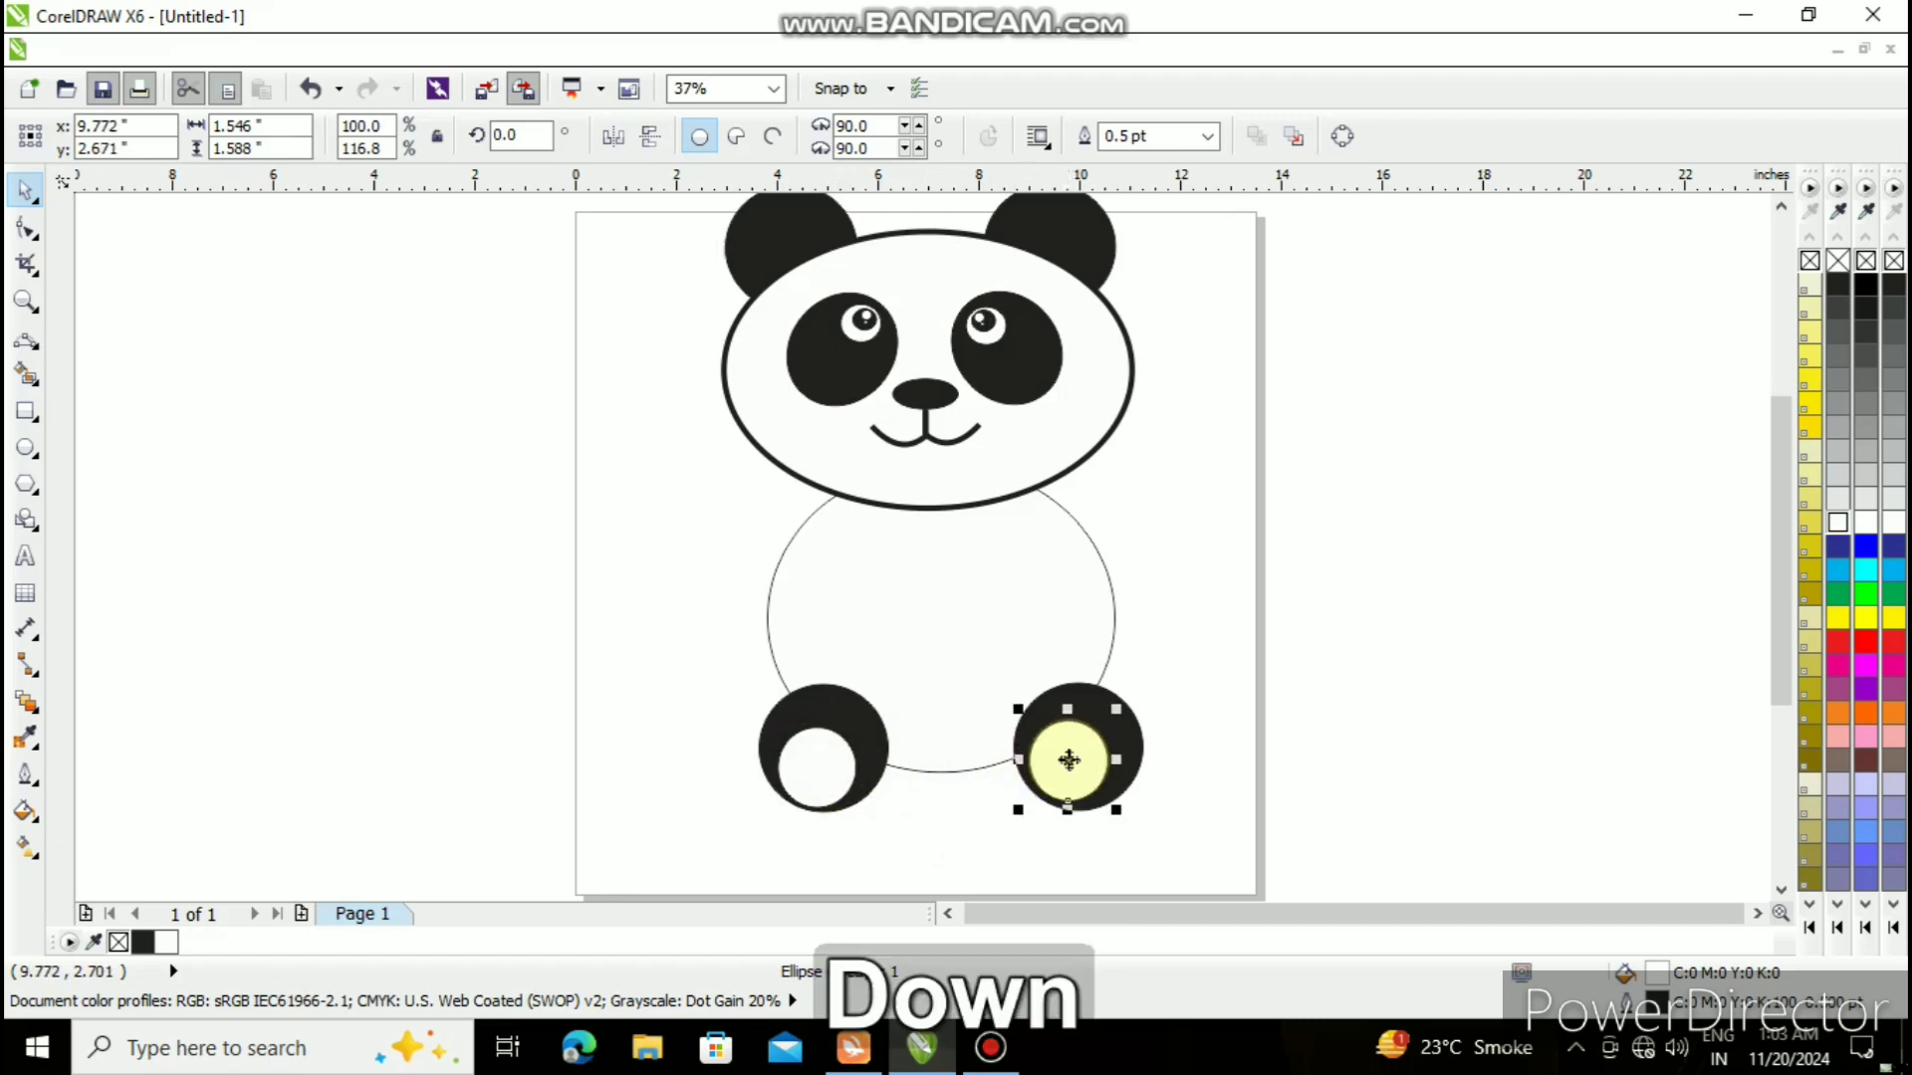
pyautogui.press('Down')
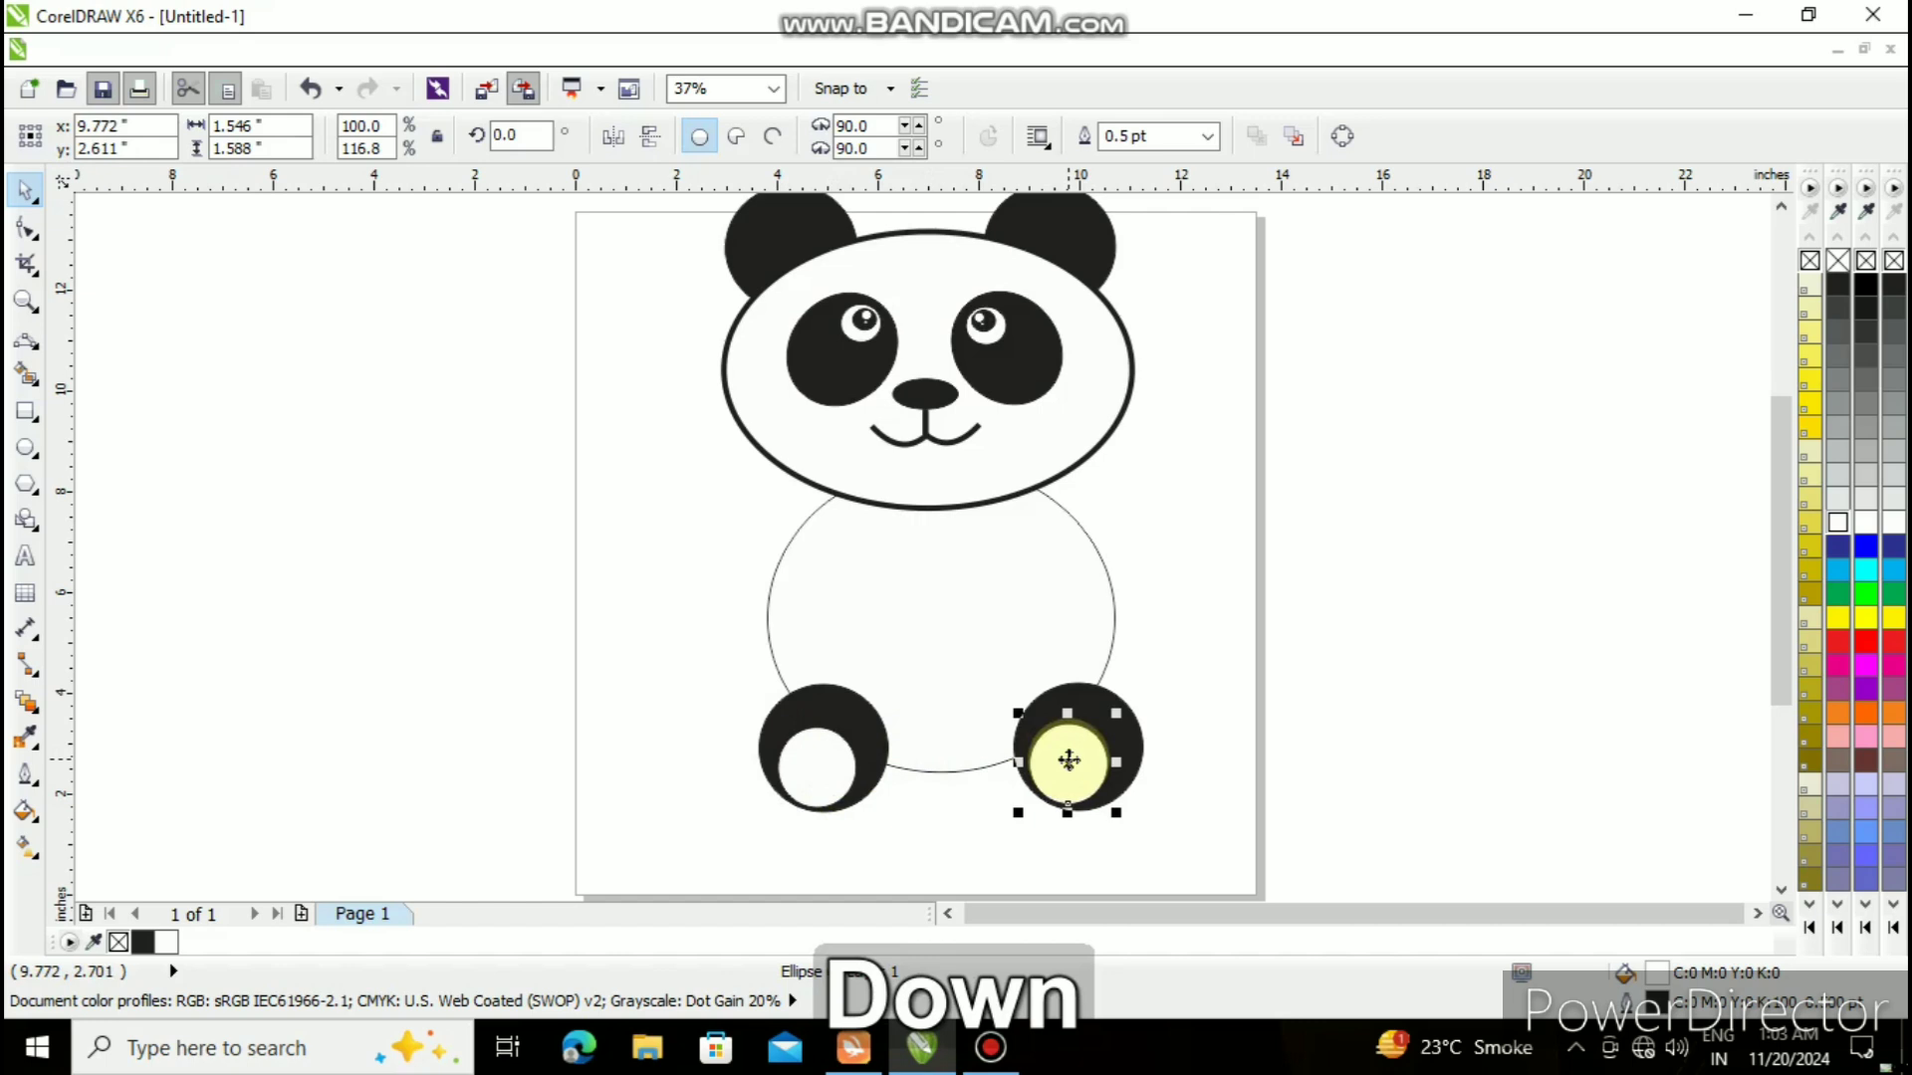
pyautogui.click(1182, 583)
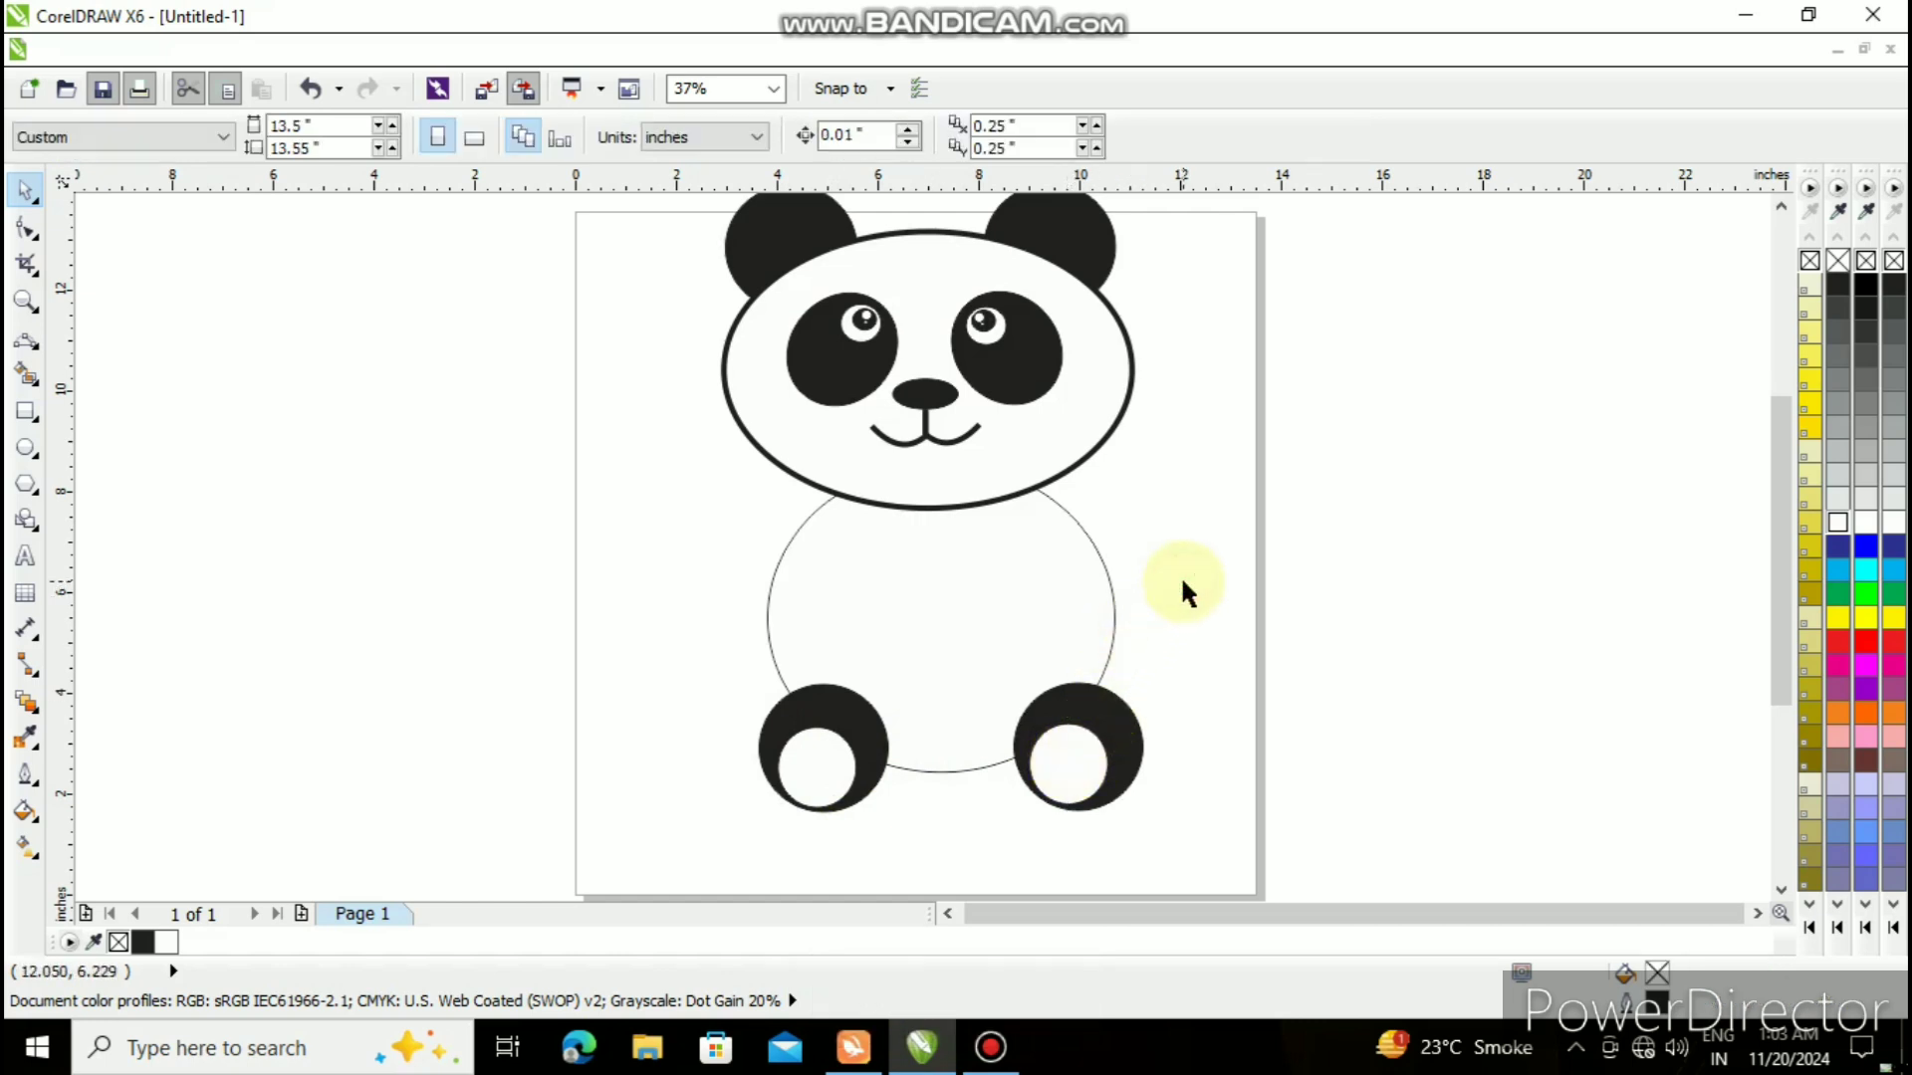
# - Set the body ellipse's outline width to 8.0 pt
pyautogui.click(1032, 583)
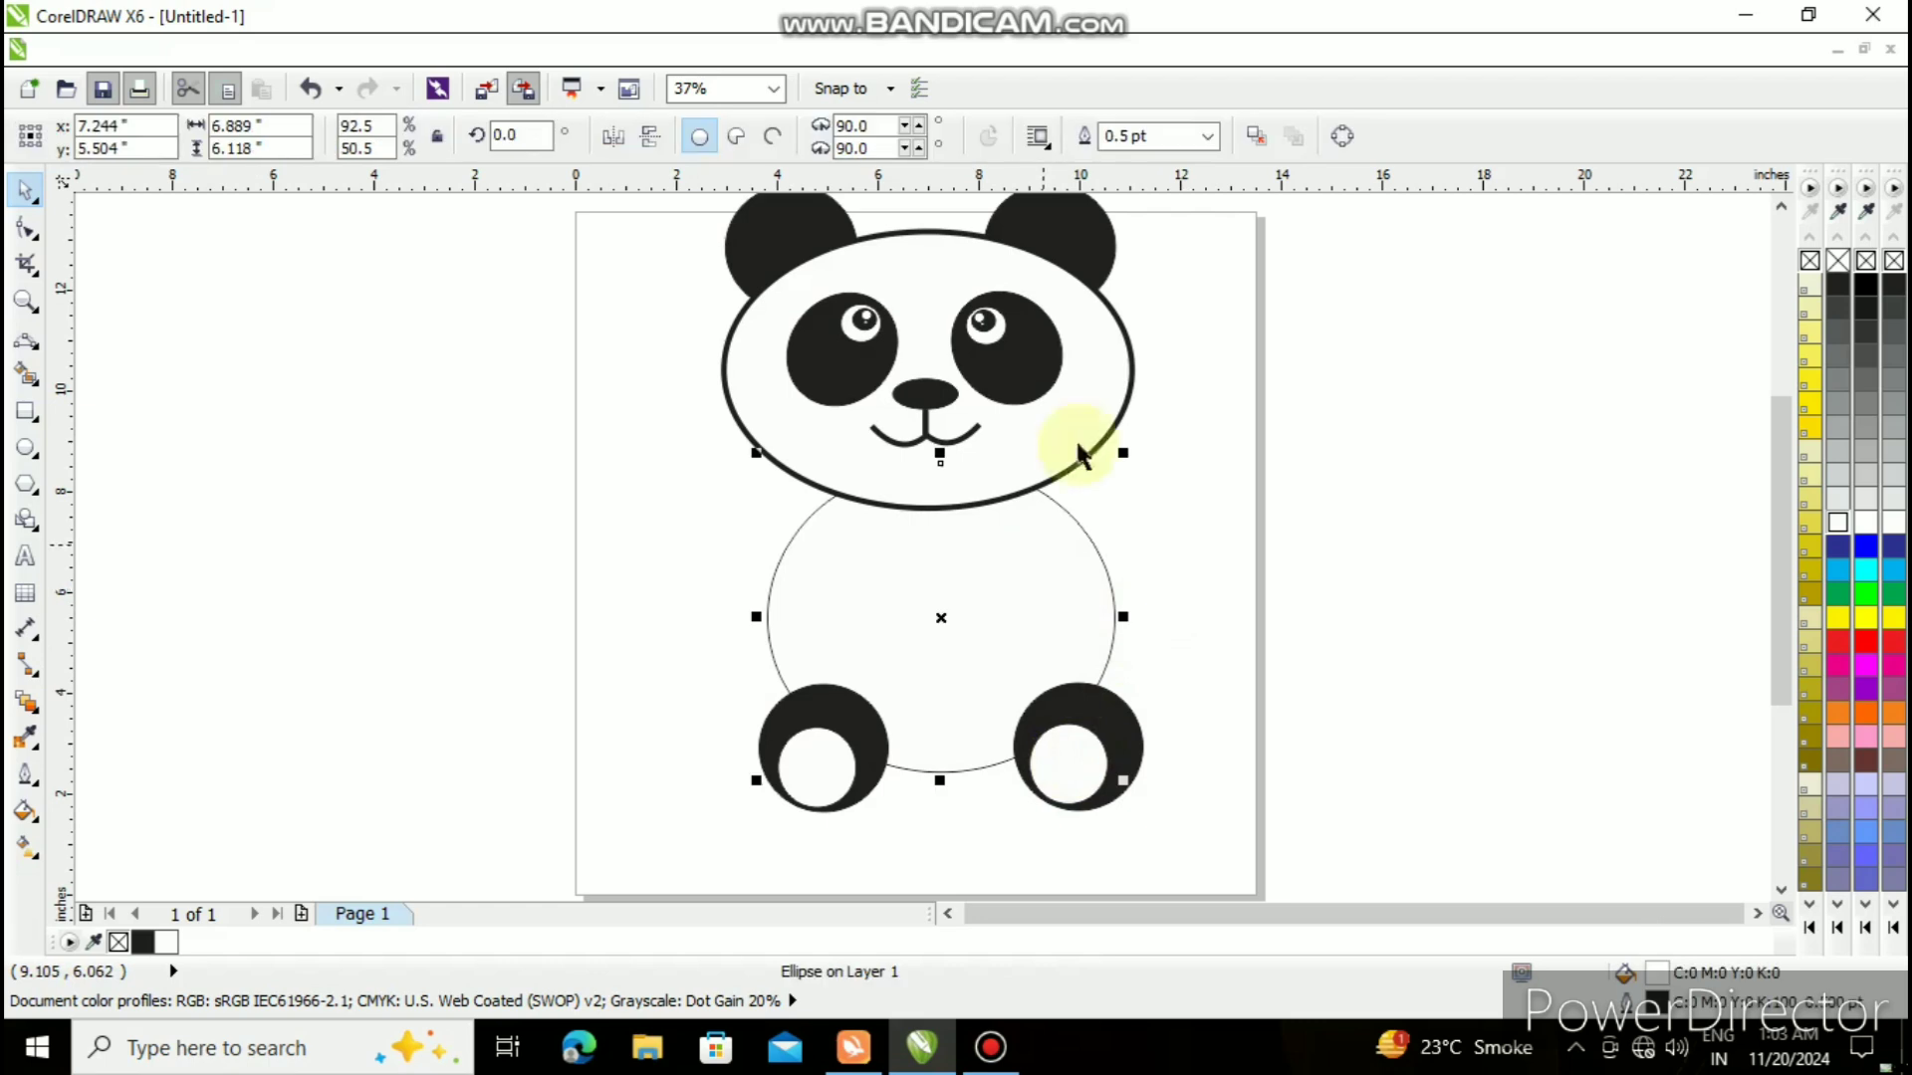
pyautogui.click(1211, 136)
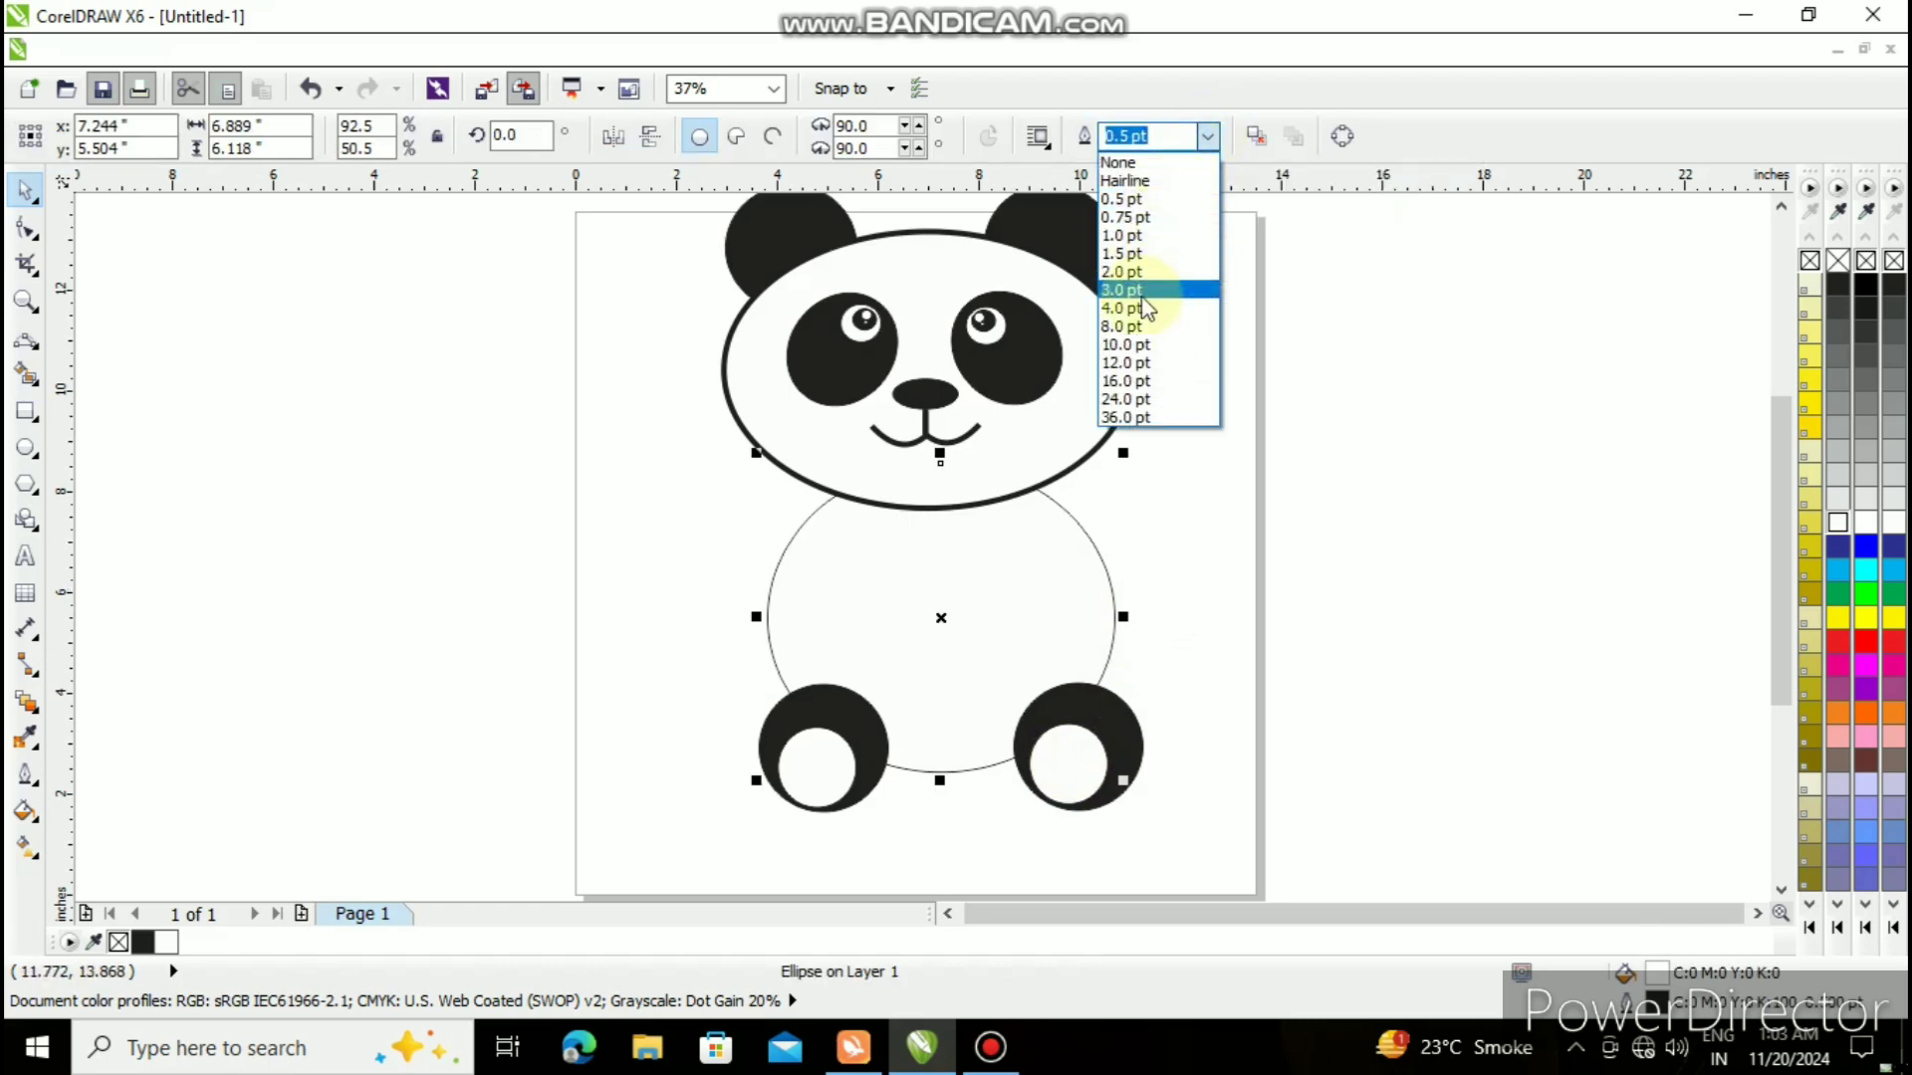
pyautogui.click(1138, 320)
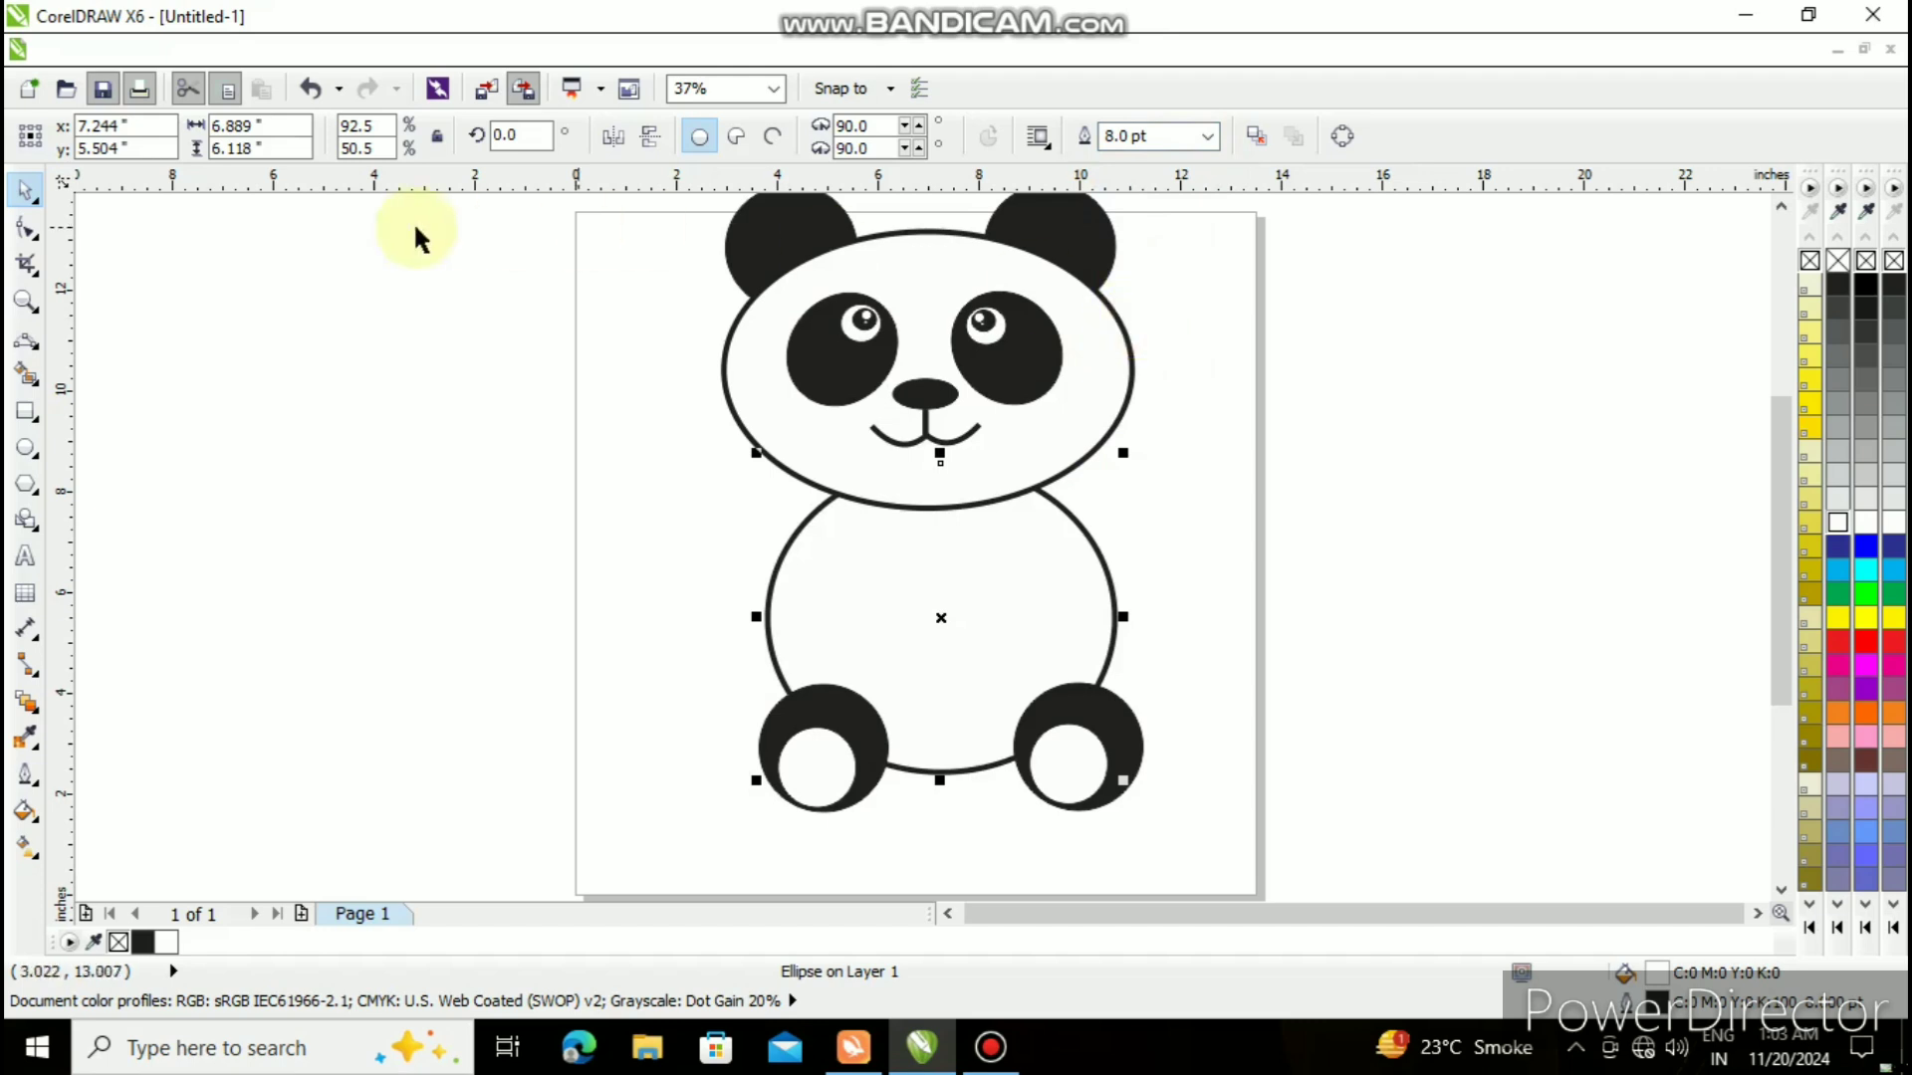
# - Shorten the body ellipse from below to about 5.14 in high
pyautogui.click(25, 447)
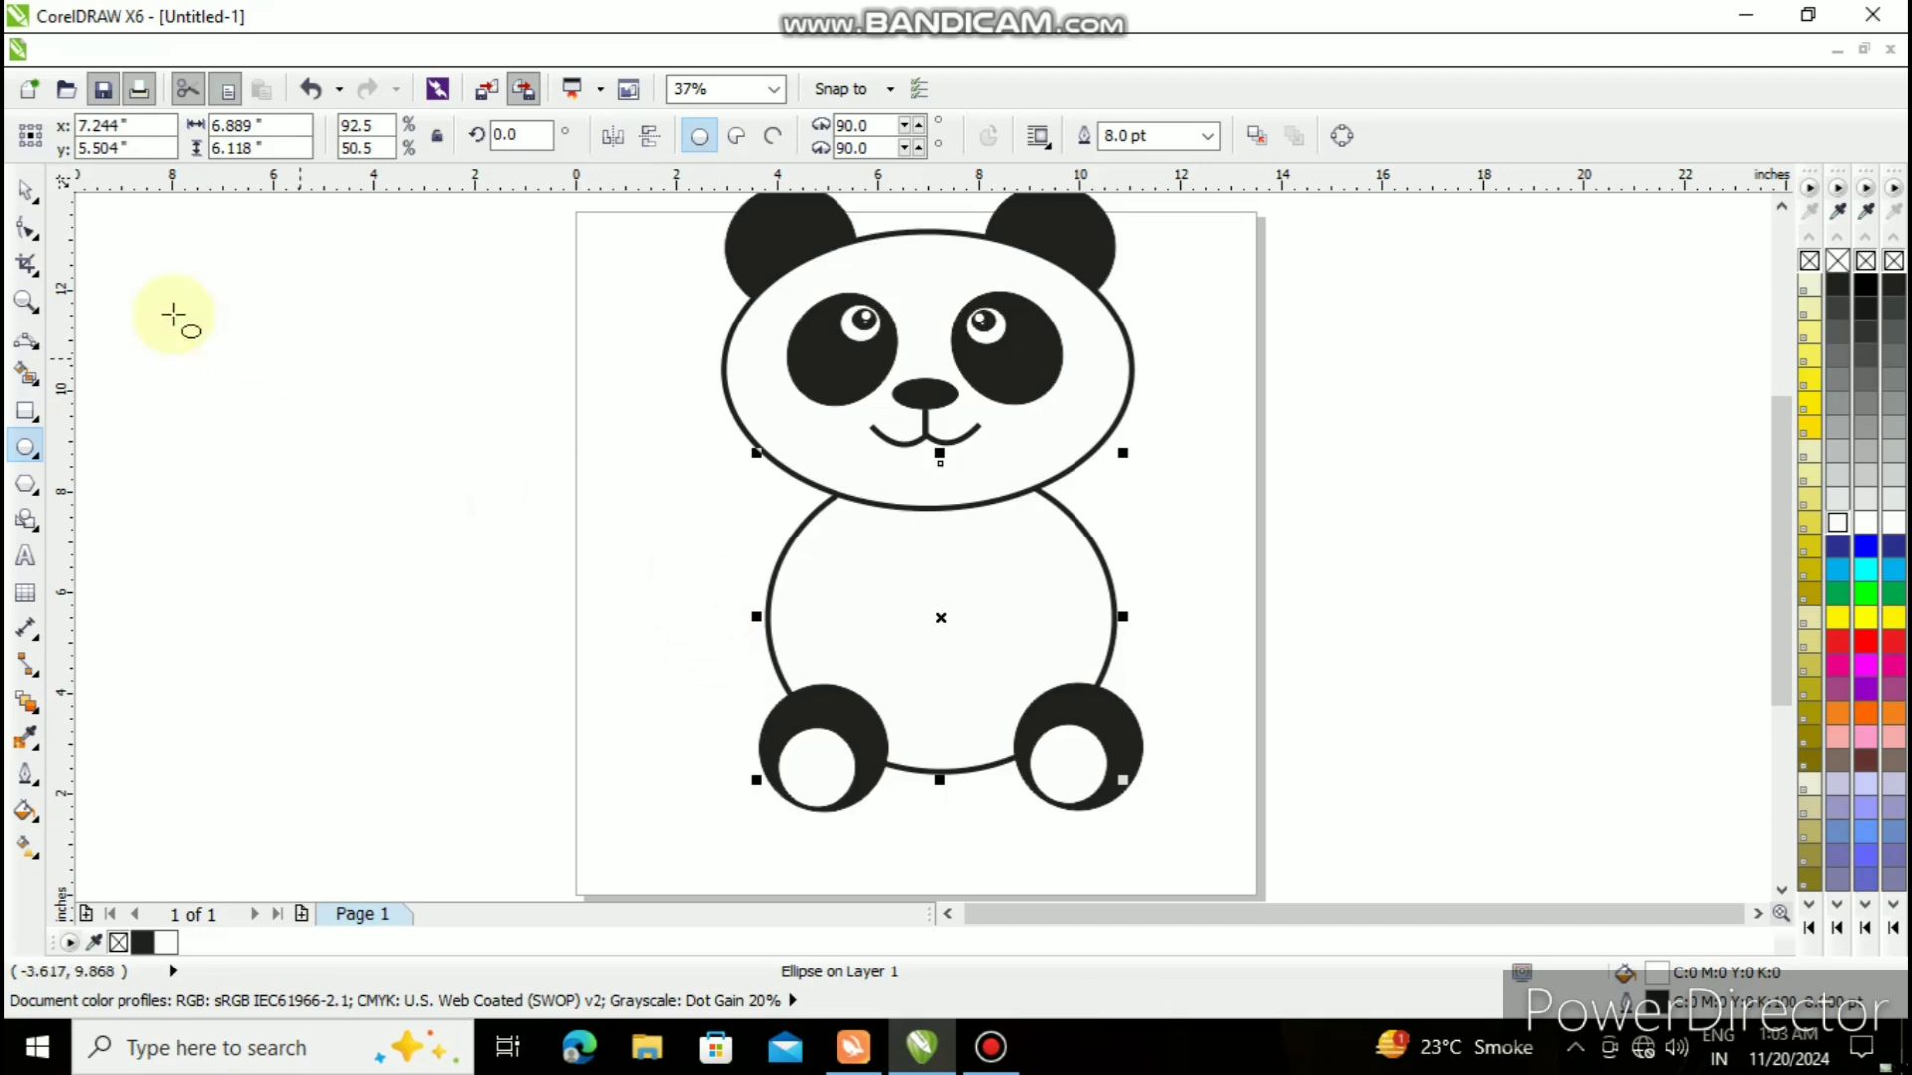
pyautogui.click(25, 187)
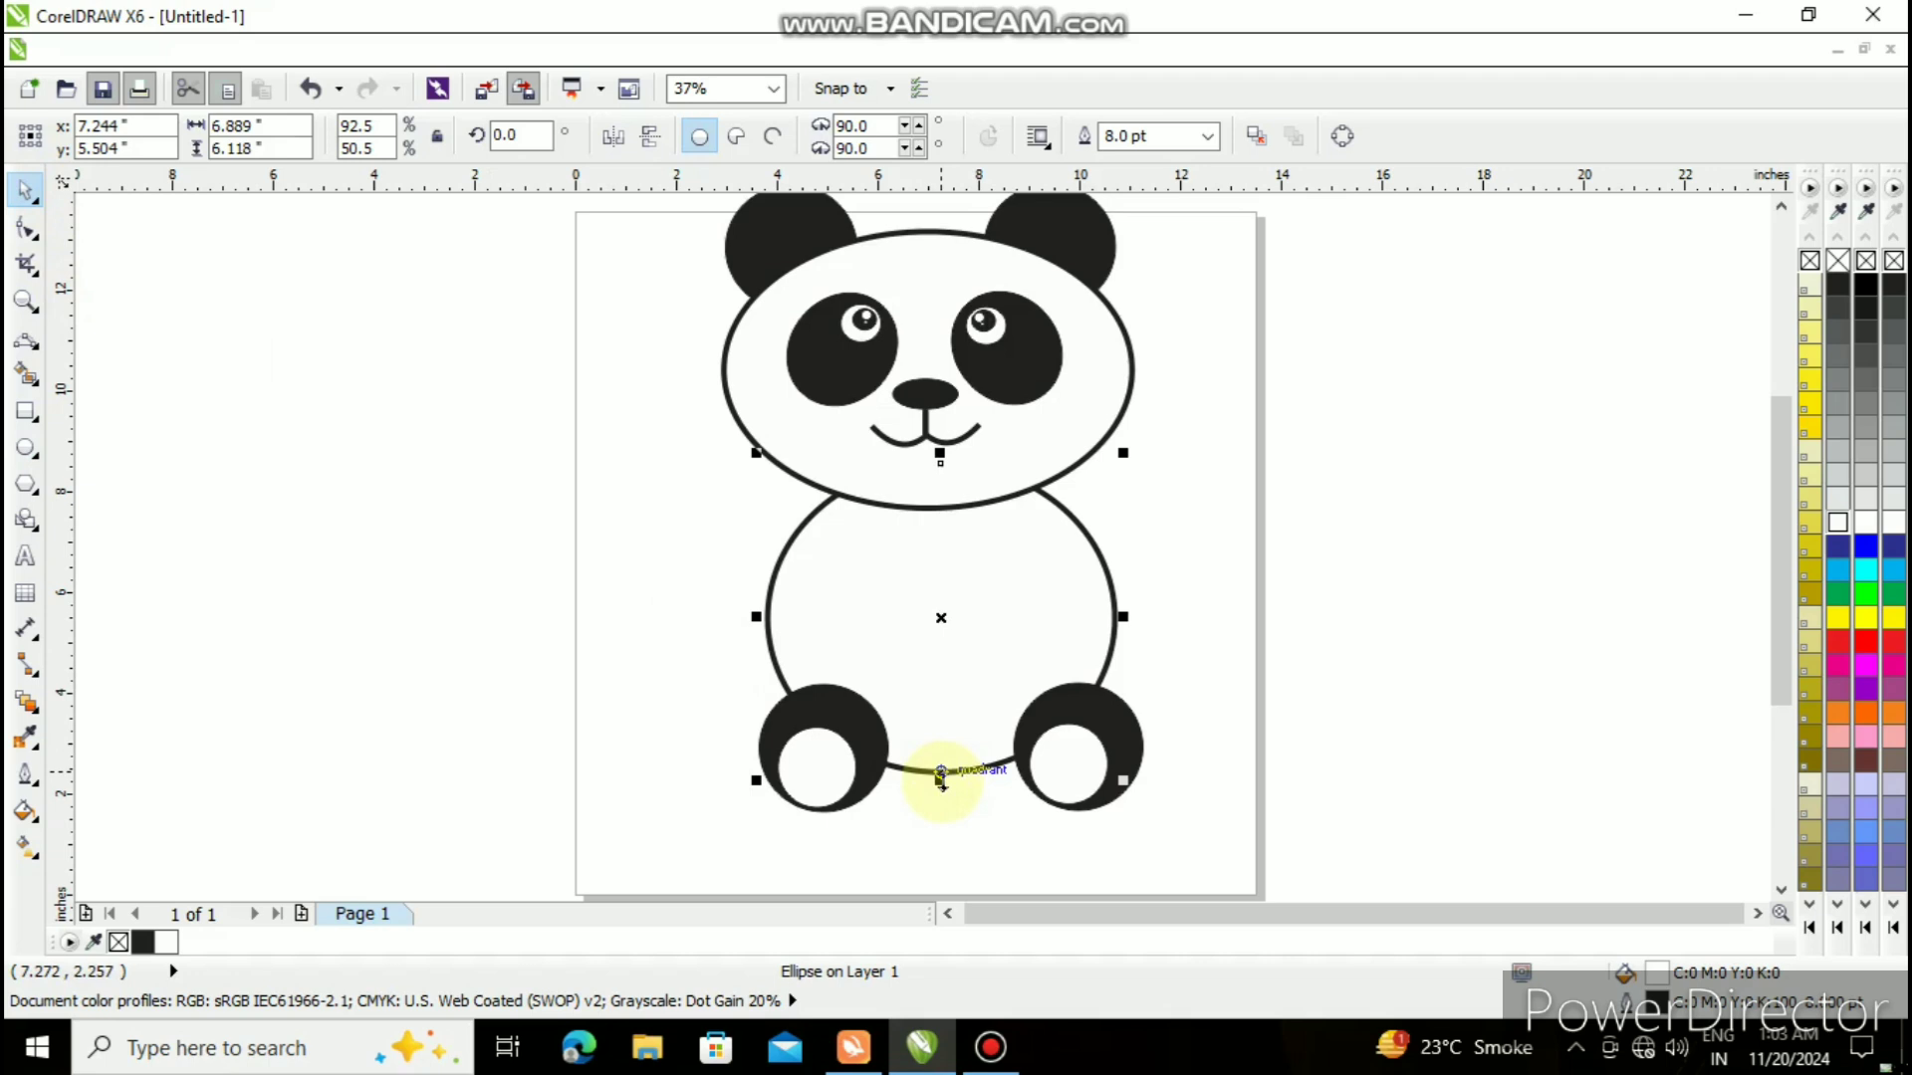
pyautogui.moveTo(939, 778); pyautogui.dragTo(942, 734)
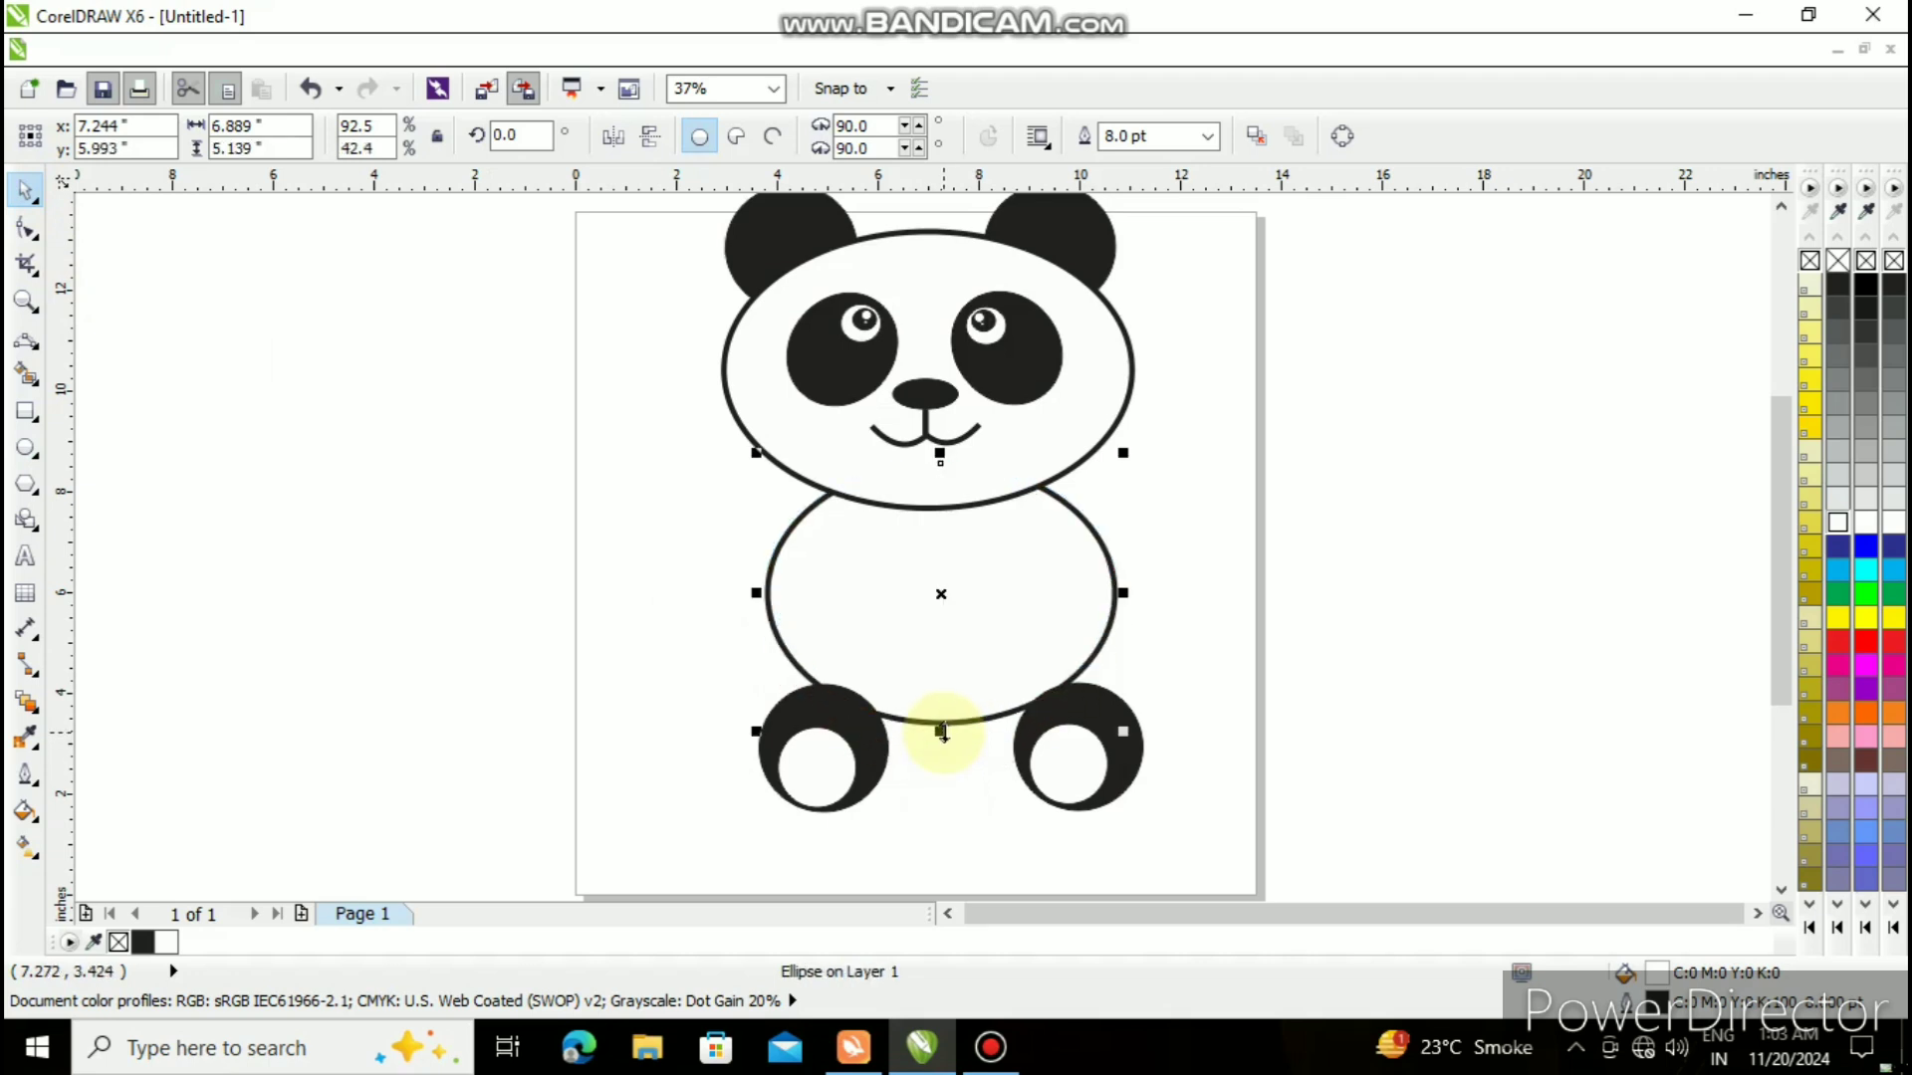
# - Move the left foot together with its white sole up, placing the foot at about x 4.78, y 3.33 in
pyautogui.click(827, 759)
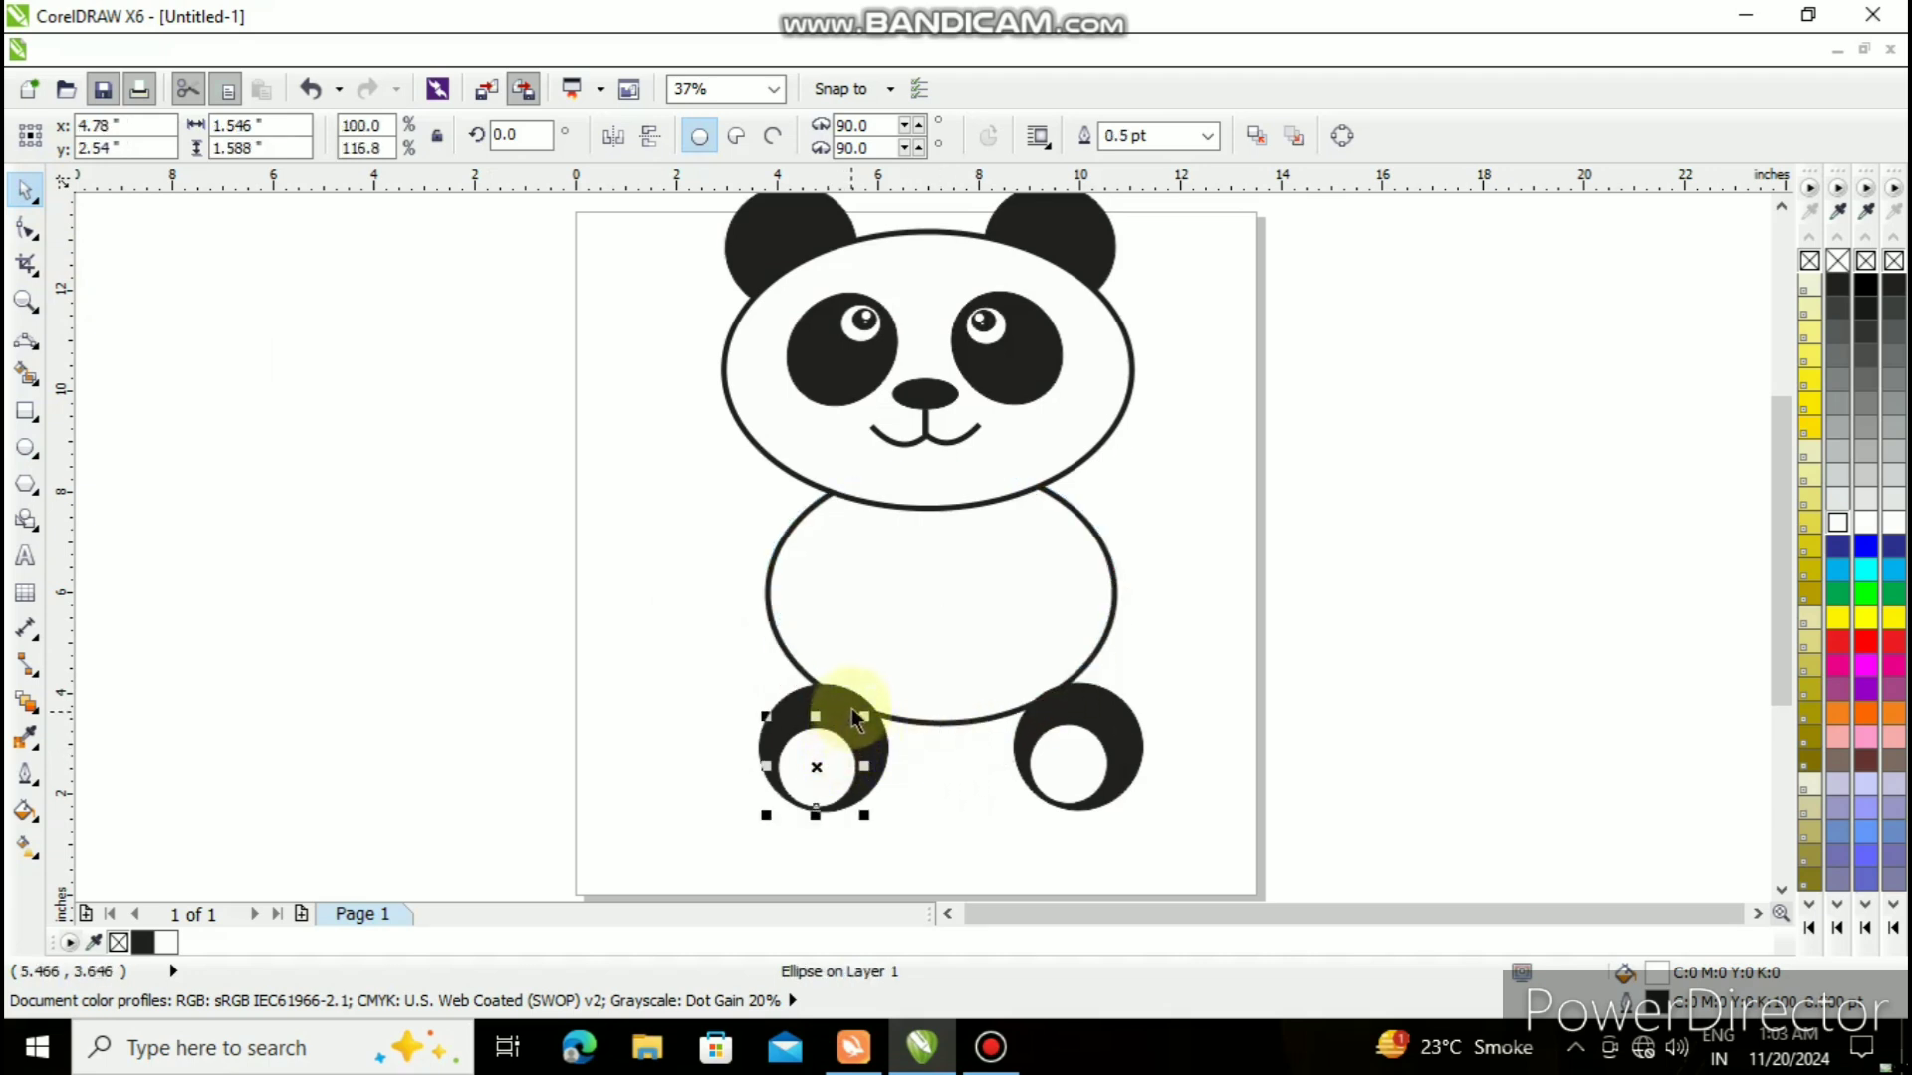
pyautogui.click(851, 709)
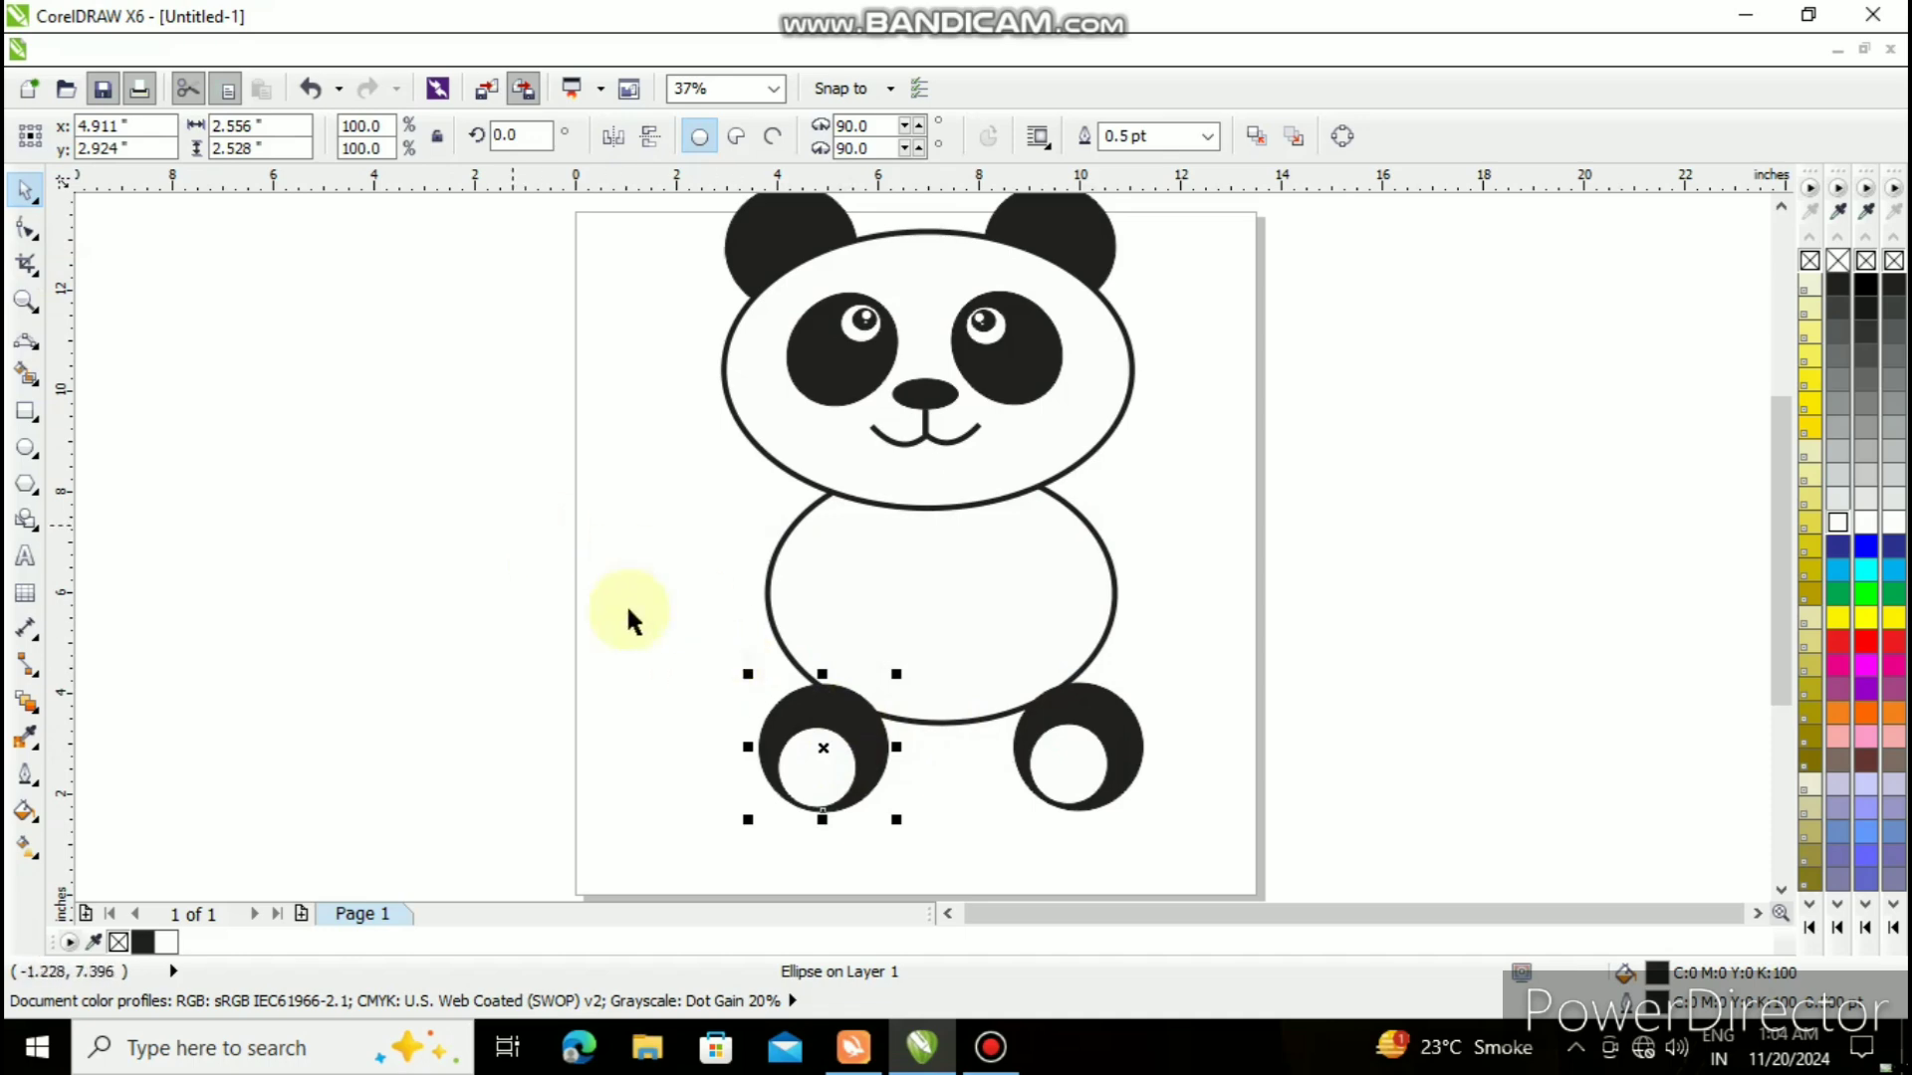
pyautogui.moveTo(746, 661); pyautogui.dragTo(929, 836)
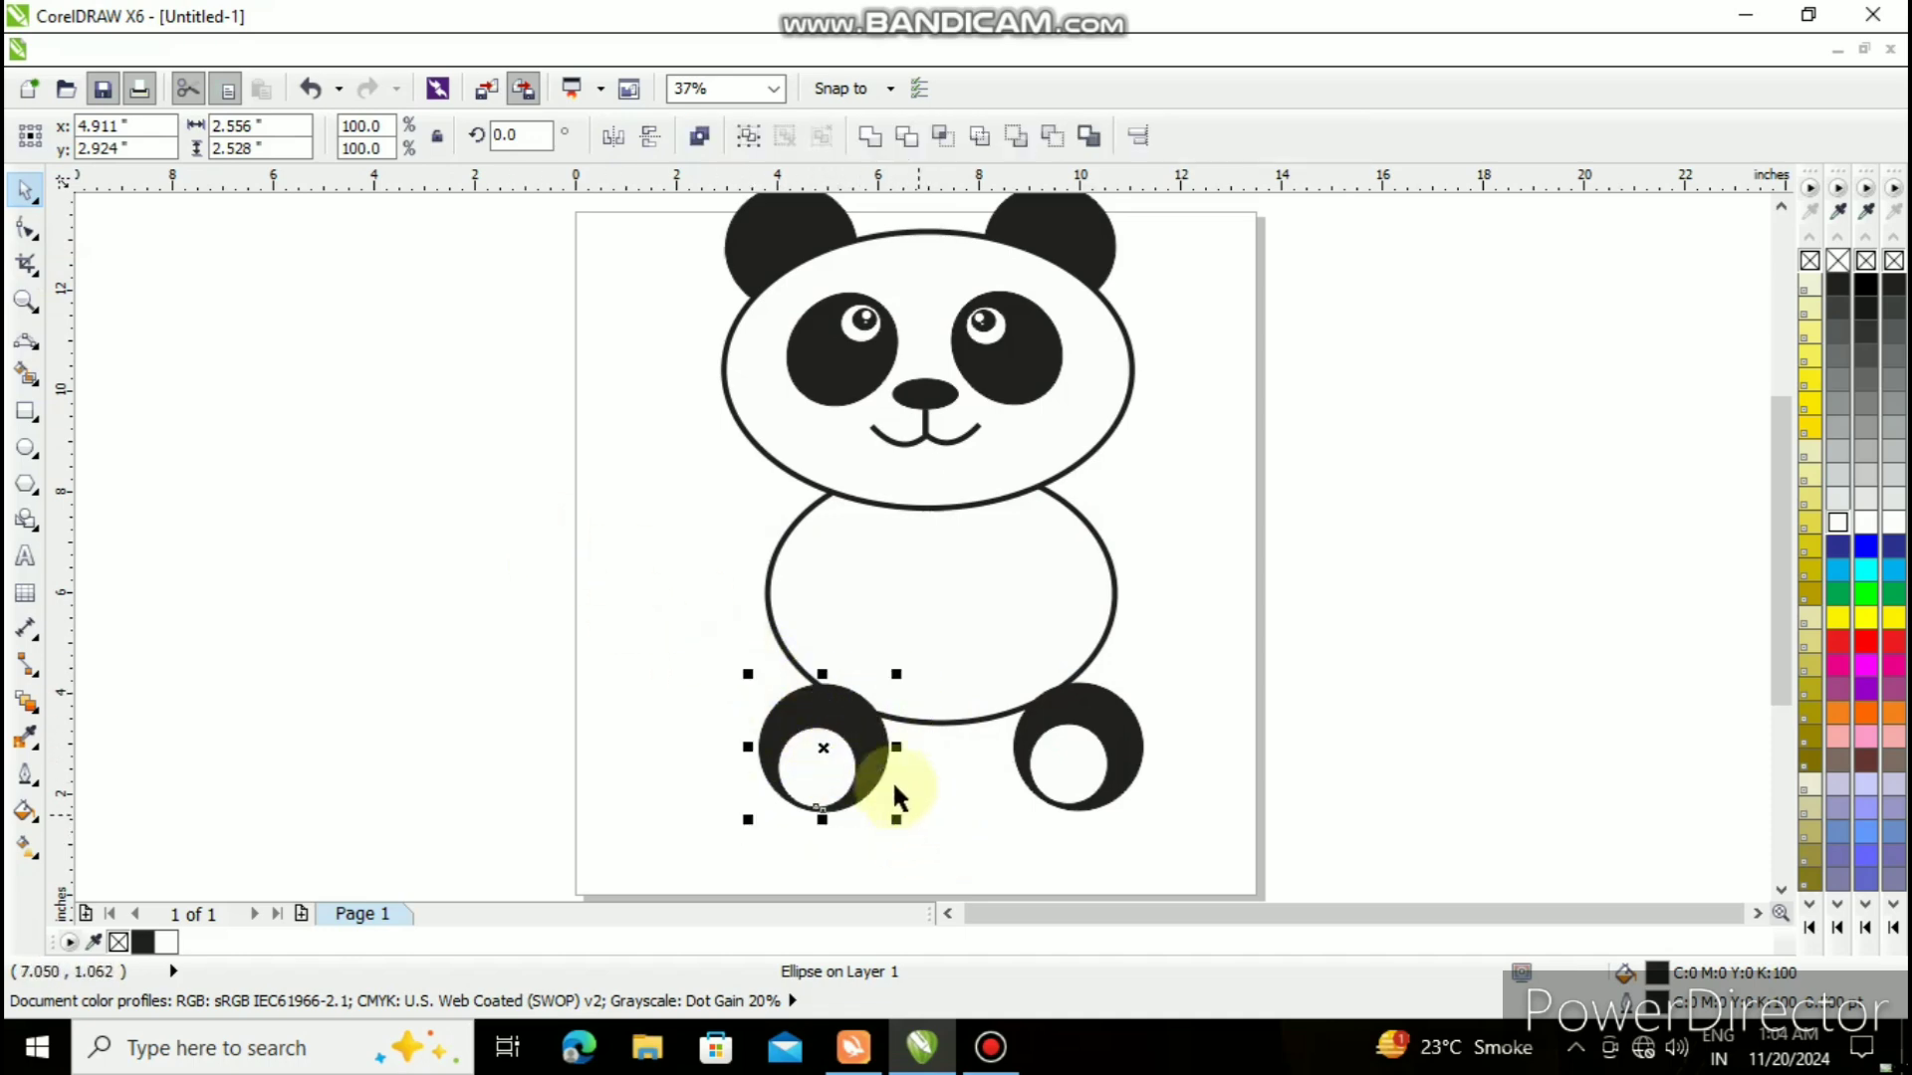
pyautogui.moveTo(824, 747); pyautogui.dragTo(817, 727)
# - Reposition the body ellipse under the head at about x 7.09, y 6.02 in
pyautogui.moveTo(1003, 702)
pyautogui.mouseDown()
pyautogui.moveTo(982, 674)
pyautogui.moveTo(1026, 702)
pyautogui.moveTo(976, 674)
pyautogui.moveTo(1023, 708)
pyautogui.mouseUp()
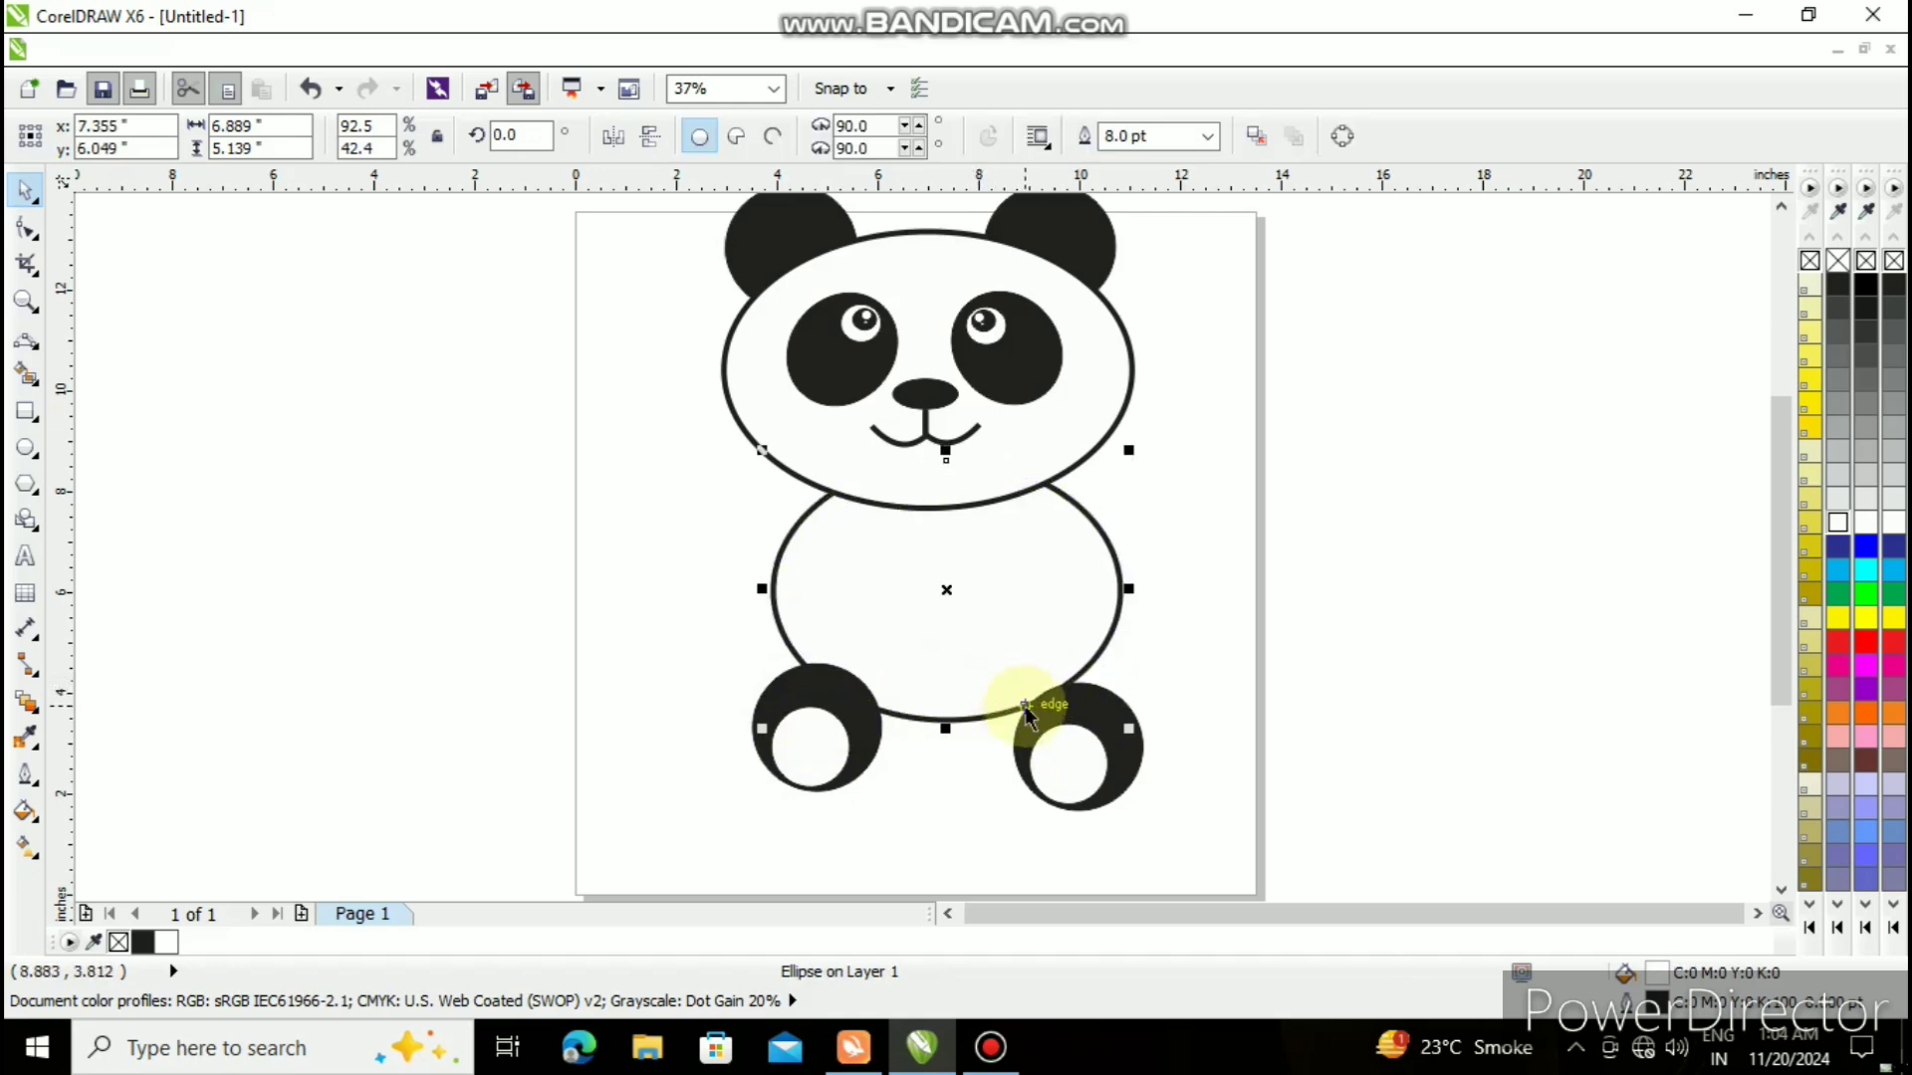
pyautogui.press('Left')
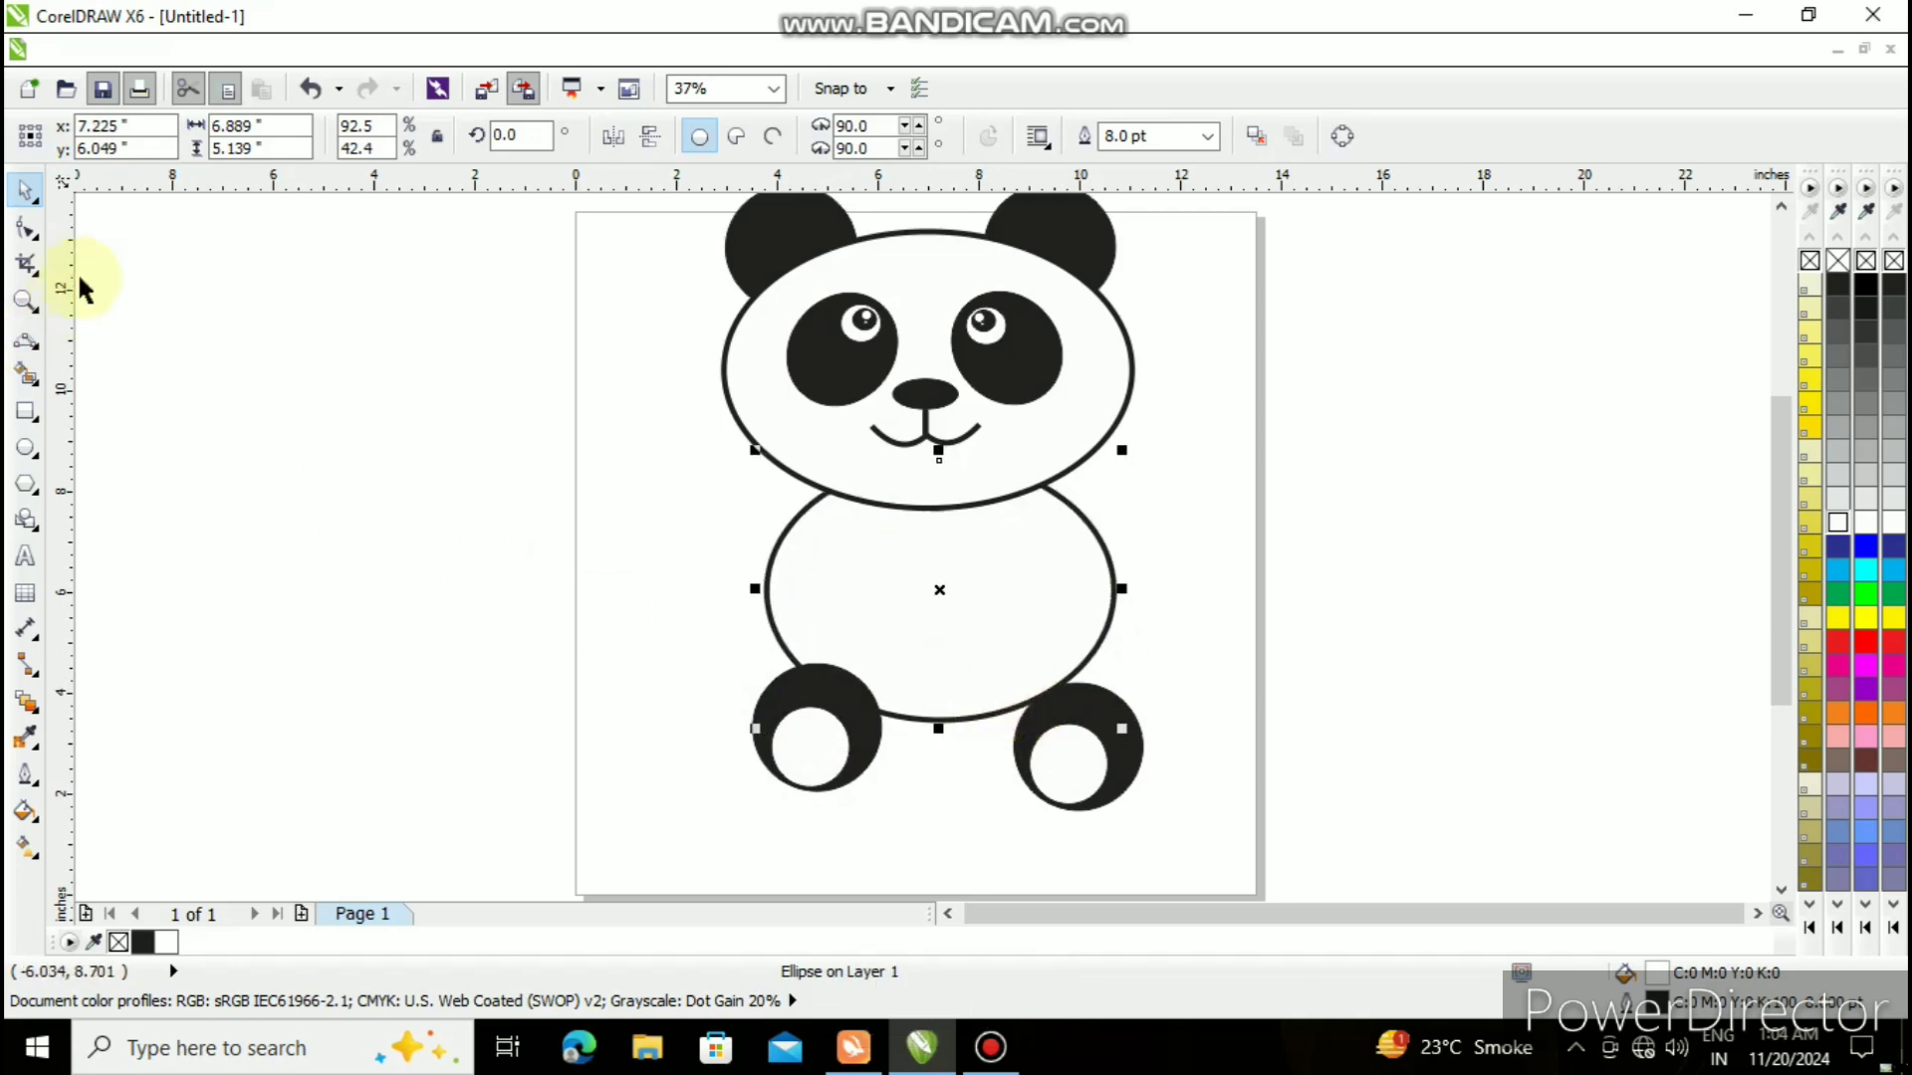
pyautogui.click(1194, 741)
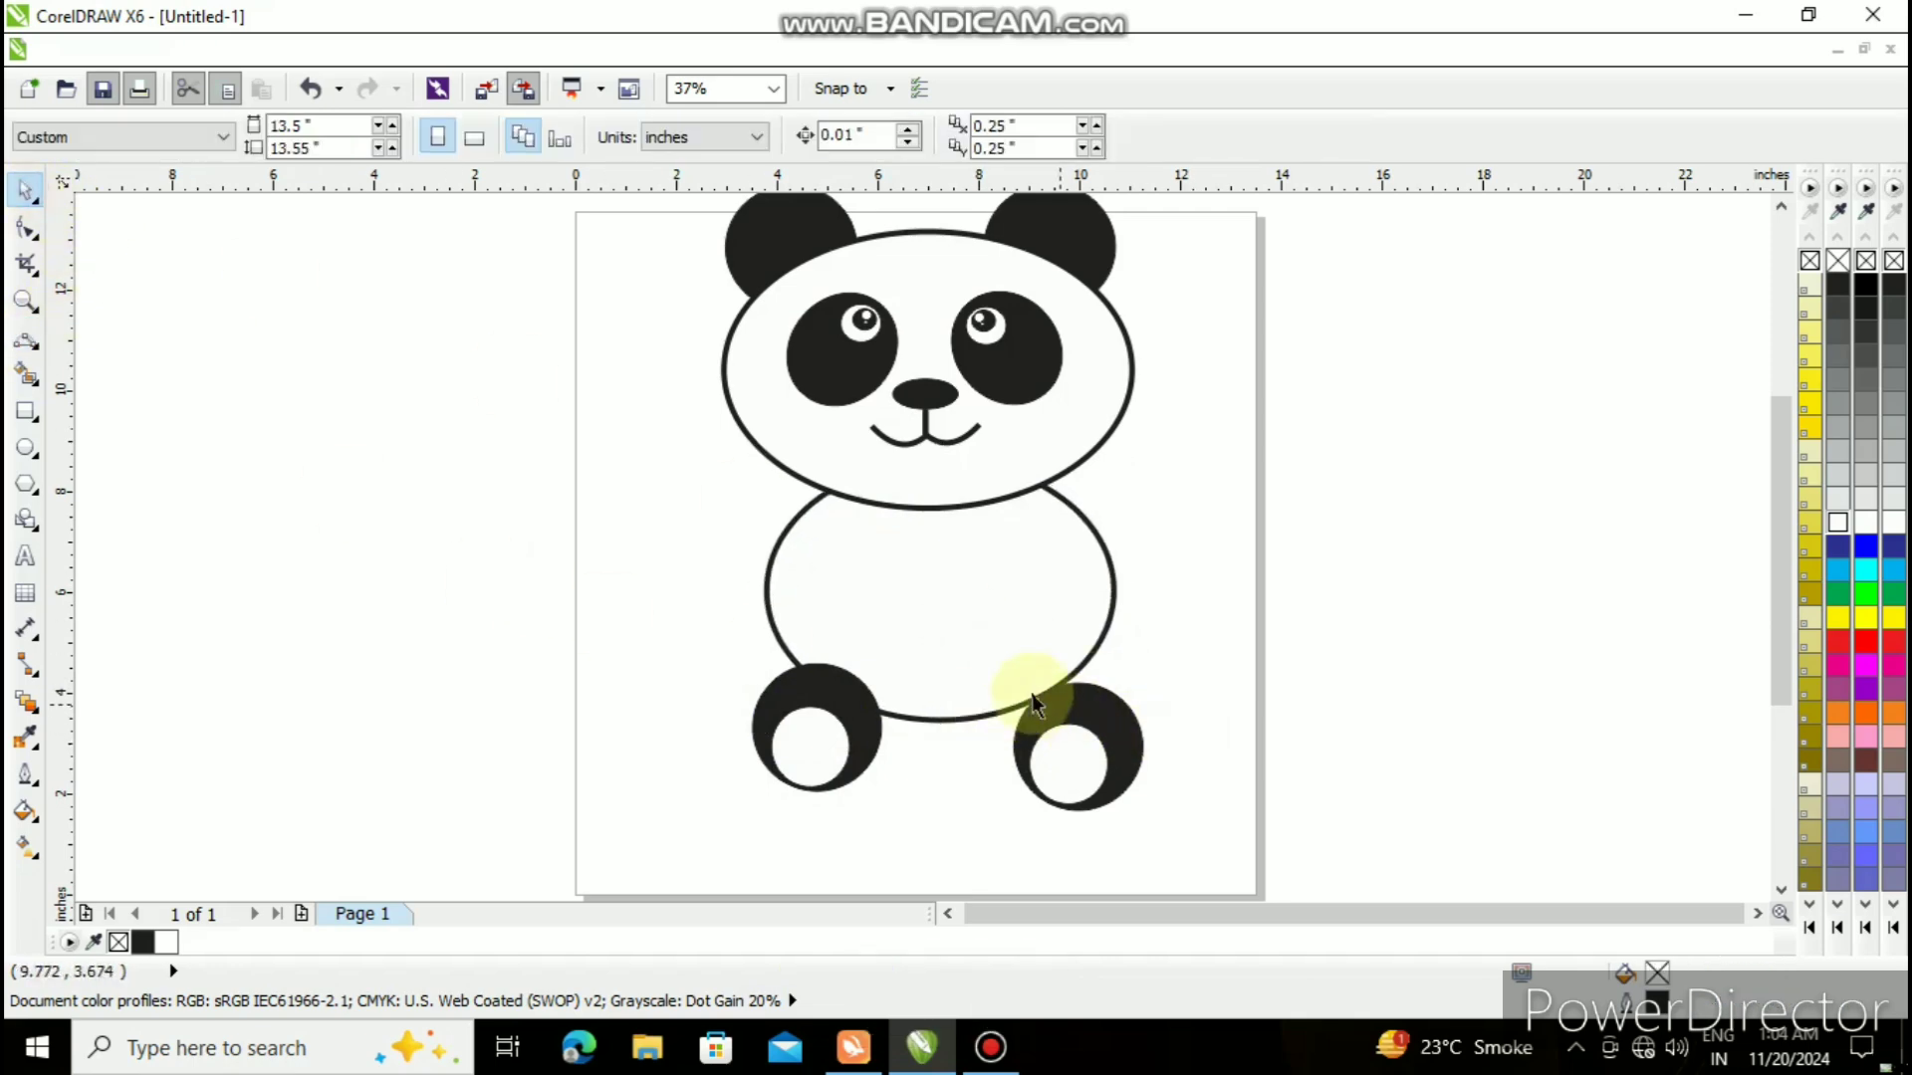
pyautogui.moveTo(990, 665)
pyautogui.mouseDown()
pyautogui.moveTo(1032, 700)
pyautogui.moveTo(985, 667)
pyautogui.mouseUp()
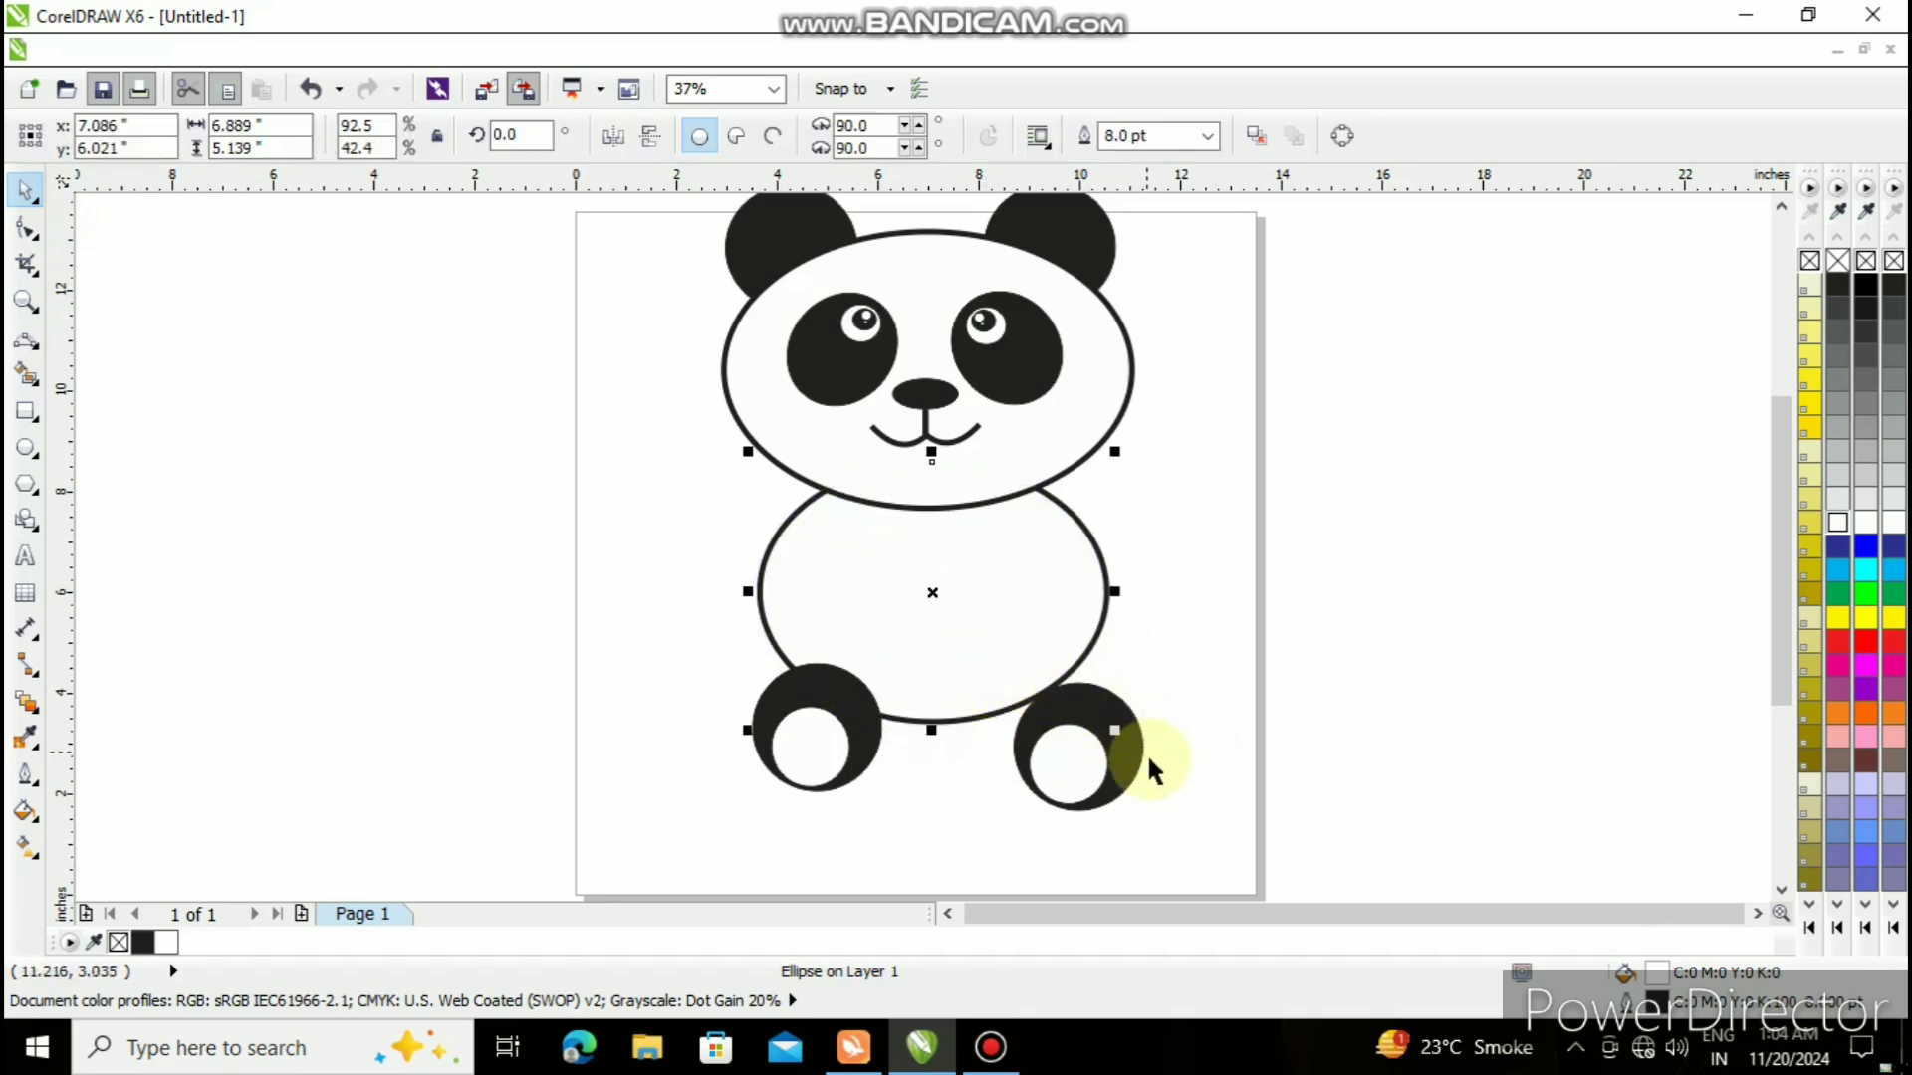
# - Move the black right foot up onto the body's lower edge and place its white sole inside it at about x 9.36, y 3.85 in
pyautogui.click(1105, 742)
pyautogui.moveTo(1113, 729); pyautogui.dragTo(1088, 676)
pyautogui.click(1083, 765)
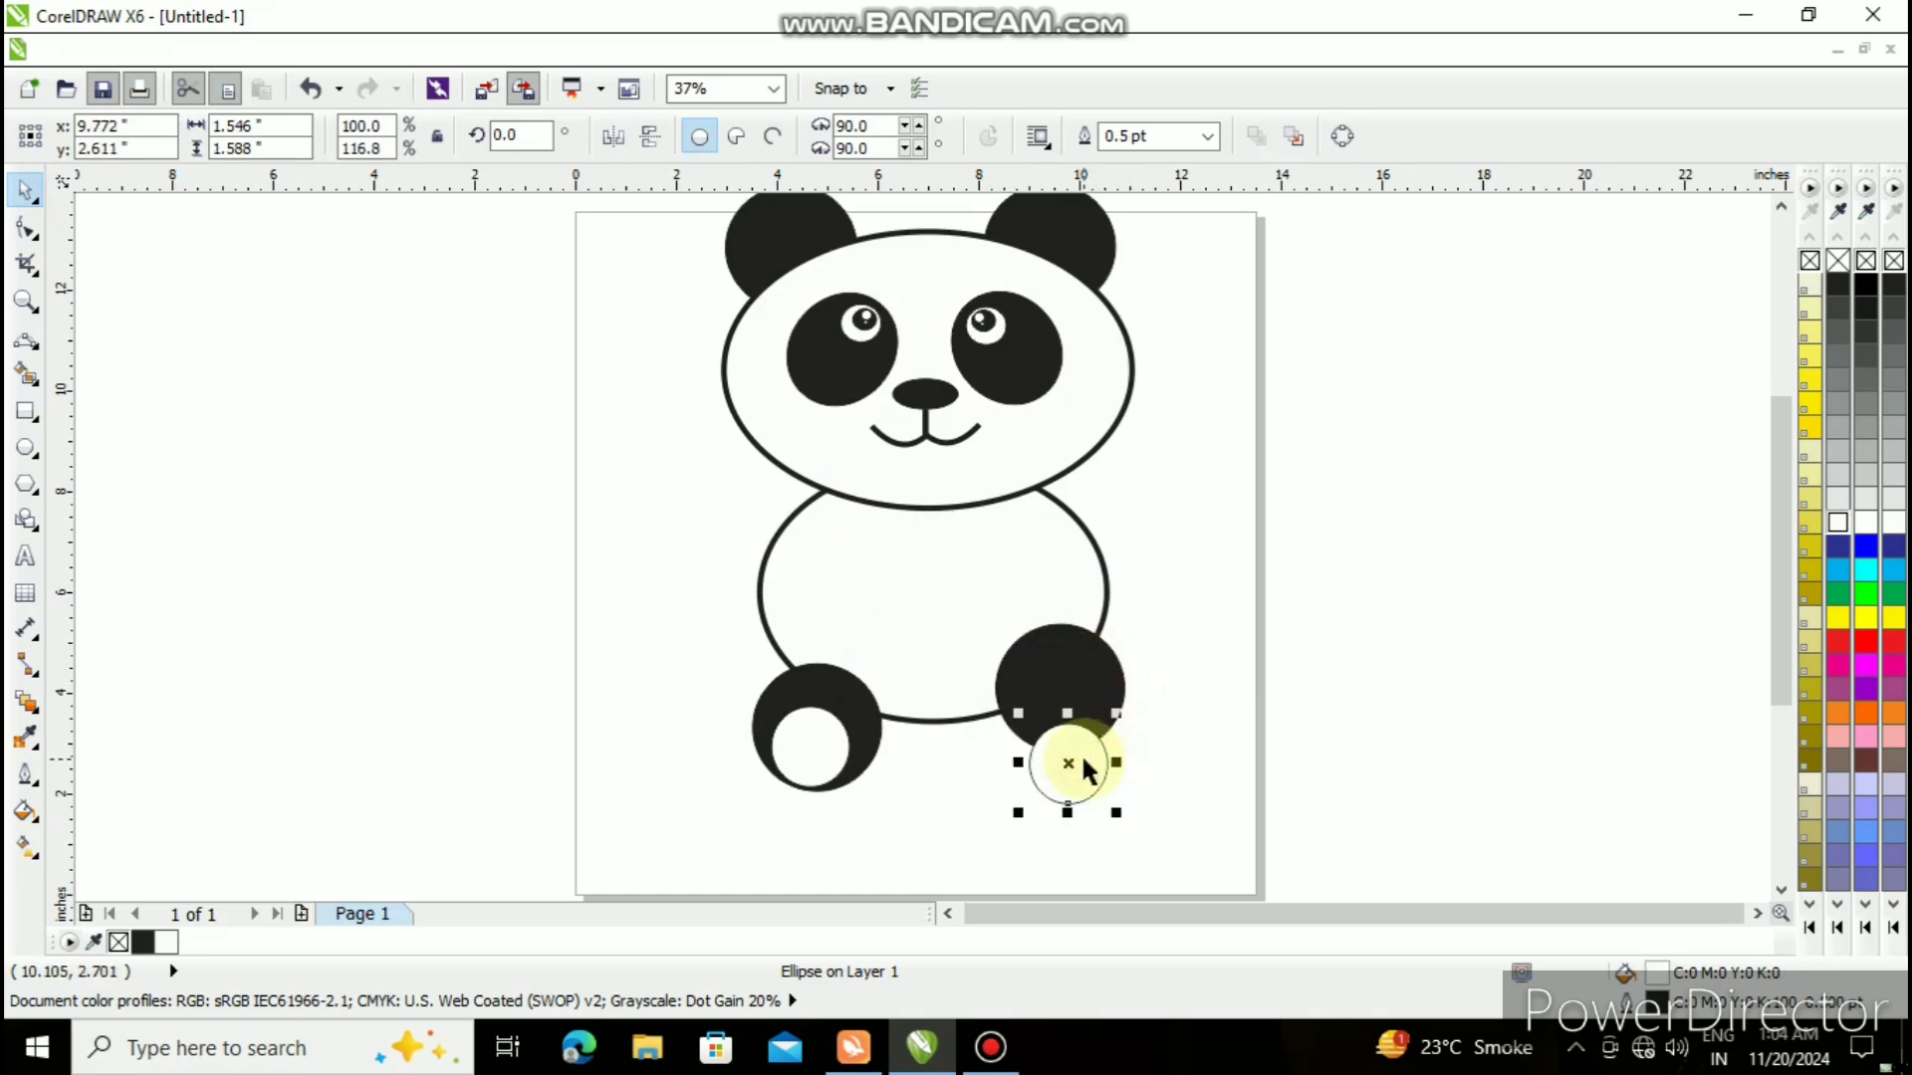
pyautogui.moveTo(1080, 761); pyautogui.dragTo(1061, 702)
pyautogui.press('Down')
pyautogui.press('Down')
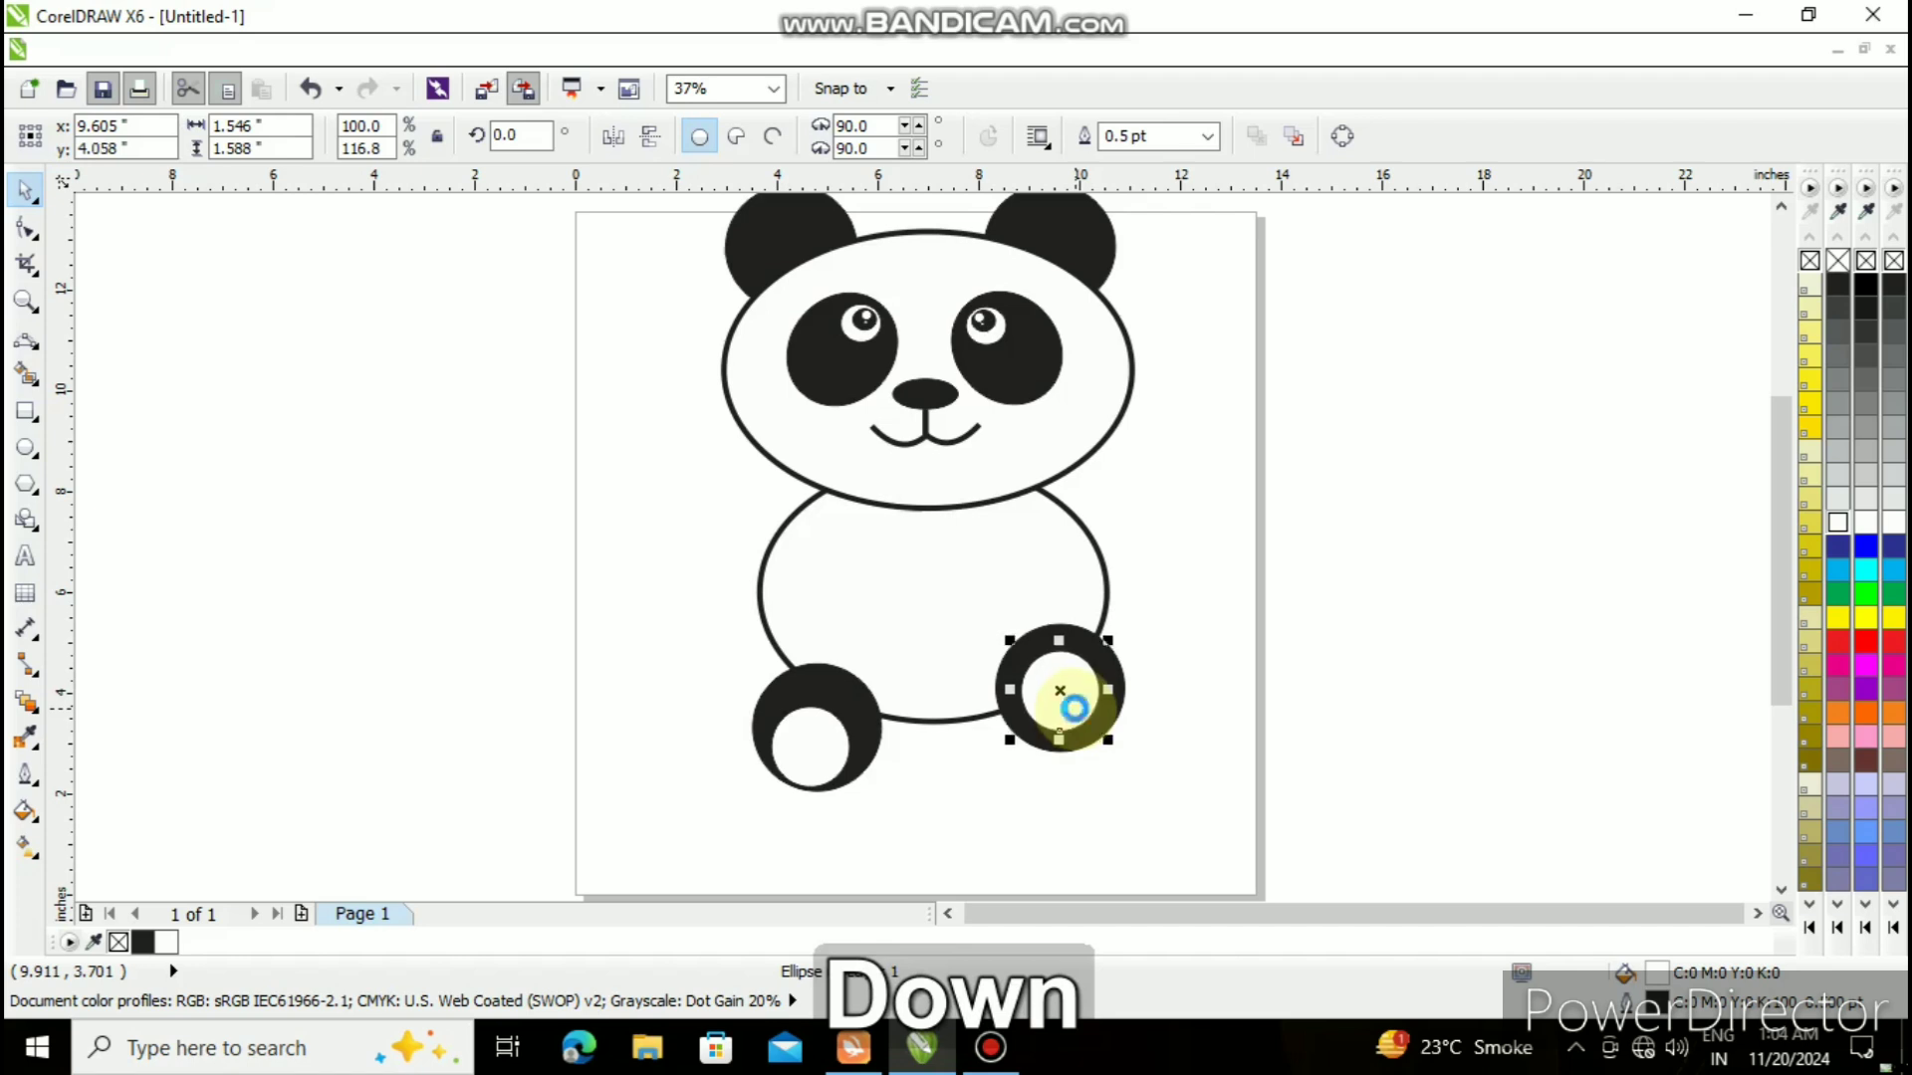
pyautogui.press('Left')
pyautogui.press('Left')
pyautogui.press('Left')
pyautogui.press('Left')
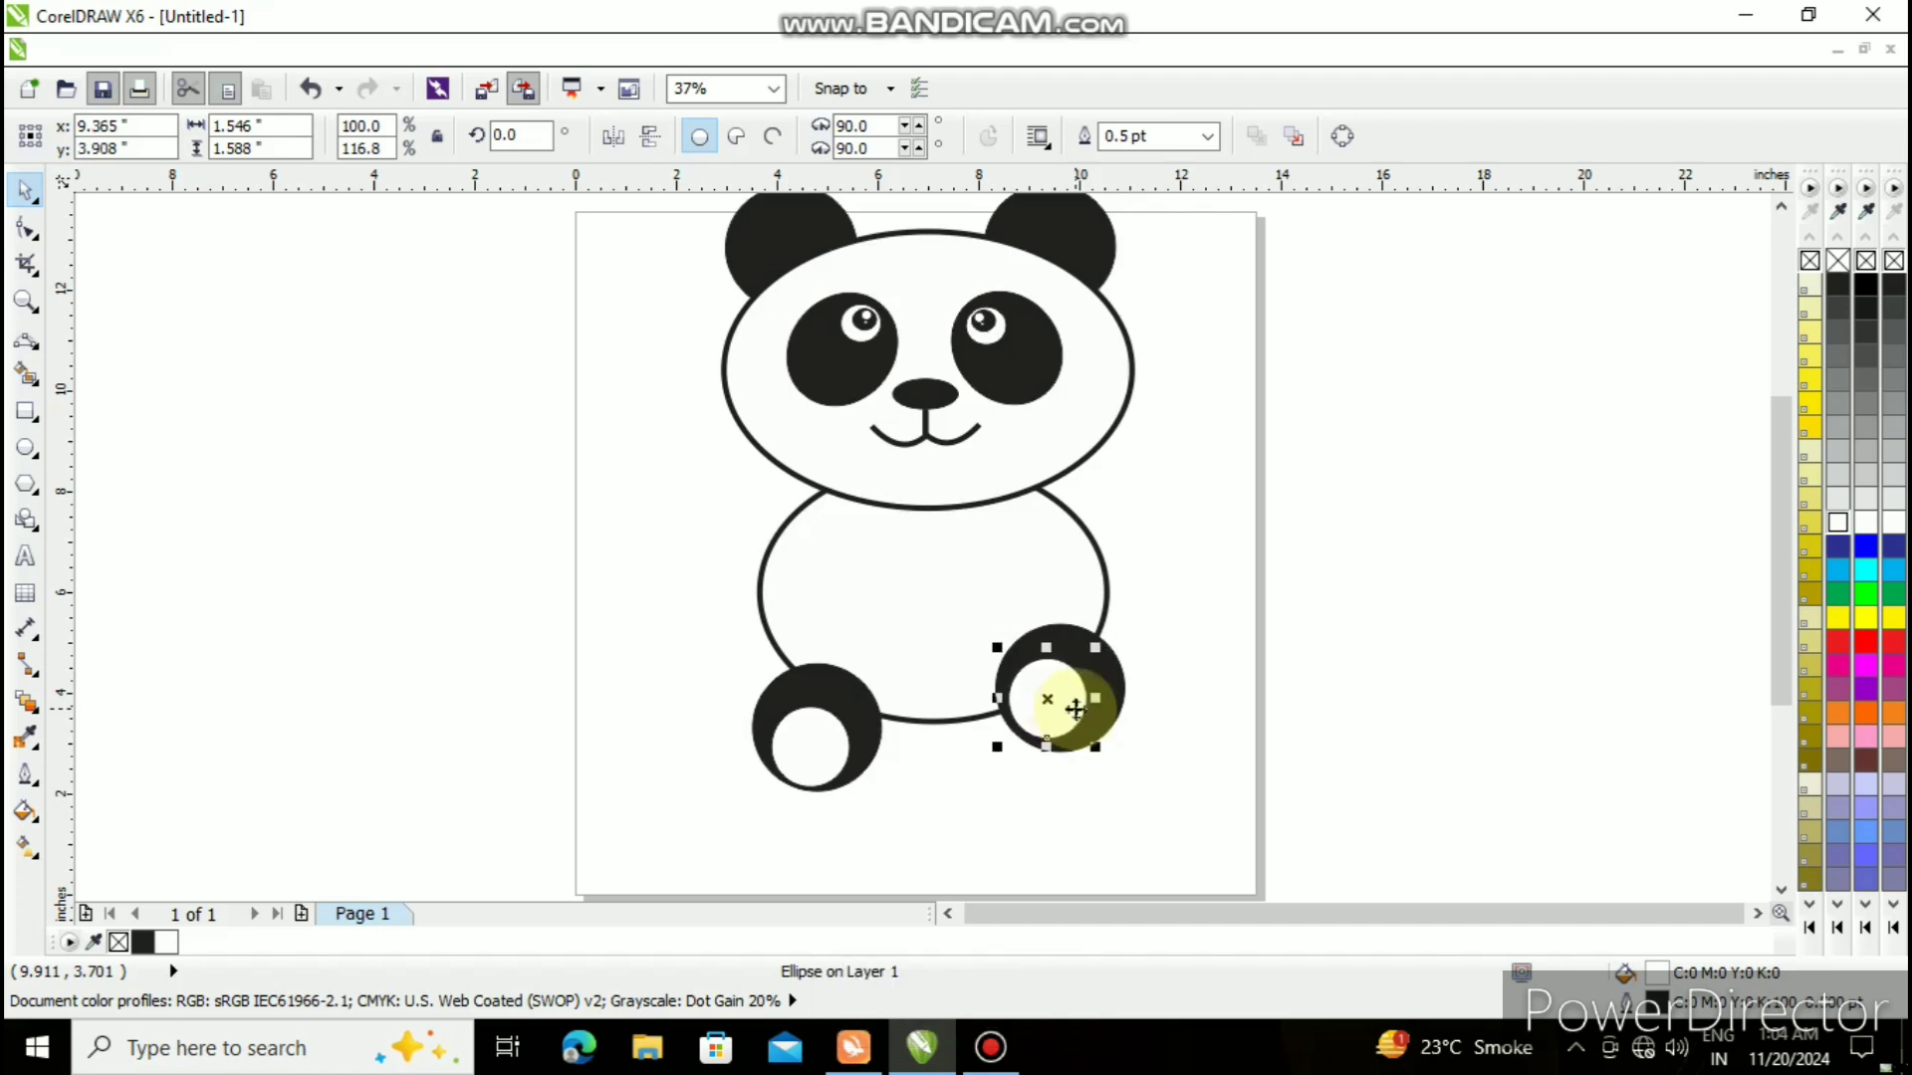
pyautogui.press('Down')
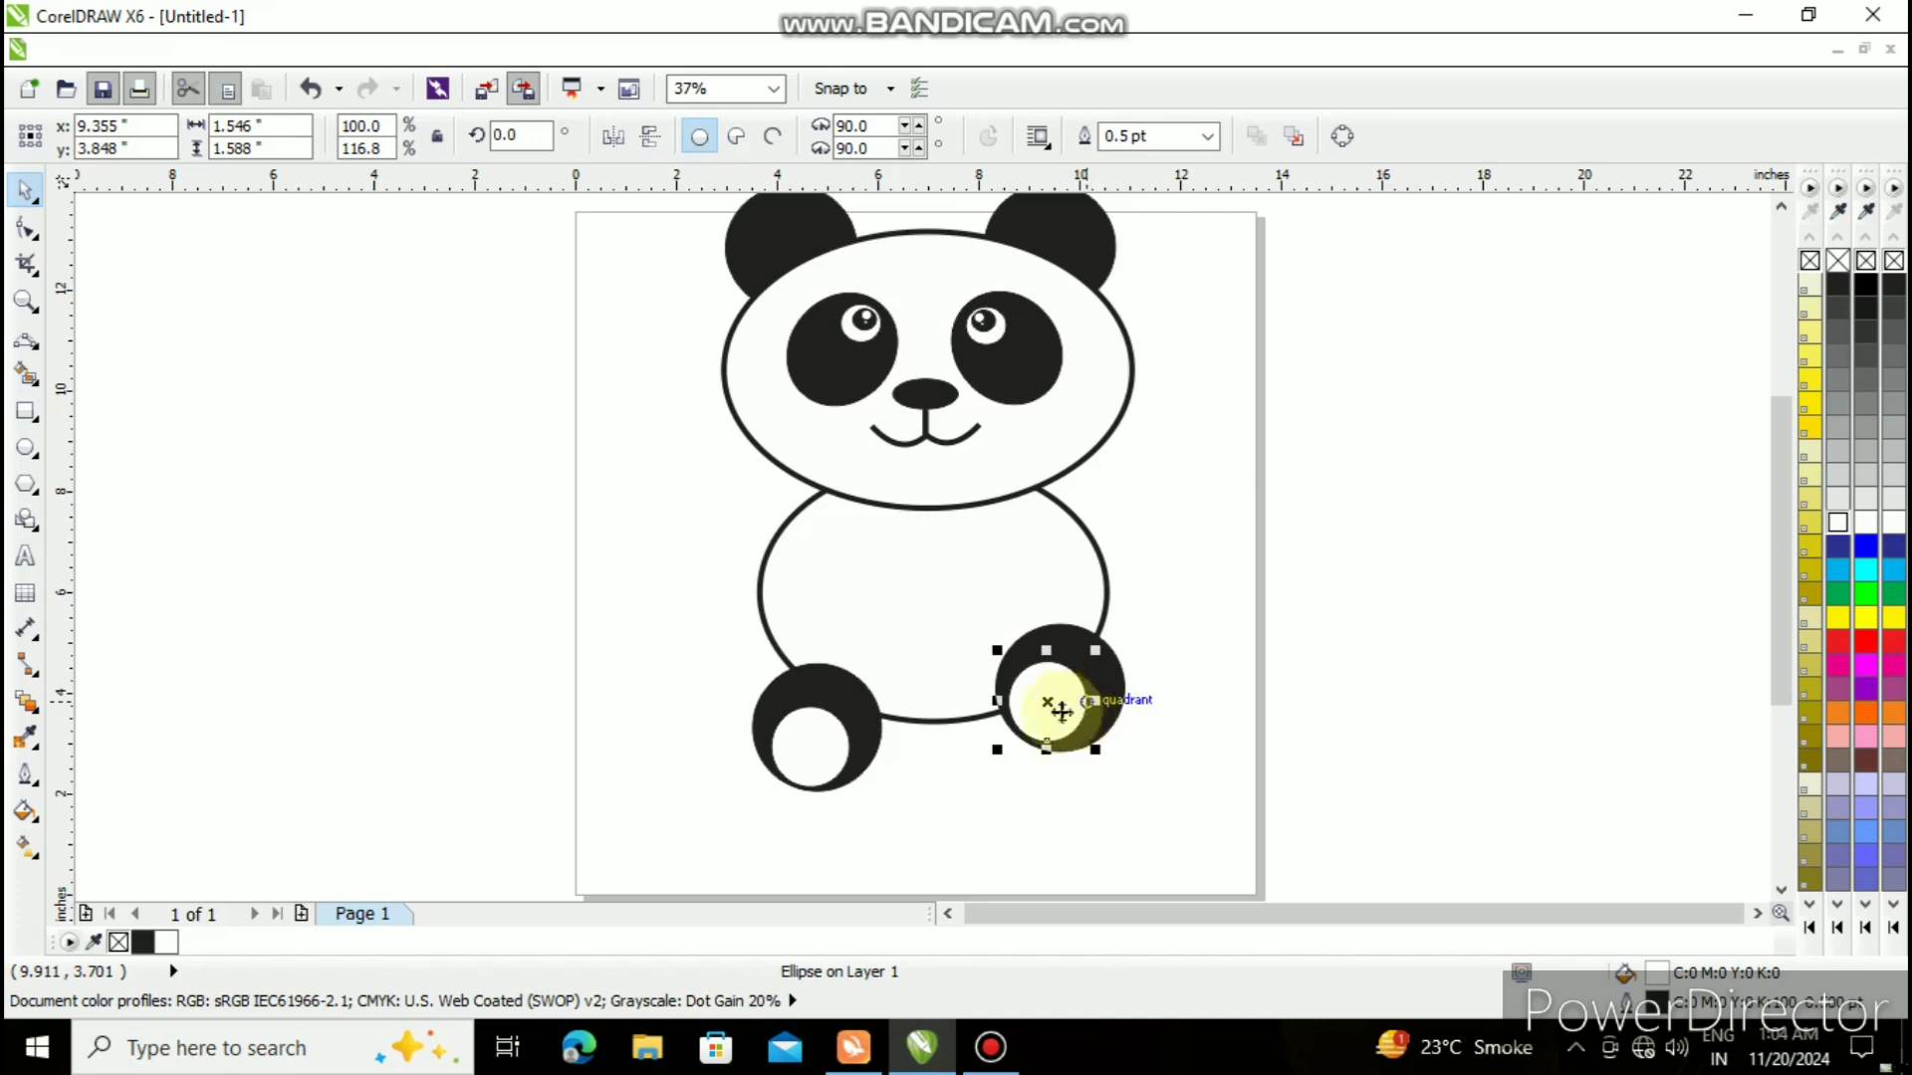
# - Nudge the black left foot up and slightly left to about x 4.65, y 4.15 in, level with the right foot
pyautogui.click(830, 679)
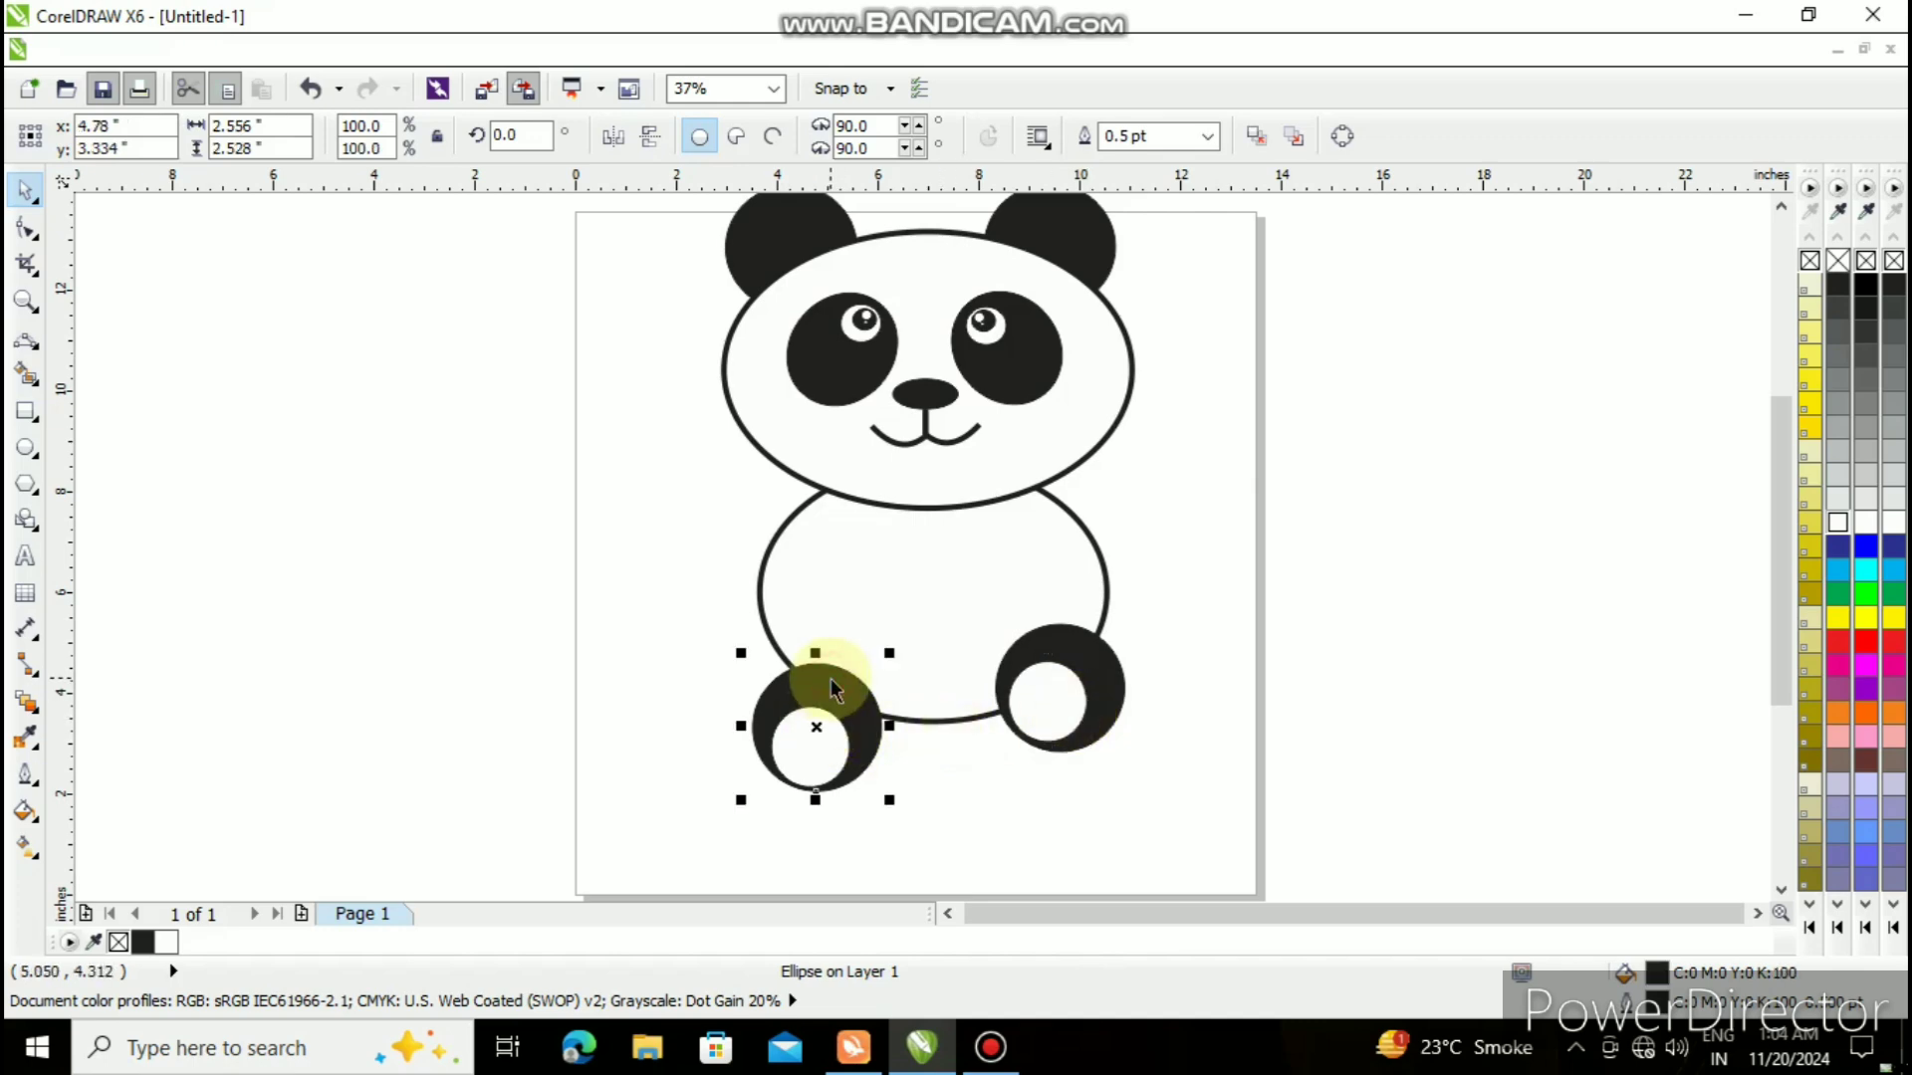
pyautogui.press('Up')
pyautogui.press('Up')
pyautogui.press('Up')
pyautogui.press('Up')
pyautogui.press('Up')
pyautogui.press('Up')
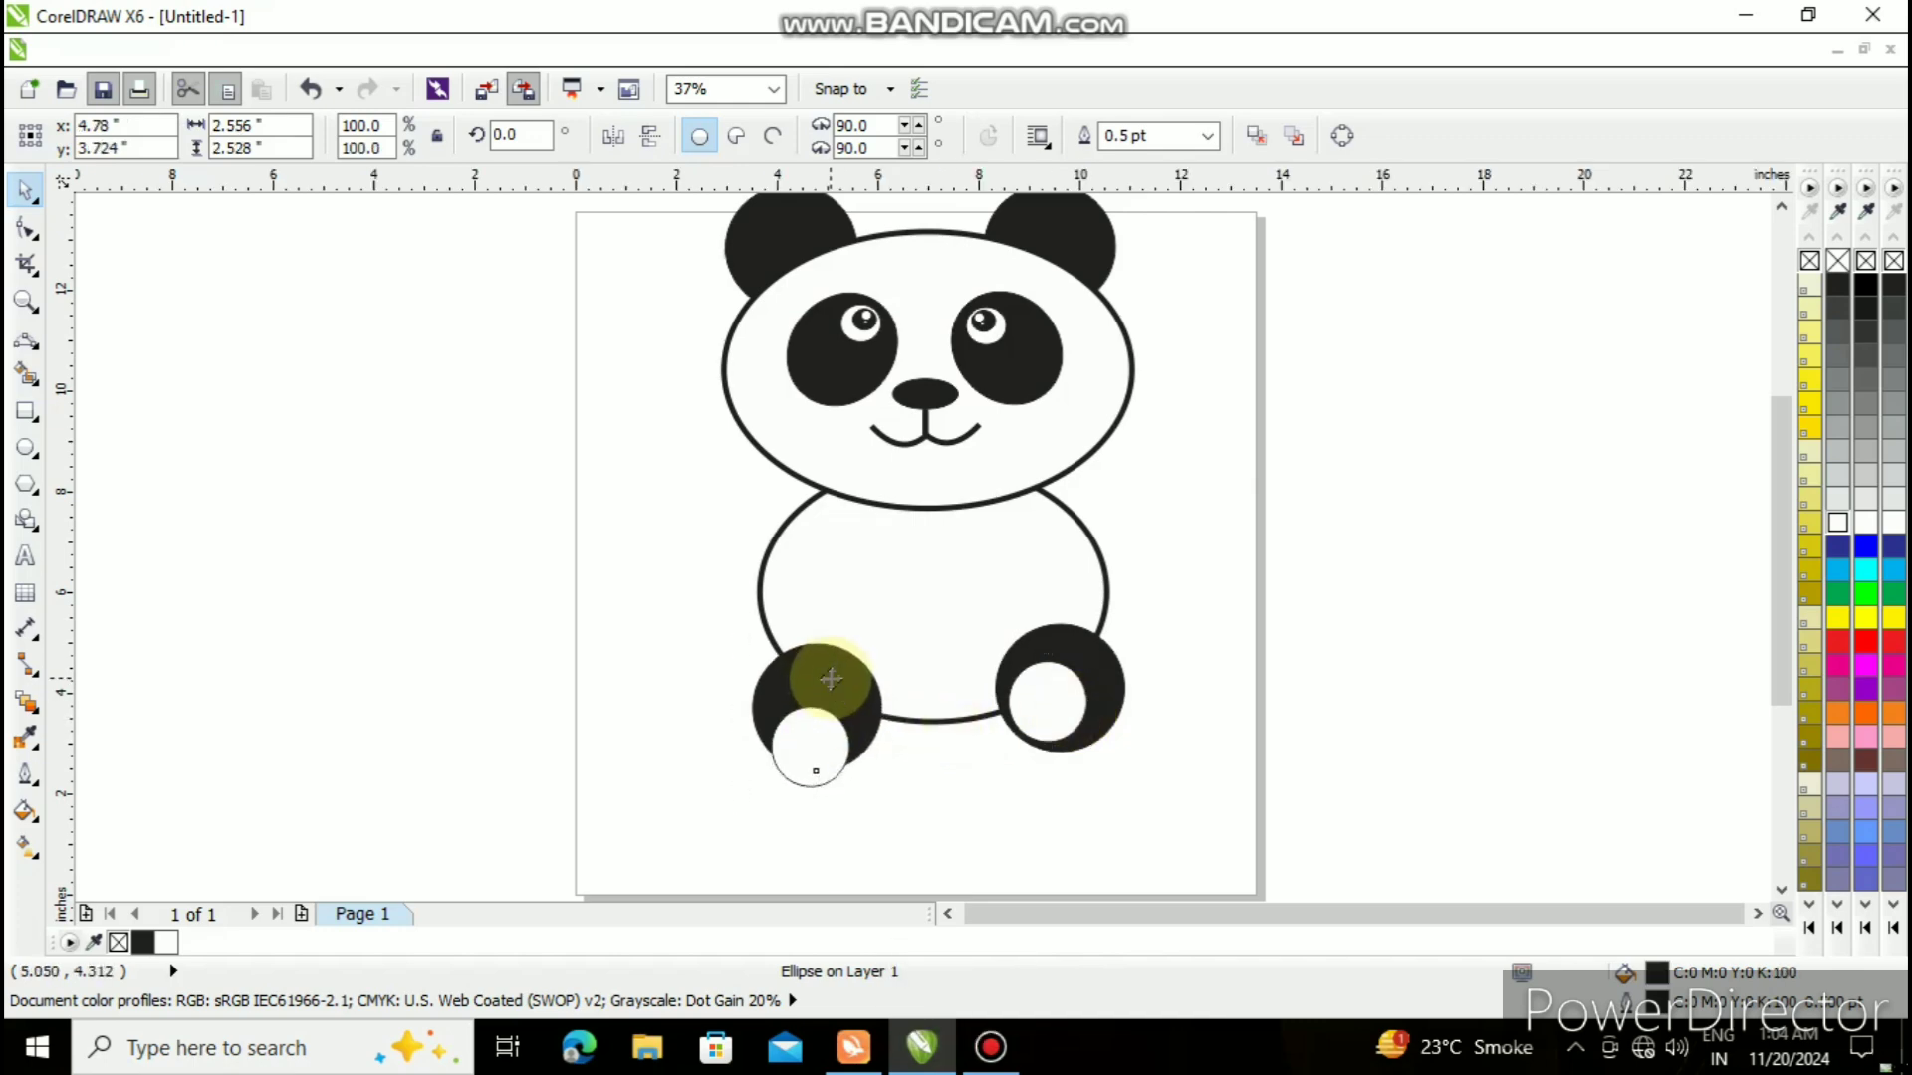
pyautogui.press('Left')
pyautogui.press('Up')
pyautogui.press('Up')
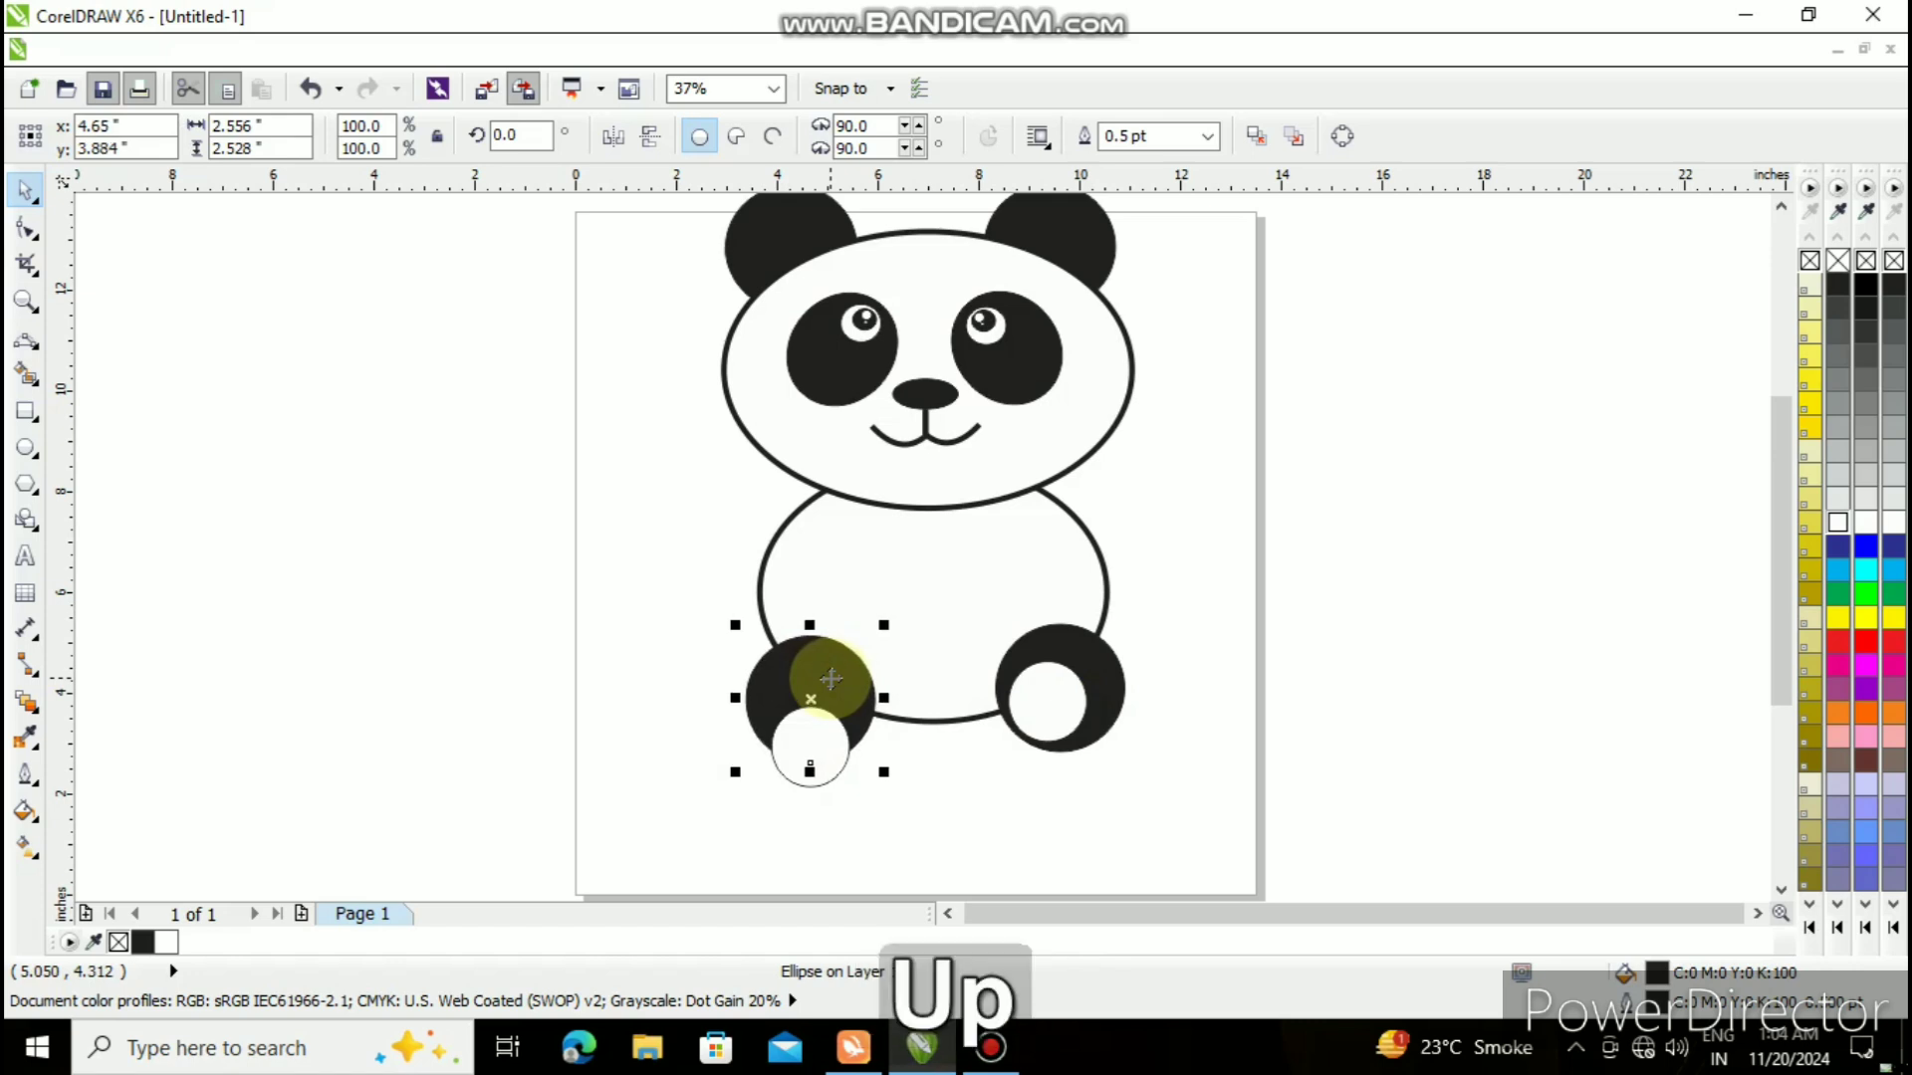
pyautogui.press('Up')
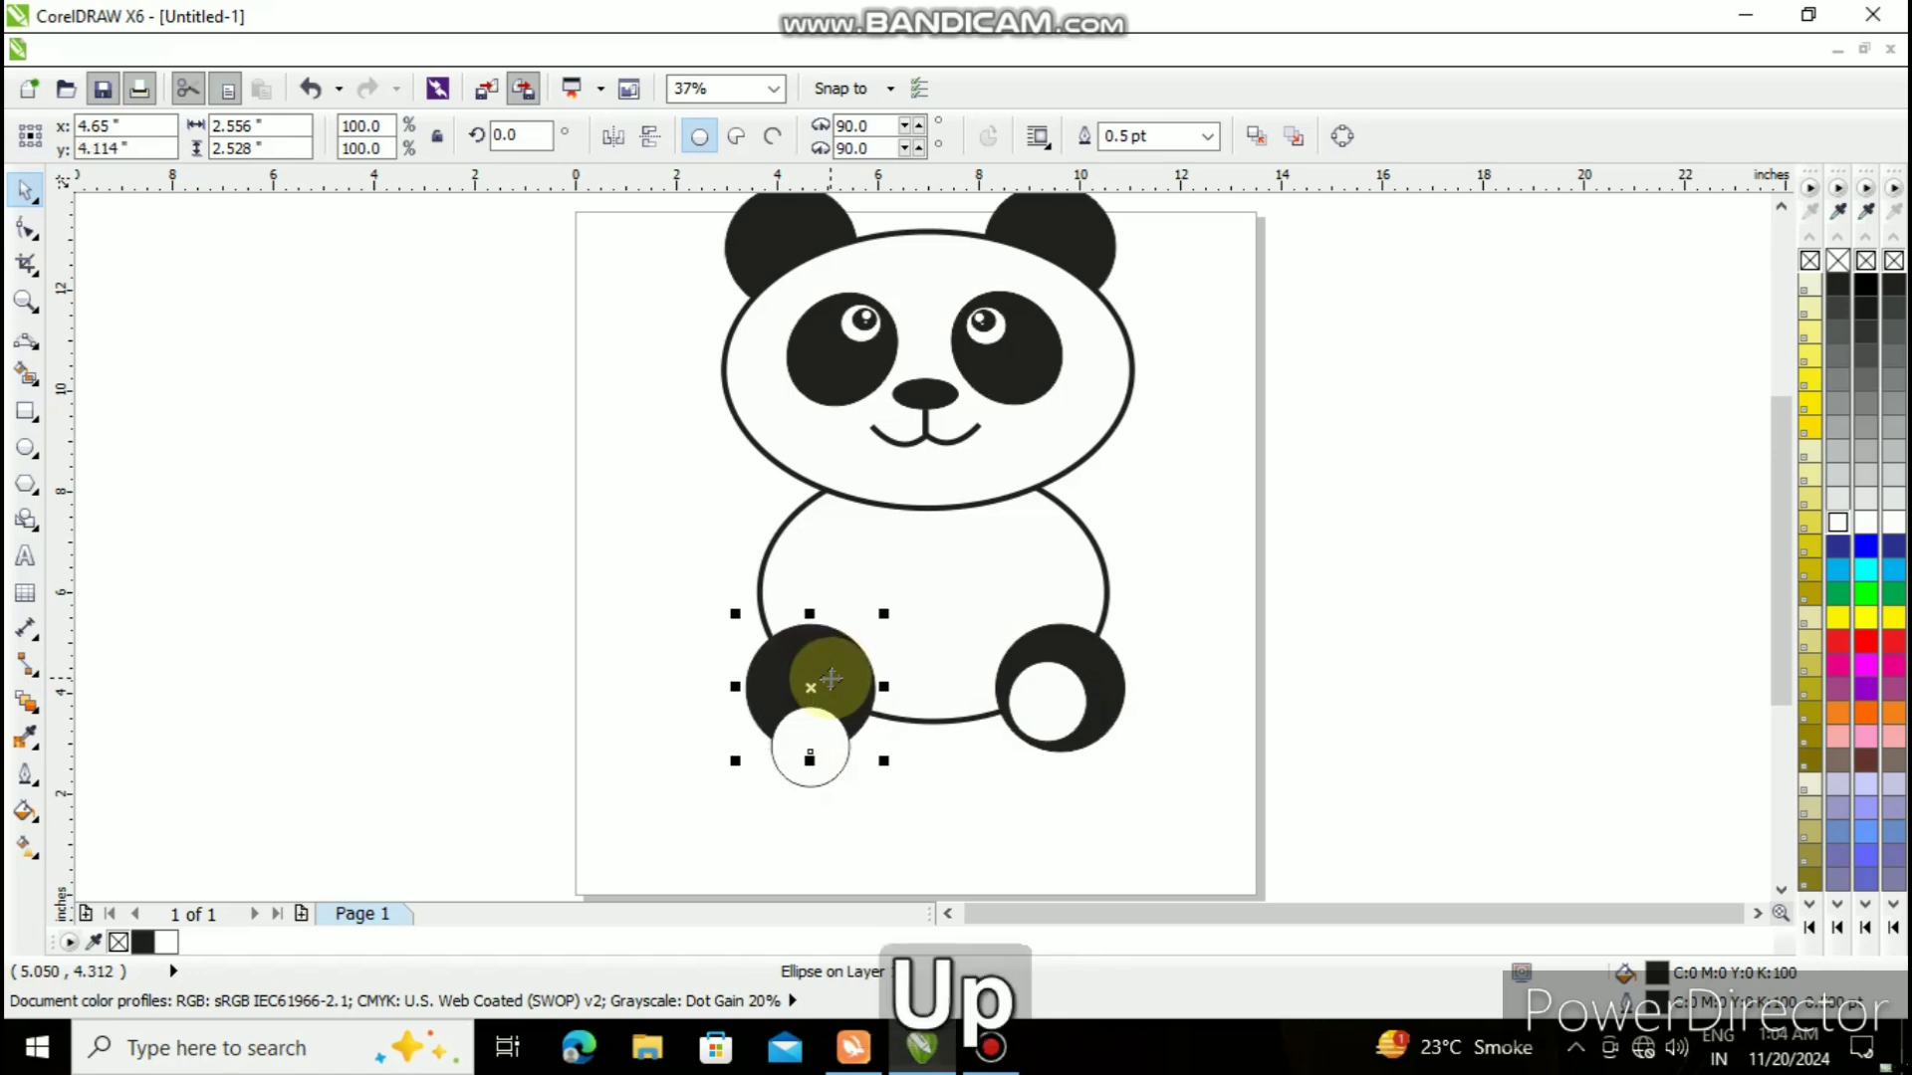
pyautogui.click(819, 659)
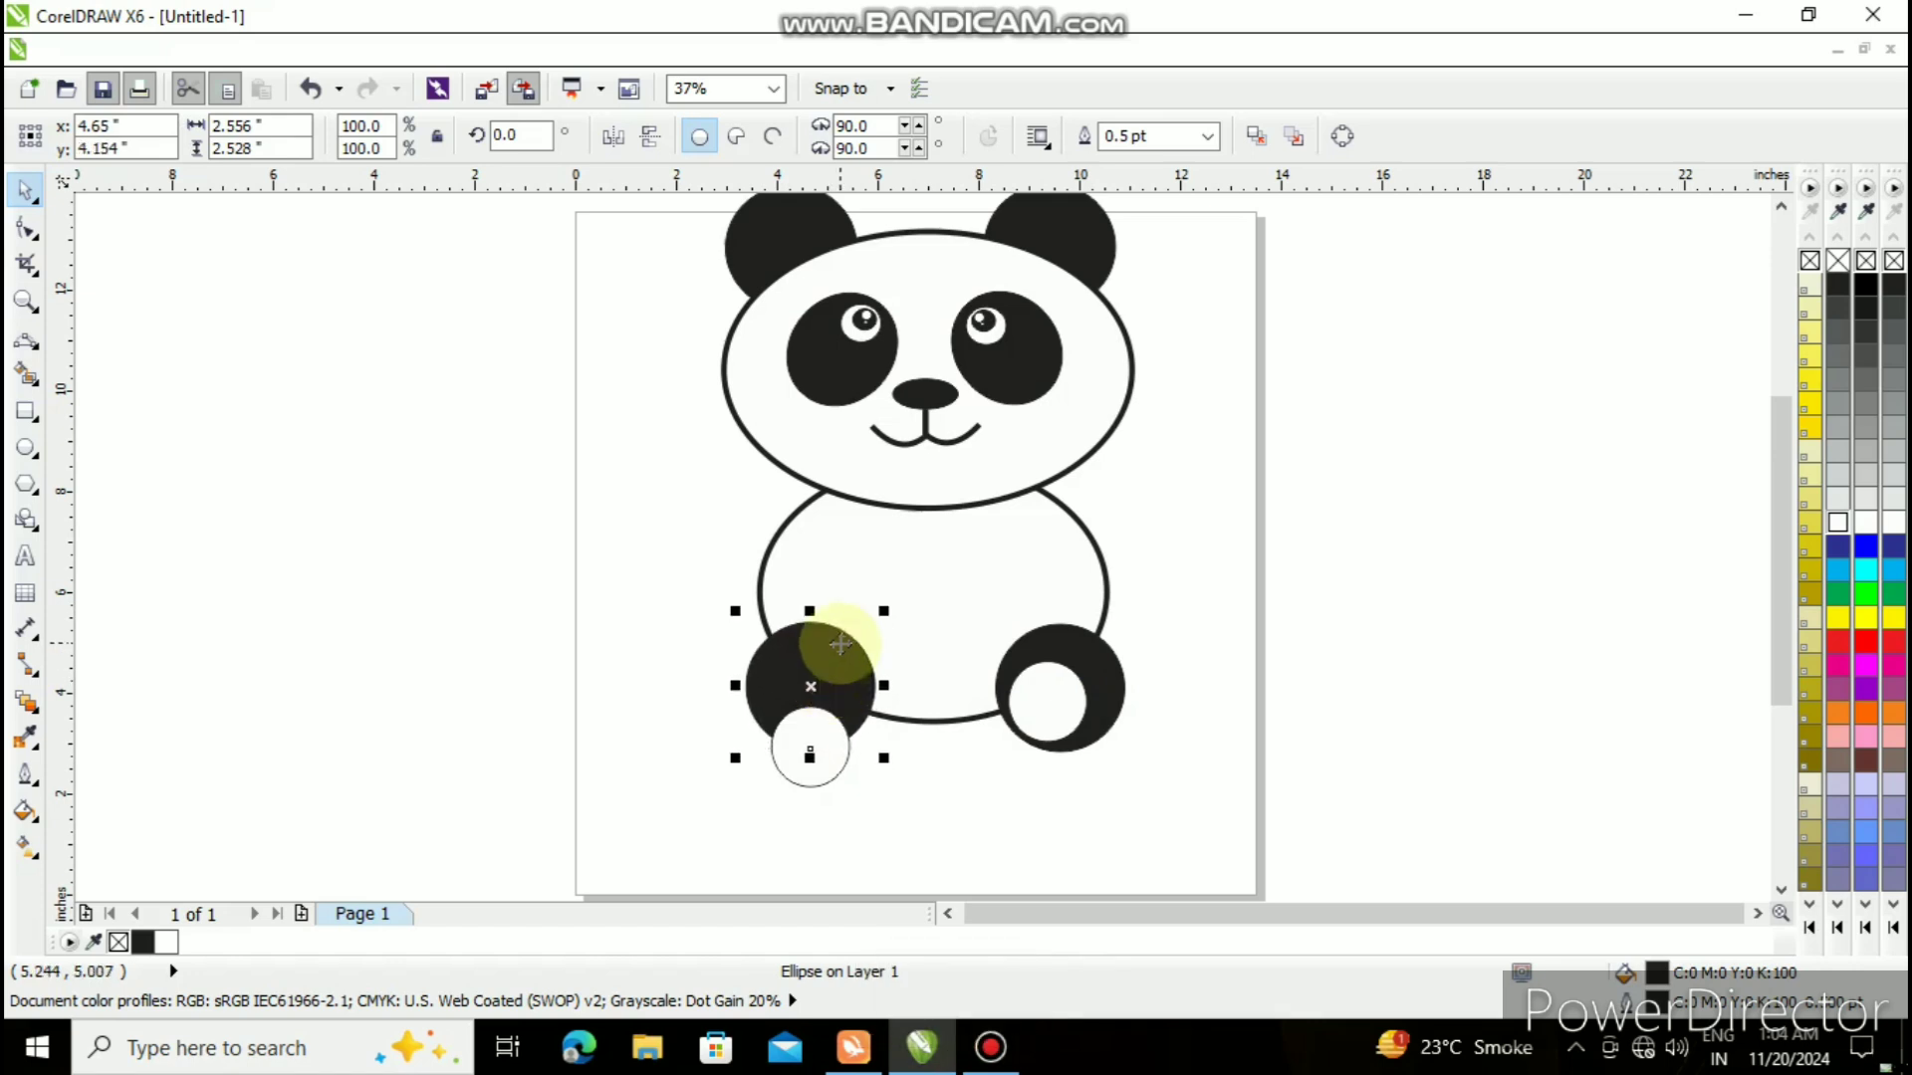
# - Nudge the left foot's white sole up and left inside the foot to about x 4.4, y 3.87 in
pyautogui.click(822, 753)
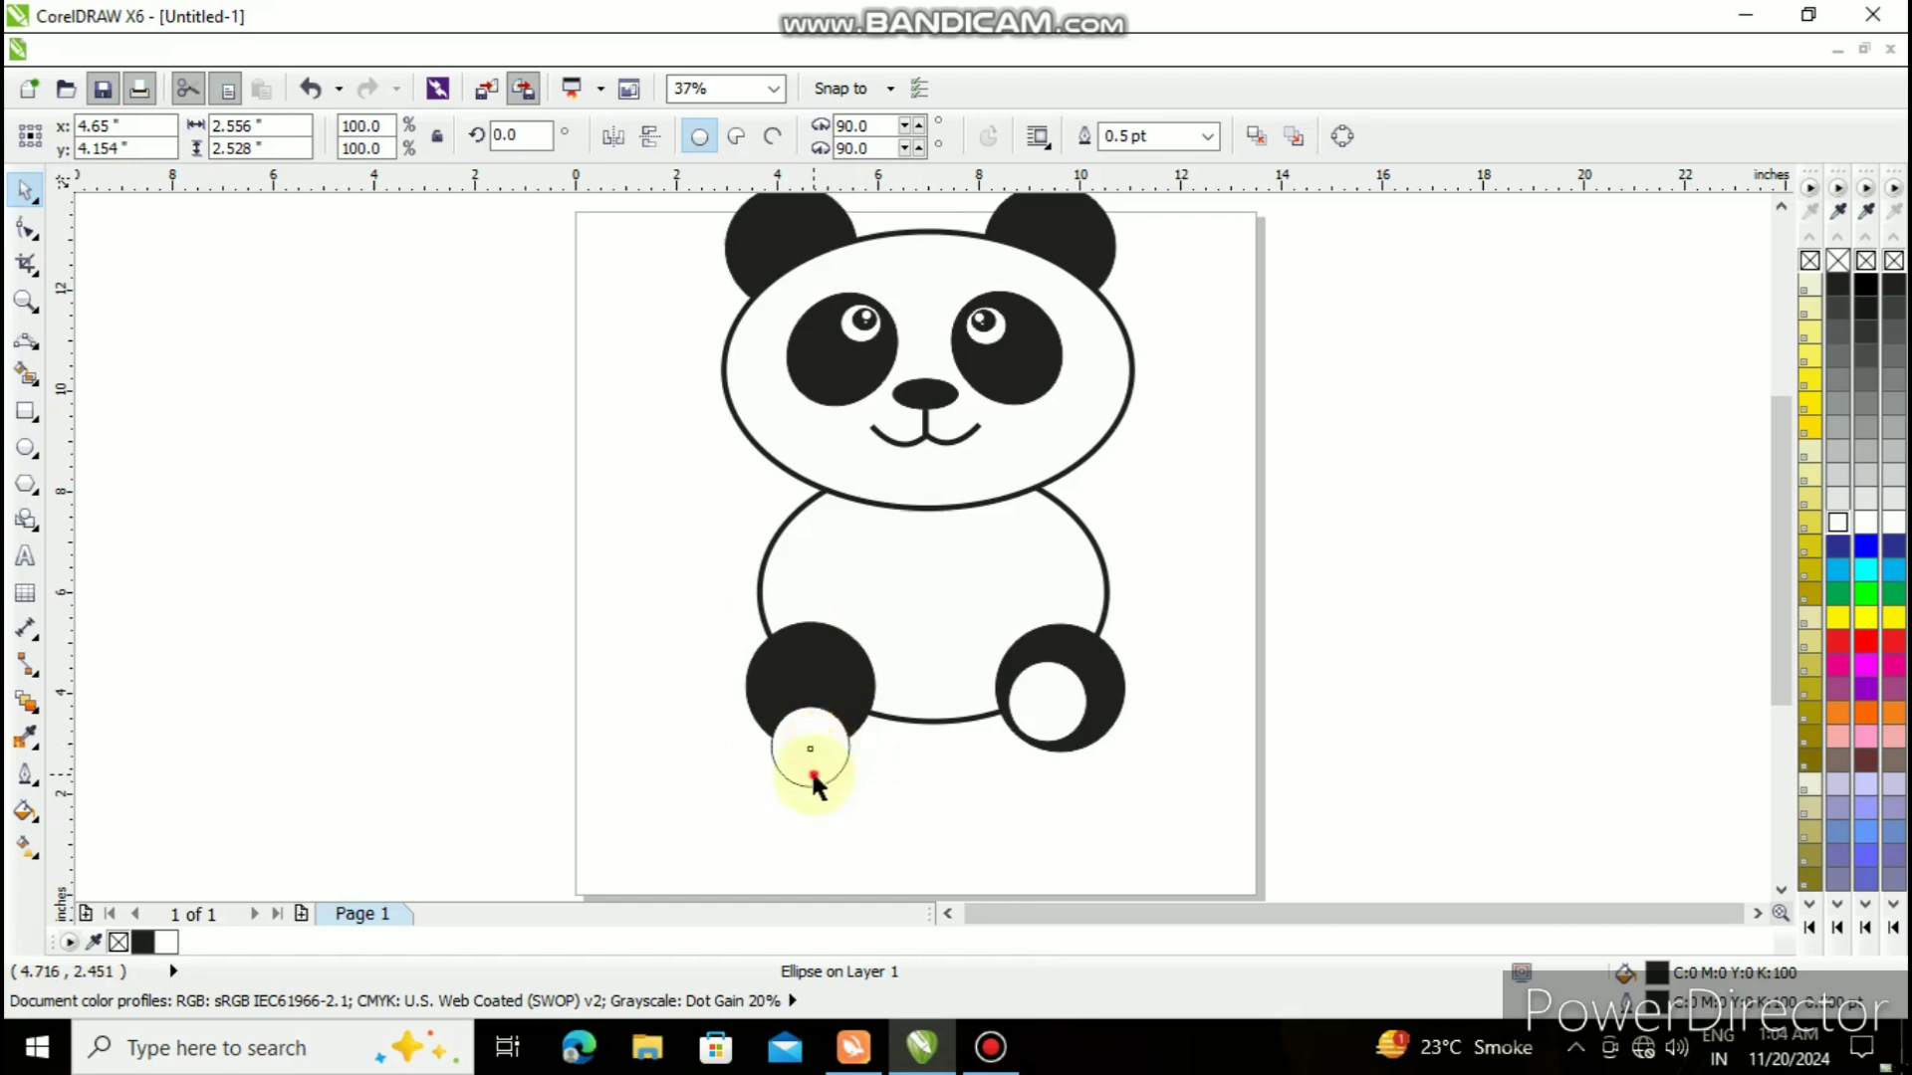
pyautogui.click(815, 785)
pyautogui.press('Up')
pyautogui.press('Up')
pyautogui.press('Up')
pyautogui.press('Up')
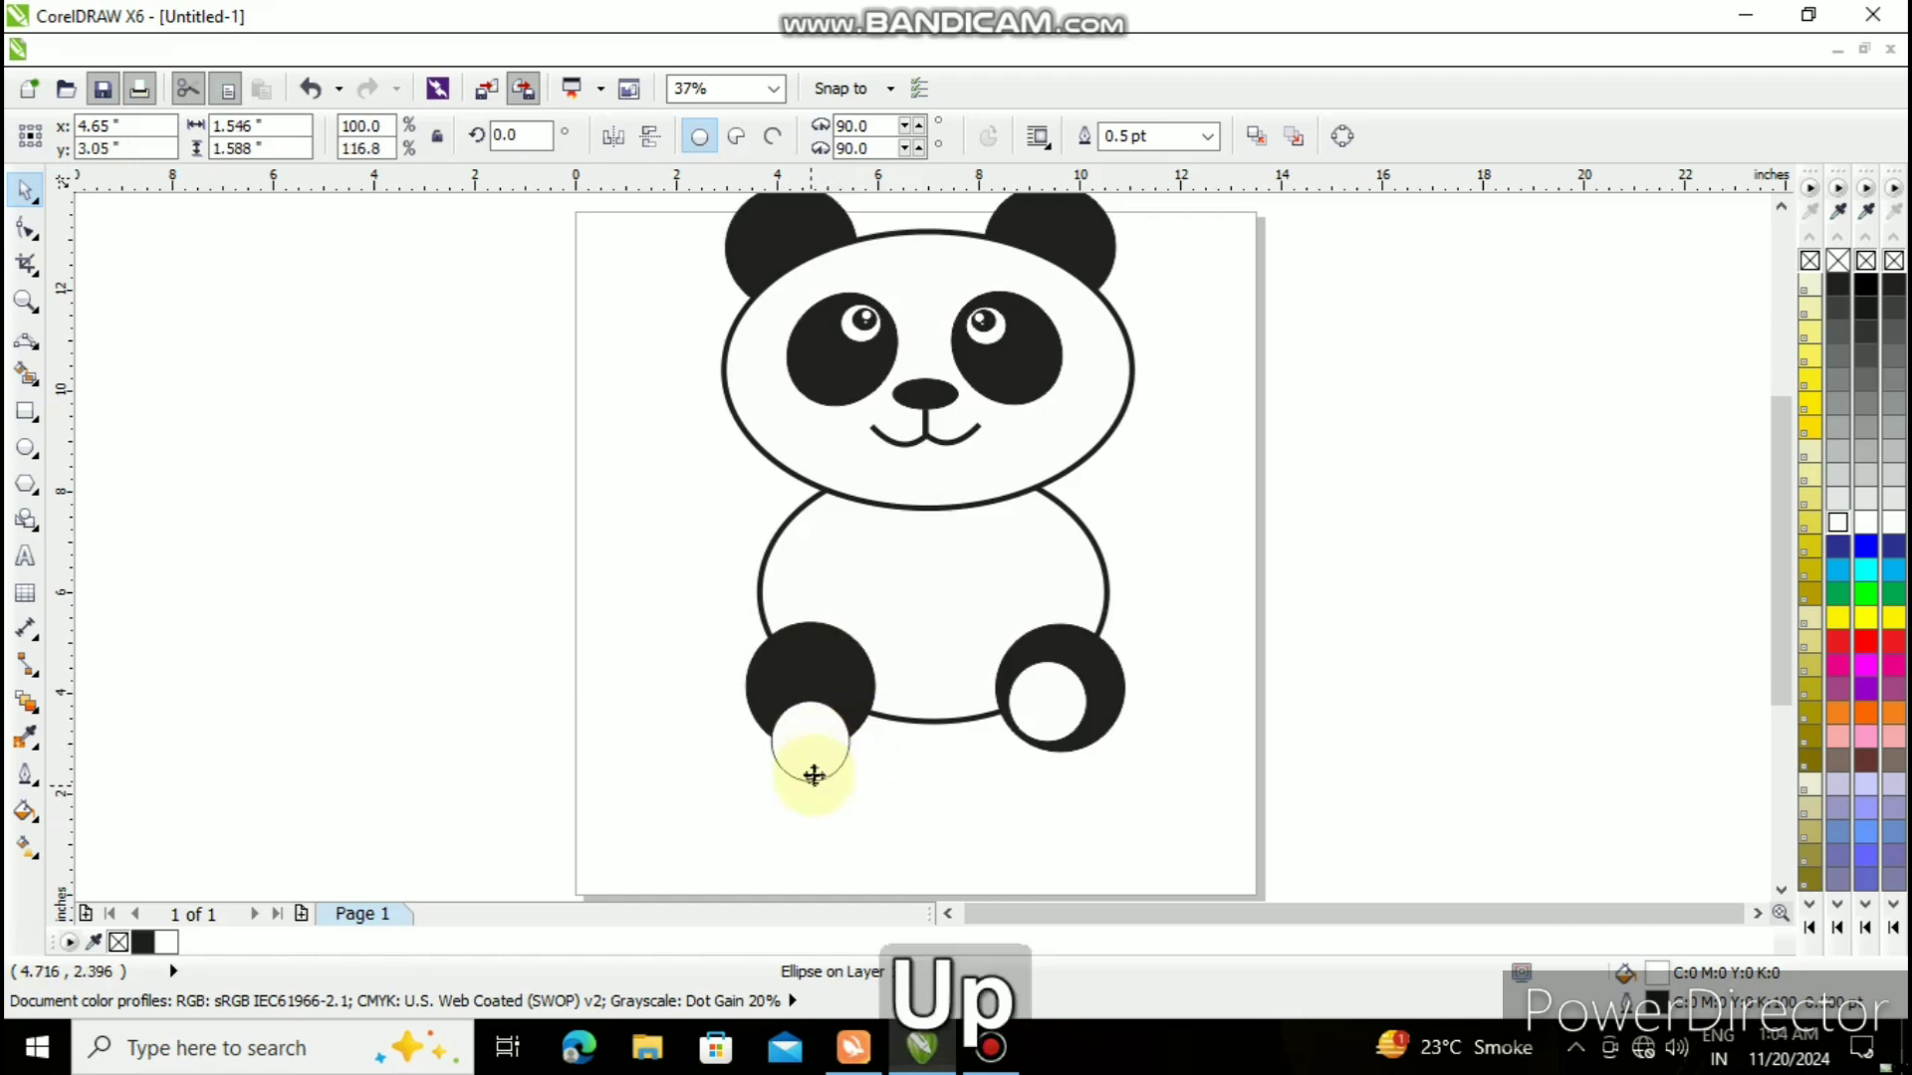
pyautogui.press('Up')
pyautogui.press('Up')
pyautogui.press('Up')
pyautogui.press('Up')
pyautogui.press('Up')
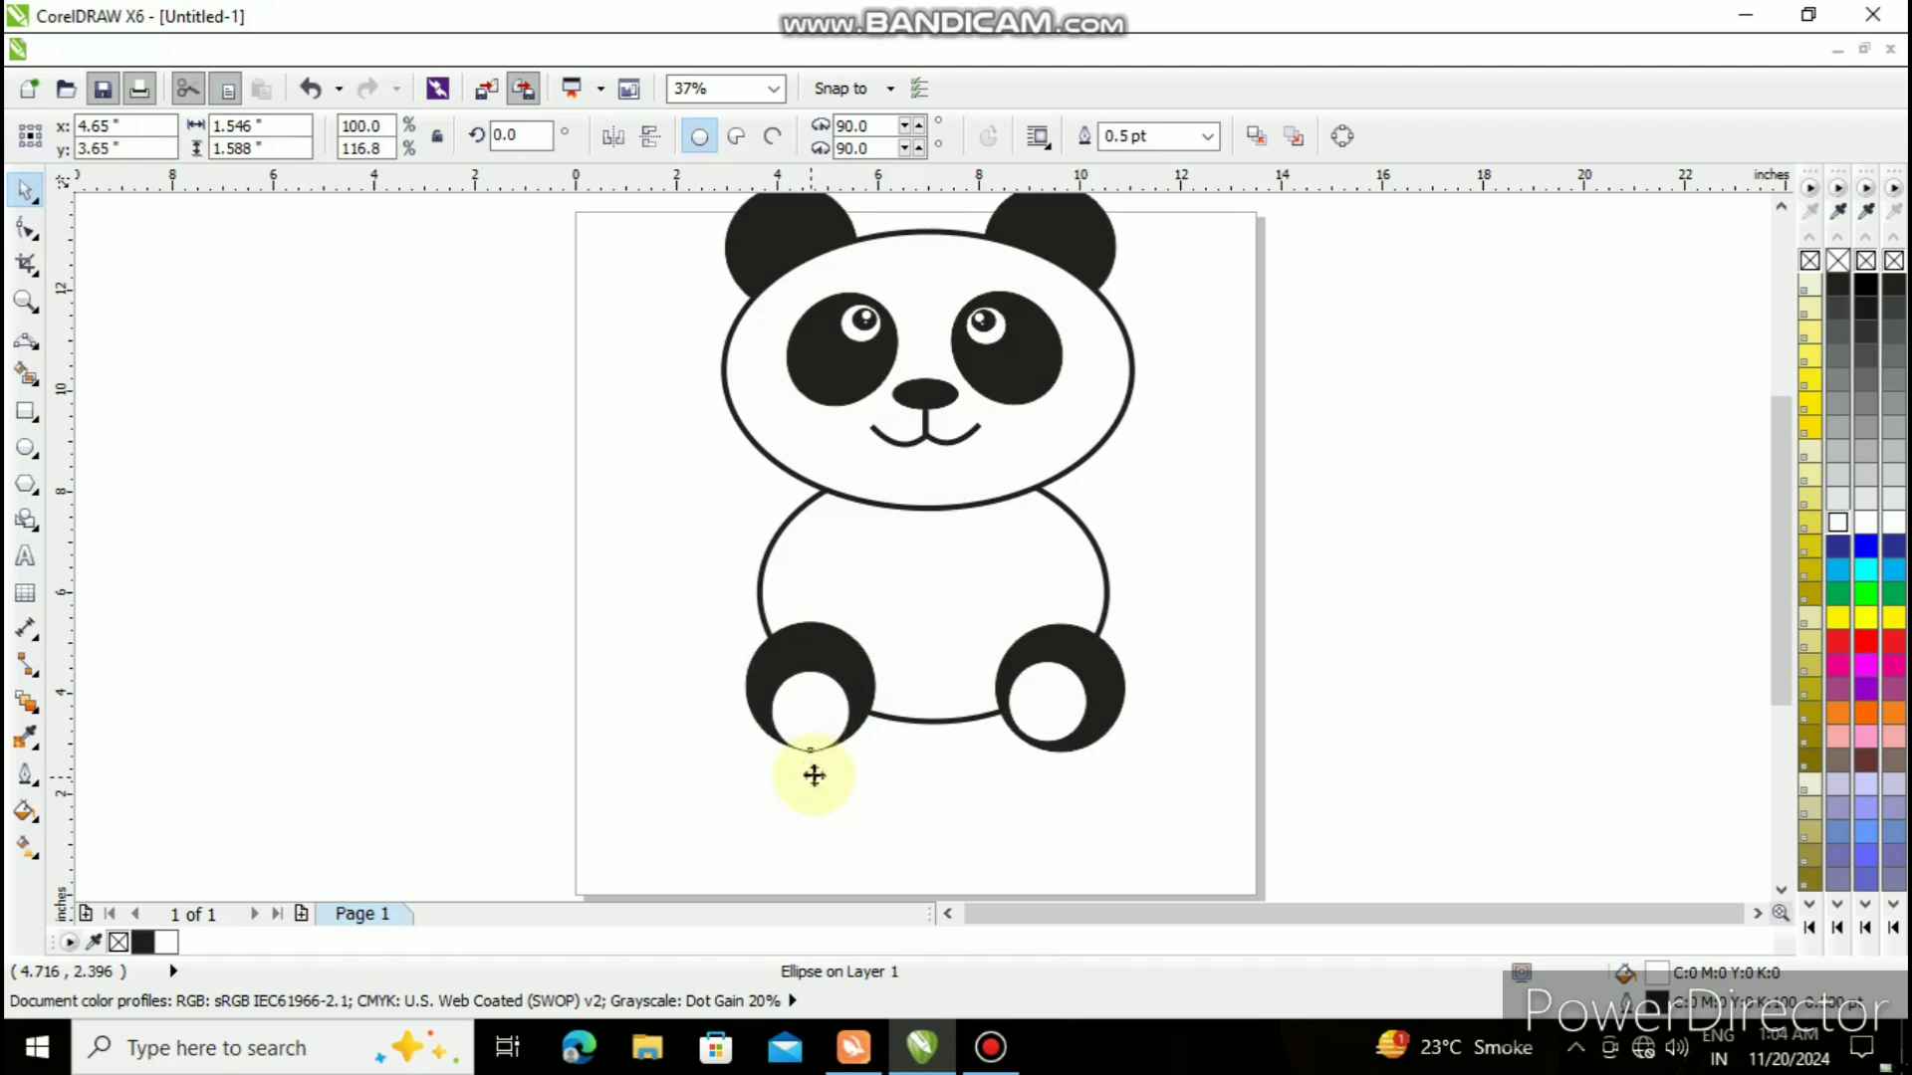
pyautogui.press('Left')
pyautogui.press('Left')
pyautogui.press('Left')
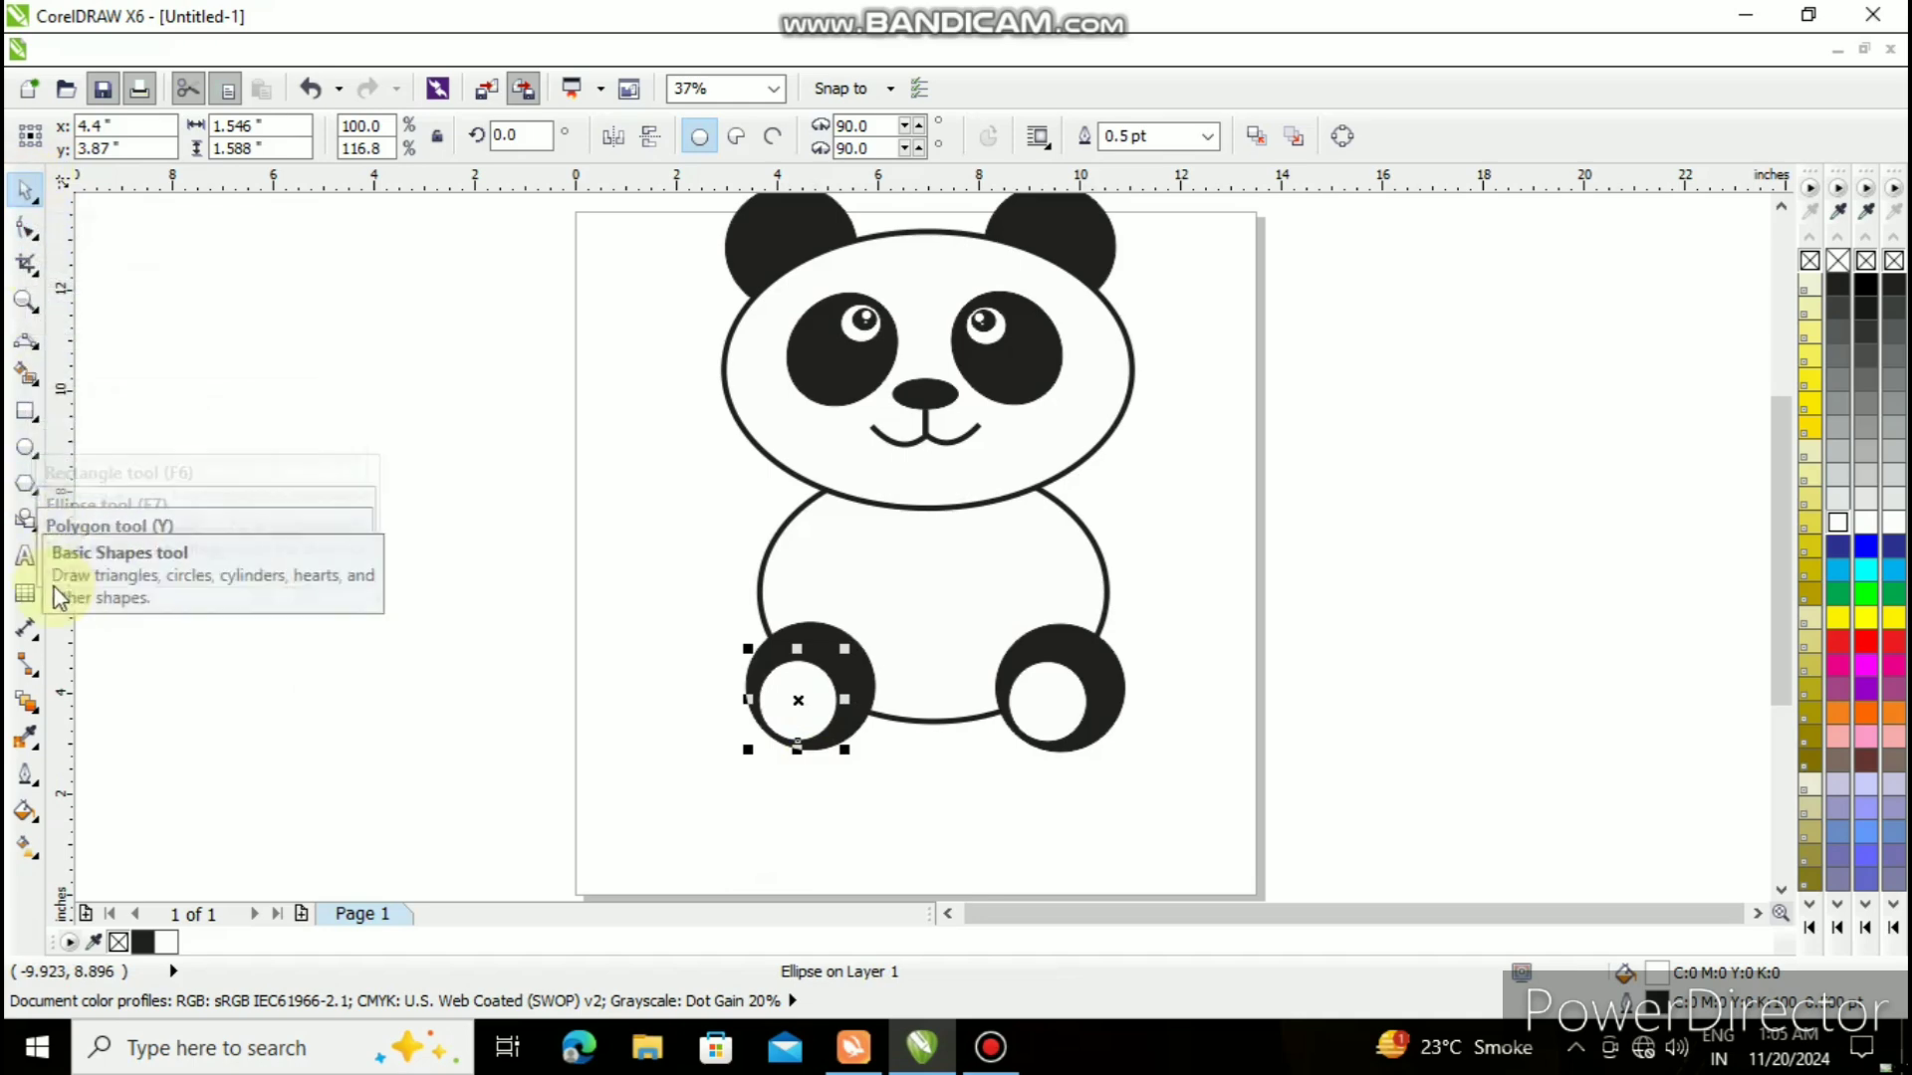
# - Draw a left arm ellipse rotated to about 329.8°, place it at about x 3.94, y 6.45 in and fill it black
pyautogui.click(30, 449)
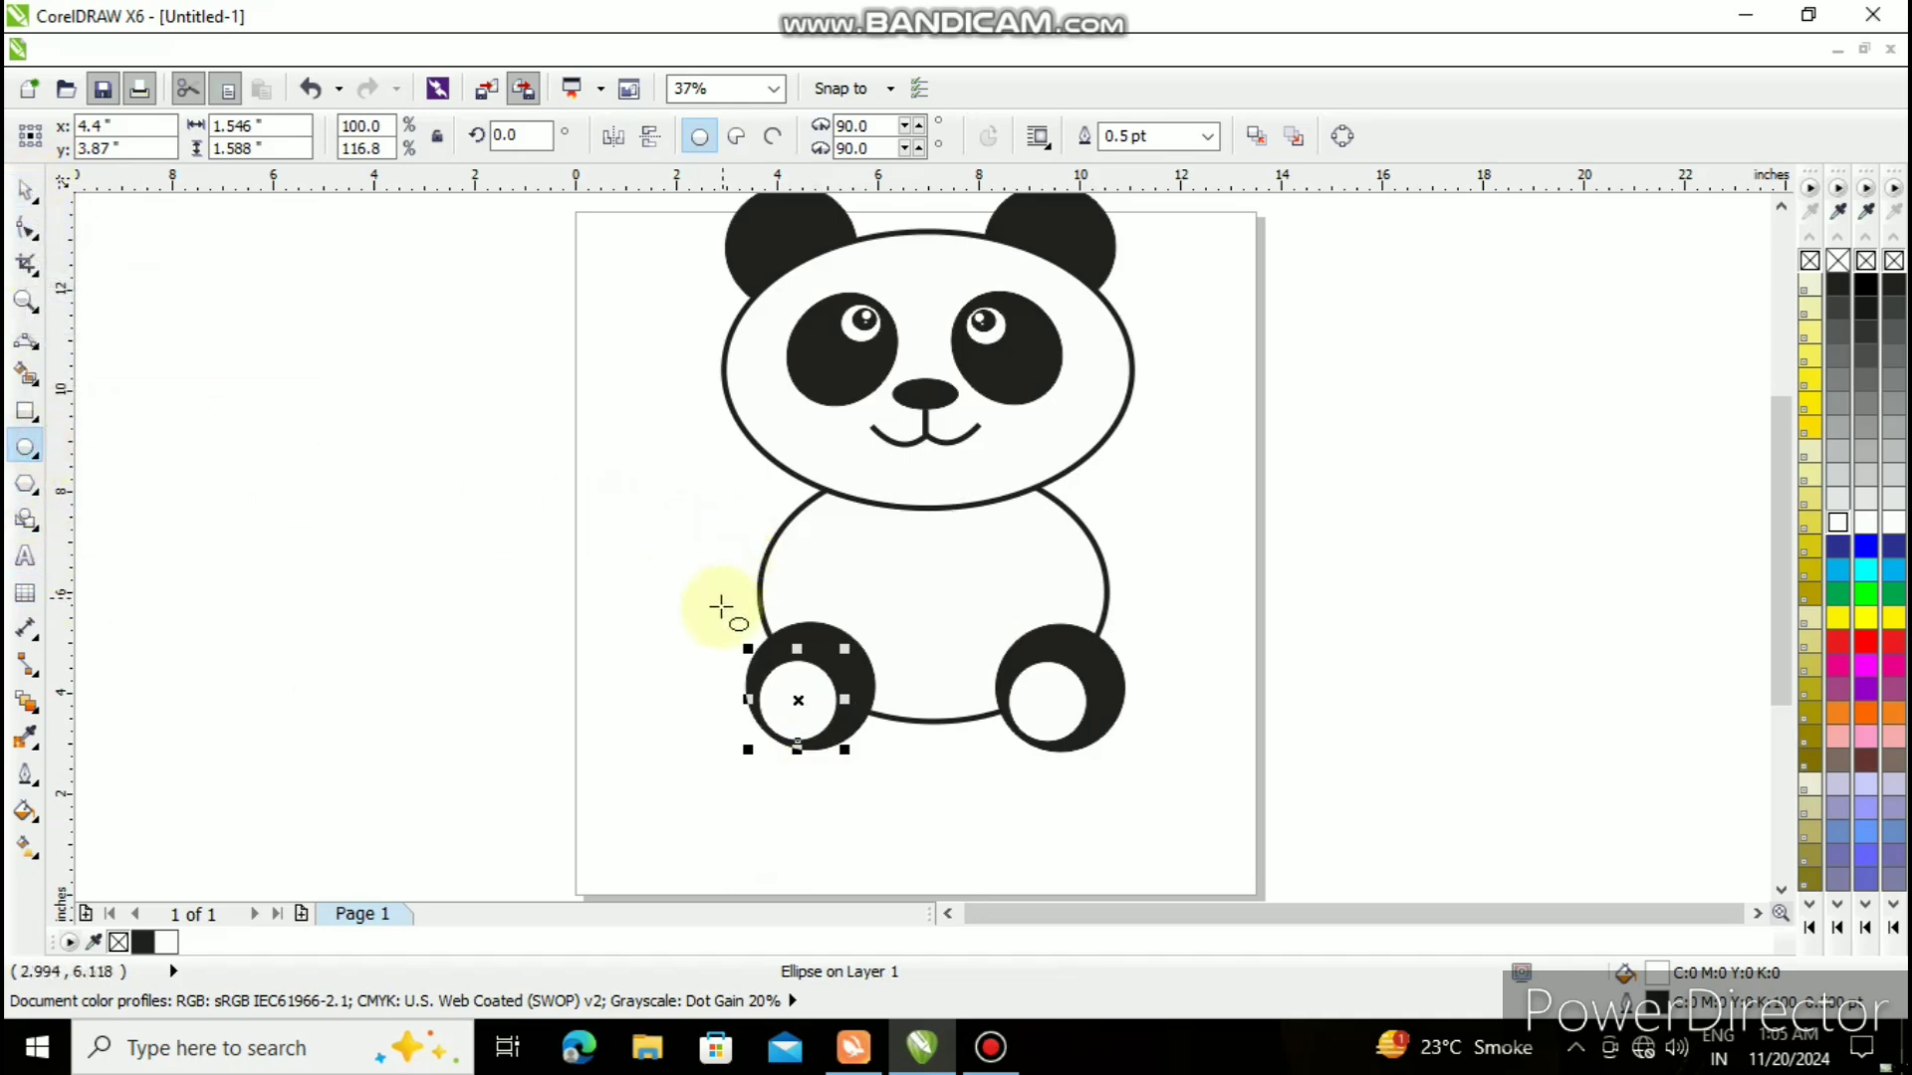
pyautogui.moveTo(685, 584); pyautogui.dragTo(823, 448)
pyautogui.click(730, 496)
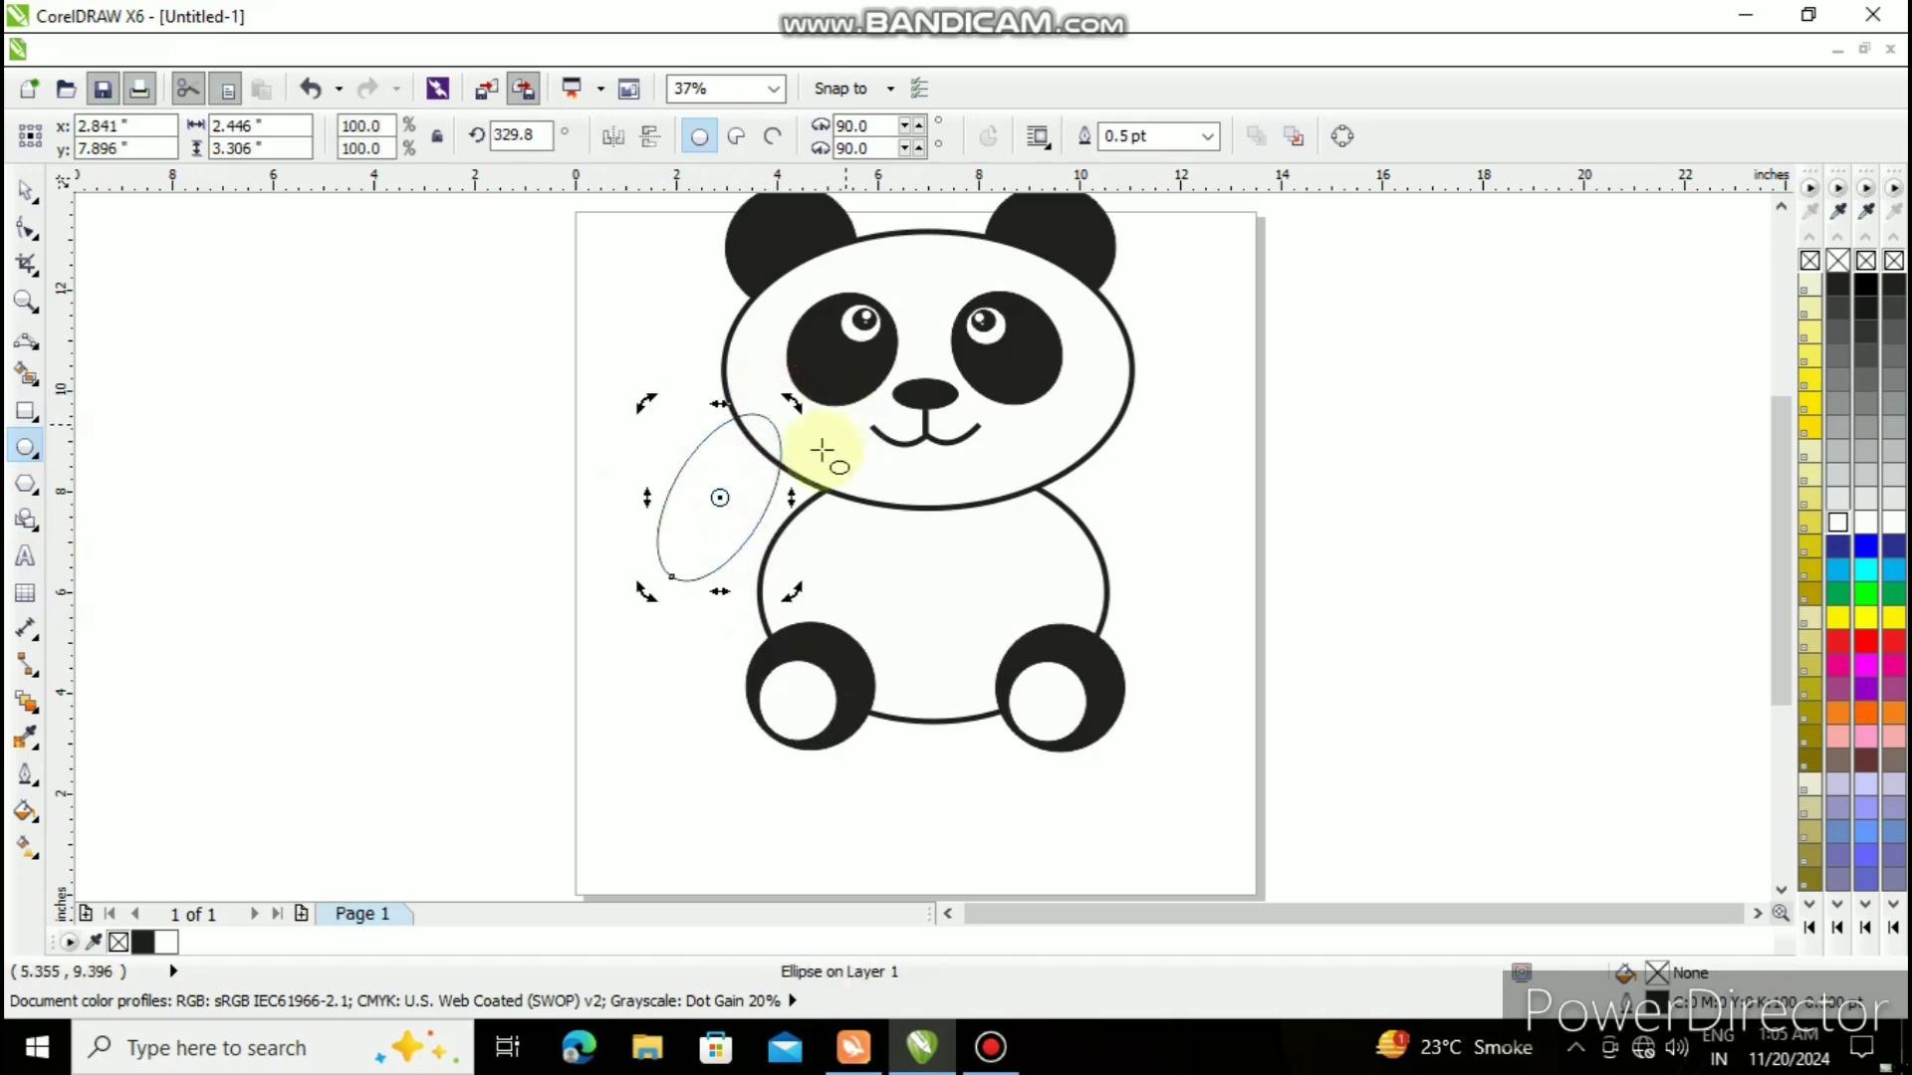
pyautogui.click(723, 496)
pyautogui.moveTo(717, 495); pyautogui.dragTo(775, 571)
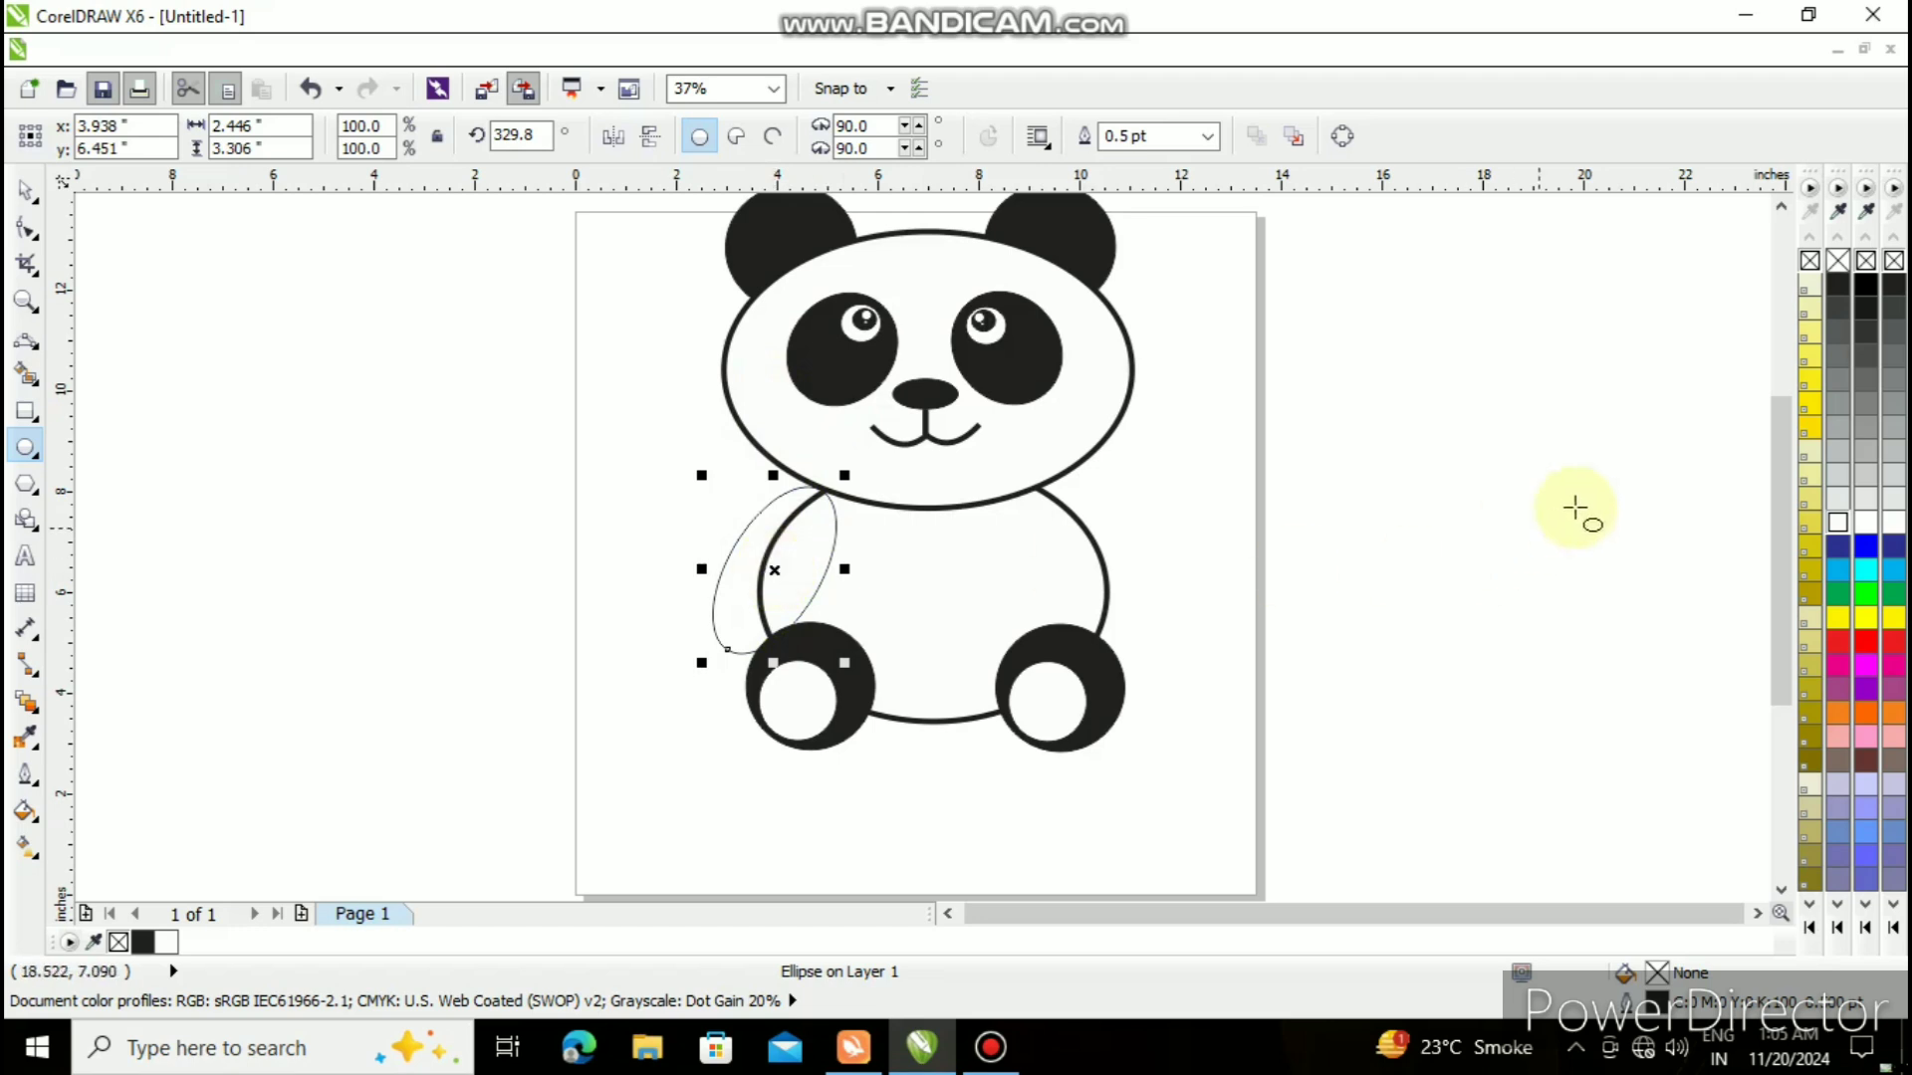
pyautogui.click(1835, 285)
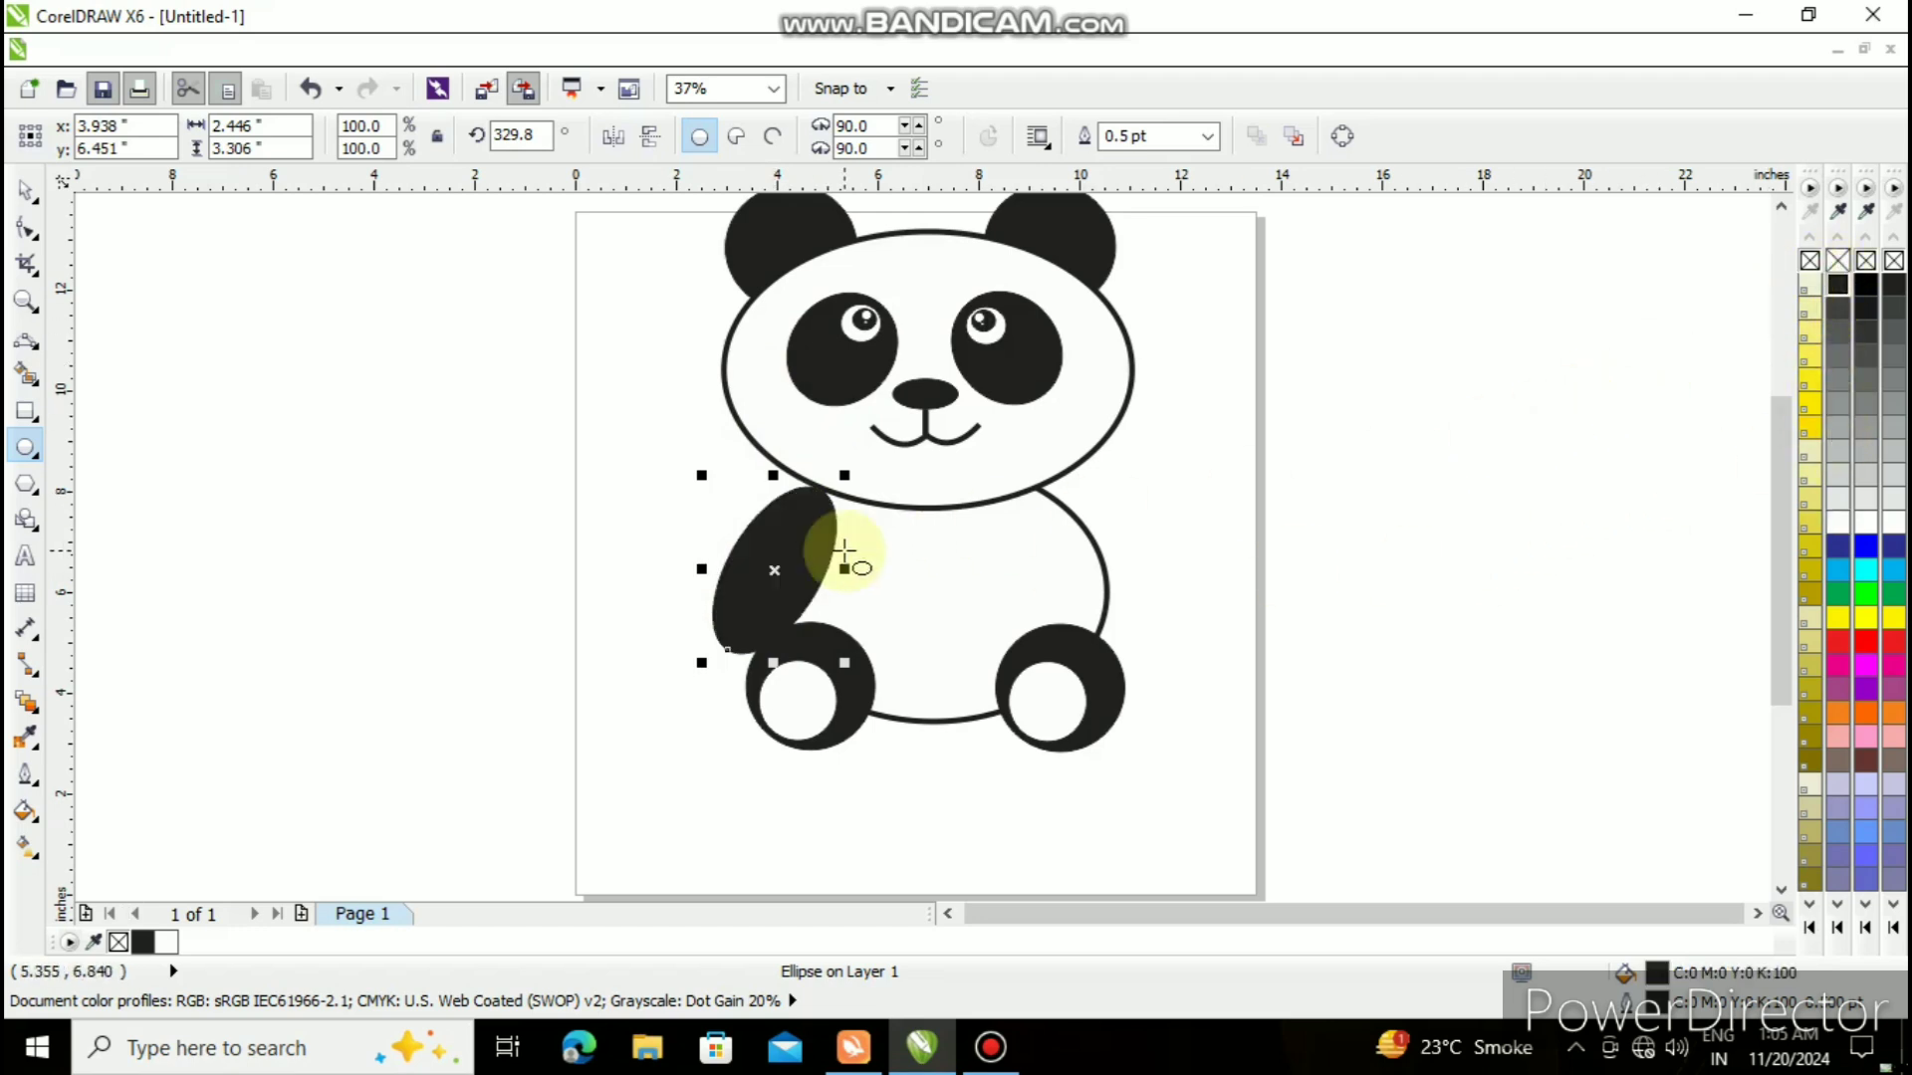
# - Duplicate the black arm, mirror the copy horizontally and place it on the body's right side at about x 10.27, y 6.56 in
pyautogui.hotkey('ctrl', 'd')
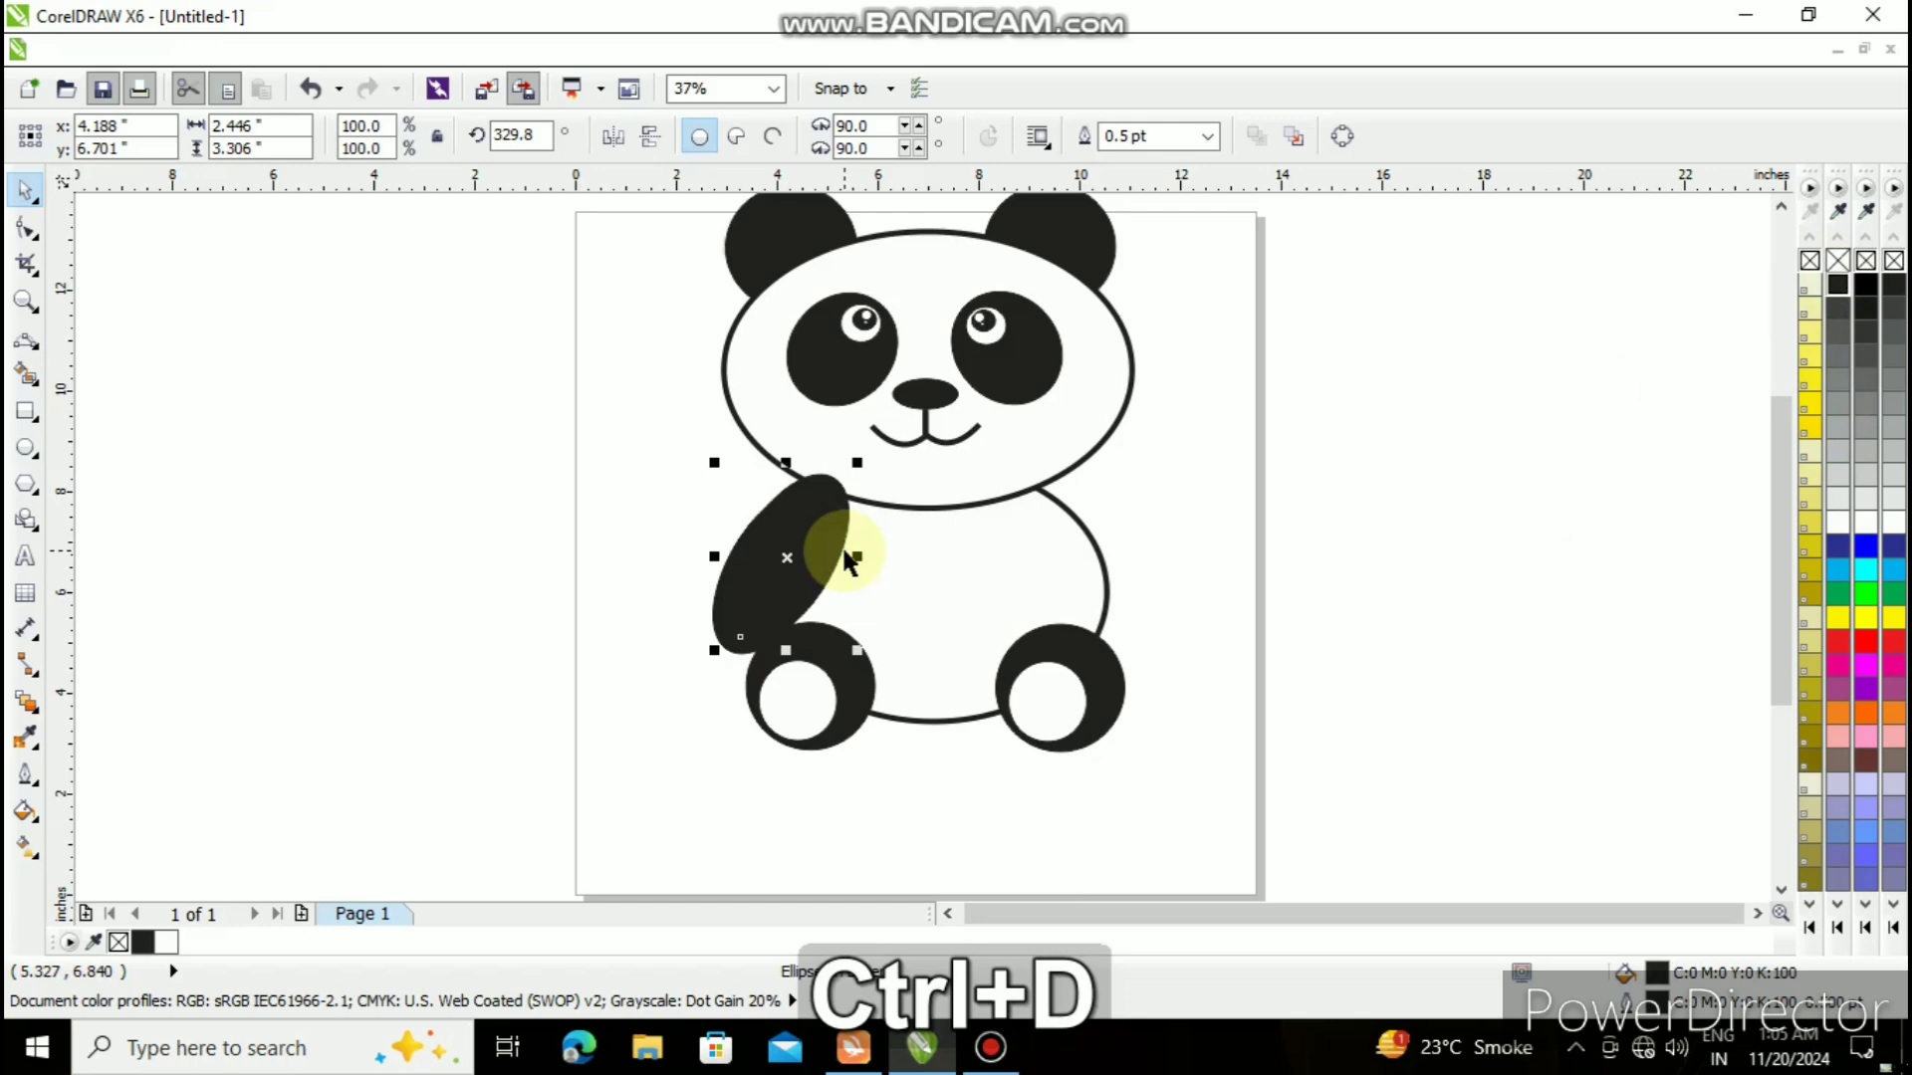
pyautogui.click(619, 141)
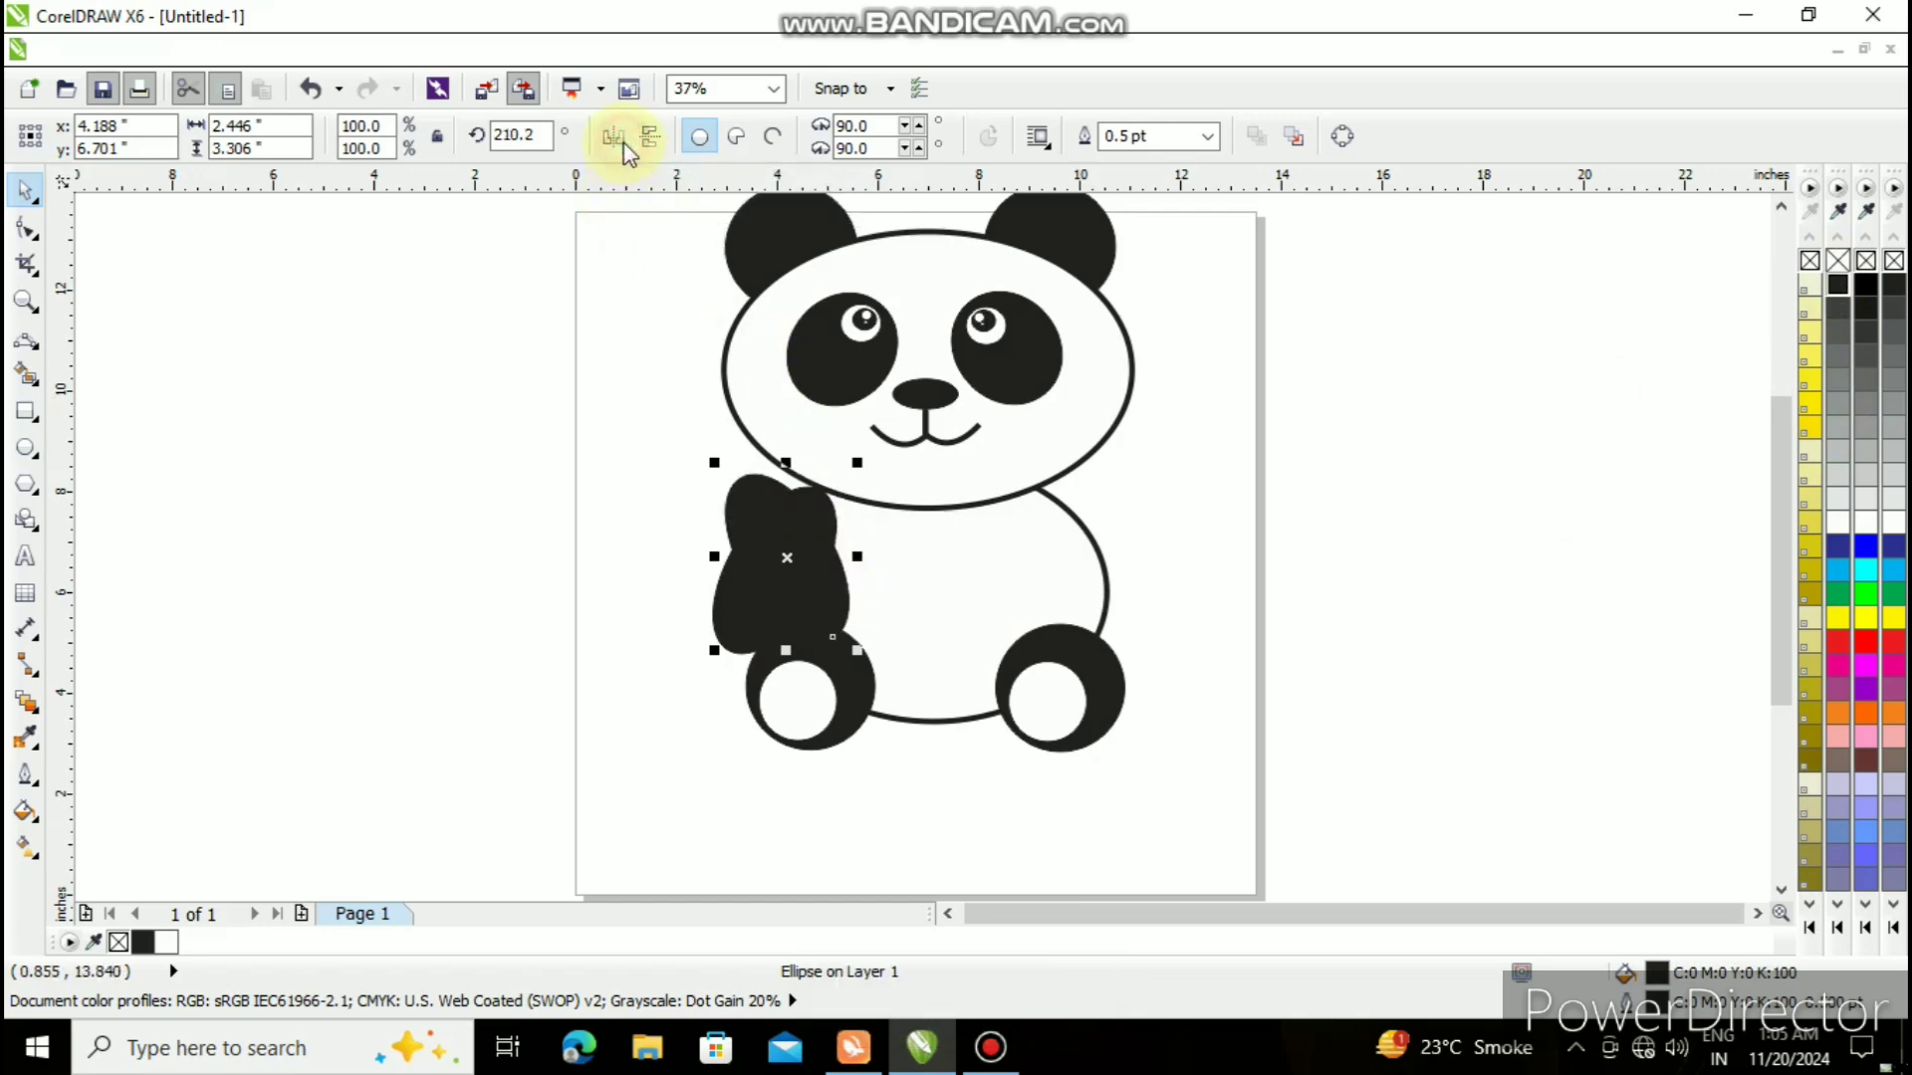
pyautogui.moveTo(789, 556); pyautogui.dragTo(1094, 565)
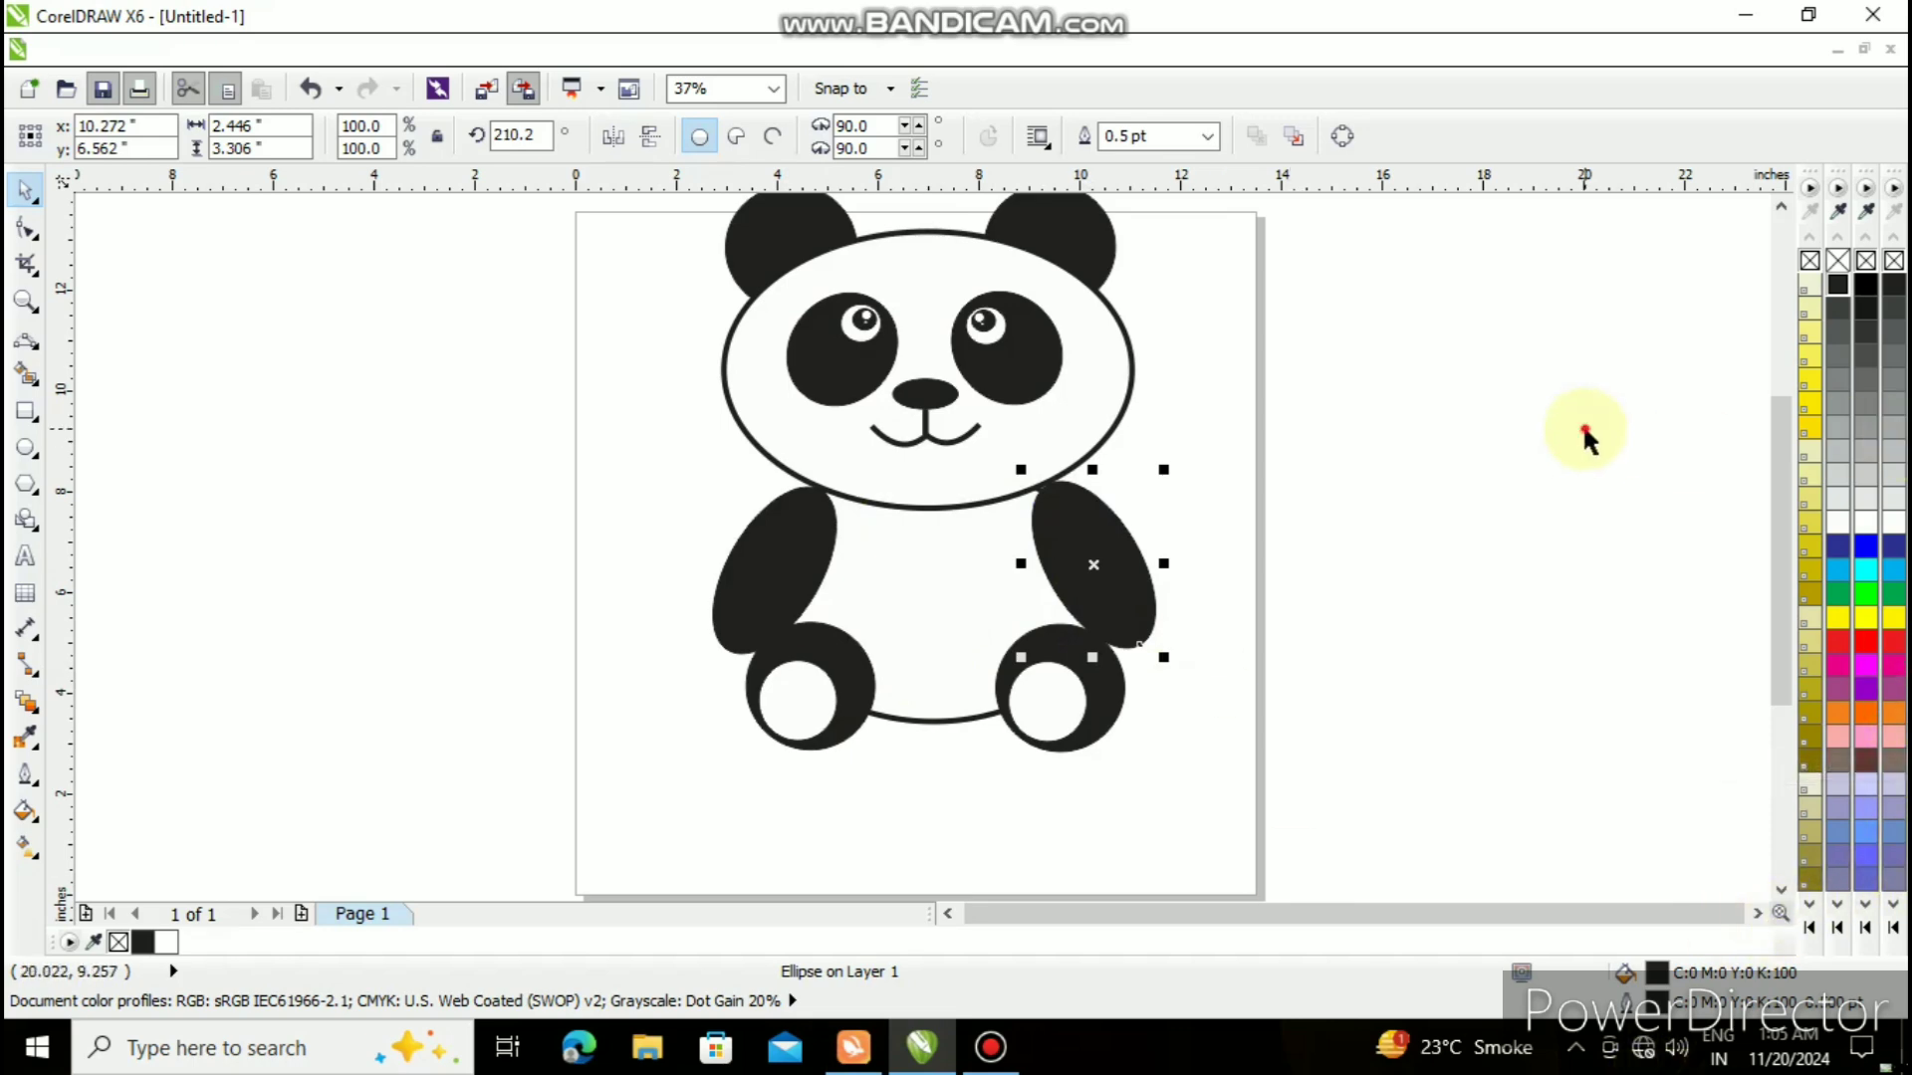
pyautogui.click(1643, 418)
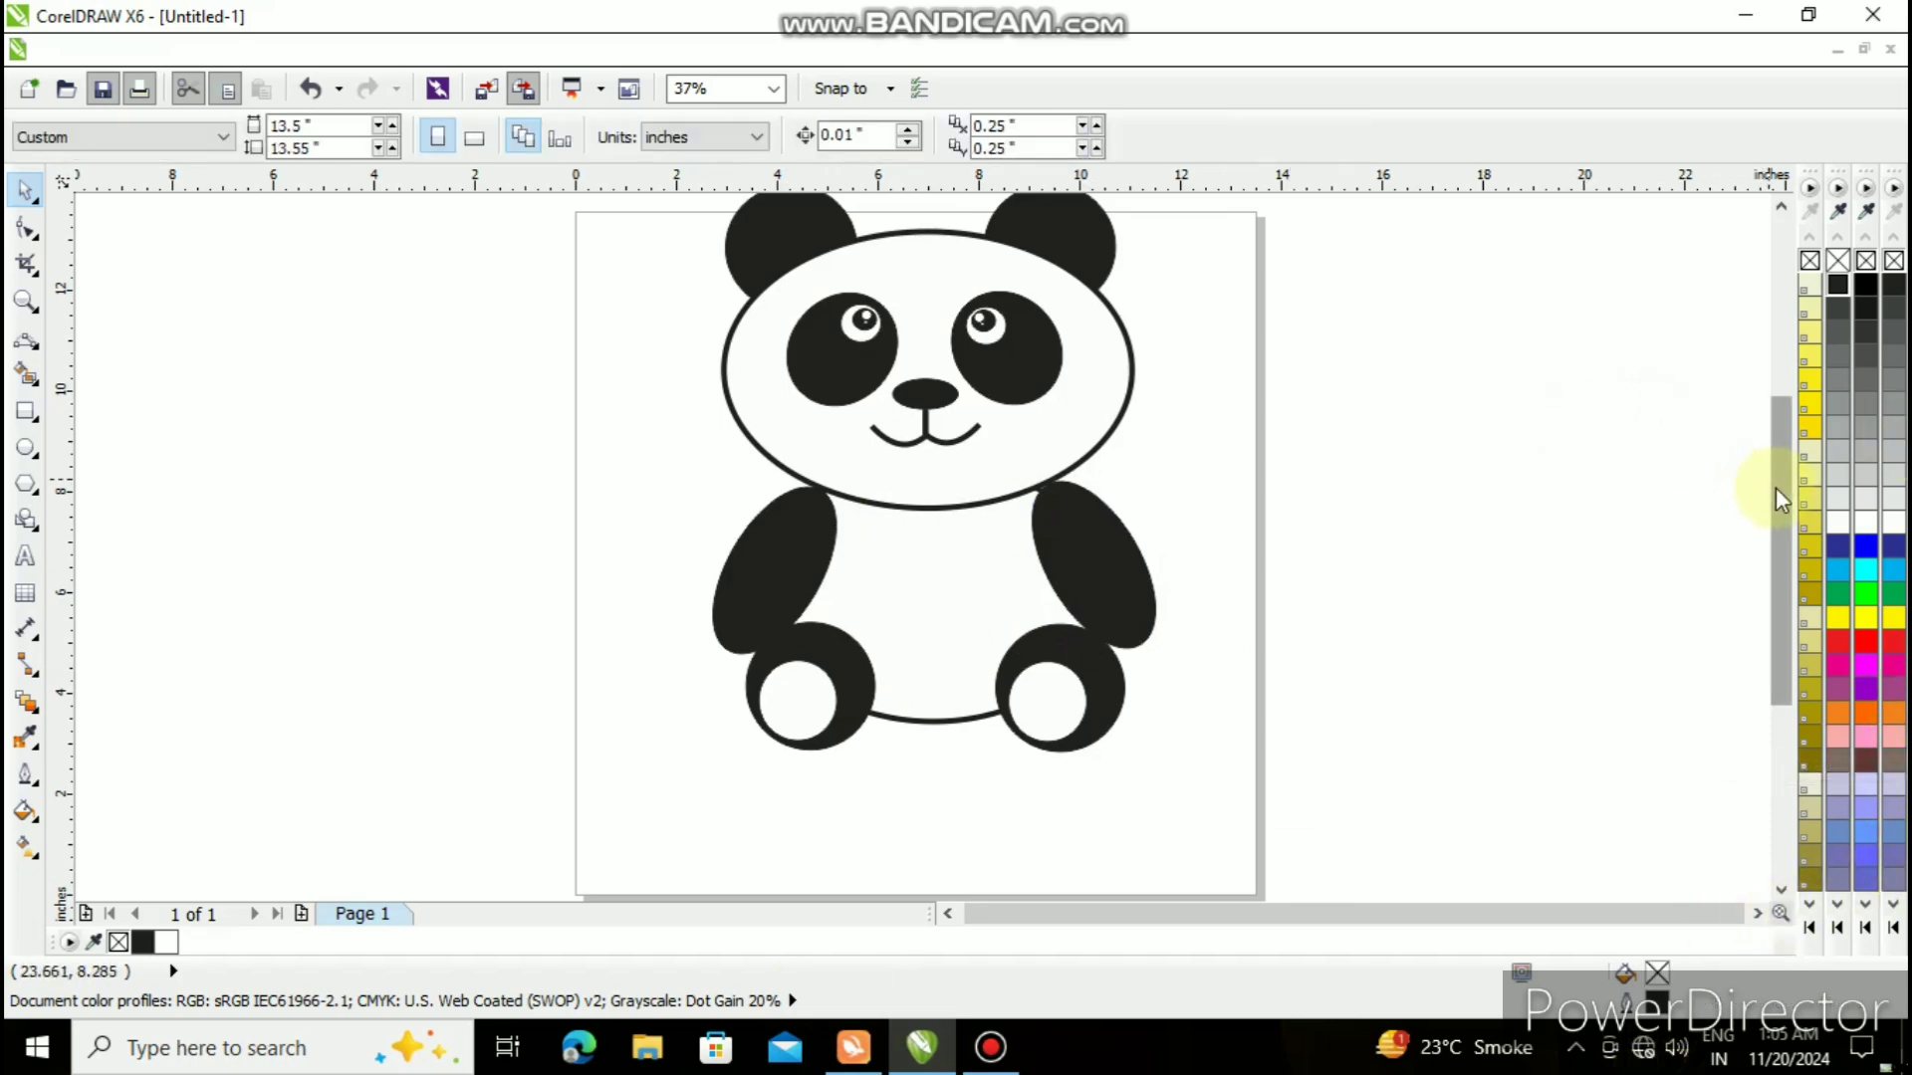
# - Select the whole panda and move it down onto the page, centred at about x 6.79, y 6.88 in
pyautogui.moveTo(1776, 487); pyautogui.dragTo(1772, 471)
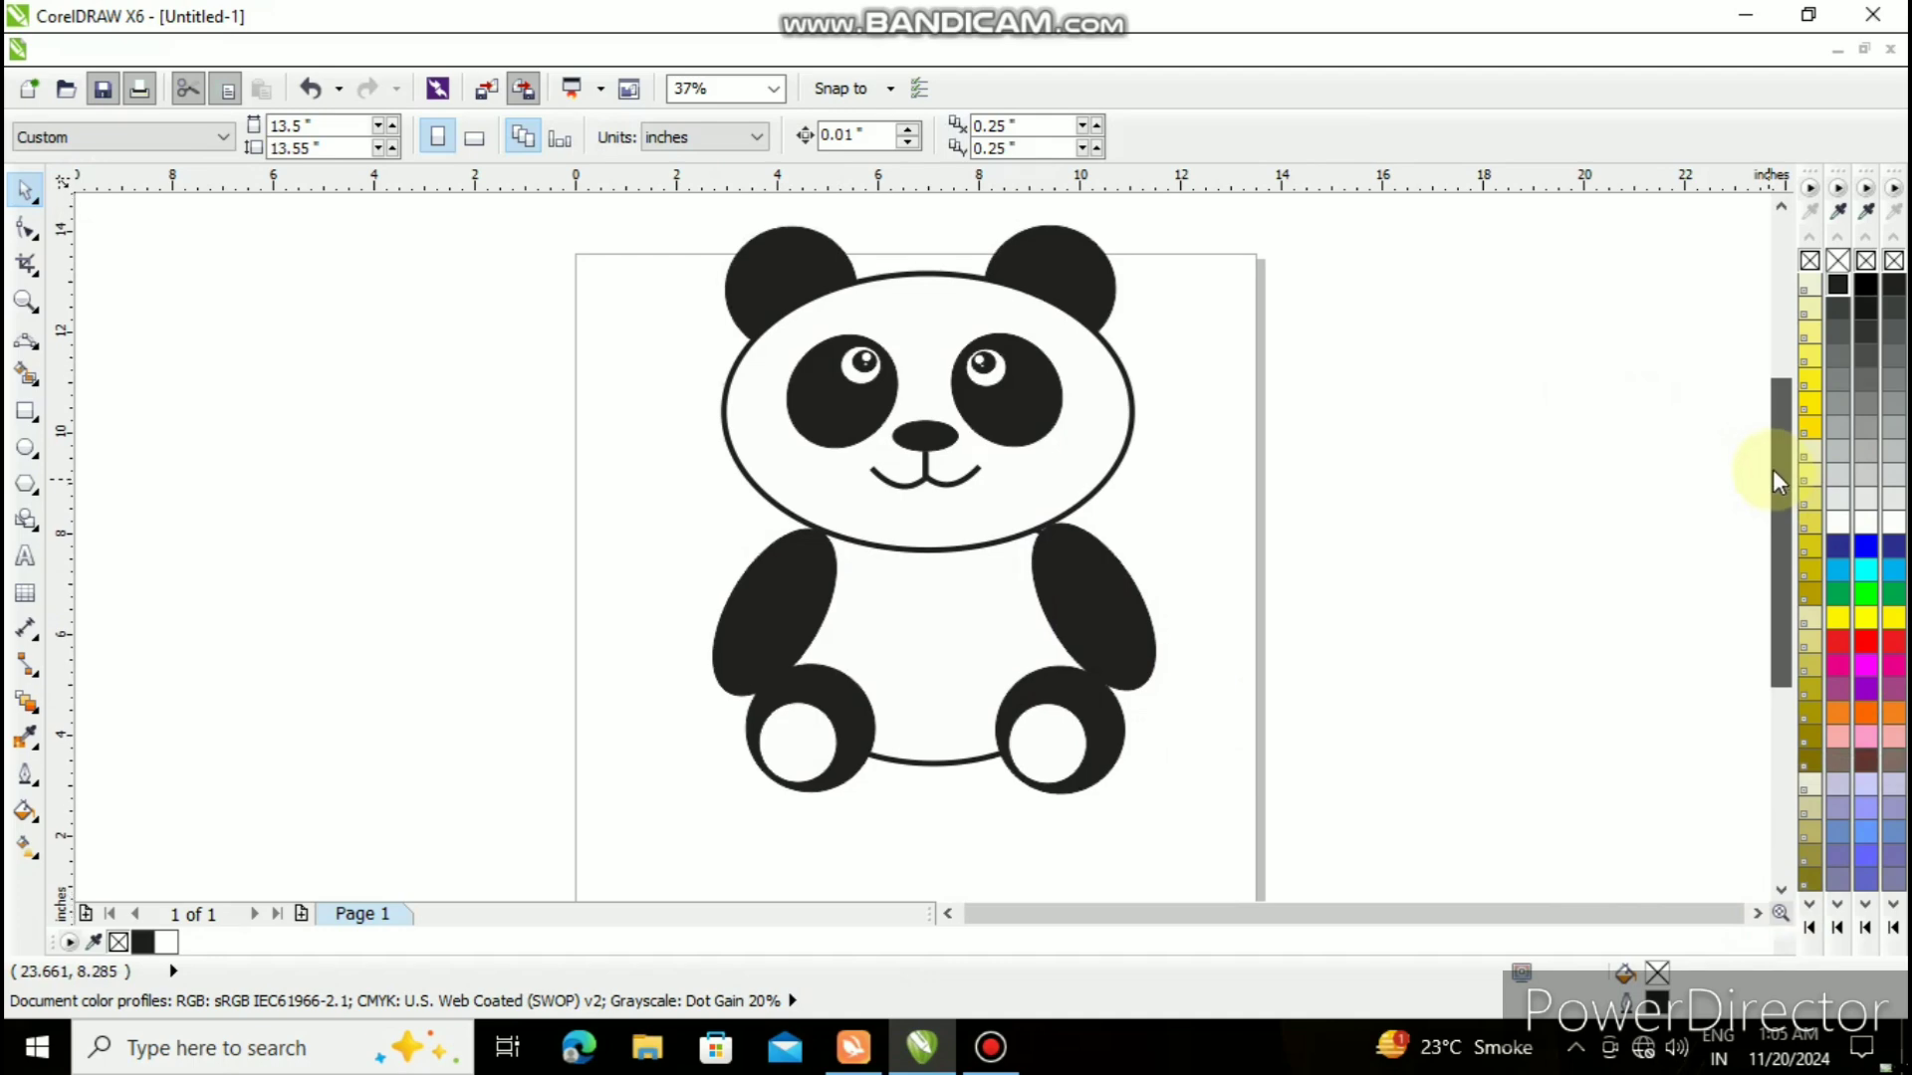
pyautogui.moveTo(1773, 469); pyautogui.dragTo(1773, 469)
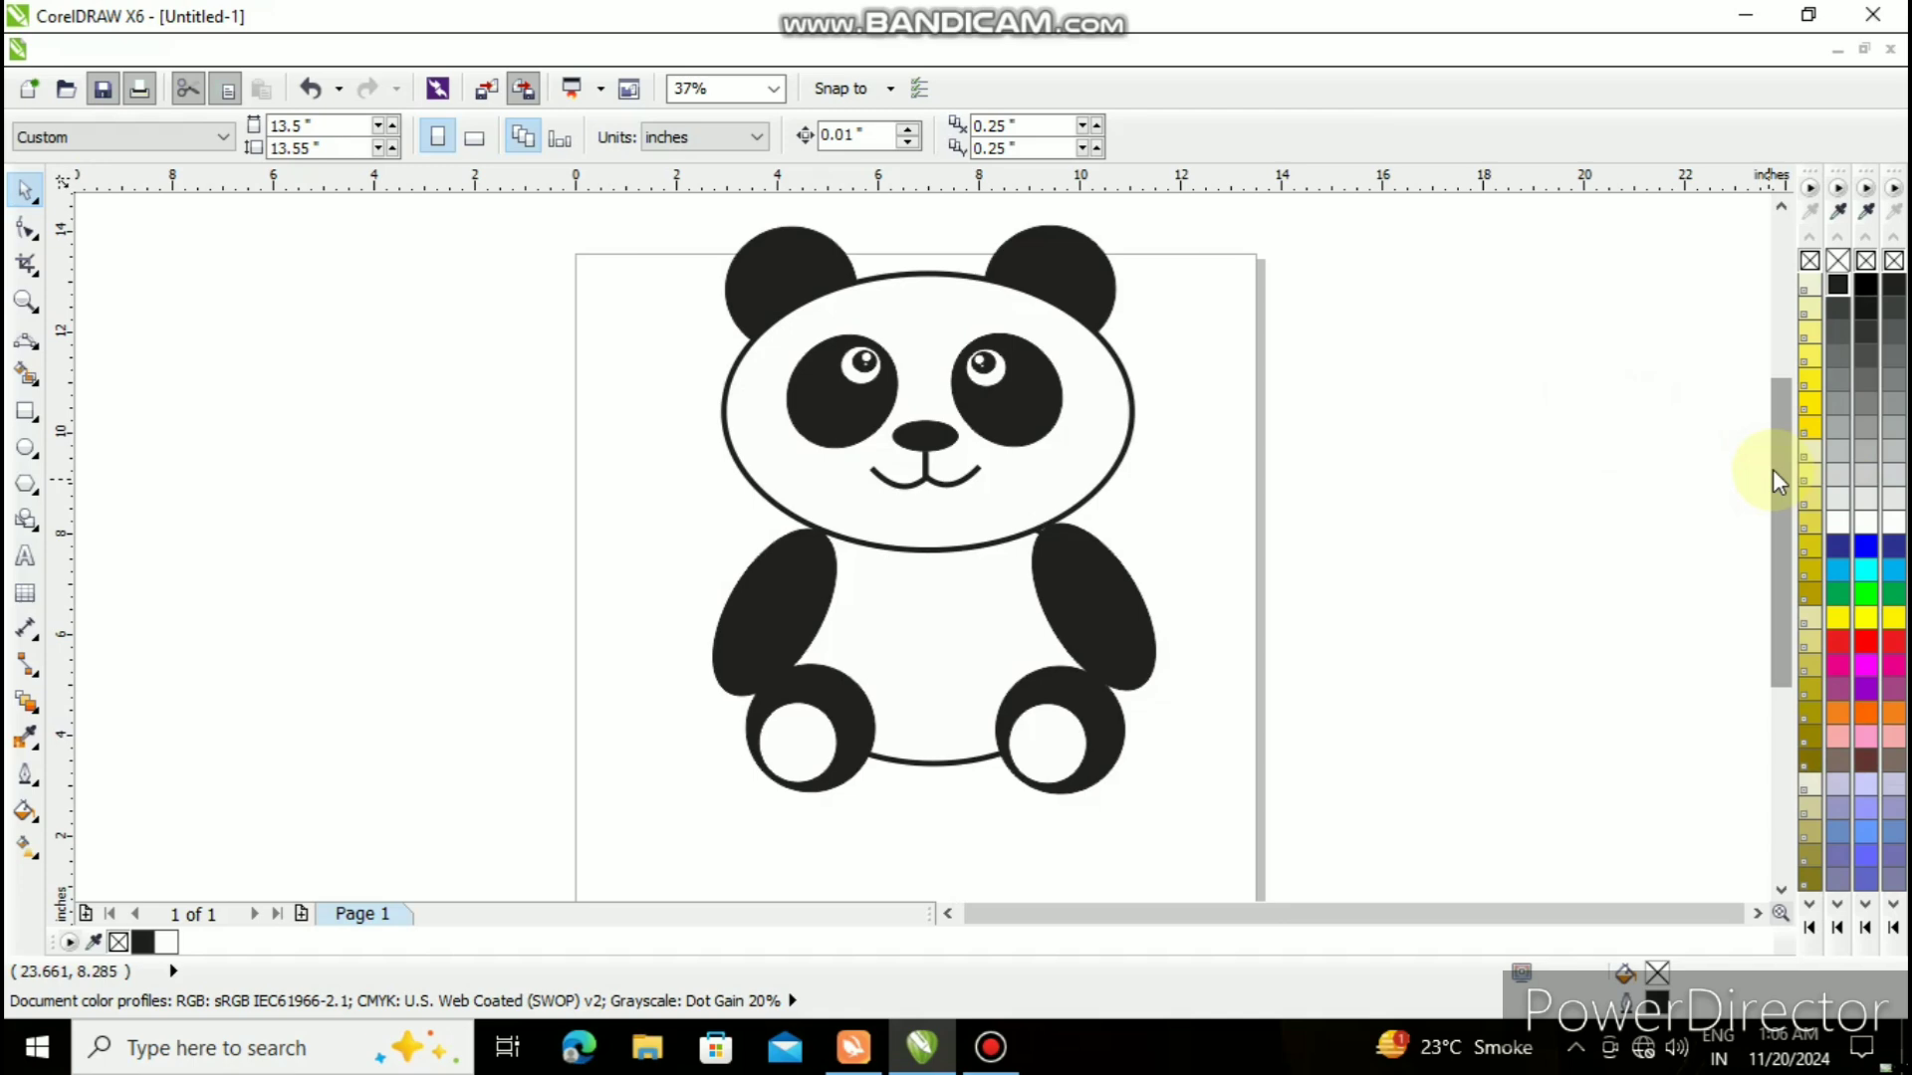
pyautogui.click(21, 194)
pyautogui.moveTo(584, 202); pyautogui.dragTo(1145, 747)
pyautogui.moveTo(932, 453); pyautogui.dragTo(917, 530)
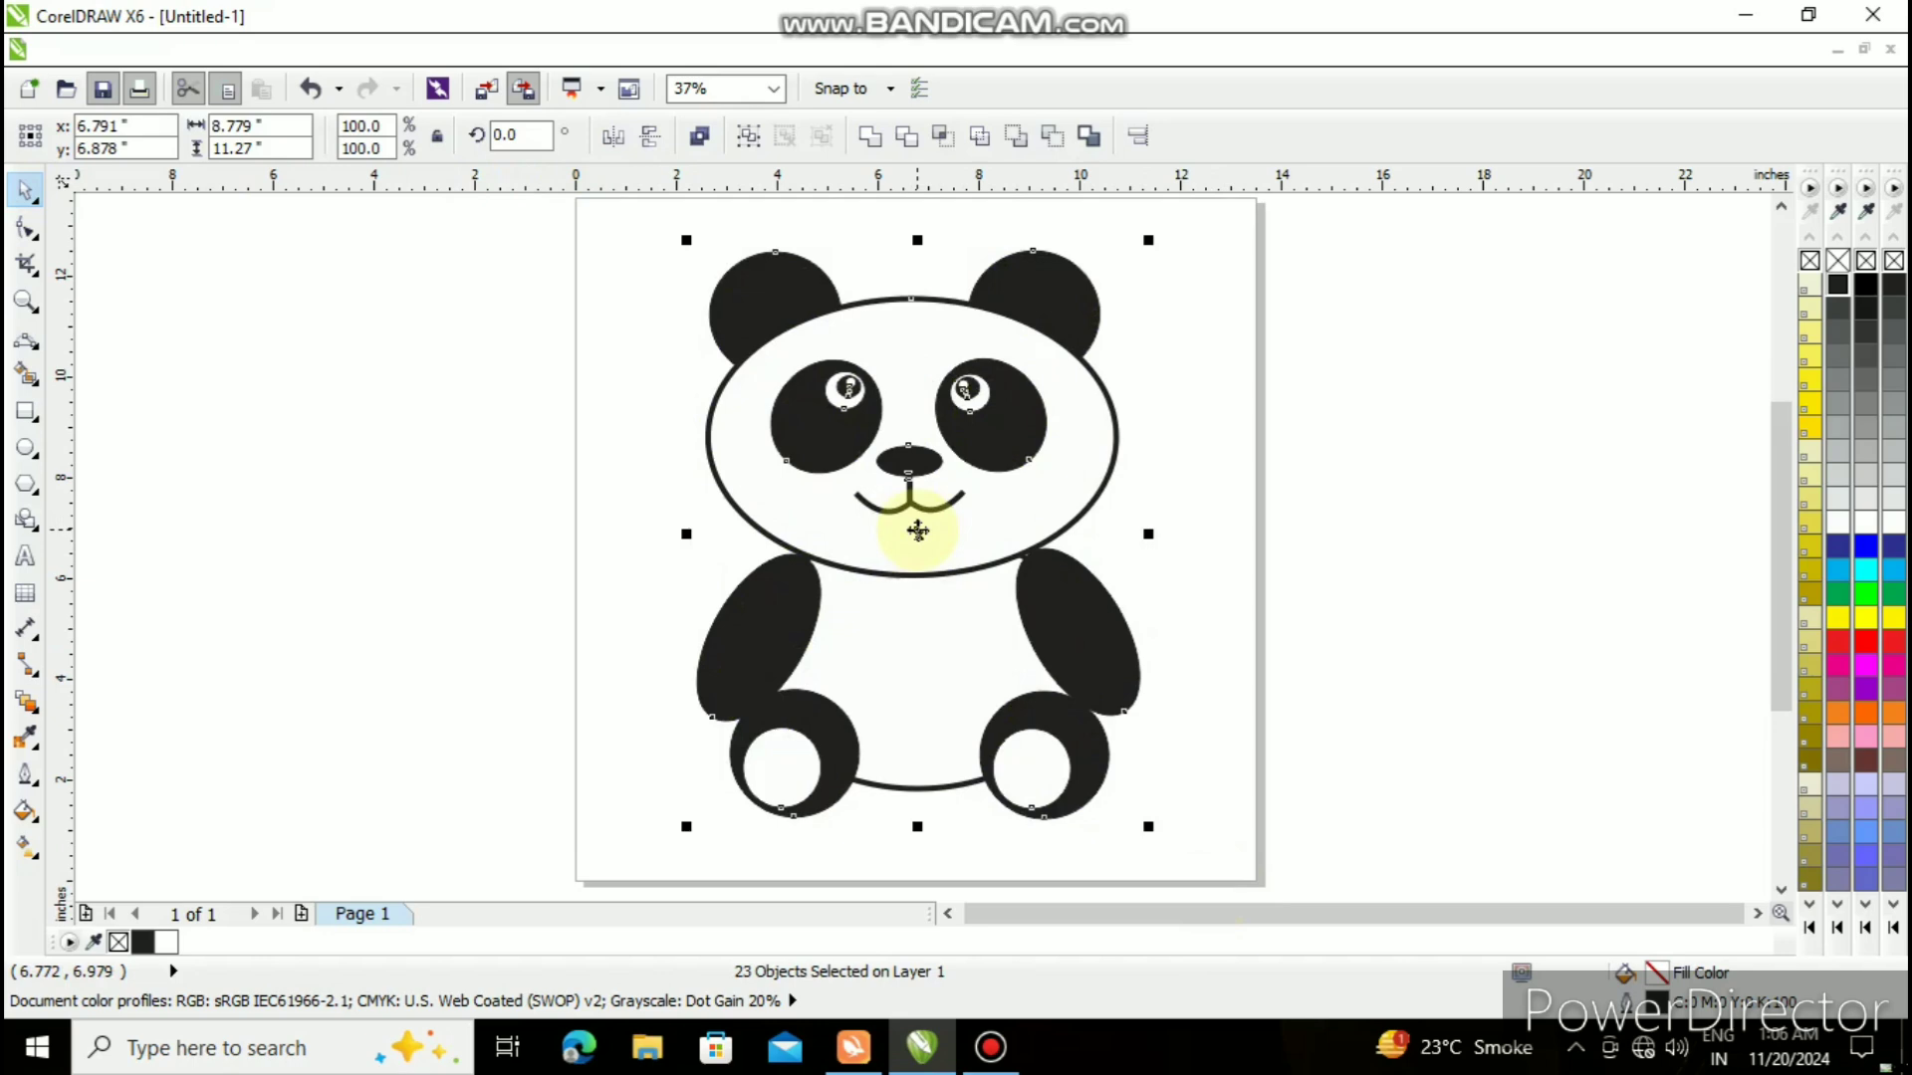
pyautogui.click(1464, 476)
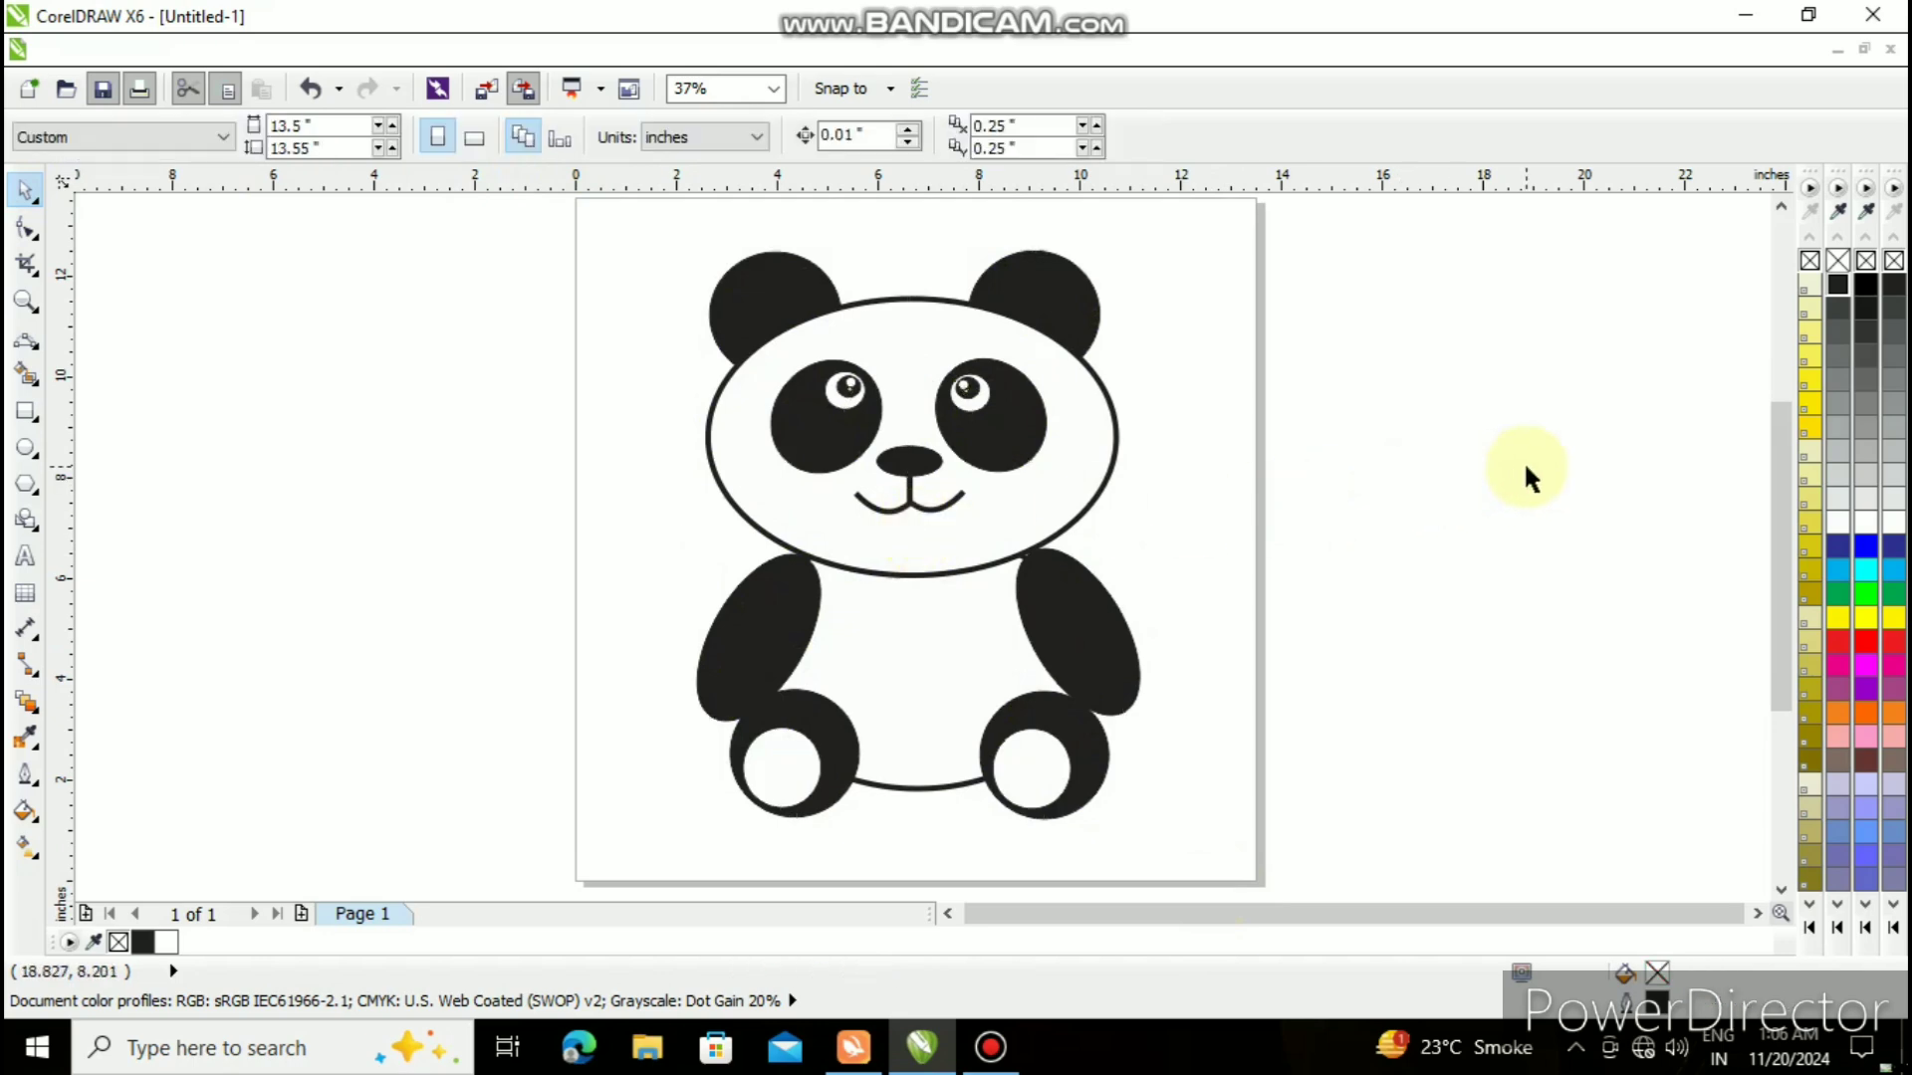